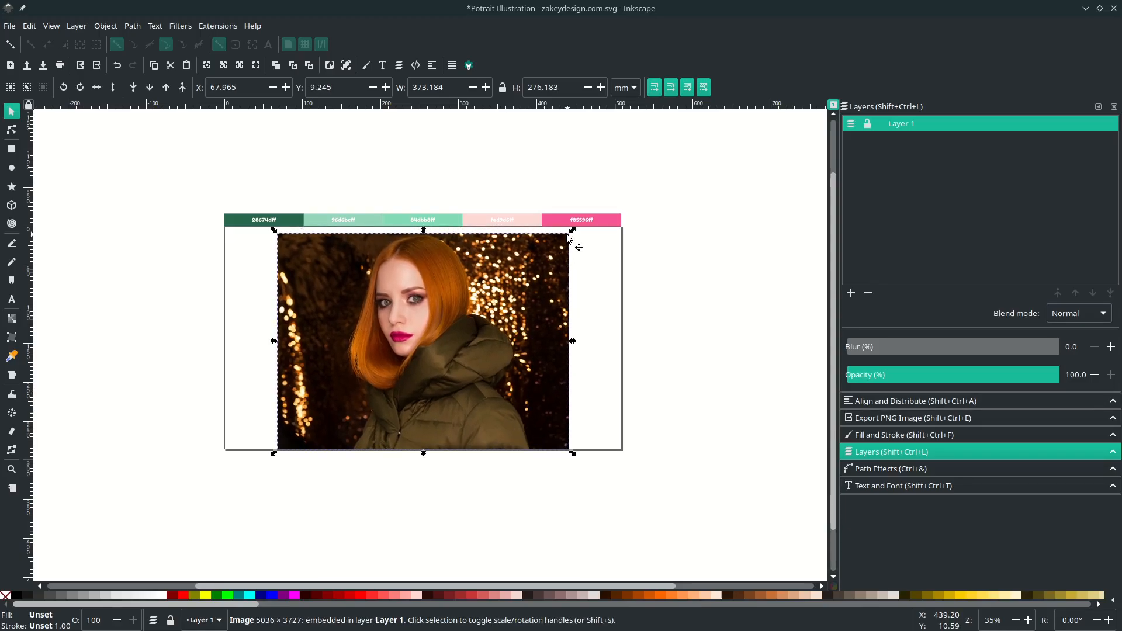
Step: Enlarge the portrait photo to about 384 by 284 mm so it fills the page height, and save the document
{"action": "left_click_drag", "start_coordinate": [572, 230], "coordinate": [580, 223]}
{"action": "key", "text": "Escape"}
{"action": "key", "text": "ctrl+s"}
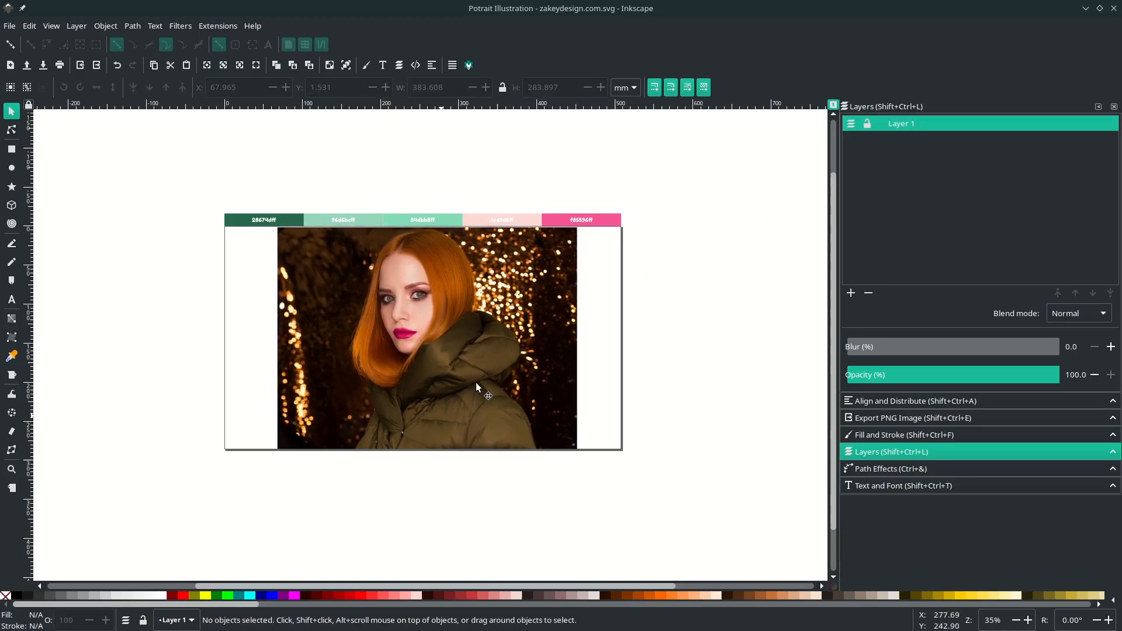
Step: Rename the photo's layer to Image and lock it
{"action": "double_click", "coordinate": [905, 128]}
{"action": "type", "text": "Image"}
{"action": "key", "text": "Return"}
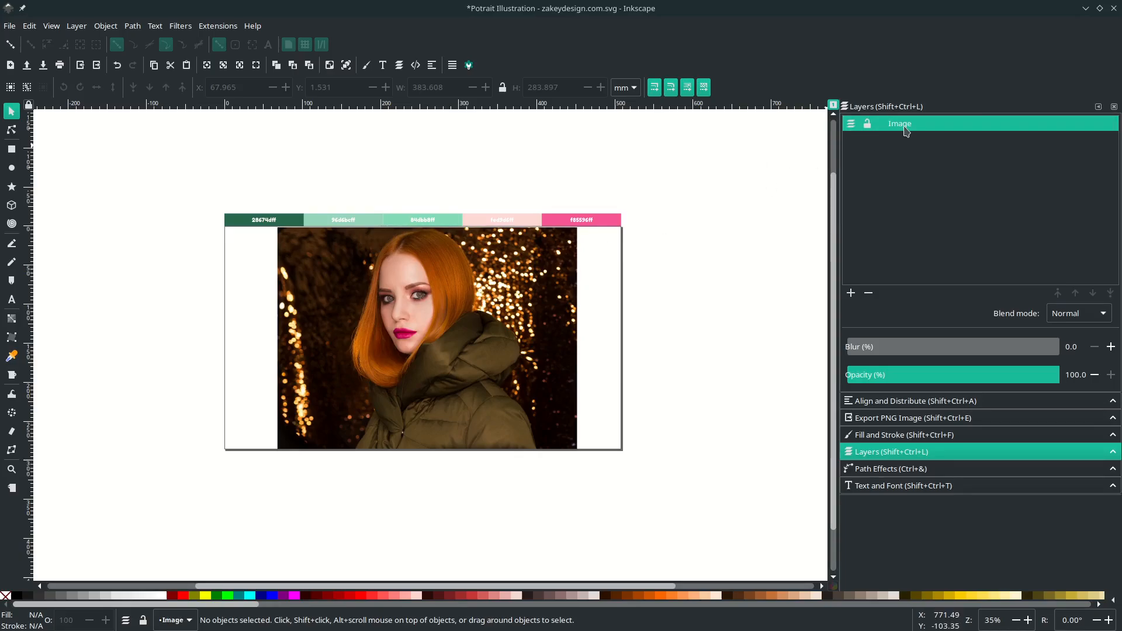
{"action": "left_click", "coordinate": [868, 125]}
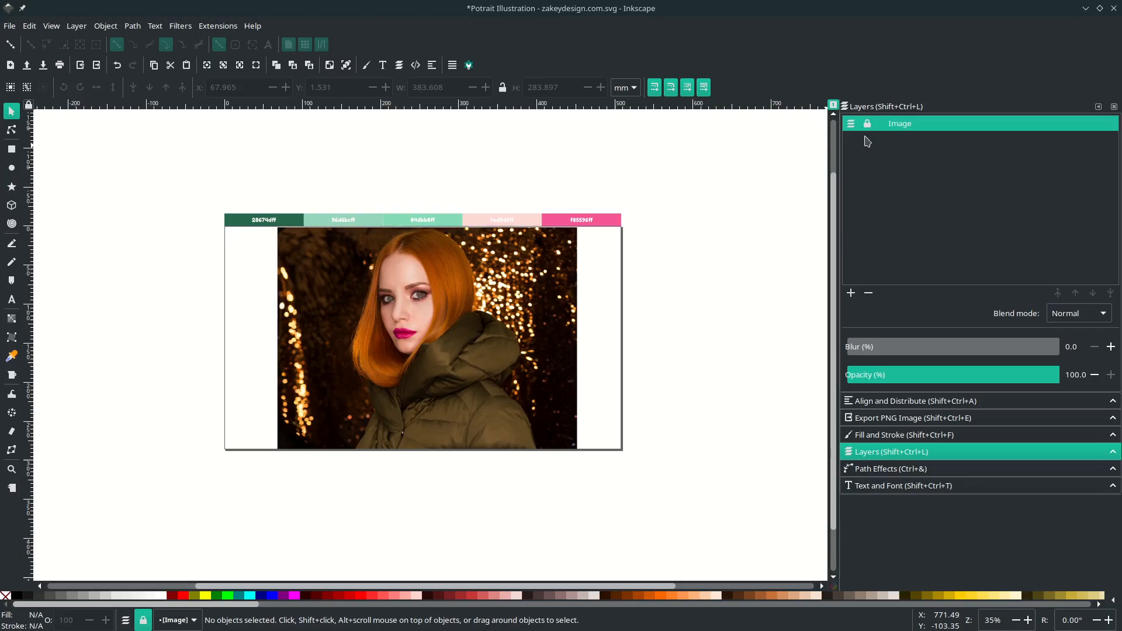
Step: Add a new layer named Hair above the Image layer
{"action": "left_click", "coordinate": [851, 293]}
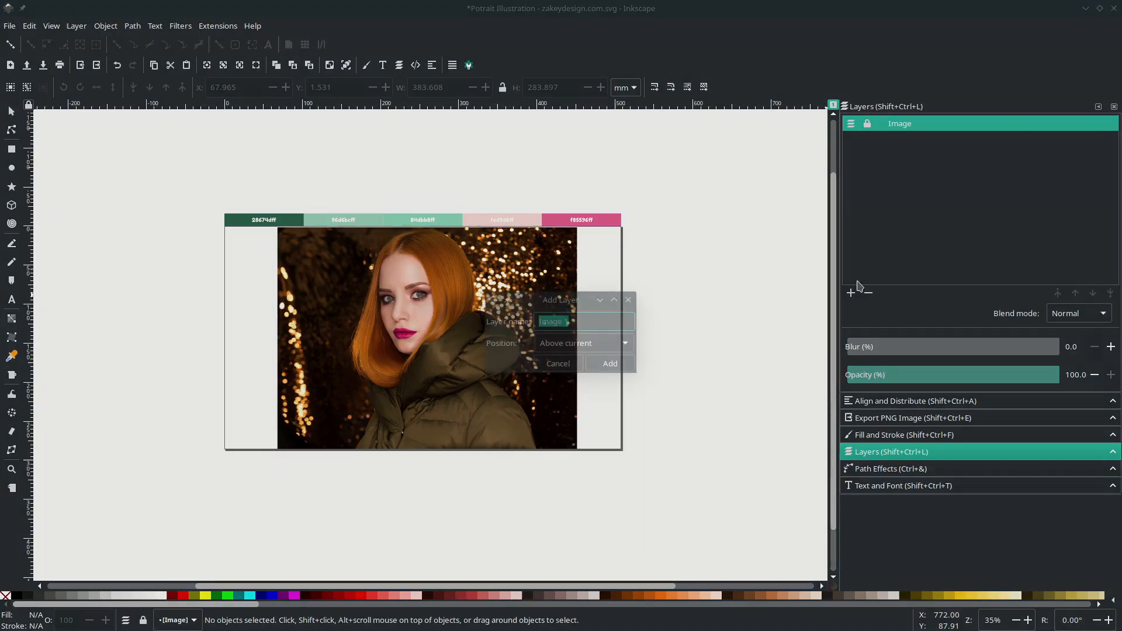
{"action": "type", "text": "Hair"}
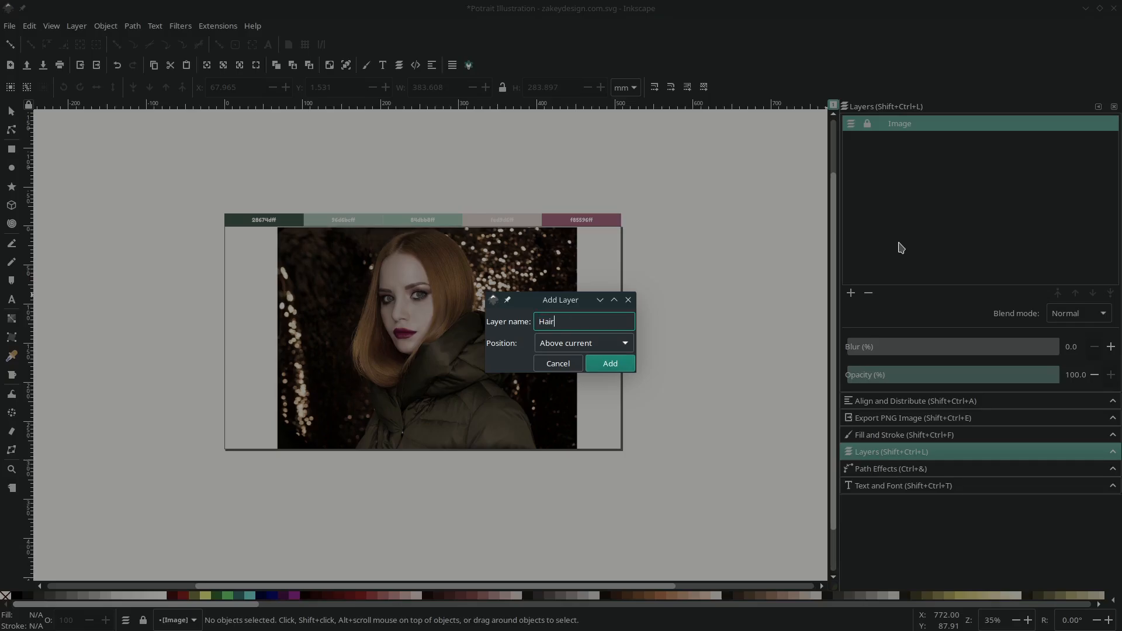
{"action": "key", "text": "Return"}
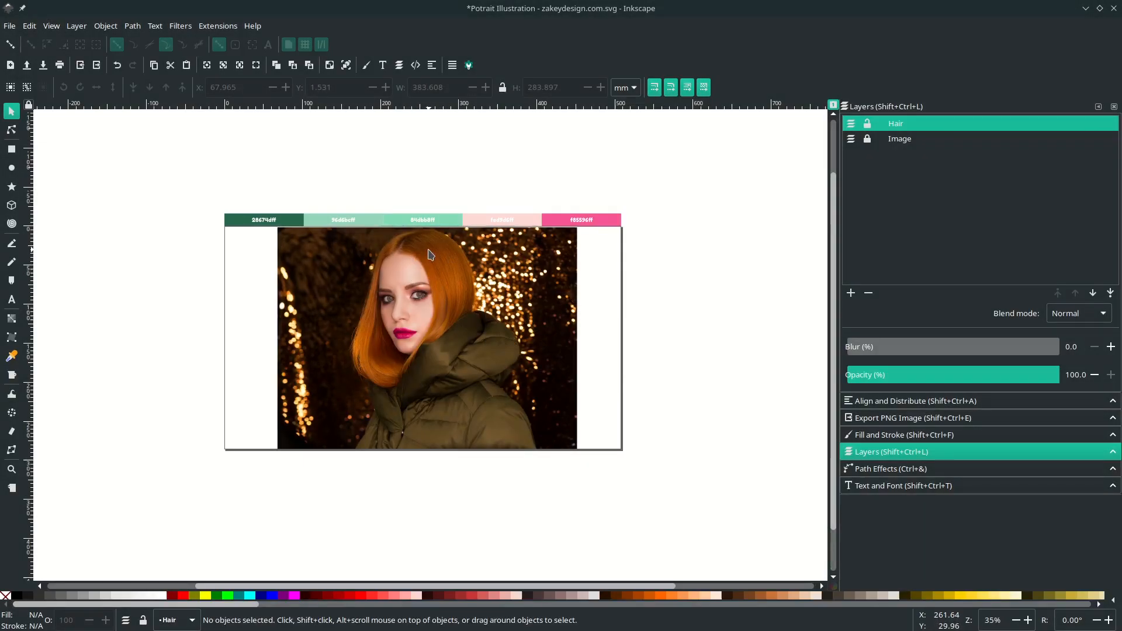
Step: Start a Bezier path at the crown of the head and trace the hair's right outer edge down to the coat collar
{"action": "key", "text": "b"}
{"action": "scroll", "coordinate": [435, 235], "scroll_direction": "up", "scroll_amount": 4}
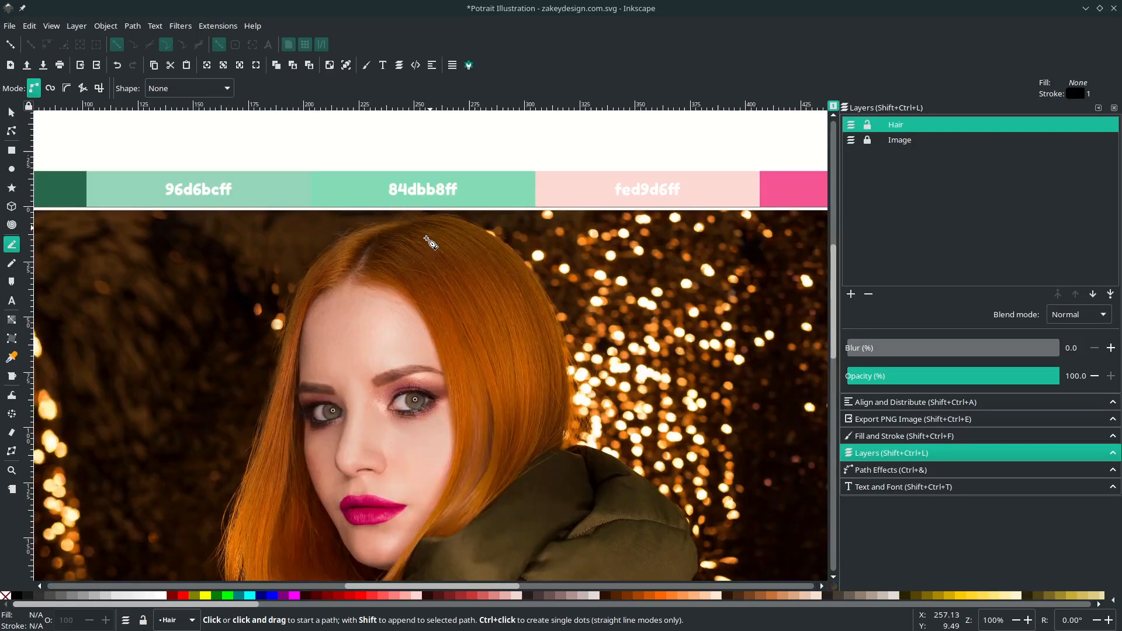
{"action": "scroll", "coordinate": [444, 222], "scroll_direction": "down", "scroll_amount": 1}
{"action": "scroll", "coordinate": [454, 213], "scroll_direction": "right", "scroll_amount": 1}
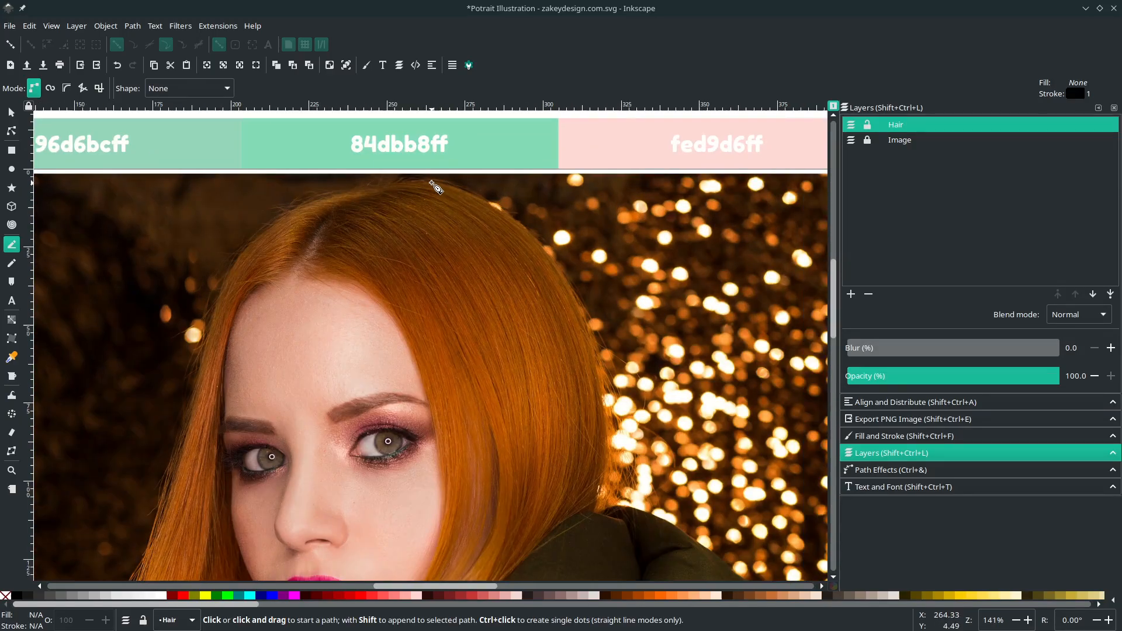
{"action": "left_click", "coordinate": [430, 181]}
{"action": "scroll", "coordinate": [480, 228], "scroll_direction": "down", "scroll_amount": 2}
{"action": "scroll", "coordinate": [479, 228], "scroll_direction": "right", "scroll_amount": 2}
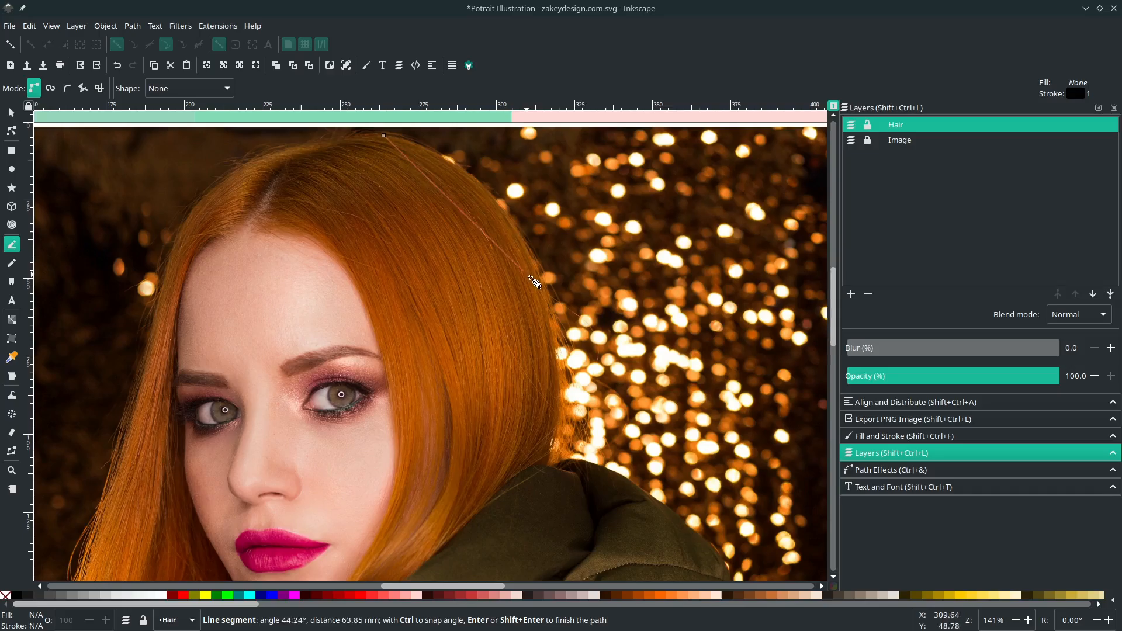
{"action": "left_click_drag", "start_coordinate": [538, 275], "coordinate": [539, 389]}
{"action": "scroll", "coordinate": [546, 393], "scroll_direction": "up", "scroll_amount": 1}
{"action": "scroll", "coordinate": [556, 383], "scroll_direction": "up", "scroll_amount": 1}
{"action": "scroll", "coordinate": [467, 416], "scroll_direction": "down", "scroll_amount": 3}
{"action": "scroll", "coordinate": [450, 439], "scroll_direction": "up", "scroll_amount": 3}
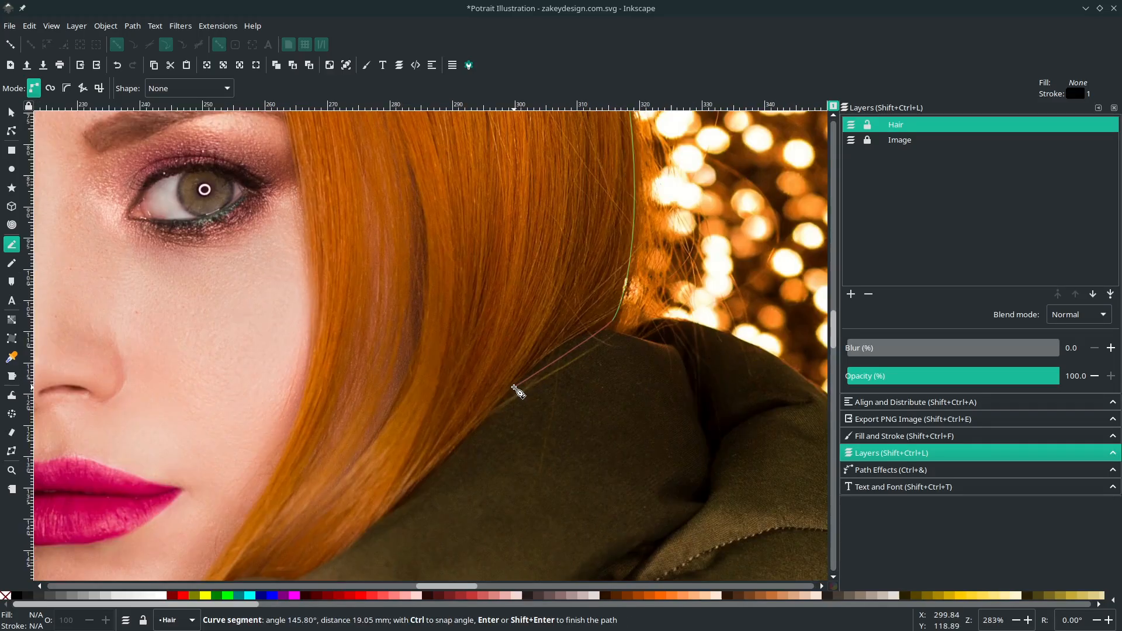
Step: Continue the hair path along the collar and down the front strand to its tip below the chin
{"action": "scroll", "coordinate": [518, 390], "scroll_direction": "up", "scroll_amount": 1}
{"action": "left_click_drag", "start_coordinate": [432, 498], "coordinate": [325, 531]}
{"action": "scroll", "coordinate": [386, 512], "scroll_direction": "down", "scroll_amount": 5}
{"action": "scroll", "coordinate": [351, 502], "scroll_direction": "left", "scroll_amount": 4}
{"action": "left_click_drag", "start_coordinate": [226, 540], "coordinate": [157, 573]}
{"action": "scroll", "coordinate": [202, 558], "scroll_direction": "down", "scroll_amount": 4}
{"action": "scroll", "coordinate": [187, 564], "scroll_direction": "up", "scroll_amount": 4}
{"action": "left_click_drag", "start_coordinate": [442, 283], "coordinate": [428, 297]}
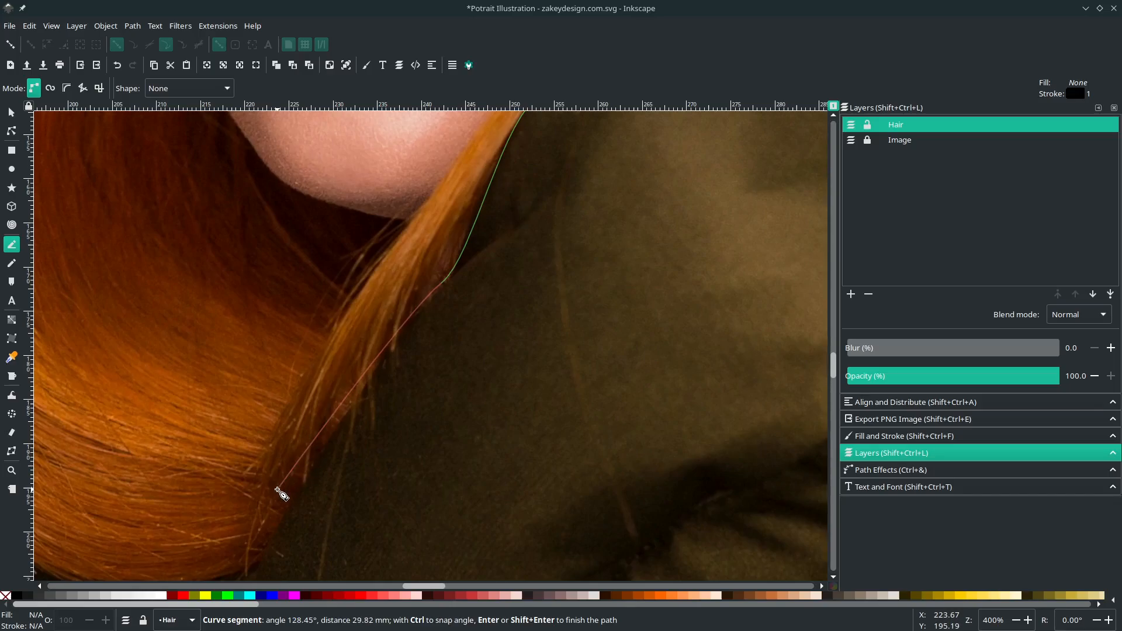
{"action": "left_click_drag", "start_coordinate": [266, 502], "coordinate": [277, 431]}
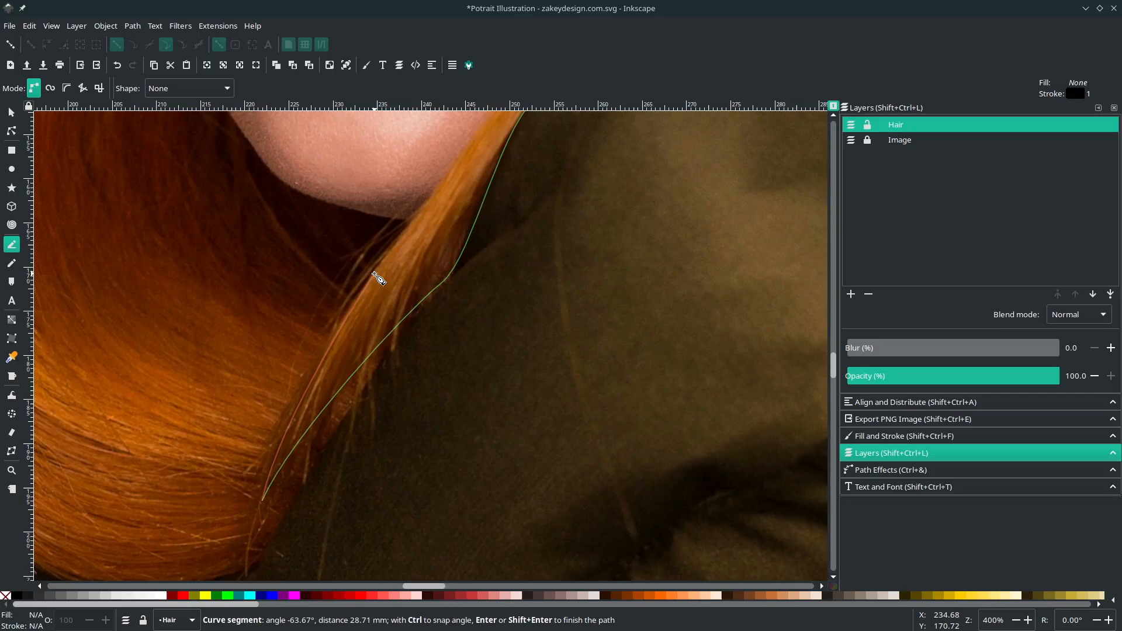
Step: Trace the inner edge of the front hair back up from the strand's tip, along the right cheek and temple
{"action": "scroll", "coordinate": [377, 276], "scroll_direction": "up", "scroll_amount": 2}
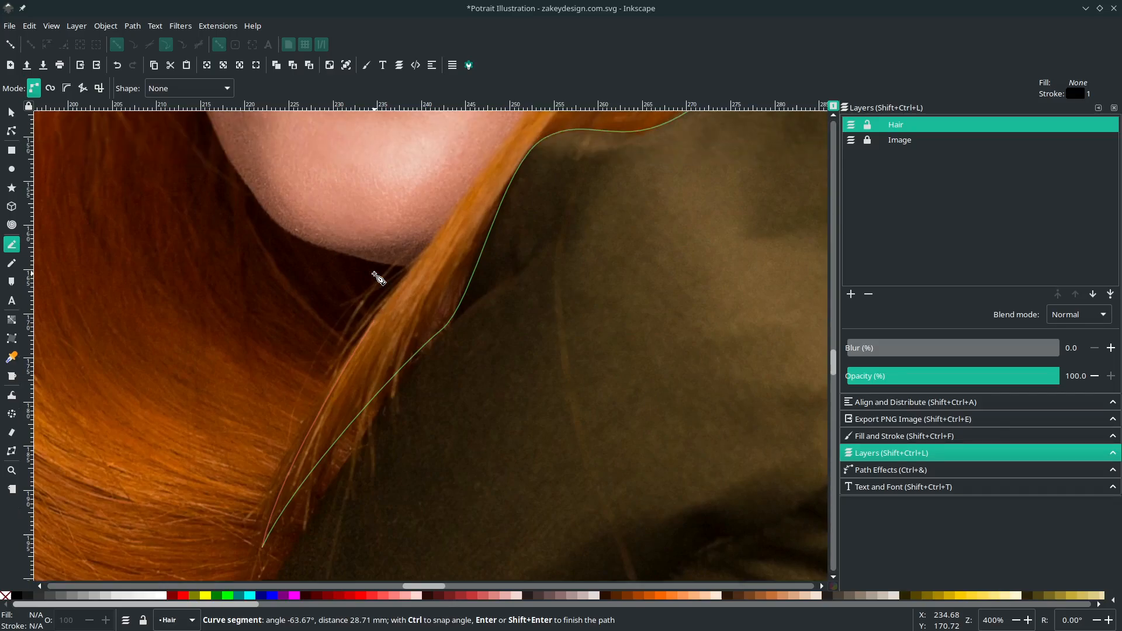
{"action": "left_click_drag", "start_coordinate": [435, 239], "coordinate": [488, 167]}
{"action": "scroll", "coordinate": [497, 189], "scroll_direction": "down", "scroll_amount": 4}
{"action": "scroll", "coordinate": [504, 191], "scroll_direction": "up", "scroll_amount": 8}
{"action": "scroll", "coordinate": [520, 304], "scroll_direction": "up", "scroll_amount": 3}
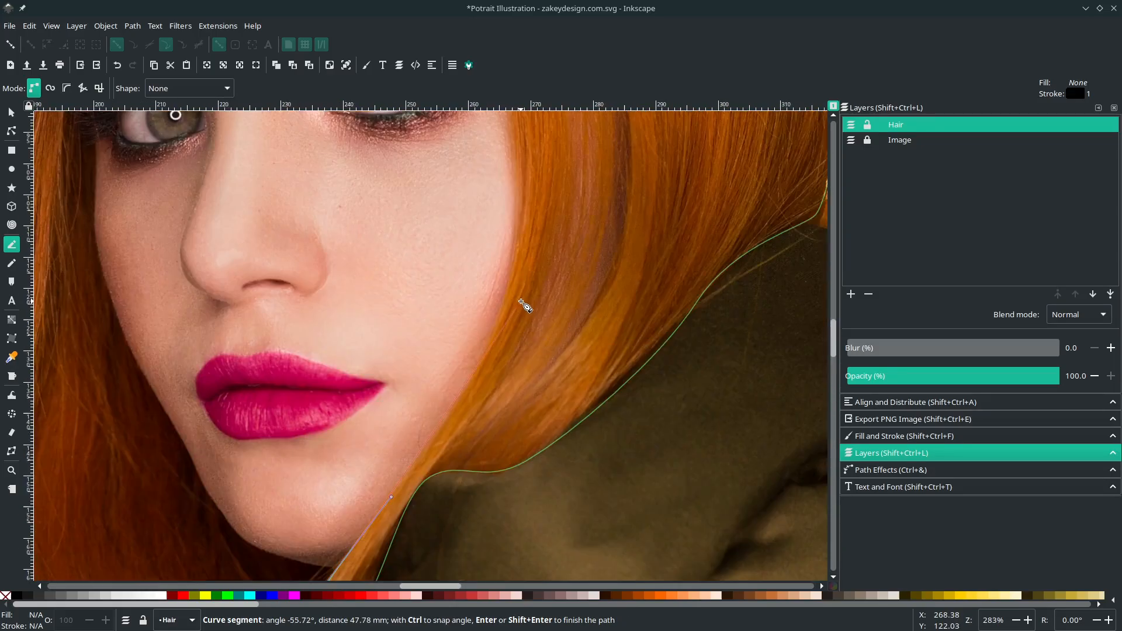
{"action": "left_click_drag", "start_coordinate": [523, 310], "coordinate": [518, 178]}
{"action": "scroll", "coordinate": [526, 205], "scroll_direction": "up", "scroll_amount": 6}
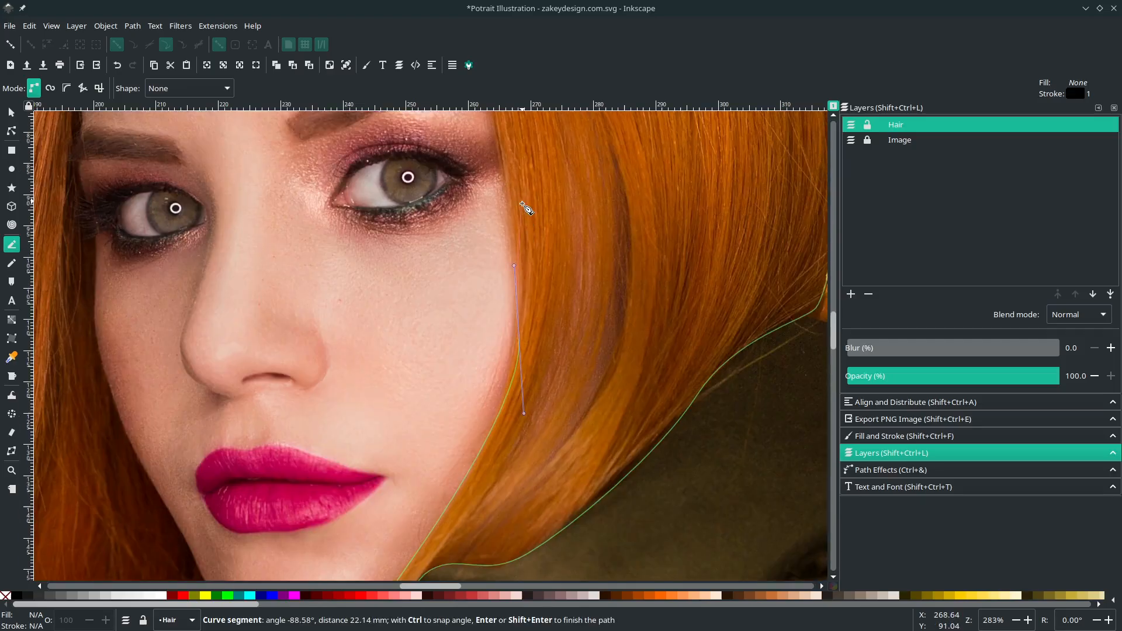
{"action": "left_click_drag", "start_coordinate": [456, 208], "coordinate": [424, 138]}
{"action": "scroll", "coordinate": [385, 245], "scroll_direction": "up", "scroll_amount": 5}
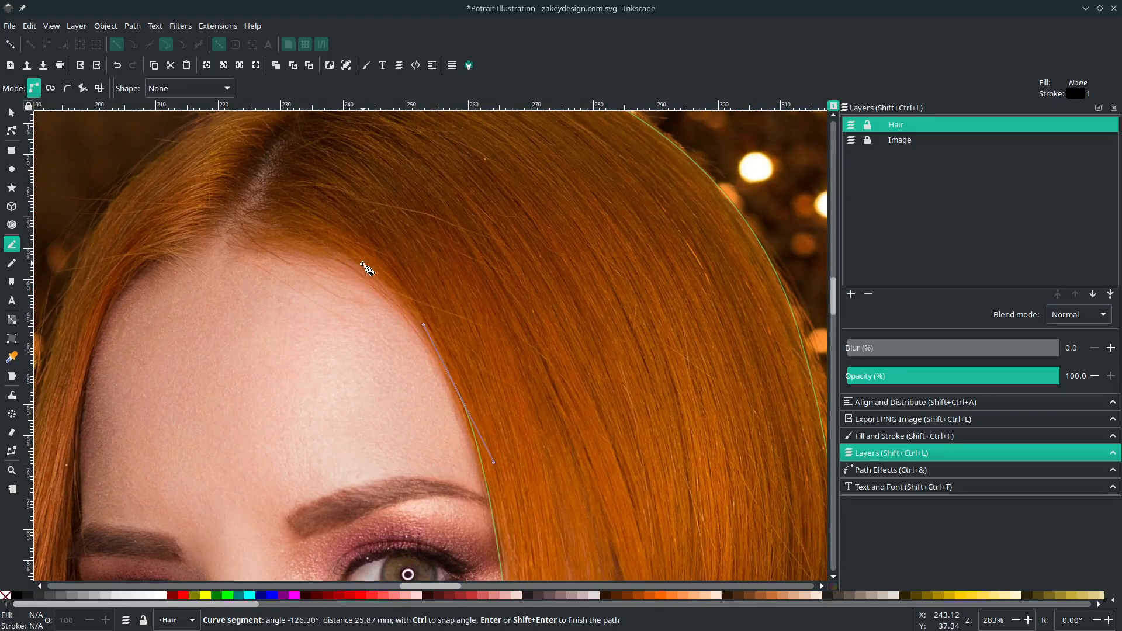
Step: Continue the hair path along the right side of the forehead hairline and up into the parting
{"action": "left_click_drag", "start_coordinate": [350, 261], "coordinate": [243, 220]}
{"action": "scroll", "coordinate": [251, 210], "scroll_direction": "up", "scroll_amount": 2}
{"action": "scroll", "coordinate": [292, 219], "scroll_direction": "up", "scroll_amount": 2}
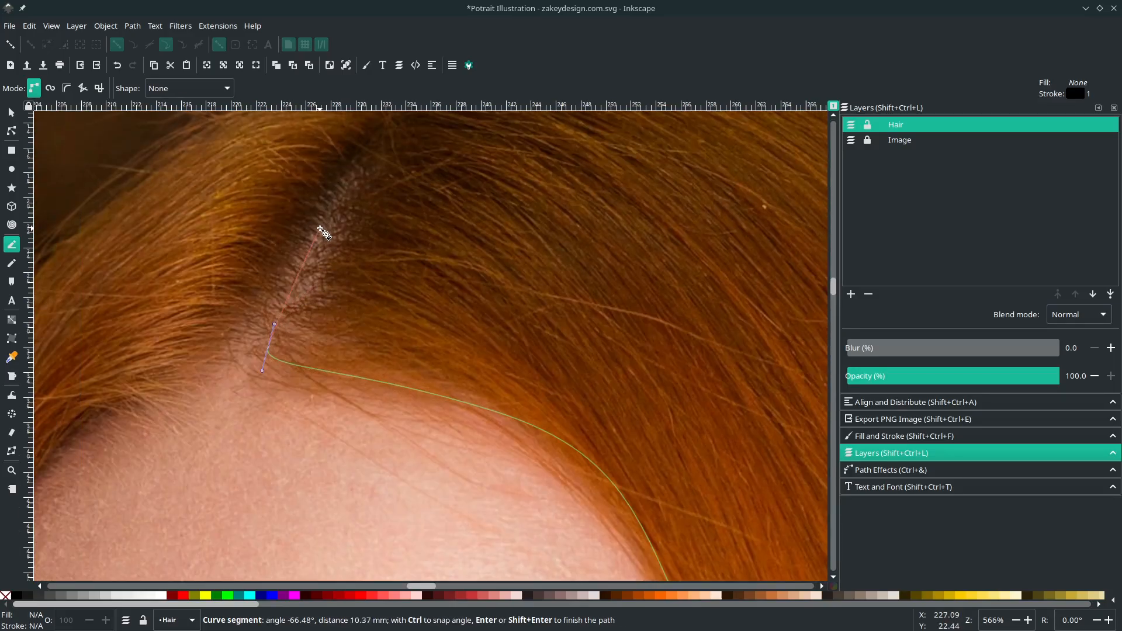
{"action": "scroll", "coordinate": [342, 216], "scroll_direction": "down", "scroll_amount": 1}
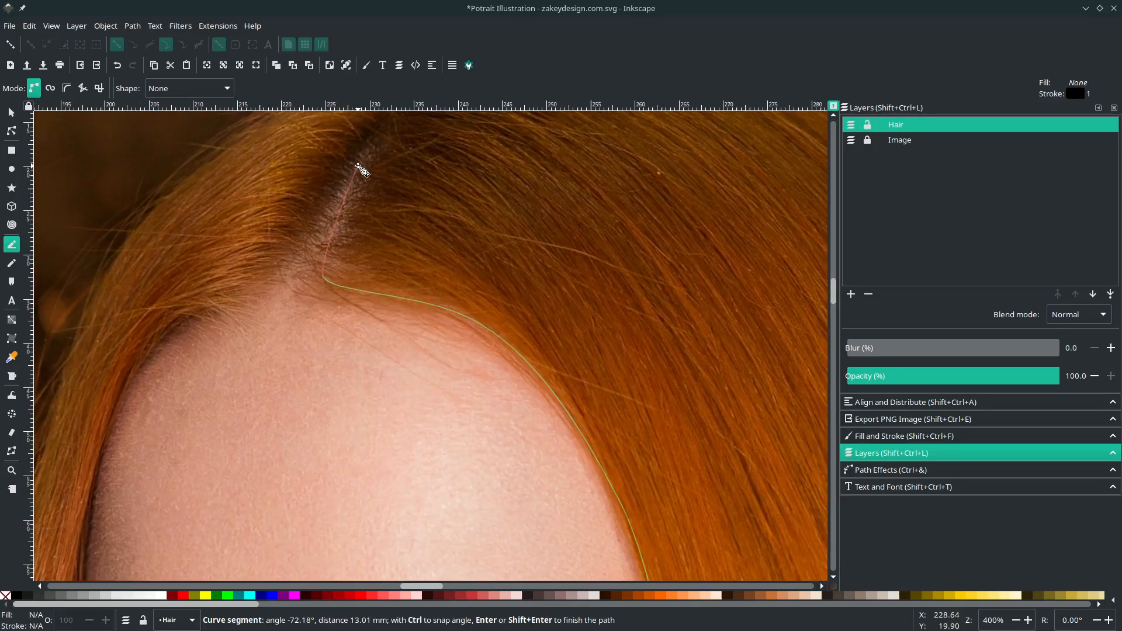
{"action": "left_click_drag", "start_coordinate": [349, 174], "coordinate": [362, 157]}
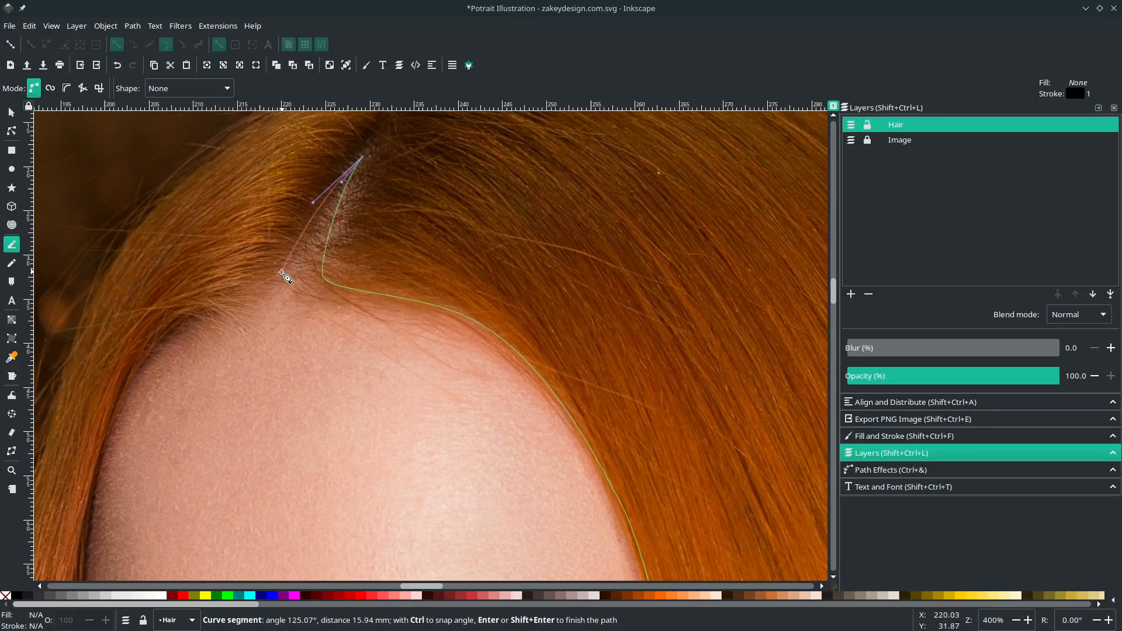
Step: Trace from the parting down the left side of the forehead hairline to just above the left eyebrow
{"action": "left_click_drag", "start_coordinate": [281, 273], "coordinate": [260, 286]}
{"action": "scroll", "coordinate": [189, 310], "scroll_direction": "left", "scroll_amount": 3}
{"action": "scroll", "coordinate": [188, 311], "scroll_direction": "down", "scroll_amount": 3}
{"action": "left_click_drag", "start_coordinate": [197, 314], "coordinate": [168, 388]}
{"action": "scroll", "coordinate": [168, 388], "scroll_direction": "down", "scroll_amount": 5}
{"action": "scroll", "coordinate": [226, 240], "scroll_direction": "up", "scroll_amount": 5}
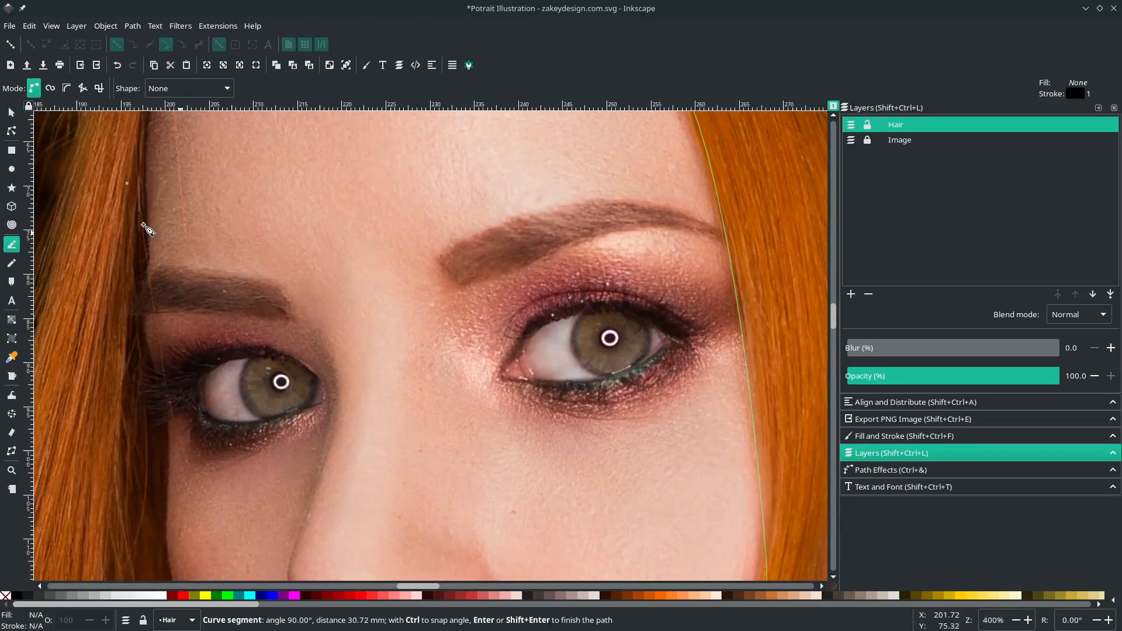
{"action": "scroll", "coordinate": [146, 229], "scroll_direction": "up", "scroll_amount": 1}
{"action": "scroll", "coordinate": [169, 234], "scroll_direction": "left", "scroll_amount": 4}
{"action": "scroll", "coordinate": [178, 235], "scroll_direction": "up", "scroll_amount": 7}
{"action": "left_click_drag", "start_coordinate": [235, 314], "coordinate": [238, 411]}
{"action": "scroll", "coordinate": [241, 410], "scroll_direction": "down", "scroll_amount": 3}
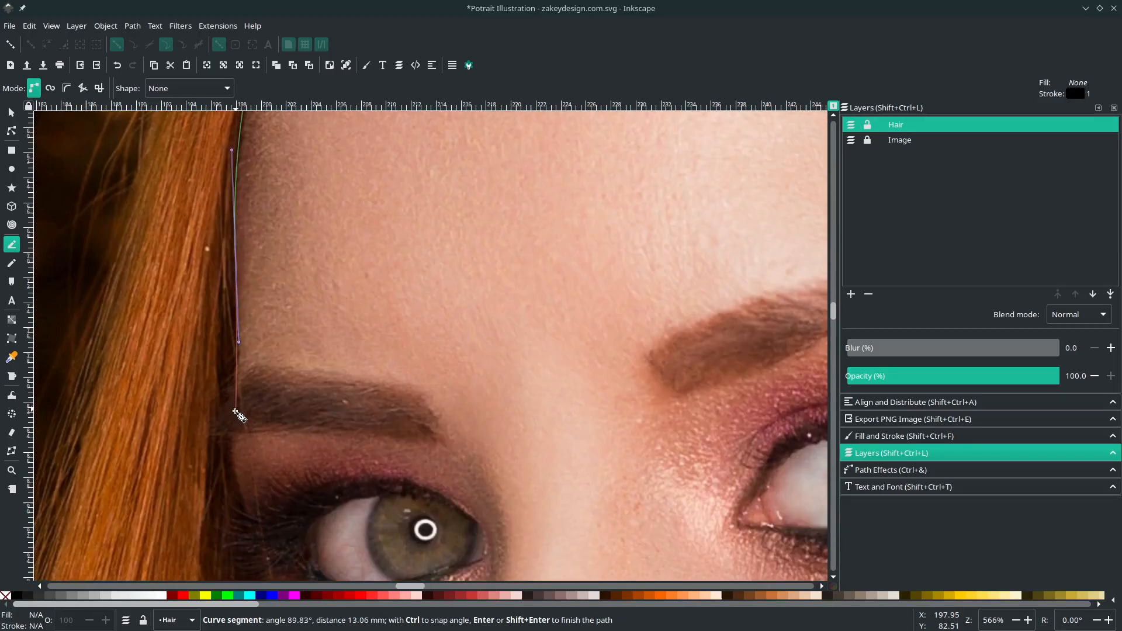
Step: Continue the hair path down the left side of the face, past the eye and along the cheek beside the lips
{"action": "scroll", "coordinate": [240, 380], "scroll_direction": "down", "scroll_amount": 12}
{"action": "left_click_drag", "start_coordinate": [270, 334], "coordinate": [266, 411]}
{"action": "scroll", "coordinate": [280, 307], "scroll_direction": "down", "scroll_amount": 8}
{"action": "left_click_drag", "start_coordinate": [287, 346], "coordinate": [313, 415]}
{"action": "scroll", "coordinate": [316, 403], "scroll_direction": "down", "scroll_amount": 9}
{"action": "scroll", "coordinate": [339, 351], "scroll_direction": "right", "scroll_amount": 2}
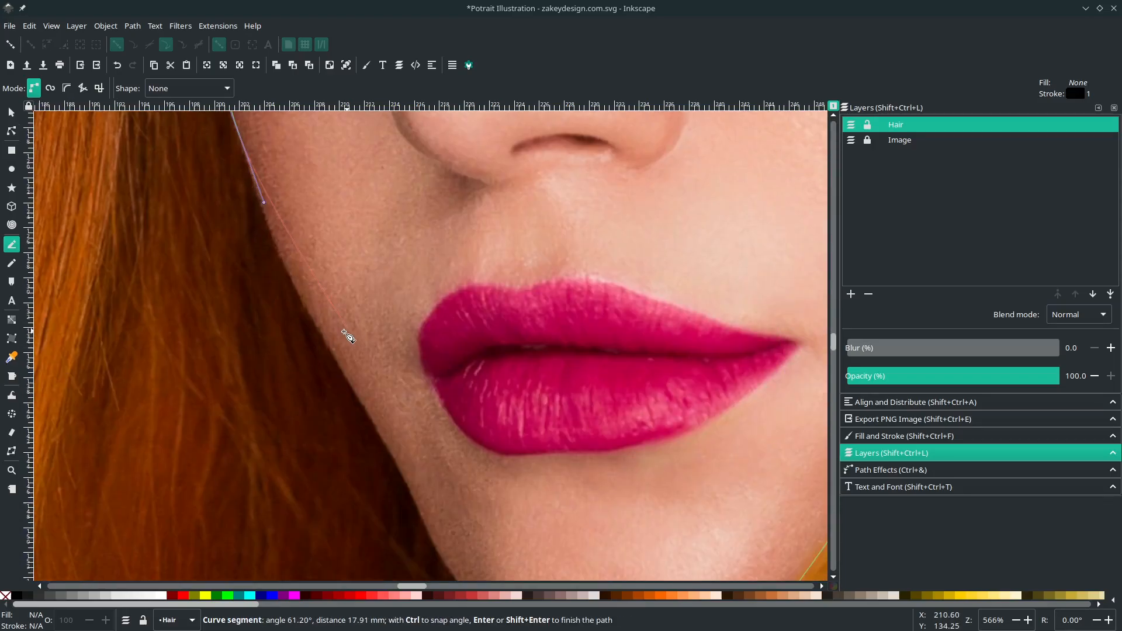
{"action": "left_click_drag", "start_coordinate": [314, 324], "coordinate": [351, 378]}
Step: Trace the hair's edge along the left jaw and under the chin to the front strand
{"action": "scroll", "coordinate": [374, 363], "scroll_direction": "down", "scroll_amount": 5}
{"action": "scroll", "coordinate": [391, 327], "scroll_direction": "down", "scroll_amount": 3}
{"action": "scroll", "coordinate": [392, 269], "scroll_direction": "down", "scroll_amount": 2}
{"action": "scroll", "coordinate": [398, 275], "scroll_direction": "right", "scroll_amount": 1}
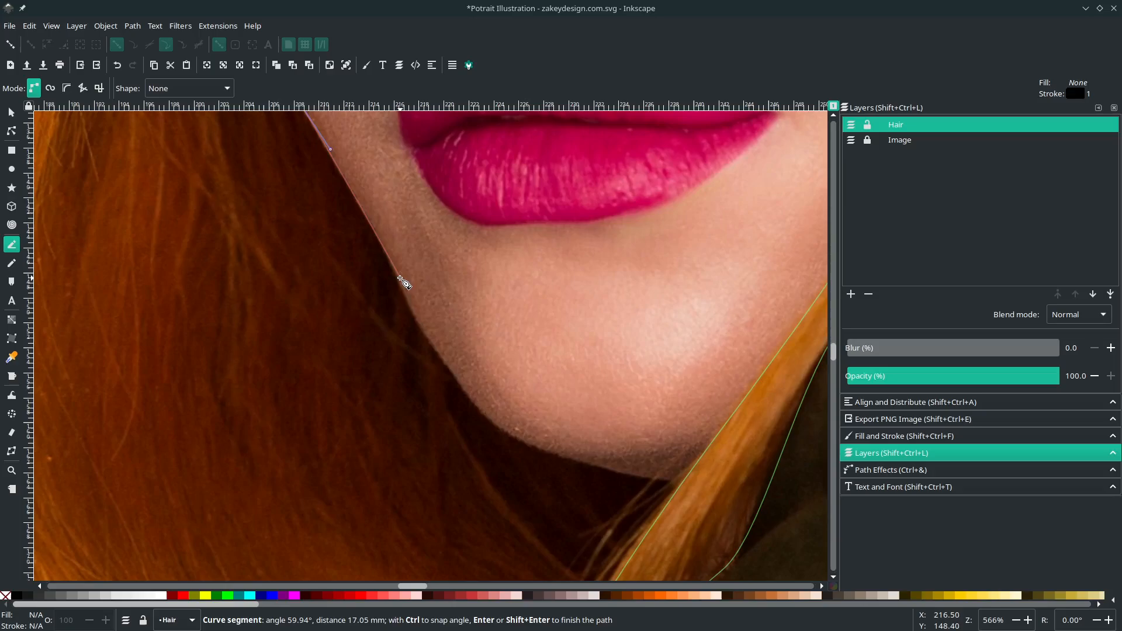
{"action": "left_click_drag", "start_coordinate": [400, 280], "coordinate": [419, 328]}
{"action": "scroll", "coordinate": [447, 377], "scroll_direction": "down", "scroll_amount": 3}
{"action": "left_click_drag", "start_coordinate": [528, 374], "coordinate": [595, 413]}
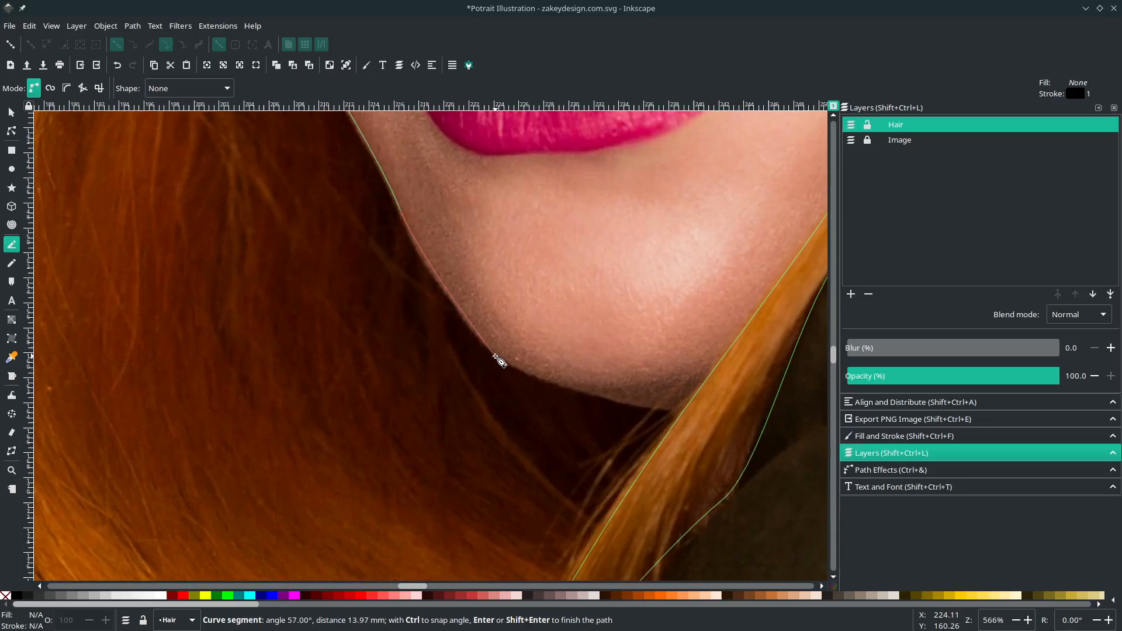
{"action": "scroll", "coordinate": [672, 351], "scroll_direction": "down", "scroll_amount": 3}
{"action": "mouse_move", "coordinate": [675, 342]}
{"action": "left_mouse_down"}
{"action": "mouse_move", "coordinate": [738, 357]}
{"action": "mouse_move", "coordinate": [735, 368]}
{"action": "mouse_move", "coordinate": [719, 353]}
{"action": "left_mouse_up"}
{"action": "key", "text": "BackSpace"}
Step: Carry the hair path down the front strand's outer edge and around the bottom curve of the hair
{"action": "scroll", "coordinate": [676, 297], "scroll_direction": "down", "scroll_amount": 7}
{"action": "left_click_drag", "start_coordinate": [678, 265], "coordinate": [668, 291]}
{"action": "scroll", "coordinate": [637, 313], "scroll_direction": "down", "scroll_amount": 4}
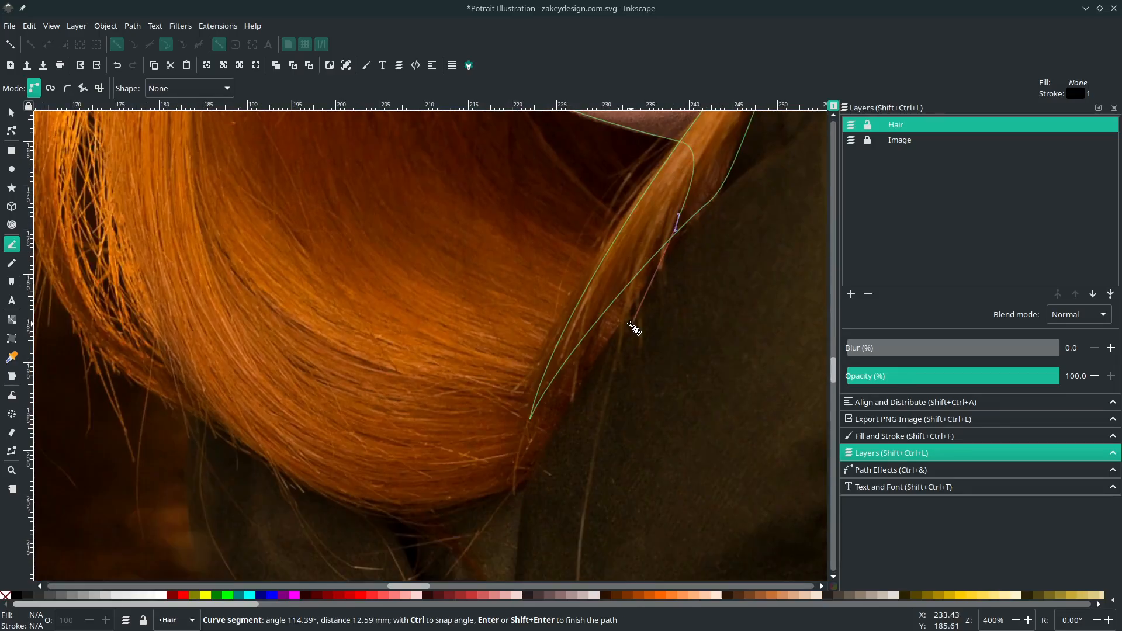
{"action": "left_click_drag", "start_coordinate": [546, 395], "coordinate": [529, 431]}
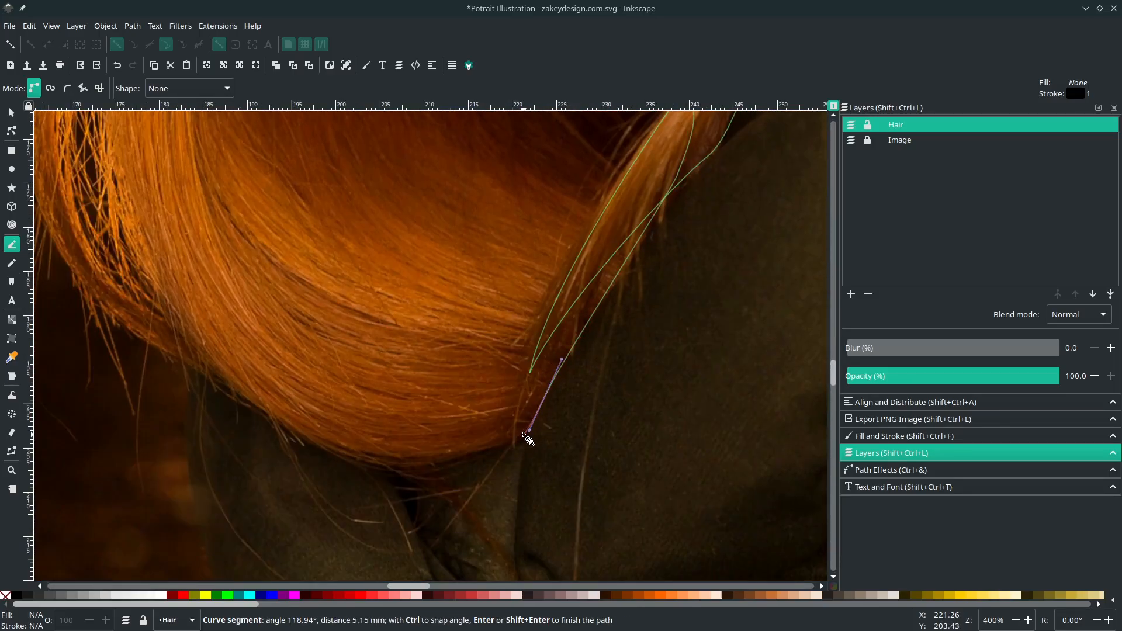
{"action": "scroll", "coordinate": [363, 464], "scroll_direction": "up", "scroll_amount": 1}
{"action": "scroll", "coordinate": [353, 464], "scroll_direction": "left", "scroll_amount": 2}
{"action": "left_click_drag", "start_coordinate": [346, 456], "coordinate": [234, 392]}
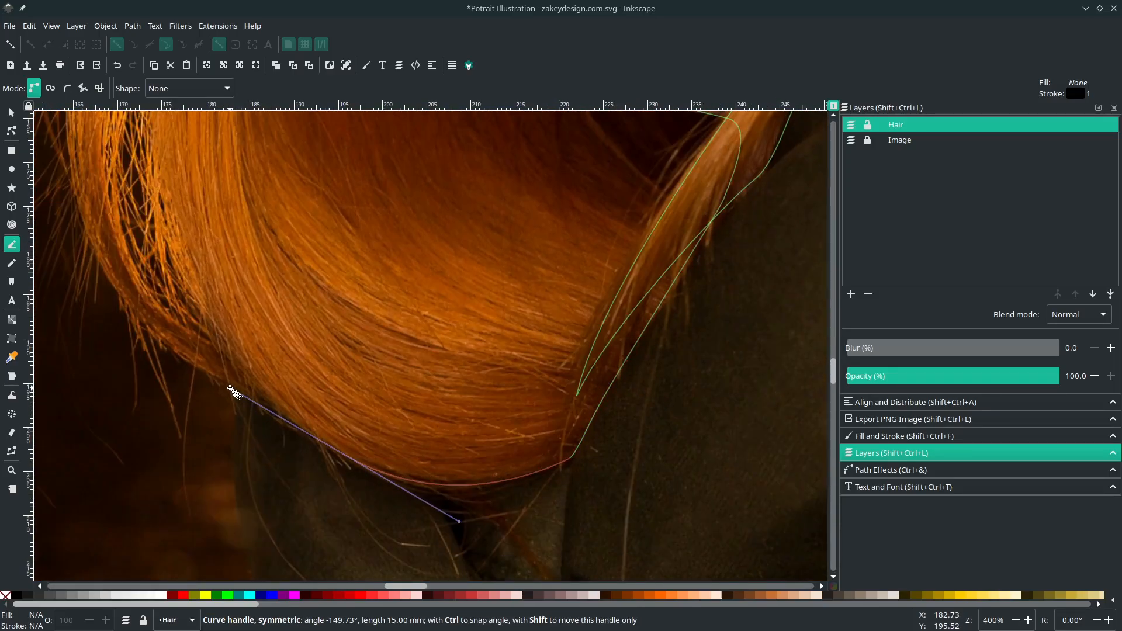
Step: Loop the hair path around the gap between the loose strands at the lower left of the hair
{"action": "scroll", "coordinate": [246, 351], "scroll_direction": "up", "scroll_amount": 6}
{"action": "scroll", "coordinate": [252, 339], "scroll_direction": "left", "scroll_amount": 10}
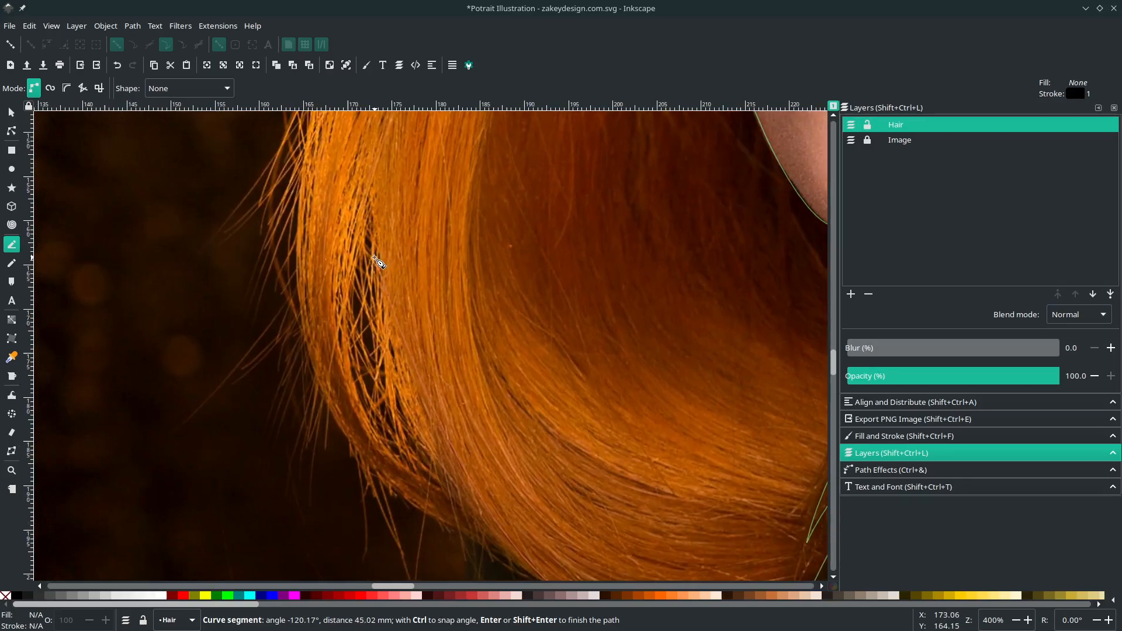
{"action": "left_click_drag", "start_coordinate": [369, 194], "coordinate": [334, 334]}
{"action": "scroll", "coordinate": [374, 409], "scroll_direction": "down", "scroll_amount": 2}
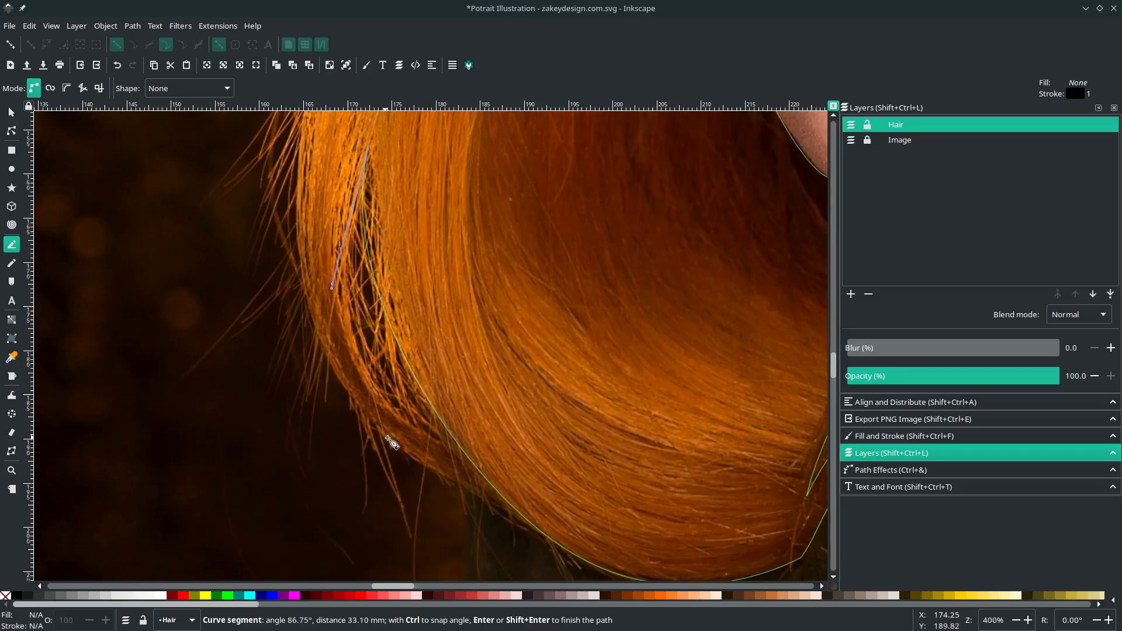
{"action": "left_click_drag", "start_coordinate": [468, 438], "coordinate": [492, 488]}
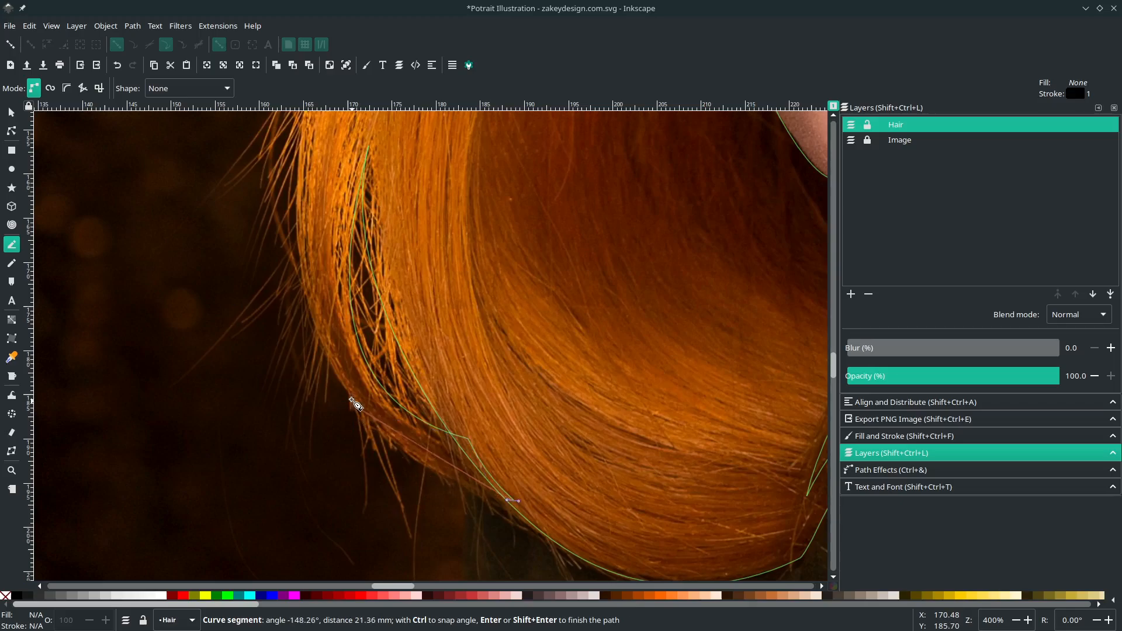
Step: Trace the hair's left outer edge upward from the loose strands toward the top of the head
{"action": "left_click_drag", "start_coordinate": [328, 352], "coordinate": [364, 143]}
{"action": "scroll", "coordinate": [301, 275], "scroll_direction": "up", "scroll_amount": 10}
{"action": "scroll", "coordinate": [374, 169], "scroll_direction": "up", "scroll_amount": 15}
{"action": "left_click_drag", "start_coordinate": [463, 213], "coordinate": [471, 166]}
{"action": "key", "text": "minus"}
{"action": "key", "text": "minus"}
{"action": "scroll", "coordinate": [526, 280], "scroll_direction": "up", "scroll_amount": 4}
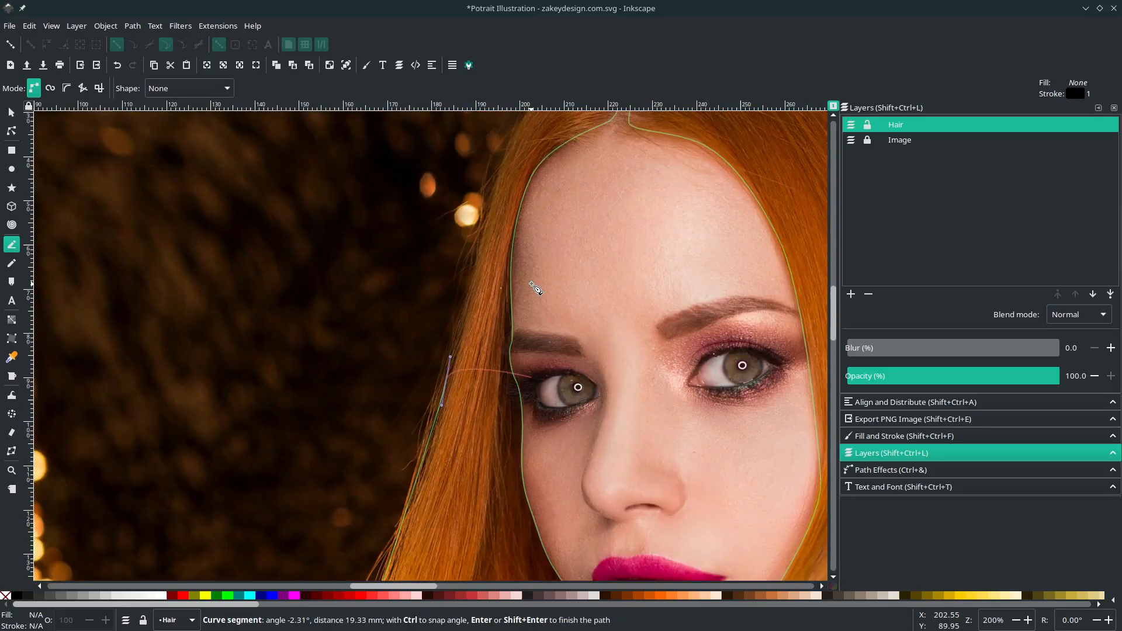
{"action": "key", "text": "plus"}
{"action": "scroll", "coordinate": [468, 275], "scroll_direction": "up", "scroll_amount": 5}
{"action": "left_click_drag", "start_coordinate": [436, 233], "coordinate": [448, 190]}
Step: Curve the hair path over the top of the head and close it at its starting point on the crown
{"action": "scroll", "coordinate": [475, 234], "scroll_direction": "up", "scroll_amount": 6}
{"action": "scroll", "coordinate": [304, 304], "scroll_direction": "up", "scroll_amount": 1}
{"action": "left_click_drag", "start_coordinate": [340, 275], "coordinate": [455, 225]}
{"action": "left_click_drag", "start_coordinate": [635, 192], "coordinate": [936, 199]}
{"action": "key", "text": "BackSpace"}
{"action": "scroll", "coordinate": [425, 188], "scroll_direction": "down", "scroll_amount": 6}
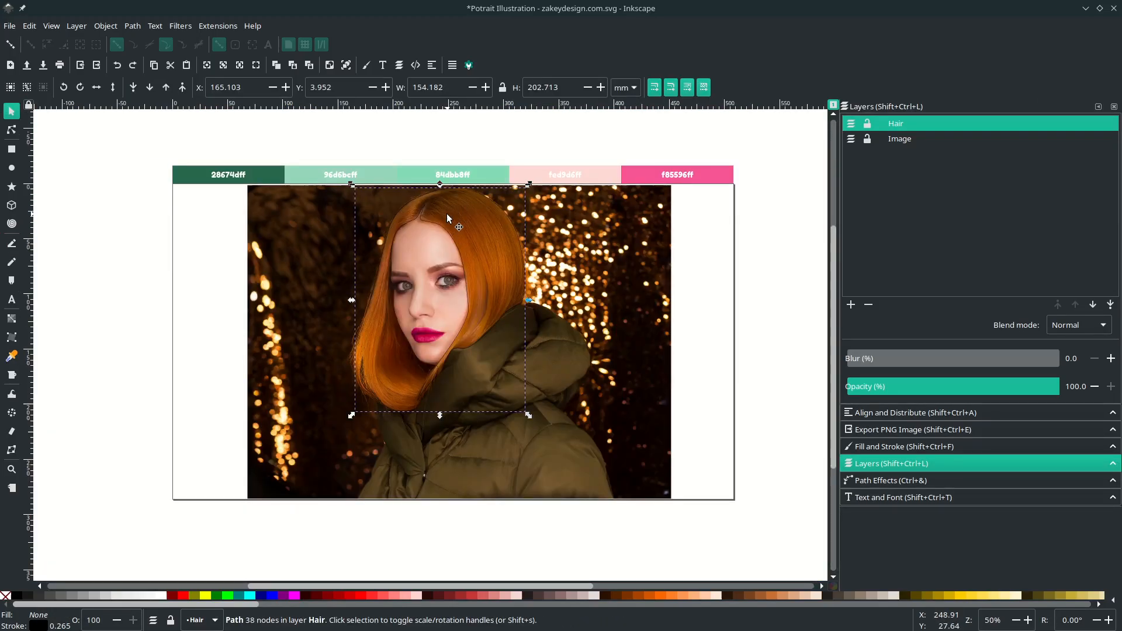
Step: Fill the hair shape with the dark green 28674dff sampled from the palette and open its fill and stroke settings
{"action": "key", "text": "d"}
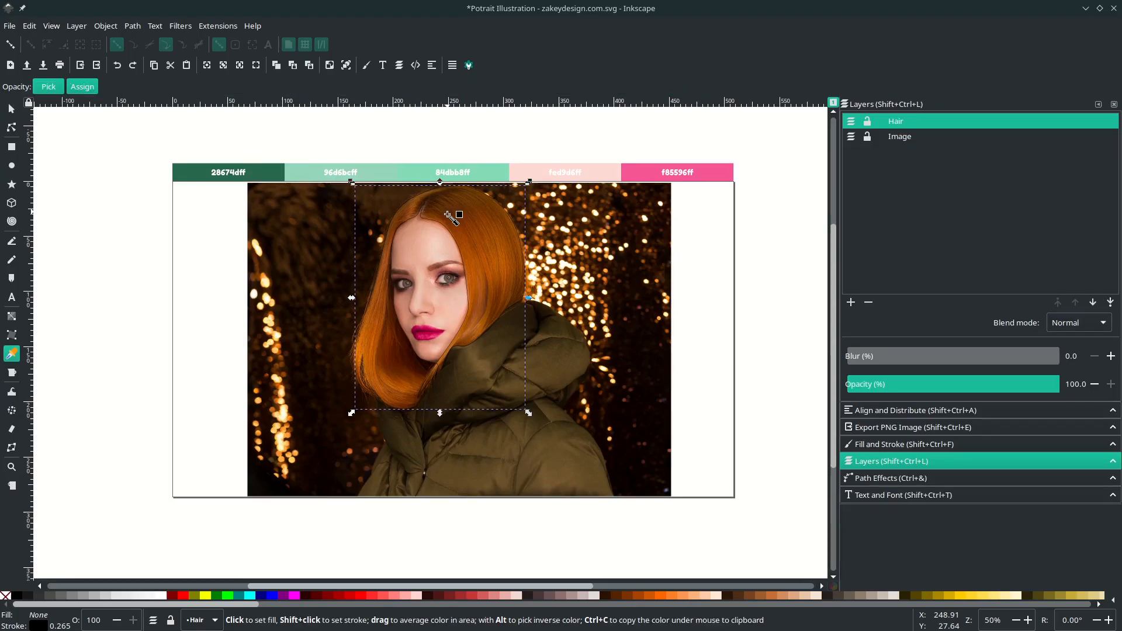
{"action": "left_click", "coordinate": [268, 172]}
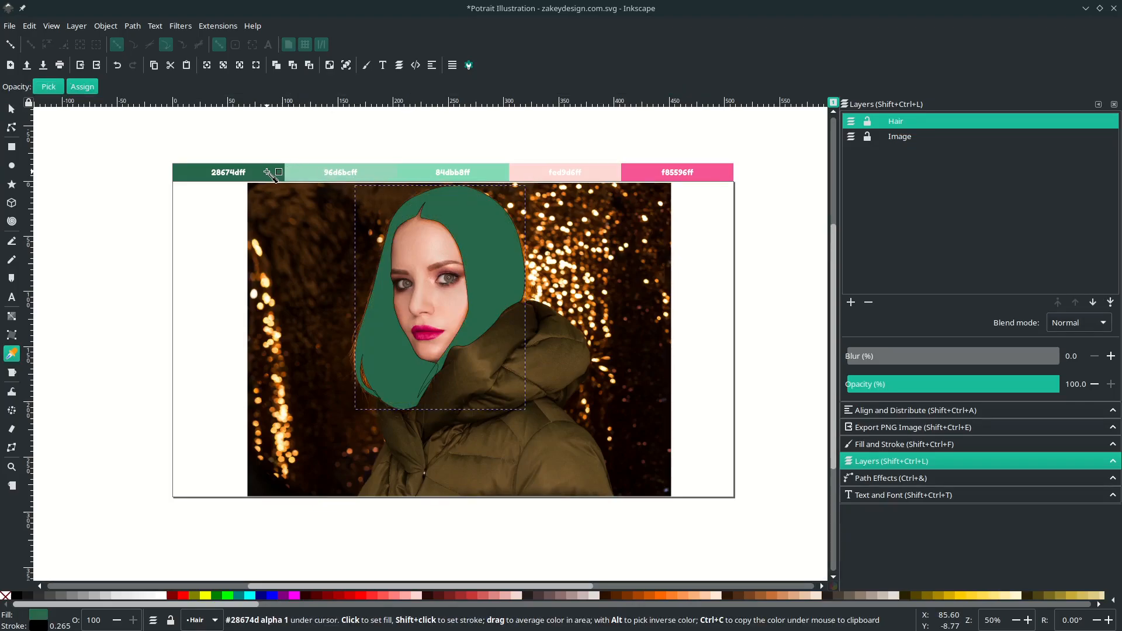
{"action": "left_click", "coordinate": [368, 66]}
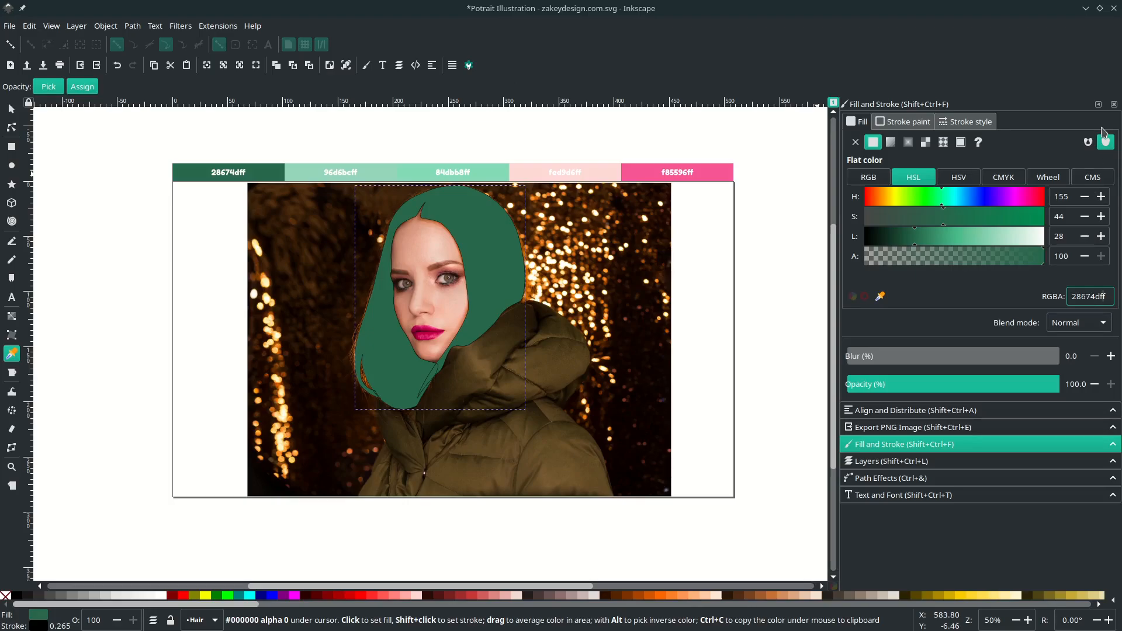
Step: Remove the hair shape's stroke and save the document
{"action": "left_click", "coordinate": [1114, 105]}
{"action": "key", "text": "s"}
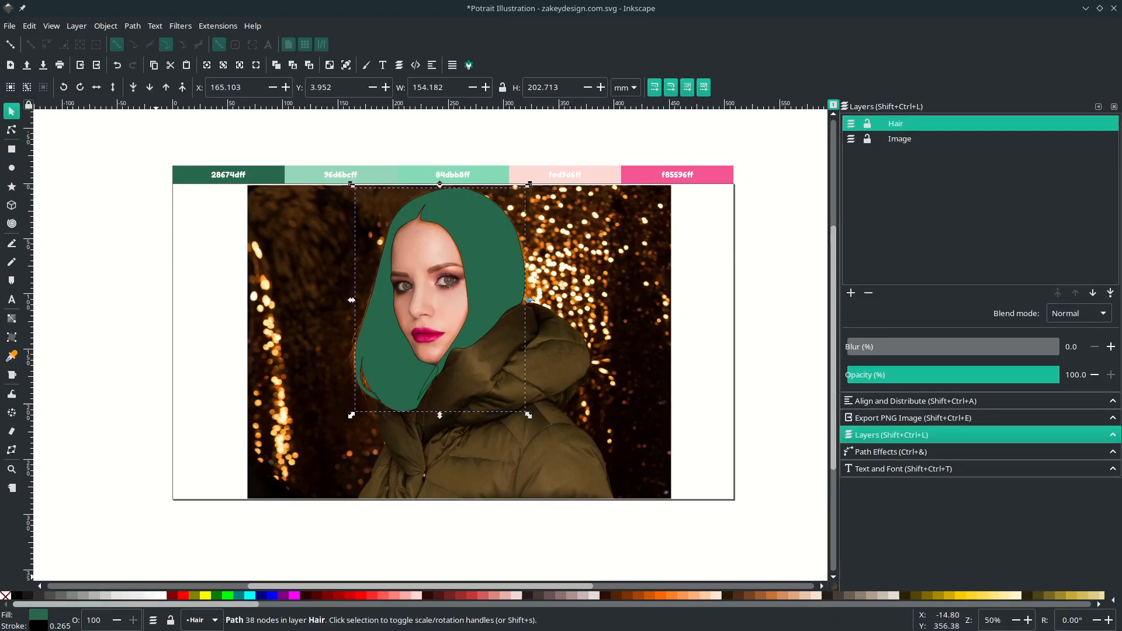
{"action": "right_click", "coordinate": [40, 626]}
{"action": "left_click", "coordinate": [57, 624]}
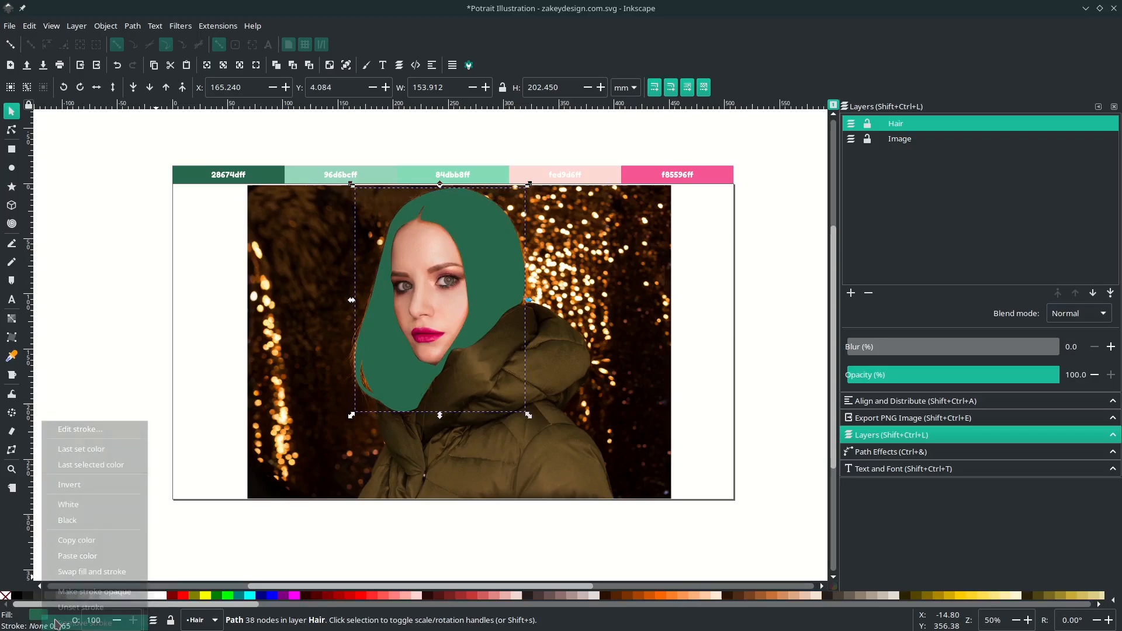
{"action": "left_click", "coordinate": [761, 358]}
{"action": "key", "text": "ctrl+s"}
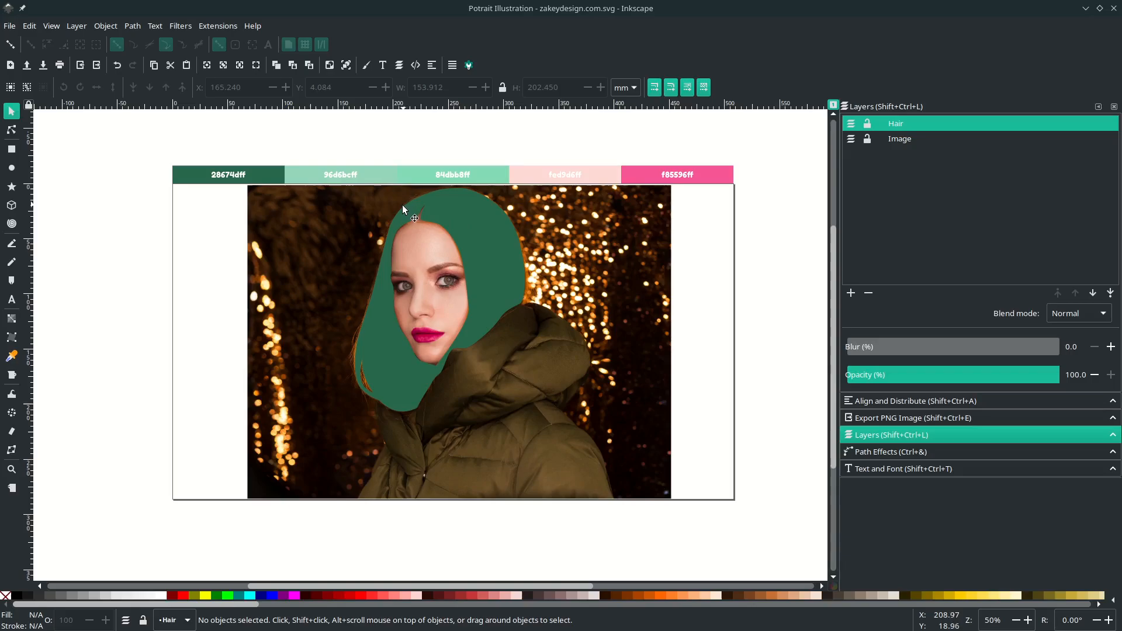
Step: Add a layer named Face, place it directly below Hair, and lock the Hair and Image layers
{"action": "left_click", "coordinate": [851, 293]}
{"action": "type", "text": "Face"}
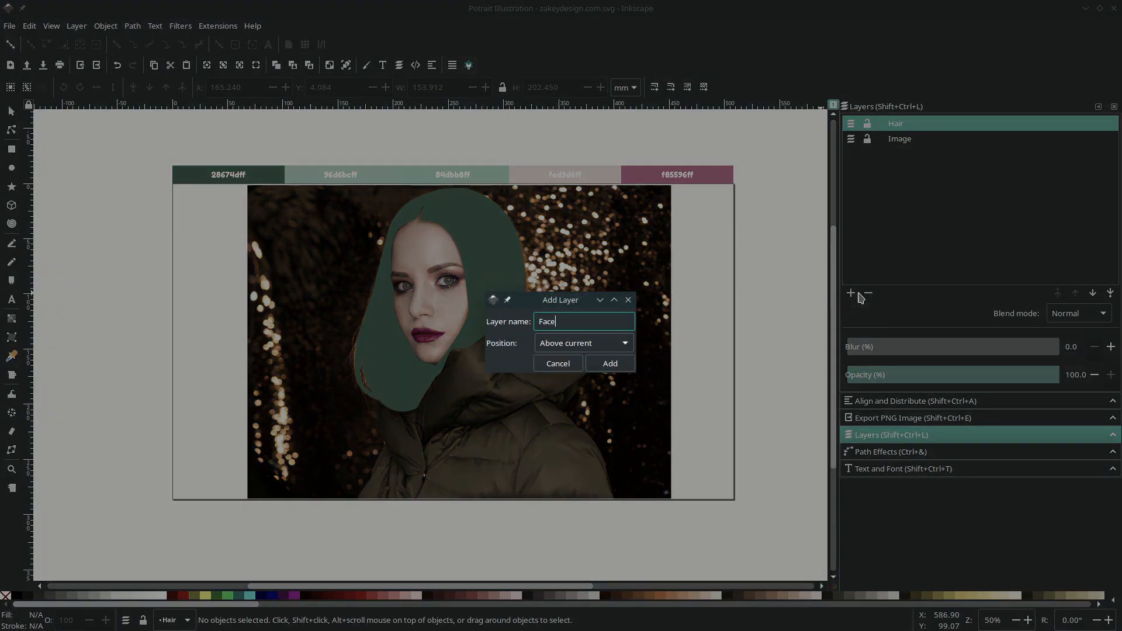
{"action": "key", "text": "Return"}
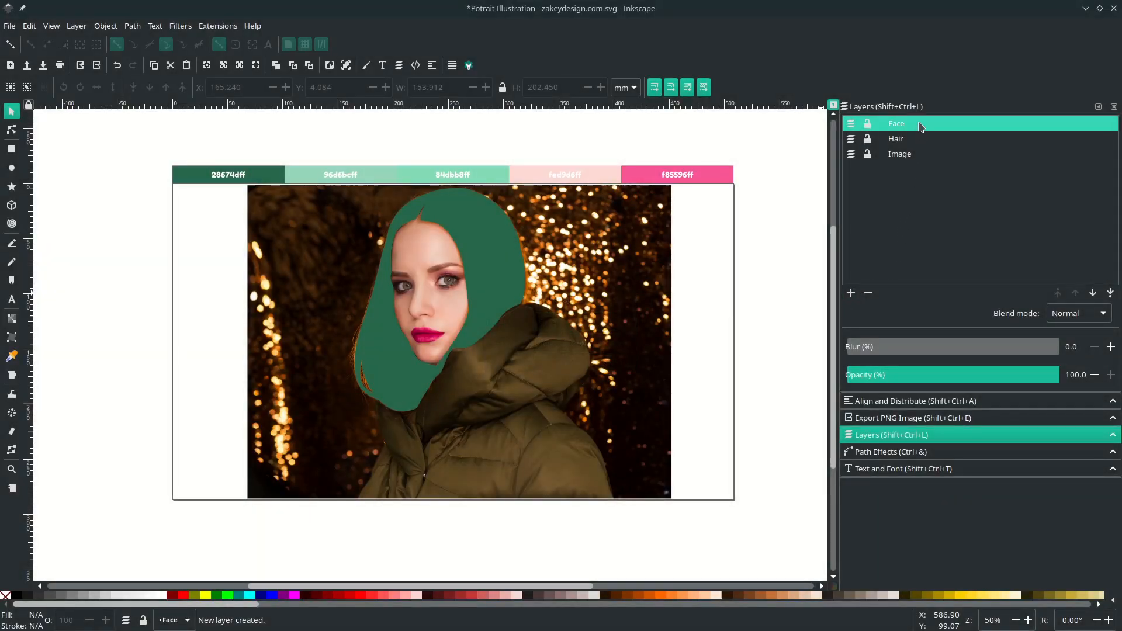
{"action": "double_click", "coordinate": [922, 126]}
{"action": "left_click_drag", "start_coordinate": [922, 127], "coordinate": [928, 145]}
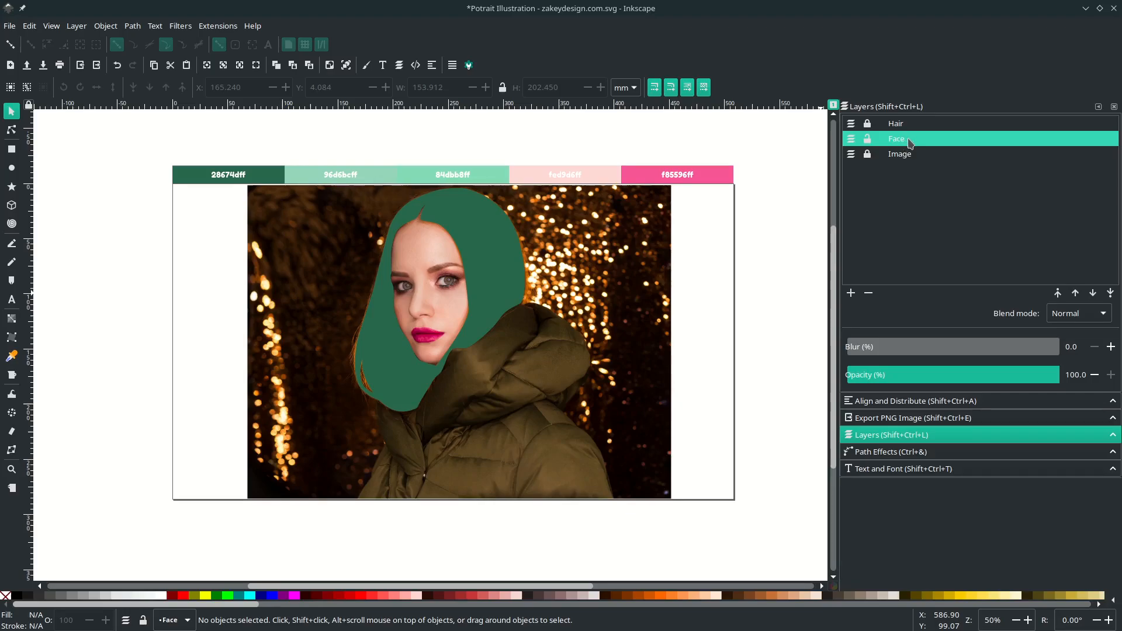
Step: Start the face path above the hair parting and trace it just inside the hair down the face's right side to the jaw
{"action": "scroll", "coordinate": [419, 246], "scroll_direction": "up", "scroll_amount": 3}
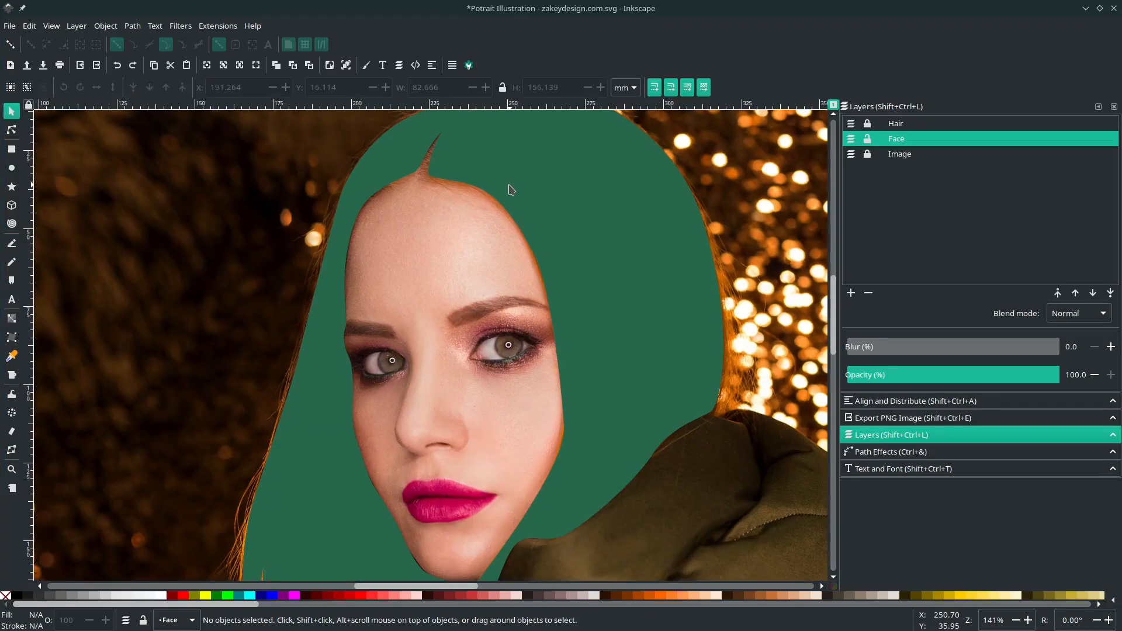
{"action": "key", "text": "b"}
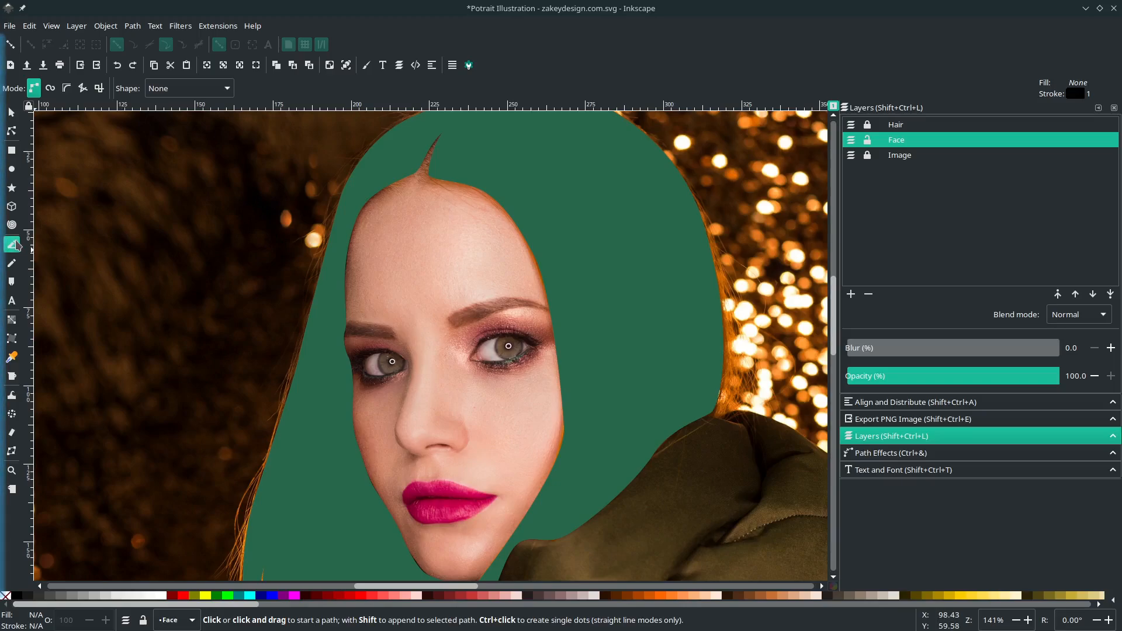
{"action": "left_click", "coordinate": [452, 133]}
{"action": "left_click_drag", "start_coordinate": [470, 173], "coordinate": [500, 183]}
{"action": "left_click_drag", "start_coordinate": [542, 225], "coordinate": [580, 339]}
{"action": "scroll", "coordinate": [564, 289], "scroll_direction": "down", "scroll_amount": 2}
{"action": "scroll", "coordinate": [585, 388], "scroll_direction": "down", "scroll_amount": 1}
{"action": "scroll", "coordinate": [583, 374], "scroll_direction": "down", "scroll_amount": 1}
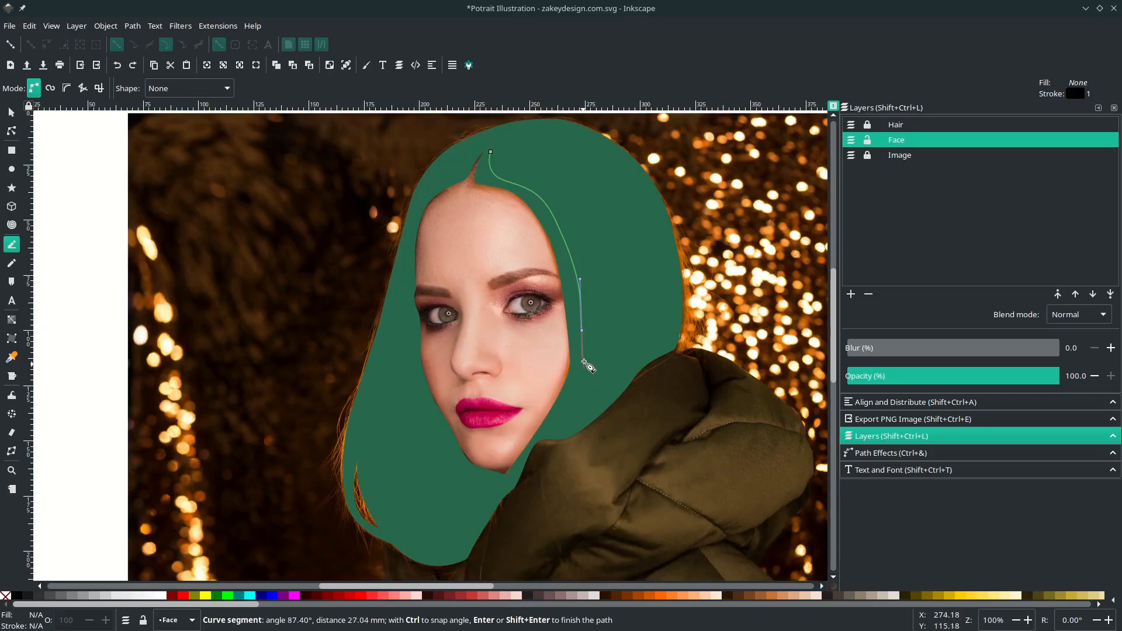
{"action": "left_click_drag", "start_coordinate": [570, 397], "coordinate": [561, 409]}
{"action": "scroll", "coordinate": [566, 407], "scroll_direction": "up", "scroll_amount": 1}
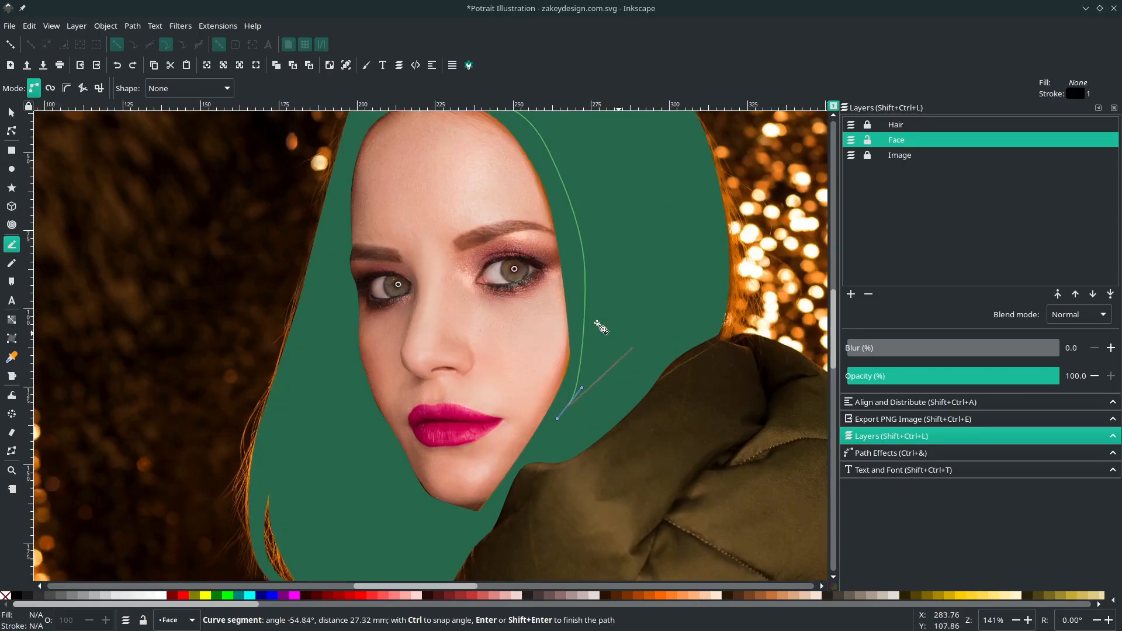
{"action": "scroll", "coordinate": [522, 224], "scroll_direction": "down", "scroll_amount": 1}
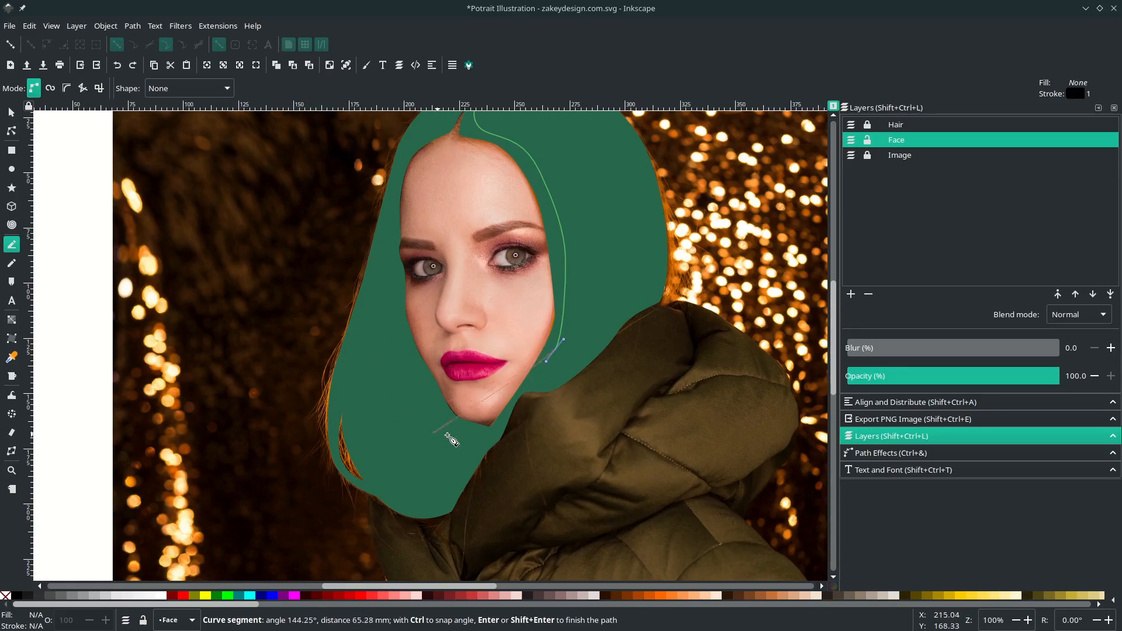
{"action": "scroll", "coordinate": [508, 428], "scroll_direction": "up", "scroll_amount": 2}
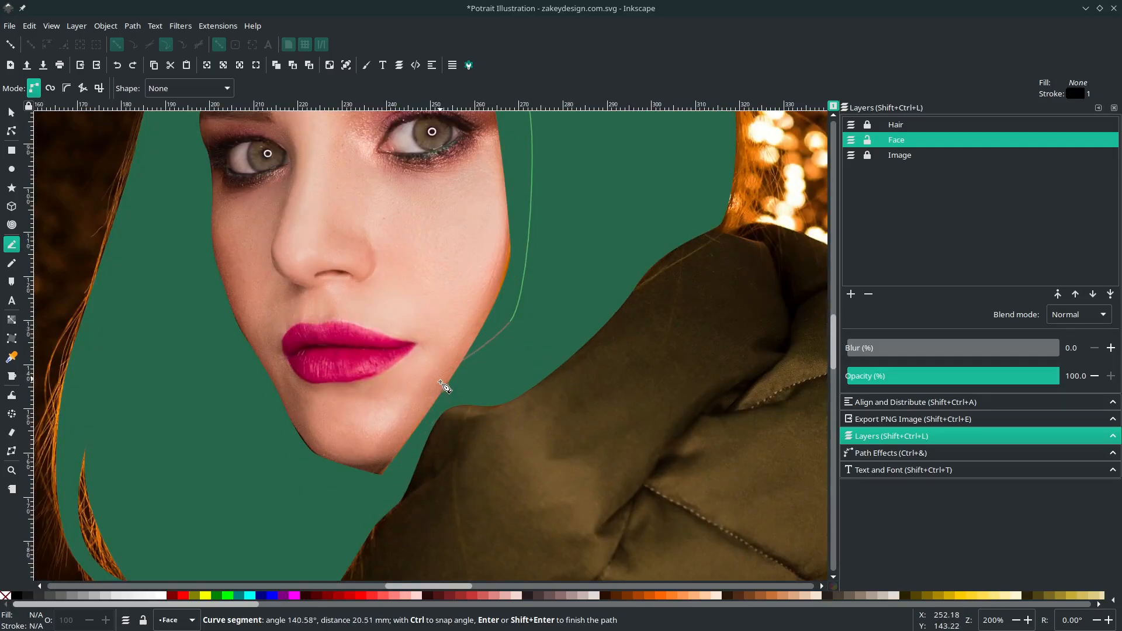
Step: Continue the face path along the lower jaw, around the chin and up to the left cheek
{"action": "left_click_drag", "start_coordinate": [428, 424], "coordinate": [415, 447]}
{"action": "left_click_drag", "start_coordinate": [377, 495], "coordinate": [362, 492]}
{"action": "left_click_drag", "start_coordinate": [297, 457], "coordinate": [284, 449]}
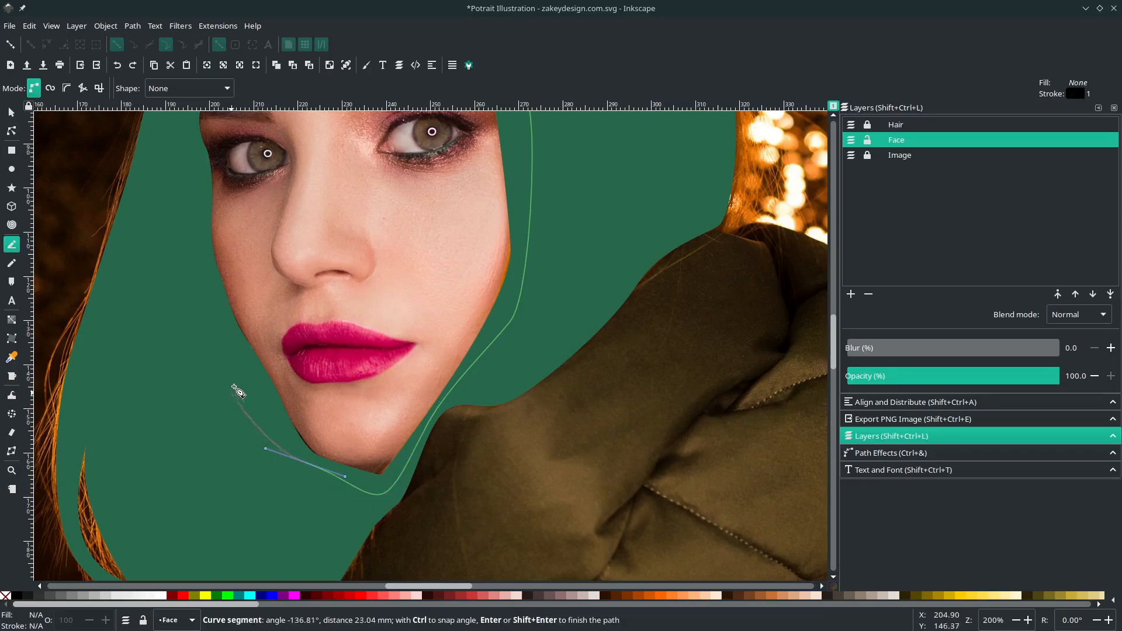
{"action": "left_click_drag", "start_coordinate": [238, 356], "coordinate": [232, 339]}
Step: Trace the face path up the left side past the forehead and close it above the hair parting
{"action": "scroll", "coordinate": [190, 307], "scroll_direction": "up", "scroll_amount": 3}
{"action": "scroll", "coordinate": [184, 286], "scroll_direction": "up", "scroll_amount": 8}
{"action": "mouse_move", "coordinate": [181, 294]}
{"action": "left_mouse_down"}
{"action": "mouse_move", "coordinate": [183, 279]}
{"action": "mouse_move", "coordinate": [190, 291]}
{"action": "left_mouse_up"}
{"action": "left_click_drag", "start_coordinate": [218, 163], "coordinate": [233, 143]}
{"action": "scroll", "coordinate": [241, 139], "scroll_direction": "up", "scroll_amount": 2}
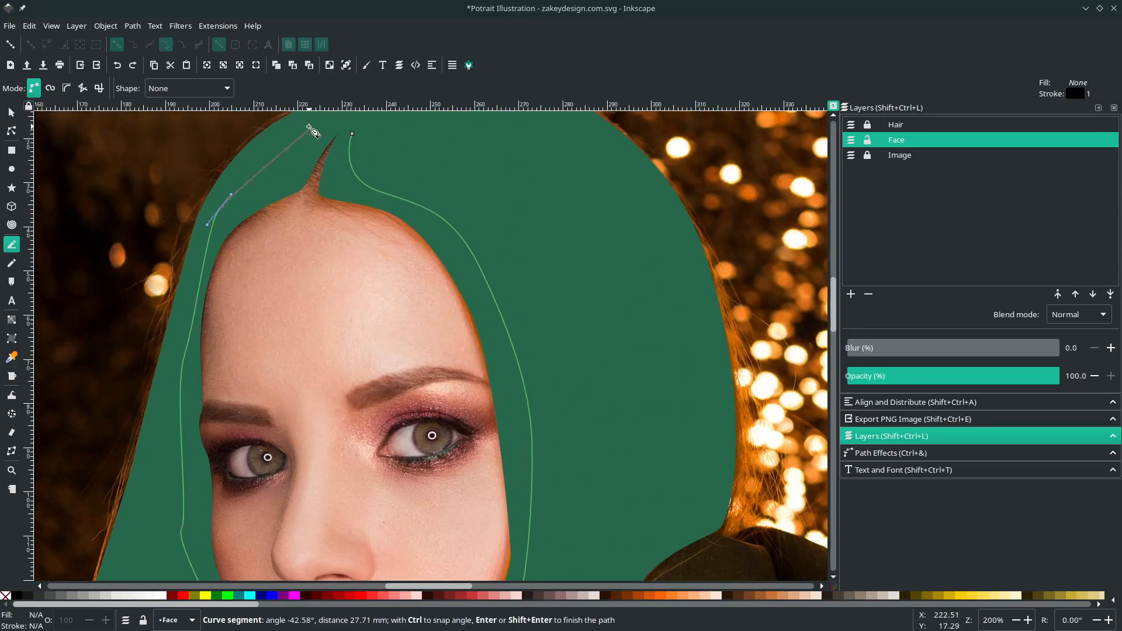
{"action": "left_click_drag", "start_coordinate": [304, 127], "coordinate": [314, 125]}
{"action": "scroll", "coordinate": [318, 128], "scroll_direction": "up", "scroll_amount": 2}
{"action": "left_click_drag", "start_coordinate": [352, 183], "coordinate": [369, 230]}
{"action": "scroll", "coordinate": [369, 231], "scroll_direction": "down", "scroll_amount": 3}
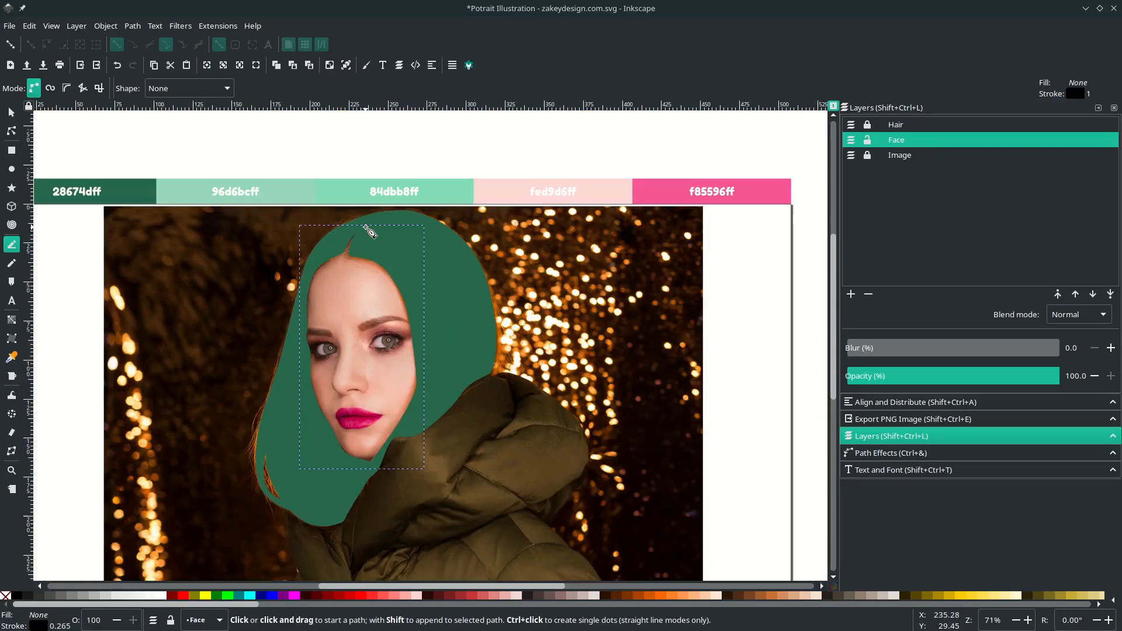
Step: Fill the face shape with the light pink fed9d6ff sampled from the palette
{"action": "key", "text": "d"}
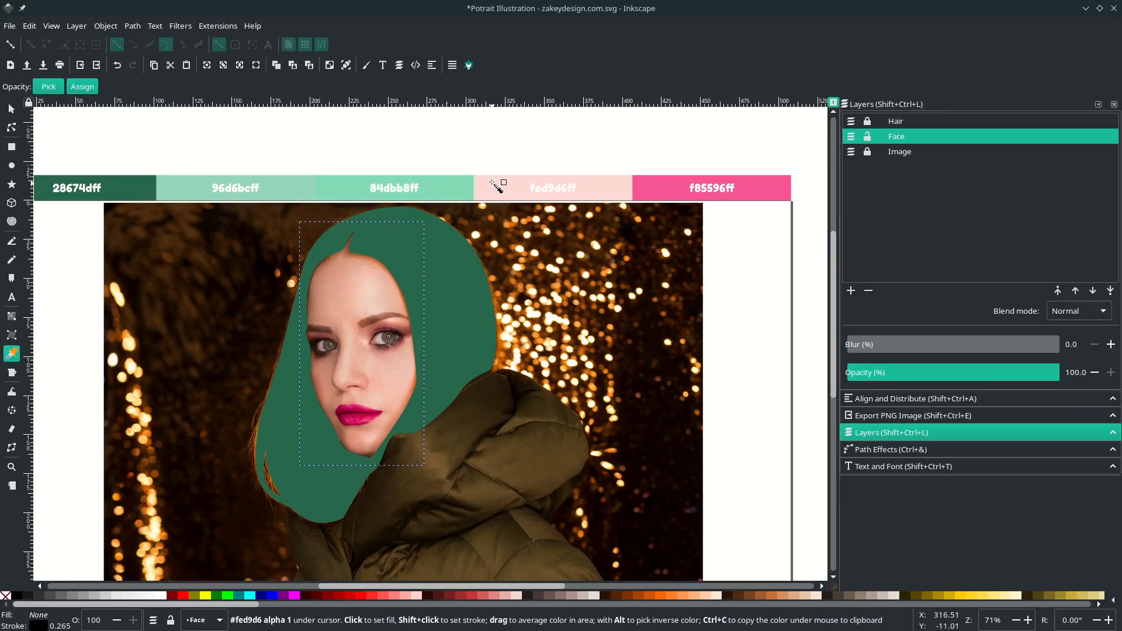
{"action": "left_click", "coordinate": [495, 186]}
{"action": "scroll", "coordinate": [468, 269], "scroll_direction": "left", "scroll_amount": 2}
{"action": "scroll", "coordinate": [548, 214], "scroll_direction": "down", "scroll_amount": 2}
{"action": "scroll", "coordinate": [548, 214], "scroll_direction": "right", "scroll_amount": 5}
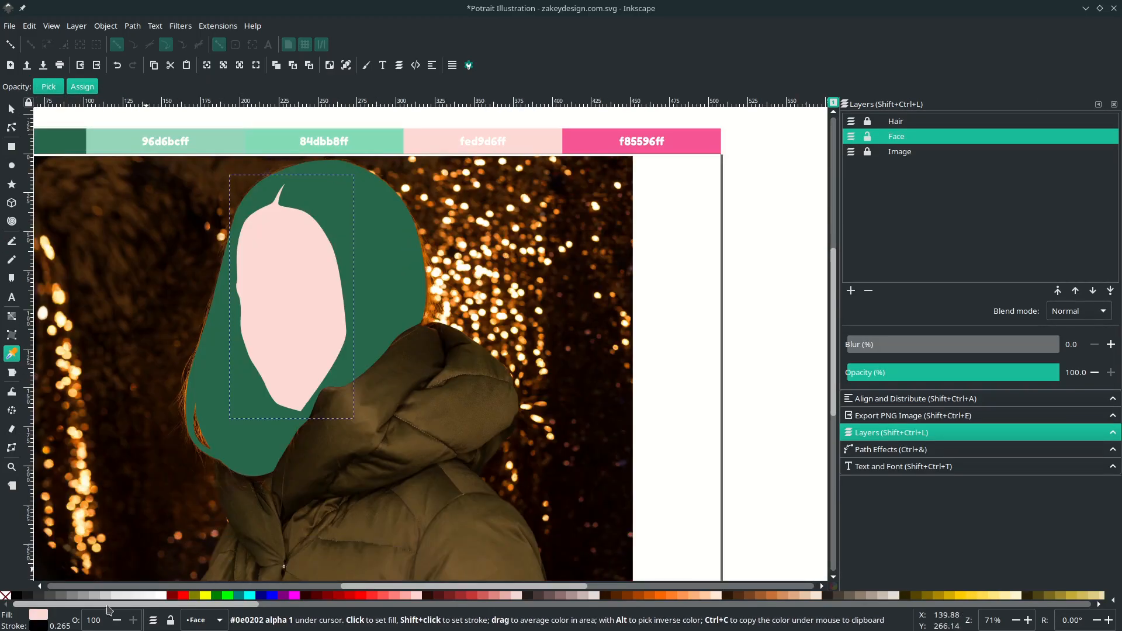
Step: Remove the face shape's stroke and save the document
{"action": "right_click", "coordinate": [42, 628]}
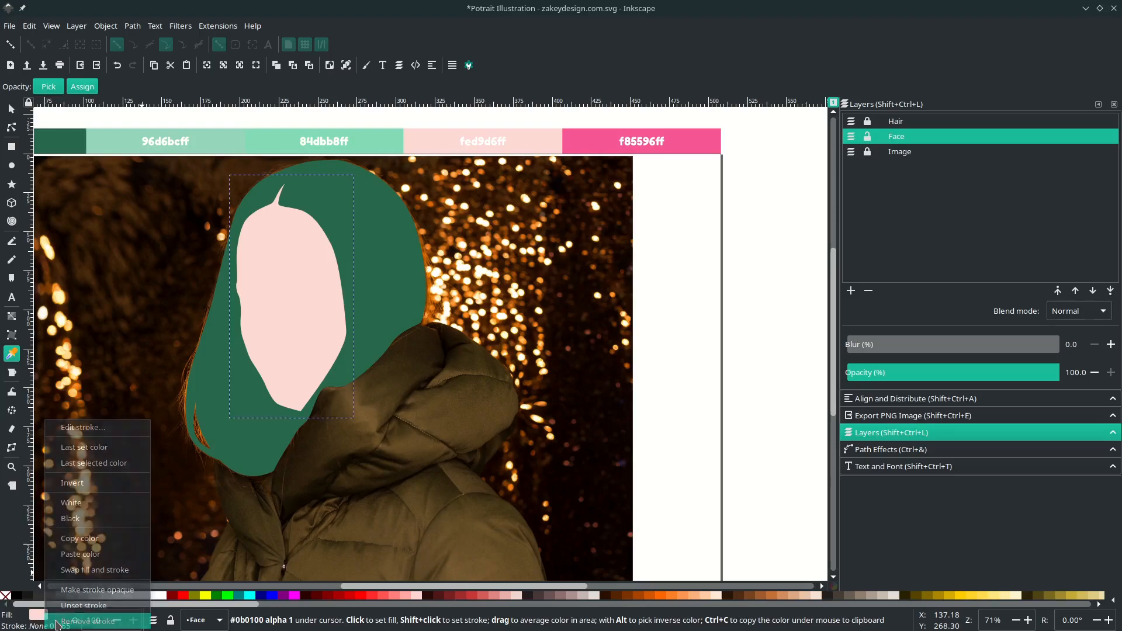
{"action": "left_click", "coordinate": [73, 587]}
{"action": "key", "text": "s"}
{"action": "left_click", "coordinate": [724, 272]}
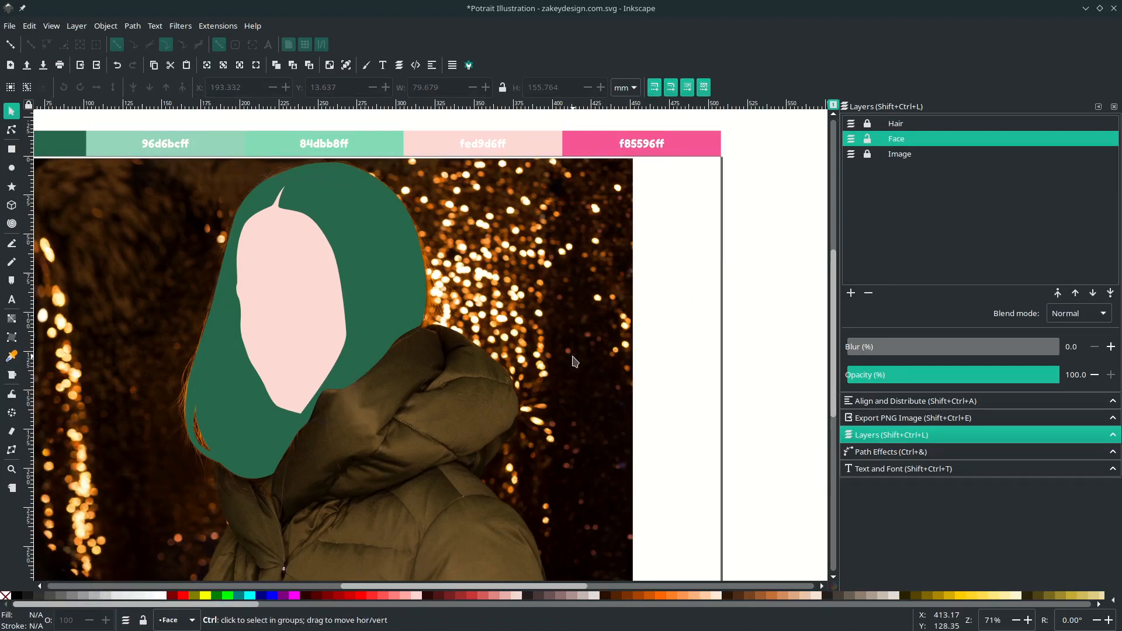
{"action": "key", "text": "ctrl+s"}
Step: Add a layer named Jacket, place it between Face and Image, and lock the Face layer
{"action": "scroll", "coordinate": [442, 386], "scroll_direction": "down", "scroll_amount": 1}
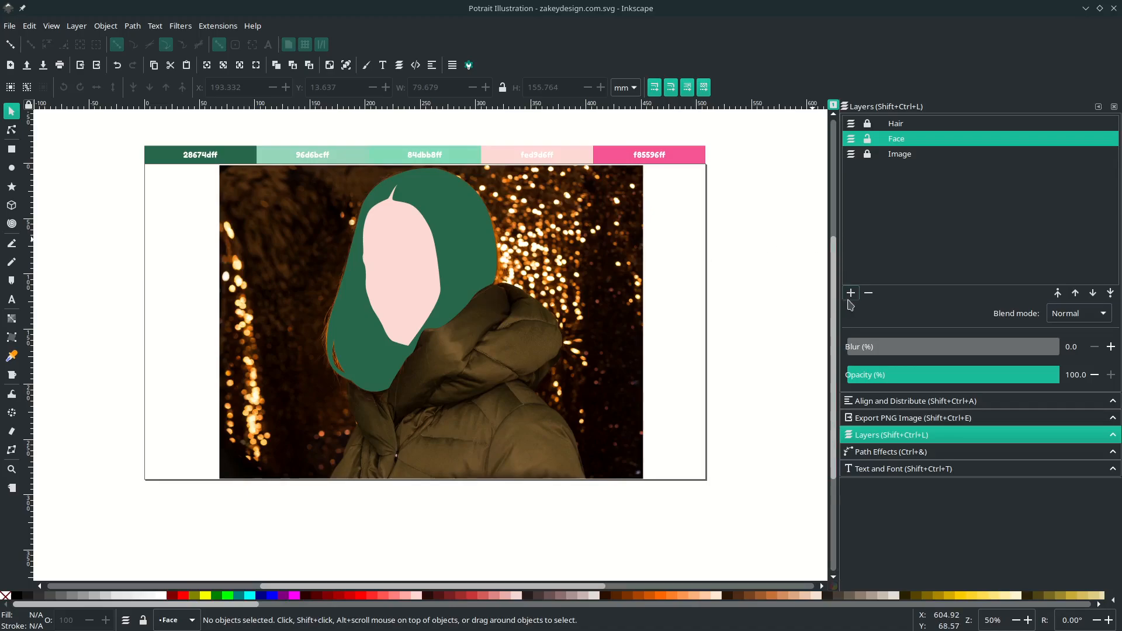
{"action": "left_click", "coordinate": [851, 292]}
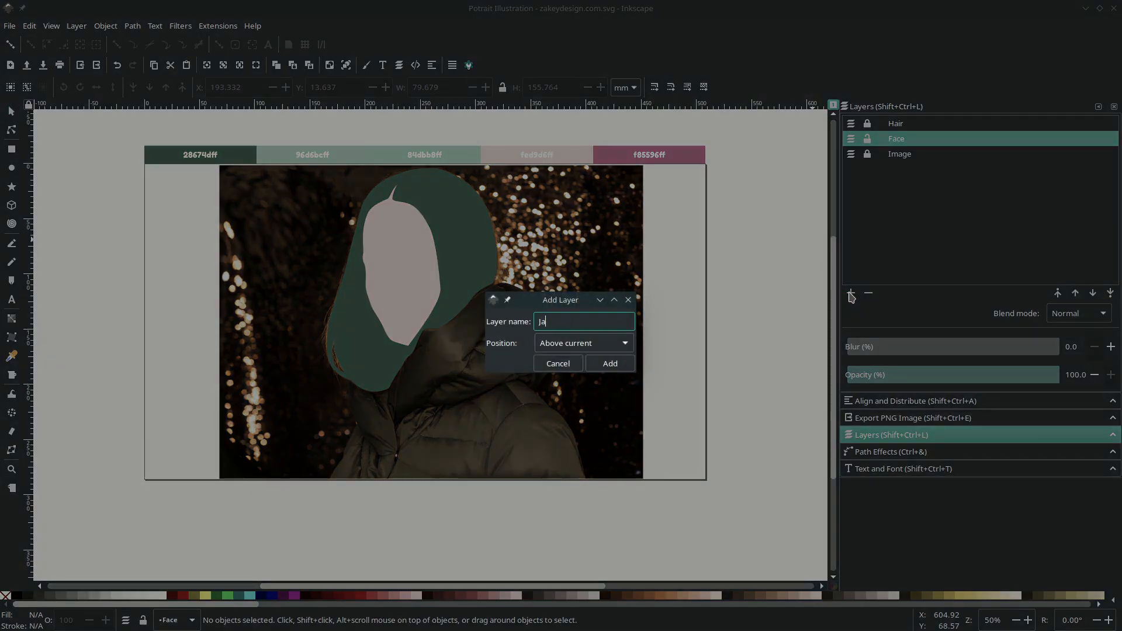
{"action": "type", "text": "Jacket"}
{"action": "key", "text": "Return"}
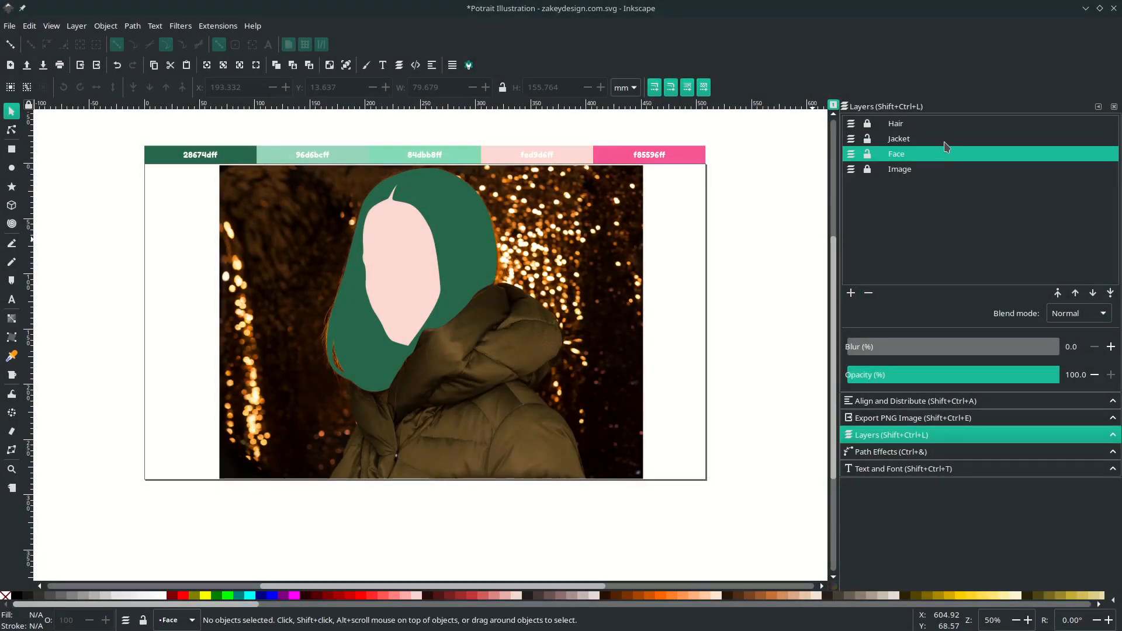
{"action": "left_click_drag", "start_coordinate": [952, 145], "coordinate": [938, 173]}
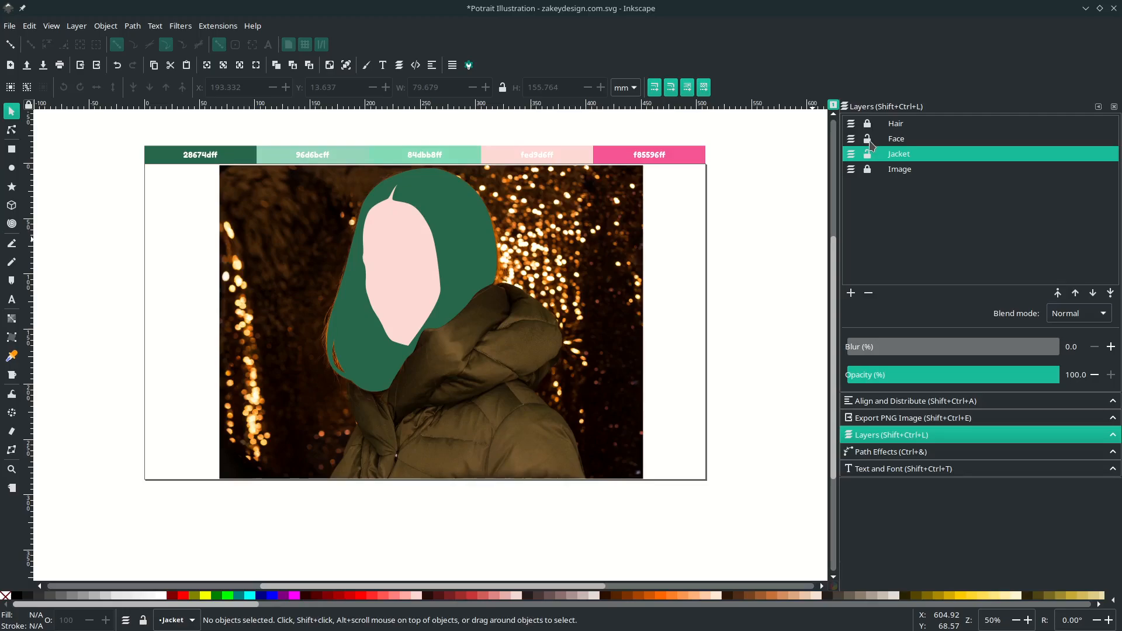
Step: Start the jacket path at the lower tip of the hair and trace up along the hood's inner edge
{"action": "scroll", "coordinate": [496, 291], "scroll_direction": "up", "scroll_amount": 1}
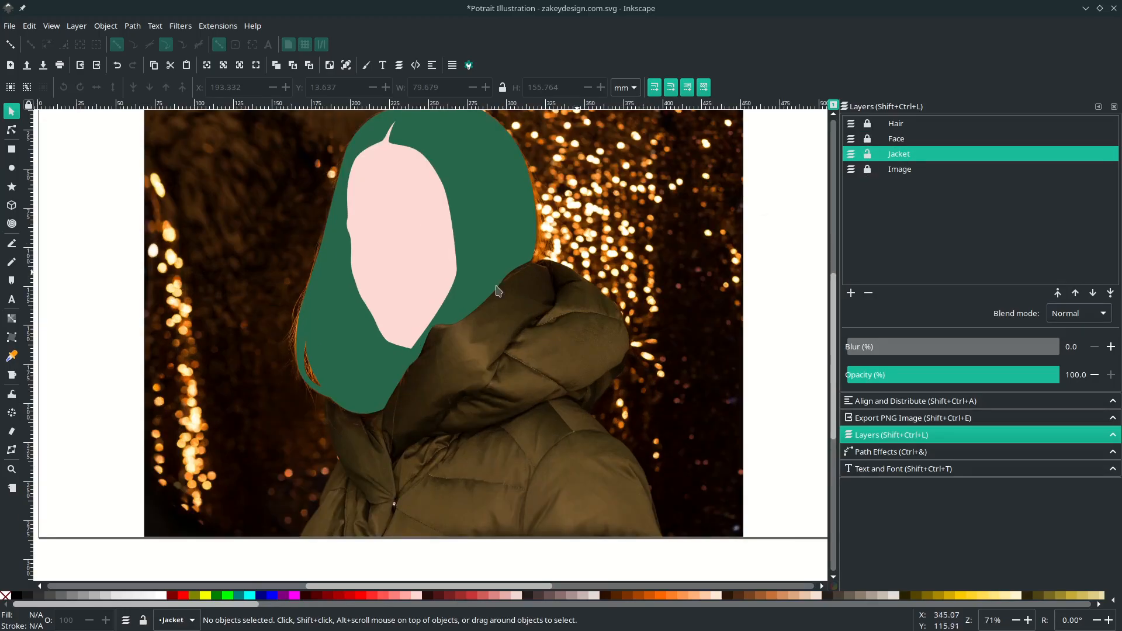
{"action": "scroll", "coordinate": [513, 378], "scroll_direction": "up", "scroll_amount": 2}
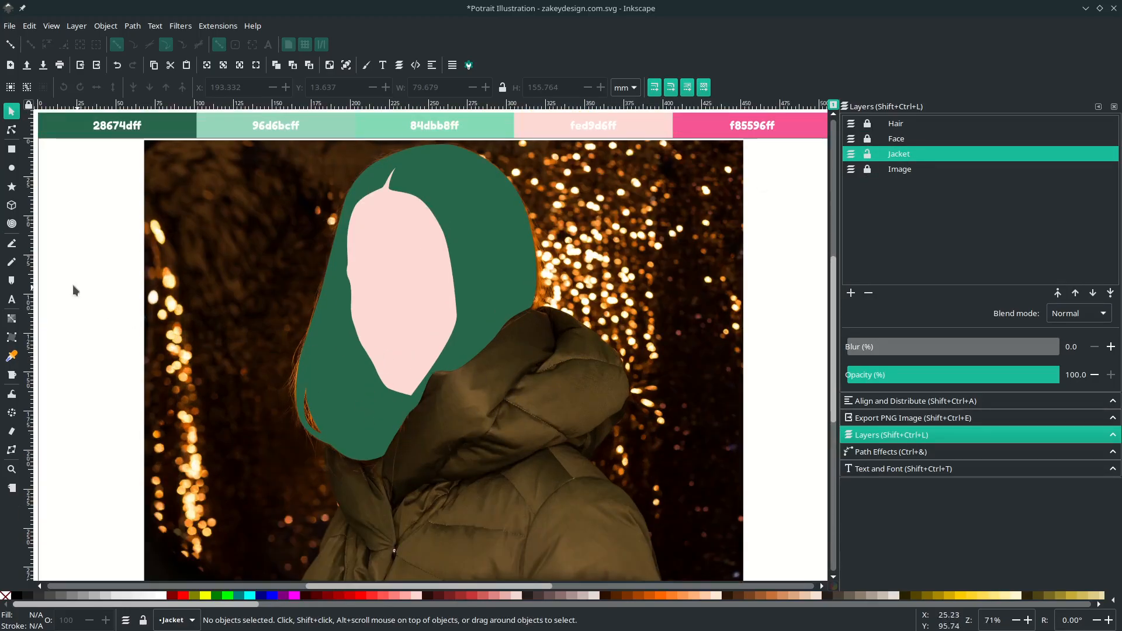
{"action": "left_click", "coordinate": [12, 244]}
{"action": "scroll", "coordinate": [456, 362], "scroll_direction": "up", "scroll_amount": 3}
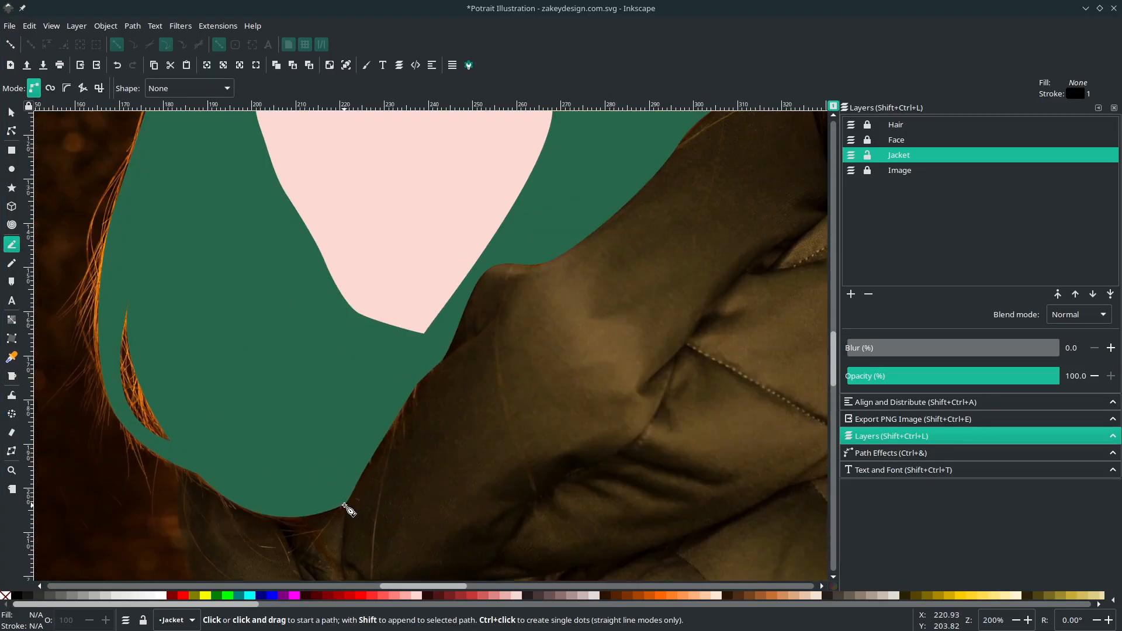
{"action": "left_click", "coordinate": [344, 506]}
{"action": "left_click_drag", "start_coordinate": [425, 374], "coordinate": [454, 346]}
{"action": "scroll", "coordinate": [460, 339], "scroll_direction": "up", "scroll_amount": 1}
{"action": "scroll", "coordinate": [520, 249], "scroll_direction": "right", "scroll_amount": 2}
{"action": "left_click_drag", "start_coordinate": [496, 271], "coordinate": [584, 235]}
{"action": "scroll", "coordinate": [584, 235], "scroll_direction": "down", "scroll_amount": 2}
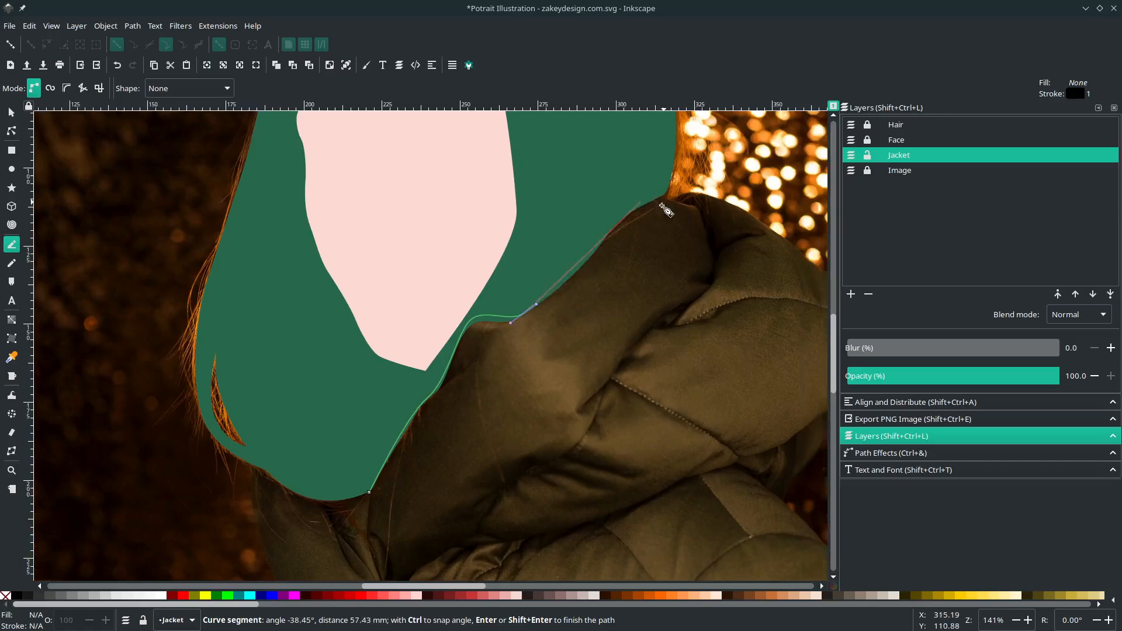
Step: Trace the jacket path over the top of the hood and down its outer slope
{"action": "scroll", "coordinate": [663, 206], "scroll_direction": "up", "scroll_amount": 3}
{"action": "left_click_drag", "start_coordinate": [660, 199], "coordinate": [689, 182]}
{"action": "left_click_drag", "start_coordinate": [730, 121], "coordinate": [775, 133]}
{"action": "scroll", "coordinate": [716, 176], "scroll_direction": "right", "scroll_amount": 4}
{"action": "scroll", "coordinate": [716, 226], "scroll_direction": "up", "scroll_amount": 2}
{"action": "left_click_drag", "start_coordinate": [611, 222], "coordinate": [648, 244]}
{"action": "left_click_drag", "start_coordinate": [752, 318], "coordinate": [821, 373]}
{"action": "scroll", "coordinate": [760, 350], "scroll_direction": "right", "scroll_amount": 4}
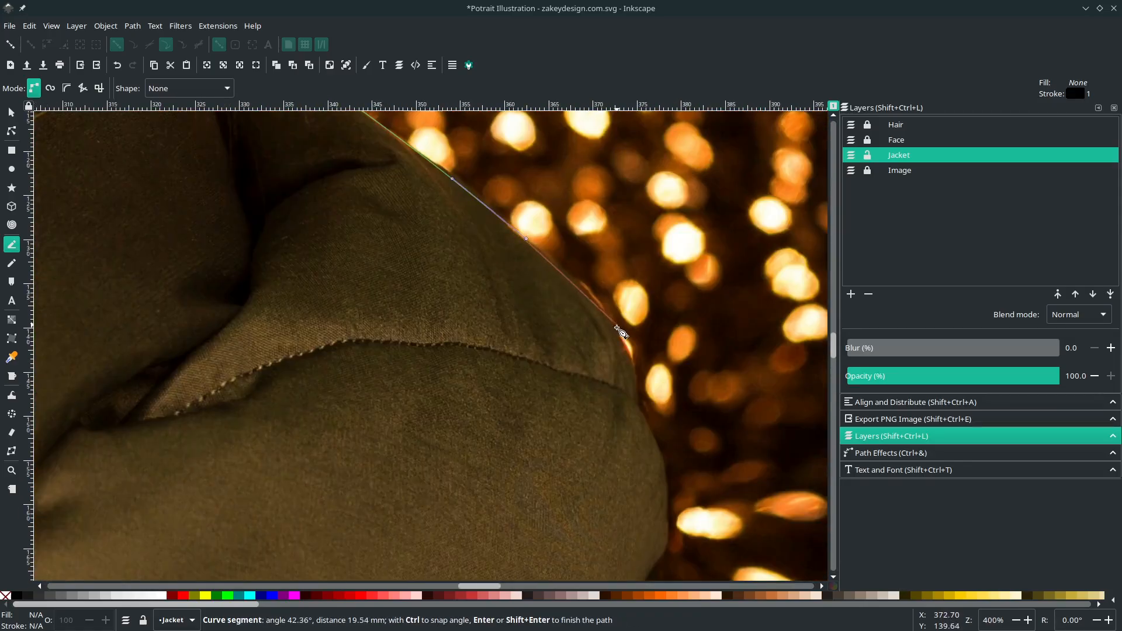
Step: Curve the jacket path around the hood's right bulge and inward to where it meets the shoulder
{"action": "left_click_drag", "start_coordinate": [620, 332], "coordinate": [642, 370]}
{"action": "scroll", "coordinate": [649, 374], "scroll_direction": "down", "scroll_amount": 6}
{"action": "left_click_drag", "start_coordinate": [668, 363], "coordinate": [669, 419]}
{"action": "scroll", "coordinate": [660, 404], "scroll_direction": "down", "scroll_amount": 9}
{"action": "left_click_drag", "start_coordinate": [611, 345], "coordinate": [604, 353]}
{"action": "scroll", "coordinate": [562, 374], "scroll_direction": "down", "scroll_amount": 5}
{"action": "left_click_drag", "start_coordinate": [517, 341], "coordinate": [456, 385]}
Step: Trace the jacket's right shoulder and sleeve down toward the photo's bottom edge
{"action": "scroll", "coordinate": [456, 433], "scroll_direction": "down", "scroll_amount": 3}
{"action": "left_click_drag", "start_coordinate": [530, 458], "coordinate": [542, 471]}
{"action": "left_click_drag", "start_coordinate": [572, 506], "coordinate": [589, 517]}
{"action": "scroll", "coordinate": [585, 513], "scroll_direction": "down", "scroll_amount": 7}
{"action": "left_click_drag", "start_coordinate": [583, 414], "coordinate": [597, 438]}
{"action": "left_click_drag", "start_coordinate": [622, 535], "coordinate": [633, 566]}
{"action": "scroll", "coordinate": [634, 564], "scroll_direction": "down", "scroll_amount": 4}
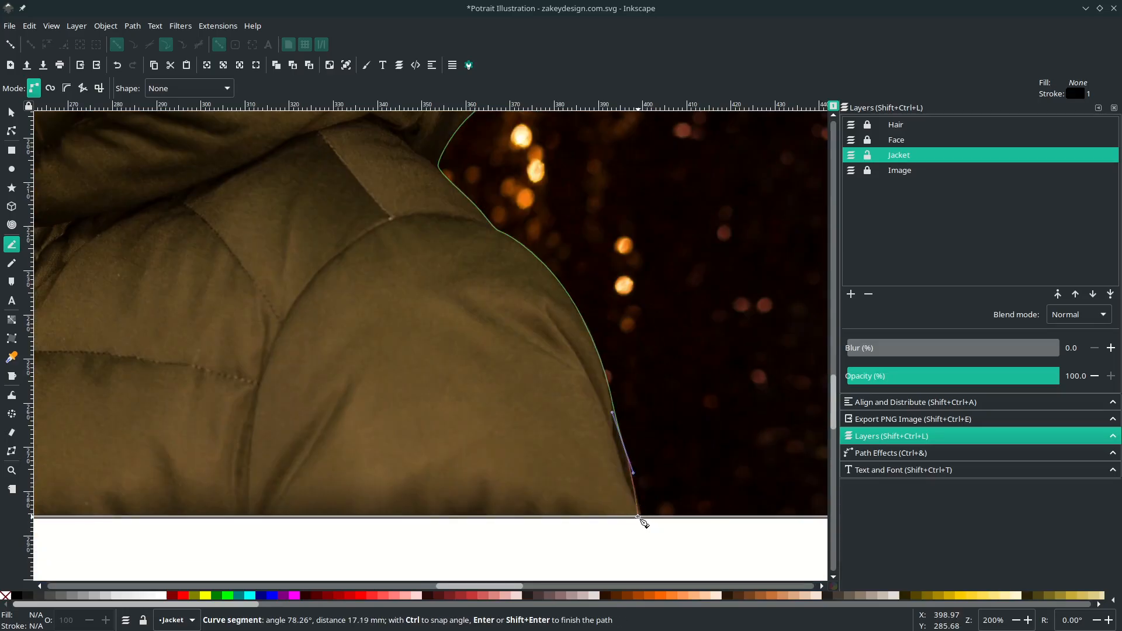
Step: Run the jacket path straight along the photo's bottom edge and up the lower part of the left sleeve
{"action": "left_click", "coordinate": [638, 516]}
{"action": "scroll", "coordinate": [526, 517], "scroll_direction": "left", "scroll_amount": 20}
{"action": "left_click", "coordinate": [201, 516]}
{"action": "scroll", "coordinate": [200, 516], "scroll_direction": "up", "scroll_amount": 3}
{"action": "left_click_drag", "start_coordinate": [321, 321], "coordinate": [369, 266]}
{"action": "scroll", "coordinate": [374, 223], "scroll_direction": "up", "scroll_amount": 4}
{"action": "left_click_drag", "start_coordinate": [411, 179], "coordinate": [443, 126]}
{"action": "scroll", "coordinate": [436, 127], "scroll_direction": "down", "scroll_amount": 4}
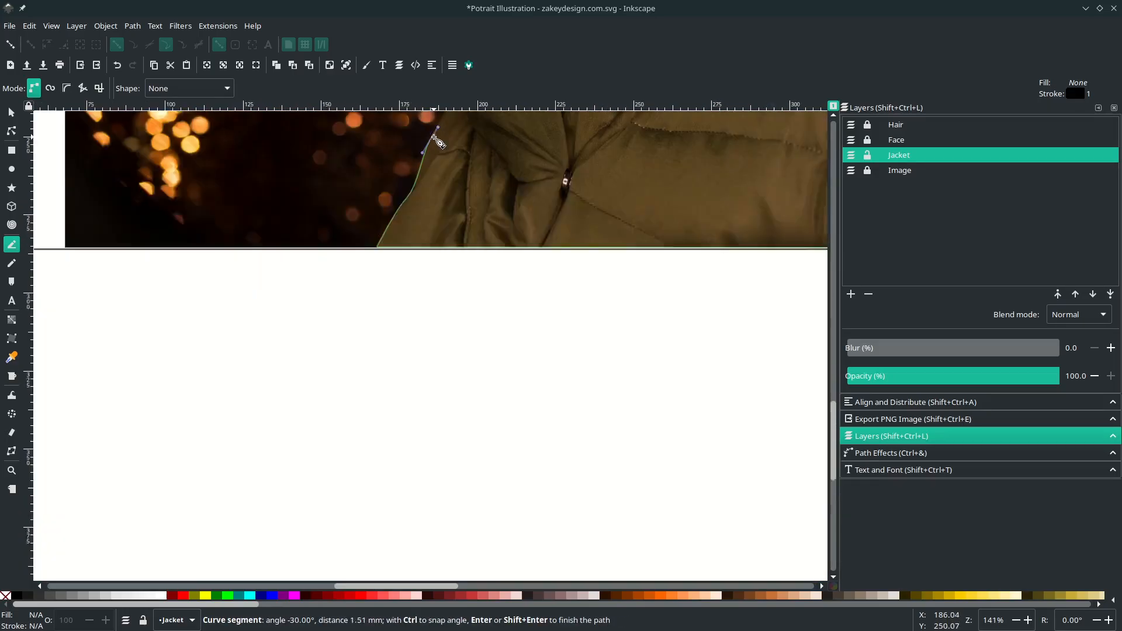
Step: Trace the jacket's left collar edge upward to the underside of the hair
{"action": "scroll", "coordinate": [435, 138], "scroll_direction": "up", "scroll_amount": 10}
{"action": "scroll", "coordinate": [427, 233], "scroll_direction": "up", "scroll_amount": 3}
{"action": "left_click", "coordinate": [510, 477]}
{"action": "scroll", "coordinate": [503, 462], "scroll_direction": "up", "scroll_amount": 2}
{"action": "left_click_drag", "start_coordinate": [446, 352], "coordinate": [441, 321]}
{"action": "scroll", "coordinate": [442, 318], "scroll_direction": "up", "scroll_amount": 5}
{"action": "left_click_drag", "start_coordinate": [419, 251], "coordinate": [436, 200]}
Step: Run the jacket path behind the lower hair and close it at its starting point
{"action": "scroll", "coordinate": [468, 228], "scroll_direction": "down", "scroll_amount": 8}
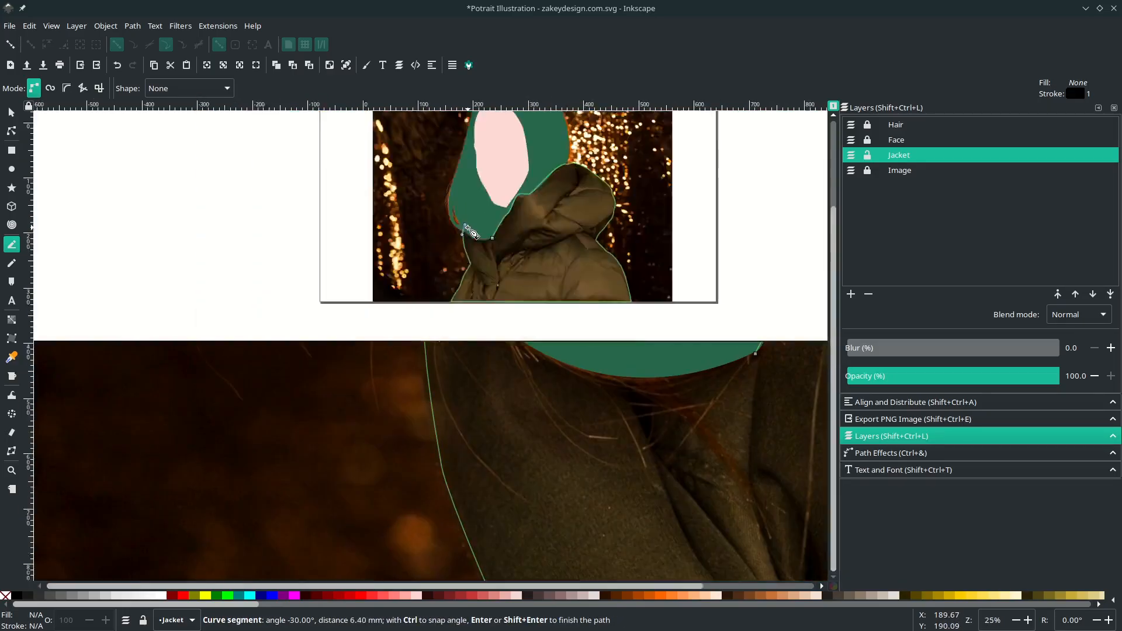
{"action": "scroll", "coordinate": [494, 225], "scroll_direction": "up", "scroll_amount": 6}
{"action": "left_click_drag", "start_coordinate": [347, 256], "coordinate": [366, 271]}
{"action": "left_click", "coordinate": [406, 315]}
Step: Fill the jacket shape with the light green 96d6bcff sampled from the palette and save the document
{"action": "key", "text": "5"}
{"action": "scroll", "coordinate": [430, 284], "scroll_direction": "down", "scroll_amount": 1}
{"action": "key", "text": "d"}
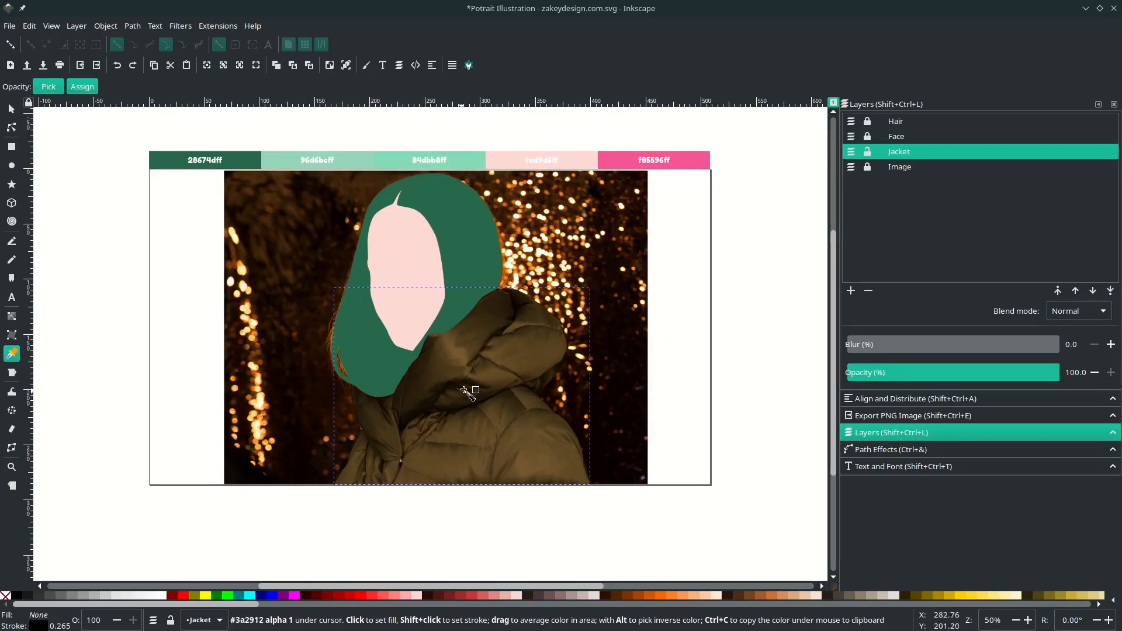
{"action": "left_click", "coordinate": [358, 160]}
{"action": "key", "text": "s"}
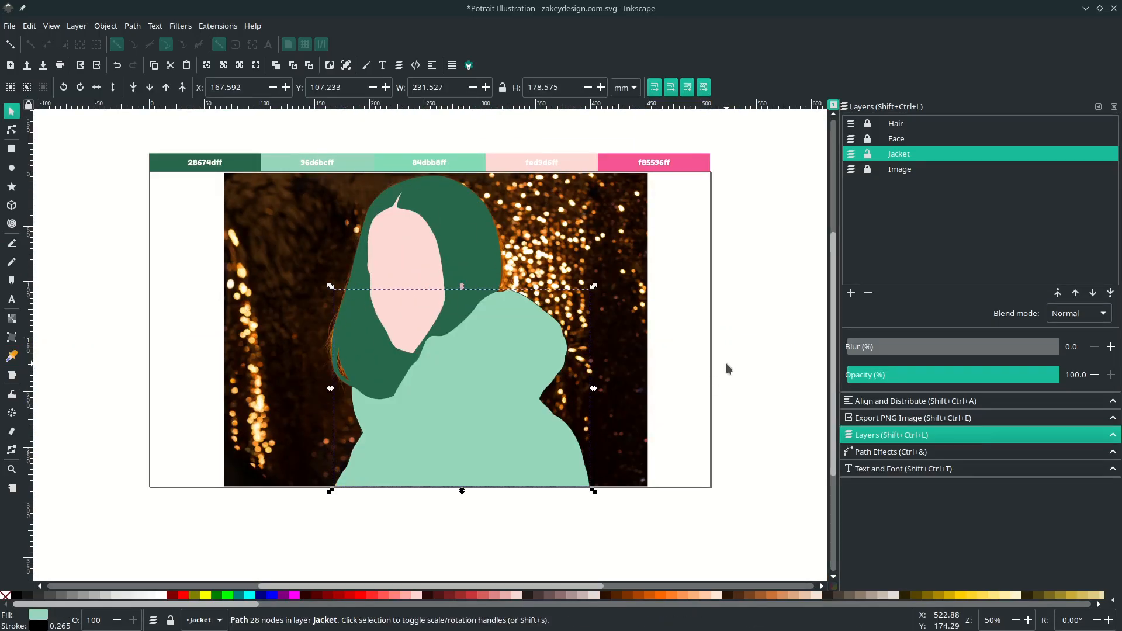
{"action": "left_click", "coordinate": [726, 363]}
{"action": "scroll", "coordinate": [549, 407], "scroll_direction": "down", "scroll_amount": 2}
{"action": "scroll", "coordinate": [546, 406], "scroll_direction": "up", "scroll_amount": 1}
{"action": "key", "text": "ctrl+s"}
Step: Remove the stroke from the jacket shape
{"action": "scroll", "coordinate": [546, 407], "scroll_direction": "up", "scroll_amount": 1}
{"action": "left_click", "coordinate": [543, 407]}
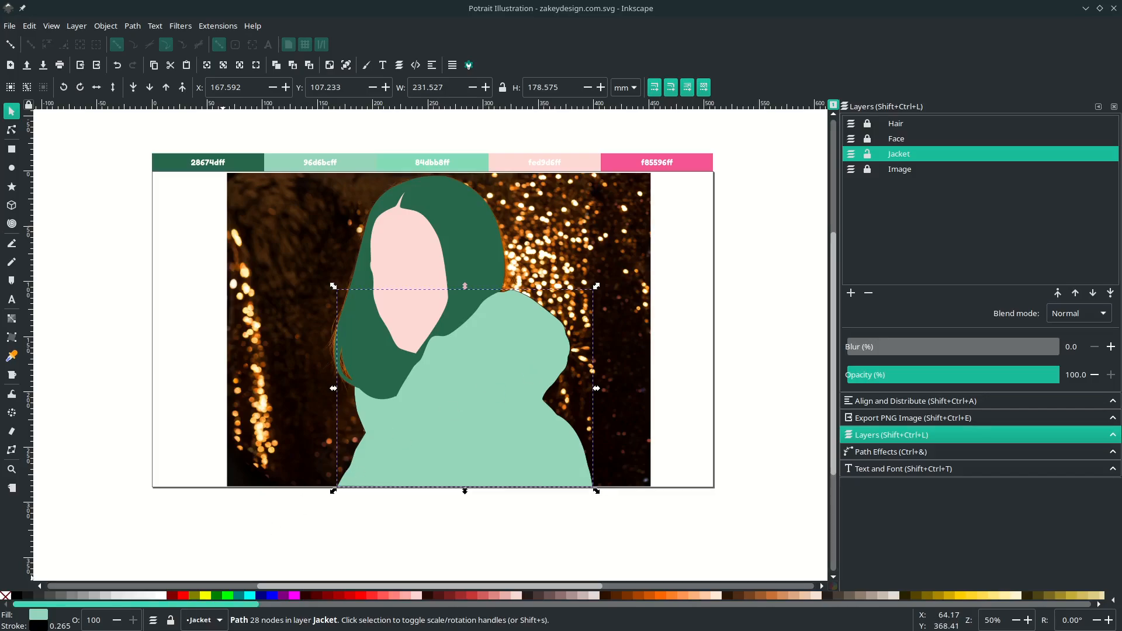
{"action": "right_click", "coordinate": [42, 627]}
{"action": "left_click", "coordinate": [97, 611]}
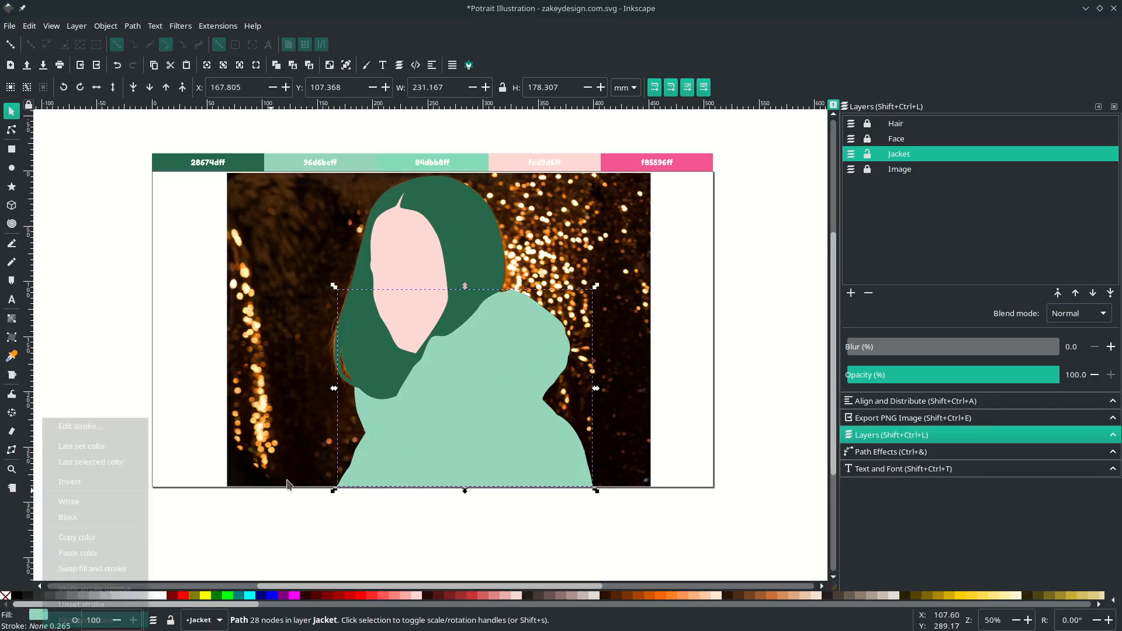
Step: Deselect the jacket shape and save the document
{"action": "left_click", "coordinate": [388, 533]}
{"action": "scroll", "coordinate": [404, 520], "scroll_direction": "down", "scroll_amount": 1}
{"action": "key", "text": "ctrl+s"}
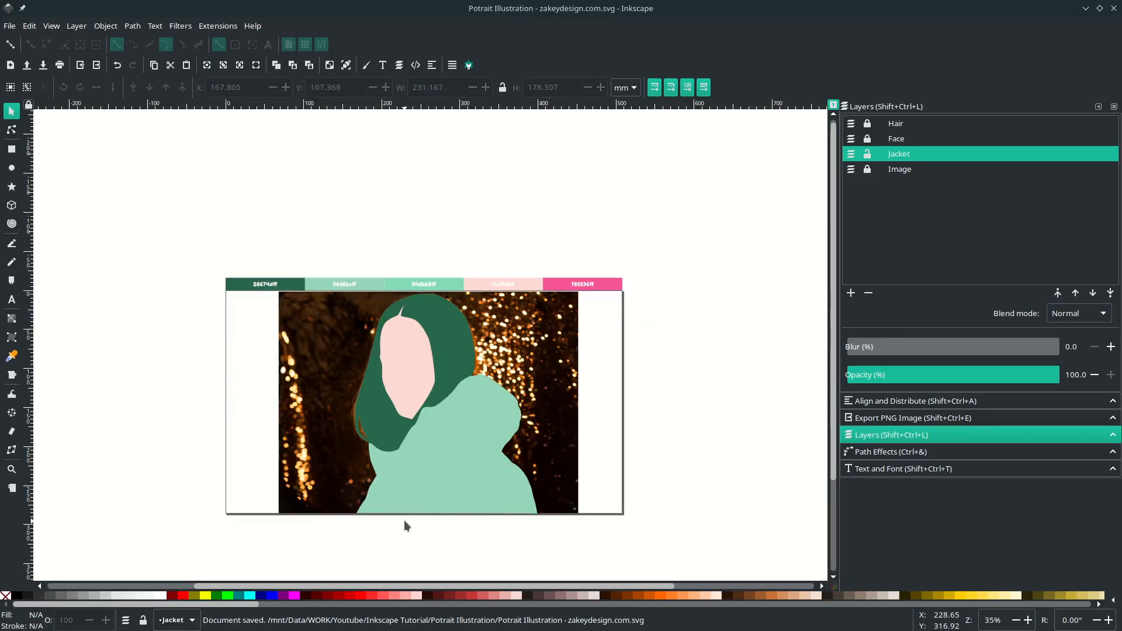
{"action": "scroll", "coordinate": [405, 520], "scroll_direction": "up", "scroll_amount": 1}
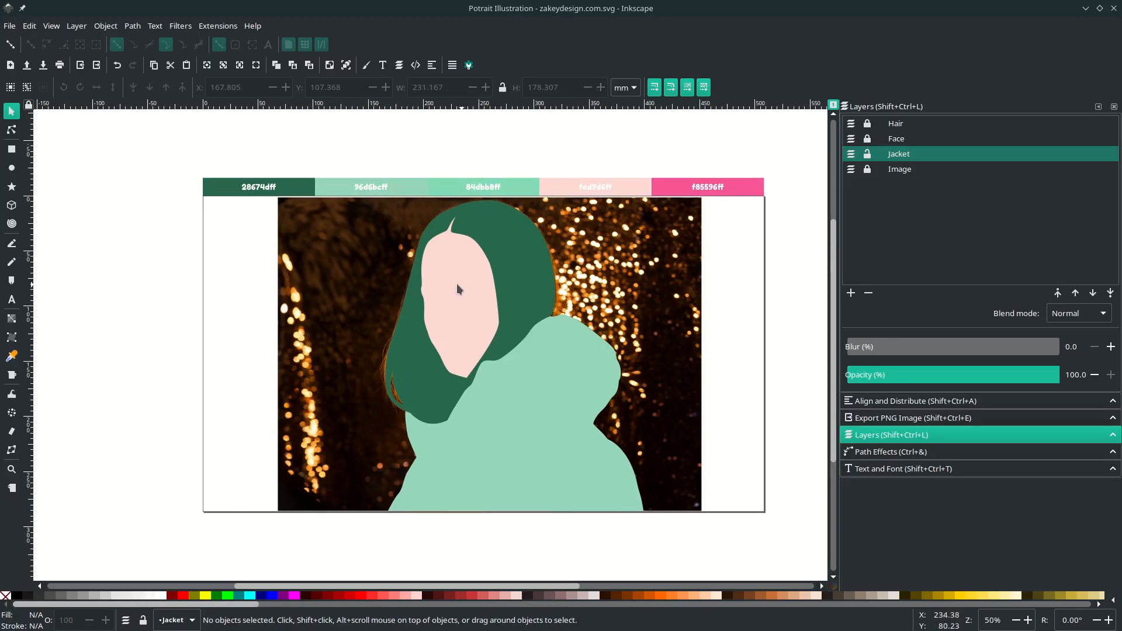
Step: Add a layer named Eyes above the Face layer, hide Face, and make Eyes the active layer
{"action": "left_click", "coordinate": [908, 141]}
{"action": "left_click", "coordinate": [851, 294]}
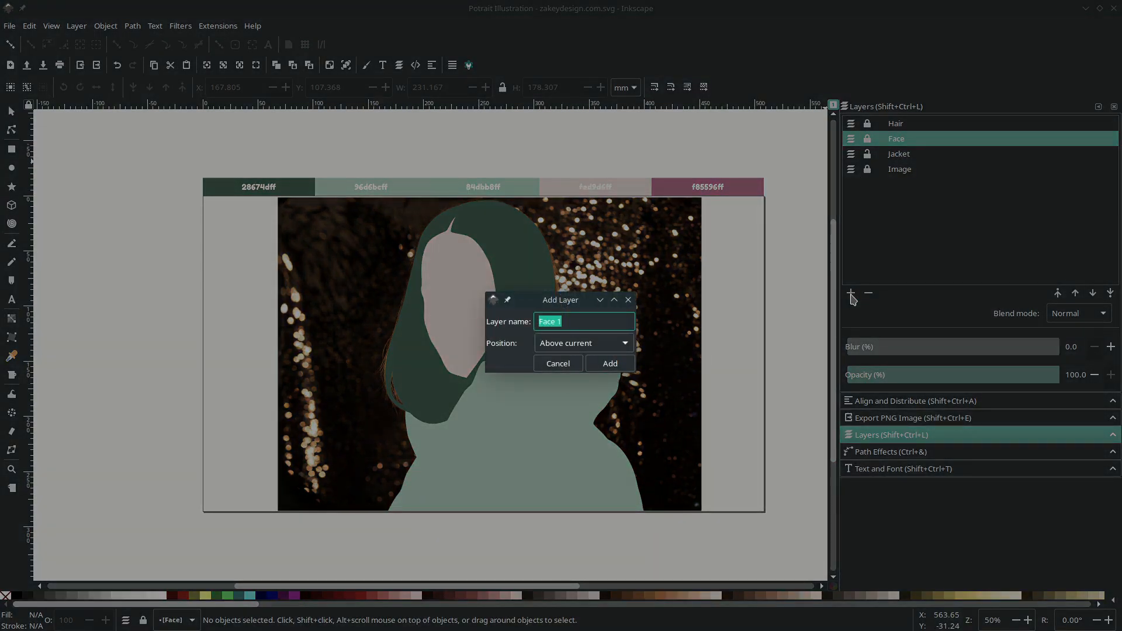
{"action": "type", "text": "Eyes"}
{"action": "key", "text": "Return"}
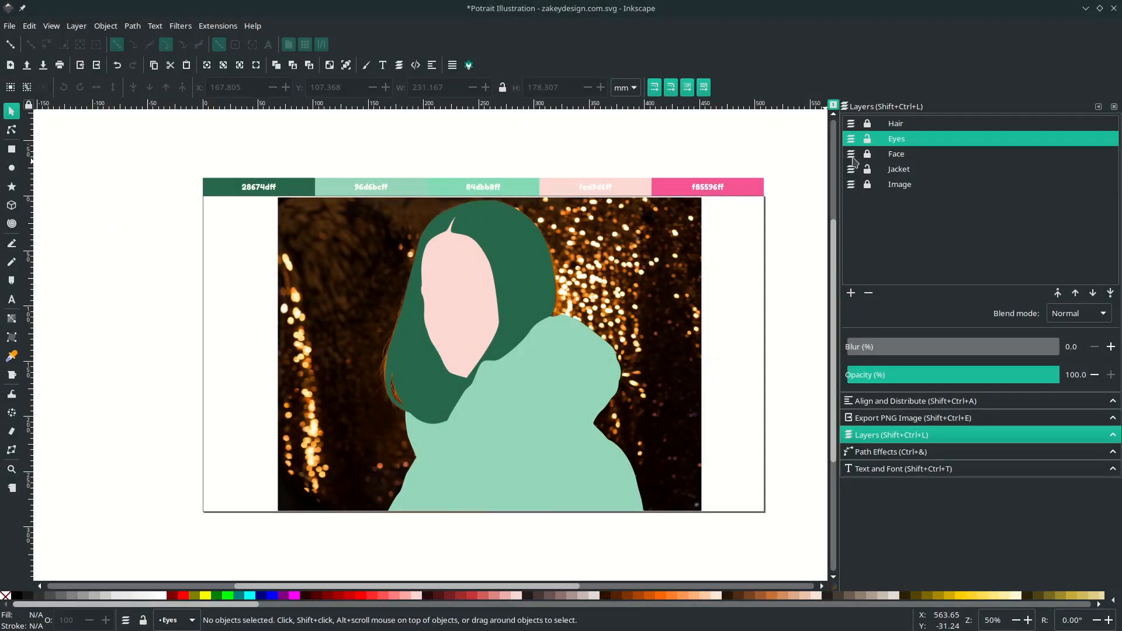
{"action": "left_click", "coordinate": [852, 155]}
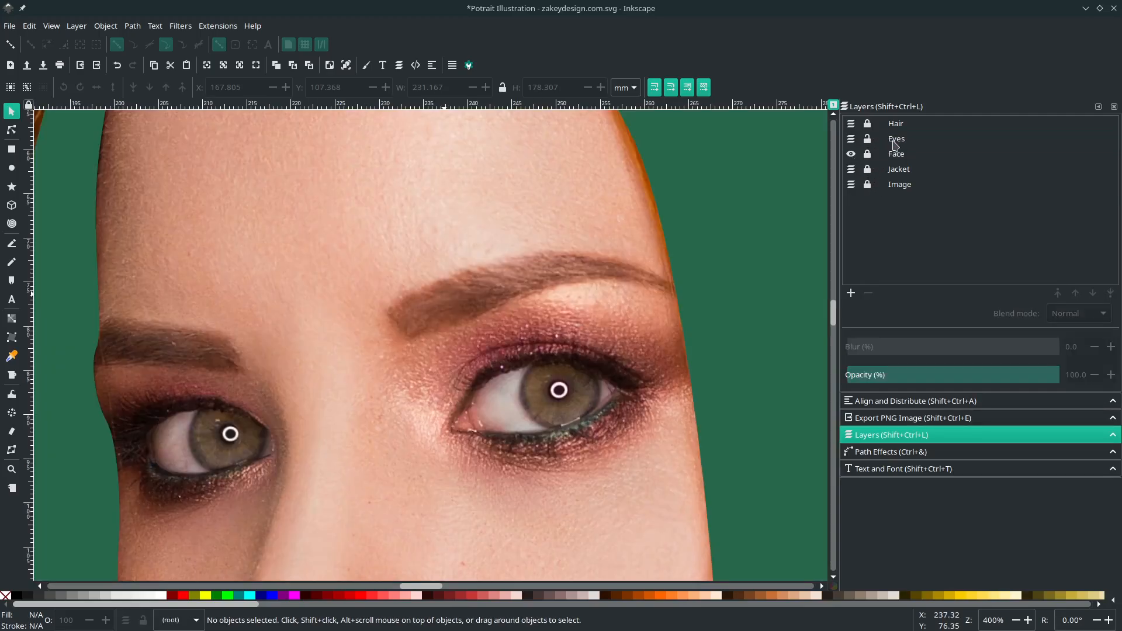
{"action": "left_click", "coordinate": [895, 141]}
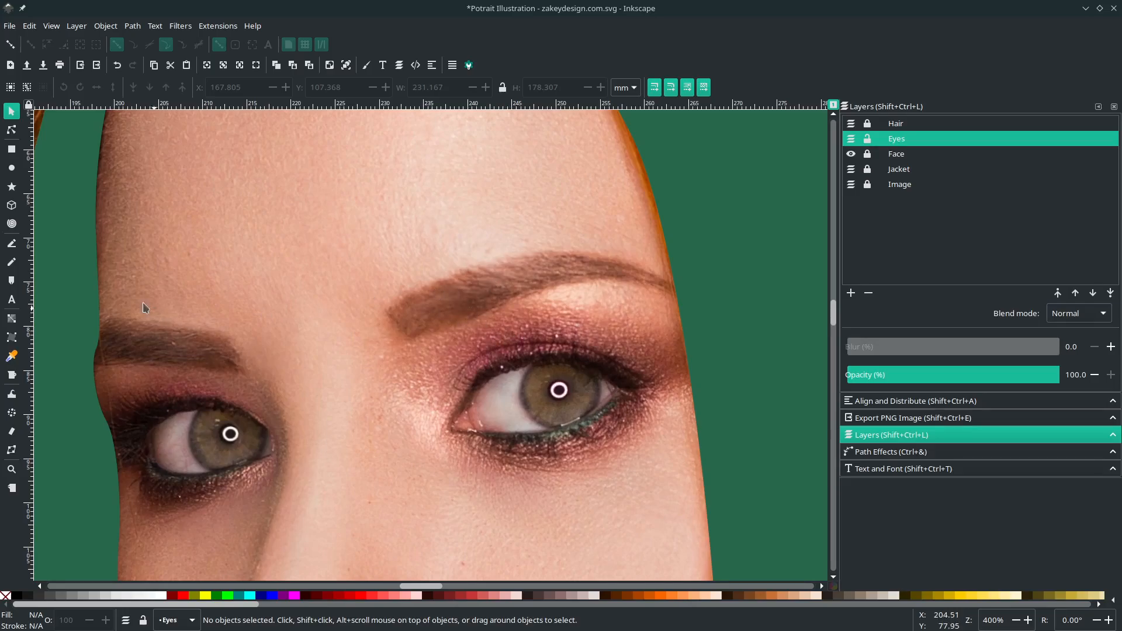
Step: Trace the right-hand eyebrow as a closed Bezier path, extending its outer end slightly past the face edge onto the hair
{"action": "key", "text": "b"}
{"action": "scroll", "coordinate": [457, 309], "scroll_direction": "right", "scroll_amount": 1}
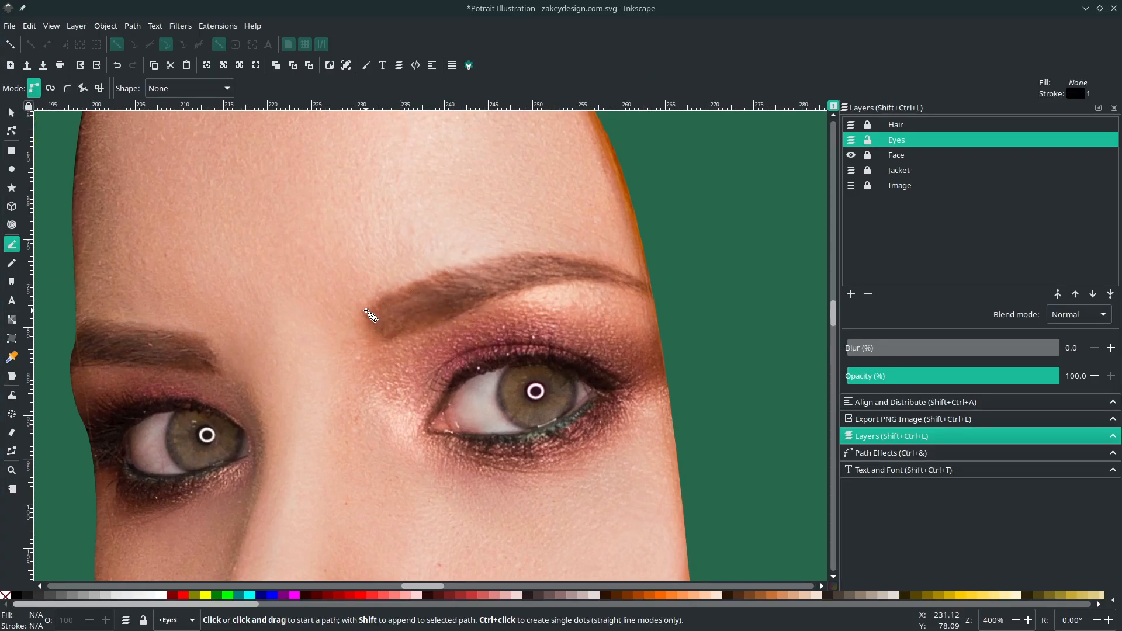
{"action": "key", "text": "plus"}
{"action": "key", "text": "plus"}
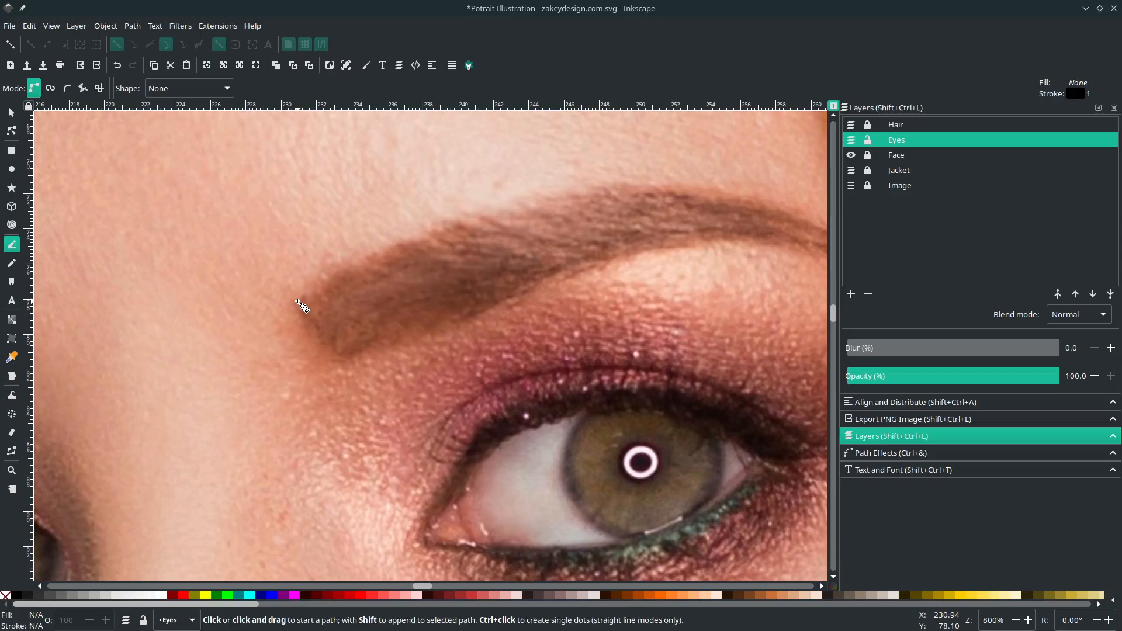
{"action": "left_click", "coordinate": [298, 302]}
{"action": "left_click_drag", "start_coordinate": [613, 186], "coordinate": [754, 177]}
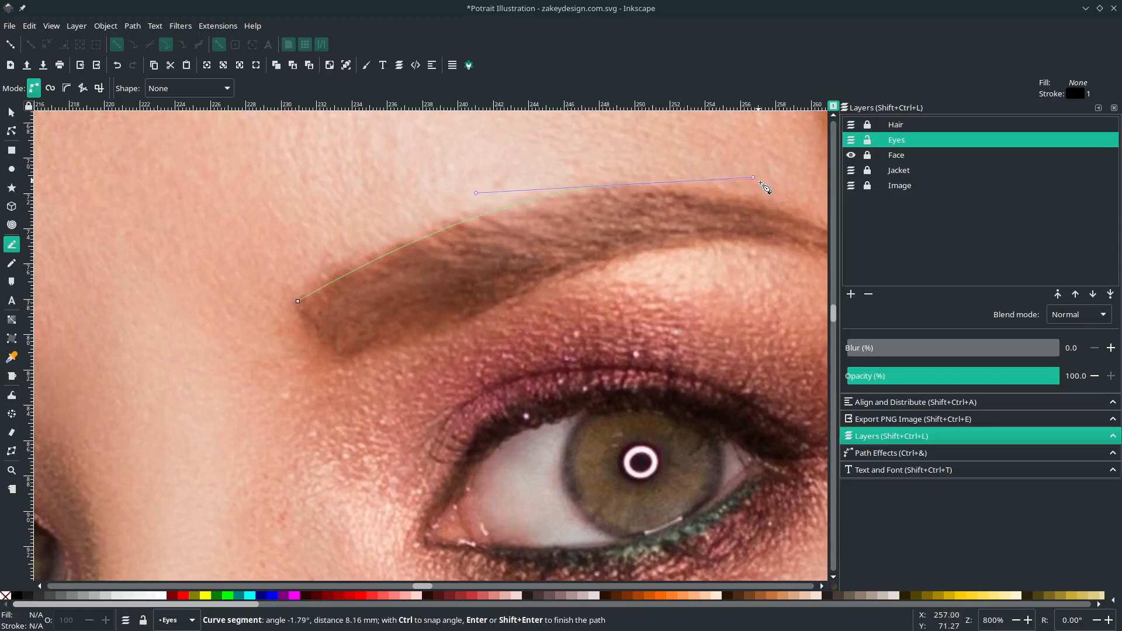
{"action": "scroll", "coordinate": [771, 234], "scroll_direction": "right", "scroll_amount": 4}
{"action": "scroll", "coordinate": [783, 234], "scroll_direction": "down", "scroll_amount": 1}
{"action": "left_click", "coordinate": [794, 238]}
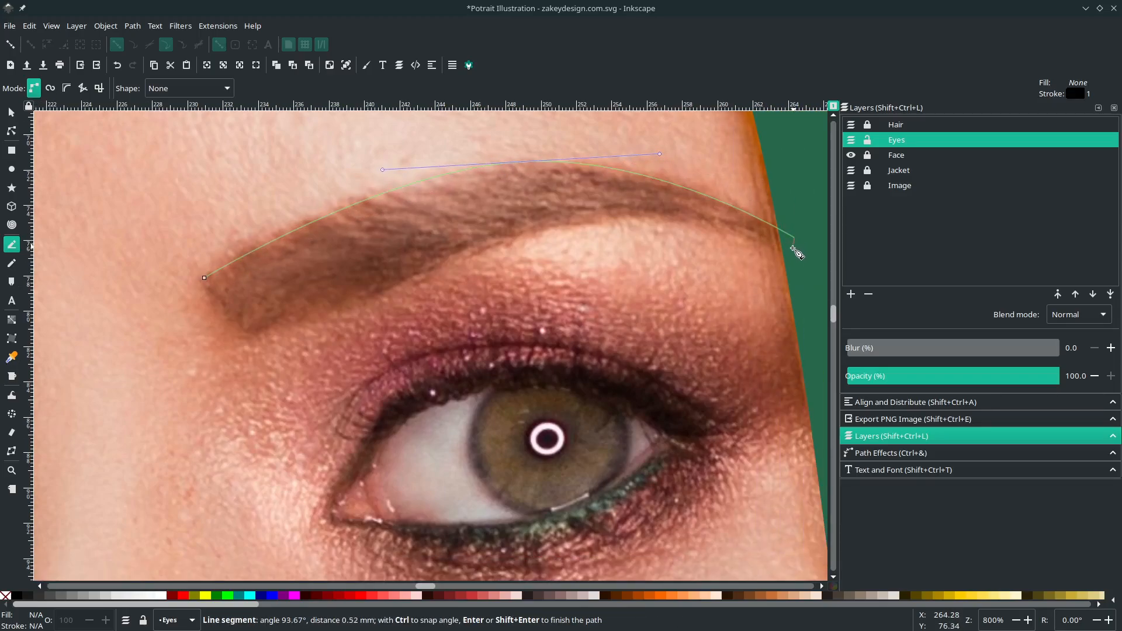
{"action": "left_click", "coordinate": [793, 254]}
{"action": "left_click_drag", "start_coordinate": [553, 230], "coordinate": [421, 269]}
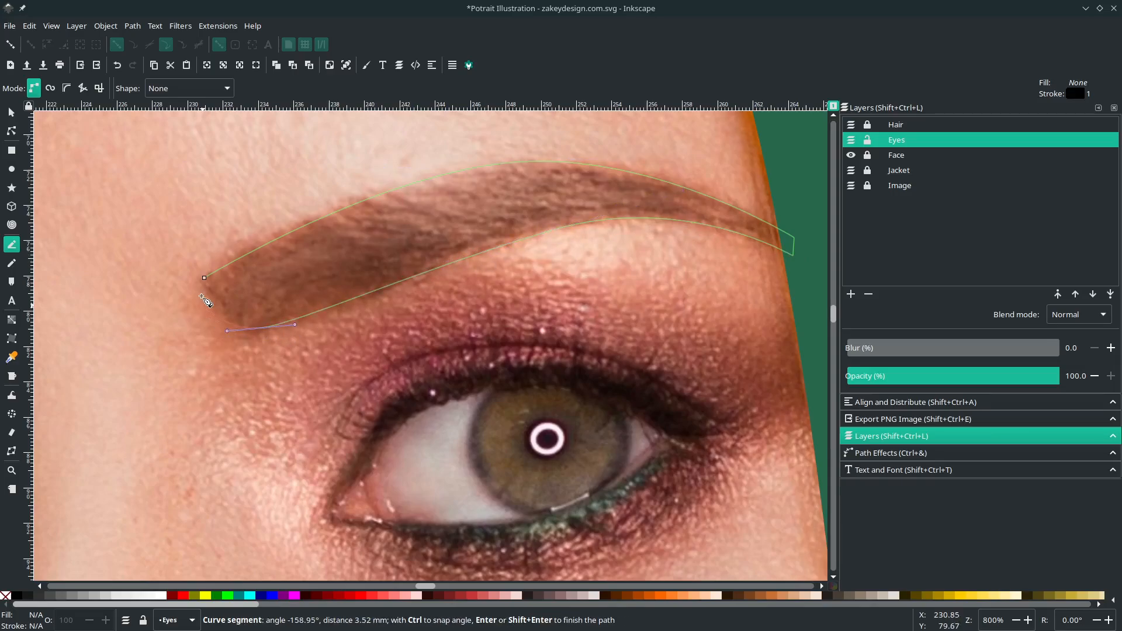
{"action": "left_click_drag", "start_coordinate": [204, 277], "coordinate": [208, 255]}
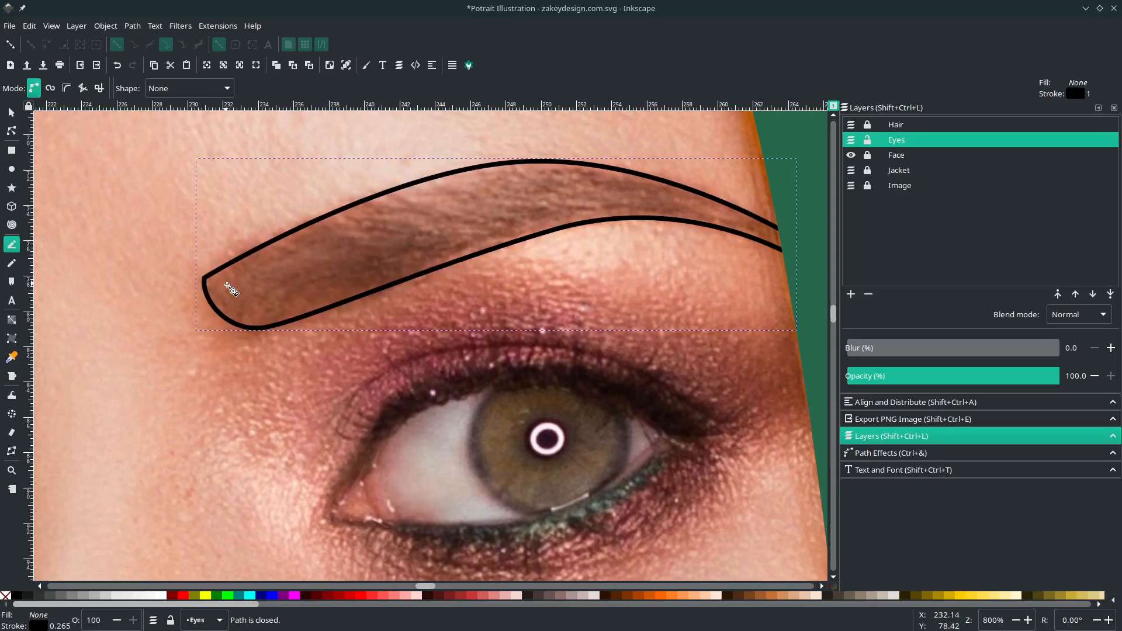
Step: Trace the left-hand eyebrow as a closed Bezier path whose outer end extends past the face edge onto the hair
{"action": "scroll", "coordinate": [227, 285], "scroll_direction": "down", "scroll_amount": 2}
{"action": "scroll", "coordinate": [237, 313], "scroll_direction": "left", "scroll_amount": 11}
{"action": "scroll", "coordinate": [289, 328], "scroll_direction": "down", "scroll_amount": 2}
{"action": "scroll", "coordinate": [325, 330], "scroll_direction": "right", "scroll_amount": 4}
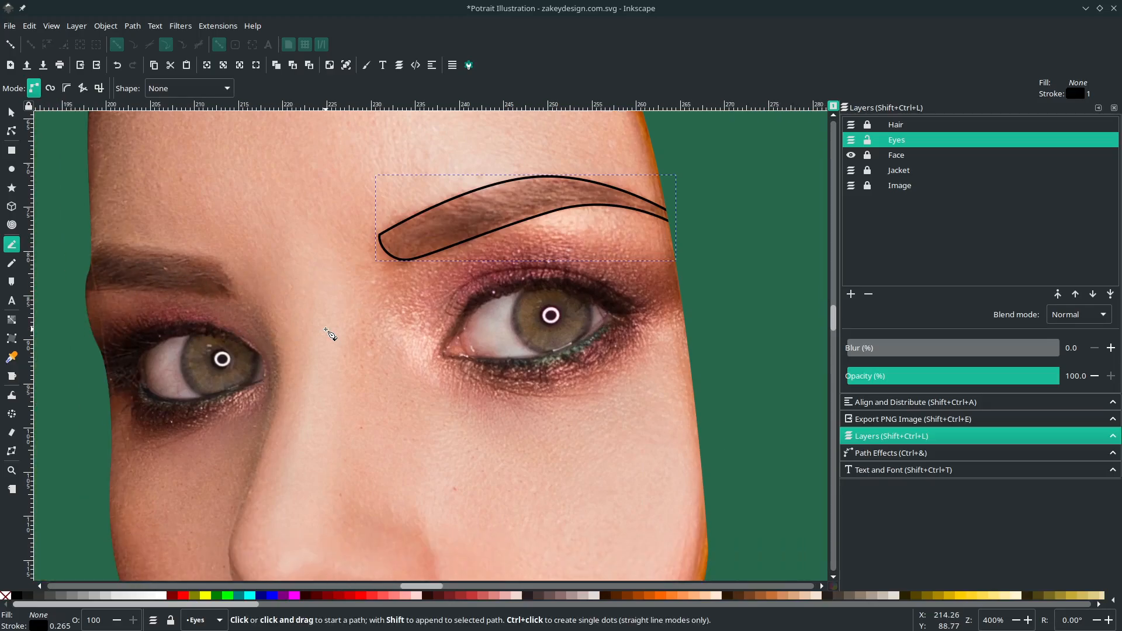
{"action": "scroll", "coordinate": [316, 329], "scroll_direction": "left", "scroll_amount": 4}
{"action": "scroll", "coordinate": [293, 296], "scroll_direction": "up", "scroll_amount": 2}
{"action": "scroll", "coordinate": [299, 294], "scroll_direction": "left", "scroll_amount": 9}
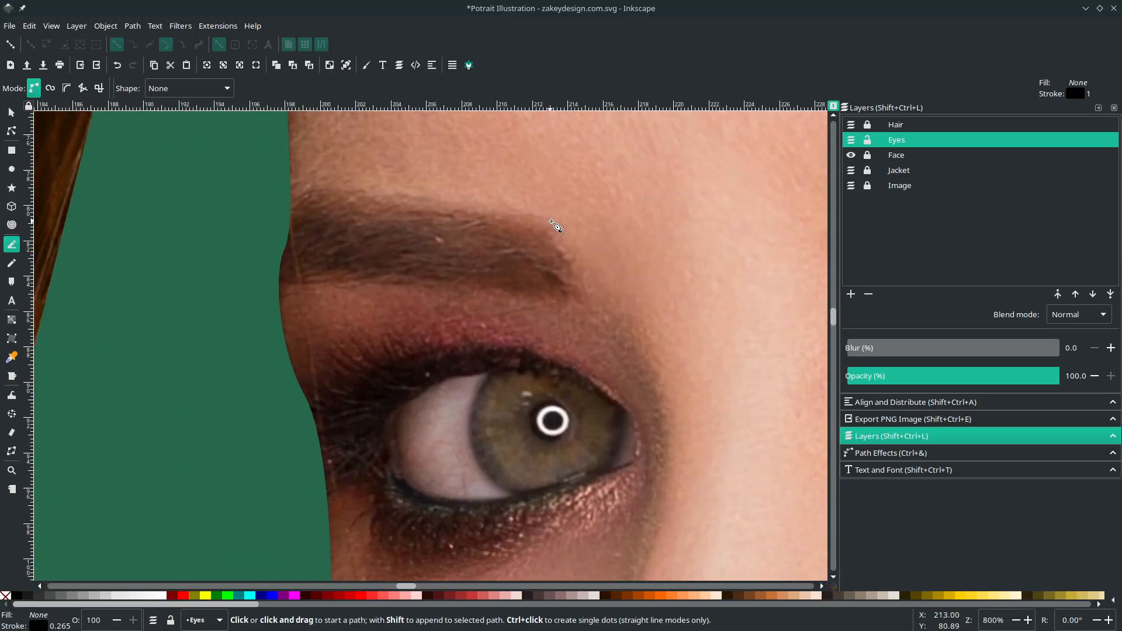
{"action": "left_click", "coordinate": [554, 222]}
{"action": "left_click_drag", "start_coordinate": [351, 196], "coordinate": [229, 192]}
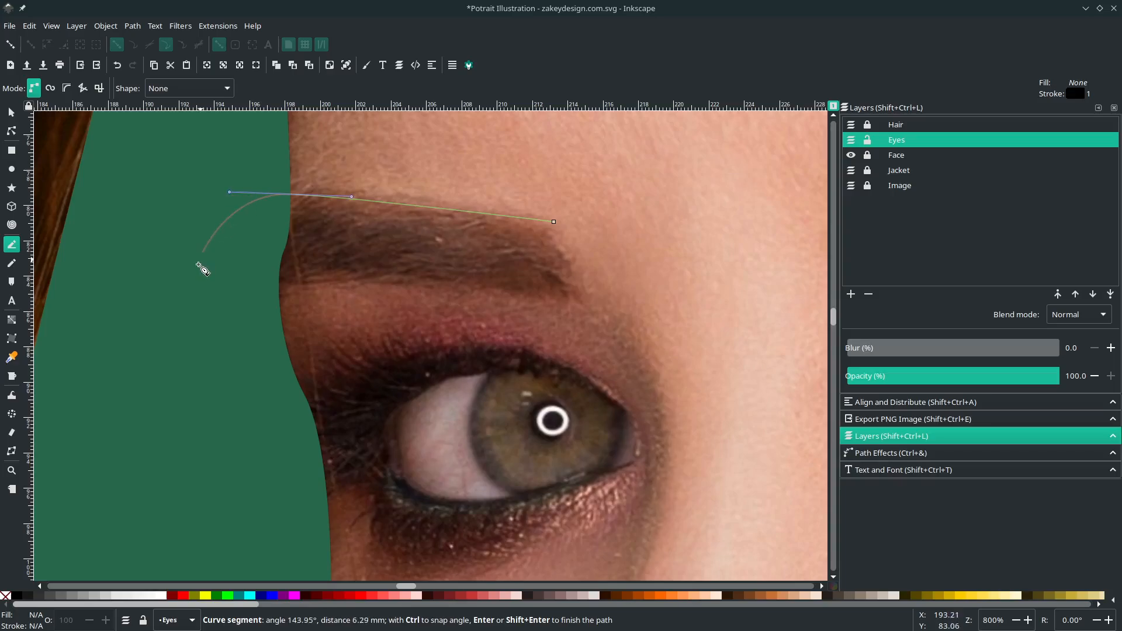
{"action": "left_click", "coordinate": [226, 289]}
{"action": "left_click_drag", "start_coordinate": [431, 281], "coordinate": [577, 296]}
{"action": "left_click_drag", "start_coordinate": [554, 222], "coordinate": [533, 200]}
Step: Fill both eyebrow paths with the dark green 28674d sampled from the hair
{"action": "scroll", "coordinate": [532, 200], "scroll_direction": "down", "scroll_amount": 6}
{"action": "key", "text": "s"}
{"action": "key", "text": "ctrl+a"}
{"action": "key", "text": "Escape"}
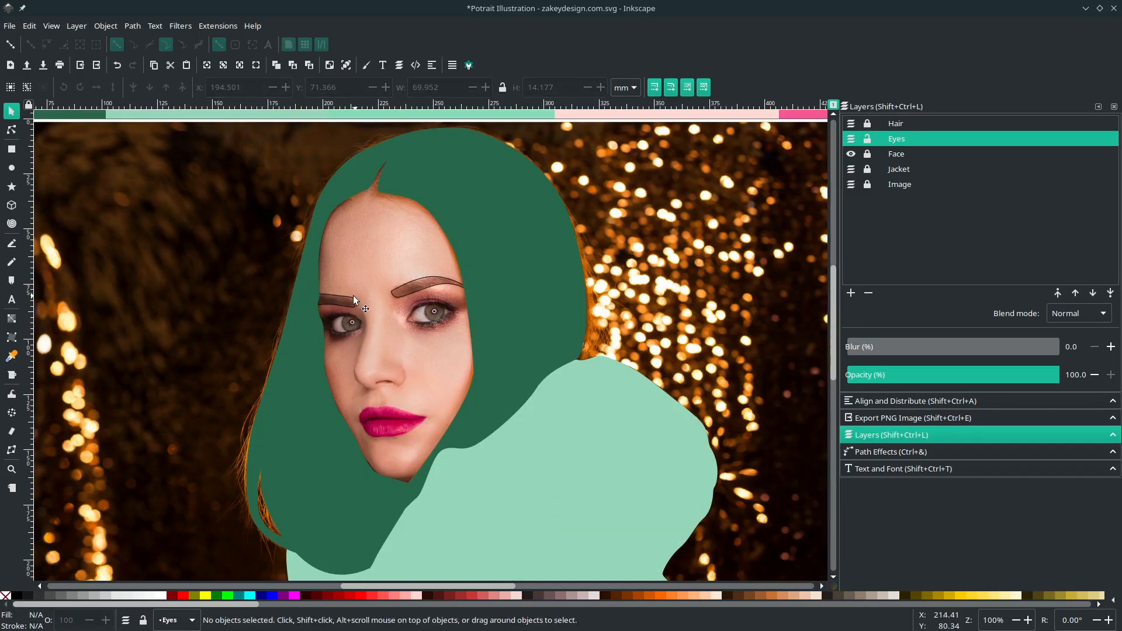
{"action": "key", "text": "ctrl+a"}
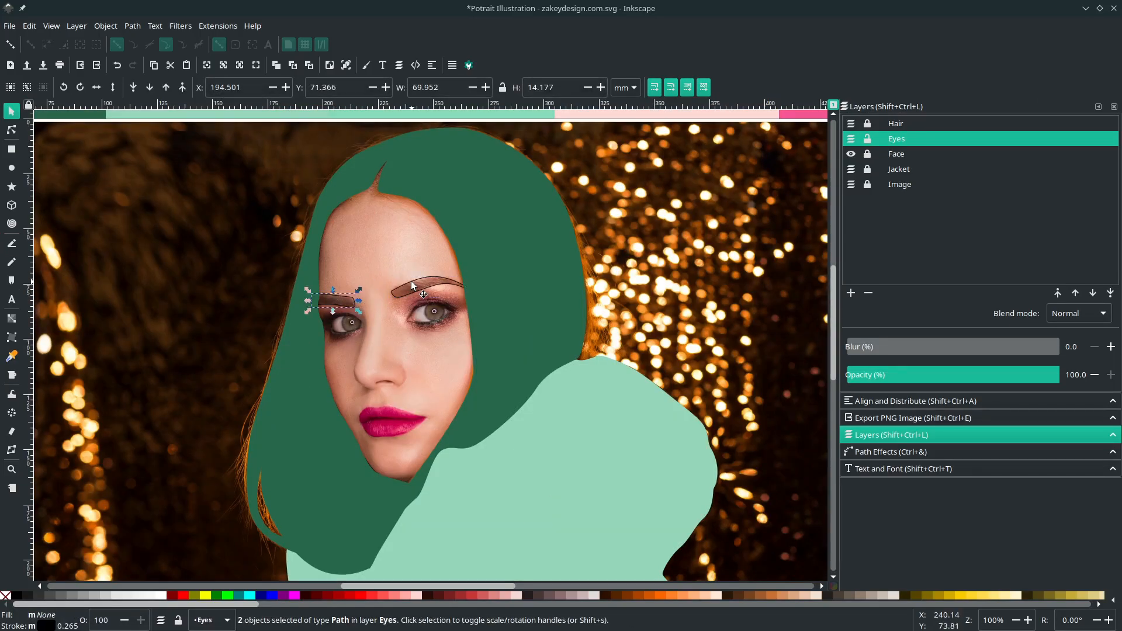
{"action": "key", "text": "2"}
{"action": "scroll", "coordinate": [358, 309], "scroll_direction": "down", "scroll_amount": 2}
{"action": "key", "text": "d"}
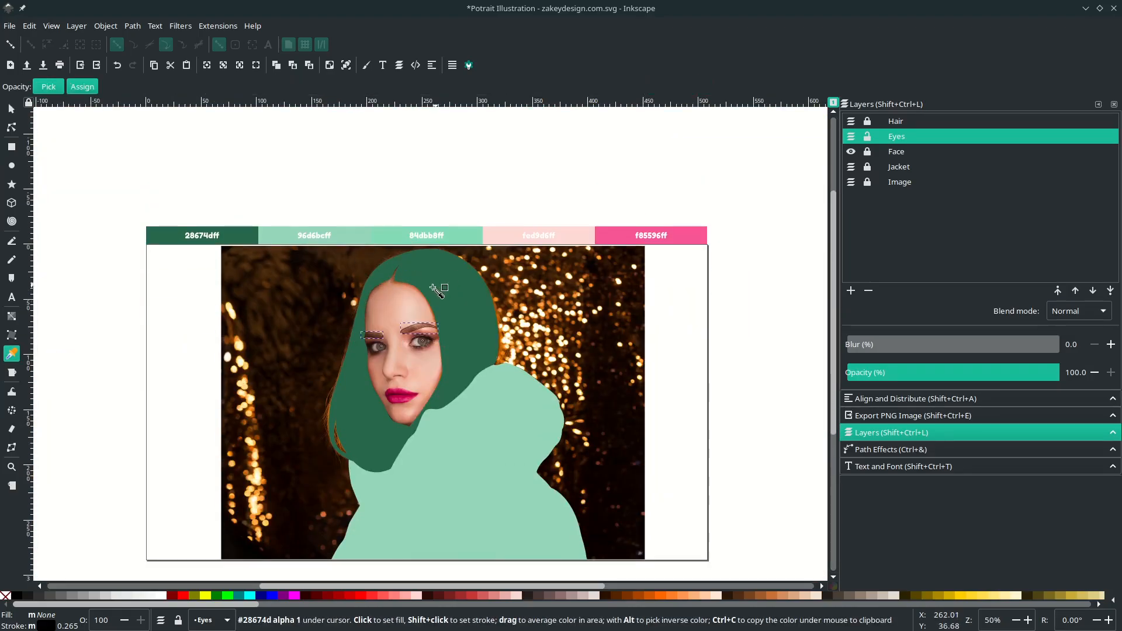
{"action": "left_click", "coordinate": [431, 292]}
{"action": "scroll", "coordinate": [432, 294], "scroll_direction": "up", "scroll_amount": 3}
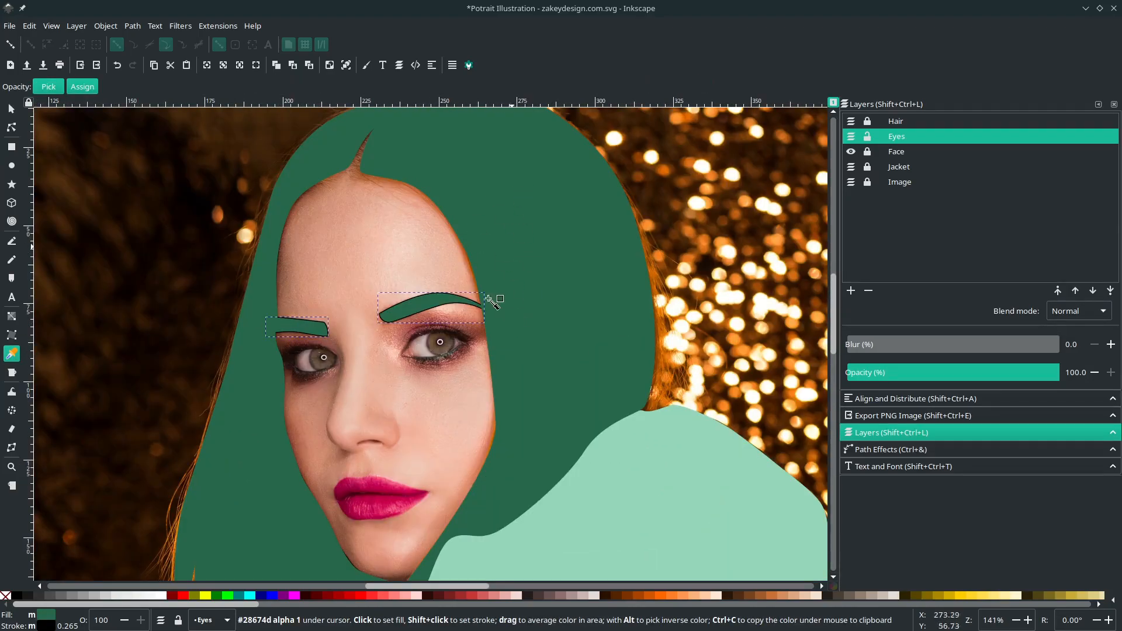
Step: Remove the black outline from both eyebrows and deselect them
{"action": "left_click", "coordinate": [275, 402], "text": "shift"}
{"action": "key", "text": "s"}
{"action": "scroll", "coordinate": [278, 403], "scroll_direction": "down", "scroll_amount": 1}
{"action": "key", "text": "Escape"}
{"action": "scroll", "coordinate": [359, 367], "scroll_direction": "down", "scroll_amount": 2}
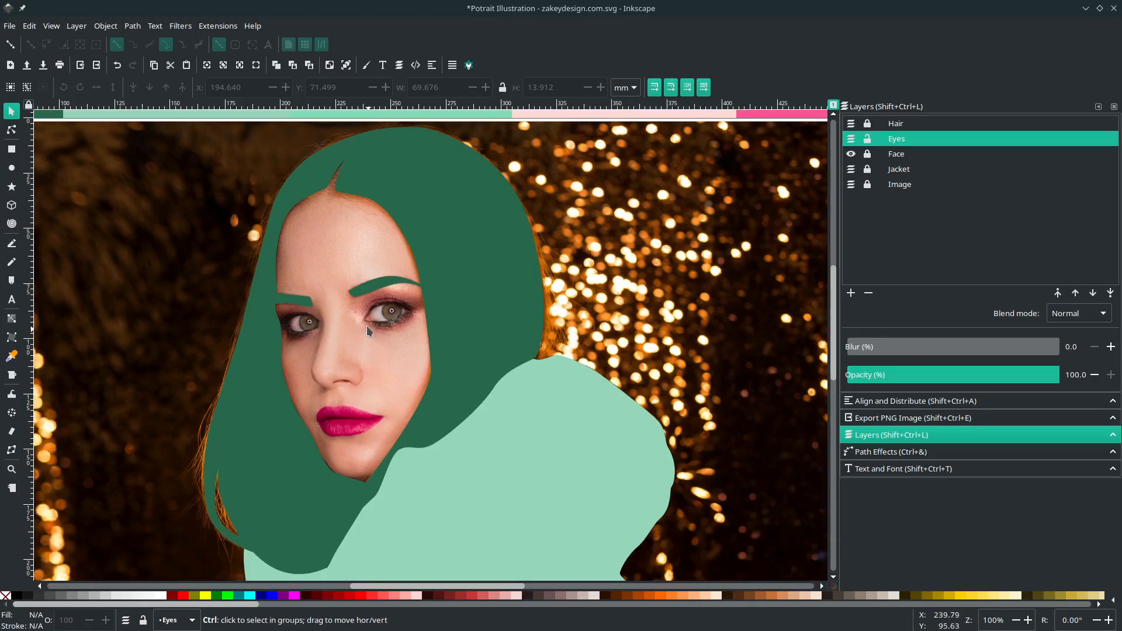
Step: Trace the eyelid crease above the right-hand eye as a thin, closed curved shape tapering at both ends
{"action": "scroll", "coordinate": [366, 325], "scroll_direction": "up", "scroll_amount": 2}
{"action": "scroll", "coordinate": [365, 319], "scroll_direction": "up", "scroll_amount": 3}
{"action": "scroll", "coordinate": [365, 317], "scroll_direction": "down", "scroll_amount": 1}
{"action": "scroll", "coordinate": [370, 267], "scroll_direction": "up", "scroll_amount": 2}
{"action": "scroll", "coordinate": [371, 275], "scroll_direction": "down", "scroll_amount": 3}
{"action": "scroll", "coordinate": [370, 276], "scroll_direction": "up", "scroll_amount": 2}
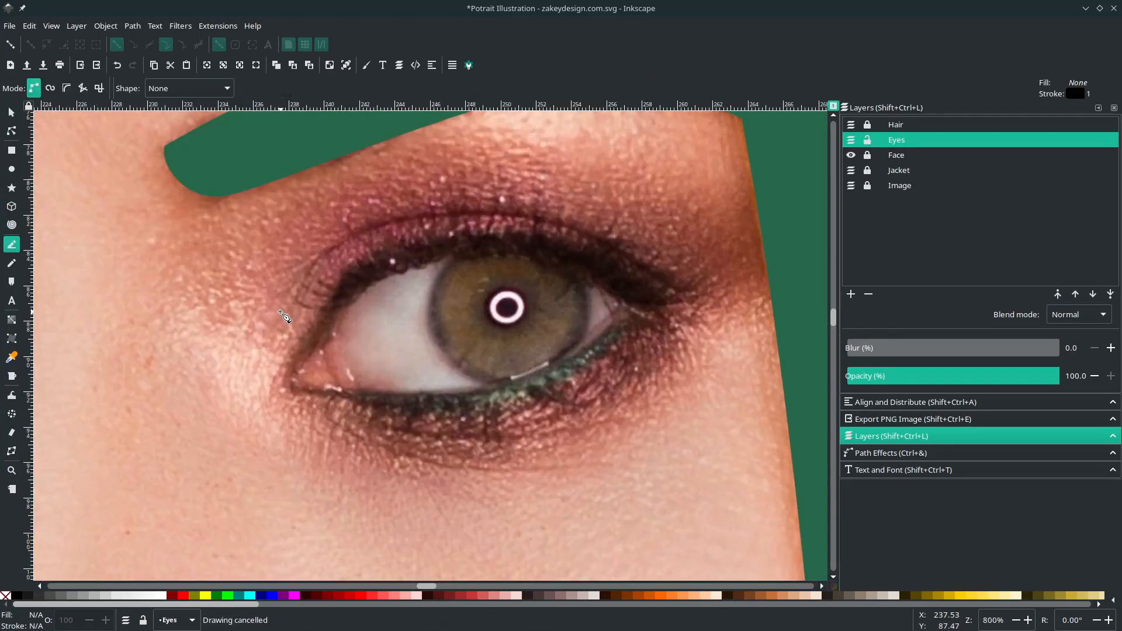
{"action": "left_click", "coordinate": [286, 321]}
{"action": "left_click_drag", "start_coordinate": [448, 208], "coordinate": [587, 204]}
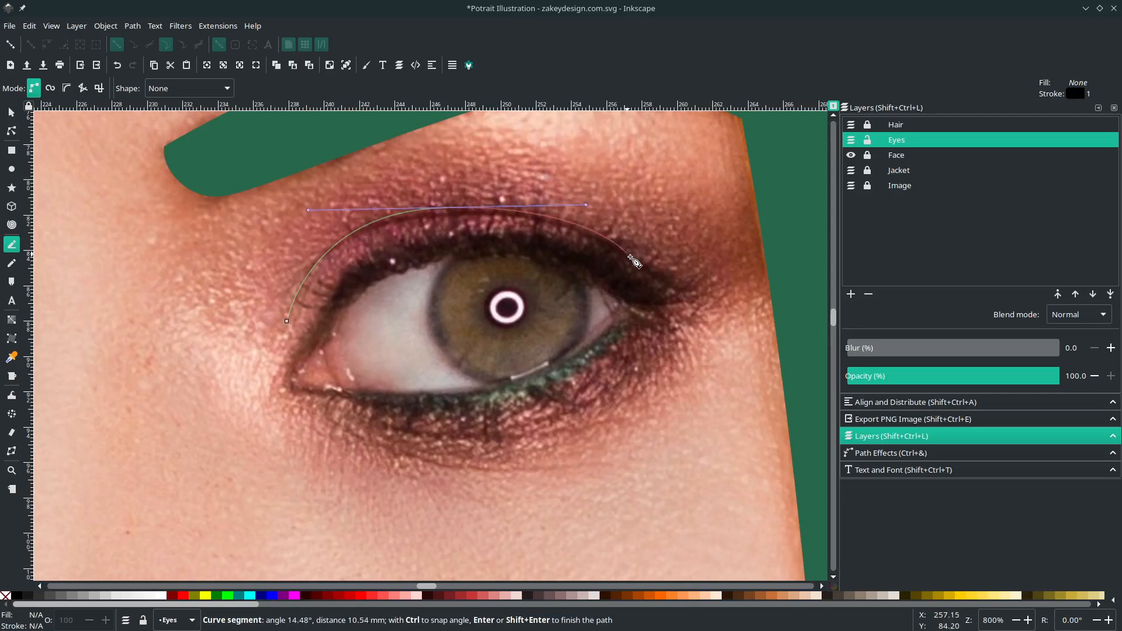
{"action": "left_click_drag", "start_coordinate": [658, 282], "coordinate": [696, 293]}
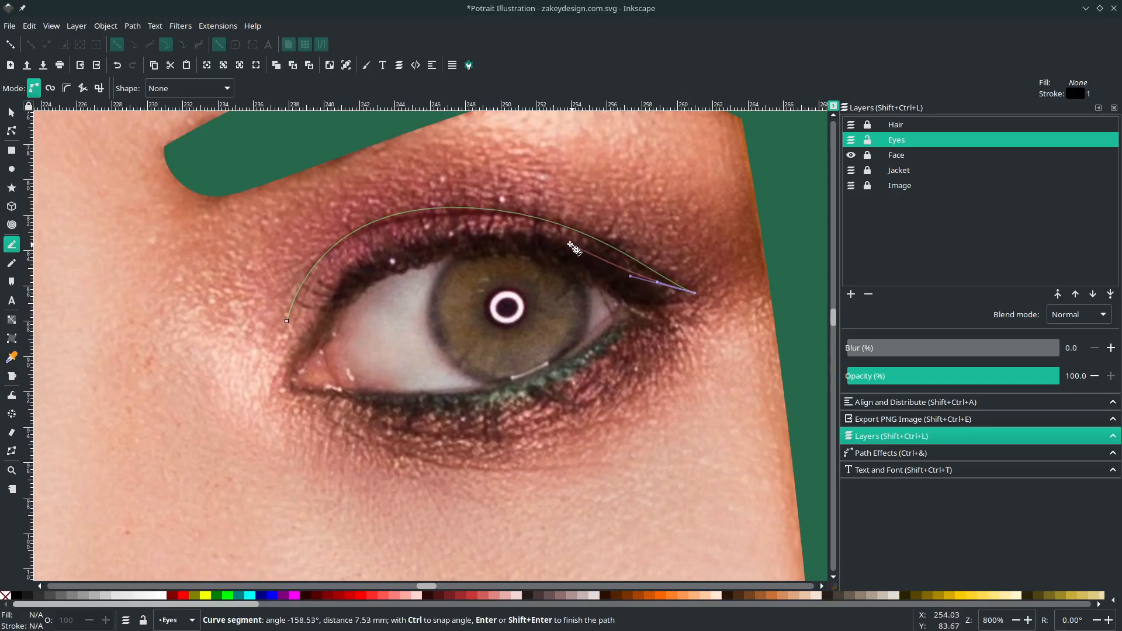
{"action": "left_click_drag", "start_coordinate": [520, 223], "coordinate": [442, 211]}
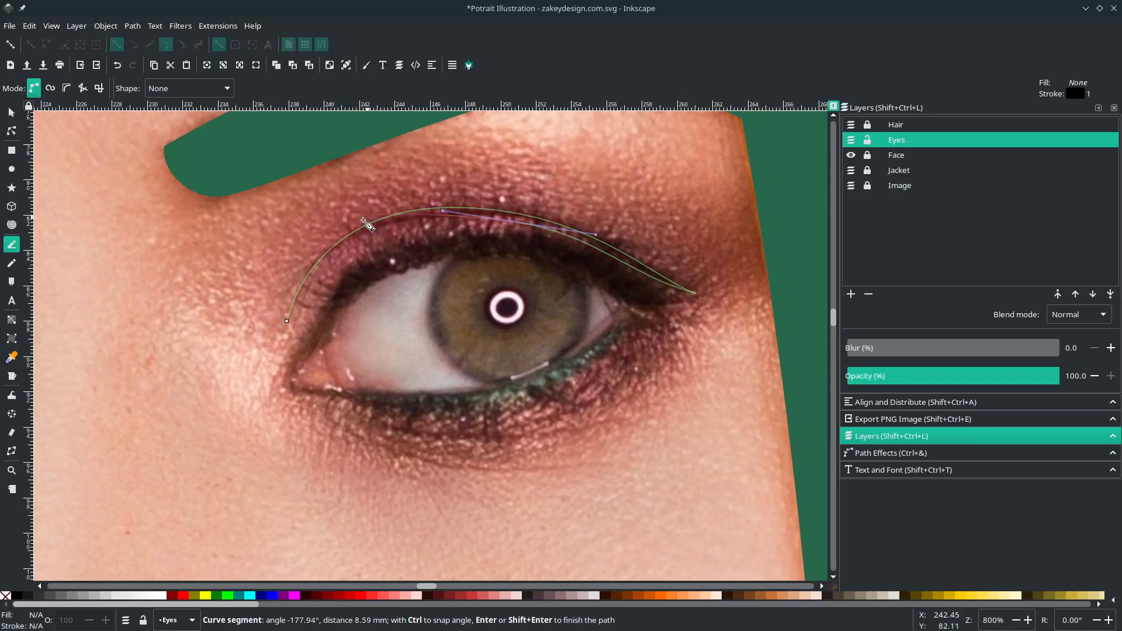
{"action": "mouse_move", "coordinate": [287, 332]}
{"action": "left_mouse_down"}
{"action": "mouse_move", "coordinate": [244, 443]}
{"action": "mouse_move", "coordinate": [292, 323]}
{"action": "left_mouse_up"}
Step: Fill the eyelid crease with dark green 28674d sampled from the eyebrow or hair and remove its stroke
{"action": "scroll", "coordinate": [305, 264], "scroll_direction": "down", "scroll_amount": 2}
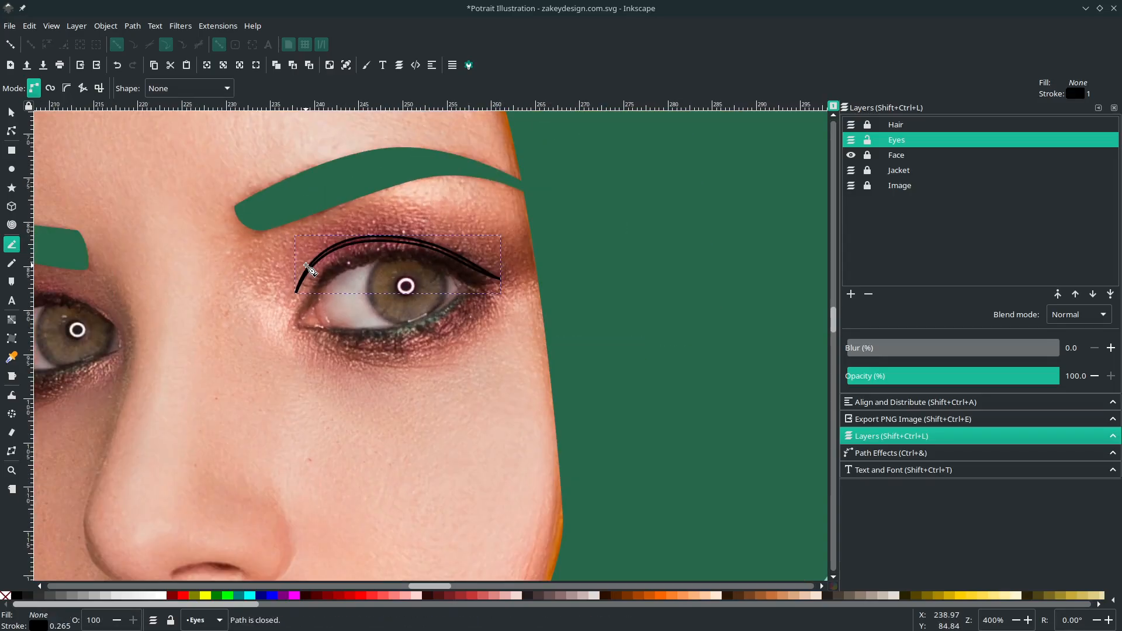
{"action": "scroll", "coordinate": [305, 264], "scroll_direction": "left", "scroll_amount": 4}
{"action": "key", "text": "d"}
{"action": "left_click", "coordinate": [408, 187]}
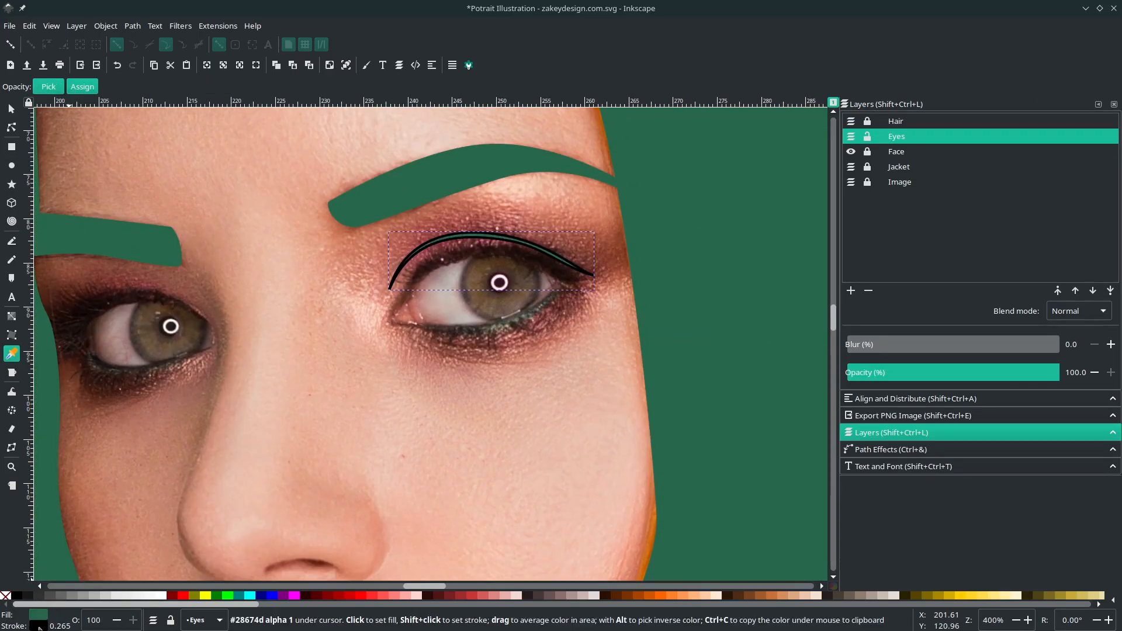
{"action": "right_click", "coordinate": [39, 625]}
{"action": "left_click", "coordinate": [58, 621]}
{"action": "key", "text": "s"}
{"action": "key", "text": "Escape"}
Step: Trace the outer outline of the right-hand eye along the upper lashes and lower lash line as a closed path
{"action": "scroll", "coordinate": [531, 269], "scroll_direction": "up", "scroll_amount": 3}
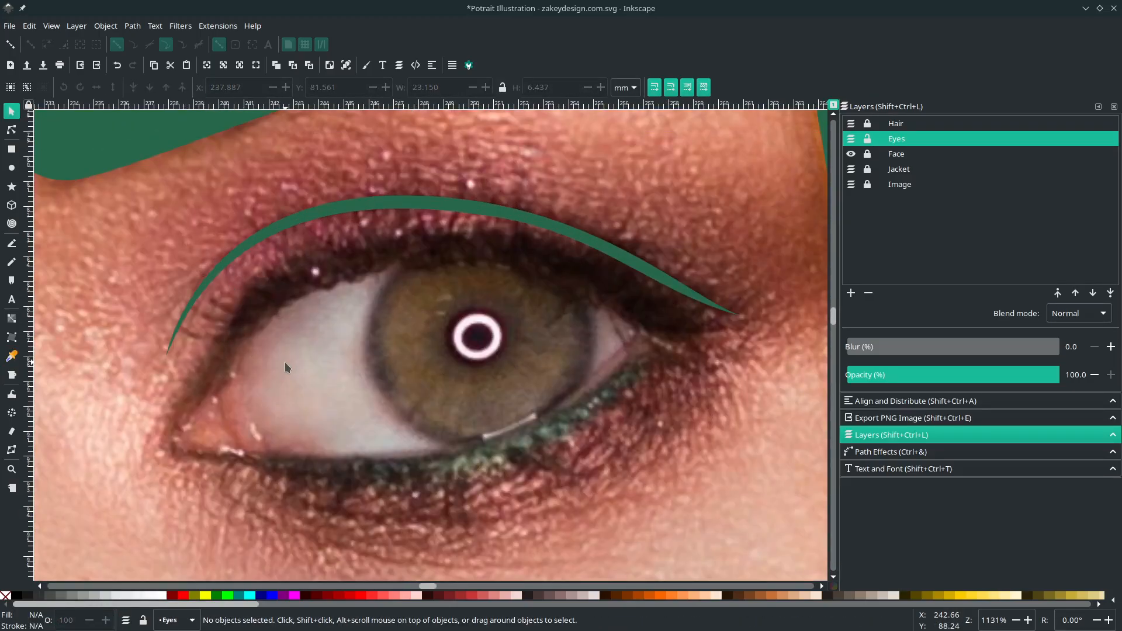
{"action": "key", "text": "b"}
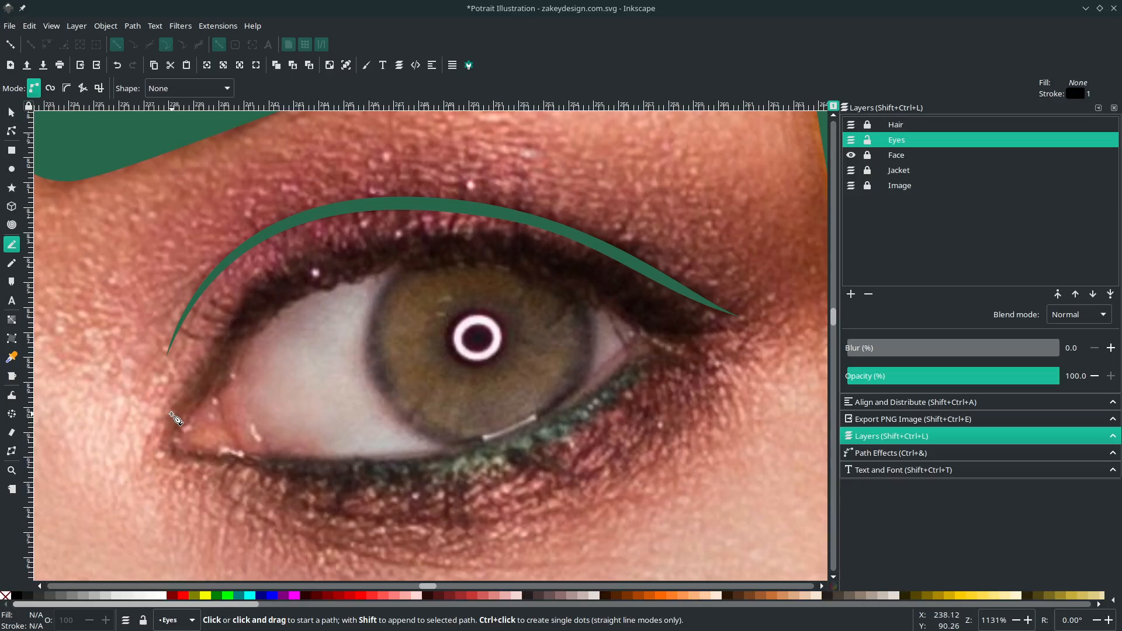
{"action": "left_click", "coordinate": [165, 436]}
{"action": "left_click_drag", "start_coordinate": [244, 301], "coordinate": [264, 260]}
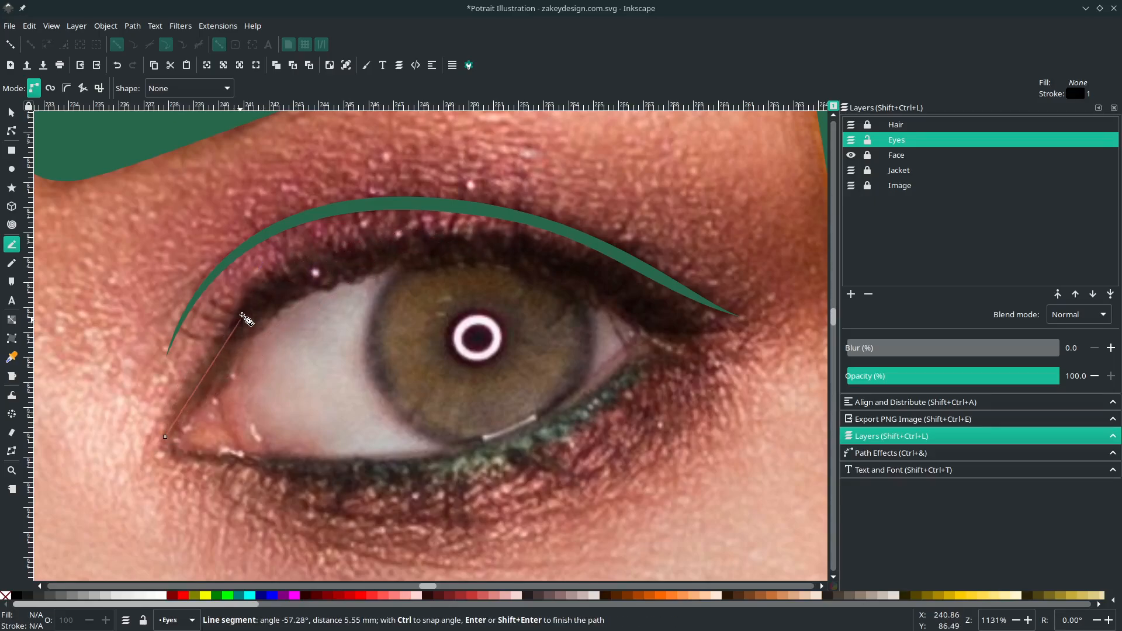
{"action": "left_click_drag", "start_coordinate": [467, 235], "coordinate": [533, 245]}
{"action": "left_click_drag", "start_coordinate": [691, 323], "coordinate": [676, 346]}
{"action": "left_click_drag", "start_coordinate": [174, 458], "coordinate": [166, 413]}
{"action": "key", "text": "BackSpace"}
{"action": "scroll", "coordinate": [179, 415], "scroll_direction": "down", "scroll_amount": 2}
{"action": "scroll", "coordinate": [235, 422], "scroll_direction": "up", "scroll_amount": 1}
{"action": "scroll", "coordinate": [225, 424], "scroll_direction": "up", "scroll_amount": 1}
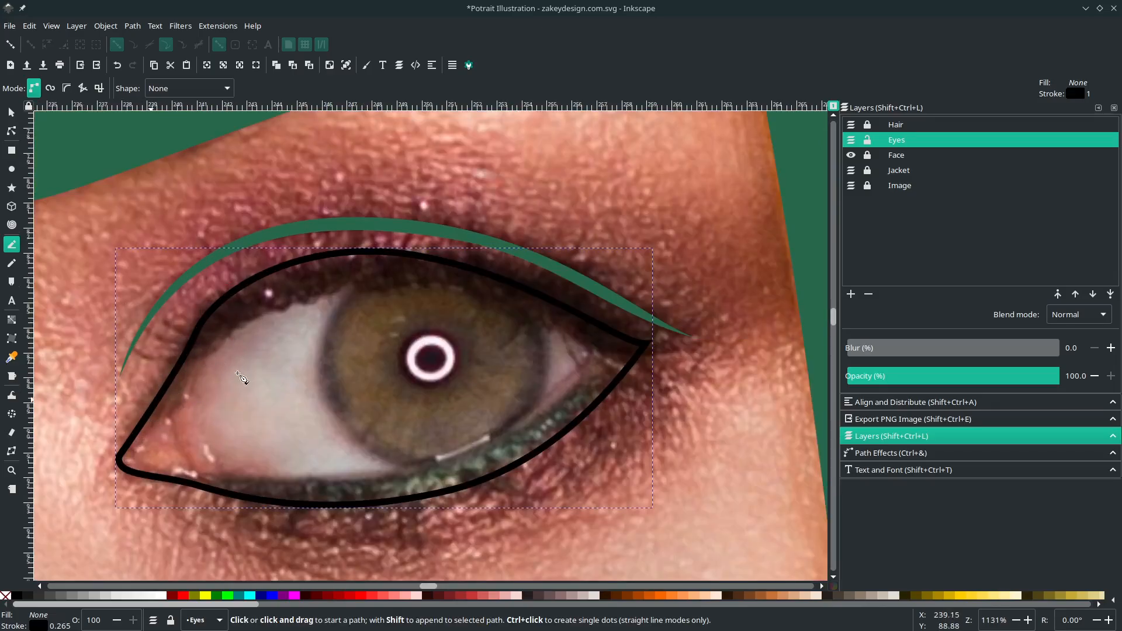
Step: Trace the visible eyeball opening inside the right-hand eye outline as a second closed path
{"action": "left_click", "coordinate": [161, 418]}
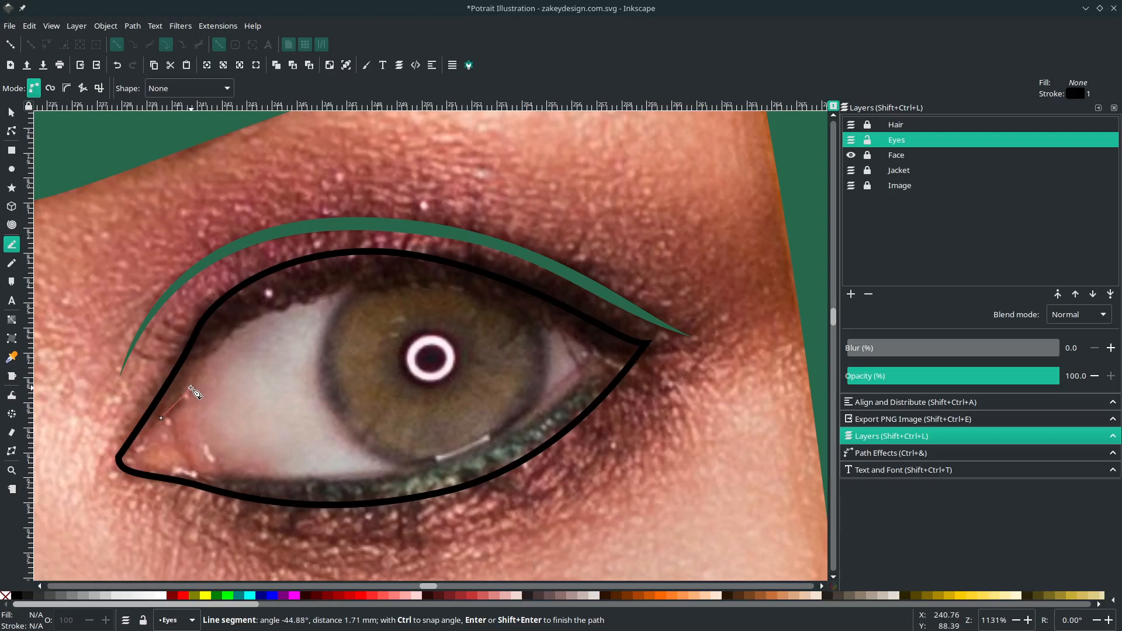
{"action": "left_click_drag", "start_coordinate": [582, 341], "coordinate": [608, 353]}
{"action": "left_click_drag", "start_coordinate": [534, 414], "coordinate": [494, 446]}
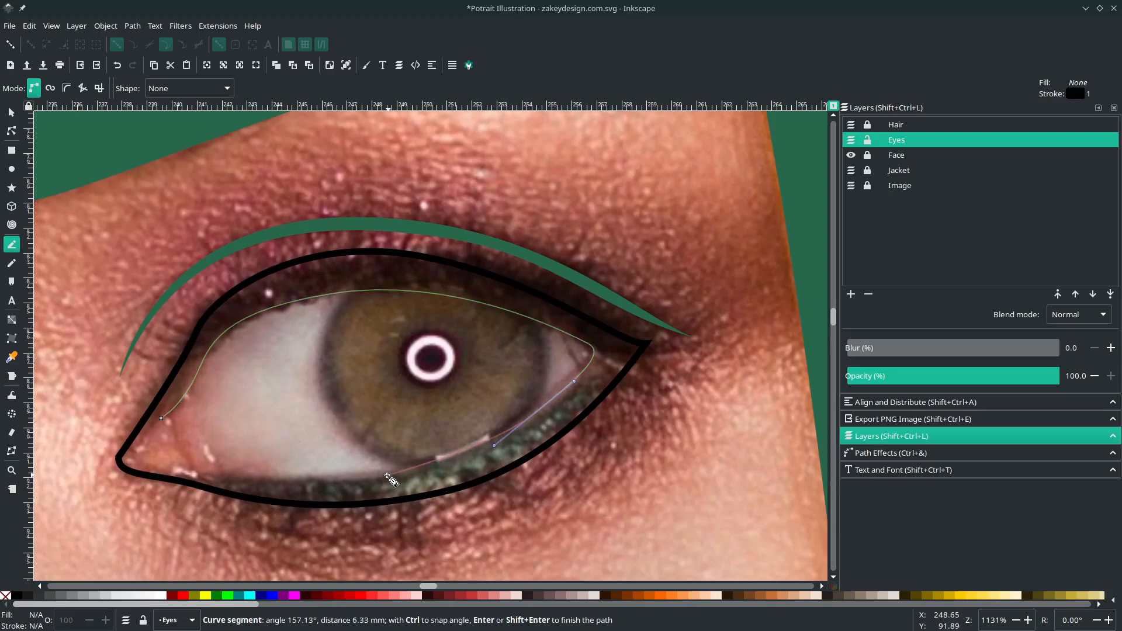
{"action": "left_click_drag", "start_coordinate": [160, 418], "coordinate": [181, 394]}
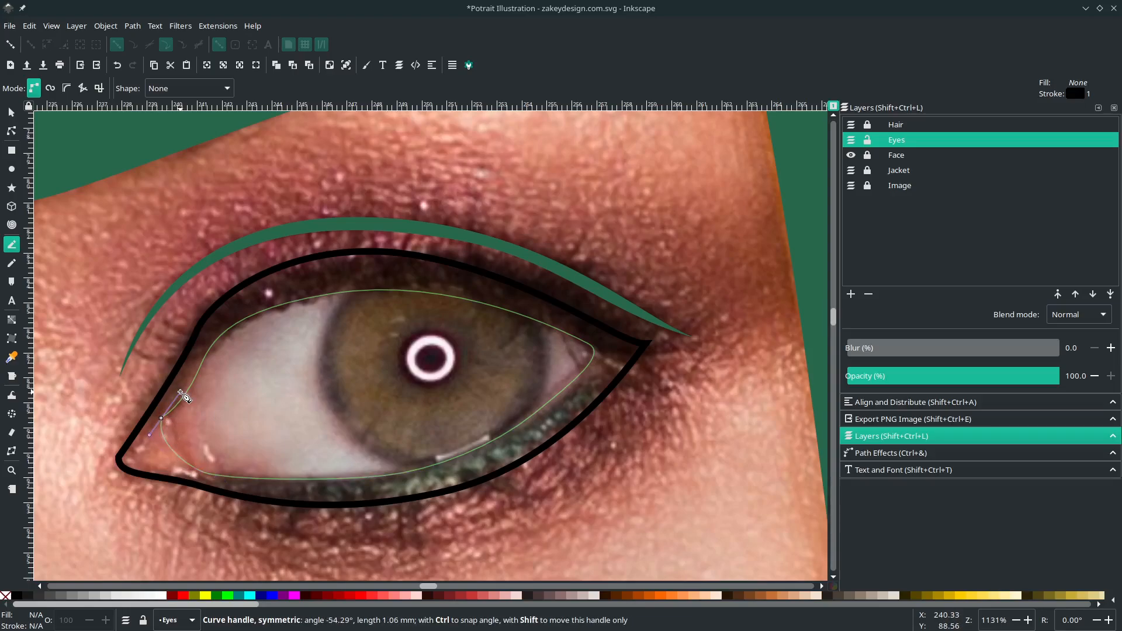
{"action": "key", "text": "BackSpace"}
{"action": "left_click_drag", "start_coordinate": [147, 461], "coordinate": [143, 443]}
{"action": "key", "text": "BackSpace"}
{"action": "left_click_drag", "start_coordinate": [143, 442], "coordinate": [145, 439]}
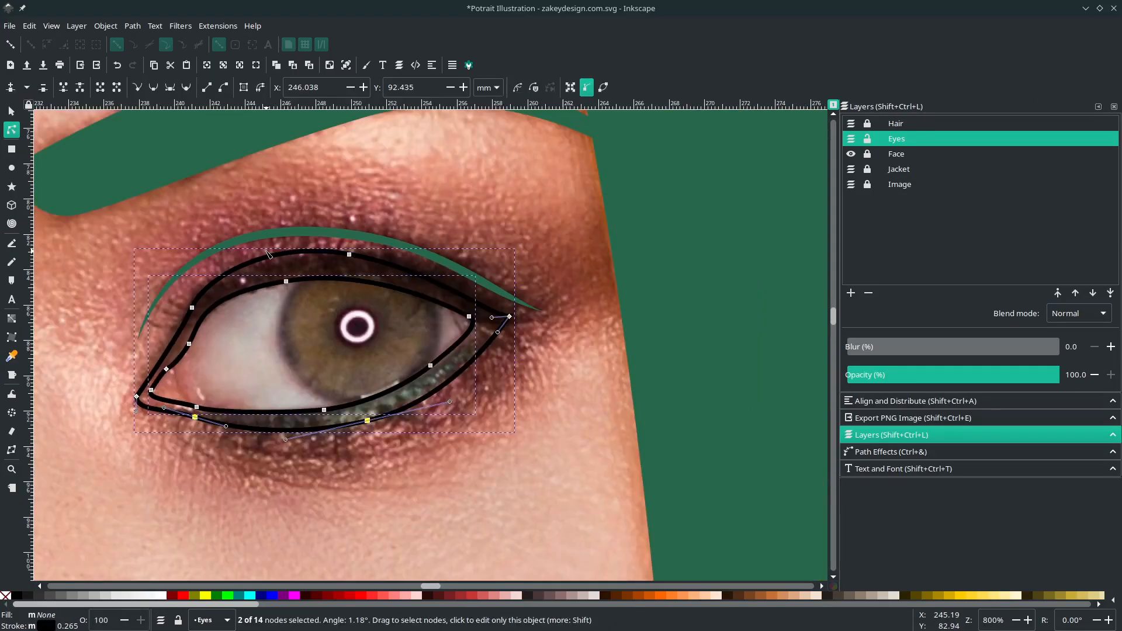
Step: Select both outline paths of the right-hand eye and swap their fill and stroke to make solid black shapes
{"action": "left_click", "coordinate": [276, 282], "text": "shift"}
{"action": "left_click", "coordinate": [276, 281]}
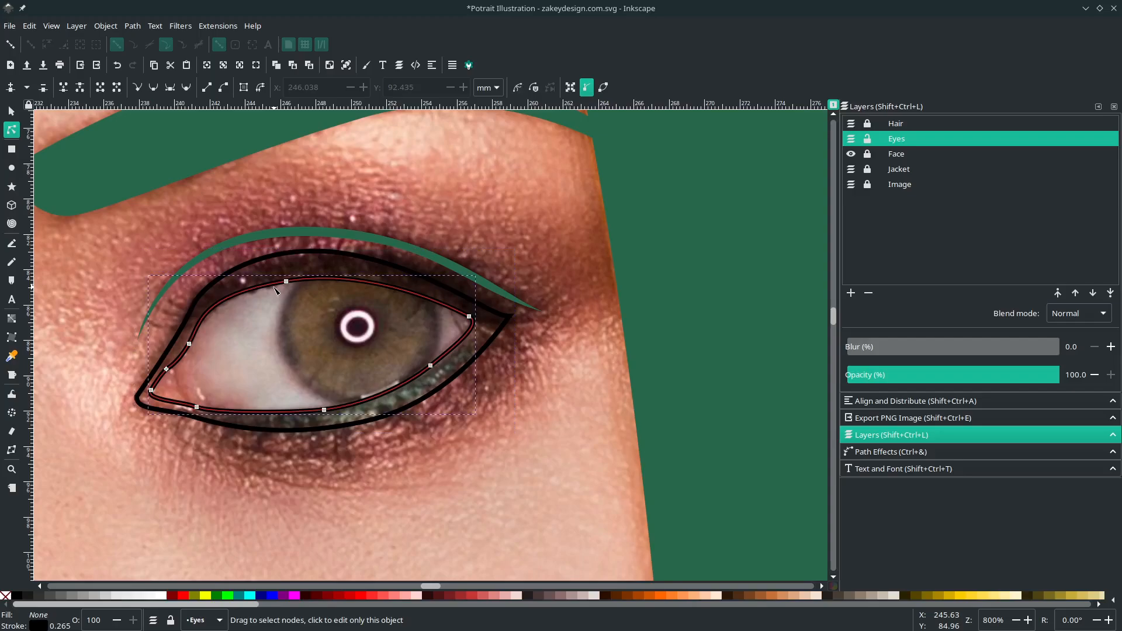
{"action": "left_click", "coordinate": [286, 255], "text": "shift"}
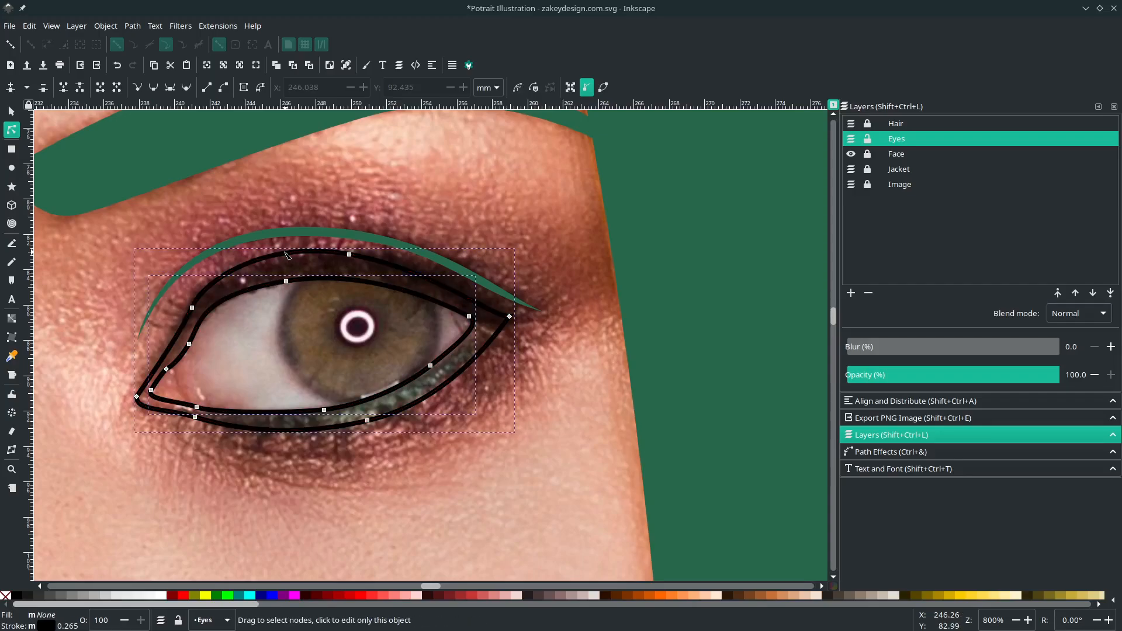
{"action": "right_click", "coordinate": [53, 618]}
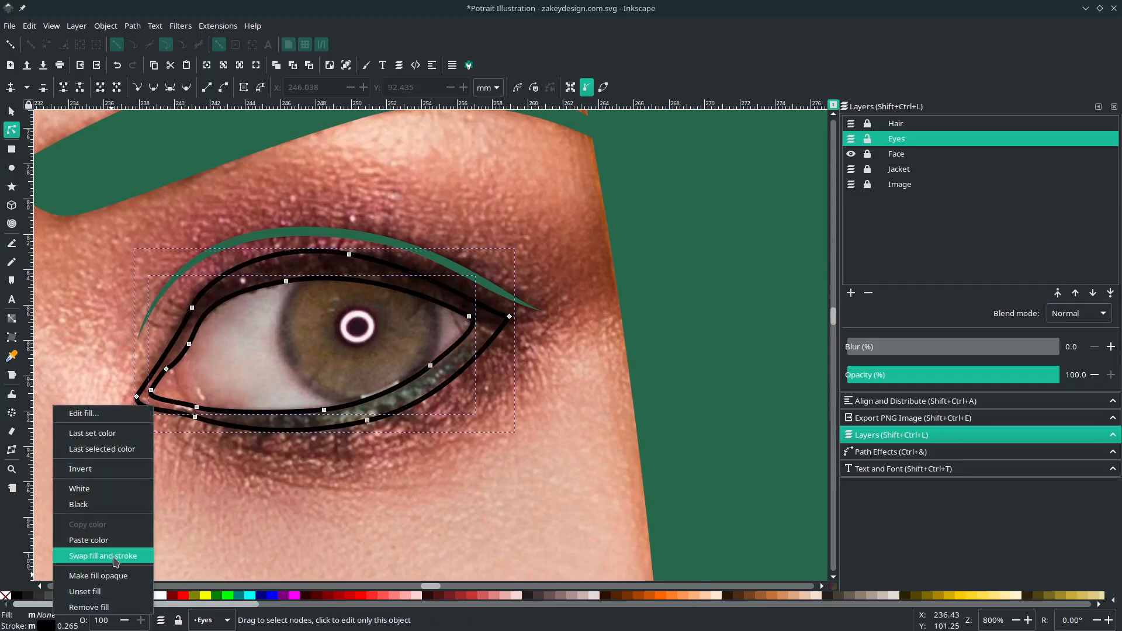
{"action": "left_click", "coordinate": [88, 552]}
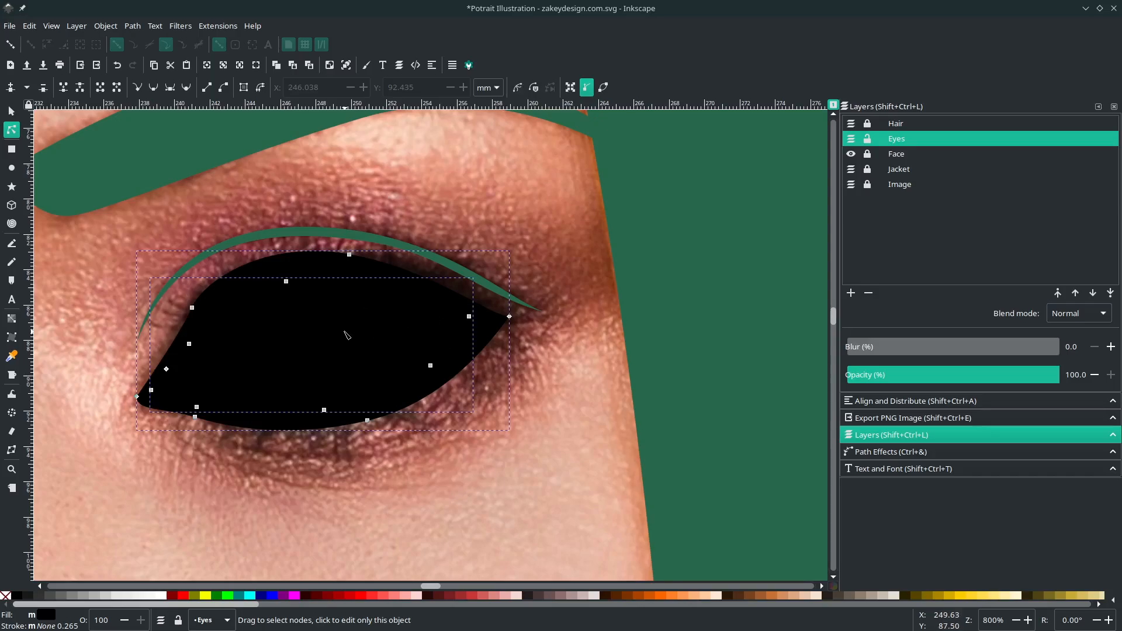
Step: Subtract the inner eyeball shape from the outer eye shape with Difference to leave a solid eyeliner ring
{"action": "left_click", "coordinate": [134, 27]}
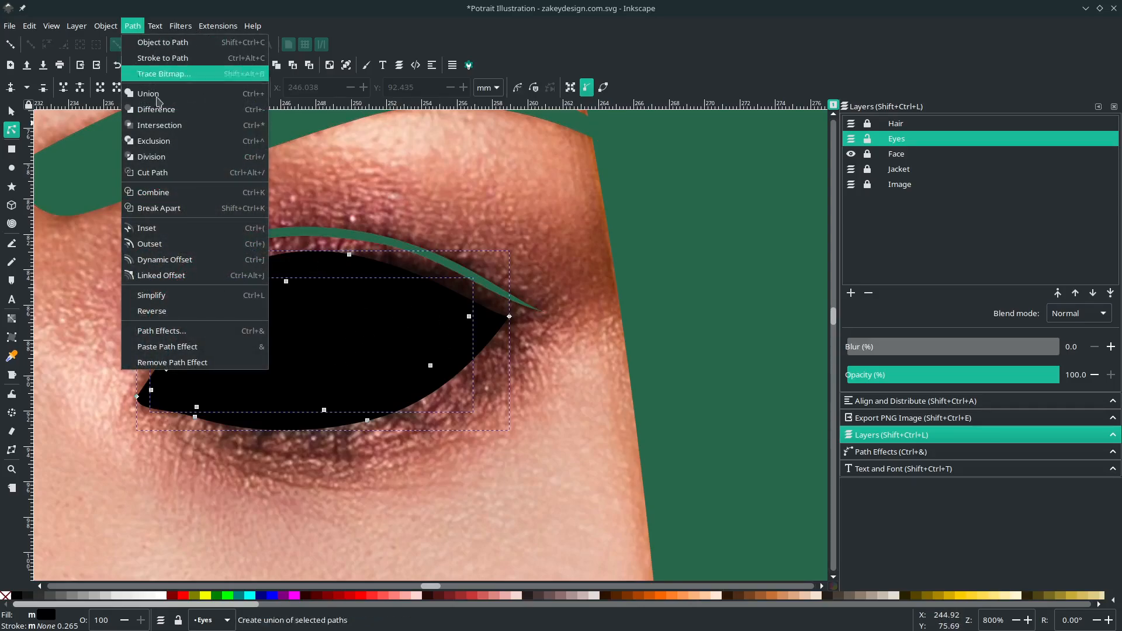
{"action": "left_click", "coordinate": [180, 117]}
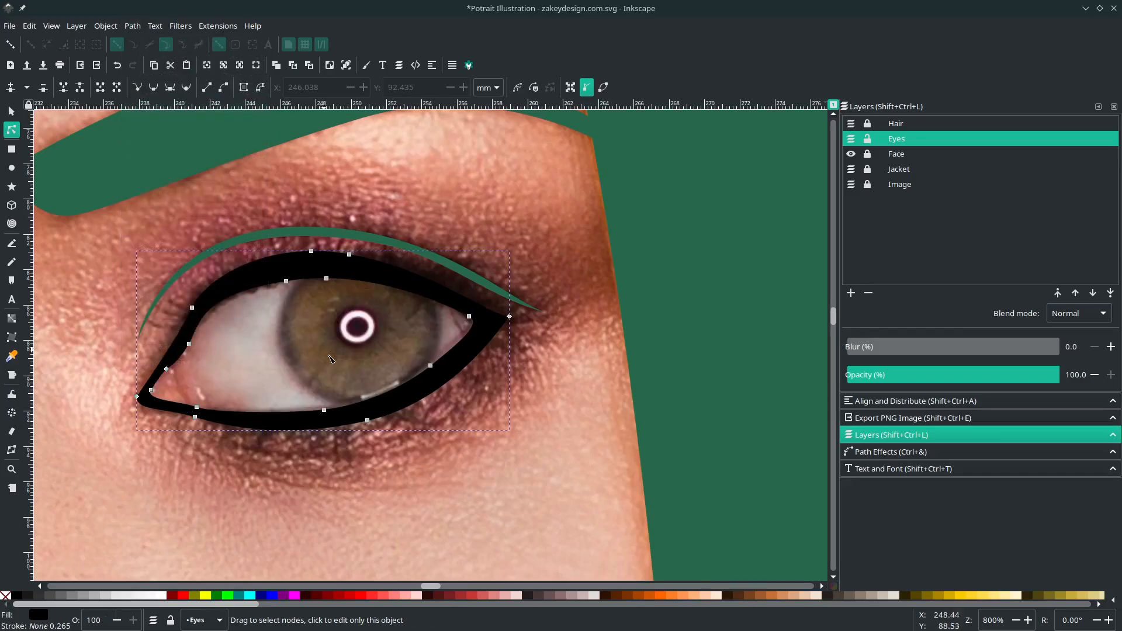
{"action": "scroll", "coordinate": [341, 280], "scroll_direction": "left", "scroll_amount": 2}
{"action": "key", "text": "Escape"}
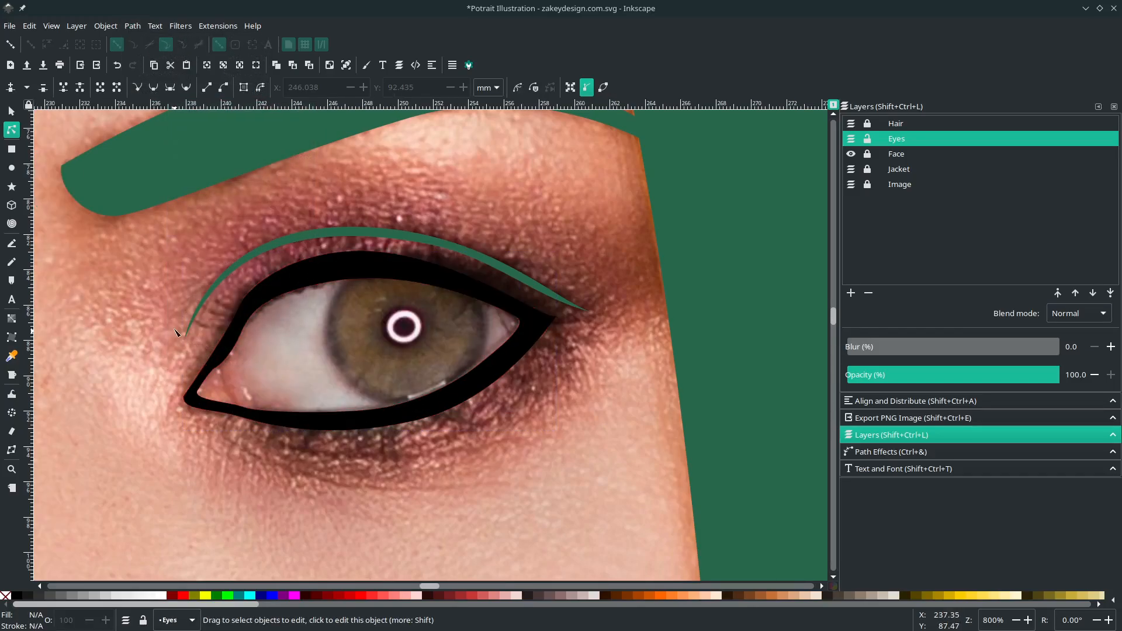
Step: Fill the eyeliner ring of the right-hand eye with the dark green sampled from the eyebrow above it
{"action": "left_click", "coordinate": [373, 278]}
{"action": "scroll", "coordinate": [373, 277], "scroll_direction": "down", "scroll_amount": 4}
{"action": "scroll", "coordinate": [373, 278], "scroll_direction": "left", "scroll_amount": 2}
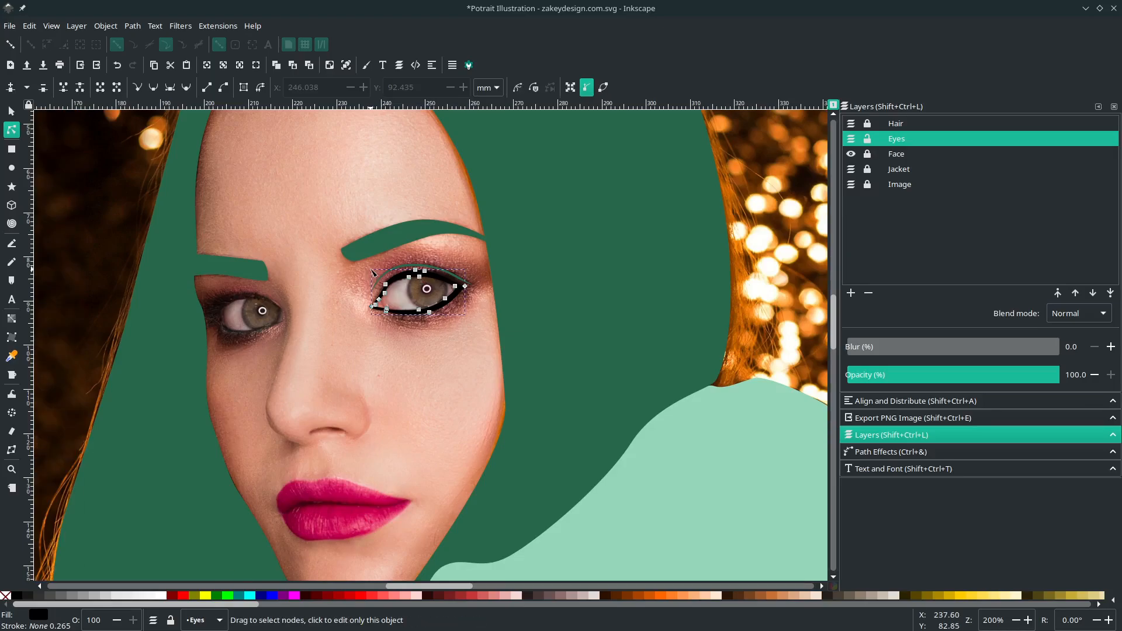
{"action": "key", "text": "d"}
{"action": "left_click", "coordinate": [398, 234]}
{"action": "scroll", "coordinate": [433, 280], "scroll_direction": "up", "scroll_amount": 2}
{"action": "scroll", "coordinate": [433, 279], "scroll_direction": "down", "scroll_amount": 1}
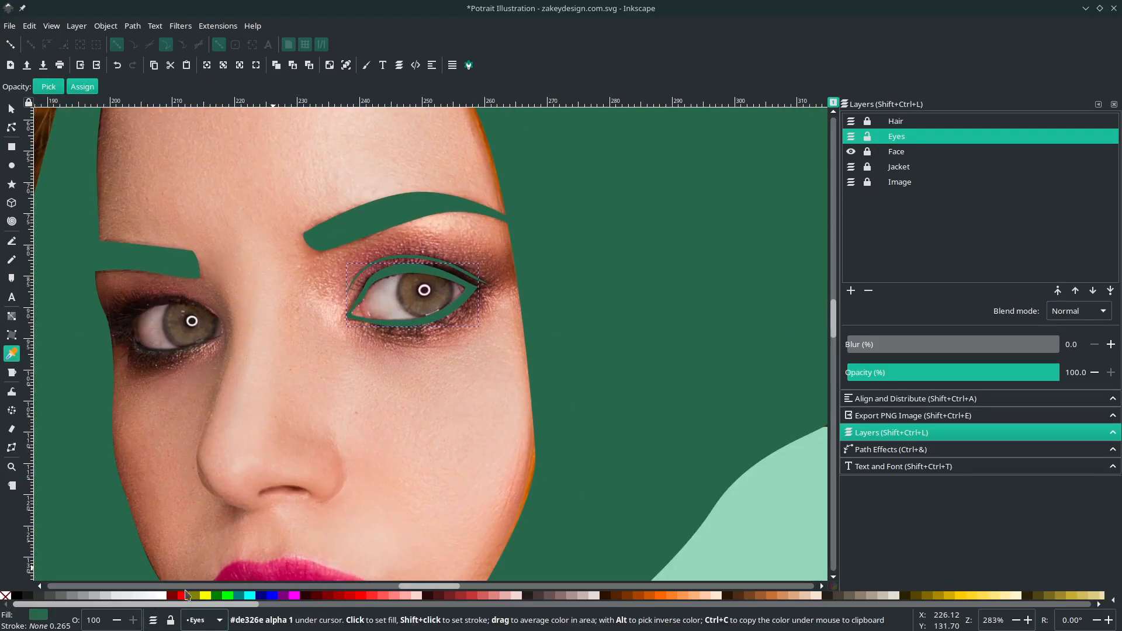
Step: Draw a dark green circle with a radius of about 4.7 mm over the iris, centred on the pupil
{"action": "scroll", "coordinate": [429, 258], "scroll_direction": "up", "scroll_amount": 3}
{"action": "key", "text": "s"}
{"action": "left_click", "coordinate": [422, 402]}
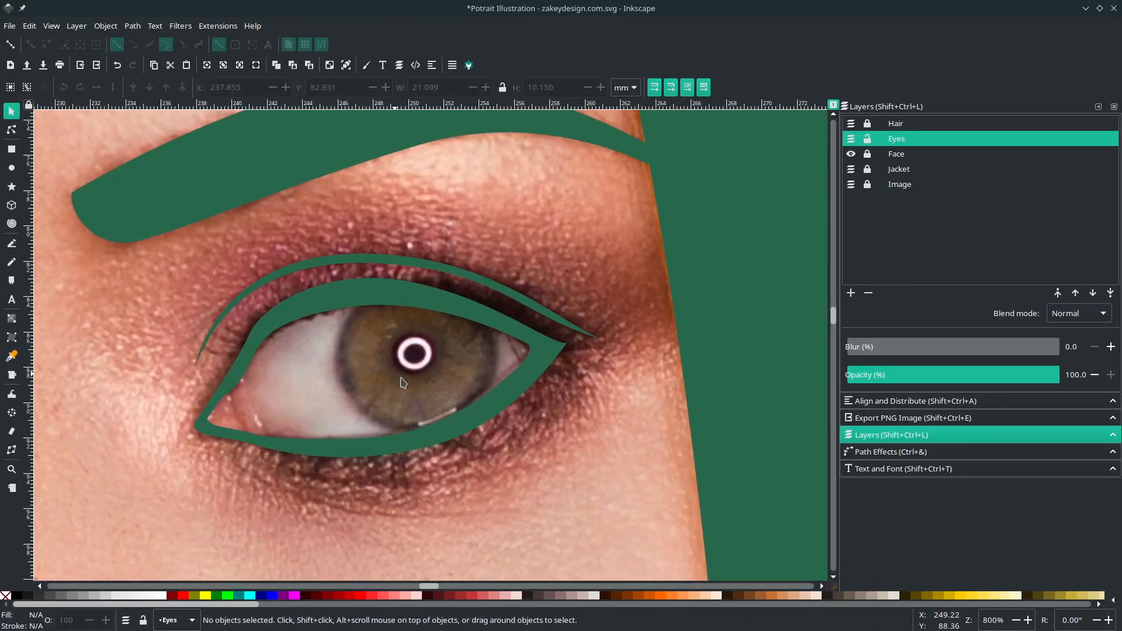
{"action": "left_click", "coordinate": [11, 168]}
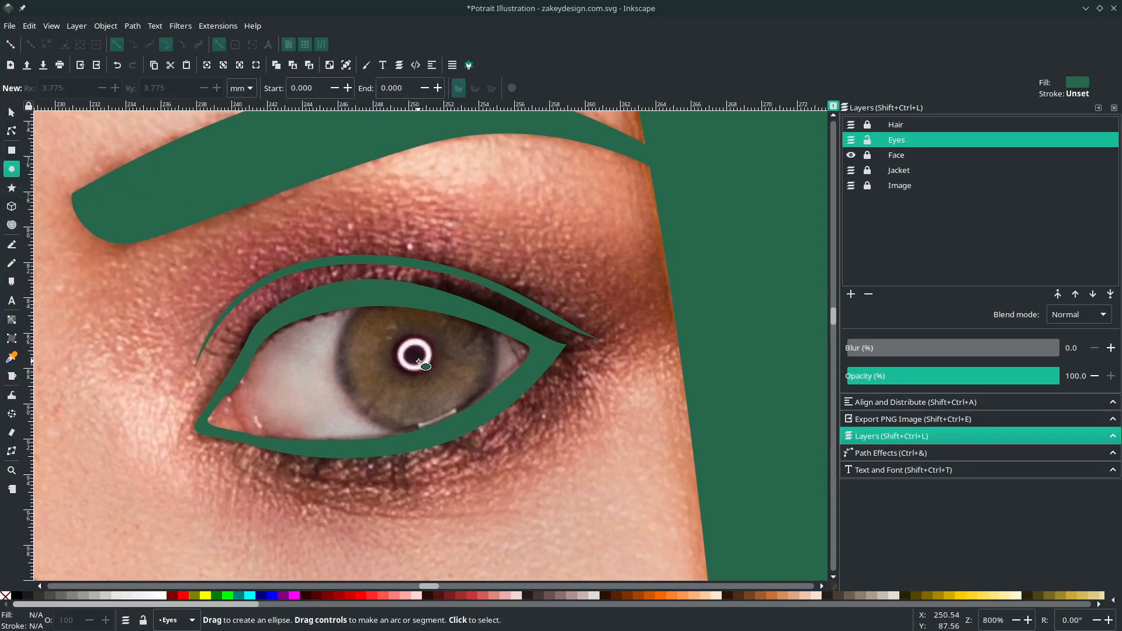
{"action": "left_click_drag", "start_coordinate": [419, 355], "coordinate": [502, 440]}
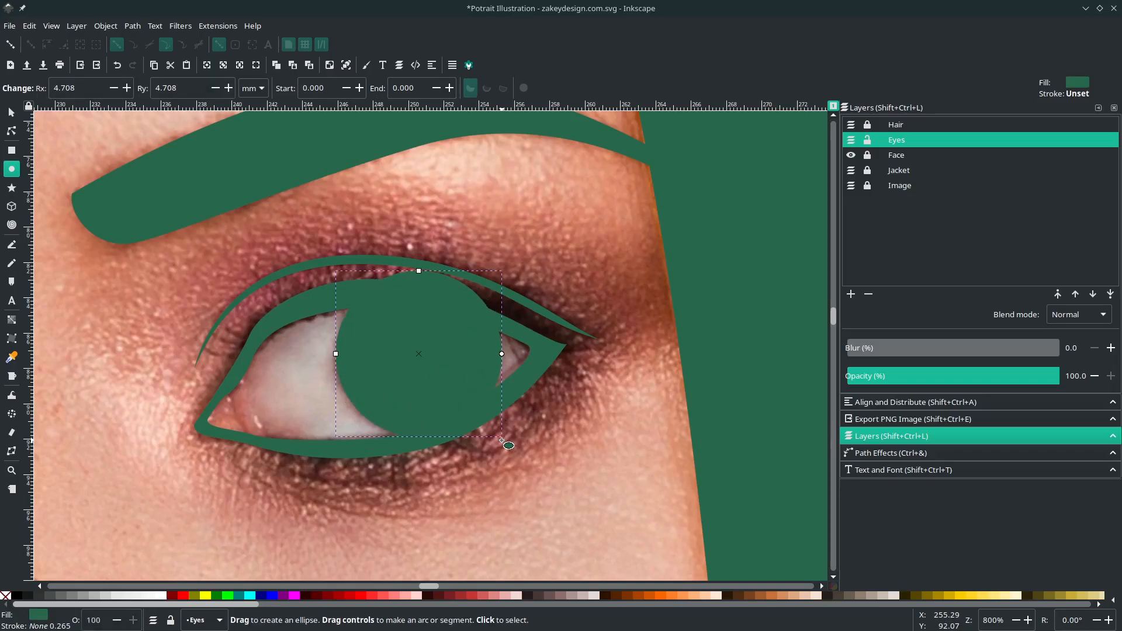
{"action": "key", "text": "s"}
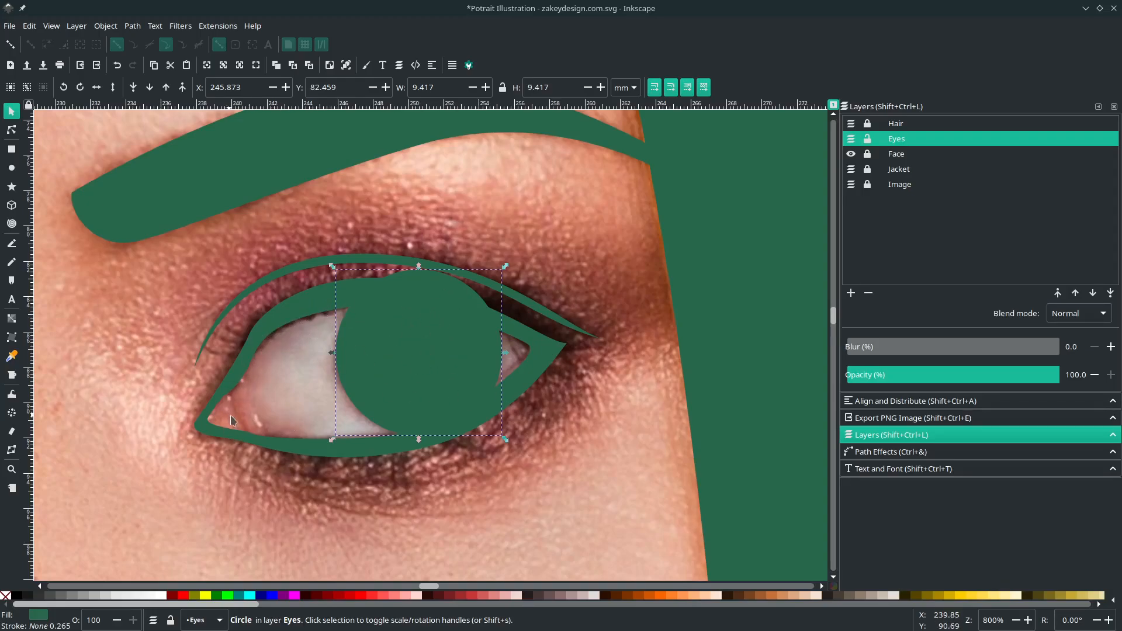
Step: Trace the eye white as a closed path whose edges run within the green eyeliner ring, around the whole eye opening
{"action": "left_click", "coordinate": [290, 400]}
{"action": "left_click_drag", "start_coordinate": [202, 380], "coordinate": [296, 380]}
{"action": "scroll", "coordinate": [296, 379], "scroll_direction": "up", "scroll_amount": 1}
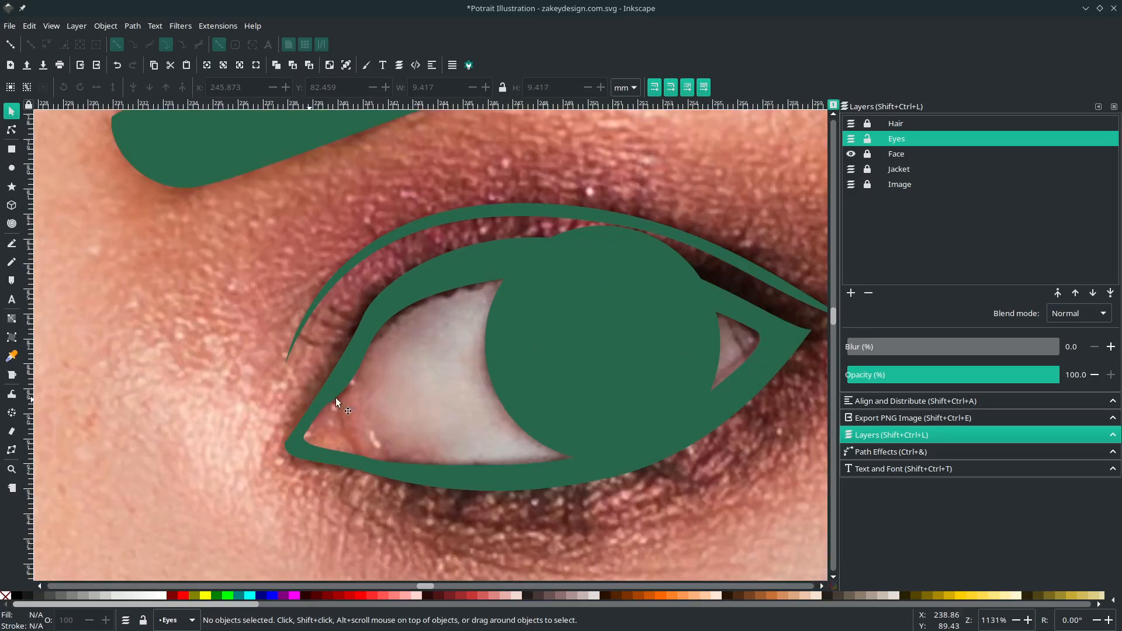
{"action": "key", "text": "b"}
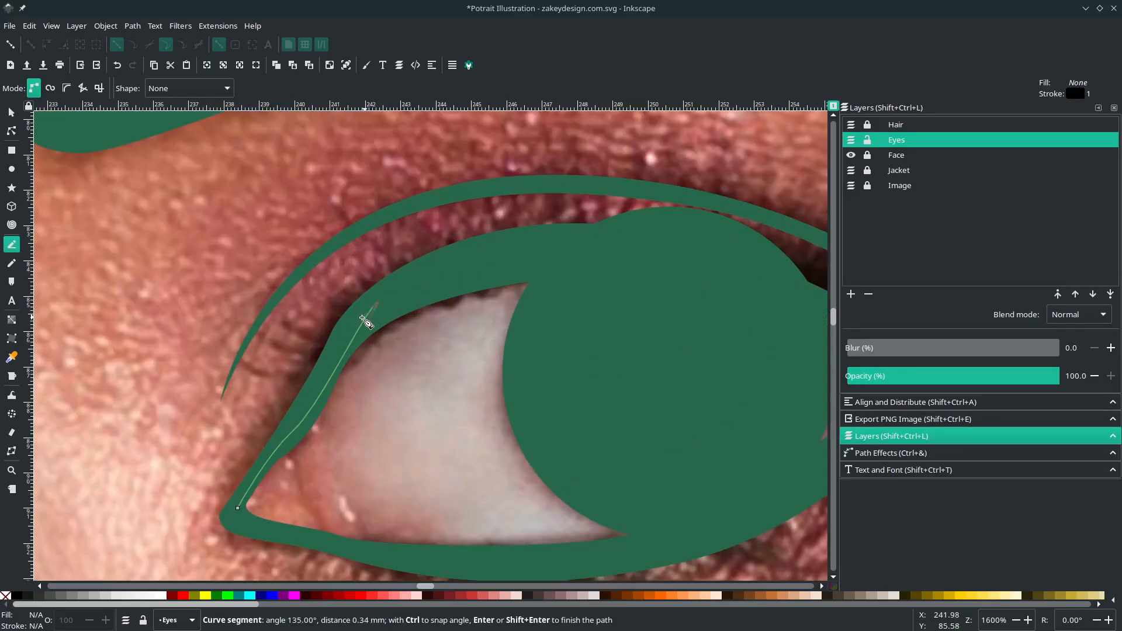
{"action": "key", "text": "BackSpace"}
{"action": "left_click_drag", "start_coordinate": [373, 308], "coordinate": [421, 275]}
{"action": "scroll", "coordinate": [503, 264], "scroll_direction": "right", "scroll_amount": 8}
{"action": "left_click_drag", "start_coordinate": [474, 250], "coordinate": [573, 276]}
{"action": "left_click_drag", "start_coordinate": [706, 341], "coordinate": [728, 352]}
{"action": "left_click_drag", "start_coordinate": [720, 385], "coordinate": [713, 395]}
{"action": "scroll", "coordinate": [614, 478], "scroll_direction": "down", "scroll_amount": 2}
{"action": "scroll", "coordinate": [614, 484], "scroll_direction": "down", "scroll_amount": 1}
{"action": "left_click_drag", "start_coordinate": [53, 443], "coordinate": [93, 468]}
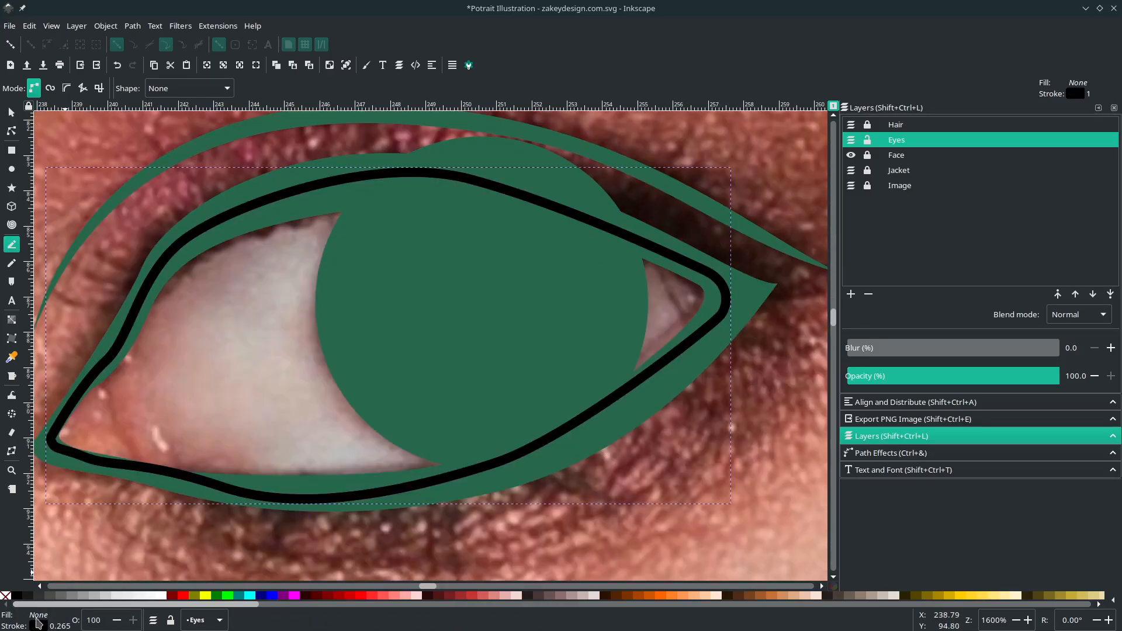
Step: Fill the traced eye-white path with white and remove its stroke
{"action": "left_click", "coordinate": [164, 596]}
{"action": "right_click", "coordinate": [38, 626]}
{"action": "left_click", "coordinate": [53, 617]}
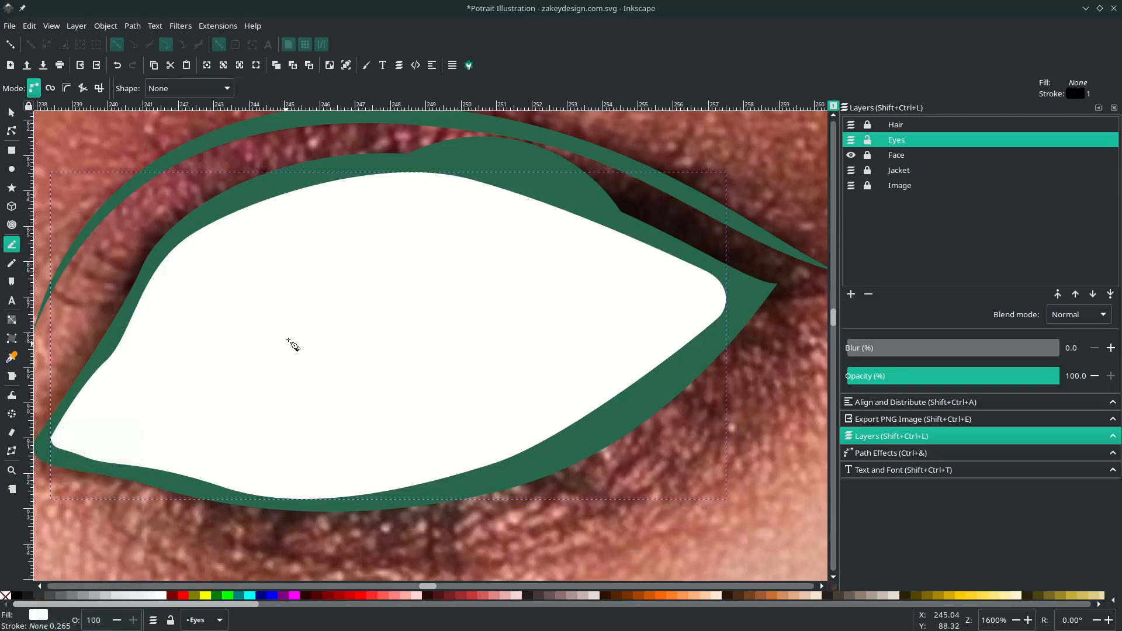
Step: Lower the white shape by two levels so it sits beneath the iris circle and the eyeliner ring
{"action": "key", "text": "s"}
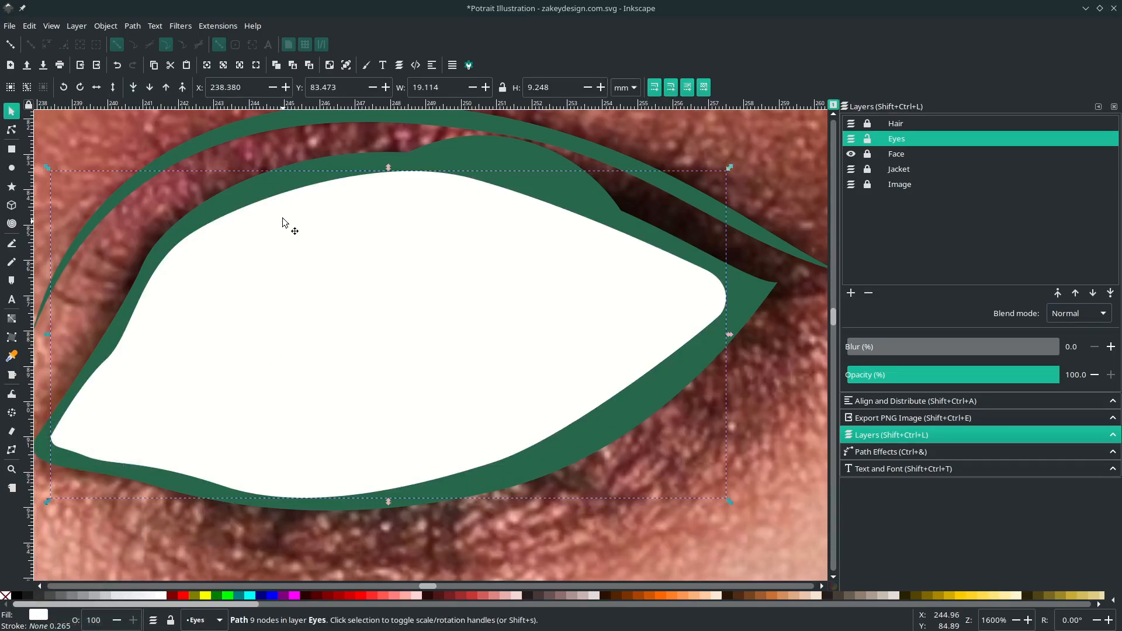
{"action": "left_click", "coordinate": [149, 87]}
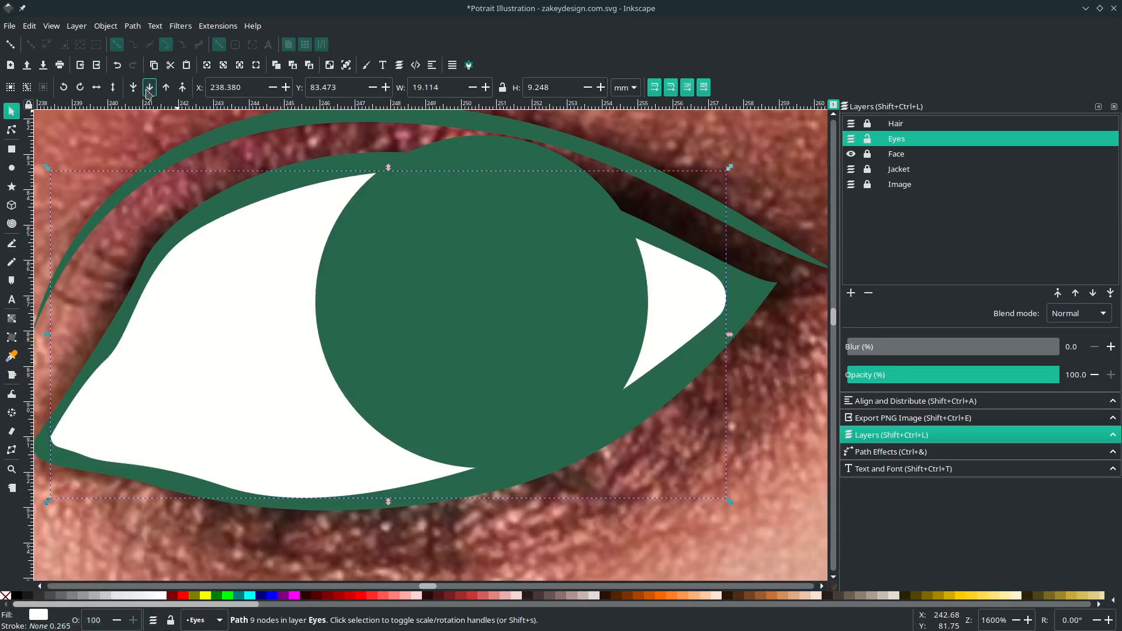
{"action": "left_click", "coordinate": [149, 87]}
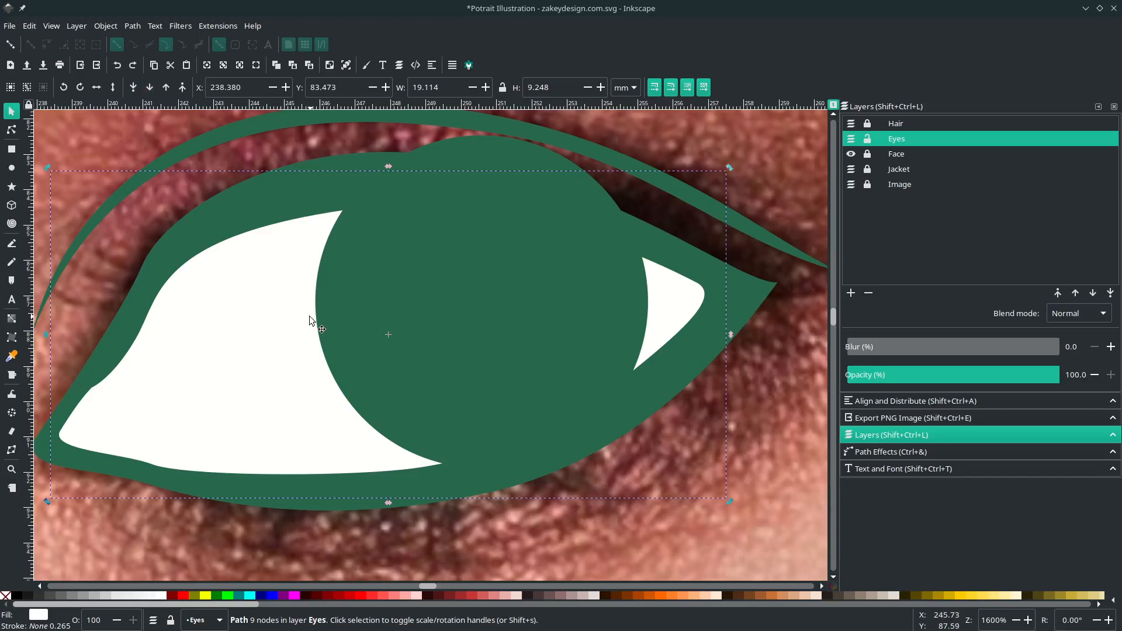
Step: Duplicate the white shape, raise the copy to the top, and use it to clip the iris circle
{"action": "key", "text": "ctrl"}
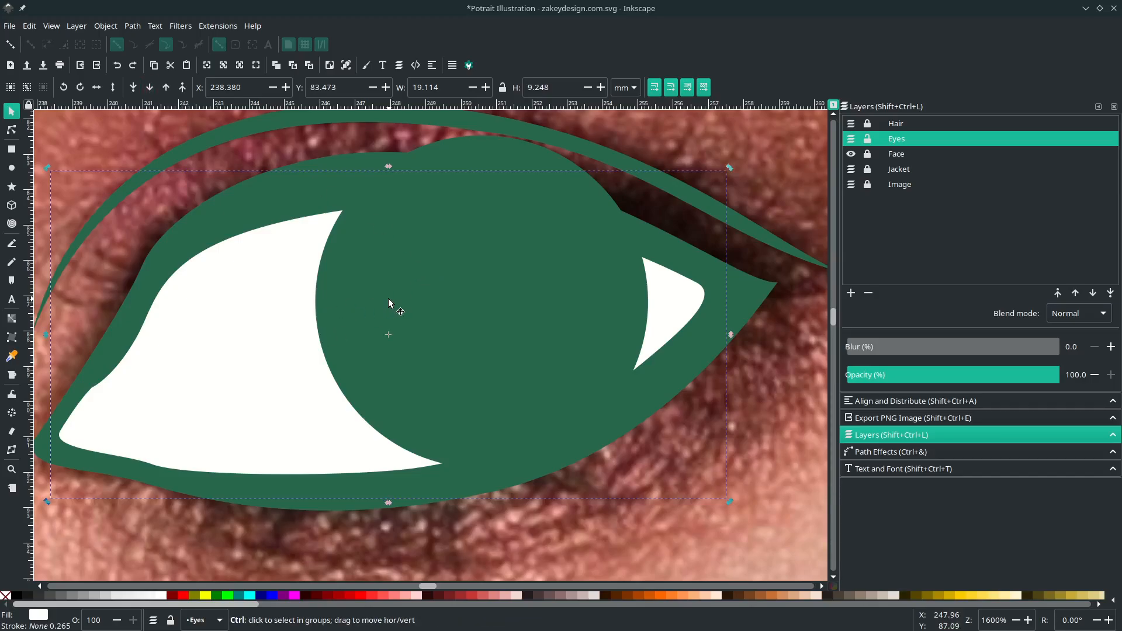
{"action": "key", "text": "Home"}
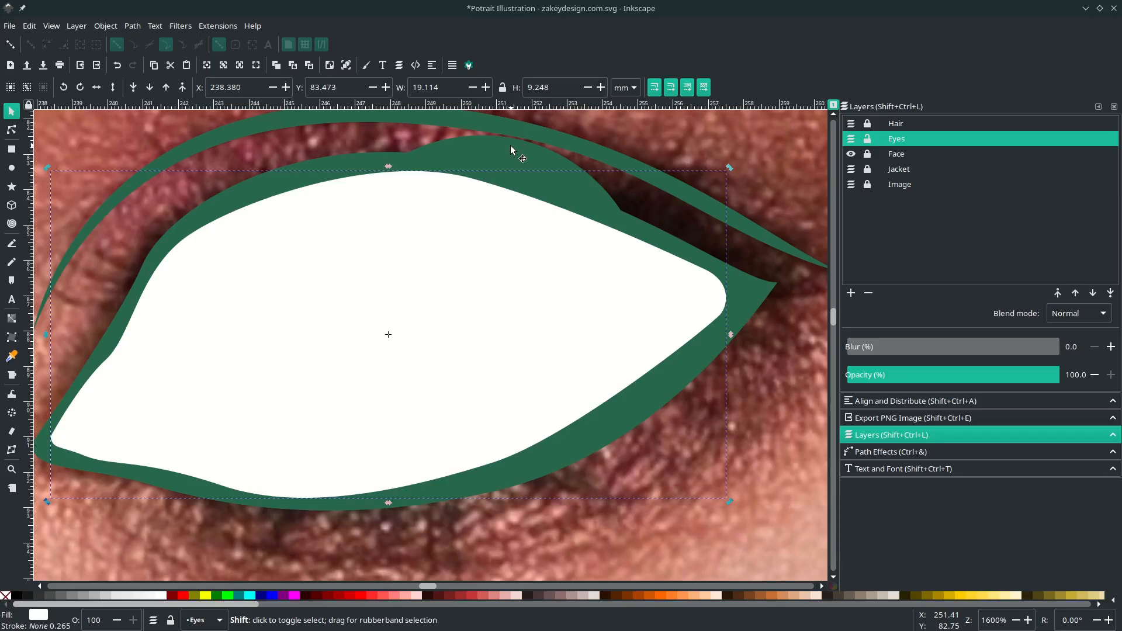
{"action": "left_click", "coordinate": [510, 151], "text": "shift"}
{"action": "right_click", "coordinate": [439, 357]}
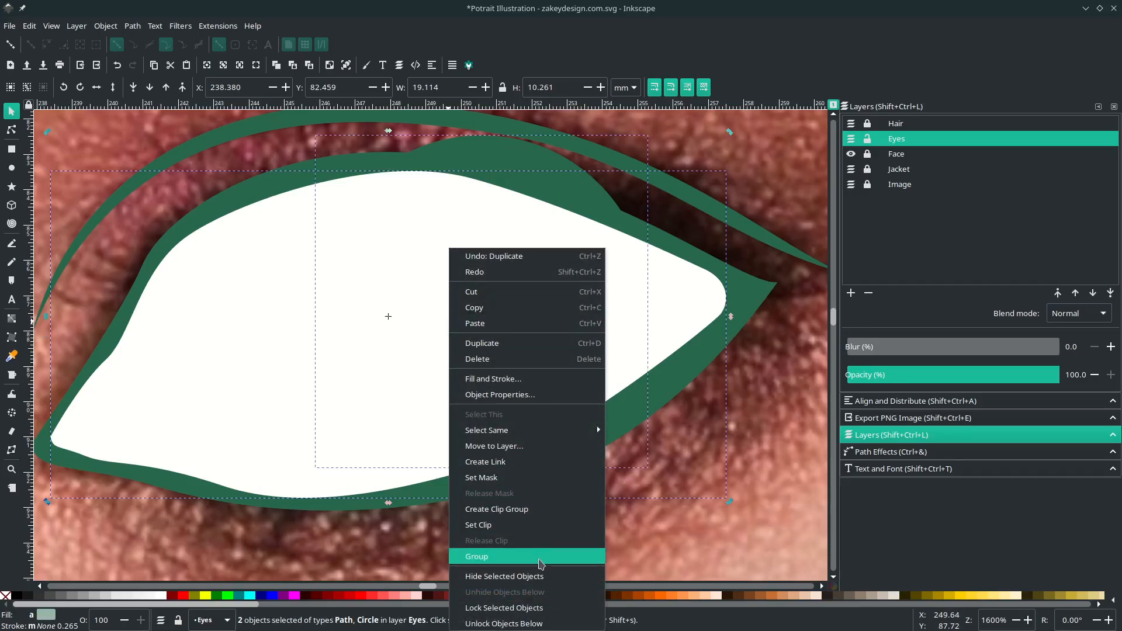
{"action": "left_click", "coordinate": [538, 525]}
{"action": "key", "text": "minus"}
{"action": "key", "text": "minus"}
{"action": "key", "text": "Escape"}
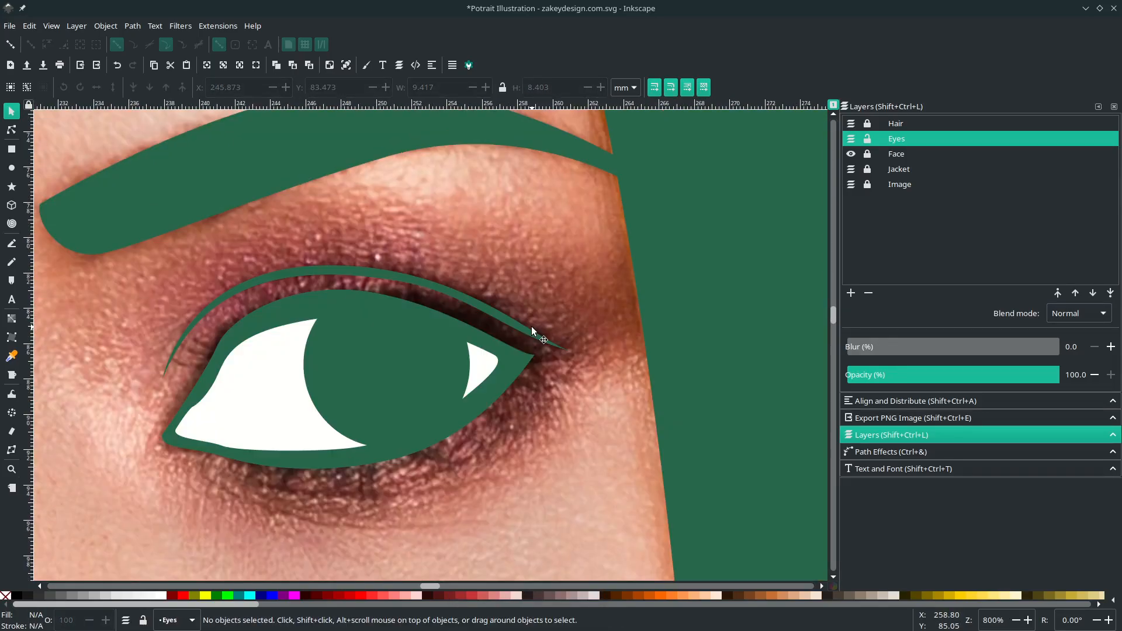
Step: Start an eyelash path at the outer corner of the right-hand eye, zigzagging slanted lash spikes inward along the upper lid
{"action": "scroll", "coordinate": [482, 349], "scroll_direction": "left", "scroll_amount": 4}
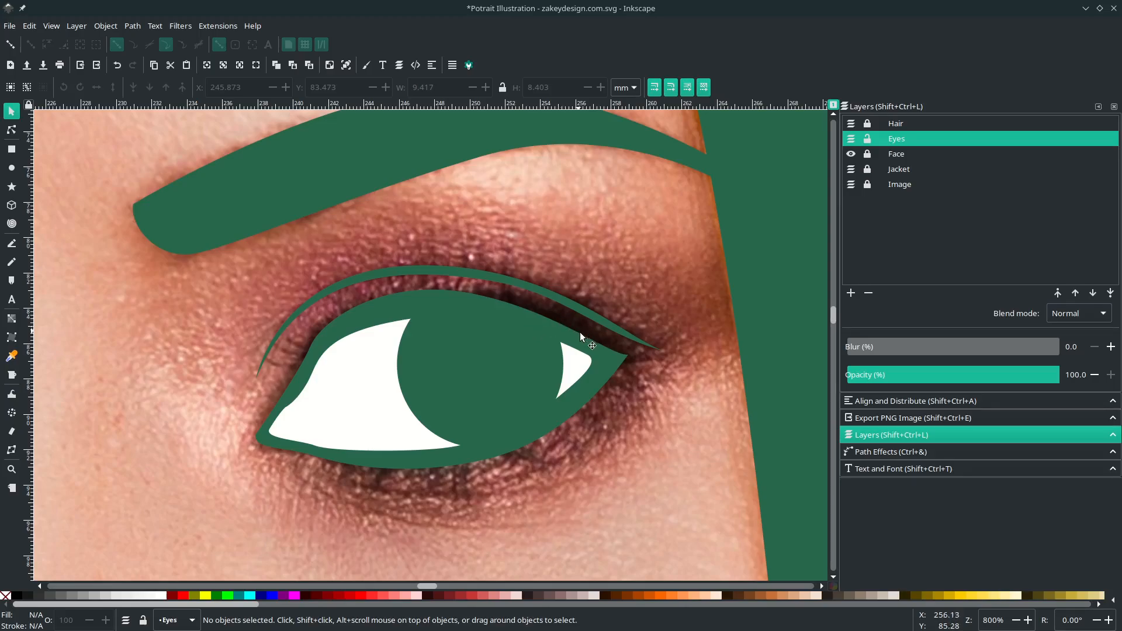
{"action": "key", "text": "b"}
{"action": "scroll", "coordinate": [608, 353], "scroll_direction": "up", "scroll_amount": 3}
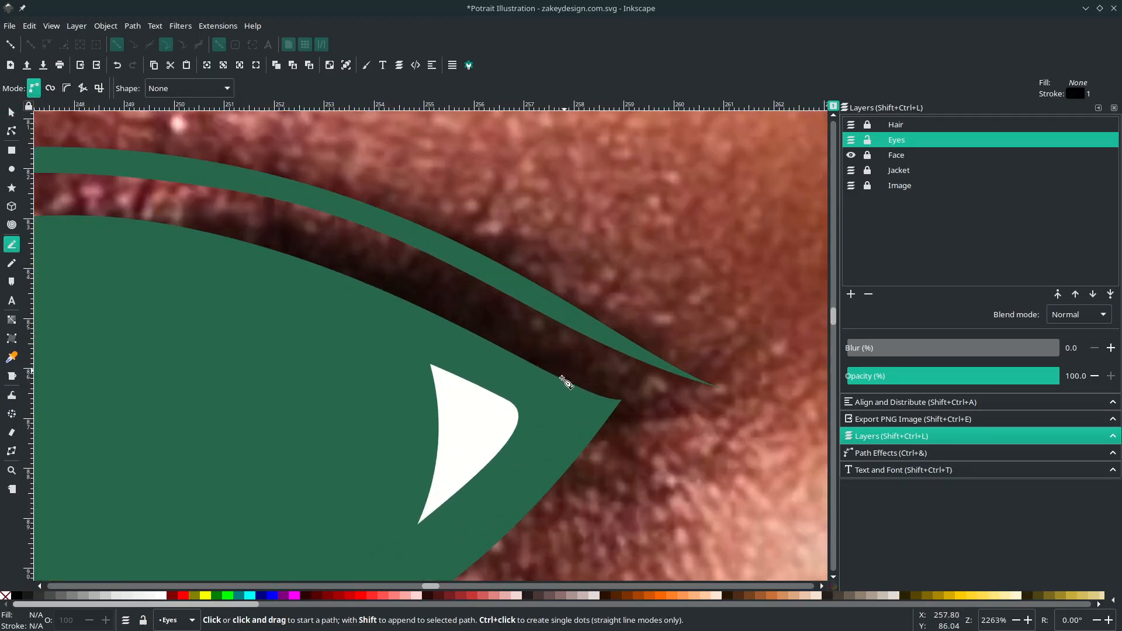
{"action": "left_click", "coordinate": [557, 392]}
{"action": "left_click_drag", "start_coordinate": [621, 344], "coordinate": [582, 332]}
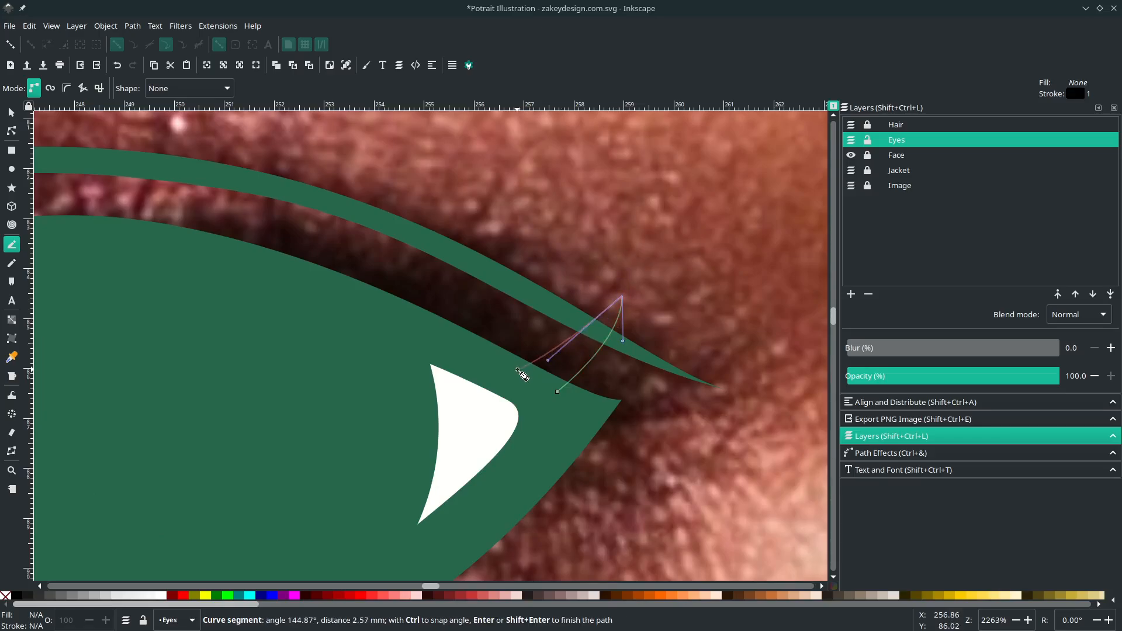
{"action": "left_click", "coordinate": [511, 368]}
{"action": "left_click_drag", "start_coordinate": [575, 285], "coordinate": [577, 256]}
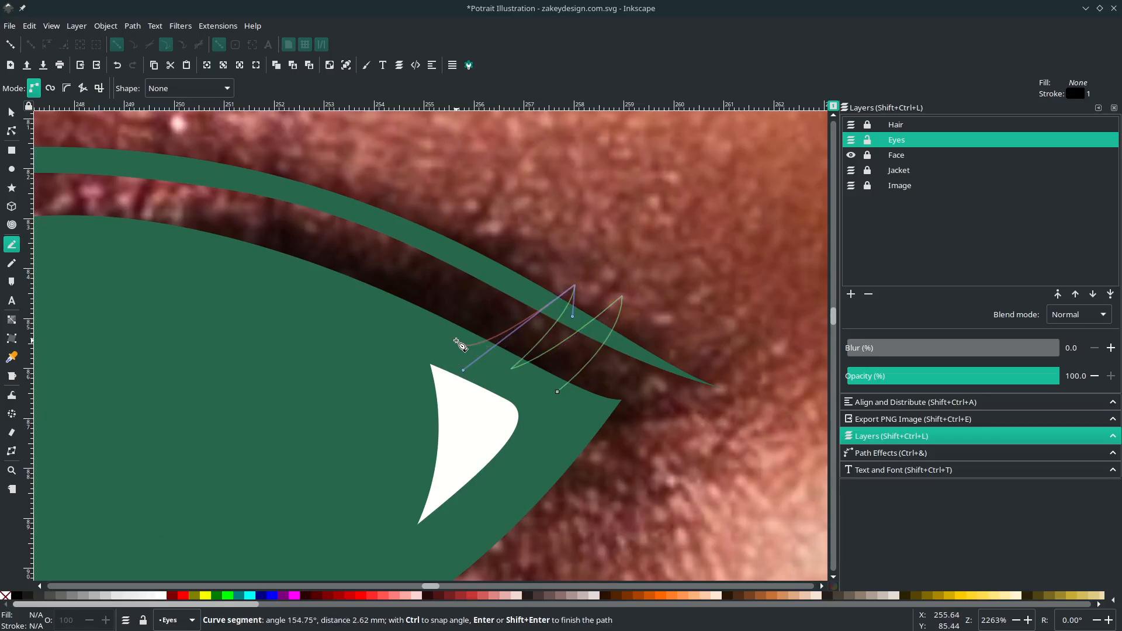
{"action": "scroll", "coordinate": [442, 293], "scroll_direction": "left", "scroll_amount": 2}
{"action": "left_click_drag", "start_coordinate": [544, 197], "coordinate": [494, 251]}
{"action": "left_click", "coordinate": [436, 303]}
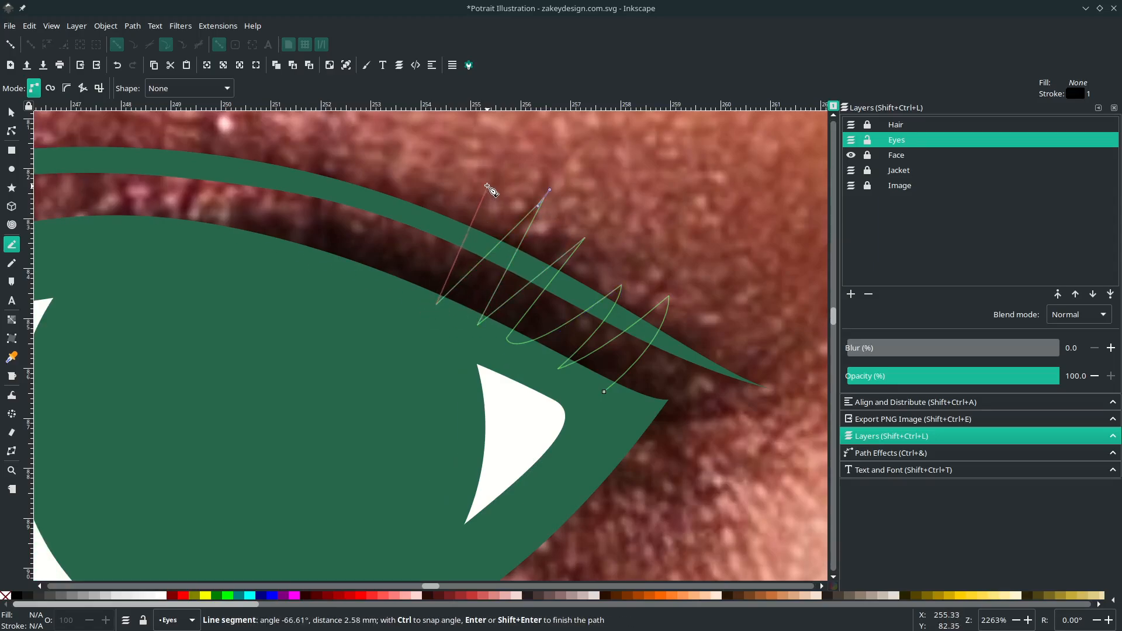
{"action": "scroll", "coordinate": [421, 259], "scroll_direction": "left", "scroll_amount": 2}
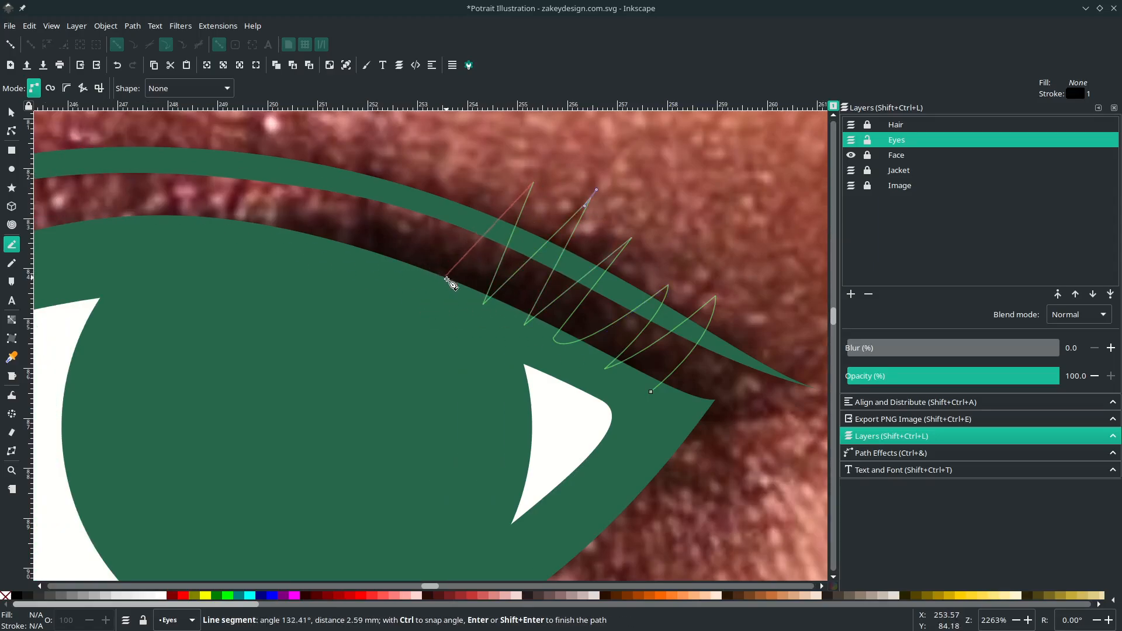
{"action": "left_click", "coordinate": [485, 177]}
{"action": "left_click_drag", "start_coordinate": [370, 261], "coordinate": [320, 264]}
{"action": "key", "text": "BackSpace"}
Step: Continue the eyelash path across the middle of the upper lid with nearly upright curved spikes
{"action": "scroll", "coordinate": [457, 251], "scroll_direction": "left", "scroll_amount": 5}
{"action": "scroll", "coordinate": [457, 251], "scroll_direction": "down", "scroll_amount": 2}
{"action": "scroll", "coordinate": [499, 261], "scroll_direction": "up", "scroll_amount": 1}
{"action": "left_click", "coordinate": [507, 253]}
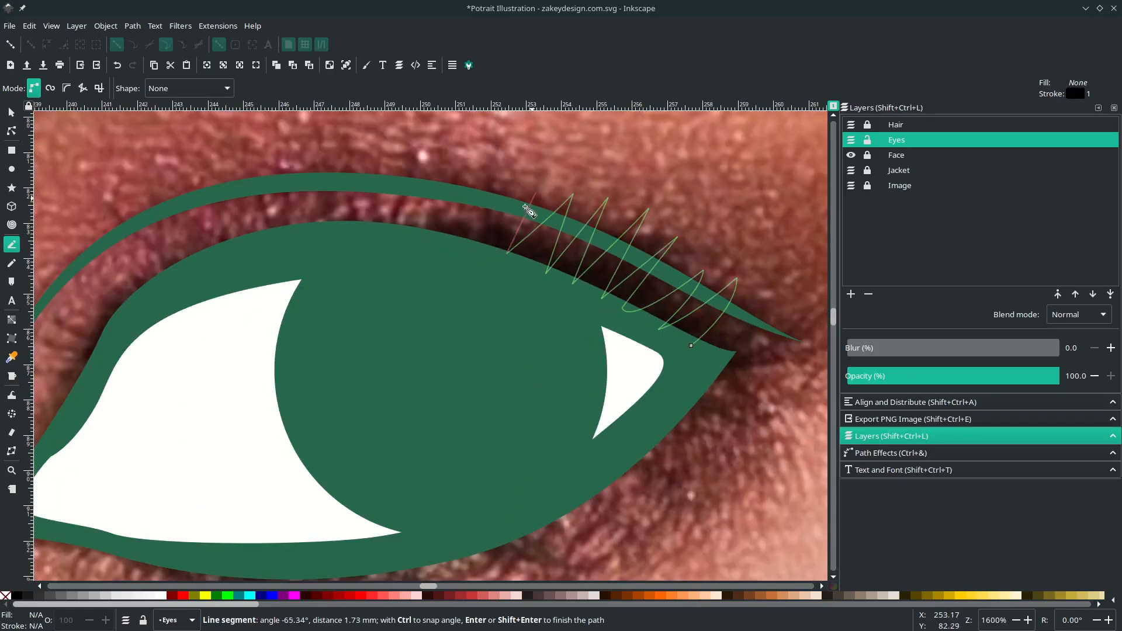
{"action": "left_click", "coordinate": [511, 171]}
{"action": "left_click_drag", "start_coordinate": [454, 235], "coordinate": [431, 240]}
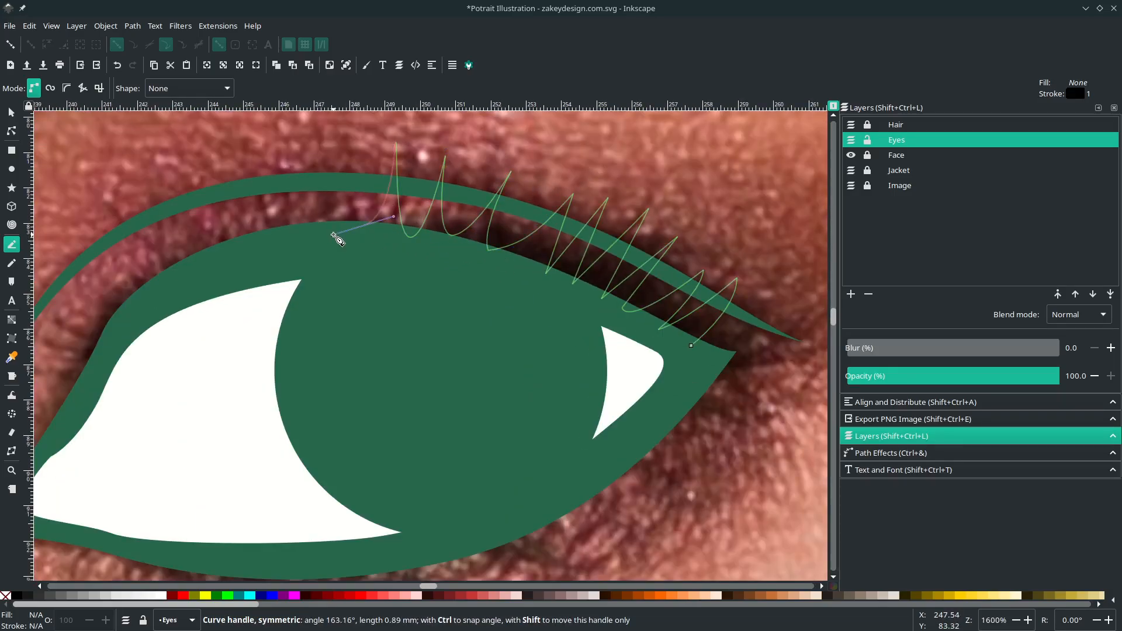
{"action": "left_click_drag", "start_coordinate": [334, 235], "coordinate": [348, 215]}
{"action": "left_click", "coordinate": [347, 140]}
Step: Continue the eyelash path with curved spikes to the inner corner of the right-hand eye and close it along the upper lid
{"action": "scroll", "coordinate": [371, 187], "scroll_direction": "left", "scroll_amount": 5}
{"action": "left_click_drag", "start_coordinate": [455, 226], "coordinate": [446, 233]}
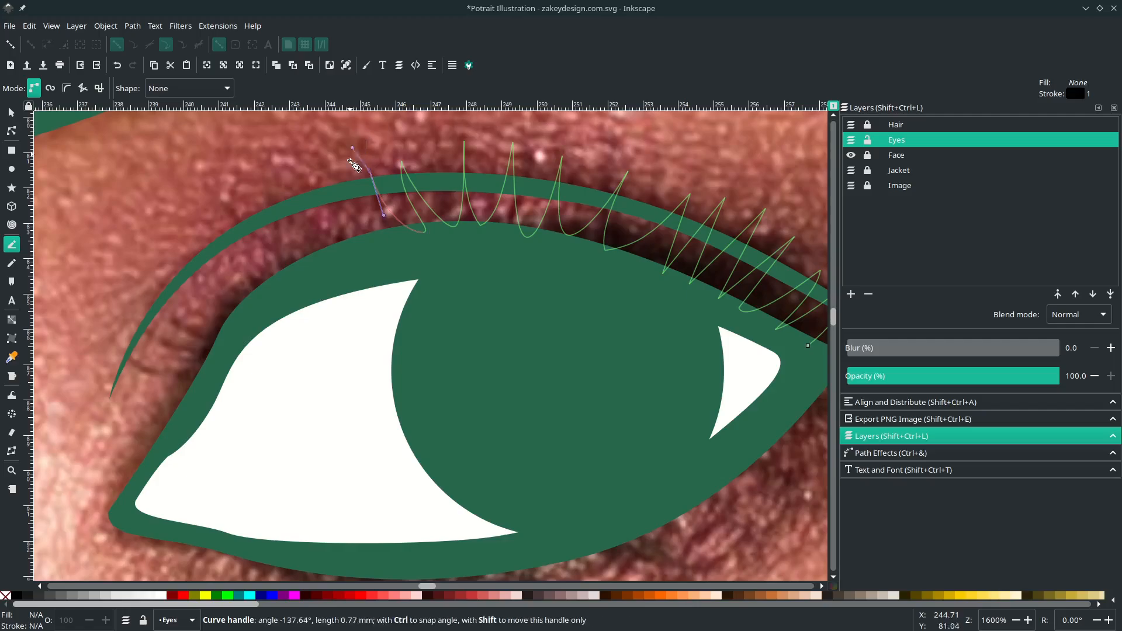
{"action": "scroll", "coordinate": [457, 221], "scroll_direction": "up", "scroll_amount": 3}
{"action": "scroll", "coordinate": [456, 220], "scroll_direction": "left", "scroll_amount": 4}
{"action": "left_click_drag", "start_coordinate": [482, 309], "coordinate": [477, 312]}
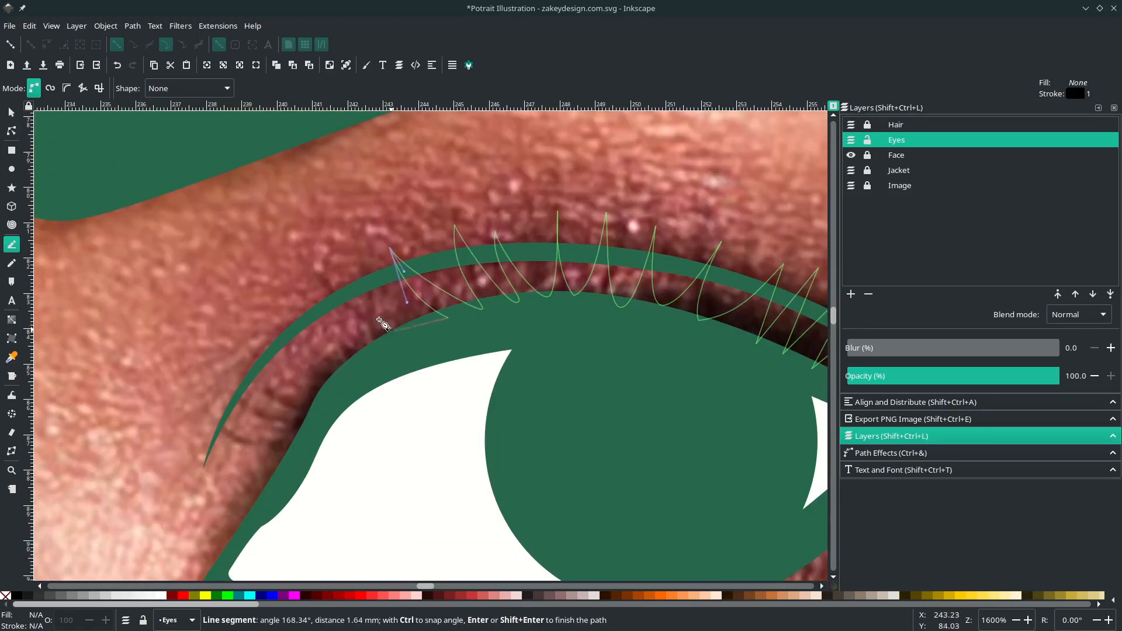
{"action": "left_click_drag", "start_coordinate": [407, 337], "coordinate": [396, 346]}
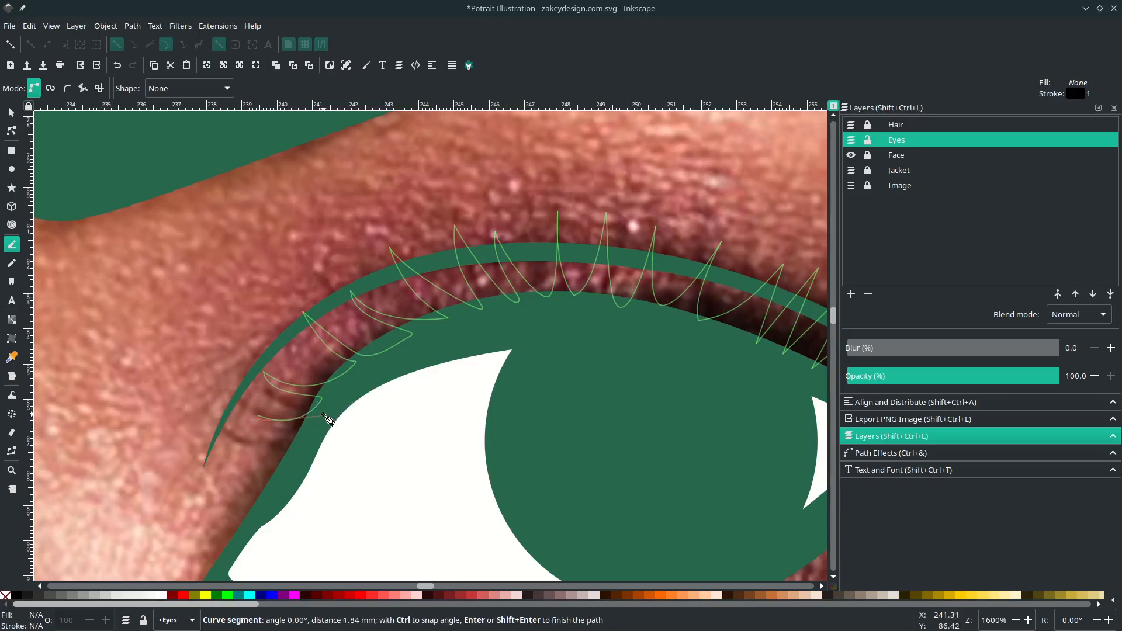
{"action": "scroll", "coordinate": [326, 418], "scroll_direction": "right", "scroll_amount": 6}
{"action": "left_click", "coordinate": [551, 331]}
{"action": "left_click", "coordinate": [758, 418]}
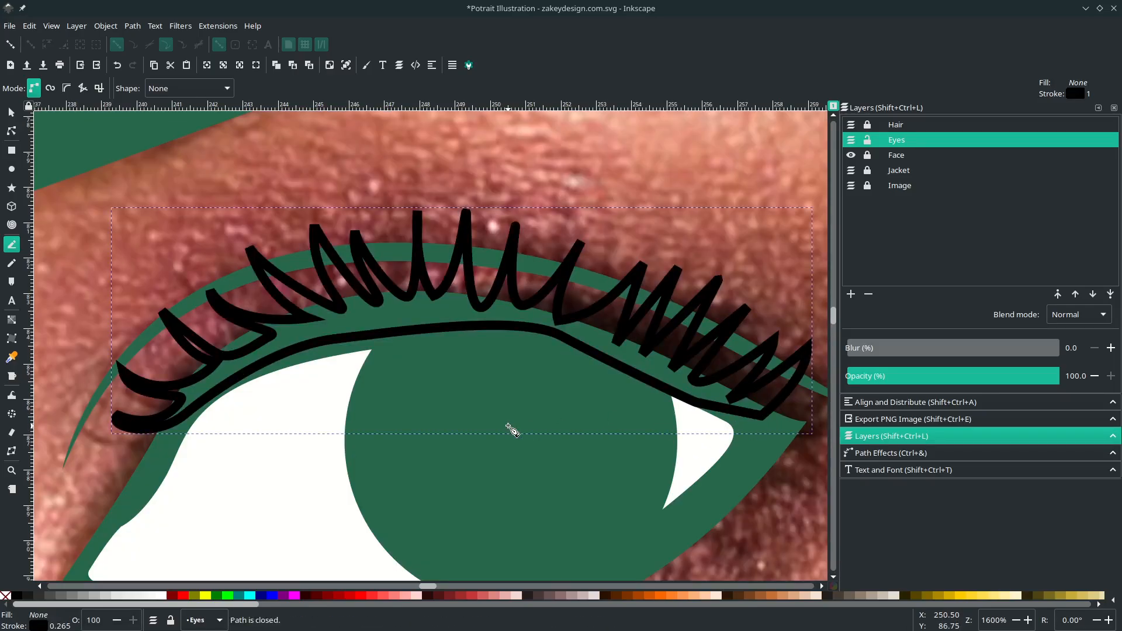
Step: Fill the upper eyelash shape of the right-hand eye with the dark green and remove its stroke
{"action": "scroll", "coordinate": [510, 430], "scroll_direction": "down", "scroll_amount": 1}
{"action": "key", "text": "d"}
{"action": "left_click", "coordinate": [480, 433]}
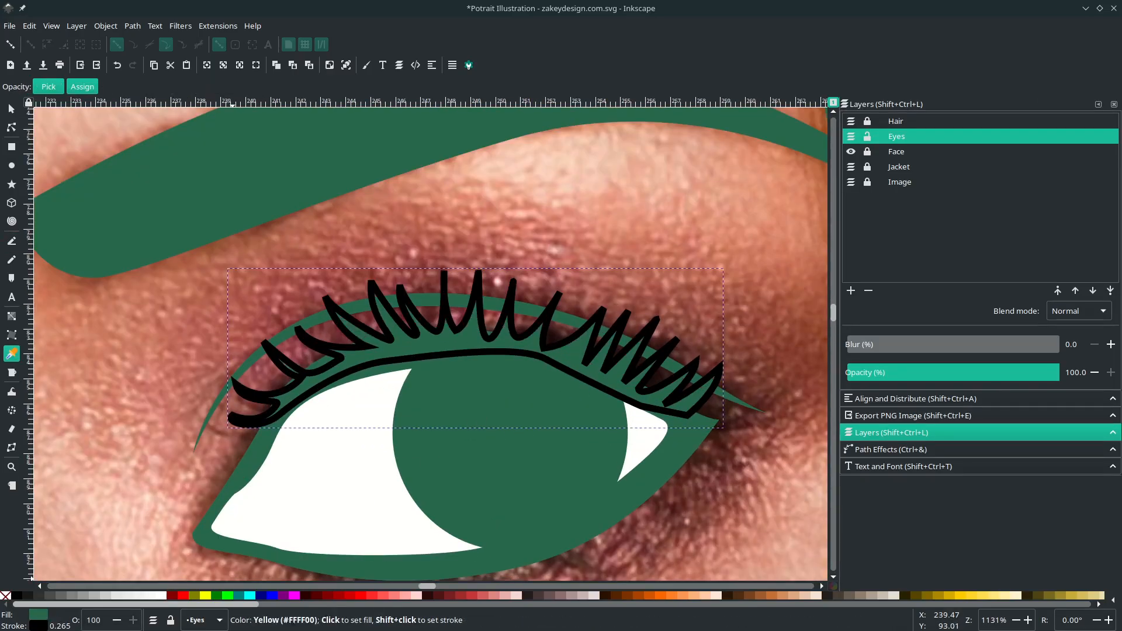
{"action": "right_click", "coordinate": [43, 625]}
{"action": "left_click", "coordinate": [57, 623]}
{"action": "key", "text": "s"}
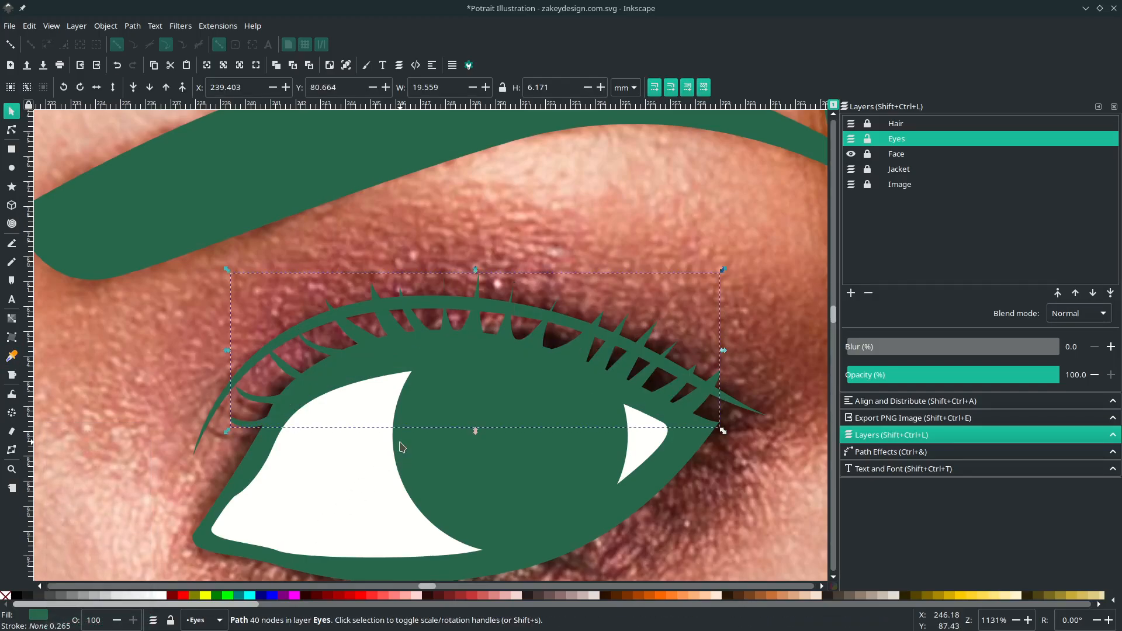
{"action": "scroll", "coordinate": [401, 448], "scroll_direction": "down", "scroll_amount": 1}
{"action": "scroll", "coordinate": [416, 496], "scroll_direction": "down", "scroll_amount": 1}
{"action": "key", "text": "Escape"}
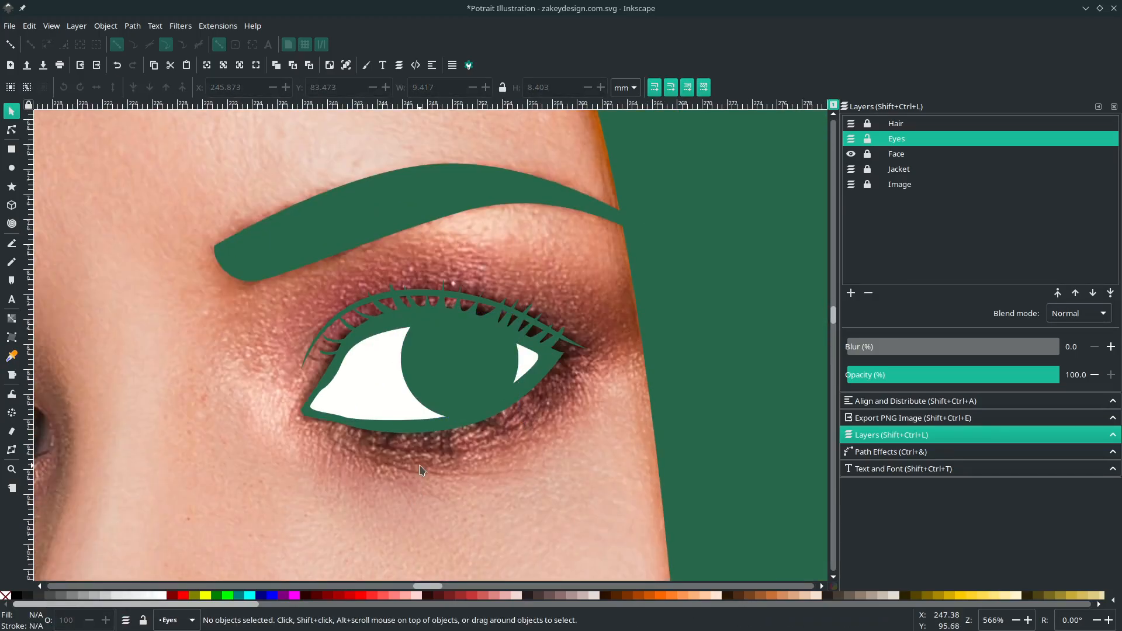
Step: Trace the eyeliner of the left-hand eye from its inner corner over the upper lid into the winged lashes at the outer corner
{"action": "scroll", "coordinate": [454, 272], "scroll_direction": "down", "scroll_amount": 5}
{"action": "scroll", "coordinate": [396, 326], "scroll_direction": "up", "scroll_amount": 1}
{"action": "scroll", "coordinate": [396, 326], "scroll_direction": "up", "scroll_amount": 6}
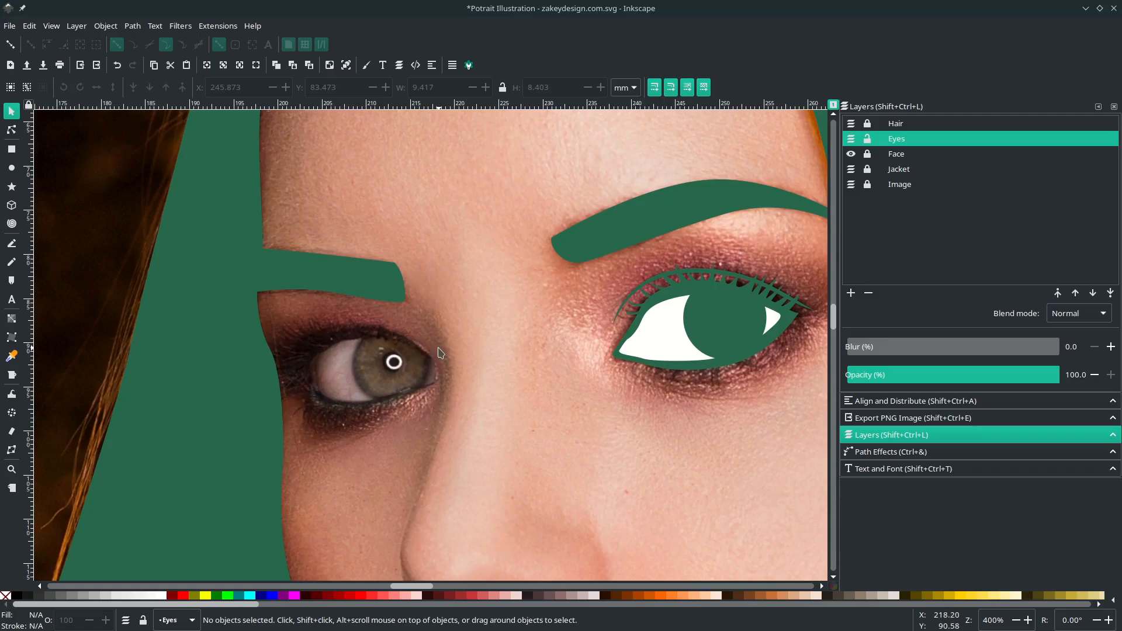
{"action": "key", "text": "b"}
{"action": "left_click_drag", "start_coordinate": [532, 366], "coordinate": [272, 246]}
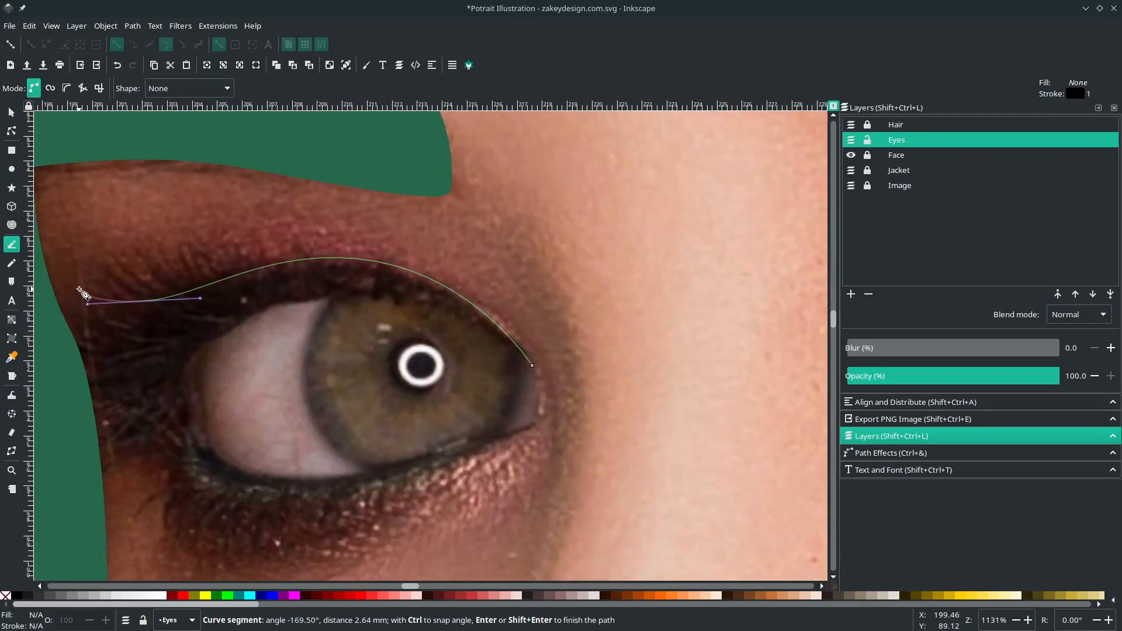
{"action": "left_click_drag", "start_coordinate": [79, 291], "coordinate": [140, 328]}
{"action": "left_click", "coordinate": [59, 318]}
{"action": "left_click", "coordinate": [133, 369]}
{"action": "left_click", "coordinate": [61, 381]}
Step: Continue the eyeliner outline along the lower lid and close it at the inner corner
{"action": "left_click_drag", "start_coordinate": [118, 408], "coordinate": [175, 444]}
{"action": "left_click_drag", "start_coordinate": [255, 493], "coordinate": [335, 497]}
{"action": "left_click_drag", "start_coordinate": [535, 419], "coordinate": [545, 395]}
{"action": "left_click", "coordinate": [532, 365]}
Step: Trace the opening of the left-hand eye as a closed curve inside the eyeliner outline
{"action": "scroll", "coordinate": [552, 358], "scroll_direction": "up", "scroll_amount": 1}
{"action": "left_click", "coordinate": [558, 354]}
{"action": "left_click_drag", "start_coordinate": [344, 310], "coordinate": [234, 335]}
{"action": "left_click_drag", "start_coordinate": [145, 403], "coordinate": [144, 414]}
{"action": "scroll", "coordinate": [148, 413], "scroll_direction": "down", "scroll_amount": 2}
{"action": "left_click_drag", "start_coordinate": [180, 475], "coordinate": [214, 507]}
{"action": "left_click_drag", "start_coordinate": [408, 510], "coordinate": [525, 485]}
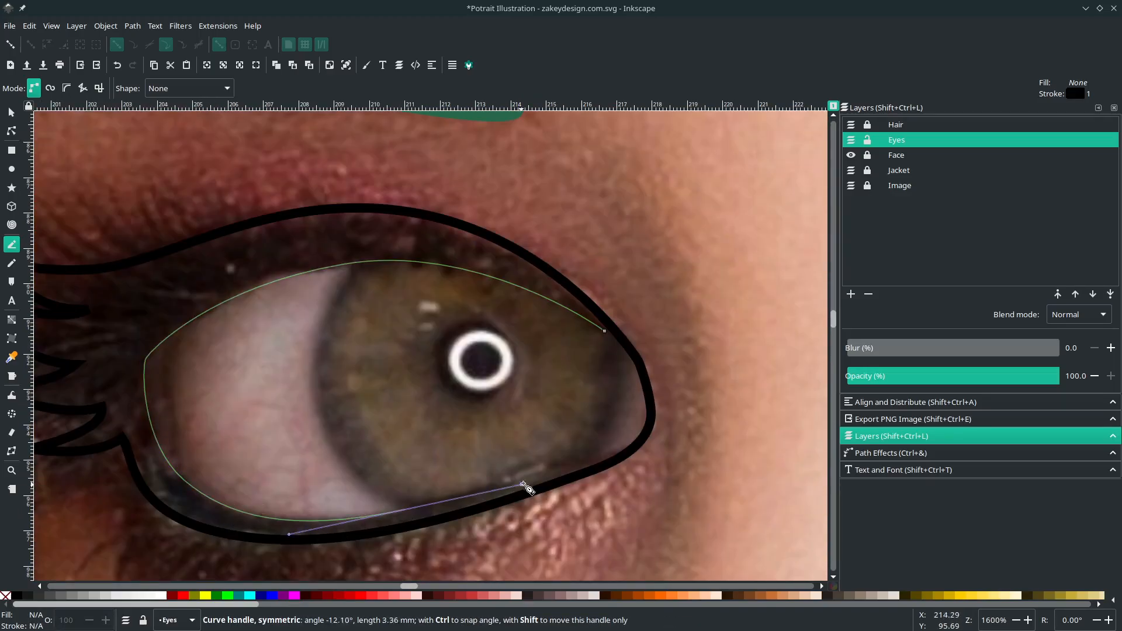
{"action": "left_click_drag", "start_coordinate": [612, 448], "coordinate": [620, 438]}
{"action": "left_click_drag", "start_coordinate": [604, 331], "coordinate": [570, 289]}
Step: Select both outlines of the left-hand eye and swap their fill and stroke
{"action": "scroll", "coordinate": [438, 369], "scroll_direction": "down", "scroll_amount": 3}
{"action": "key", "text": "s"}
{"action": "key", "text": "Escape"}
{"action": "left_click_drag", "start_coordinate": [257, 292], "coordinate": [532, 449]}
{"action": "scroll", "coordinate": [469, 358], "scroll_direction": "up", "scroll_amount": 2}
{"action": "key", "text": "n"}
{"action": "right_click", "coordinate": [49, 615]}
{"action": "left_click", "coordinate": [90, 552]}
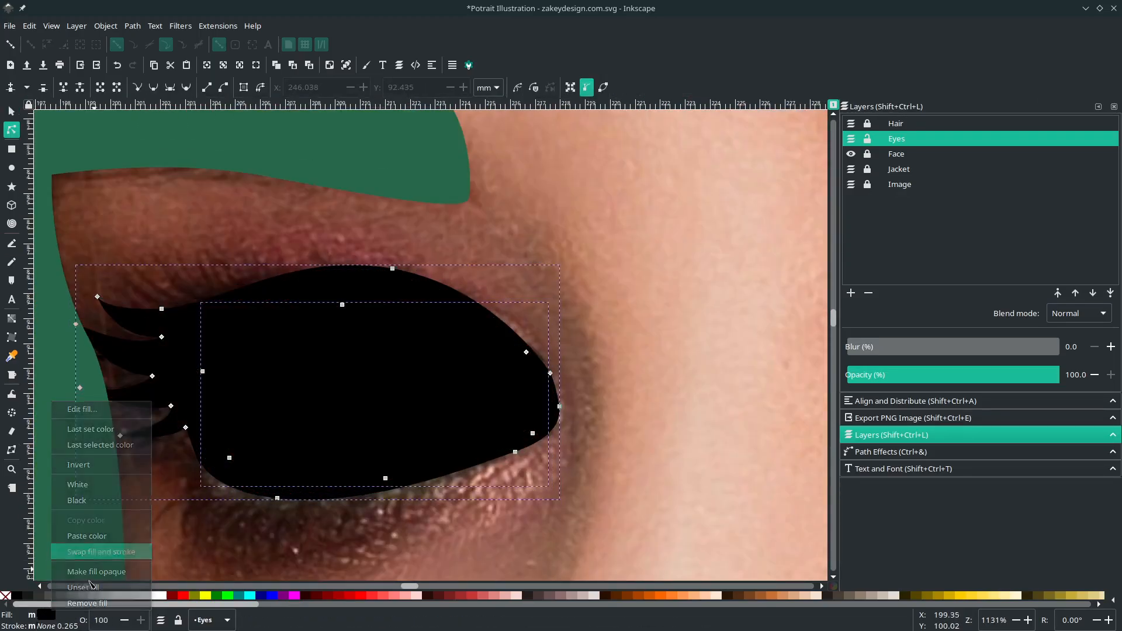
Step: Subtract the eye opening from the eyeliner shape with a path Difference
{"action": "left_click", "coordinate": [133, 26]}
{"action": "left_click", "coordinate": [166, 110]}
{"action": "key", "text": "Escape"}
Step: Draw a circle about 9.7 mm in diameter and position it over the iris of the left-hand eye
{"action": "scroll", "coordinate": [403, 381], "scroll_direction": "down", "scroll_amount": 1}
{"action": "scroll", "coordinate": [403, 381], "scroll_direction": "right", "scroll_amount": 4}
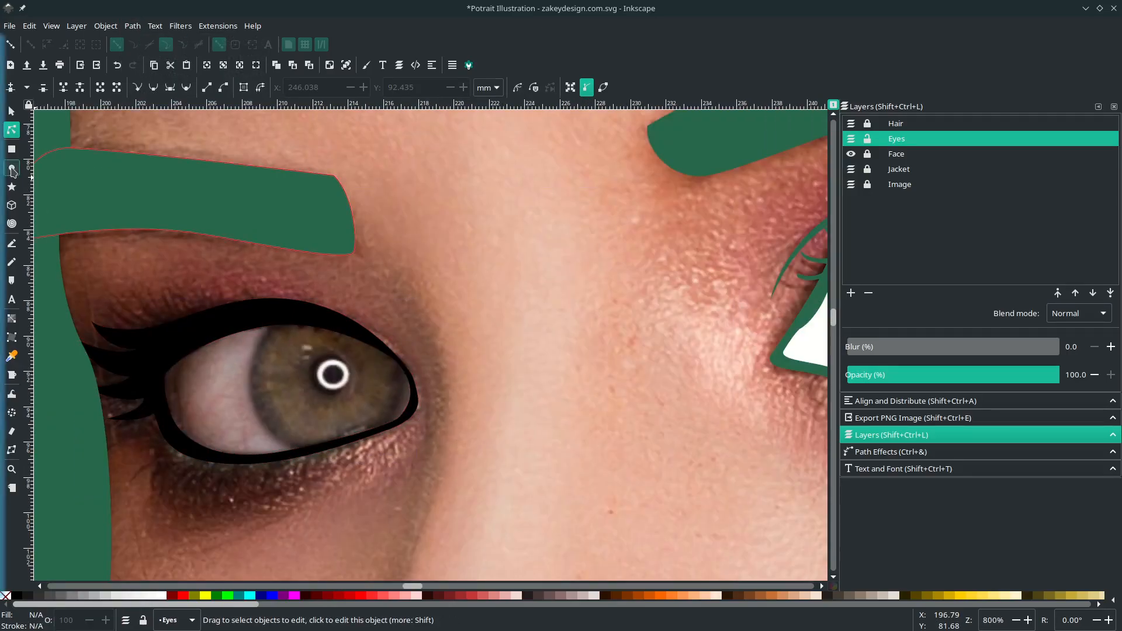
{"action": "left_click", "coordinate": [12, 168]}
{"action": "left_click_drag", "start_coordinate": [249, 293], "coordinate": [420, 472]}
{"action": "key", "text": "s"}
{"action": "left_click_drag", "start_coordinate": [373, 400], "coordinate": [353, 486]}
{"action": "key", "text": "Escape"}
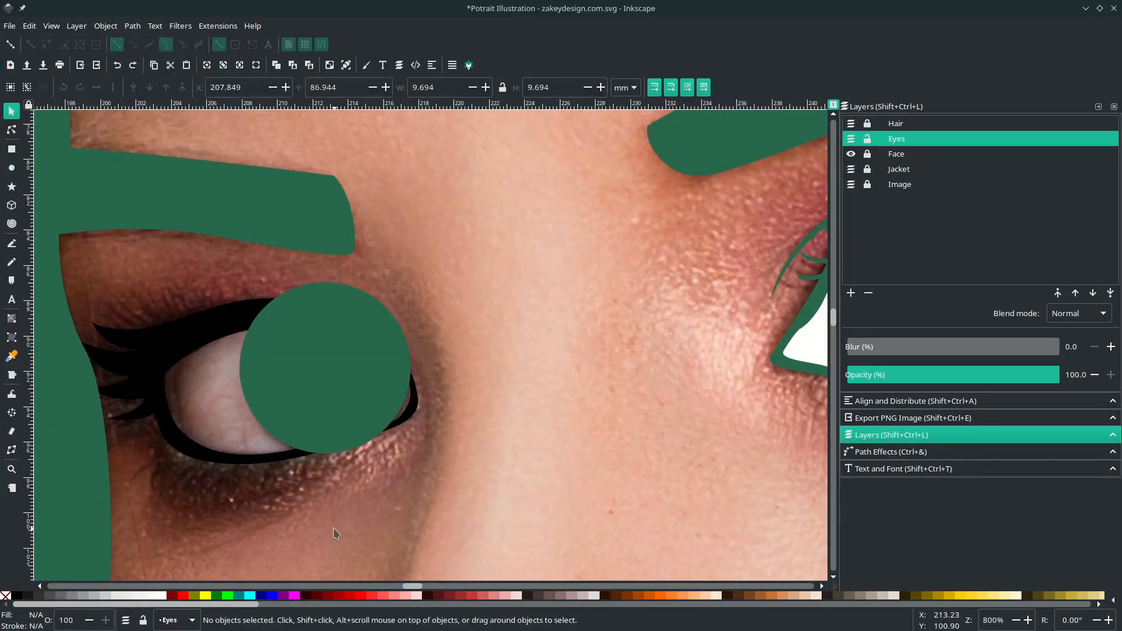
Step: Trace a closed eyeball shape around the opening of the left-hand eye, with its edge running beneath the eyeliner band
{"action": "scroll", "coordinate": [79, 425], "scroll_direction": "up", "scroll_amount": 1}
{"action": "key", "text": "b"}
{"action": "left_click", "coordinate": [189, 343]}
{"action": "left_click_drag", "start_coordinate": [546, 355], "coordinate": [556, 374]}
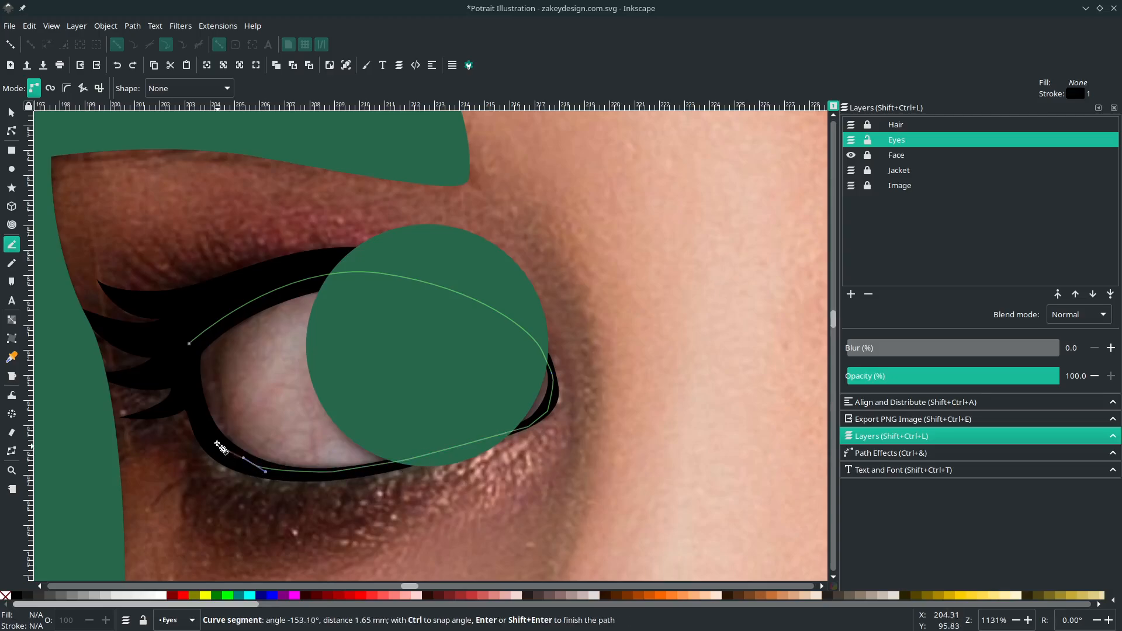
{"action": "left_click_drag", "start_coordinate": [202, 419], "coordinate": [196, 401]}
{"action": "left_click", "coordinate": [189, 343]}
{"action": "key", "text": "d"}
{"action": "left_click", "coordinate": [476, 247]}
{"action": "key", "text": "ctrl+z"}
Step: Make the eyeball shape white without a stroke and send it to the bottom of the layer
{"action": "left_click", "coordinate": [161, 596]}
{"action": "left_click", "coordinate": [6, 595], "text": "shift"}
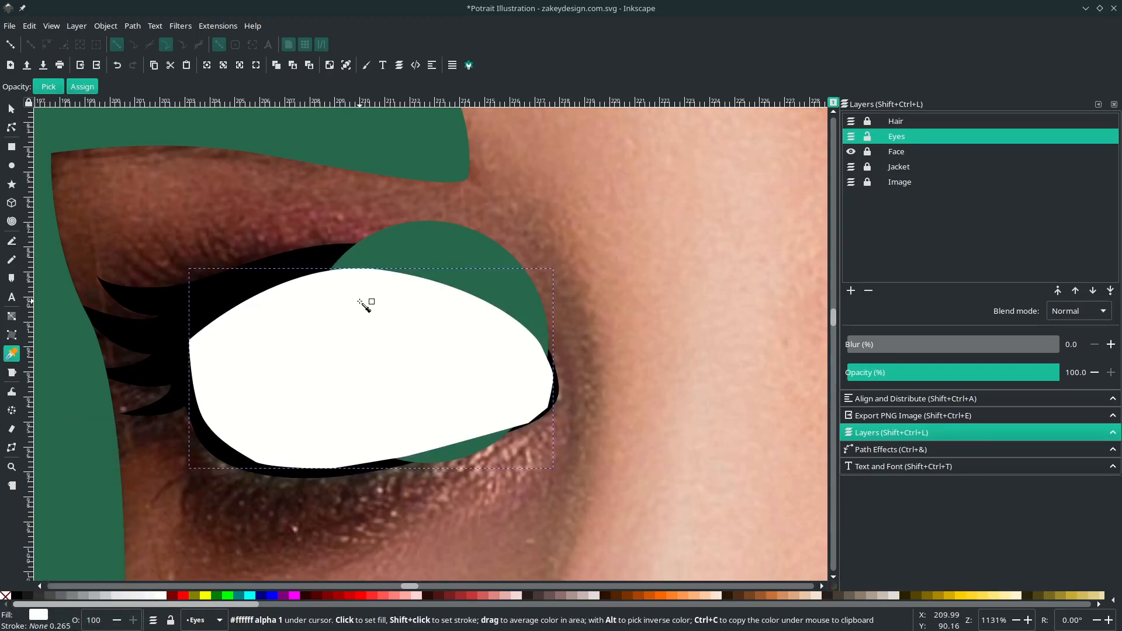
{"action": "key", "text": "s"}
{"action": "left_click", "coordinate": [135, 88]}
Step: Recolor the left-hand eye's eyeliner shape with the dark green
{"action": "left_click", "coordinate": [329, 272]}
{"action": "key", "text": "d"}
{"action": "key", "text": "s"}
Step: Duplicate the white eyeball shape and use the copy to clip the iris circle of the left-hand eye
{"action": "left_click", "coordinate": [281, 357]}
{"action": "key", "text": "ctrl+d"}
{"action": "right_click", "coordinate": [402, 358]}
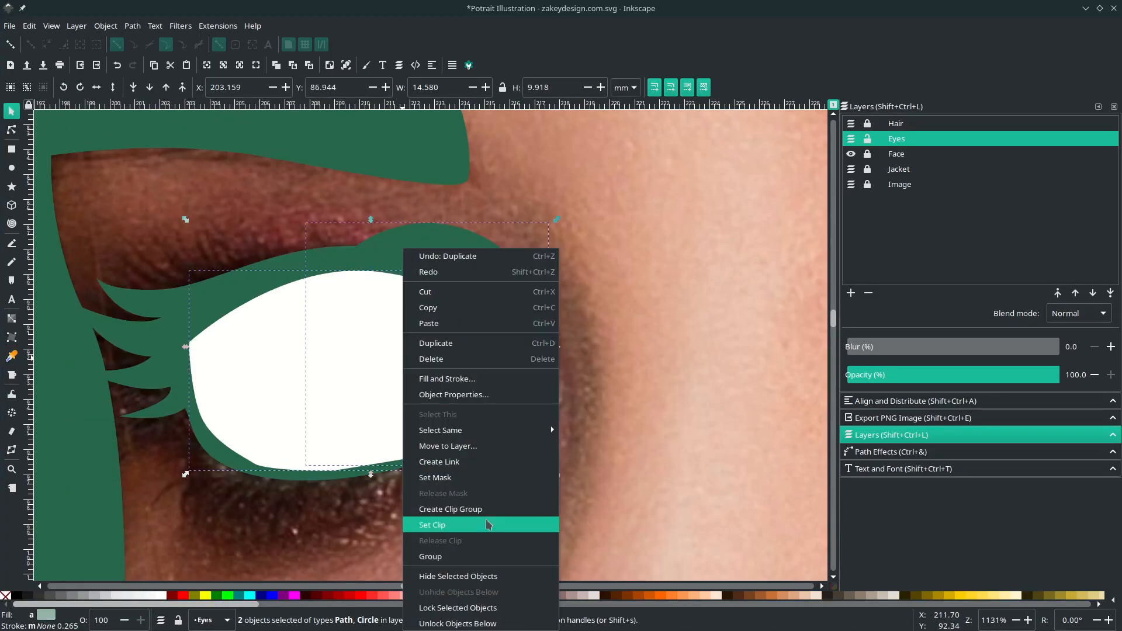
{"action": "left_click", "coordinate": [488, 524]}
{"action": "key", "text": "Escape"}
Step: Trace curved eyelash spikes along the upper lid of the left-hand eye toward the outer corner and close the path
{"action": "key", "text": "b"}
{"action": "scroll", "coordinate": [432, 304], "scroll_direction": "up", "scroll_amount": 1}
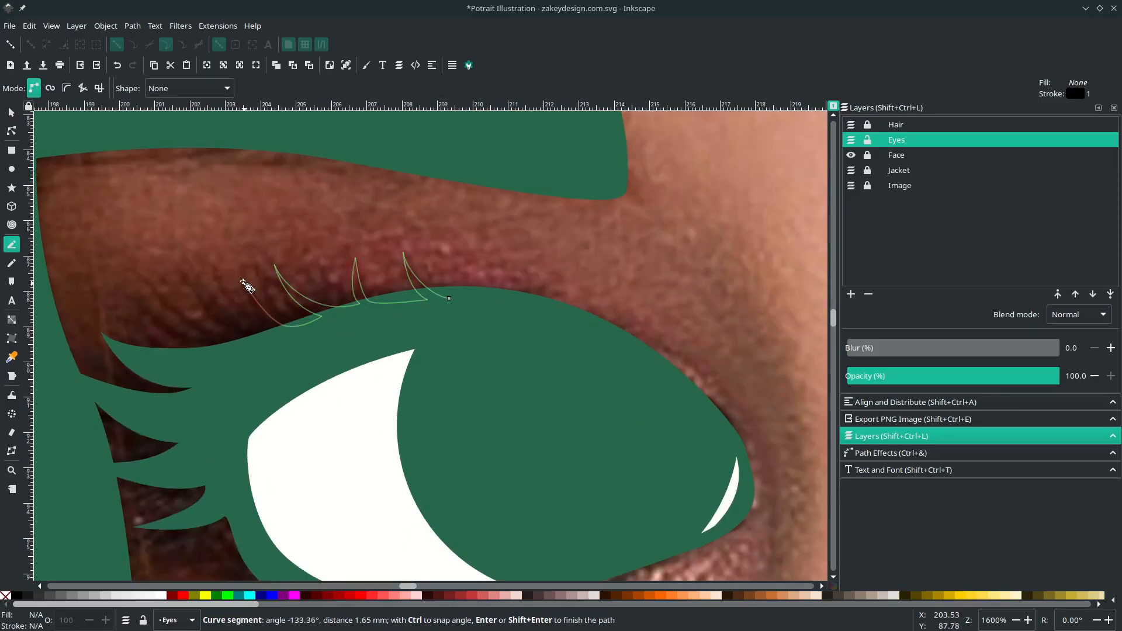
{"action": "left_click", "coordinate": [130, 286]}
{"action": "left_click_drag", "start_coordinate": [218, 352], "coordinate": [255, 358]}
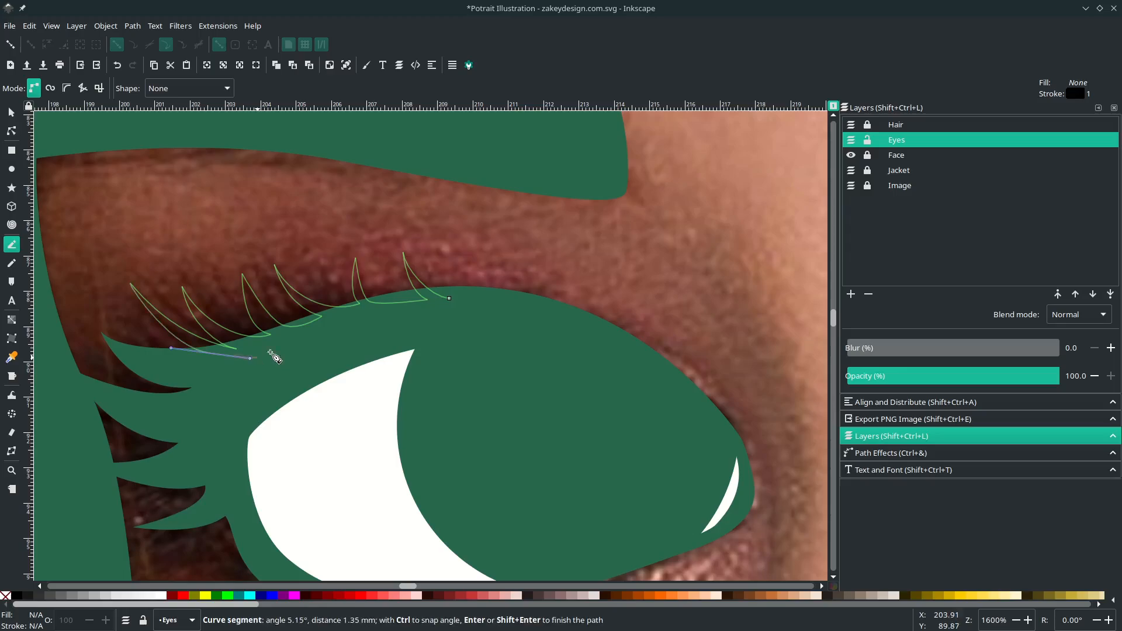
{"action": "left_click", "coordinate": [449, 298]}
Step: Fill the left-hand eye's upper eyelash shape with the dark green and remove its stroke
{"action": "key", "text": "d"}
{"action": "right_click", "coordinate": [36, 626]}
{"action": "left_click", "coordinate": [96, 620]}
Step: Trace a closed path of downward eyelash spikes along the lower lid of the left-hand eye
{"action": "key", "text": "b"}
{"action": "left_click", "coordinate": [482, 293]}
{"action": "left_click_drag", "start_coordinate": [414, 345], "coordinate": [417, 333]}
{"action": "left_click", "coordinate": [441, 298]}
{"action": "left_click_drag", "start_coordinate": [309, 307], "coordinate": [249, 314]}
{"action": "left_click_drag", "start_coordinate": [327, 277], "coordinate": [253, 300]}
{"action": "left_click_drag", "start_coordinate": [208, 367], "coordinate": [192, 285]}
{"action": "left_click", "coordinate": [235, 274]}
{"action": "left_click_drag", "start_coordinate": [326, 300], "coordinate": [371, 305]}
{"action": "left_click", "coordinate": [481, 293]}
Step: Fill the left-hand eye's lower eyelash shape with the dark green and remove its stroke
{"action": "key", "text": "d"}
{"action": "right_click", "coordinate": [36, 626]}
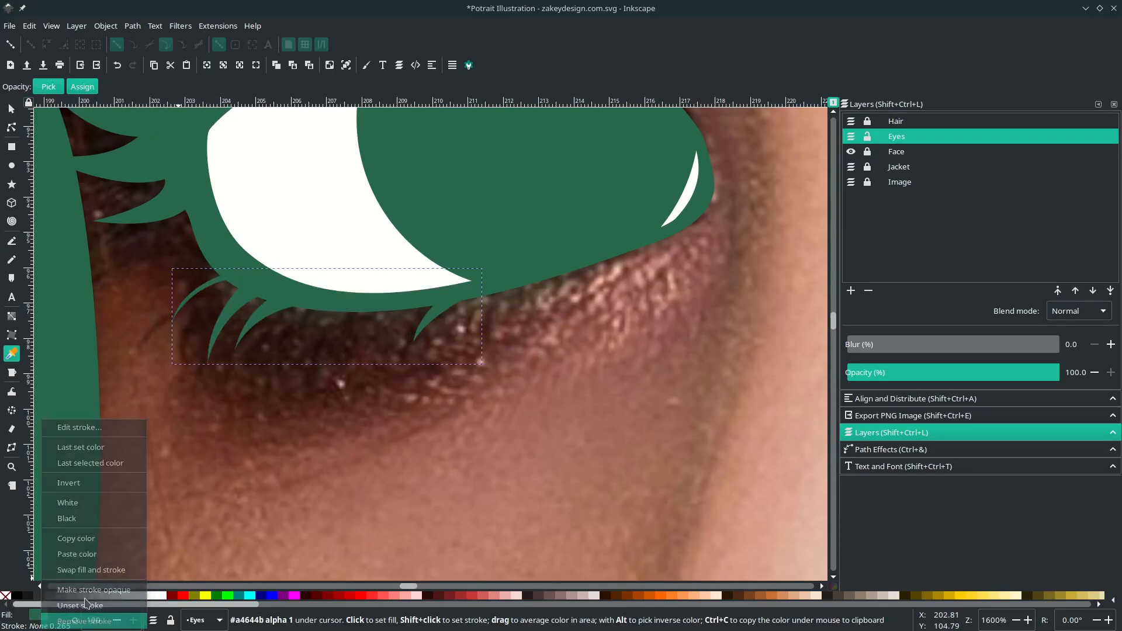
{"action": "left_click", "coordinate": [94, 620]}
{"action": "key", "text": "s"}
Step: Start a lower eyelash path on the right-hand eye, drawing downward spikes from the inner part of the lid to the middle
{"action": "scroll", "coordinate": [387, 406], "scroll_direction": "up", "scroll_amount": 1}
{"action": "key", "text": "b"}
{"action": "scroll", "coordinate": [221, 320], "scroll_direction": "up", "scroll_amount": 1}
{"action": "left_click", "coordinate": [236, 253]}
{"action": "left_click", "coordinate": [356, 276]}
{"action": "left_click", "coordinate": [342, 354]}
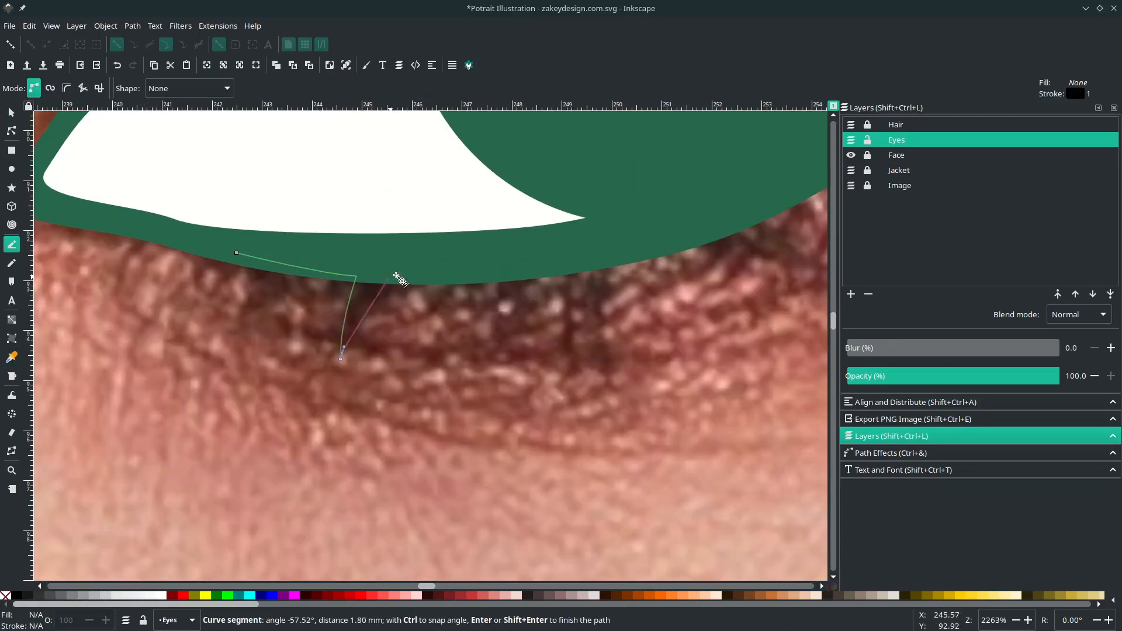
{"action": "left_click_drag", "start_coordinate": [412, 271], "coordinate": [441, 266]}
{"action": "left_click", "coordinate": [565, 252]}
Step: Add further spikes toward the outer part of the right-hand eye's lower lid and close the eyelash path
{"action": "scroll", "coordinate": [627, 238], "scroll_direction": "down", "scroll_amount": 2}
{"action": "scroll", "coordinate": [810, 172], "scroll_direction": "up", "scroll_amount": 2}
{"action": "left_click_drag", "start_coordinate": [557, 281], "coordinate": [672, 207]}
{"action": "left_click", "coordinate": [572, 344]}
{"action": "scroll", "coordinate": [672, 257], "scroll_direction": "down", "scroll_amount": 2}
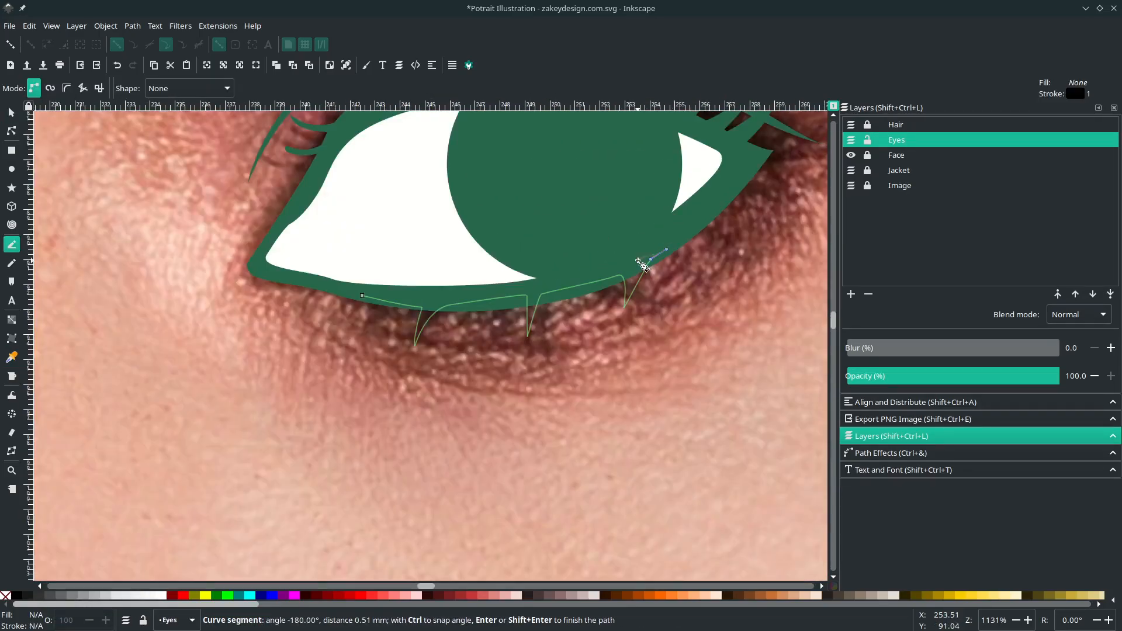
{"action": "scroll", "coordinate": [649, 253], "scroll_direction": "up", "scroll_amount": 1}
{"action": "left_click_drag", "start_coordinate": [396, 310], "coordinate": [328, 306]}
{"action": "left_click", "coordinate": [249, 310]}
Step: Fill the right-hand eye's lower eyelash shape with the dark green and remove its stroke
{"action": "key", "text": "d"}
{"action": "right_click", "coordinate": [36, 626]}
{"action": "left_click", "coordinate": [94, 619]}
{"action": "key", "text": "s"}
Step: Hide the Image layer and review the vector artwork on its own
{"action": "scroll", "coordinate": [403, 424], "scroll_direction": "down", "scroll_amount": 3}
{"action": "scroll", "coordinate": [380, 329], "scroll_direction": "down", "scroll_amount": 4}
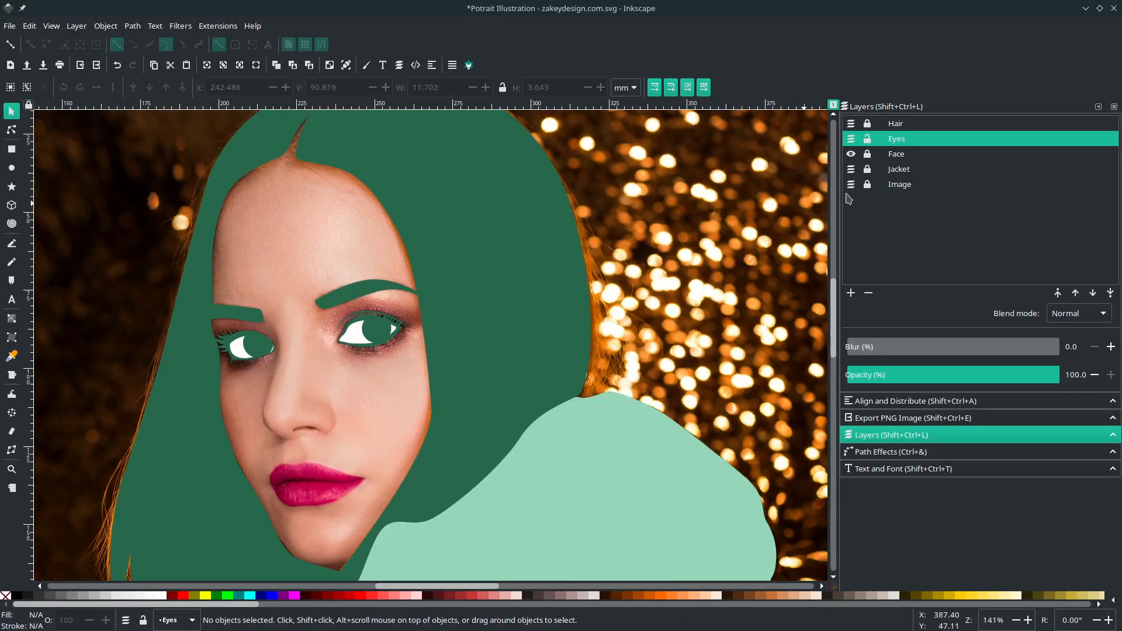
{"action": "left_click", "coordinate": [851, 185]}
{"action": "scroll", "coordinate": [568, 307], "scroll_direction": "down", "scroll_amount": 2}
{"action": "scroll", "coordinate": [569, 308], "scroll_direction": "right", "scroll_amount": 2}
{"action": "scroll", "coordinate": [569, 307], "scroll_direction": "up", "scroll_amount": 1}
{"action": "scroll", "coordinate": [570, 310], "scroll_direction": "down", "scroll_amount": 1}
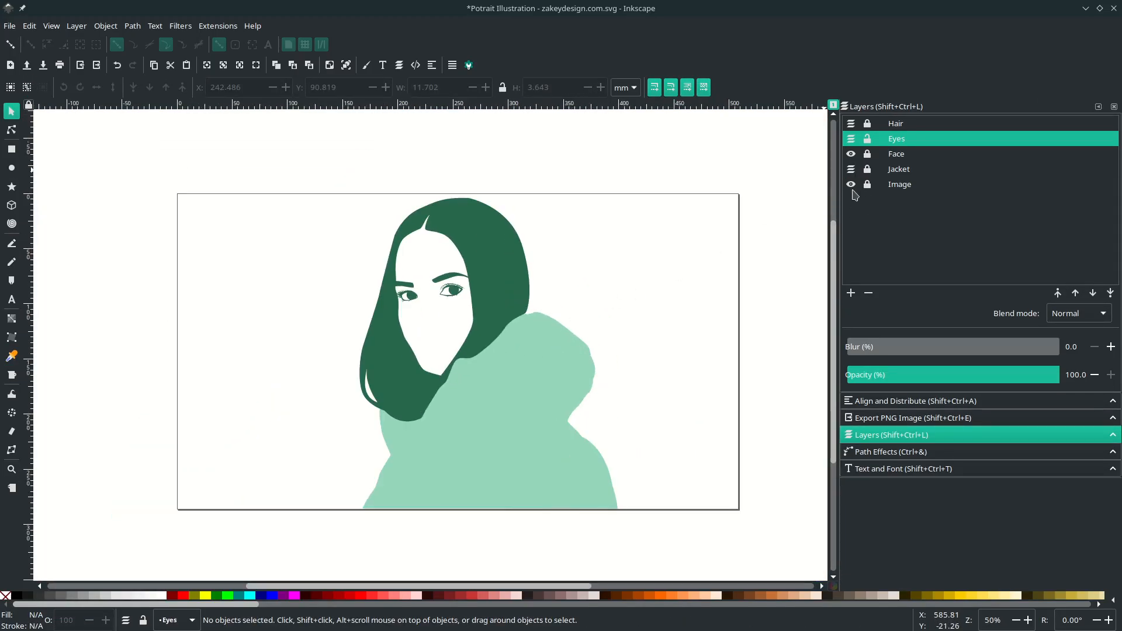
Step: Show the Image layer again and save the document
{"action": "left_click", "coordinate": [851, 185]}
{"action": "scroll", "coordinate": [408, 326], "scroll_direction": "right", "scroll_amount": 1}
{"action": "key", "text": "ctrl+s"}
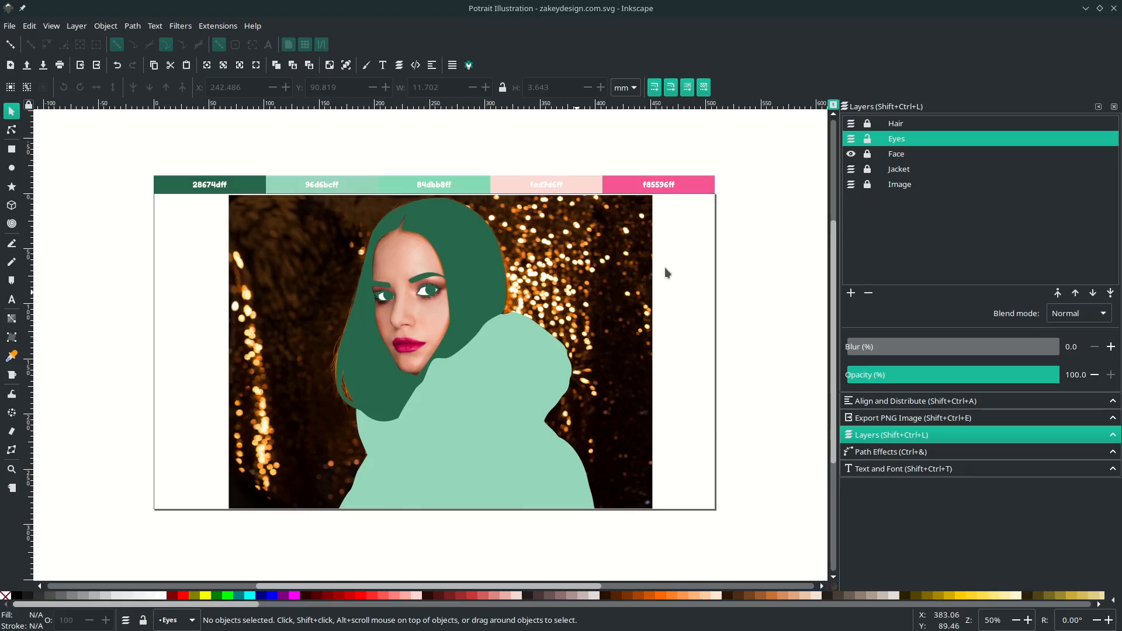
Step: Add a layer named Nose above the current Eyes layer
{"action": "left_click", "coordinate": [852, 293]}
{"action": "type", "text": "N"}
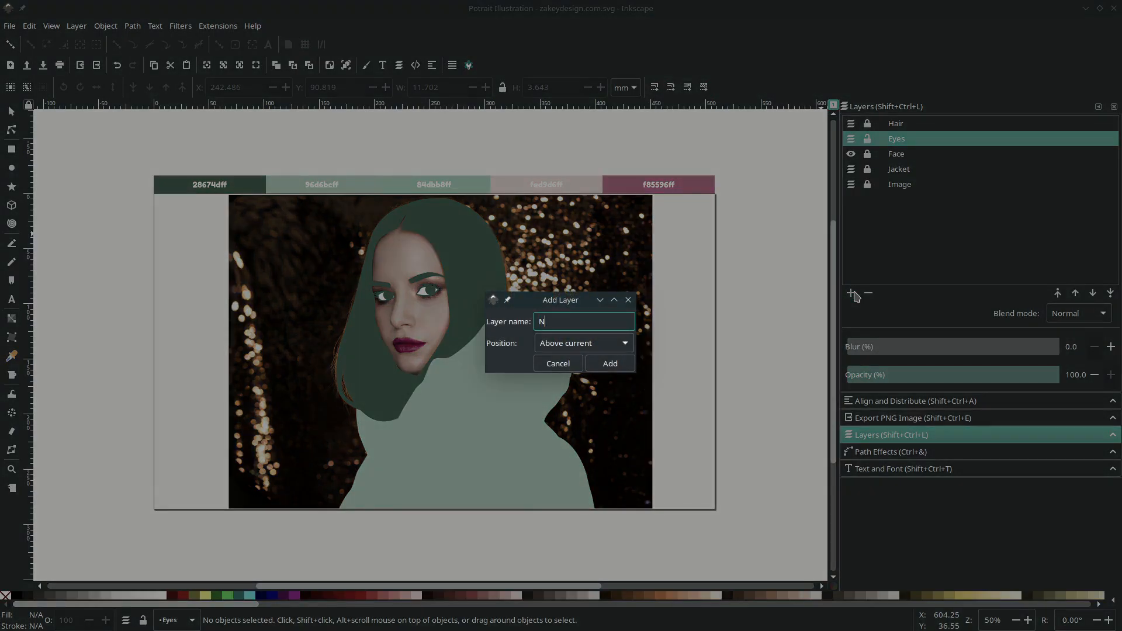
{"action": "type", "text": "ose"}
{"action": "left_click", "coordinate": [610, 363]}
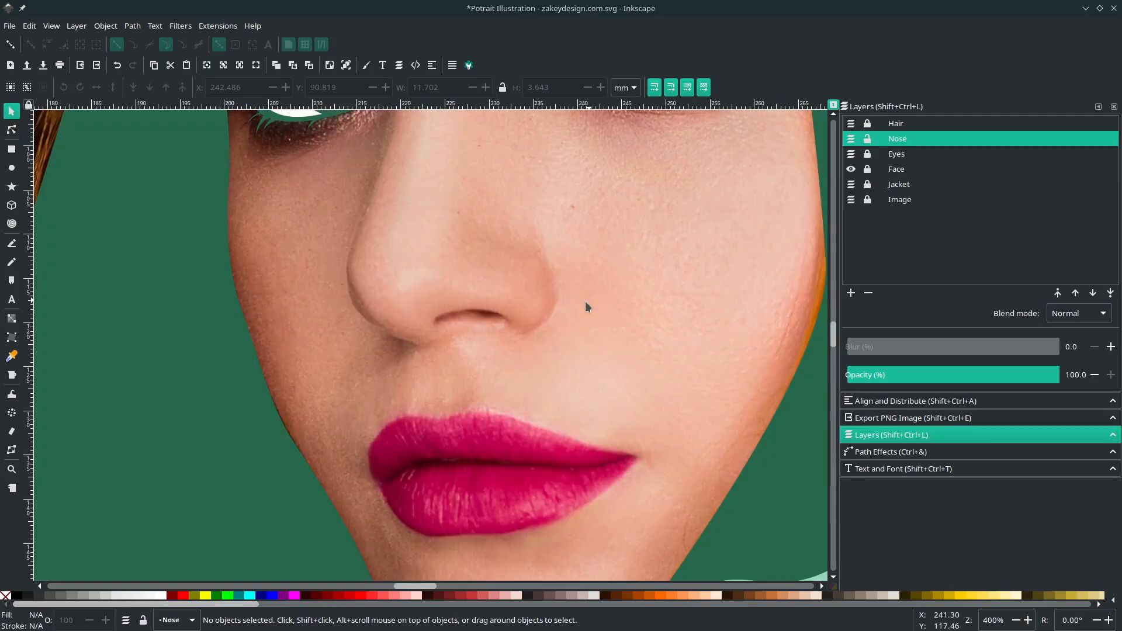
{"action": "key", "text": "b"}
{"action": "scroll", "coordinate": [481, 321], "scroll_direction": "up", "scroll_amount": 3}
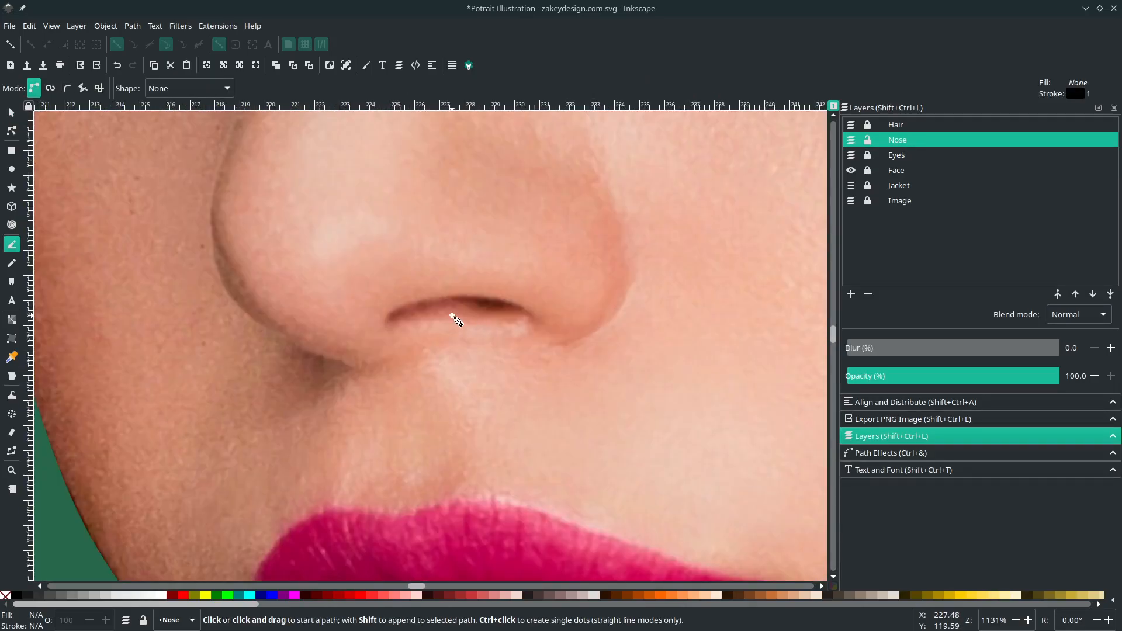
{"action": "scroll", "coordinate": [406, 310], "scroll_direction": "right", "scroll_amount": 2}
{"action": "left_click", "coordinate": [322, 312]}
{"action": "left_click_drag", "start_coordinate": [526, 318], "coordinate": [509, 341]}
{"action": "key", "text": "Escape"}
Step: Trace the visible nostril as a closed, thin curved shape
{"action": "left_click", "coordinate": [318, 319]}
{"action": "mouse_move", "coordinate": [460, 292]}
{"action": "left_mouse_down"}
{"action": "mouse_move", "coordinate": [516, 303]}
{"action": "mouse_move", "coordinate": [492, 336]}
{"action": "left_mouse_up"}
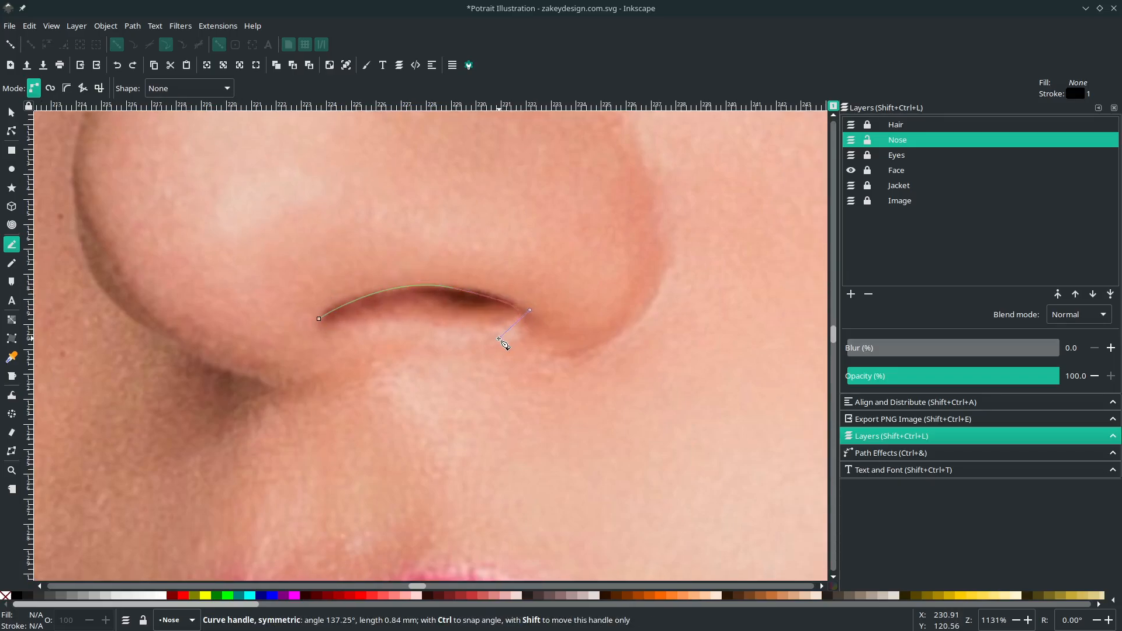
{"action": "left_click_drag", "start_coordinate": [318, 319], "coordinate": [220, 352]}
Step: Fill the nostril shape with the hair's dark green #28674d and remove its stroke
{"action": "scroll", "coordinate": [373, 318], "scroll_direction": "down", "scroll_amount": 3}
{"action": "scroll", "coordinate": [398, 315], "scroll_direction": "left", "scroll_amount": 2}
{"action": "scroll", "coordinate": [417, 287], "scroll_direction": "down", "scroll_amount": 2}
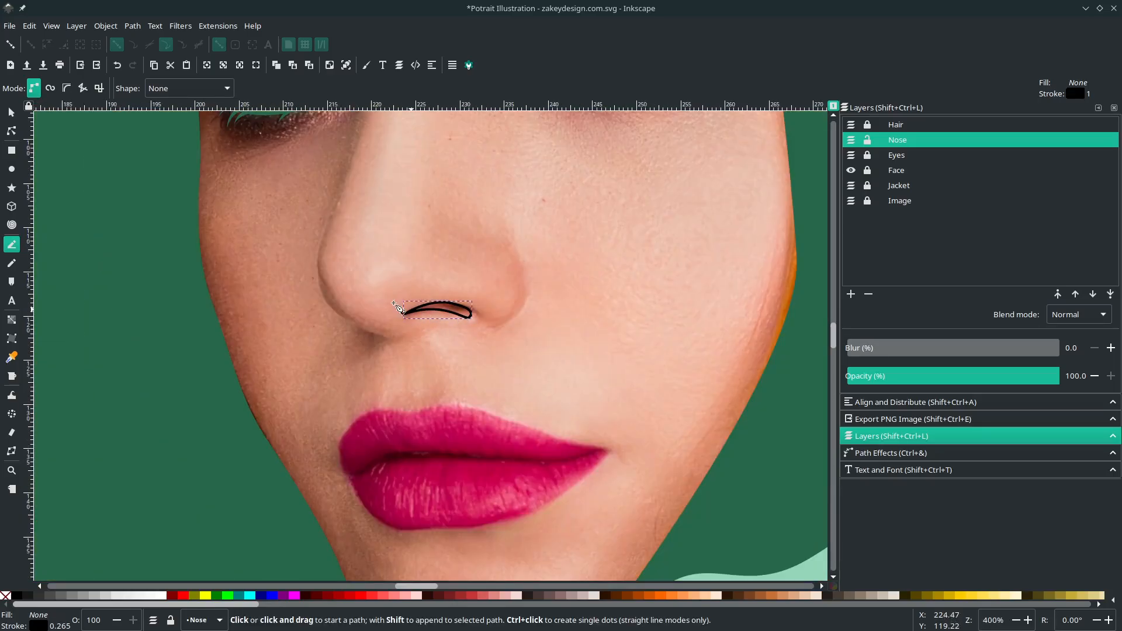
{"action": "key", "text": "d"}
{"action": "left_click", "coordinate": [296, 288]}
{"action": "scroll", "coordinate": [491, 370], "scroll_direction": "up", "scroll_amount": 1}
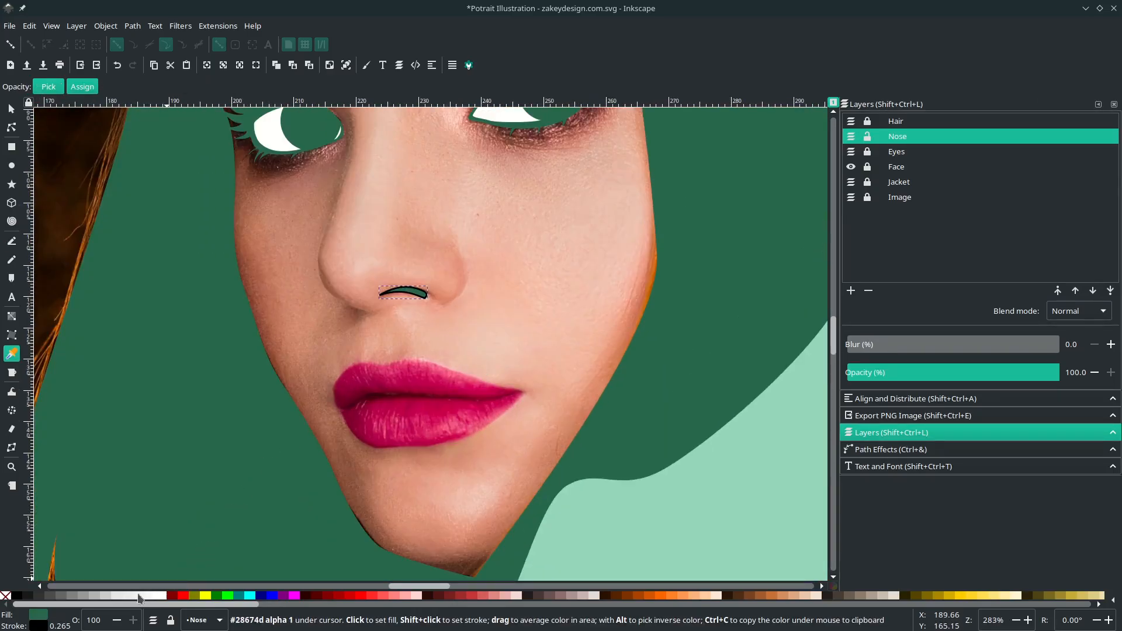
{"action": "right_click", "coordinate": [38, 626]}
{"action": "left_click", "coordinate": [76, 609]}
Step: Trace a closed thin crescent along the outer edge of the nose wing beside the nostril
{"action": "scroll", "coordinate": [410, 315], "scroll_direction": "up", "scroll_amount": 2}
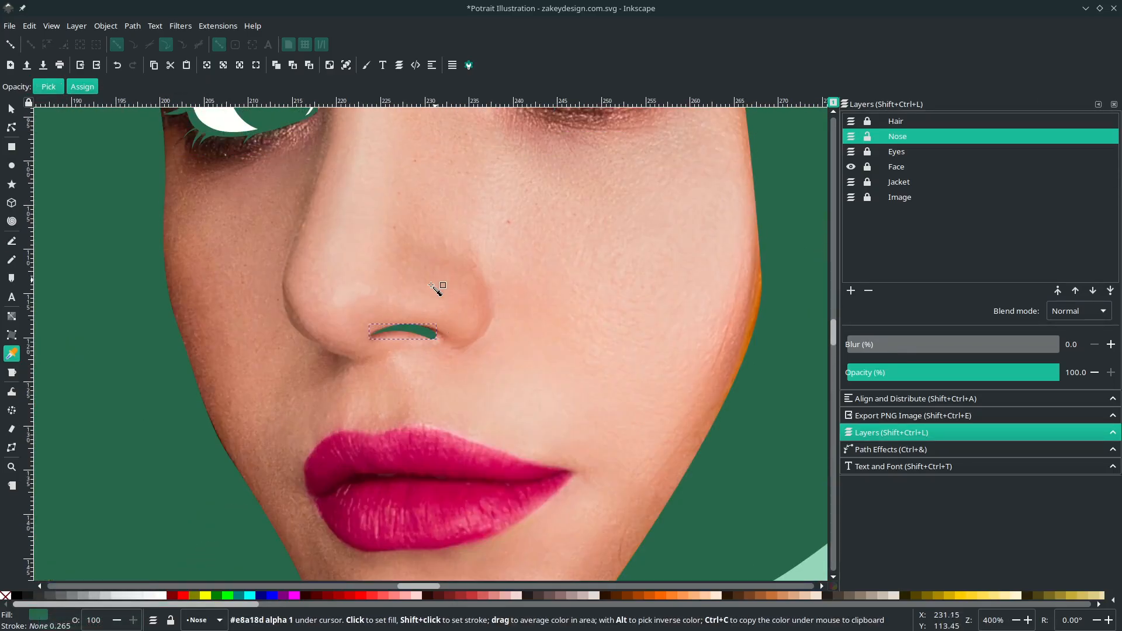
{"action": "key", "text": "b"}
{"action": "scroll", "coordinate": [501, 346], "scroll_direction": "up", "scroll_amount": 1}
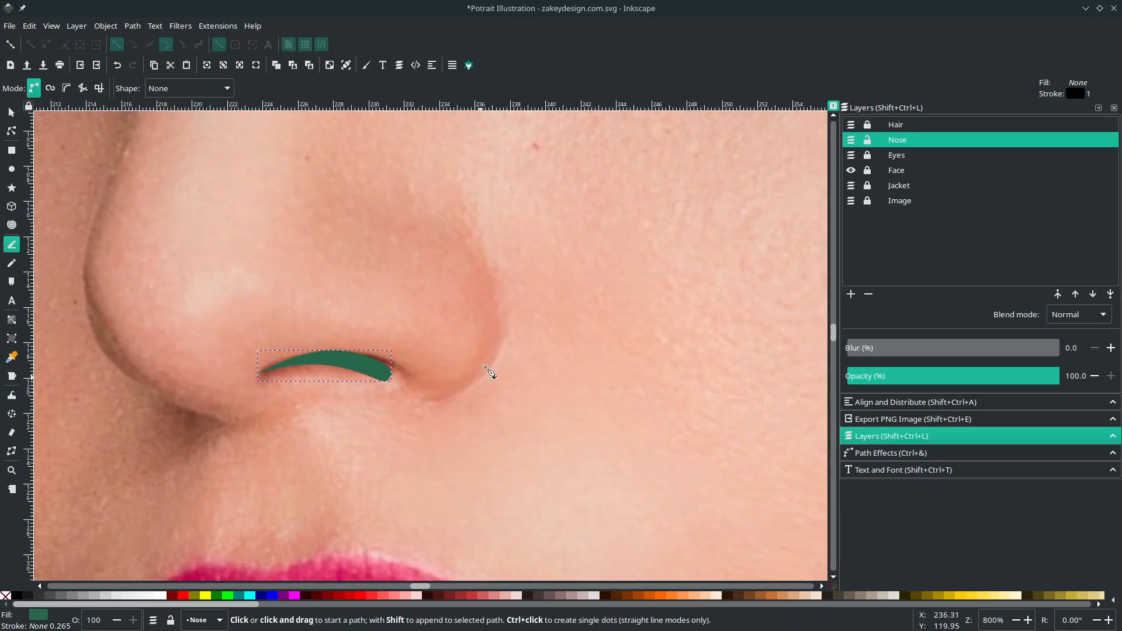
{"action": "left_click", "coordinate": [420, 398]}
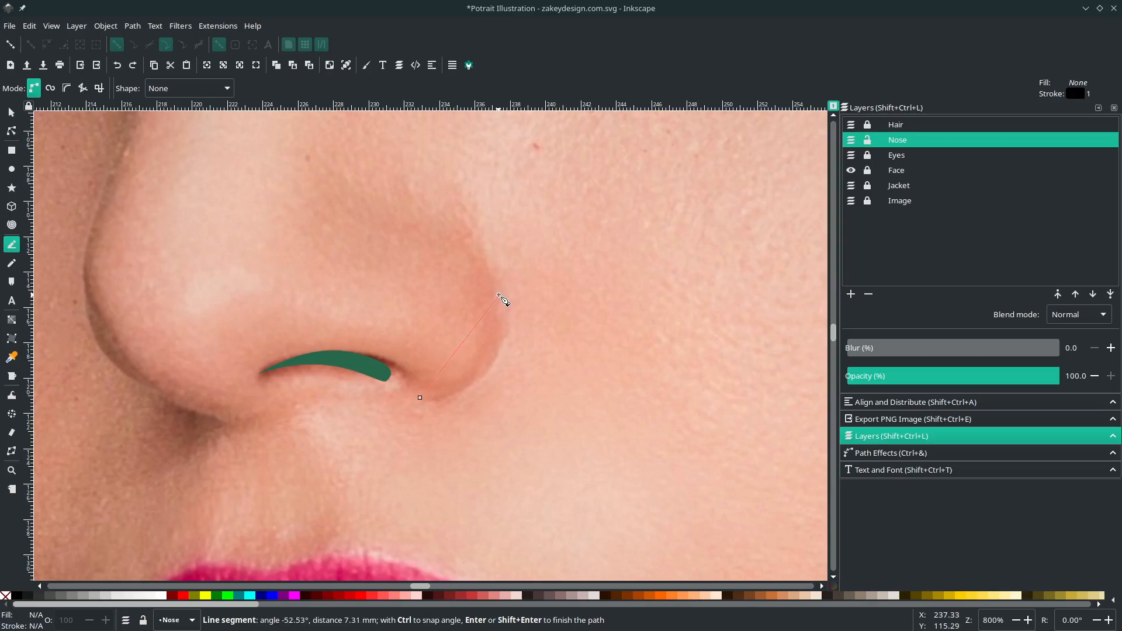
{"action": "left_click_drag", "start_coordinate": [500, 328], "coordinate": [523, 376]}
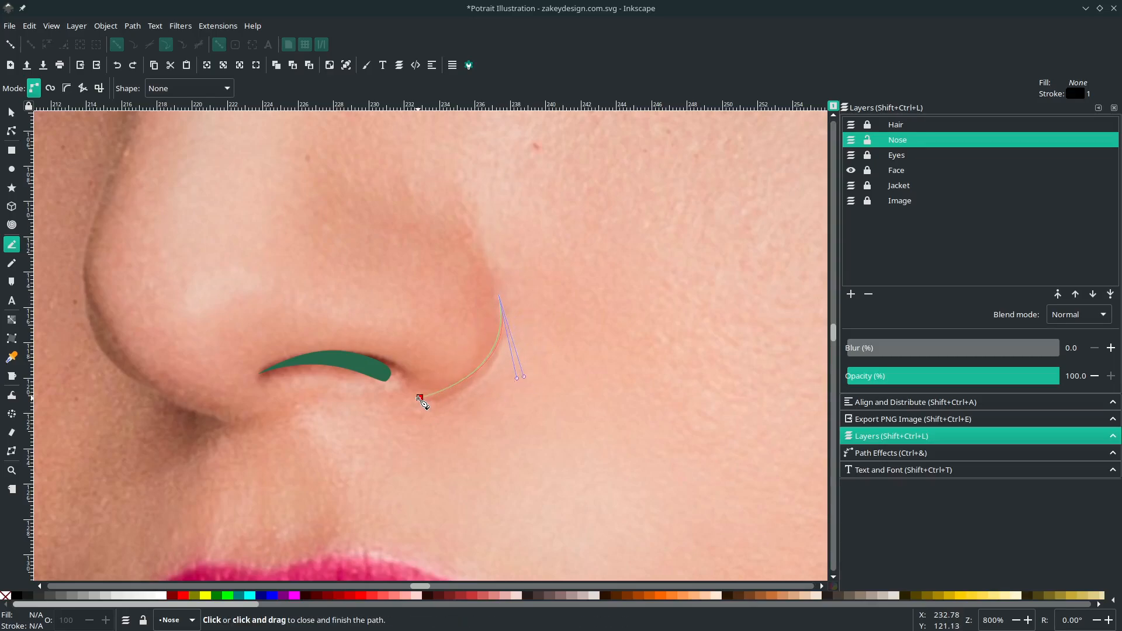
{"action": "left_click_drag", "start_coordinate": [420, 398], "coordinate": [383, 386]}
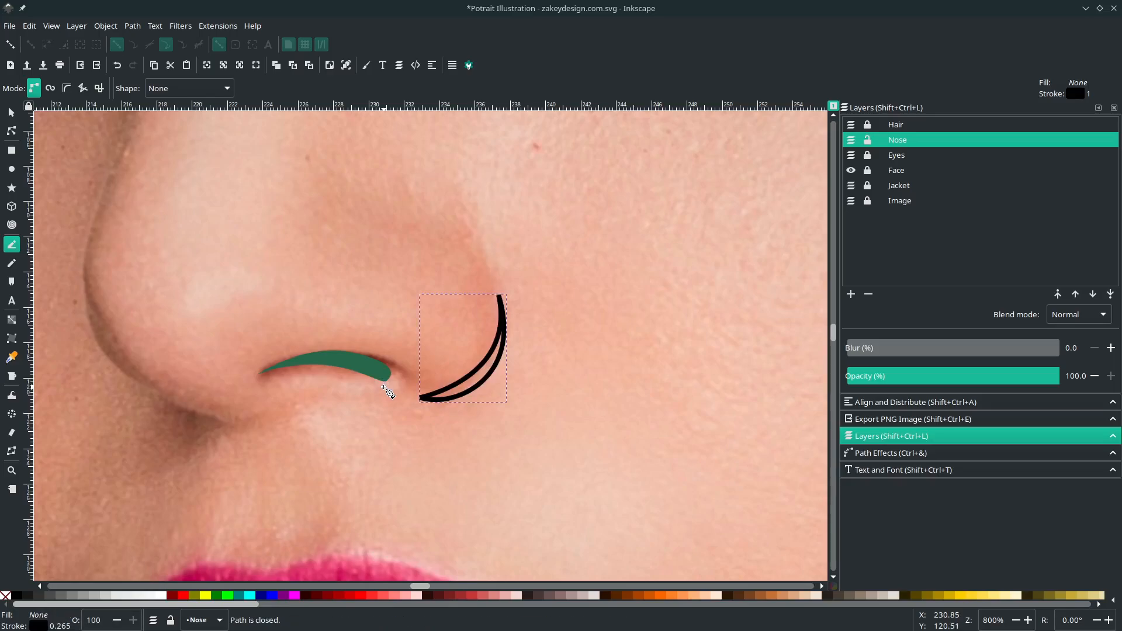
Step: Fill the crescent along the nose wing with the dark green #28674d and remove its stroke
{"action": "key", "text": "d"}
{"action": "left_click", "coordinate": [350, 360]}
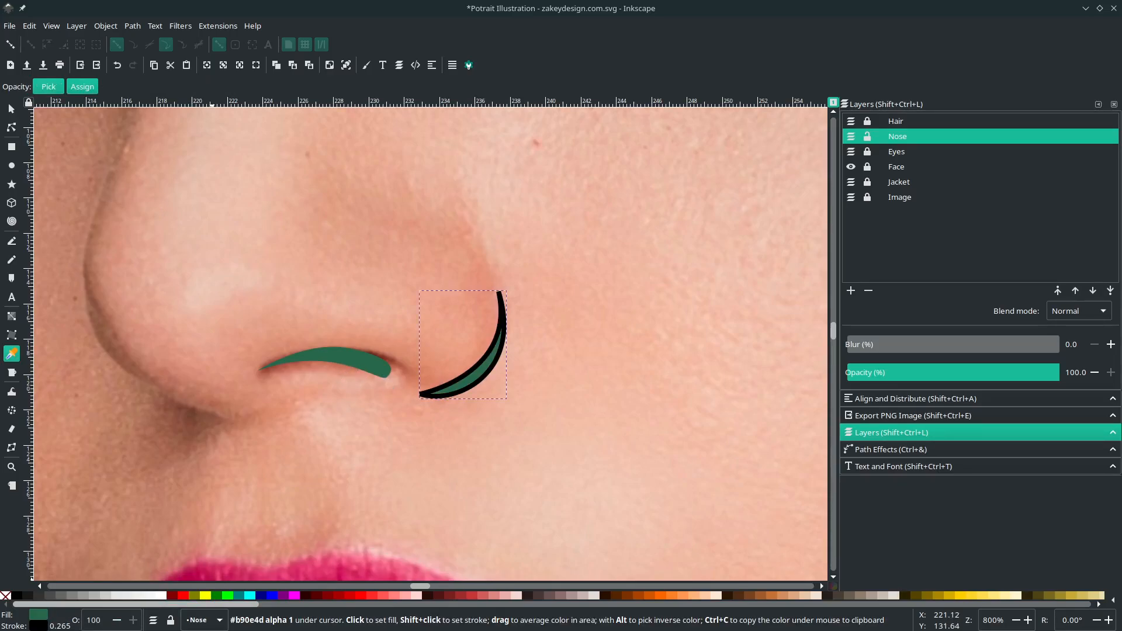
{"action": "right_click", "coordinate": [38, 626]}
{"action": "left_click", "coordinate": [68, 623]}
{"action": "left_click_drag", "start_coordinate": [218, 488], "coordinate": [378, 465]}
{"action": "key", "text": "s"}
{"action": "key", "text": "Escape"}
{"action": "scroll", "coordinate": [378, 465], "scroll_direction": "down", "scroll_amount": 1}
{"action": "scroll", "coordinate": [347, 389], "scroll_direction": "up", "scroll_amount": 1}
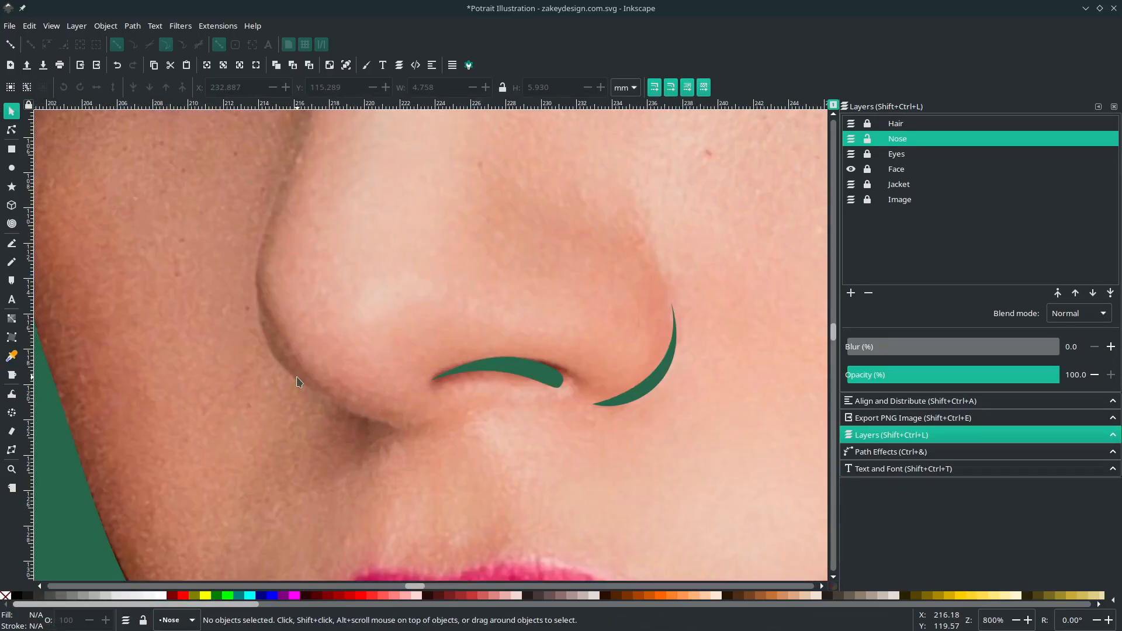
Step: Trace a closed thin crescent along the far outer edge of the nose tip, opposite the nose wing crescent
{"action": "key", "text": "b"}
{"action": "left_click", "coordinate": [262, 315]}
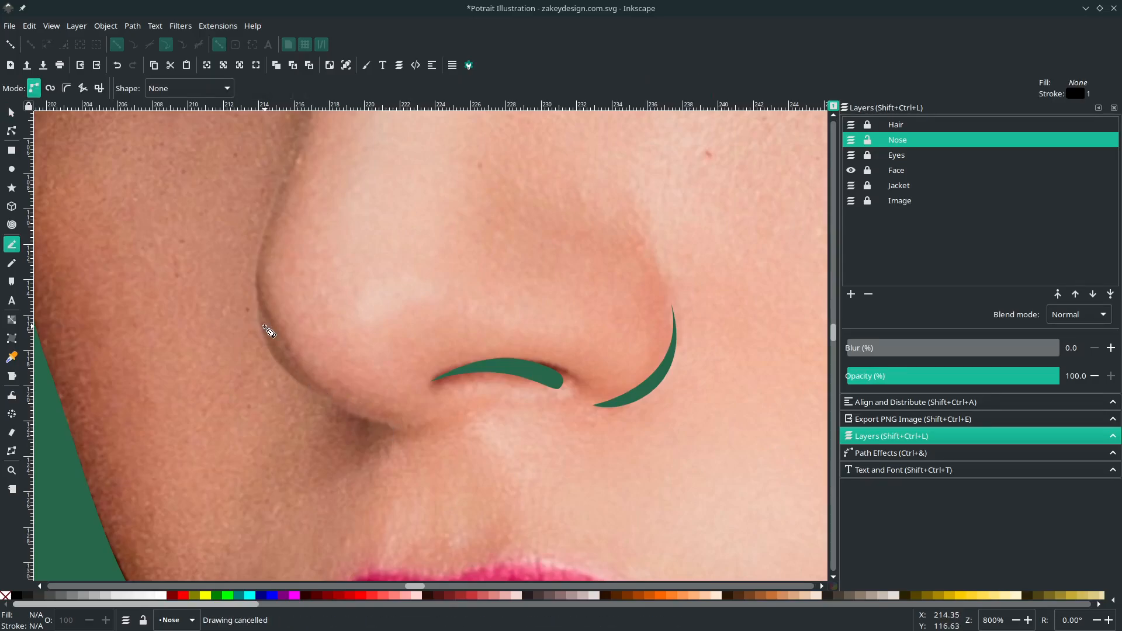
{"action": "left_click_drag", "start_coordinate": [332, 398], "coordinate": [377, 411]}
{"action": "key", "text": "shift+l"}
{"action": "left_click_drag", "start_coordinate": [261, 314], "coordinate": [260, 315]}
{"action": "scroll", "coordinate": [321, 348], "scroll_direction": "down", "scroll_amount": 1}
Step: Give the nose tip crescent the nostril's dark green #28674d as fill and no stroke
{"action": "key", "text": "d"}
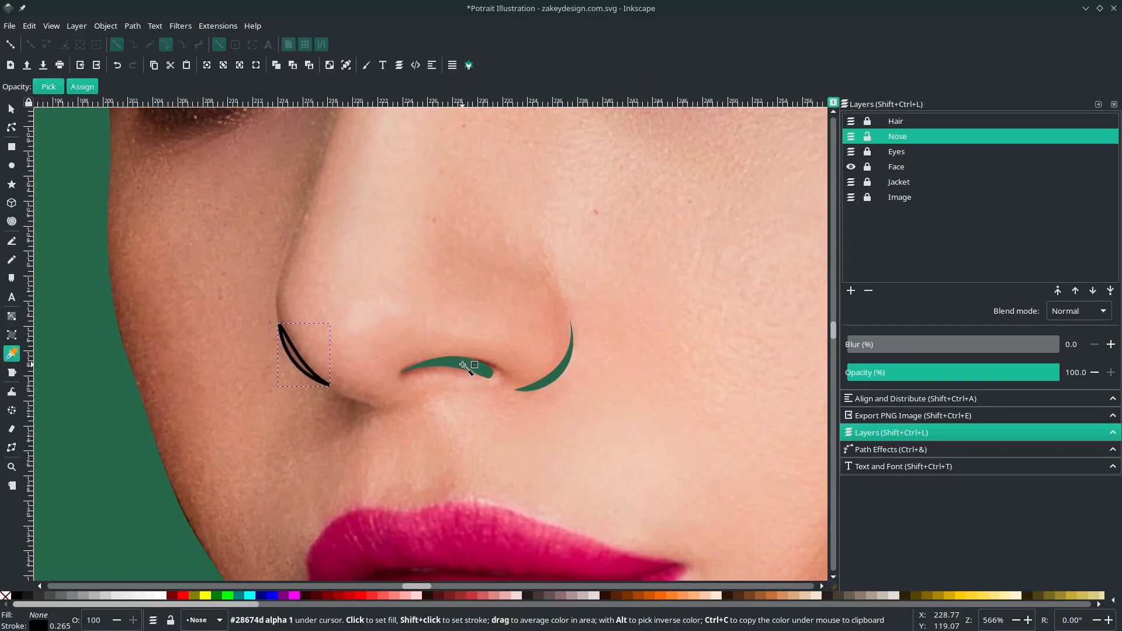
{"action": "right_click", "coordinate": [35, 626]}
{"action": "left_click", "coordinate": [63, 621]}
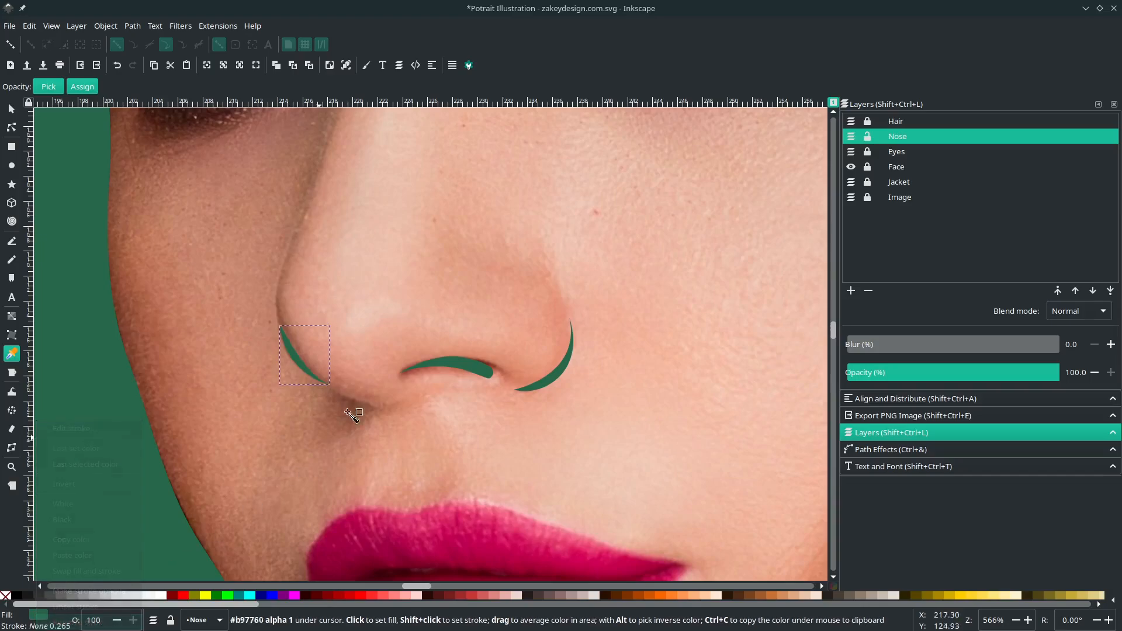
{"action": "scroll", "coordinate": [402, 375], "scroll_direction": "down", "scroll_amount": 1}
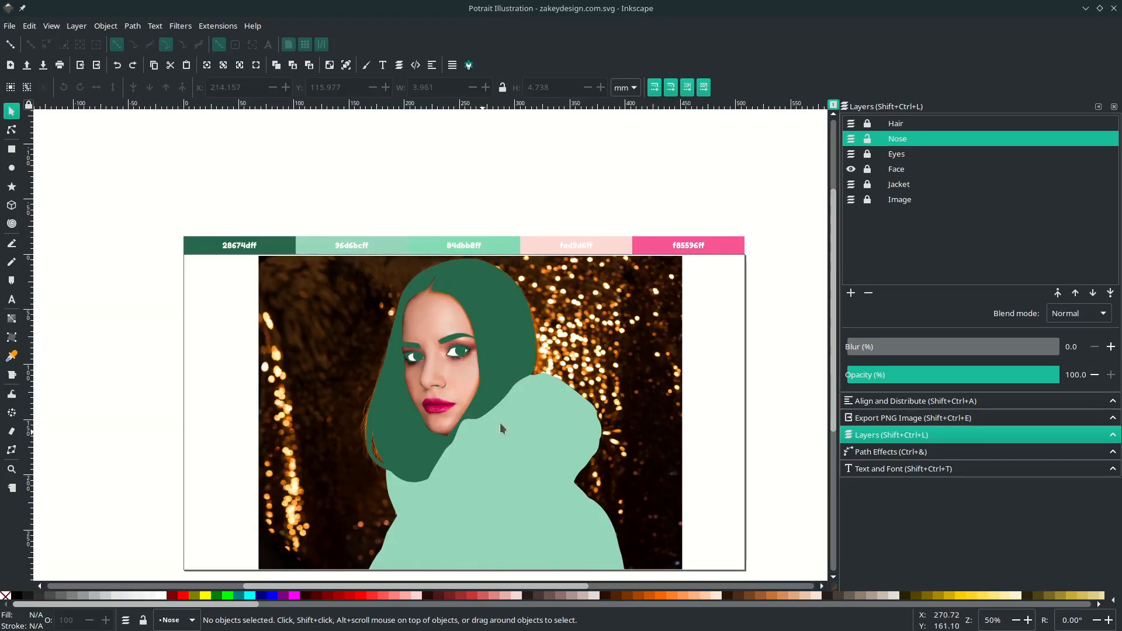
Step: Add a layer named Lips above the current Nose layer and lock the Nose layer
{"action": "left_click", "coordinate": [851, 294]}
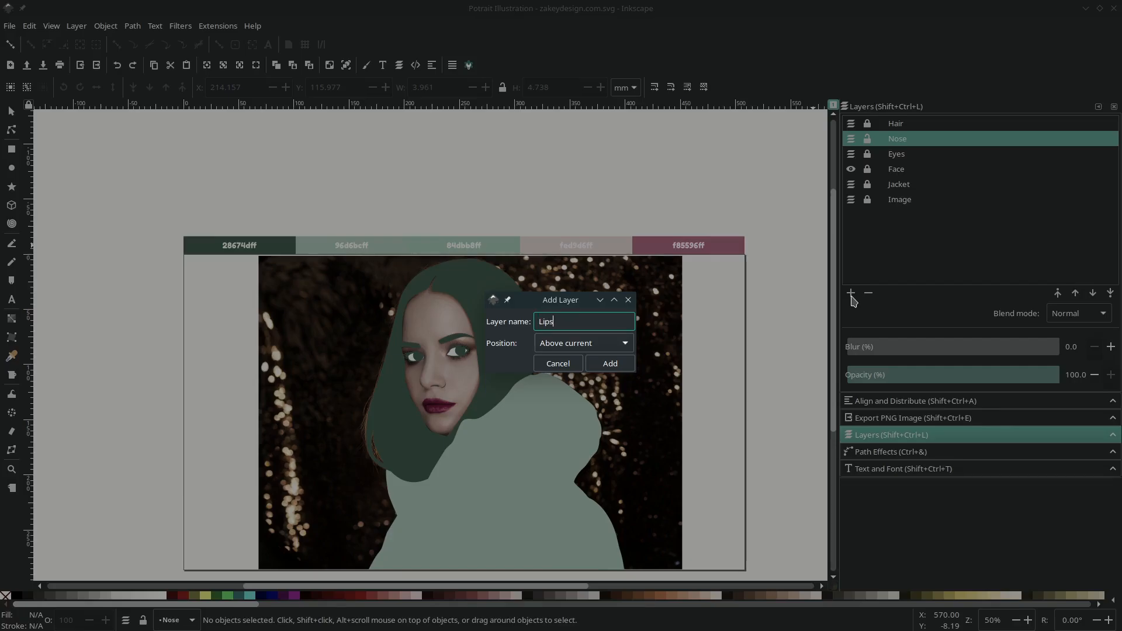
{"action": "key", "text": "Return"}
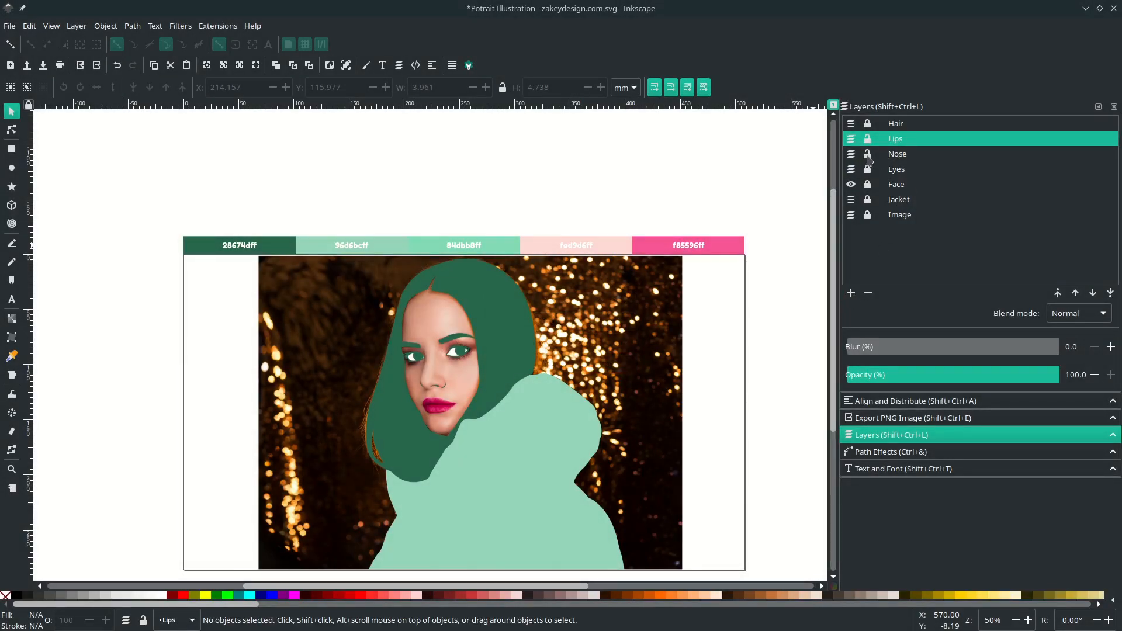
Step: Trace the upper lip's top contour as a smooth curve from one mouth corner over the cupid's bow to the other
{"action": "scroll", "coordinate": [440, 401], "scroll_direction": "up", "scroll_amount": 8}
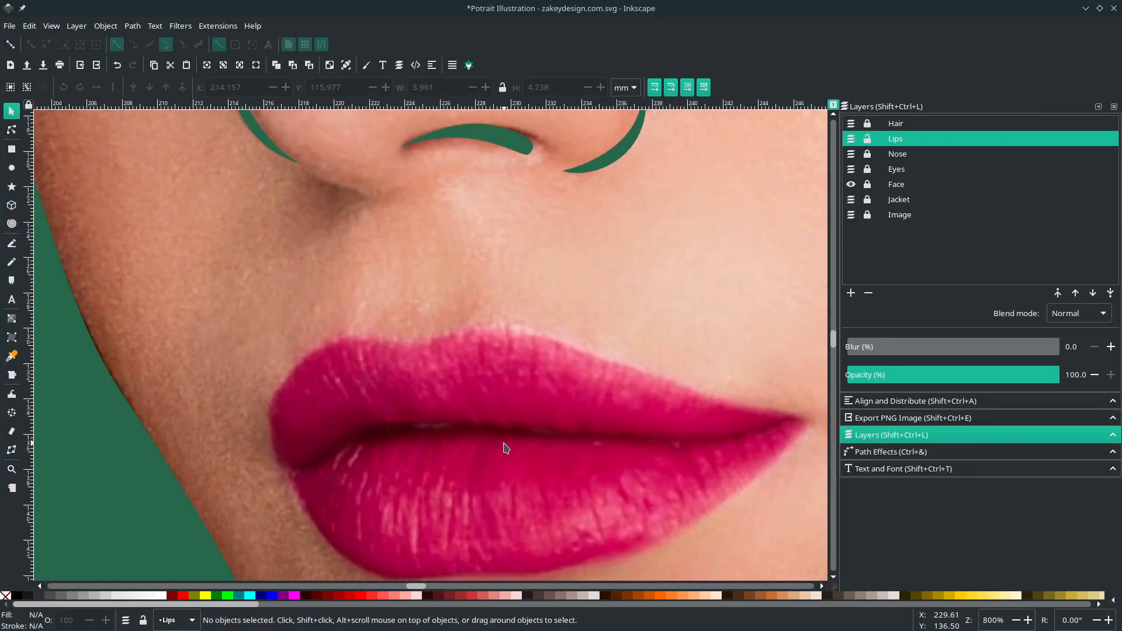
{"action": "key", "text": "b"}
{"action": "left_click", "coordinate": [280, 469]}
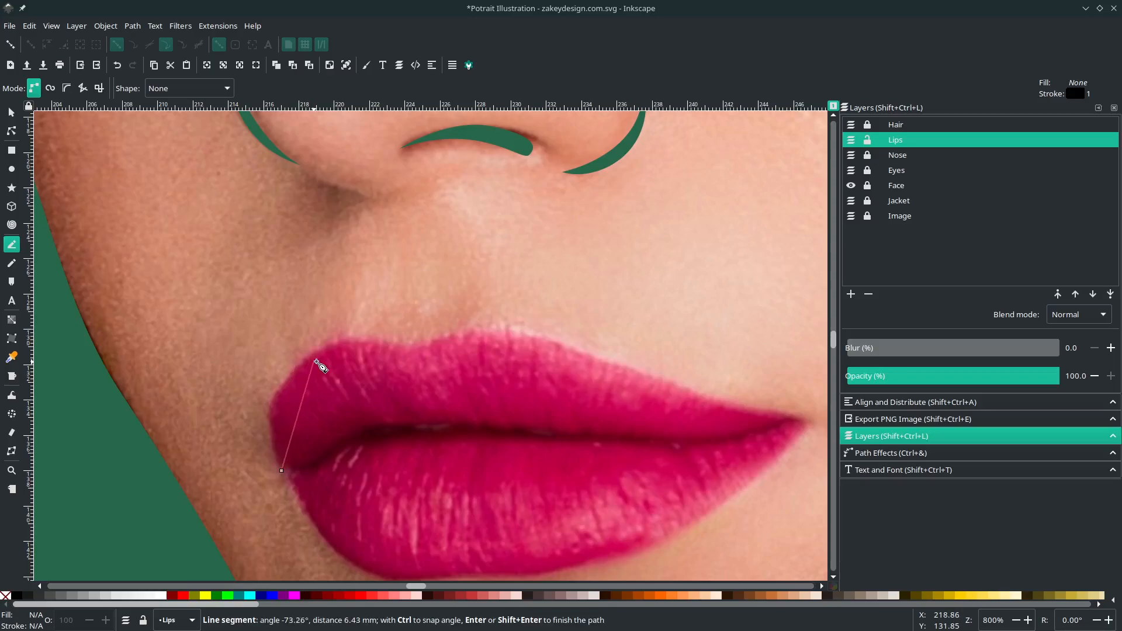
{"action": "left_click_drag", "start_coordinate": [307, 365], "coordinate": [356, 331]}
{"action": "left_click_drag", "start_coordinate": [427, 344], "coordinate": [471, 330]}
{"action": "left_click_drag", "start_coordinate": [555, 340], "coordinate": [616, 363]}
{"action": "mouse_move", "coordinate": [764, 464]}
{"action": "left_mouse_down"}
{"action": "mouse_move", "coordinate": [694, 417]}
{"action": "mouse_move", "coordinate": [758, 388]}
{"action": "left_mouse_up"}
{"action": "scroll", "coordinate": [696, 418], "scroll_direction": "up", "scroll_amount": 1}
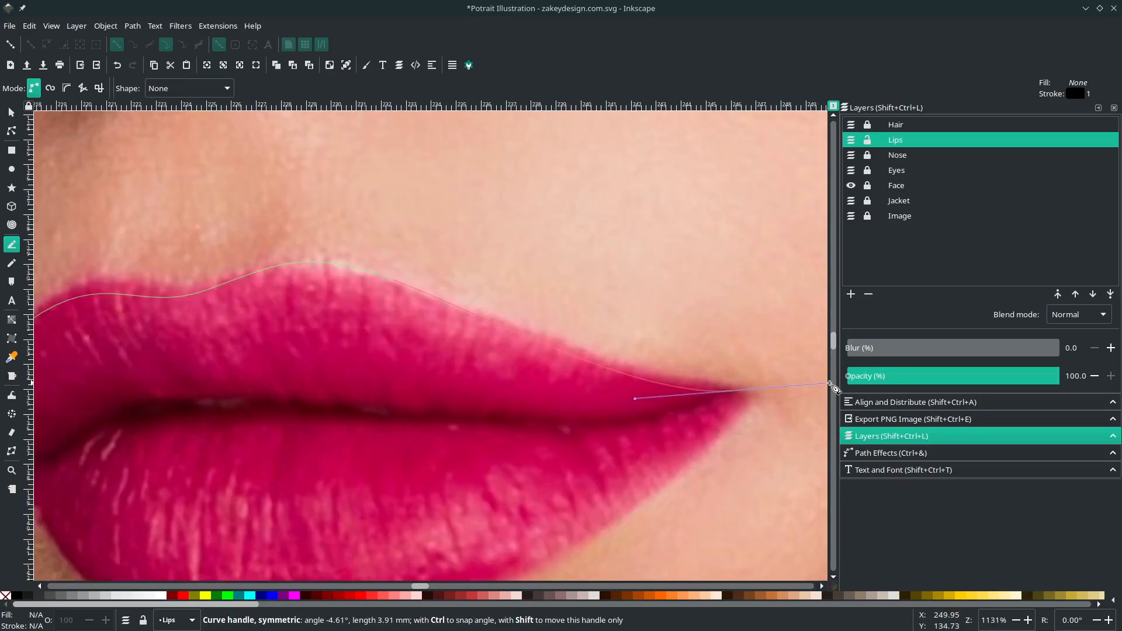
Step: Continue the path back along the line between the lips and close the upper lip shape at its starting corner
{"action": "left_click_drag", "start_coordinate": [833, 386], "coordinate": [642, 427]}
{"action": "left_click_drag", "start_coordinate": [521, 423], "coordinate": [417, 418]}
{"action": "scroll", "coordinate": [252, 412], "scroll_direction": "left", "scroll_amount": 2}
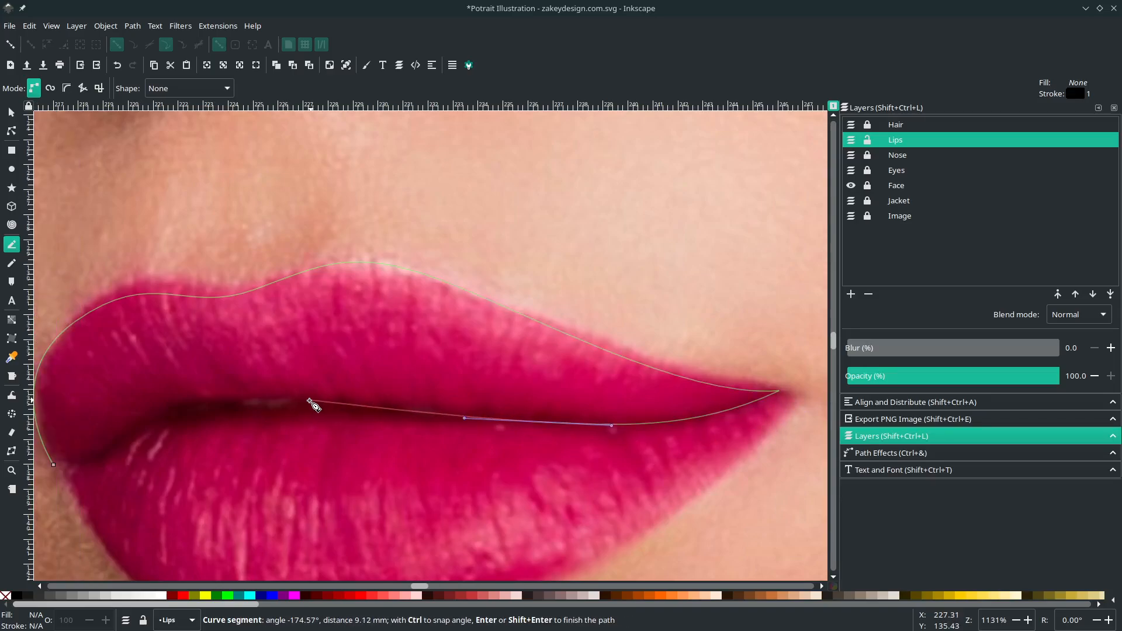
{"action": "left_click_drag", "start_coordinate": [292, 399], "coordinate": [229, 393]}
{"action": "left_click_drag", "start_coordinate": [154, 416], "coordinate": [120, 443]}
{"action": "left_click_drag", "start_coordinate": [53, 465], "coordinate": [20, 468]}
{"action": "scroll", "coordinate": [81, 480], "scroll_direction": "down", "scroll_amount": 1}
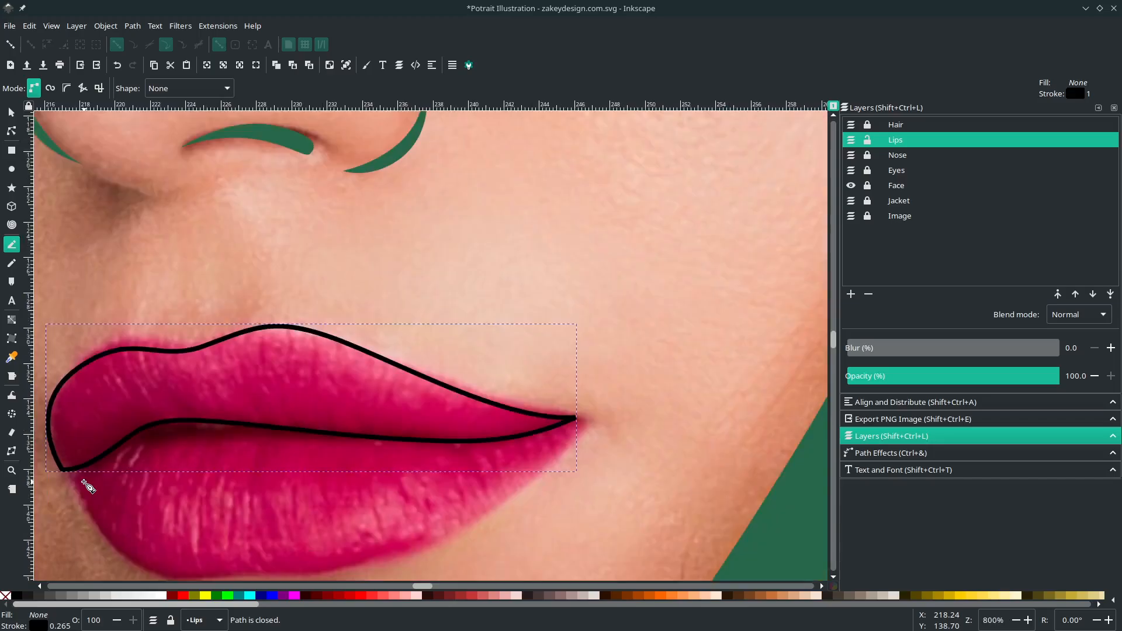
Step: Trace the lower lip's bottom contour from the upper lip's starting corner around to the opposite mouth corner
{"action": "scroll", "coordinate": [88, 468], "scroll_direction": "left", "scroll_amount": 2}
{"action": "scroll", "coordinate": [108, 405], "scroll_direction": "up", "scroll_amount": 2}
{"action": "left_click", "coordinate": [137, 370]}
{"action": "scroll", "coordinate": [233, 451], "scroll_direction": "down", "scroll_amount": 4}
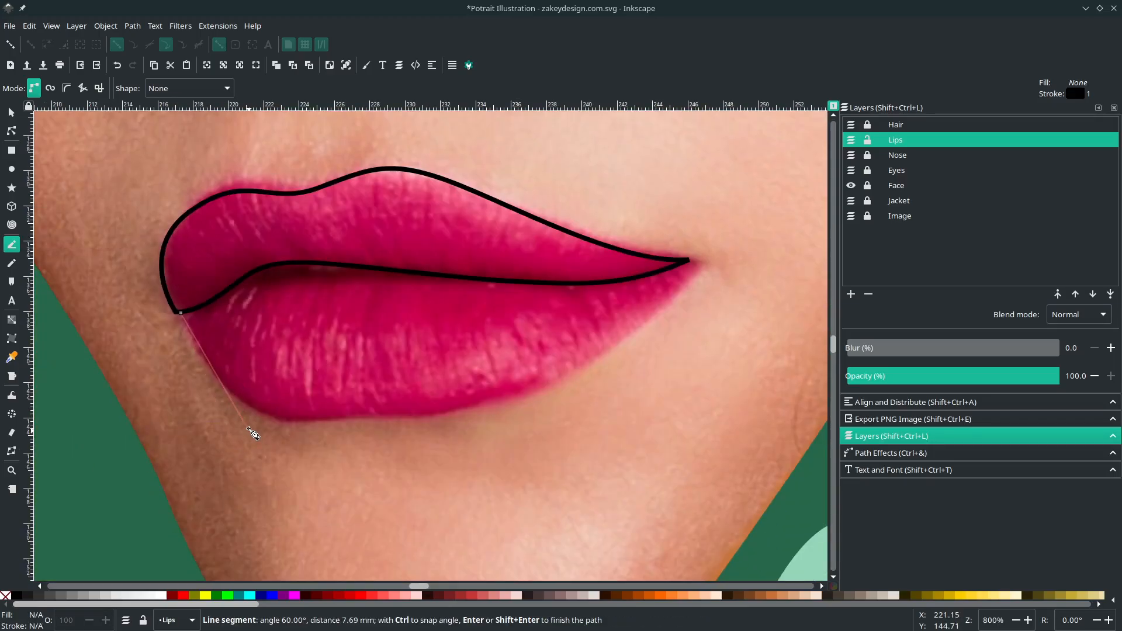
{"action": "scroll", "coordinate": [263, 422], "scroll_direction": "up", "scroll_amount": 3}
{"action": "left_click_drag", "start_coordinate": [416, 406], "coordinate": [545, 414]}
{"action": "scroll", "coordinate": [608, 388], "scroll_direction": "right", "scroll_amount": 4}
{"action": "left_click_drag", "start_coordinate": [605, 386], "coordinate": [577, 428]}
{"action": "left_click_drag", "start_coordinate": [473, 373], "coordinate": [550, 307]}
{"action": "left_click_drag", "start_coordinate": [605, 247], "coordinate": [573, 244]}
Step: Run the lower lip path back along the mouth line and close the shape at its starting corner
{"action": "scroll", "coordinate": [382, 274], "scroll_direction": "left", "scroll_amount": 3}
{"action": "left_click_drag", "start_coordinate": [421, 272], "coordinate": [217, 270]}
{"action": "scroll", "coordinate": [169, 261], "scroll_direction": "left", "scroll_amount": 2}
{"action": "left_click_drag", "start_coordinate": [176, 301], "coordinate": [167, 307]}
{"action": "left_click", "coordinate": [140, 312]}
{"action": "scroll", "coordinate": [172, 345], "scroll_direction": "down", "scroll_amount": 5}
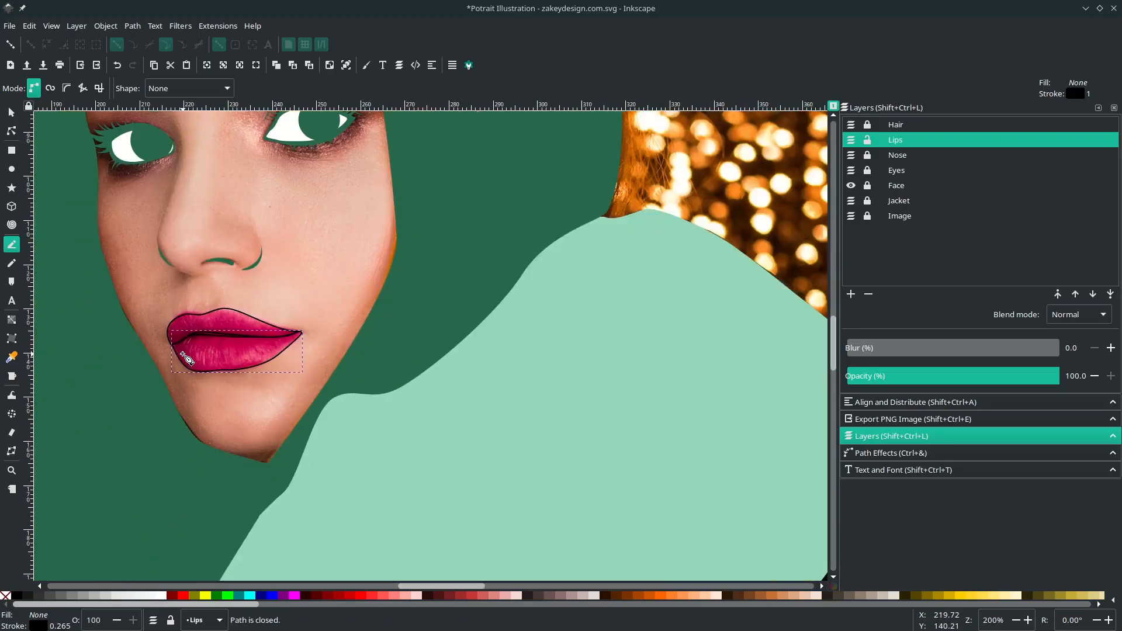
Step: Select both lip shapes, fill them with the palette's pink #f85596 and remove their strokes
{"action": "scroll", "coordinate": [234, 328], "scroll_direction": "left", "scroll_amount": 2}
{"action": "scroll", "coordinate": [305, 301], "scroll_direction": "up", "scroll_amount": 2}
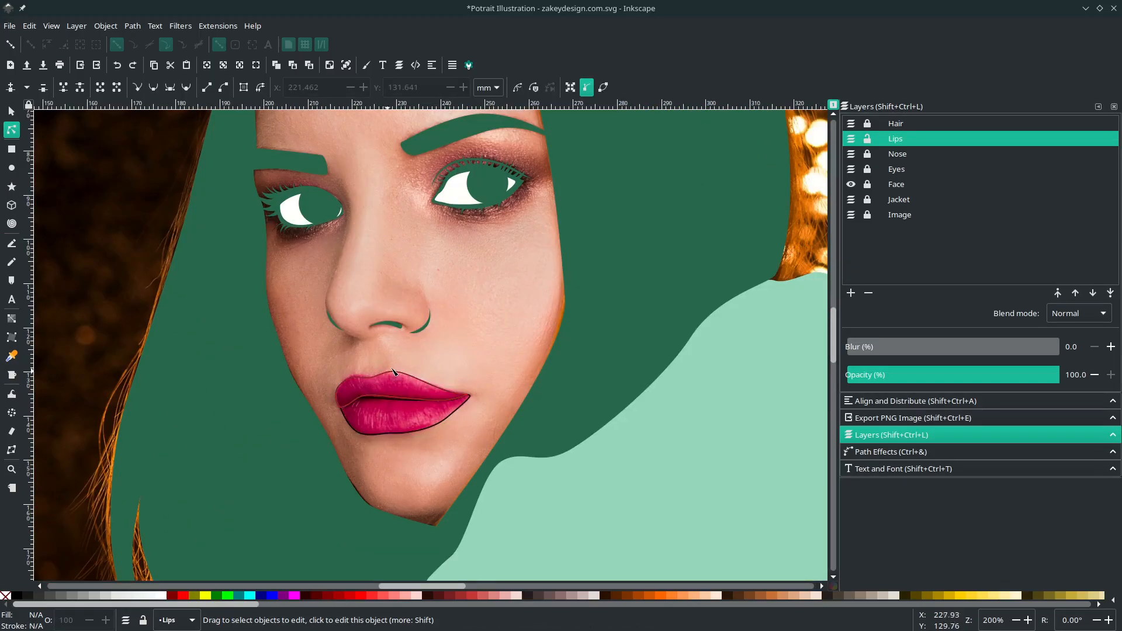
{"action": "left_click", "coordinate": [385, 373]}
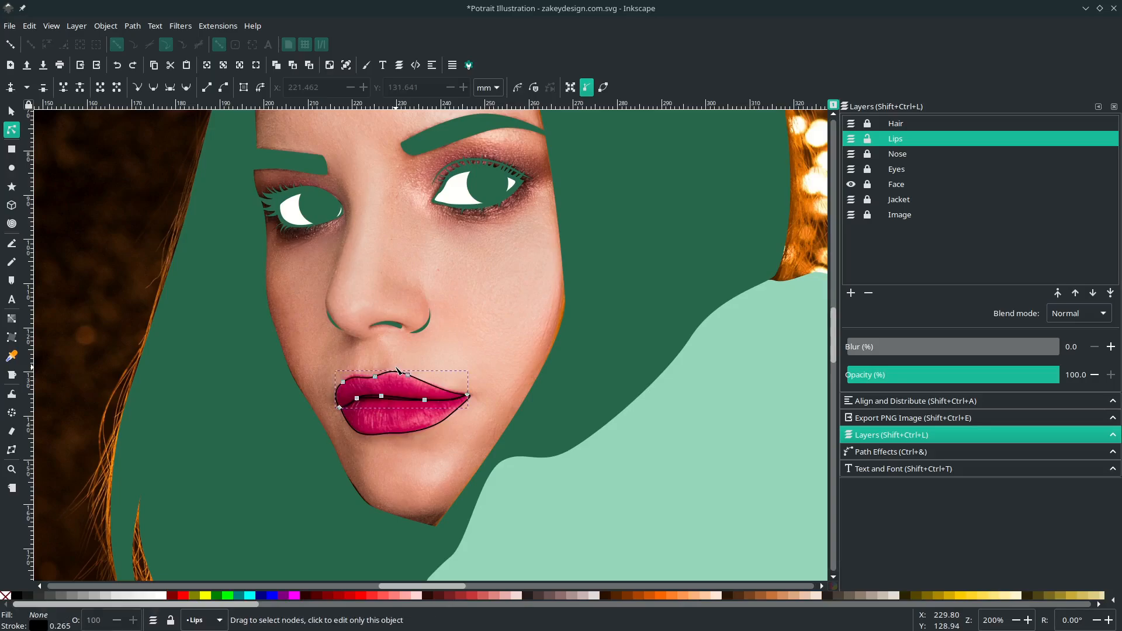
{"action": "left_click", "coordinate": [385, 437], "text": "shift"}
{"action": "key", "text": "5"}
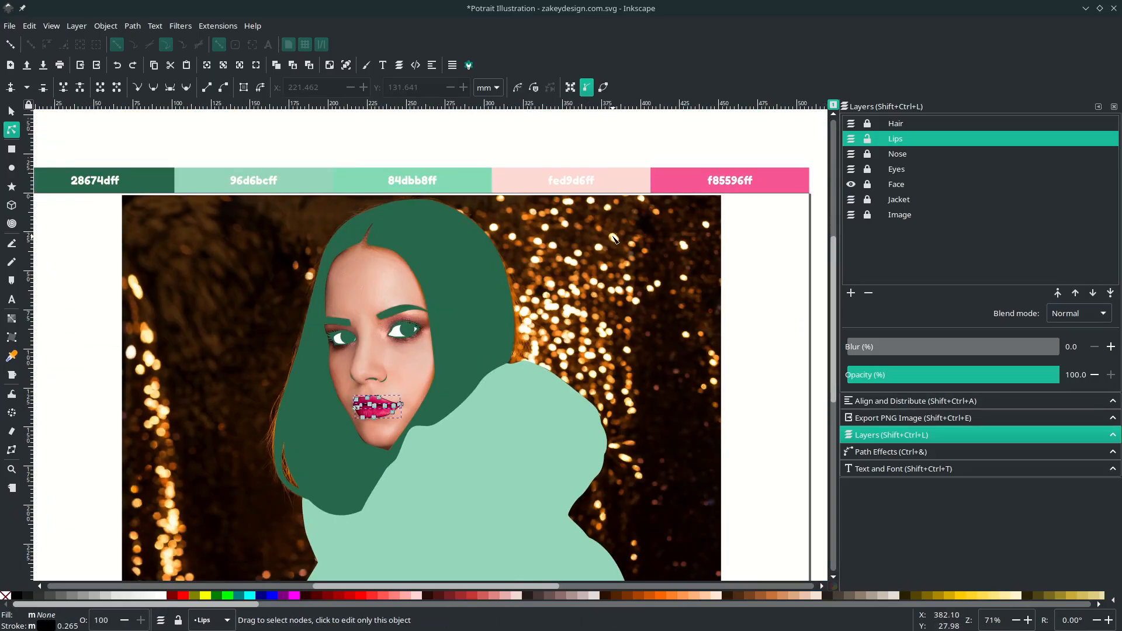
{"action": "key", "text": "d"}
{"action": "left_click", "coordinate": [671, 178]}
{"action": "scroll", "coordinate": [380, 404], "scroll_direction": "up", "scroll_amount": 2}
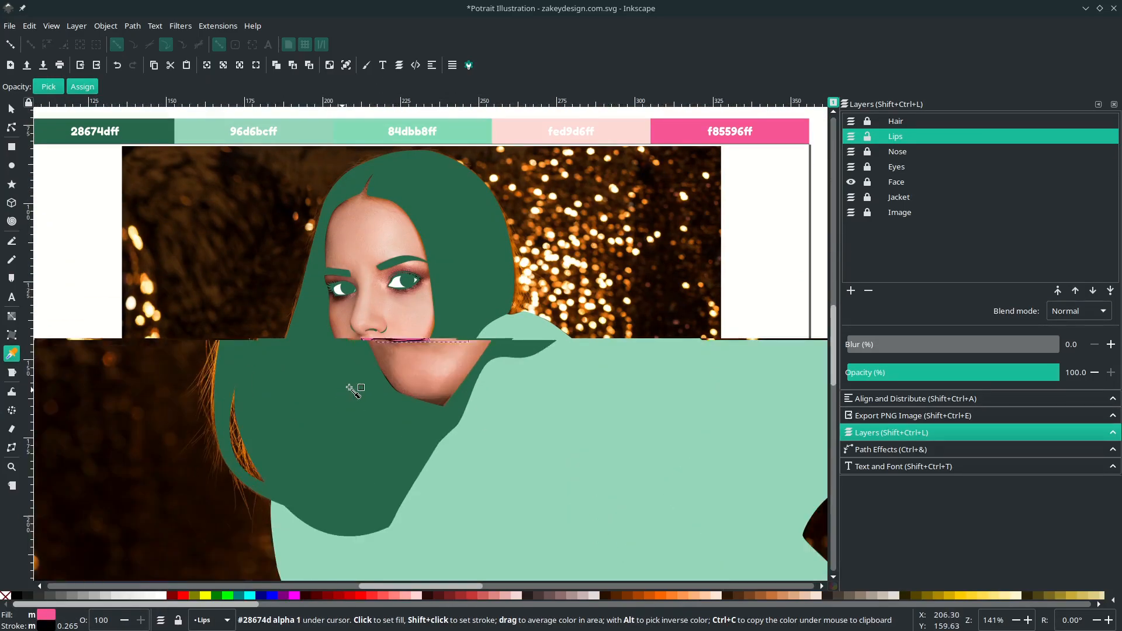
{"action": "right_click", "coordinate": [52, 627]}
{"action": "left_click", "coordinate": [73, 622]}
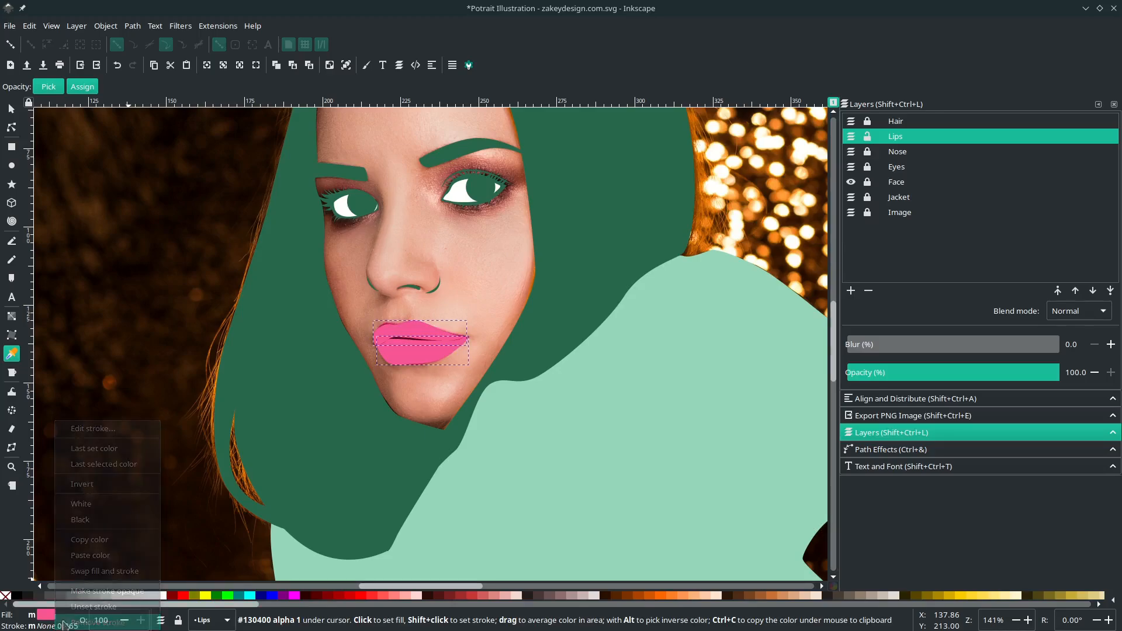
Step: Adjust the lip shape's nodes near the mouth corner to refine the curve between the two lips
{"action": "key", "text": "s"}
{"action": "left_click", "coordinate": [394, 418]}
{"action": "key", "text": "n"}
{"action": "scroll", "coordinate": [328, 415], "scroll_direction": "down", "scroll_amount": 3}
{"action": "scroll", "coordinate": [292, 404], "scroll_direction": "up", "scroll_amount": 11}
{"action": "left_click", "coordinate": [298, 409]}
{"action": "left_click_drag", "start_coordinate": [217, 331], "coordinate": [216, 324]}
{"action": "left_click_drag", "start_coordinate": [302, 306], "coordinate": [303, 298]}
{"action": "scroll", "coordinate": [234, 432], "scroll_direction": "down", "scroll_amount": 7}
{"action": "scroll", "coordinate": [202, 463], "scroll_direction": "down", "scroll_amount": 3}
{"action": "left_click", "coordinate": [202, 463]}
Step: Hide the Image layer and examine the vector portrait against the blank page
{"action": "left_click", "coordinate": [851, 215]}
{"action": "scroll", "coordinate": [420, 421], "scroll_direction": "left", "scroll_amount": 2}
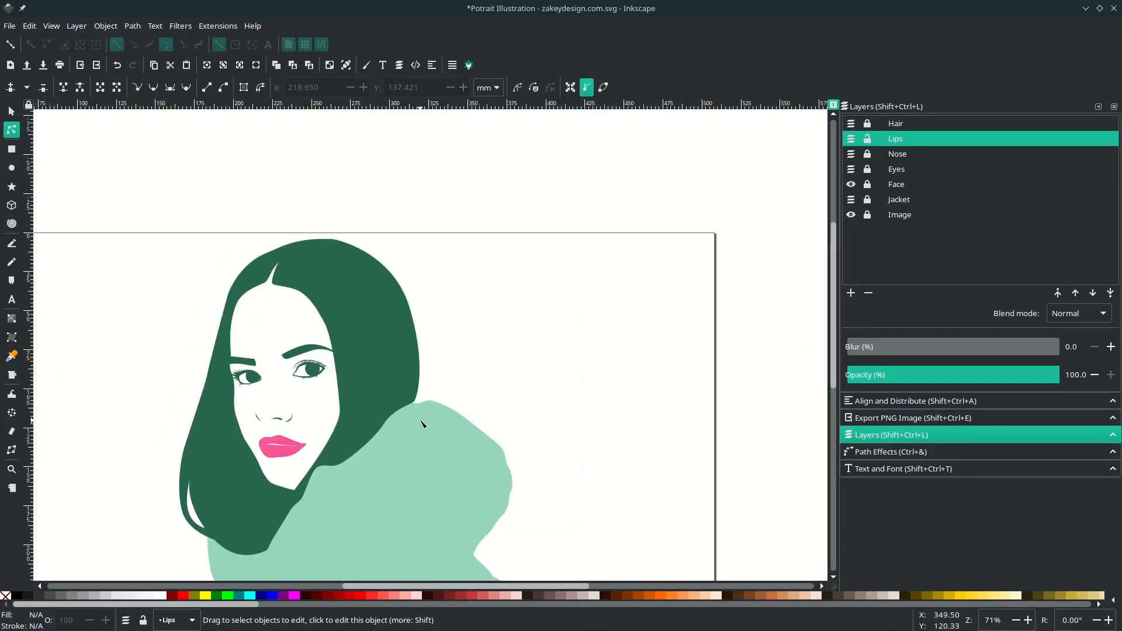
{"action": "scroll", "coordinate": [420, 421], "scroll_direction": "right", "scroll_amount": 2}
{"action": "scroll", "coordinate": [420, 420], "scroll_direction": "down", "scroll_amount": 1}
{"action": "scroll", "coordinate": [420, 421], "scroll_direction": "left", "scroll_amount": 3}
{"action": "scroll", "coordinate": [420, 421], "scroll_direction": "down", "scroll_amount": 1}
{"action": "scroll", "coordinate": [422, 423], "scroll_direction": "down", "scroll_amount": 3}
{"action": "scroll", "coordinate": [614, 325], "scroll_direction": "left", "scroll_amount": 1}
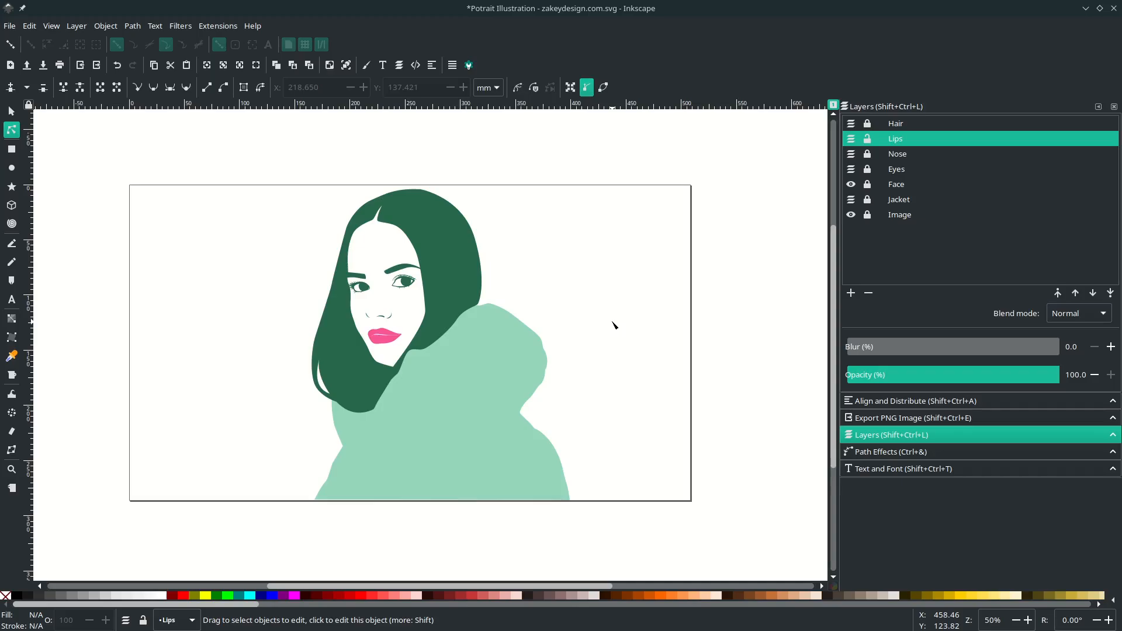
Step: Show the Image and Face layers again and set the Face layer's blend mode to Darken
{"action": "left_click", "coordinate": [900, 215]}
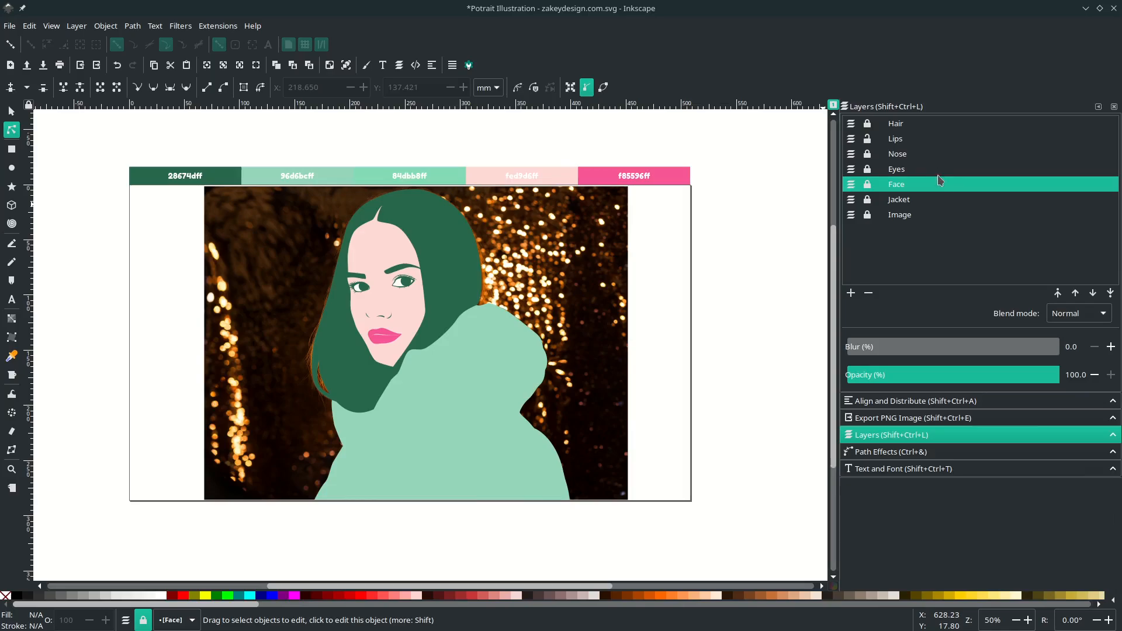
{"action": "left_click", "coordinate": [1079, 316]}
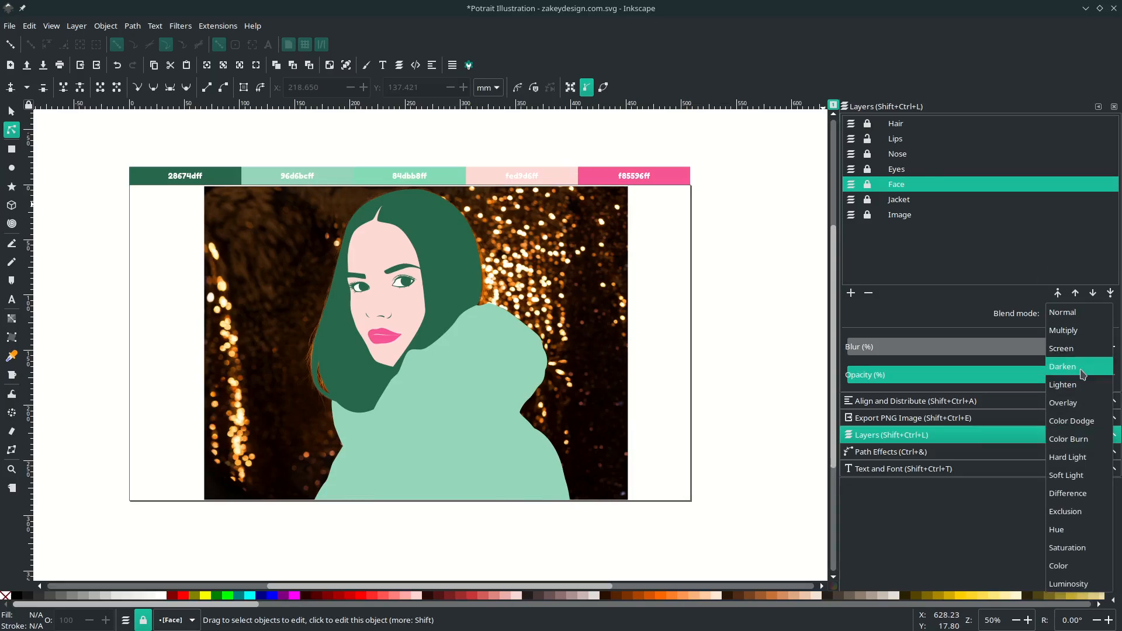
{"action": "left_click", "coordinate": [1085, 375]}
{"action": "scroll", "coordinate": [344, 283], "scroll_direction": "up", "scroll_amount": 2}
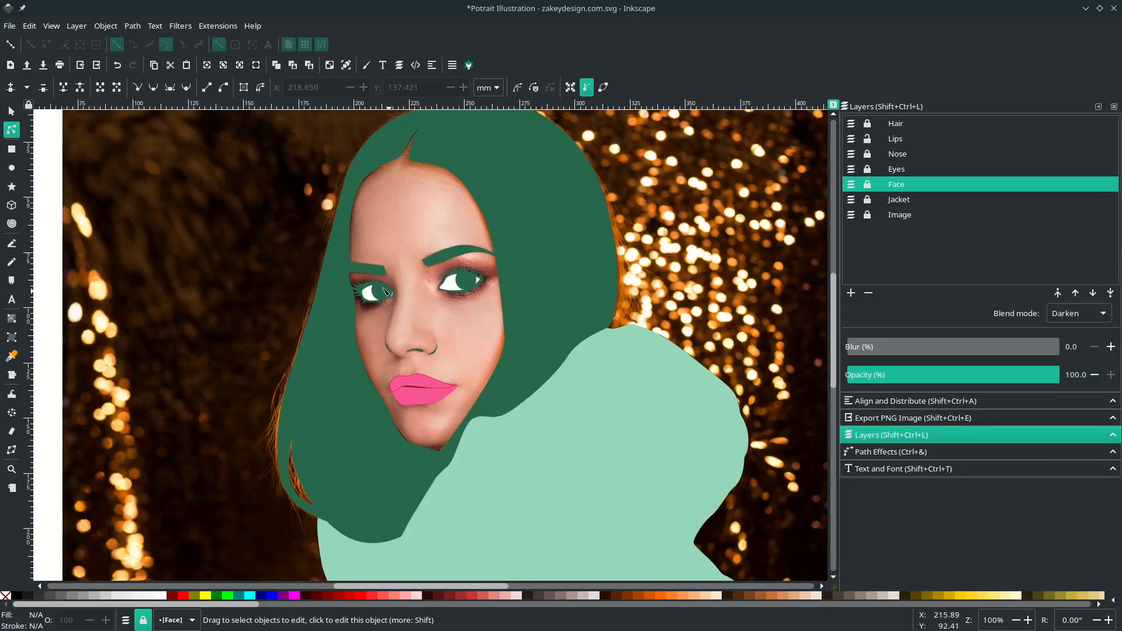
Step: Hide the Lips, Nose and Eyes layers and unlock the Face layer
{"action": "left_click", "coordinate": [852, 141]}
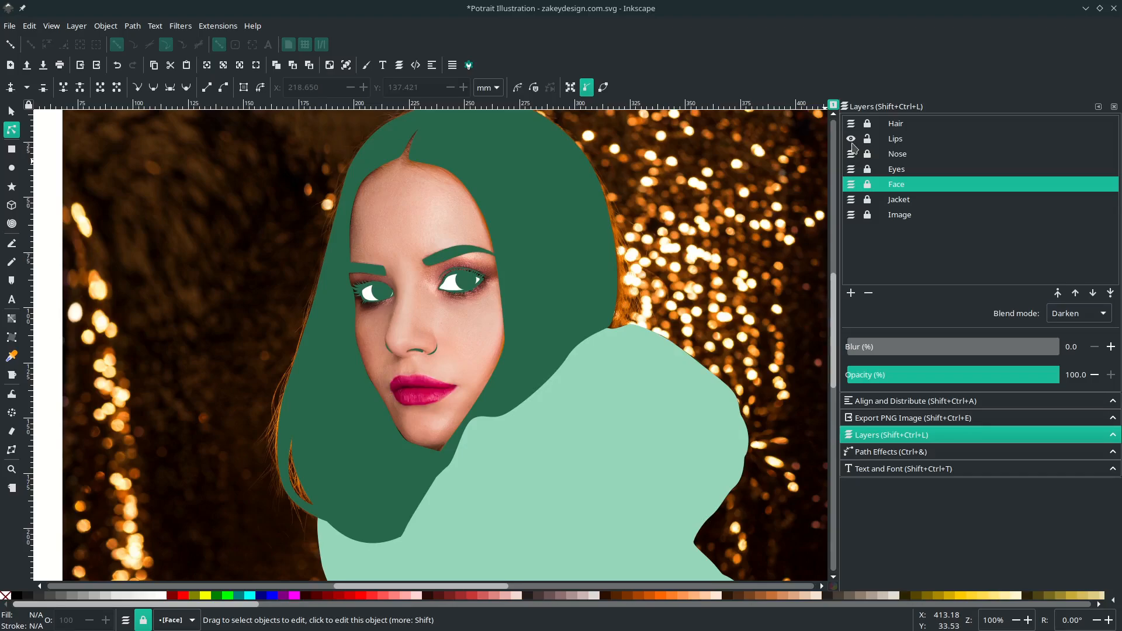
{"action": "left_click", "coordinate": [851, 170]}
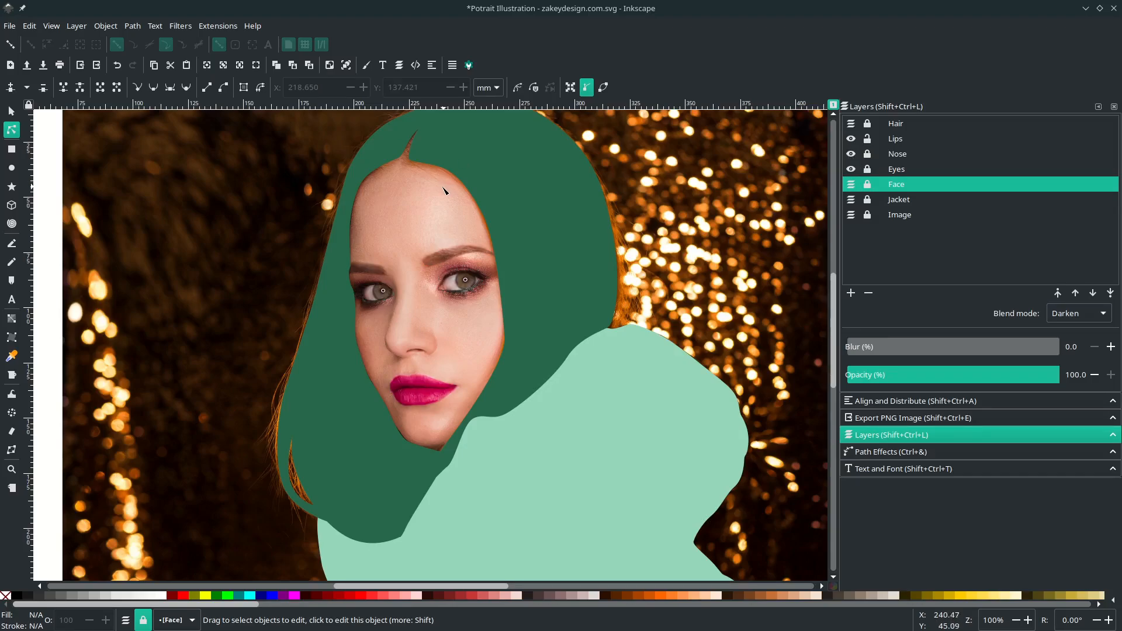
{"action": "scroll", "coordinate": [444, 204], "scroll_direction": "up", "scroll_amount": 1}
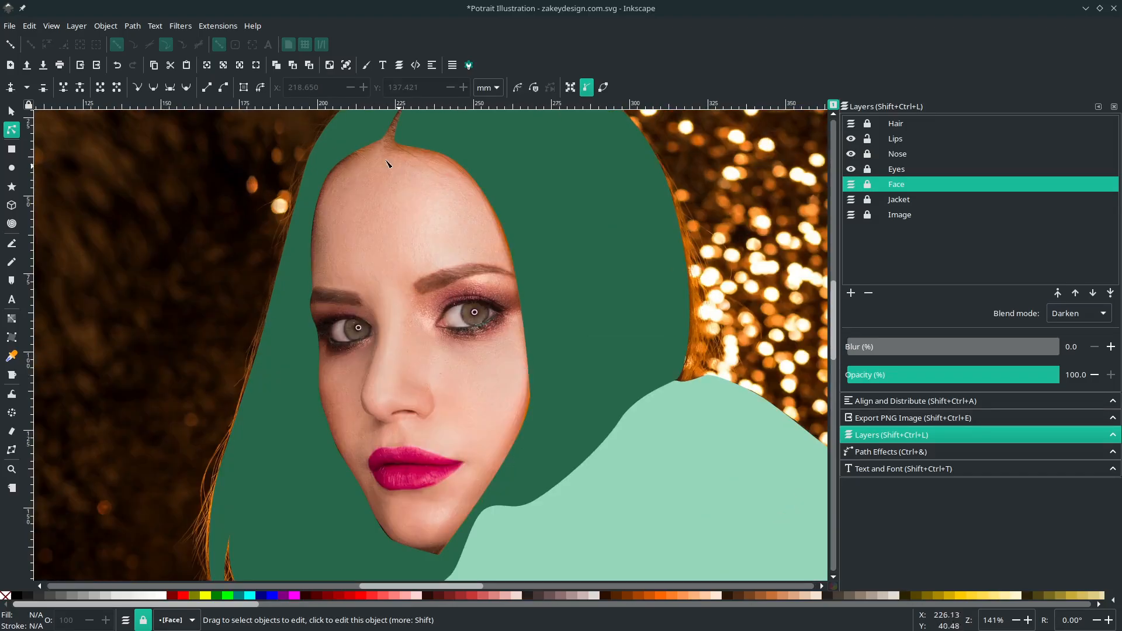
{"action": "left_click", "coordinate": [868, 186]}
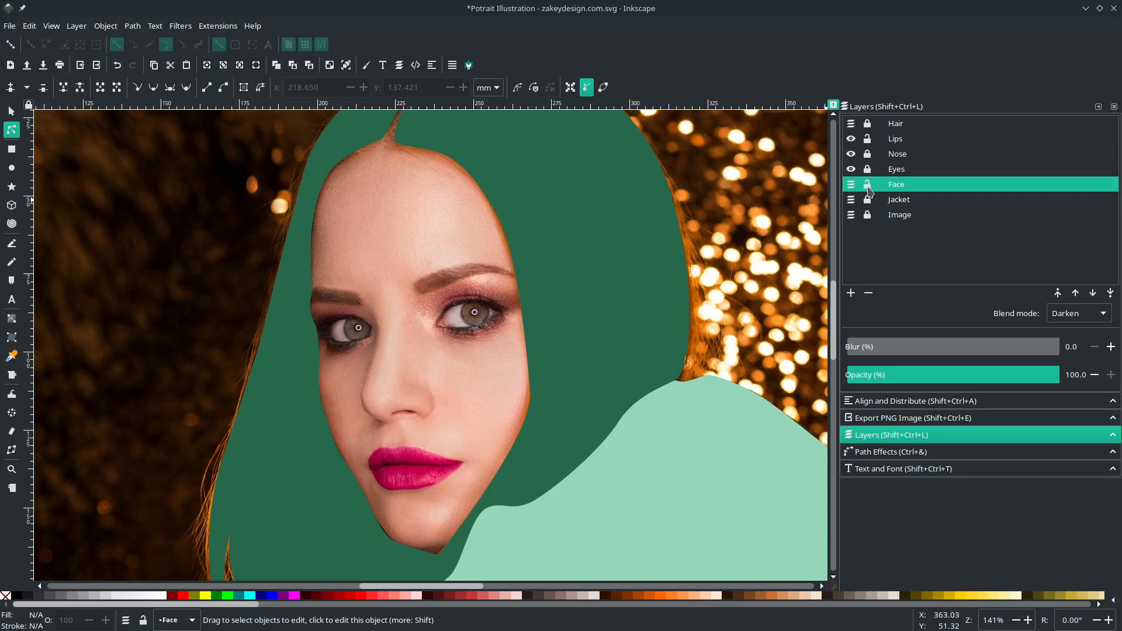
Step: Start a Bezier shadow path at the hairline and trace it just inside the face's right-hand edge, down past the brow to the cheek
{"action": "key", "text": "b"}
{"action": "scroll", "coordinate": [431, 180], "scroll_direction": "up", "scroll_amount": 1}
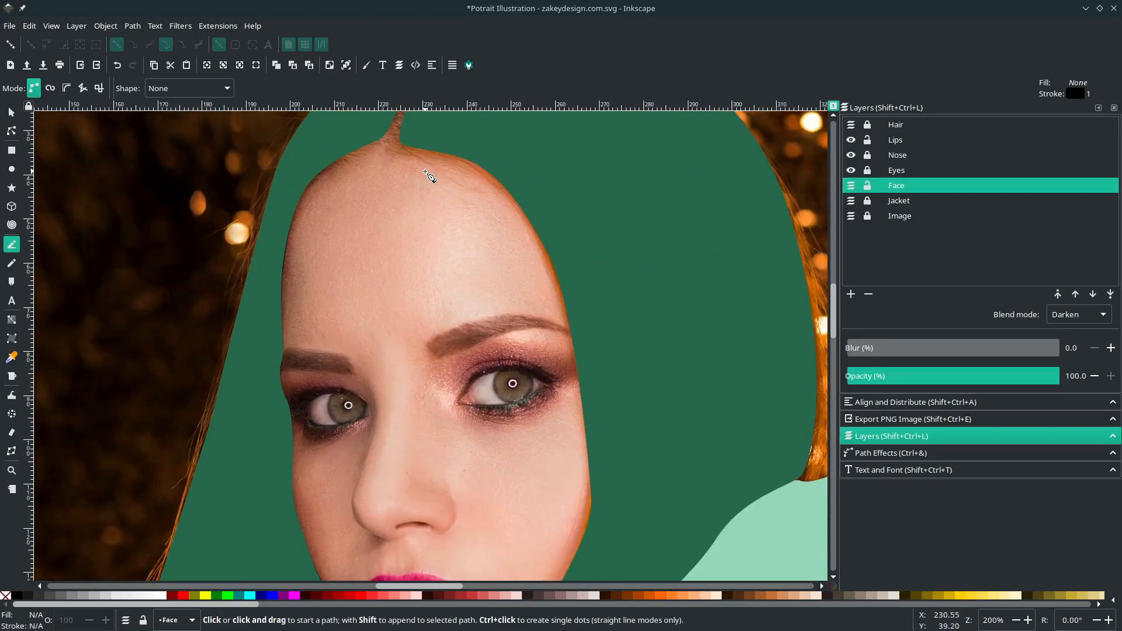
{"action": "scroll", "coordinate": [430, 180], "scroll_direction": "down", "scroll_amount": 1}
{"action": "scroll", "coordinate": [421, 163], "scroll_direction": "up", "scroll_amount": 1}
{"action": "scroll", "coordinate": [444, 164], "scroll_direction": "down", "scroll_amount": 1}
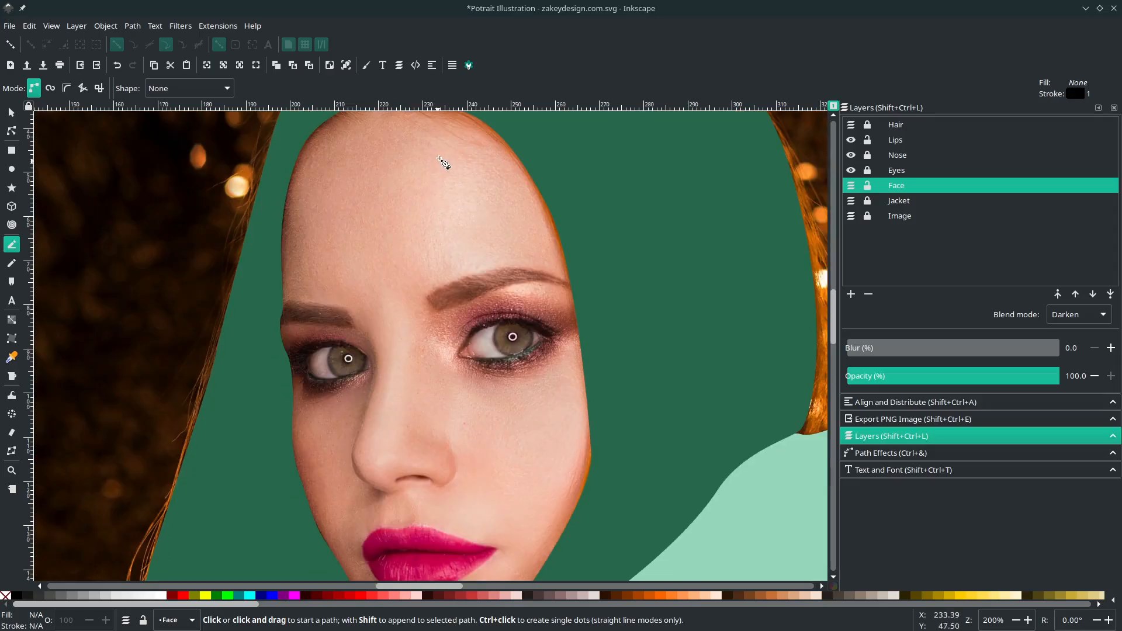
{"action": "scroll", "coordinate": [581, 319], "scroll_direction": "down", "scroll_amount": 2}
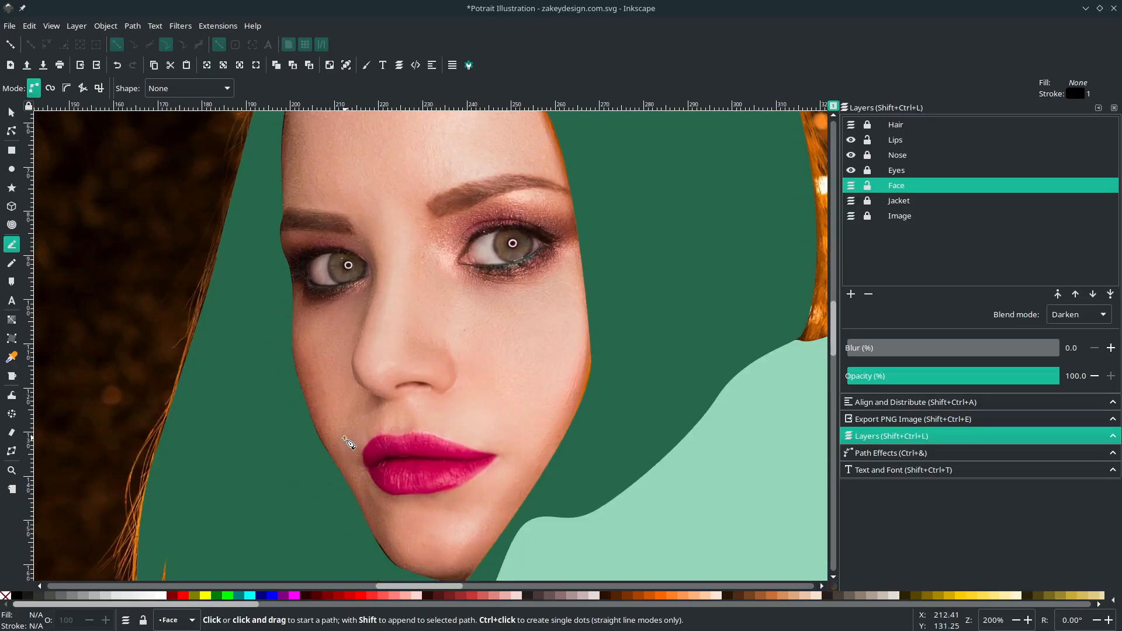
{"action": "scroll", "coordinate": [385, 512], "scroll_direction": "up", "scroll_amount": 4}
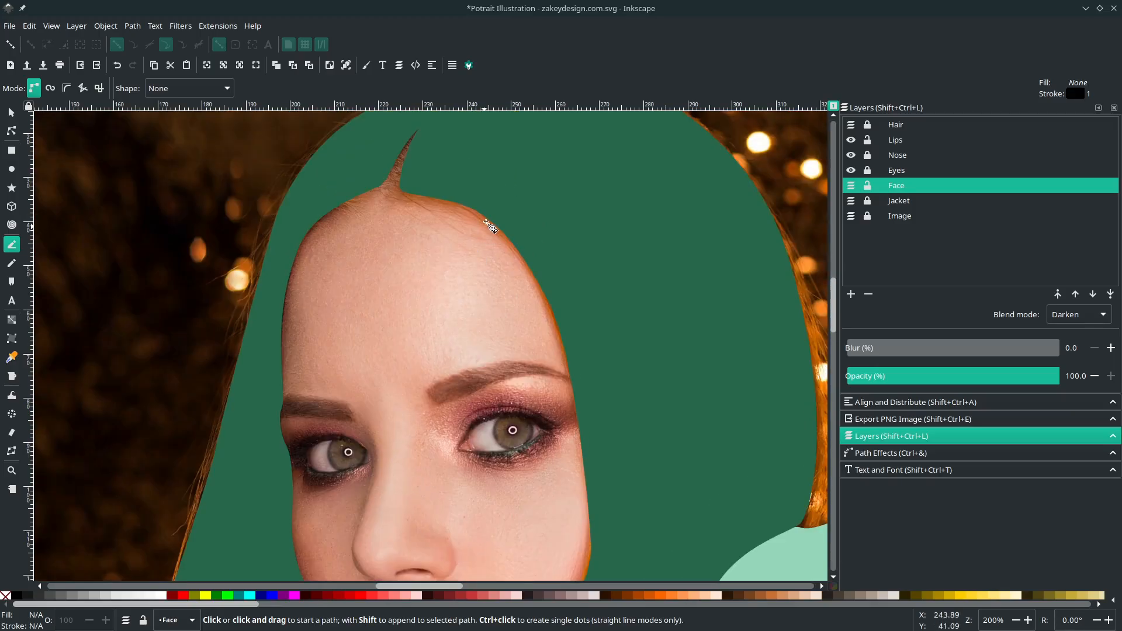
{"action": "scroll", "coordinate": [490, 227], "scroll_direction": "up", "scroll_amount": 1}
{"action": "left_click", "coordinate": [393, 195]}
{"action": "left_click_drag", "start_coordinate": [519, 265], "coordinate": [583, 377]}
{"action": "scroll", "coordinate": [593, 351], "scroll_direction": "down", "scroll_amount": 3}
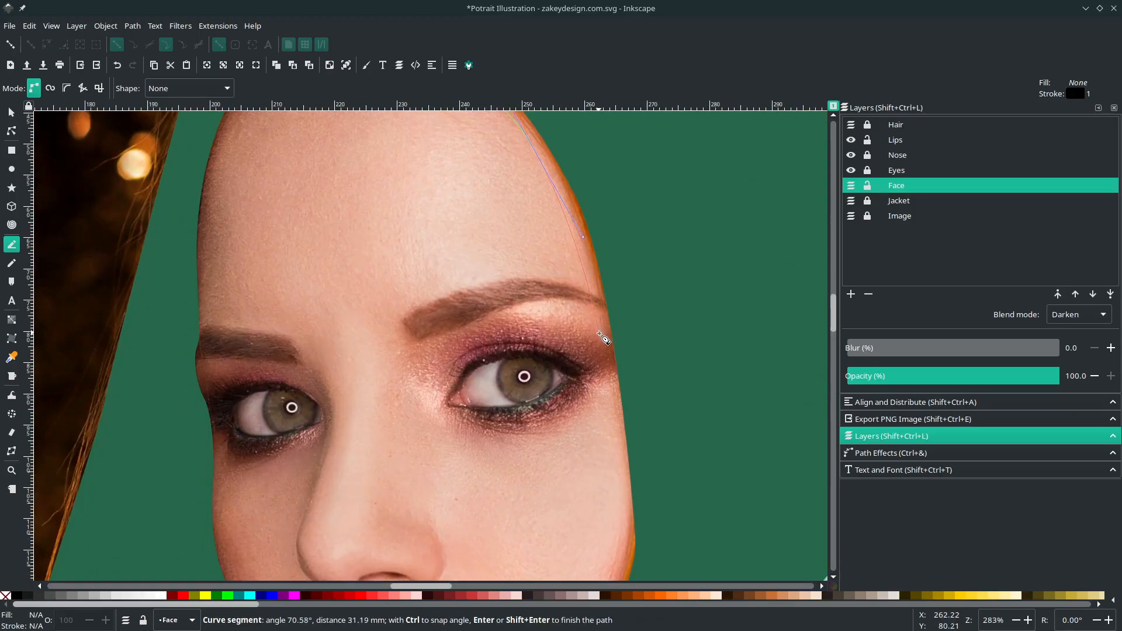
{"action": "left_click_drag", "start_coordinate": [599, 334], "coordinate": [609, 438]}
{"action": "scroll", "coordinate": [614, 339], "scroll_direction": "down", "scroll_amount": 3}
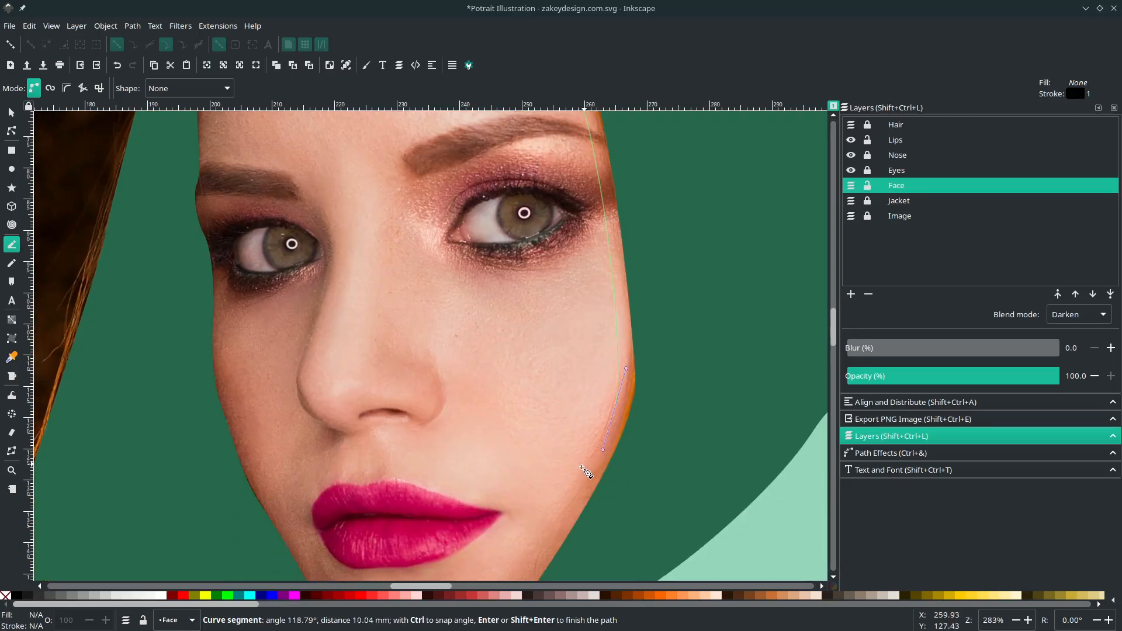
Step: Continue the shadow path along the jaw to the chin and turn it back below the chin tip
{"action": "scroll", "coordinate": [584, 464], "scroll_direction": "down", "scroll_amount": 5}
{"action": "scroll", "coordinate": [477, 409], "scroll_direction": "up", "scroll_amount": 1}
{"action": "left_click_drag", "start_coordinate": [435, 361], "coordinate": [380, 393]}
{"action": "left_click_drag", "start_coordinate": [295, 387], "coordinate": [388, 442]}
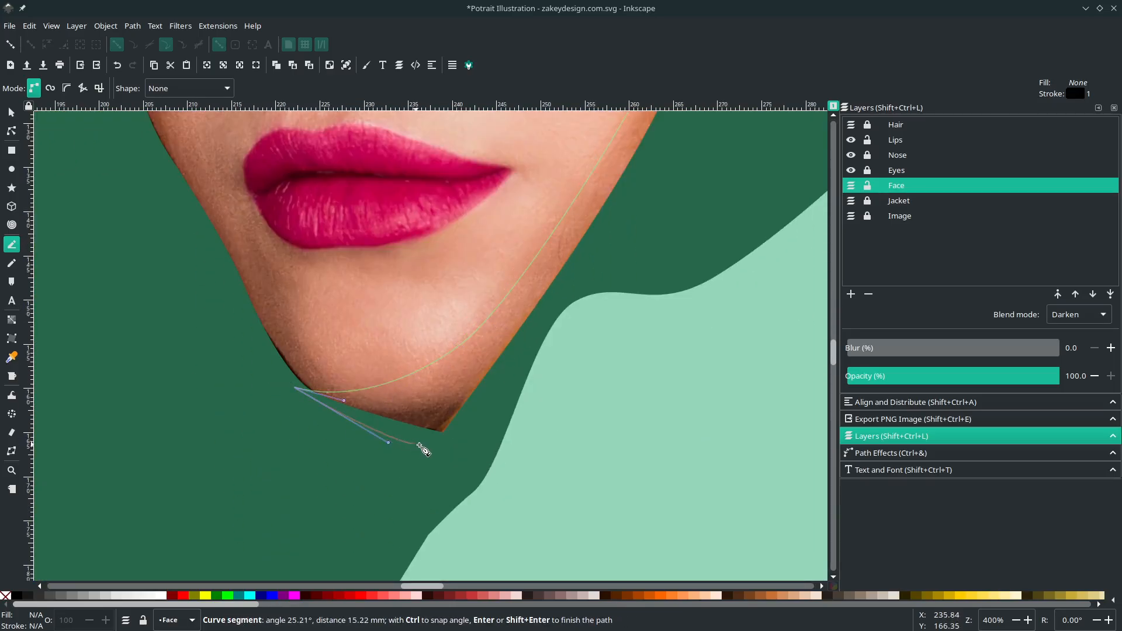
{"action": "left_click", "coordinate": [468, 439]}
{"action": "scroll", "coordinate": [514, 345], "scroll_direction": "down", "scroll_amount": 4}
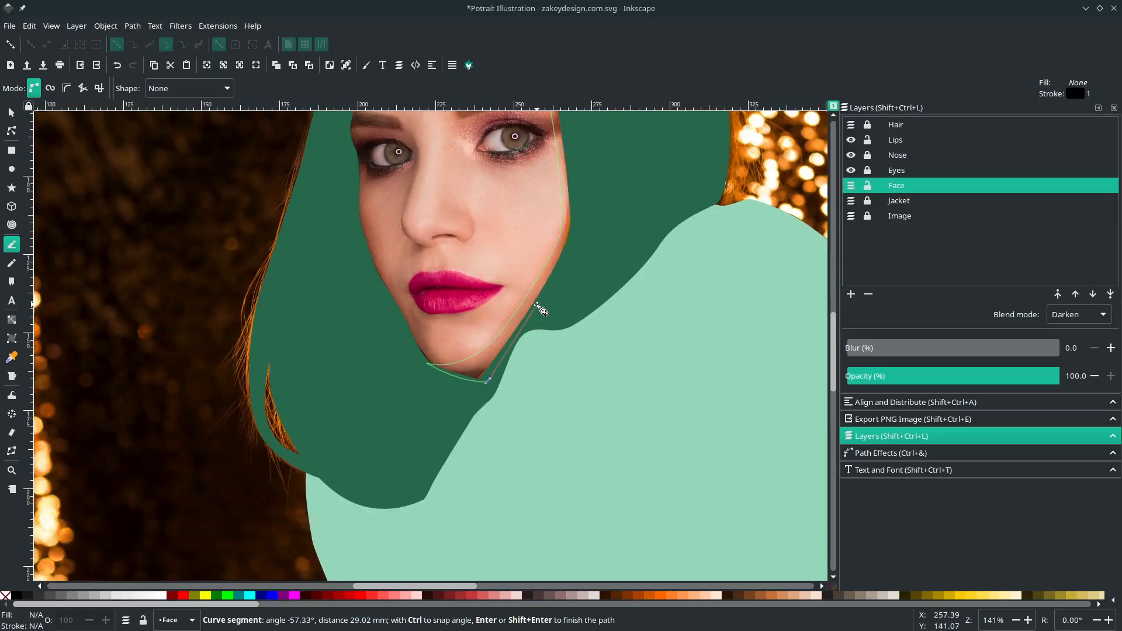
Step: Run the shadow path up outside the cheek over the hair and close it at its starting node on the hairline
{"action": "scroll", "coordinate": [543, 305], "scroll_direction": "up", "scroll_amount": 3}
{"action": "left_click_drag", "start_coordinate": [560, 275], "coordinate": [587, 261]}
{"action": "scroll", "coordinate": [608, 292], "scroll_direction": "up", "scroll_amount": 12}
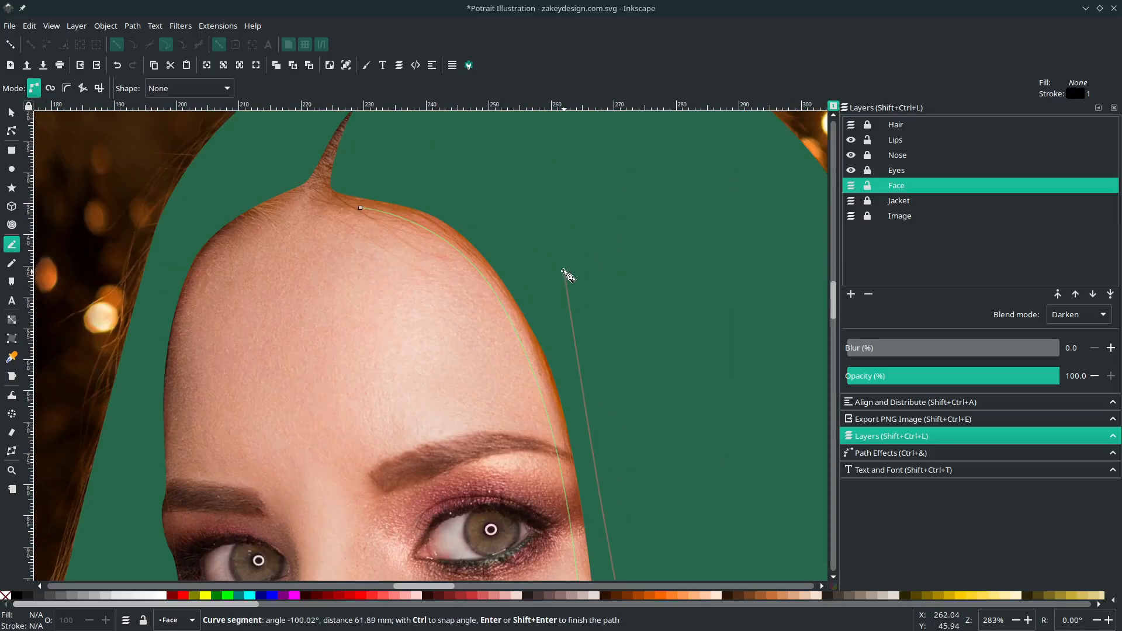
{"action": "left_click_drag", "start_coordinate": [360, 208], "coordinate": [388, 232]}
{"action": "scroll", "coordinate": [388, 232], "scroll_direction": "down", "scroll_amount": 3}
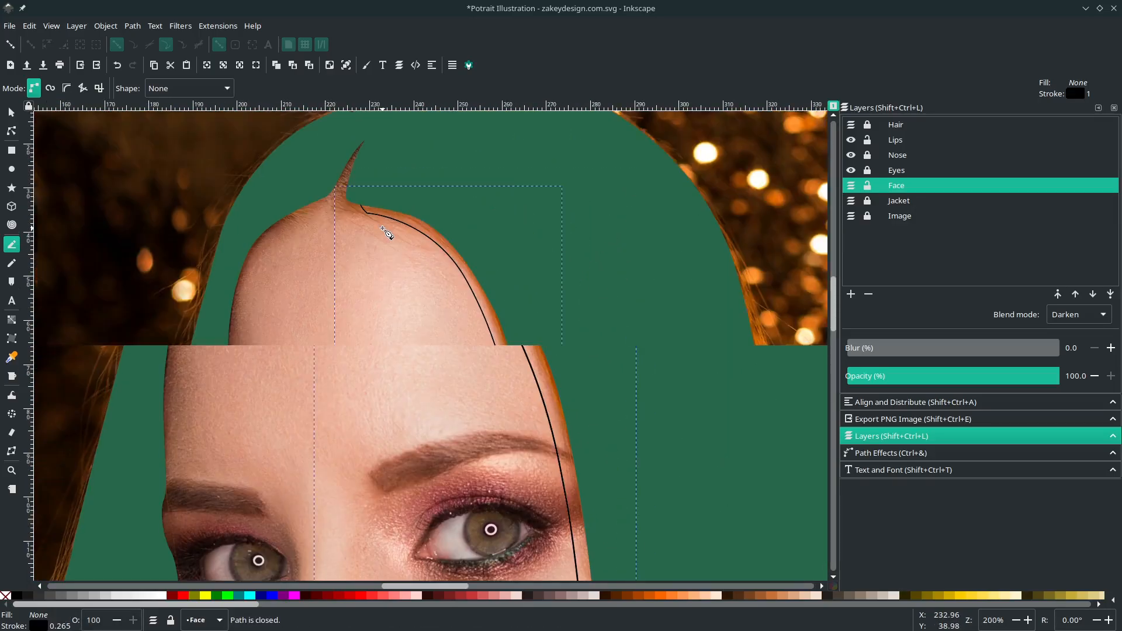
{"action": "scroll", "coordinate": [468, 222], "scroll_direction": "left", "scroll_amount": 2}
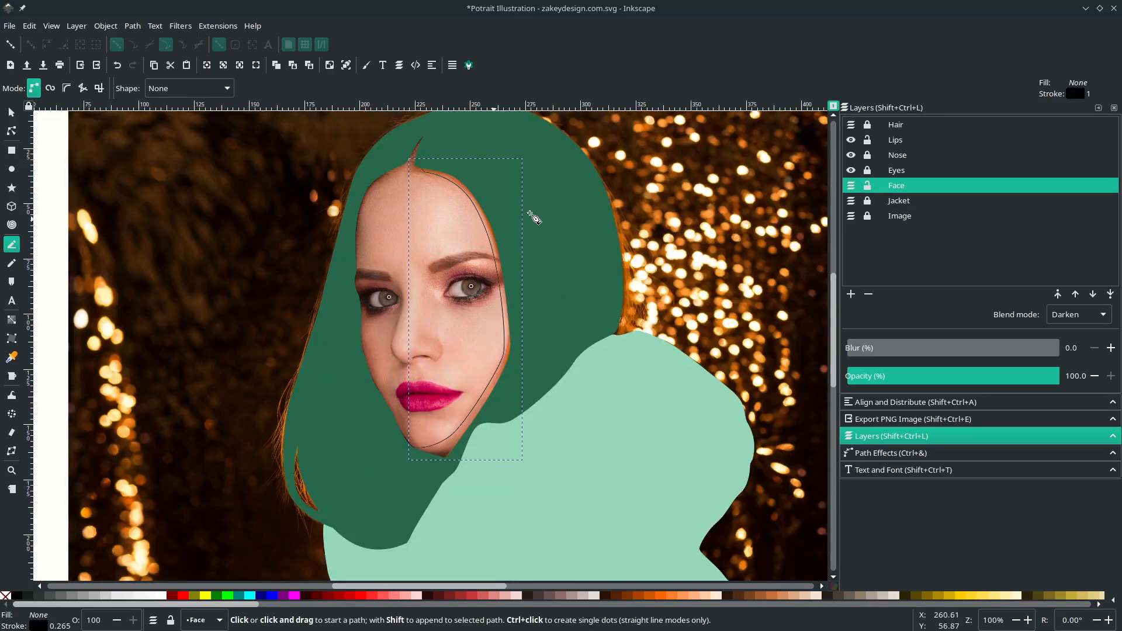
Step: Set the Face layer's blend mode to Normal
{"action": "left_click", "coordinate": [1088, 324]}
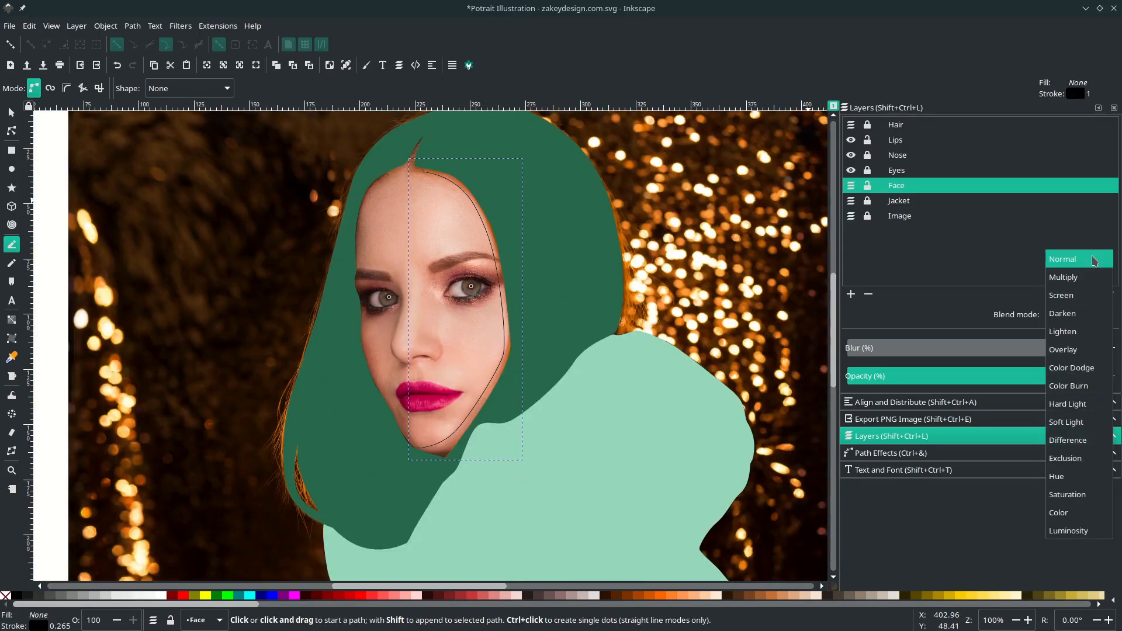
{"action": "left_click", "coordinate": [1095, 261]}
{"action": "scroll", "coordinate": [497, 240], "scroll_direction": "up", "scroll_amount": 1}
{"action": "scroll", "coordinate": [468, 243], "scroll_direction": "up", "scroll_amount": 1}
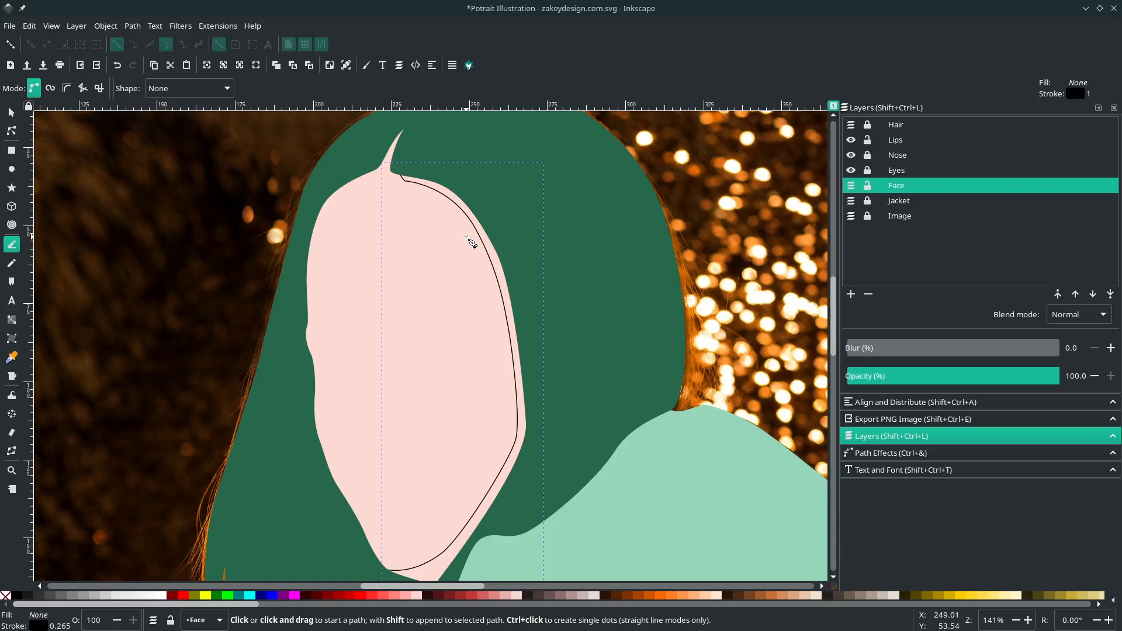
{"action": "scroll", "coordinate": [447, 277], "scroll_direction": "up", "scroll_amount": 1}
Step: Fill the shadow shape with the face's skin color and lower its HSL lightness to 85
{"action": "key", "text": "s"}
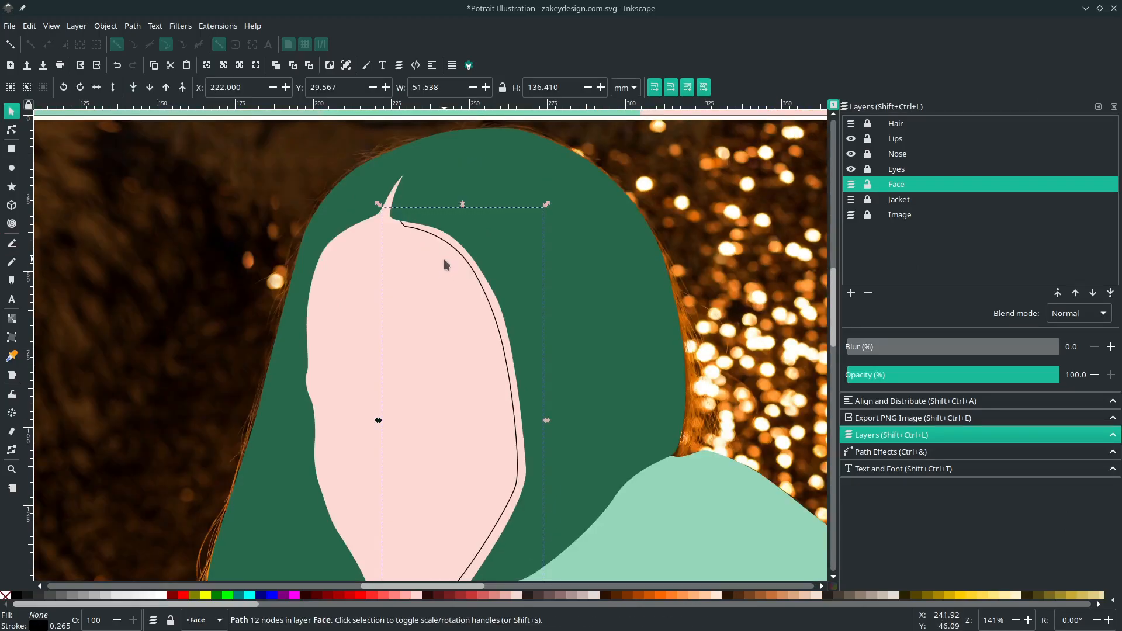
{"action": "key", "text": "d"}
{"action": "left_click", "coordinate": [424, 285]}
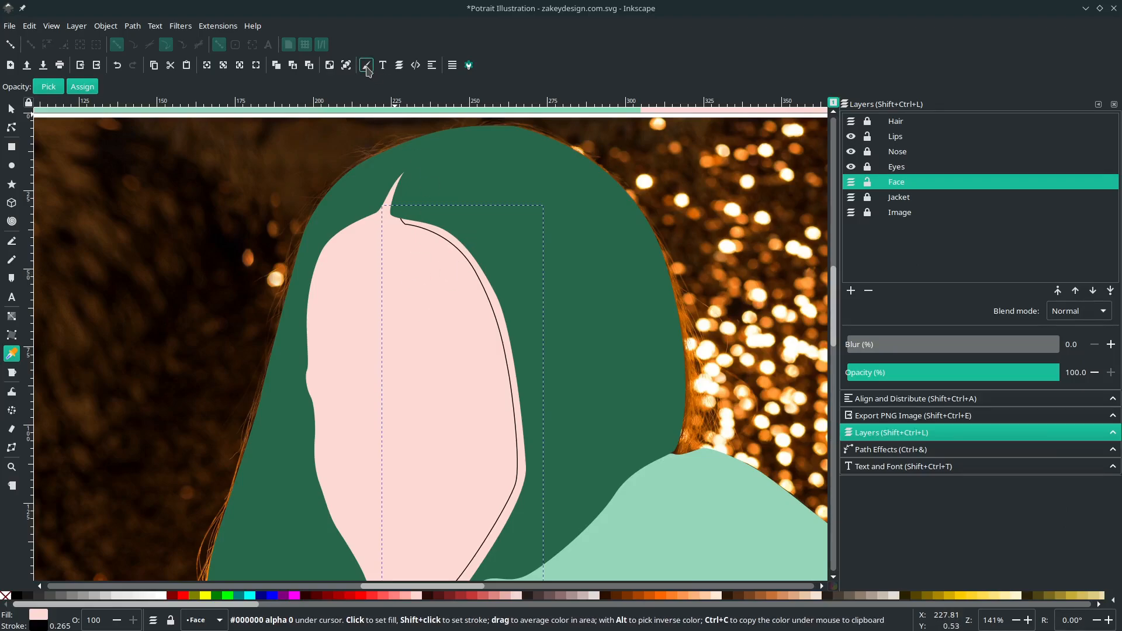
{"action": "left_click", "coordinate": [366, 66]}
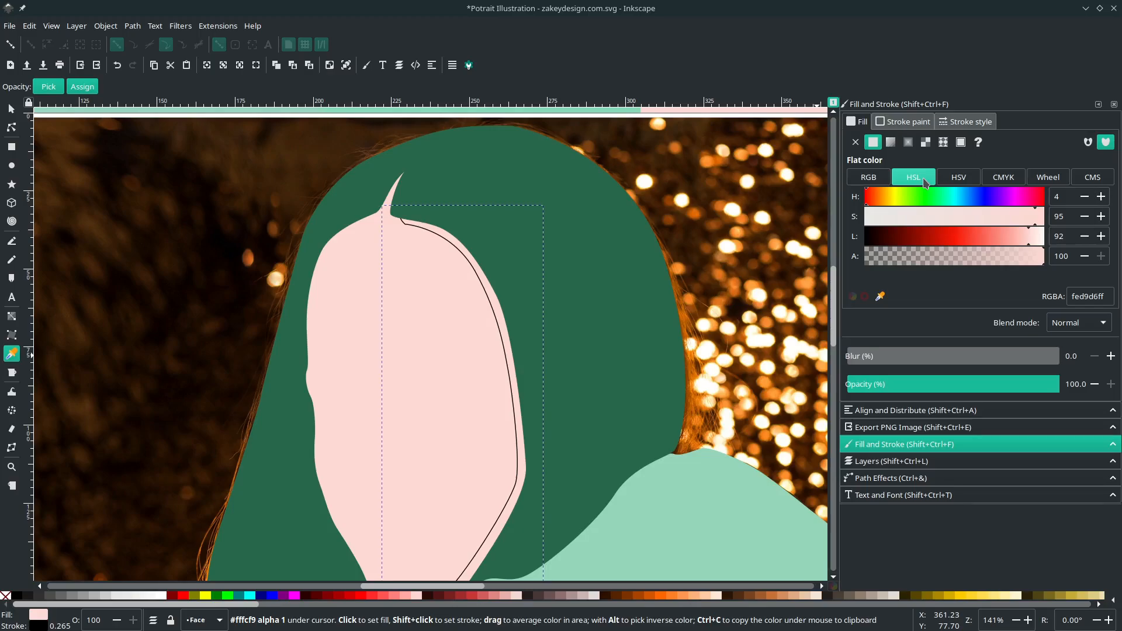
{"action": "left_click_drag", "start_coordinate": [1026, 246], "coordinate": [1018, 246]}
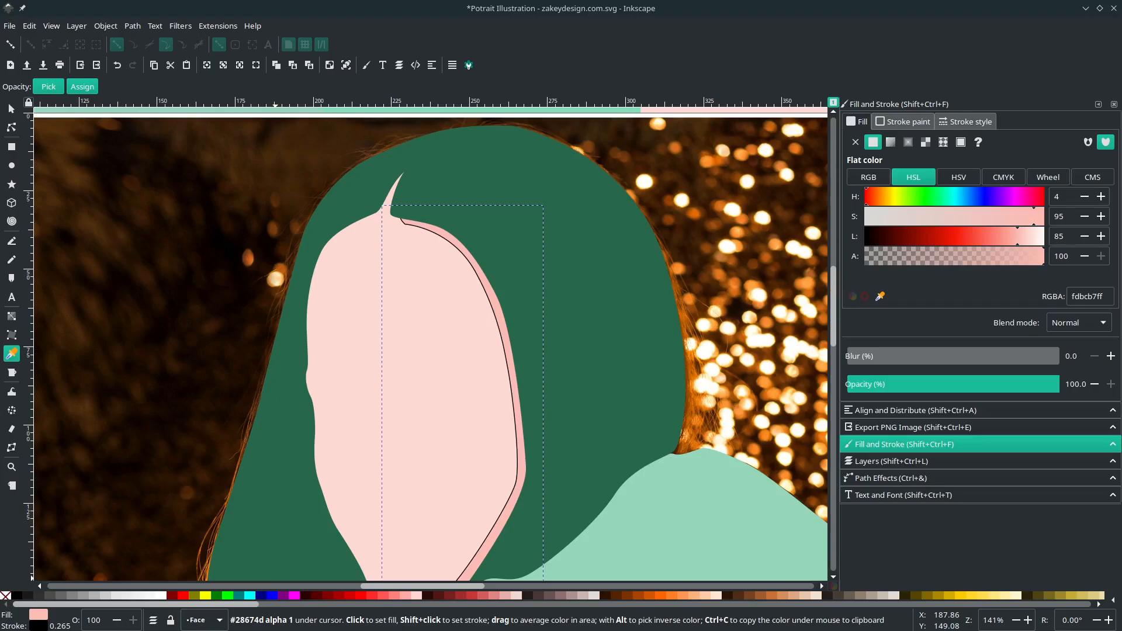
Step: Remove the stroke from the cheek shadow shape
{"action": "right_click", "coordinate": [38, 626]}
{"action": "left_click", "coordinate": [68, 622]}
{"action": "scroll", "coordinate": [497, 374], "scroll_direction": "down", "scroll_amount": 3}
Step: Return to the layer settings and set the Face layer's blend mode to Darken
{"action": "left_click", "coordinate": [893, 463]}
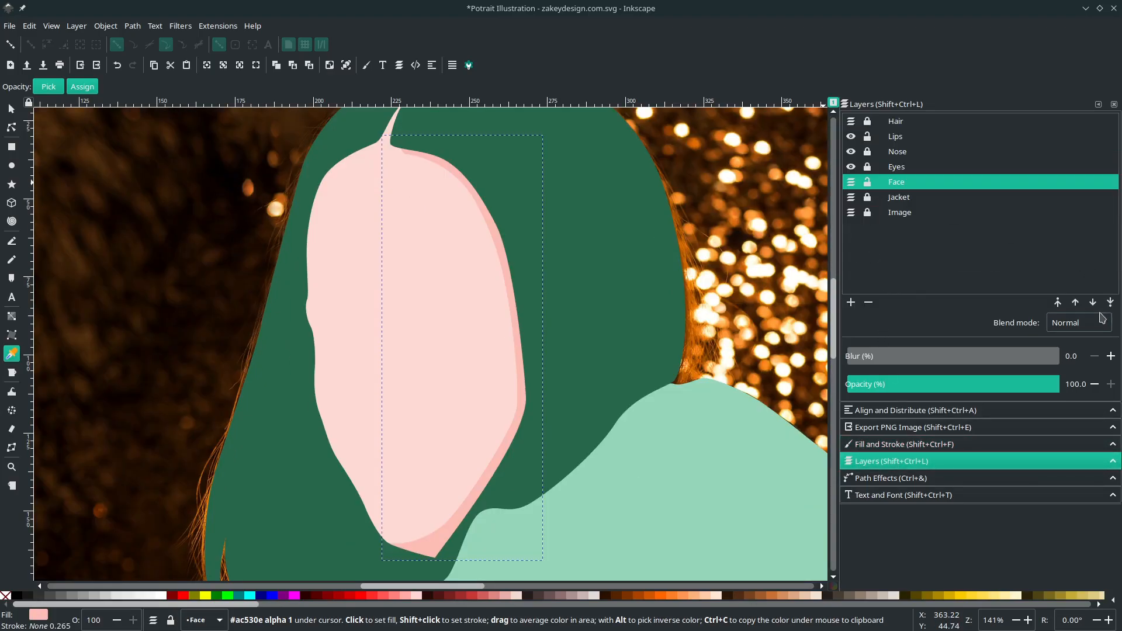
{"action": "left_click", "coordinate": [1094, 325]}
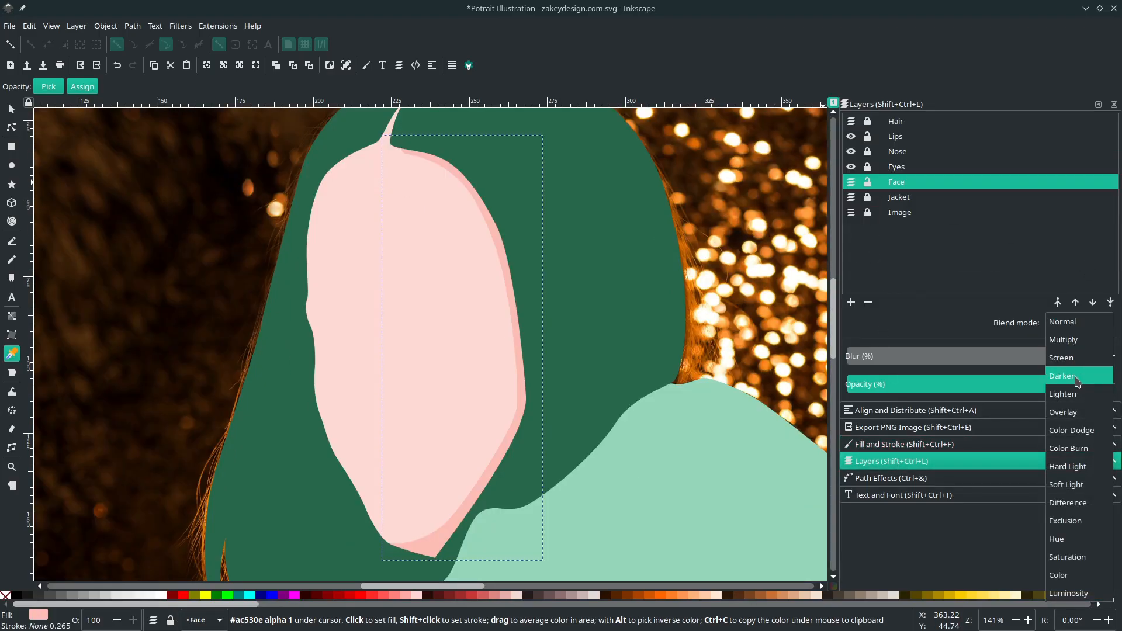
{"action": "left_click", "coordinate": [1077, 377]}
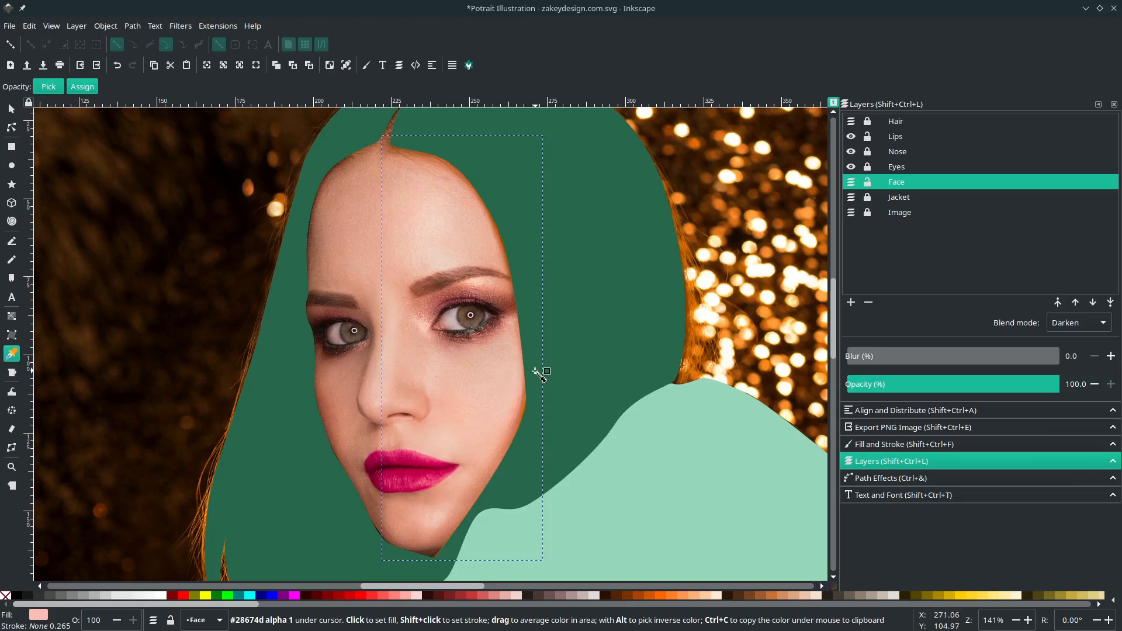
Step: Try Soft Light as the Face layer's blend mode and switch it back to Darken
{"action": "left_click", "coordinate": [1088, 327]}
{"action": "left_click", "coordinate": [1077, 431]}
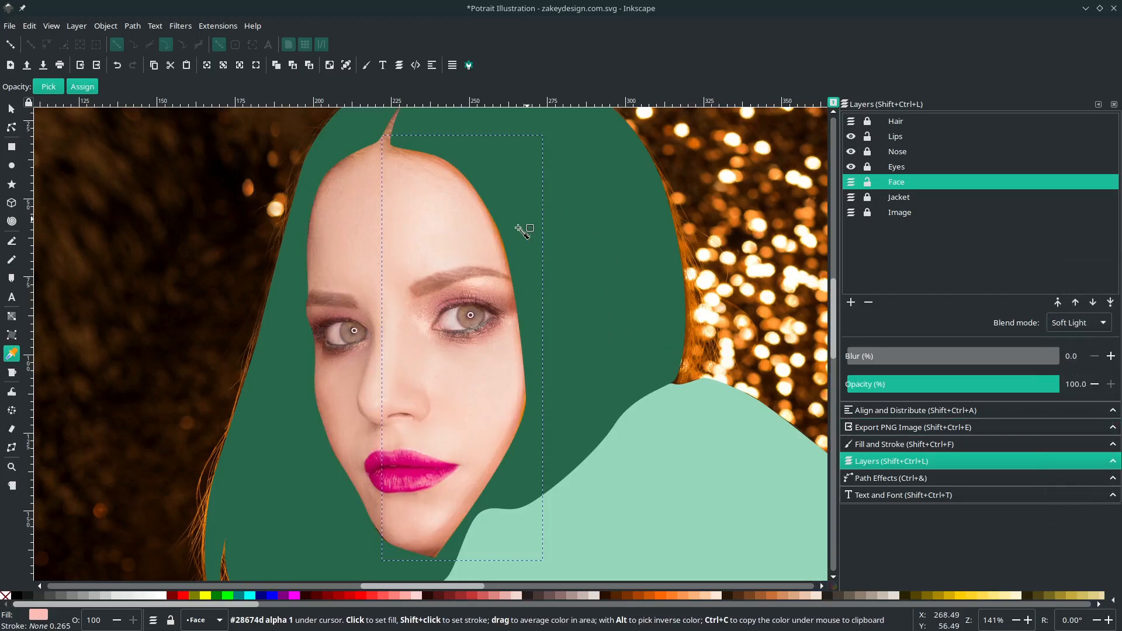
{"action": "left_click", "coordinate": [1088, 325]}
{"action": "left_click", "coordinate": [1078, 214]}
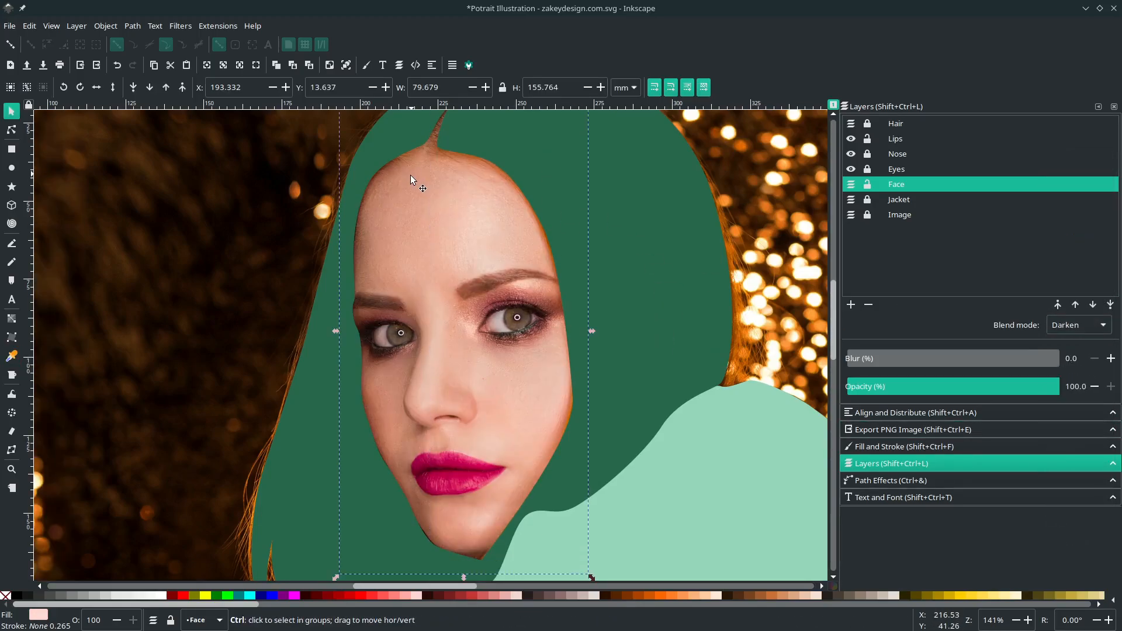
Step: Start a second shadow path at the hairline left of the parting and trace it down the forehead to the inner end of the left-hand eyebrow
{"action": "scroll", "coordinate": [411, 174], "scroll_direction": "up", "scroll_amount": 1, "text": "ctrl"}
{"action": "key", "text": "b"}
{"action": "scroll", "coordinate": [416, 169], "scroll_direction": "up", "scroll_amount": 1, "text": "ctrl"}
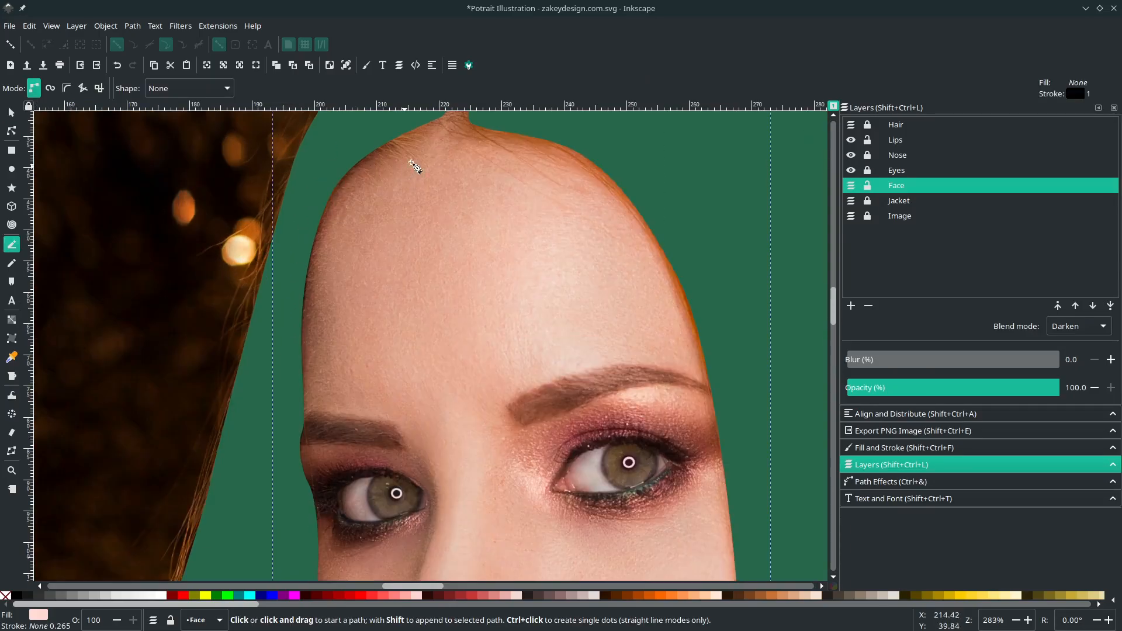
{"action": "left_click", "coordinate": [428, 141]}
{"action": "left_click_drag", "start_coordinate": [345, 167], "coordinate": [319, 327]}
{"action": "scroll", "coordinate": [342, 345], "scroll_direction": "down", "scroll_amount": 5}
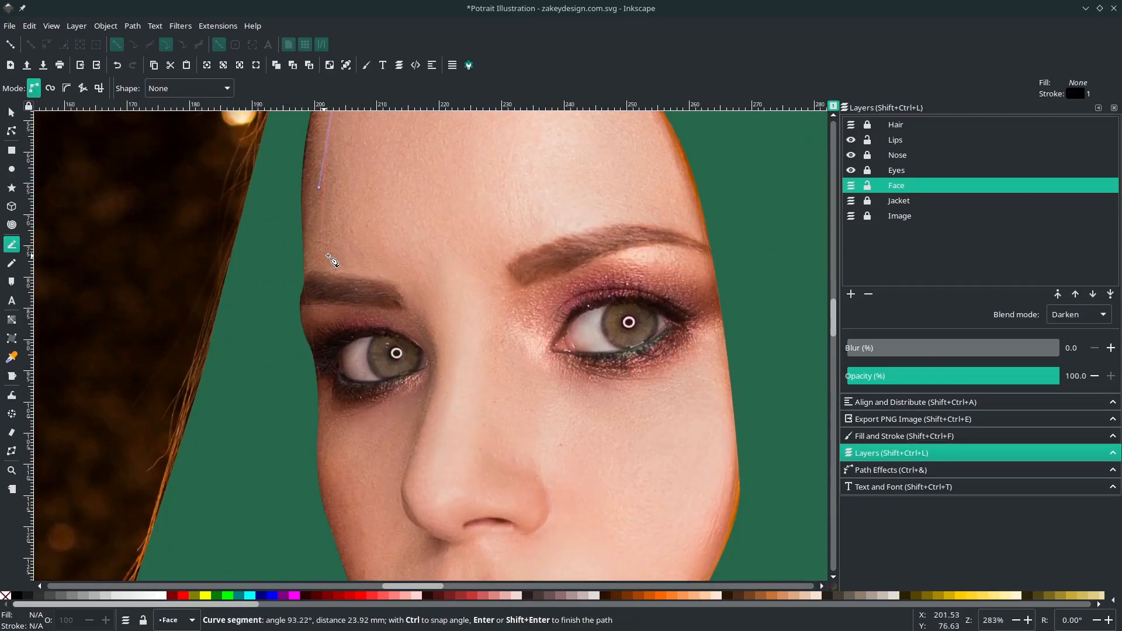
{"action": "left_click_drag", "start_coordinate": [414, 291], "coordinate": [428, 320]}
Step: Continue the second shadow path from the eyebrow down the shaded side of the nose bridge to the nose wing
{"action": "scroll", "coordinate": [429, 321], "scroll_direction": "up", "scroll_amount": 1, "text": "ctrl"}
{"action": "scroll", "coordinate": [430, 320], "scroll_direction": "down", "scroll_amount": 4}
{"action": "left_click_drag", "start_coordinate": [436, 294], "coordinate": [467, 394]}
{"action": "scroll", "coordinate": [392, 239], "scroll_direction": "down", "scroll_amount": 7}
{"action": "scroll", "coordinate": [392, 239], "scroll_direction": "up", "scroll_amount": 1, "text": "ctrl"}
{"action": "scroll", "coordinate": [393, 240], "scroll_direction": "up", "scroll_amount": 11}
{"action": "key", "text": "BackSpace"}
{"action": "scroll", "coordinate": [465, 393], "scroll_direction": "down", "scroll_amount": 11}
{"action": "left_click_drag", "start_coordinate": [391, 320], "coordinate": [389, 346]}
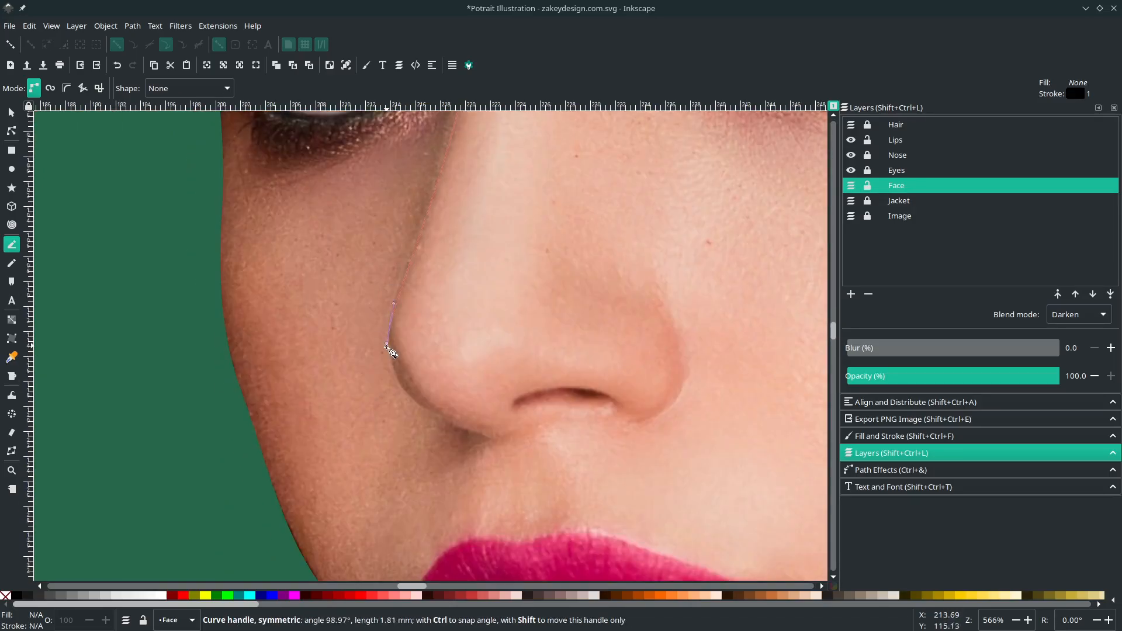
Step: Curve the second shadow path around the nose wing and end the segment beneath the nose
{"action": "scroll", "coordinate": [398, 348], "scroll_direction": "up", "scroll_amount": 1, "text": "ctrl"}
{"action": "scroll", "coordinate": [404, 340], "scroll_direction": "down", "scroll_amount": 7}
{"action": "left_click_drag", "start_coordinate": [459, 282], "coordinate": [499, 307]}
{"action": "scroll", "coordinate": [502, 336], "scroll_direction": "down", "scroll_amount": 4}
{"action": "scroll", "coordinate": [587, 252], "scroll_direction": "up", "scroll_amount": 2}
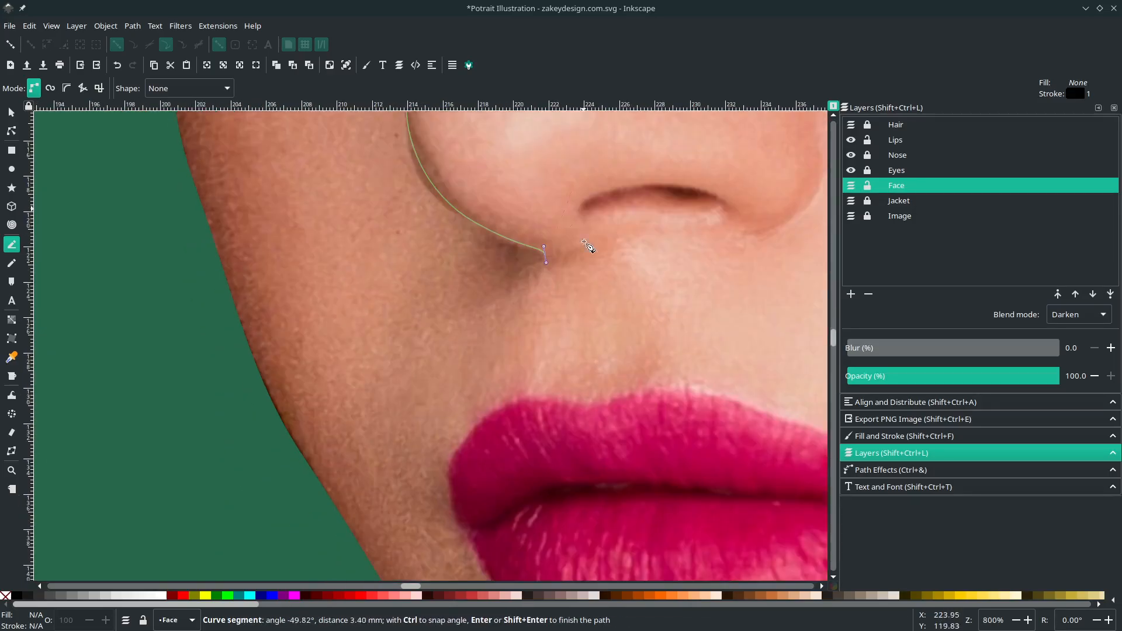
Step: Extend the second shadow path from below the nose around the left-hand mouth corner to beneath the lower lip
{"action": "scroll", "coordinate": [520, 146], "scroll_direction": "down", "scroll_amount": 11}
{"action": "left_click_drag", "start_coordinate": [555, 353], "coordinate": [647, 380]}
{"action": "scroll", "coordinate": [555, 510], "scroll_direction": "down", "scroll_amount": 10}
{"action": "left_click_drag", "start_coordinate": [567, 292], "coordinate": [590, 398]}
Step: Curve the second shadow path around the chin and bring it back below the jaw onto the hair area
{"action": "scroll", "coordinate": [602, 398], "scroll_direction": "down", "scroll_amount": 2, "text": "ctrl"}
{"action": "left_click_drag", "start_coordinate": [725, 416], "coordinate": [789, 384]}
{"action": "left_click", "coordinate": [789, 383]}
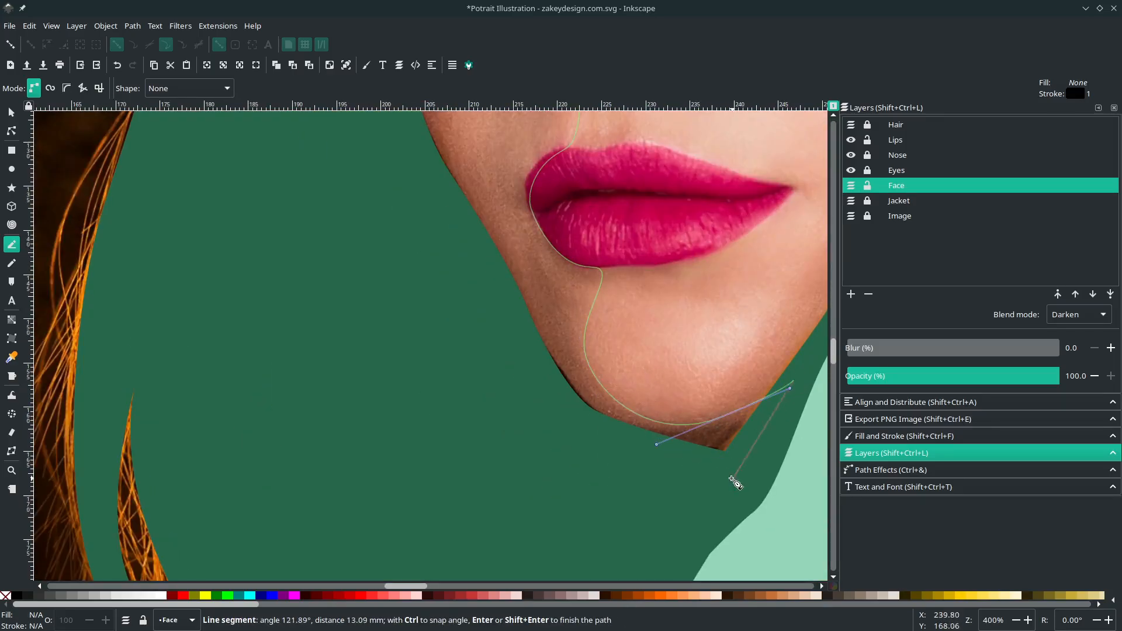
{"action": "key", "text": "BackSpace"}
{"action": "left_click_drag", "start_coordinate": [547, 470], "coordinate": [501, 426]}
Step: Run the second shadow path up outside the left-hand side of the face and close it at its starting node on the hairline
{"action": "scroll", "coordinate": [328, 351], "scroll_direction": "down", "scroll_amount": 3, "text": "ctrl"}
{"action": "scroll", "coordinate": [325, 351], "scroll_direction": "up", "scroll_amount": 8}
{"action": "left_click_drag", "start_coordinate": [319, 346], "coordinate": [336, 298]}
{"action": "scroll", "coordinate": [372, 226], "scroll_direction": "up", "scroll_amount": 2, "text": "ctrl"}
{"action": "left_click_drag", "start_coordinate": [339, 251], "coordinate": [391, 221]}
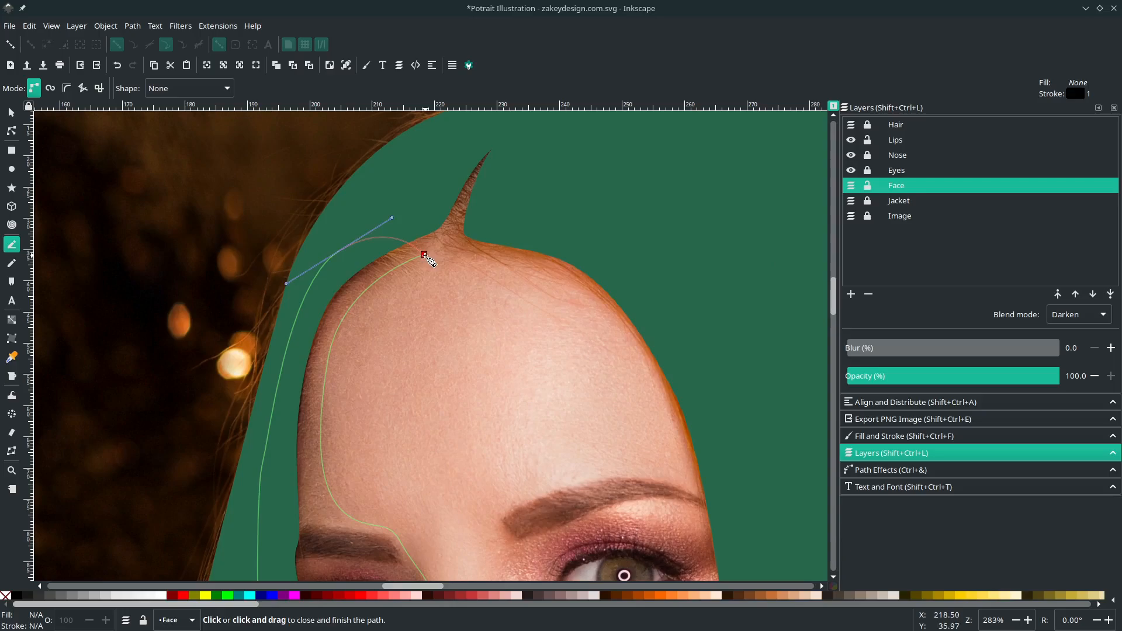
{"action": "left_click", "coordinate": [425, 254]}
{"action": "scroll", "coordinate": [407, 288], "scroll_direction": "down", "scroll_amount": 2, "text": "ctrl"}
{"action": "scroll", "coordinate": [411, 292], "scroll_direction": "down", "scroll_amount": 1, "text": "ctrl"}
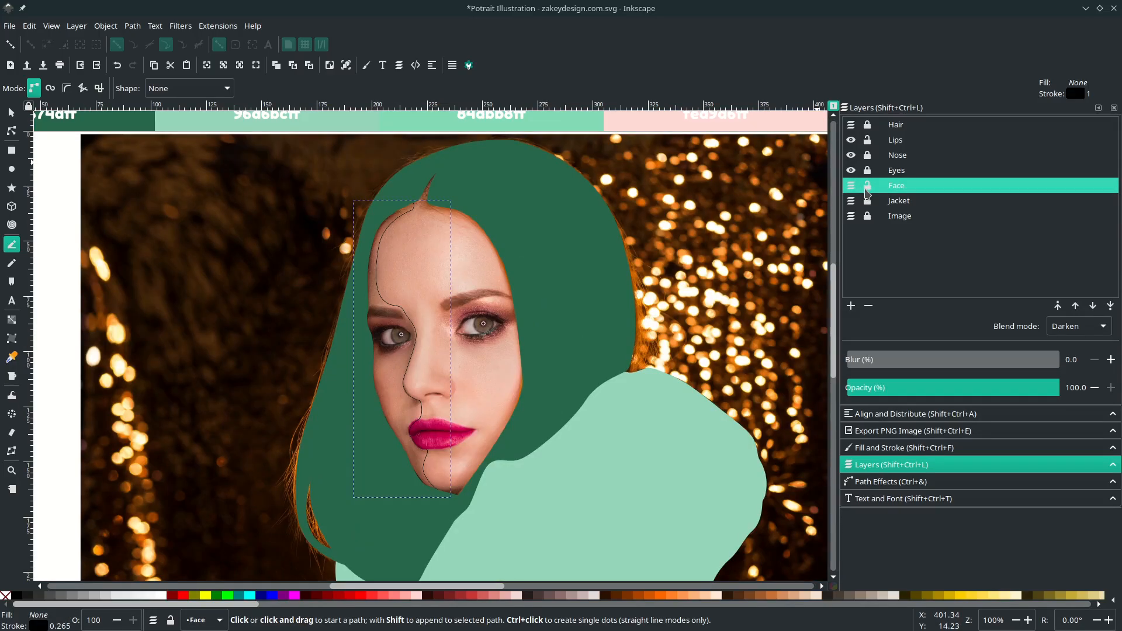
Step: Set the Face layer's blend mode to Normal and fill the second shadow with the first shadow's darker pink, without a stroke
{"action": "left_click", "coordinate": [1078, 326]}
{"action": "left_click", "coordinate": [1082, 274]}
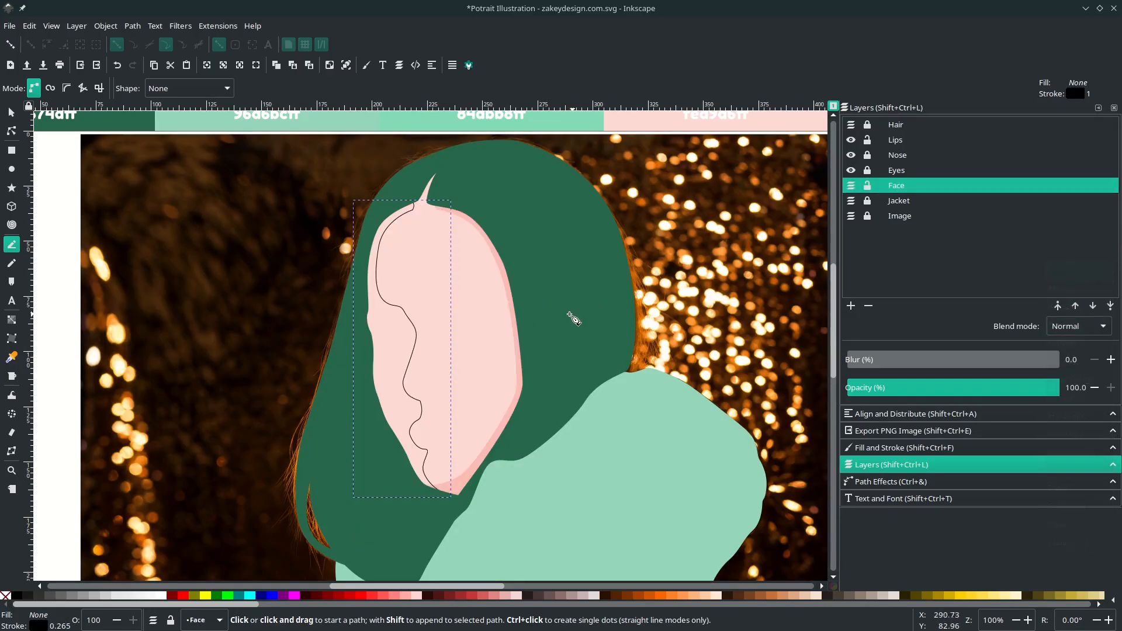
{"action": "key", "text": "s"}
{"action": "key", "text": "d"}
{"action": "scroll", "coordinate": [501, 285], "scroll_direction": "up", "scroll_amount": 2, "text": "ctrl"}
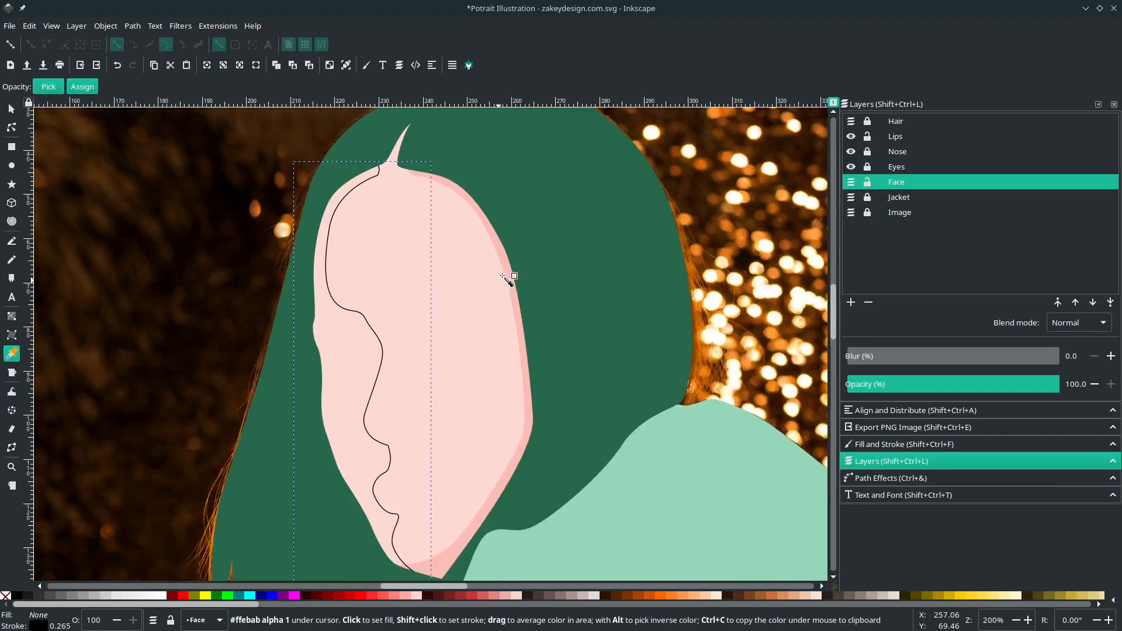
{"action": "left_click", "coordinate": [521, 271]}
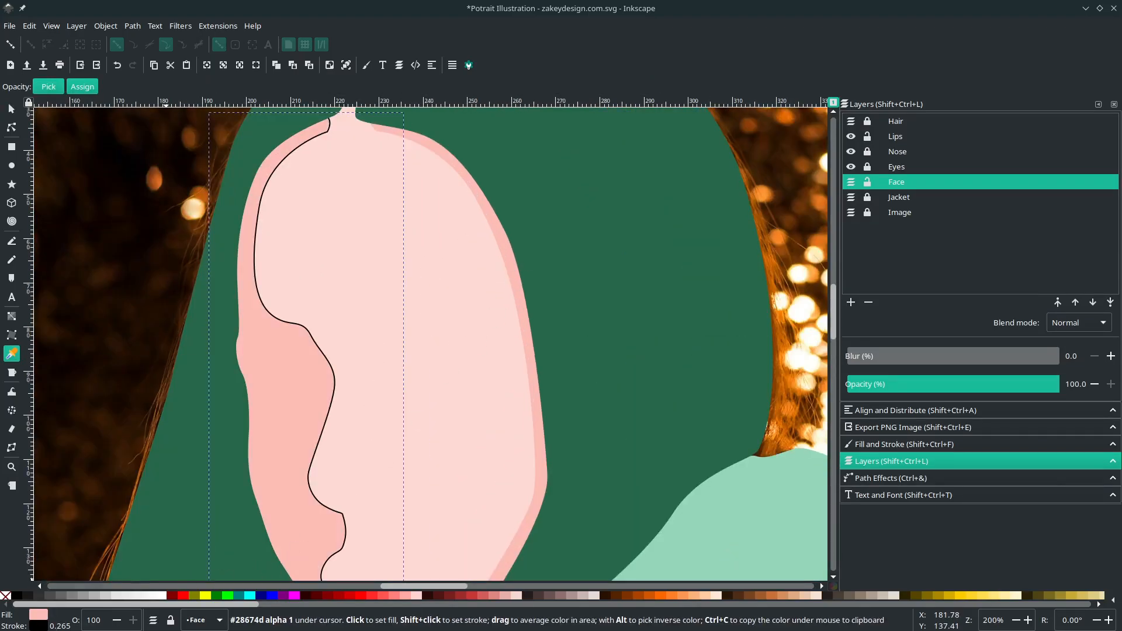
{"action": "key", "text": "Escape"}
{"action": "scroll", "coordinate": [243, 431], "scroll_direction": "down", "scroll_amount": 2, "text": "ctrl"}
{"action": "key", "text": "s"}
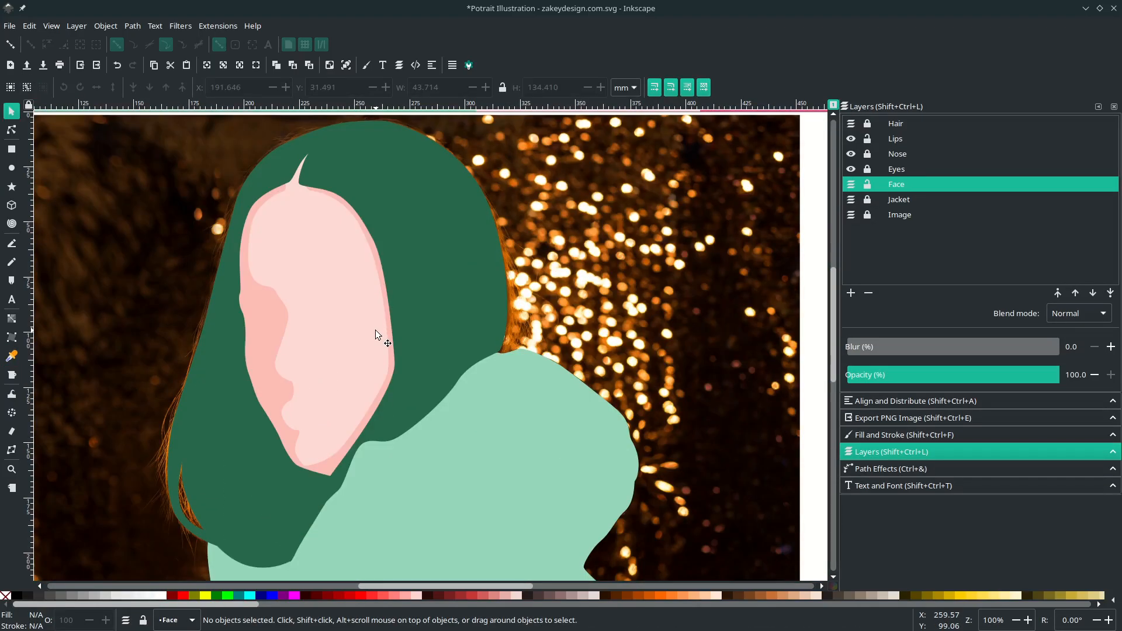
Step: Show the Eyes, Nose and Lips layers and save the illustration
{"action": "left_click", "coordinate": [852, 169]}
{"action": "left_click", "coordinate": [851, 141]}
{"action": "key", "text": "ctrl+s"}
{"action": "scroll", "coordinate": [528, 375], "scroll_direction": "down", "scroll_amount": 2, "text": "ctrl"}
{"action": "scroll", "coordinate": [451, 326], "scroll_direction": "up", "scroll_amount": 2, "text": "ctrl"}
{"action": "scroll", "coordinate": [451, 326], "scroll_direction": "down", "scroll_amount": 4}
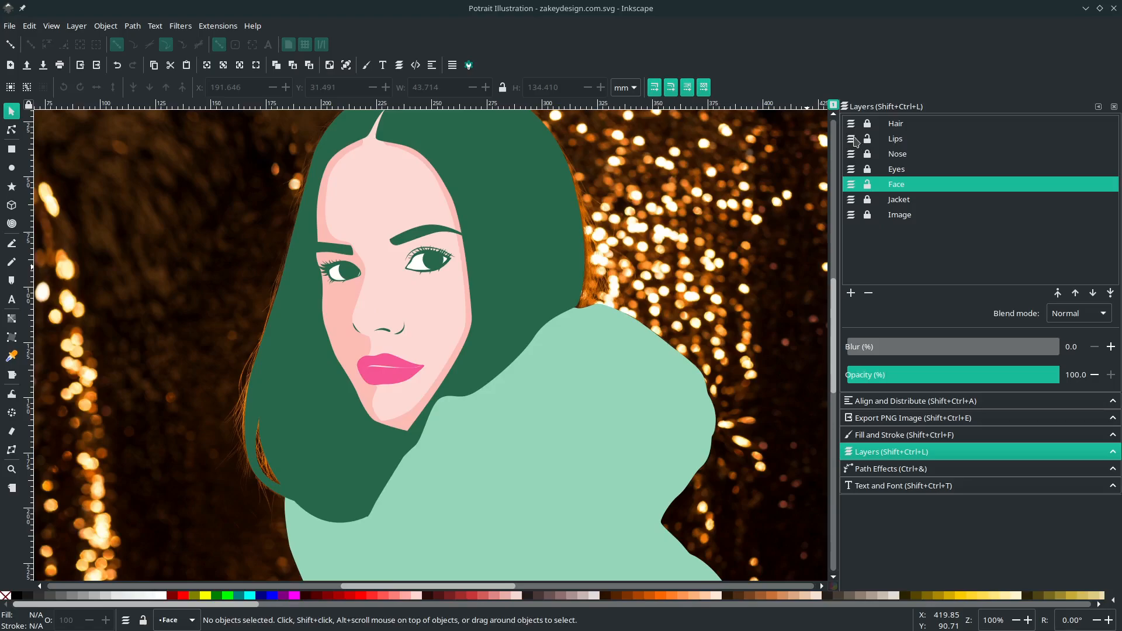
Step: Hide the Lips, Nose and Eyes layers again and set the Face layer's blend mode to Darken
{"action": "left_click", "coordinate": [852, 140]}
{"action": "left_click", "coordinate": [852, 169]}
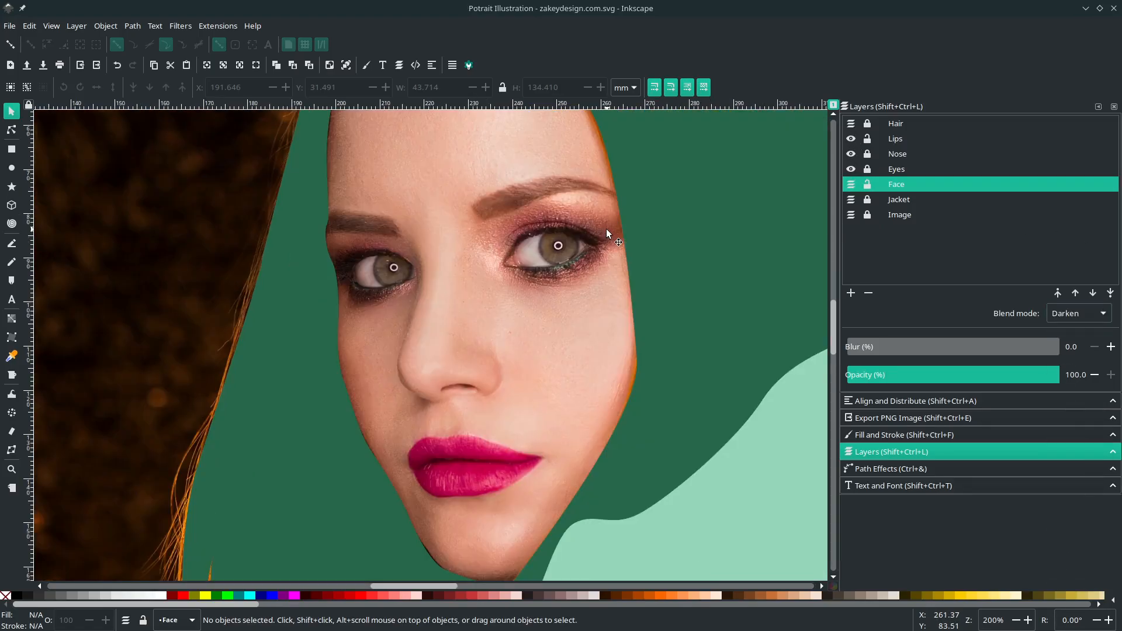
Step: Start a shadow path around the right-hand eye, curving from outside the face under the eyebrow to the inner corner
{"action": "scroll", "coordinate": [606, 229], "scroll_direction": "right", "scroll_amount": 5}
{"action": "scroll", "coordinate": [506, 237], "scroll_direction": "up", "scroll_amount": 2, "text": "ctrl"}
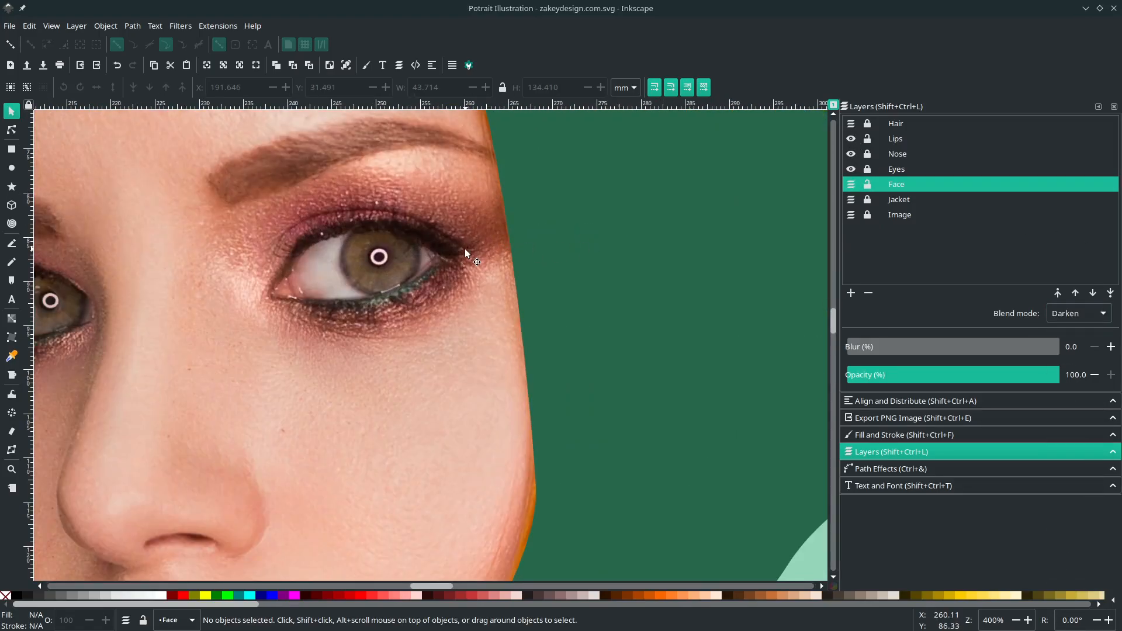
{"action": "scroll", "coordinate": [465, 248], "scroll_direction": "up", "scroll_amount": 4}
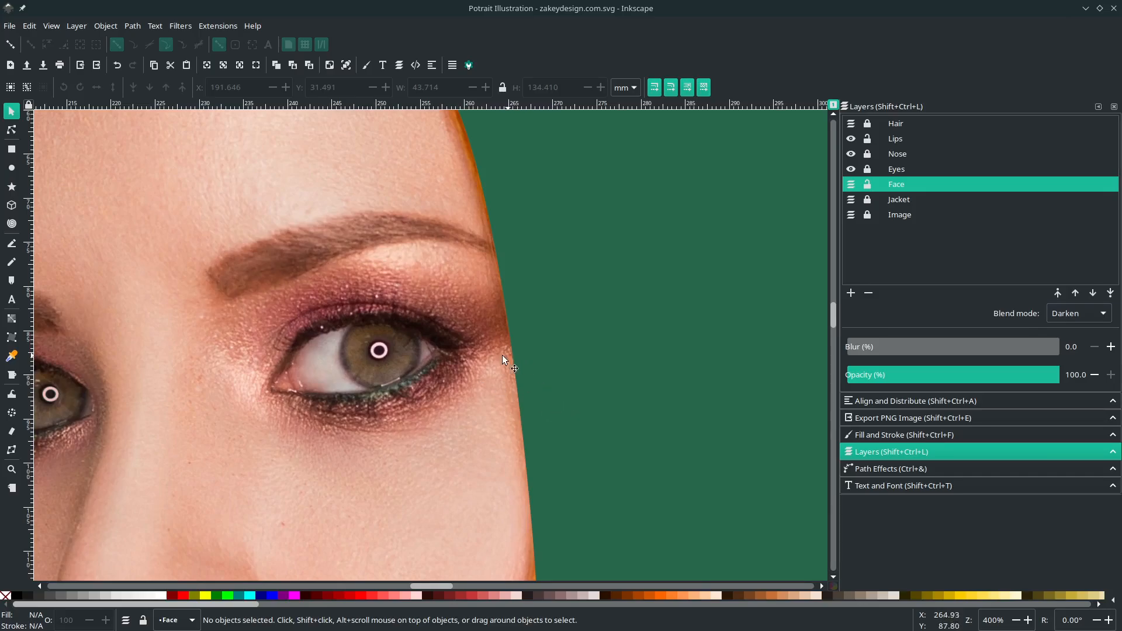
{"action": "key", "text": "b"}
{"action": "left_click", "coordinate": [524, 318]}
{"action": "left_click_drag", "start_coordinate": [401, 275], "coordinate": [350, 245]}
{"action": "left_click_drag", "start_coordinate": [247, 298], "coordinate": [227, 329]}
{"action": "left_click", "coordinate": [206, 367]}
{"action": "left_click", "coordinate": [243, 394]}
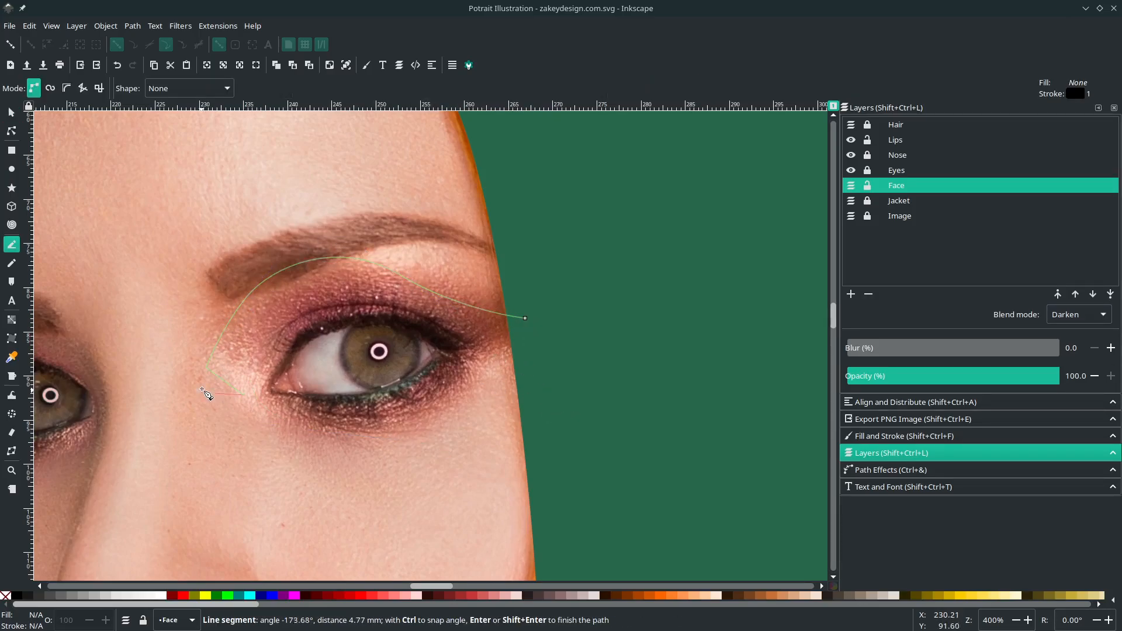
Step: Redo the node at the inner corner, curve the path beneath the right-hand eye and close it at its starting node
{"action": "key", "text": "BackSpace"}
{"action": "left_click", "coordinate": [238, 401]}
{"action": "key", "text": "BackSpace"}
{"action": "left_click", "coordinate": [218, 411]}
{"action": "left_click_drag", "start_coordinate": [287, 421], "coordinate": [369, 445]}
{"action": "left_click_drag", "start_coordinate": [524, 318], "coordinate": [531, 324]}
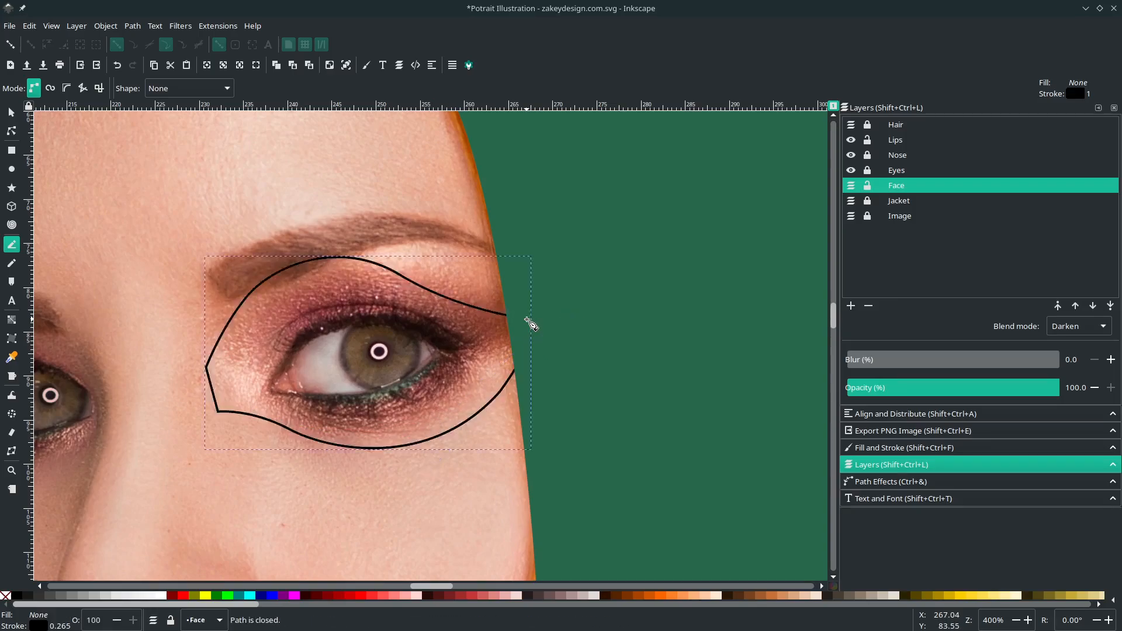
Step: Set the Face layer's blend mode to Normal and fill the eye shadow with the existing darker pink, without a stroke
{"action": "scroll", "coordinate": [531, 324], "scroll_direction": "down", "scroll_amount": 2}
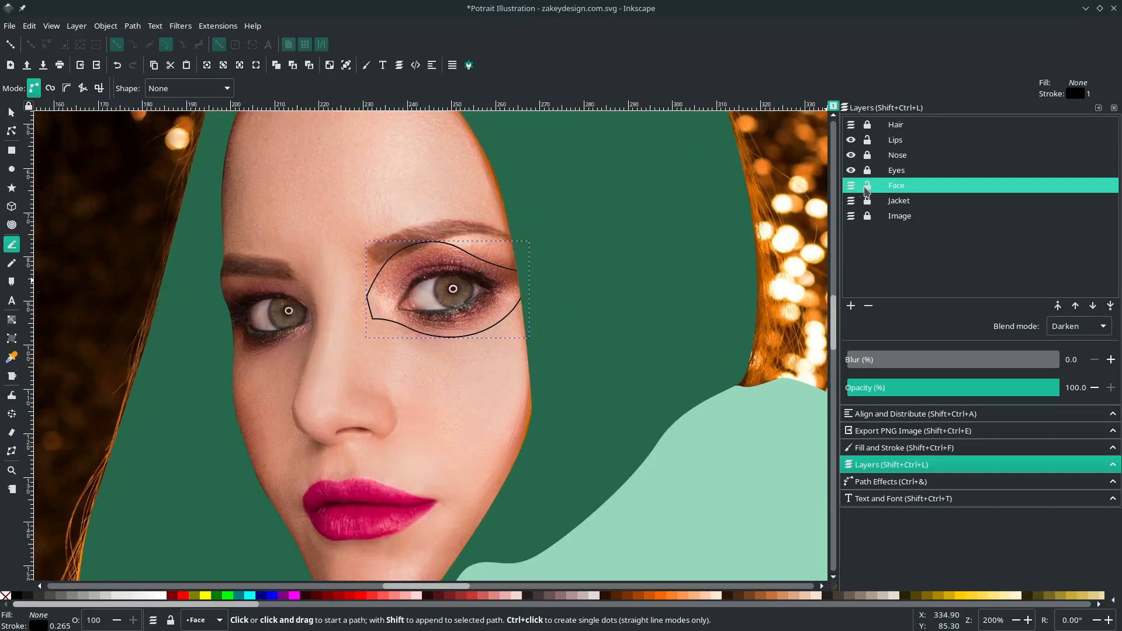
{"action": "left_click", "coordinate": [1078, 326]}
{"action": "left_click", "coordinate": [1065, 269]}
{"action": "key", "text": "d"}
{"action": "left_click", "coordinate": [504, 284]}
{"action": "middle_click", "coordinate": [39, 626]}
{"action": "key", "text": "s"}
{"action": "scroll", "coordinate": [602, 452], "scroll_direction": "down", "scroll_amount": 1}
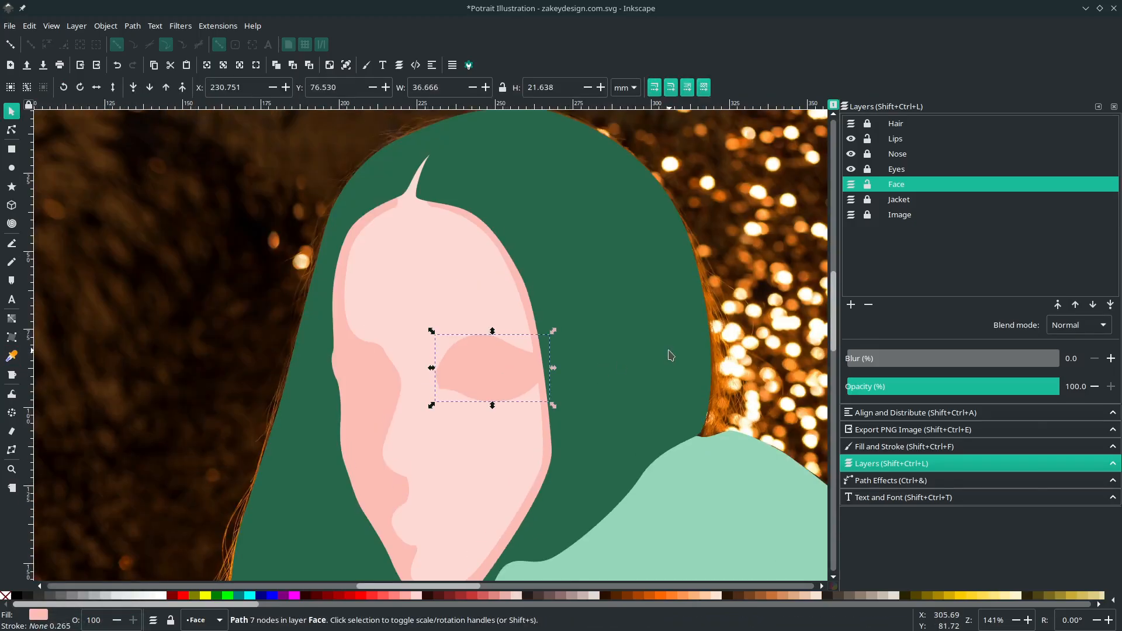
Step: Save the illustration, and show and hide the Eyes, Nose and Lips layers to check the eye shadow
{"action": "left_click", "coordinate": [669, 353]}
{"action": "scroll", "coordinate": [529, 300], "scroll_direction": "down", "scroll_amount": 2}
{"action": "scroll", "coordinate": [559, 444], "scroll_direction": "up", "scroll_amount": 1}
{"action": "key", "text": "ctrl+s"}
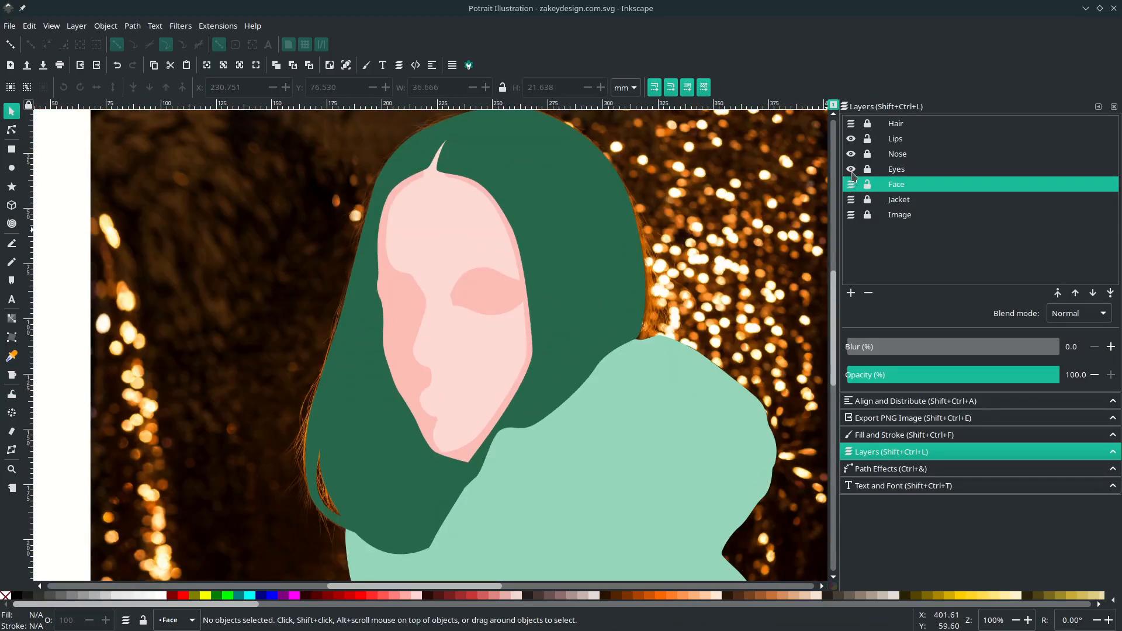
{"action": "left_click", "coordinate": [851, 171]}
{"action": "left_click", "coordinate": [850, 171]}
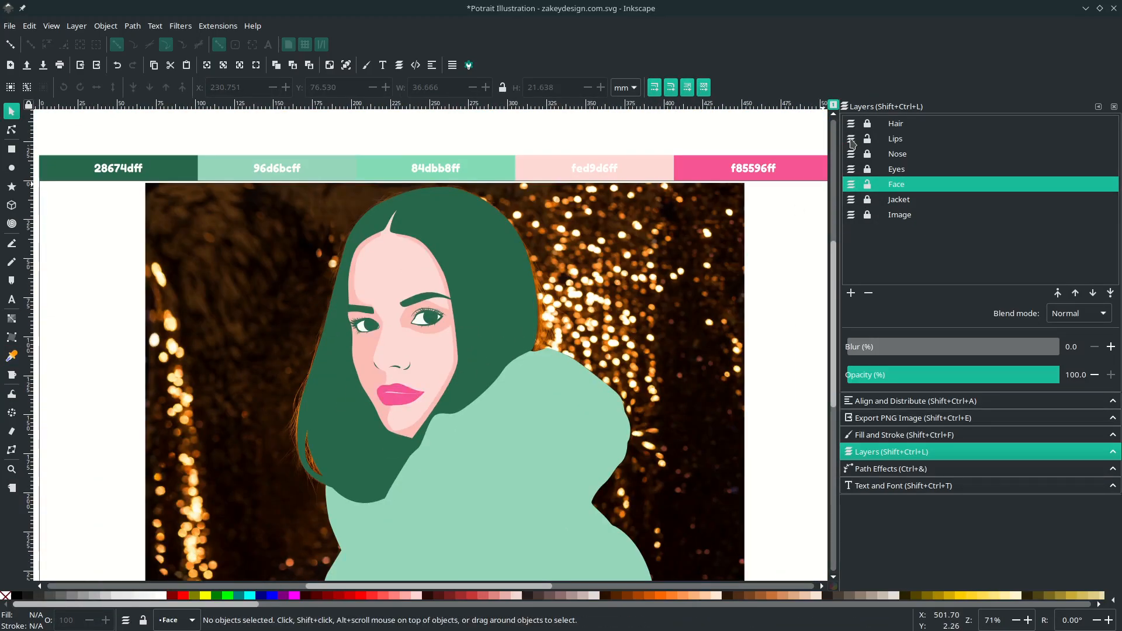
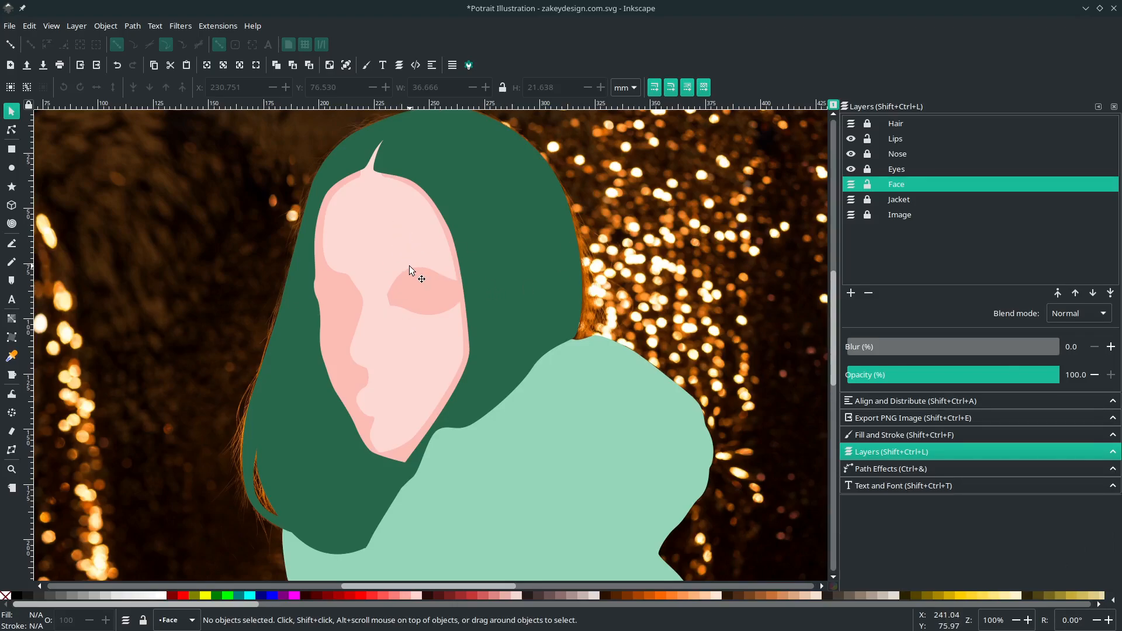
Step: Set the Face layer's blend mode to Darken to reveal the photo beneath the face
{"action": "left_click", "coordinate": [1069, 310]}
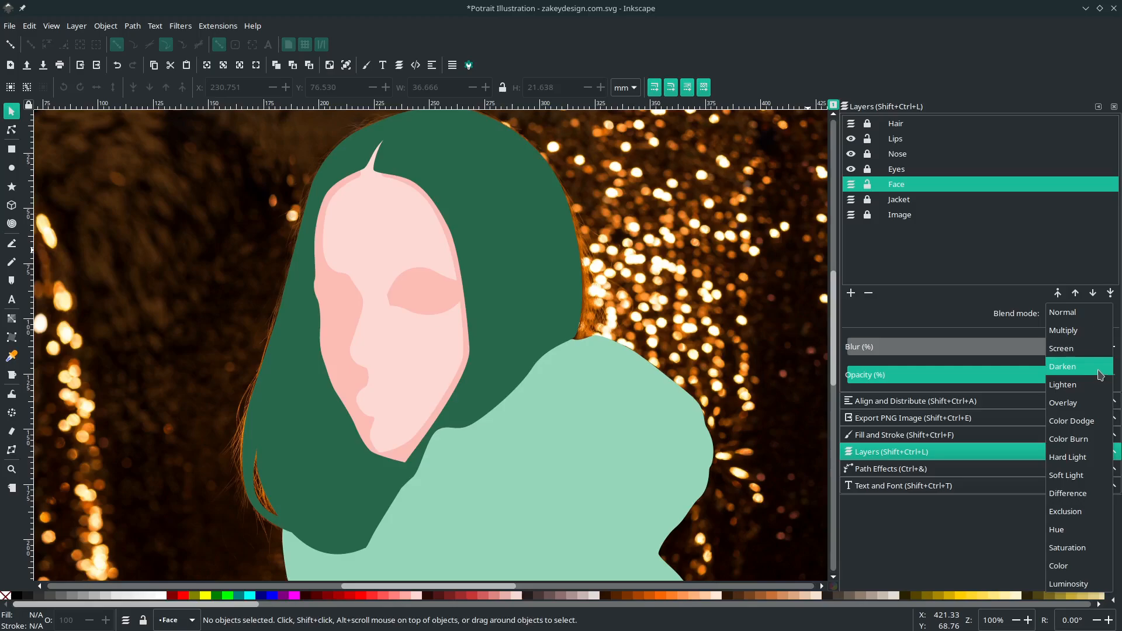
{"action": "left_click", "coordinate": [1070, 366]}
{"action": "scroll", "coordinate": [359, 276], "scroll_direction": "up", "scroll_amount": 3}
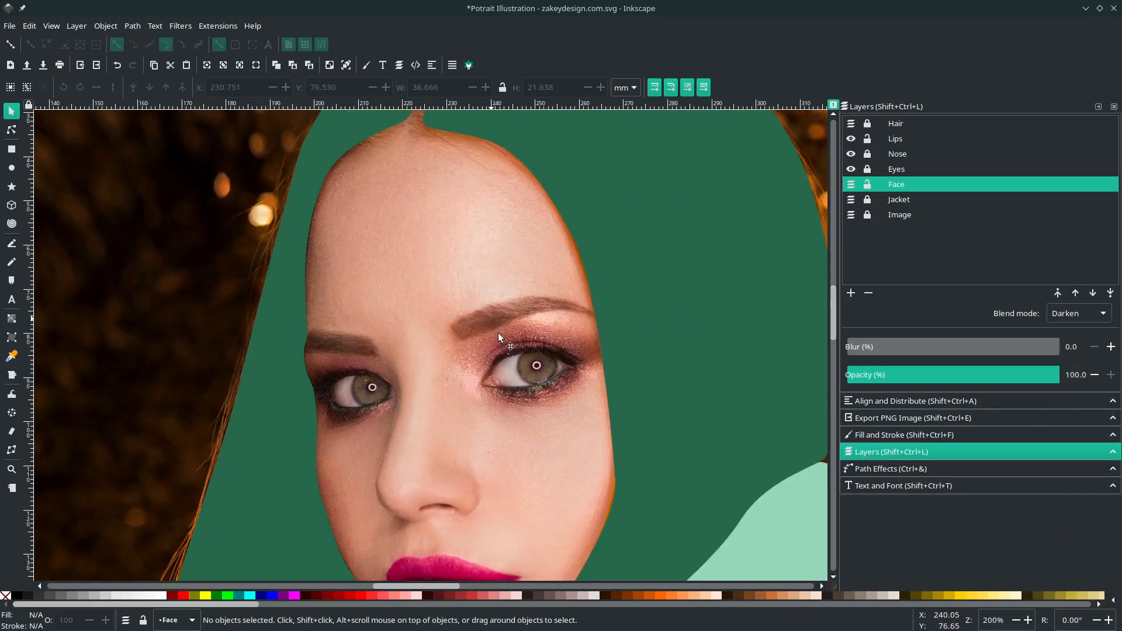
{"action": "scroll", "coordinate": [527, 345], "scroll_direction": "down", "scroll_amount": 6}
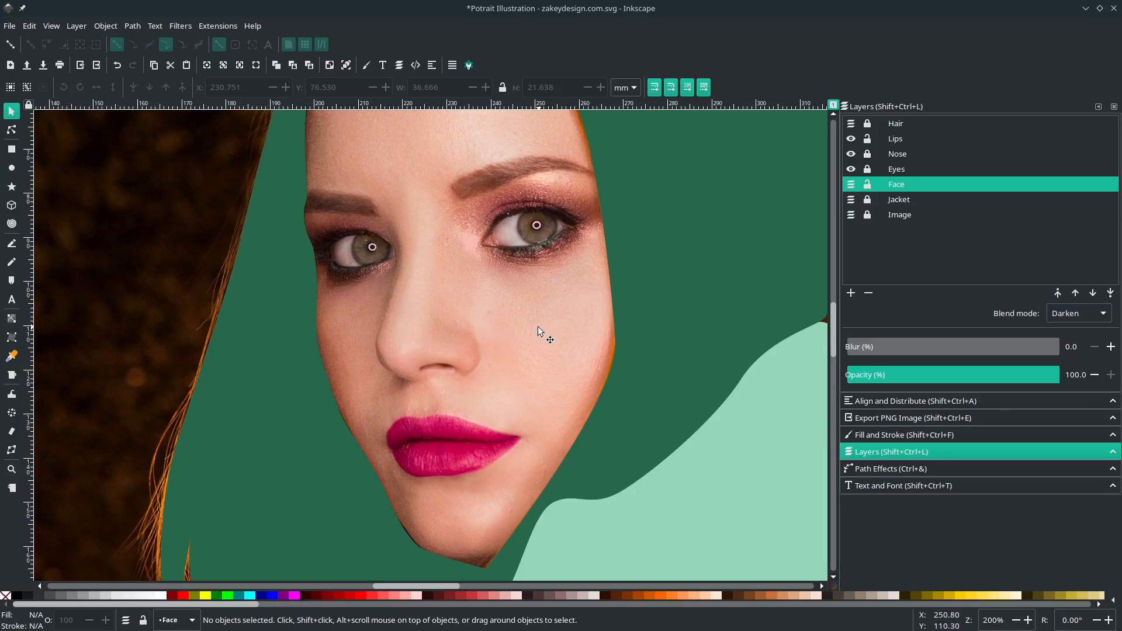
Step: Trace a closed highlight outline on the right-hand cheek, running from below the eye down towards the jaw
{"action": "key", "text": "p"}
{"action": "scroll", "coordinate": [537, 319], "scroll_direction": "up", "scroll_amount": 2}
{"action": "key", "text": "b"}
{"action": "left_click", "coordinate": [493, 253]}
{"action": "left_click_drag", "start_coordinate": [603, 204], "coordinate": [626, 203]}
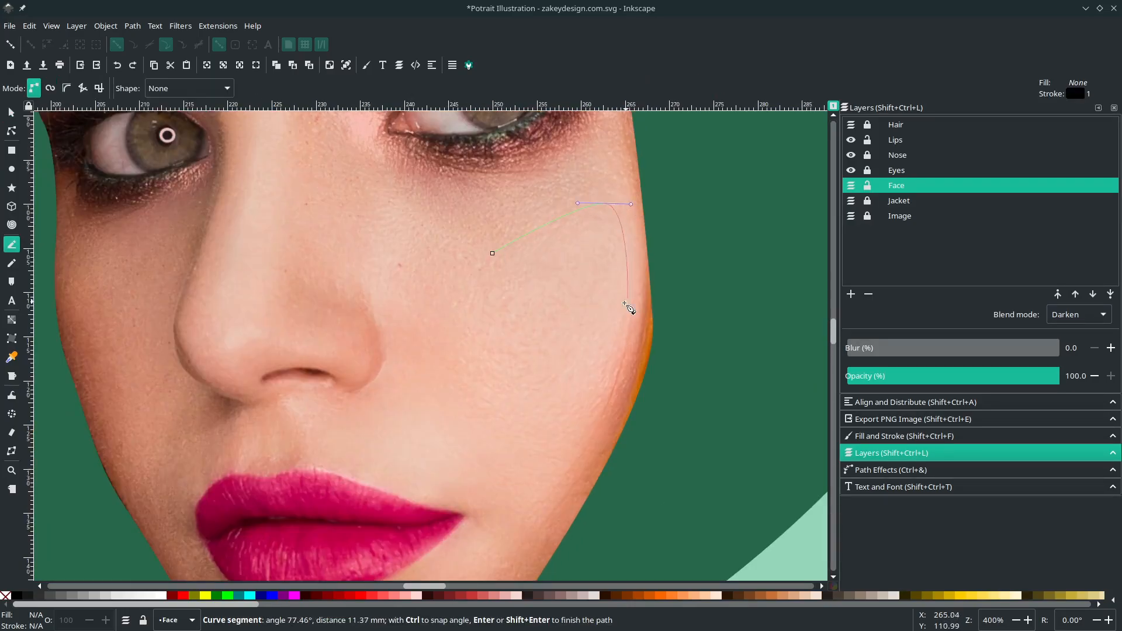
{"action": "left_click_drag", "start_coordinate": [587, 379], "coordinate": [547, 452]}
{"action": "left_click_drag", "start_coordinate": [493, 253], "coordinate": [503, 222]}
Step: Scale the cheek highlight outline down slightly from its lower right corner
{"action": "scroll", "coordinate": [508, 266], "scroll_direction": "down", "scroll_amount": 1}
{"action": "key", "text": "s"}
{"action": "scroll", "coordinate": [598, 504], "scroll_direction": "up", "scroll_amount": 4}
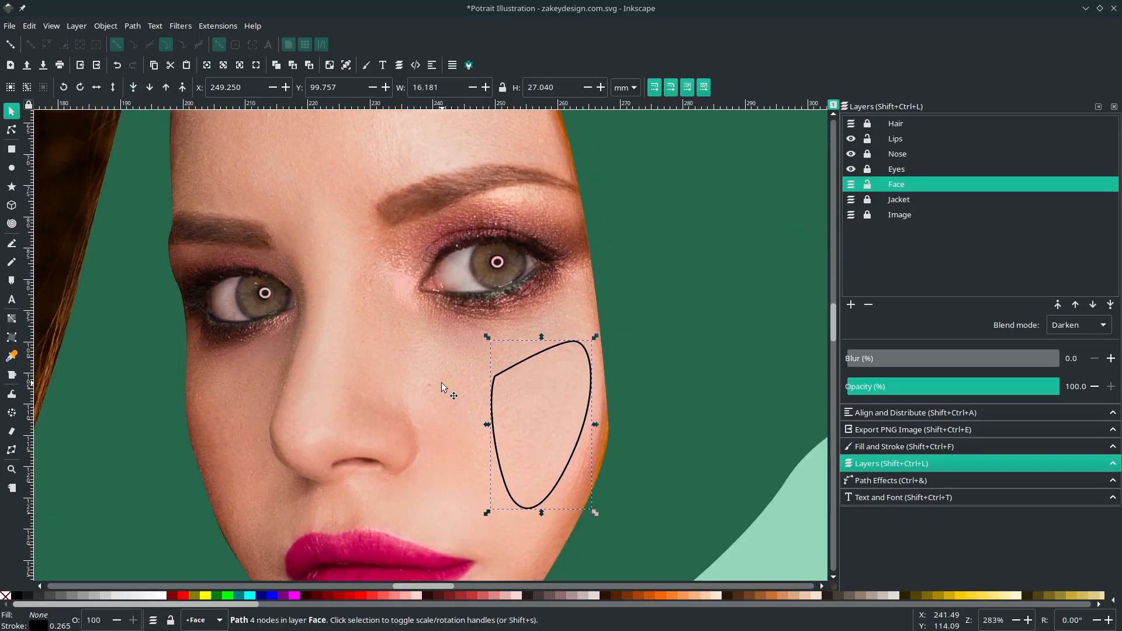
{"action": "left_click_drag", "start_coordinate": [596, 514], "coordinate": [591, 505]}
{"action": "scroll", "coordinate": [365, 395], "scroll_direction": "up", "scroll_amount": 2}
{"action": "key", "text": "b"}
{"action": "left_click_drag", "start_coordinate": [456, 258], "coordinate": [505, 321]}
{"action": "left_click_drag", "start_coordinate": [565, 369], "coordinate": [551, 381]}
{"action": "key", "text": "Escape"}
Step: Trace a narrow closed crescent highlight beside the nose, below the inner corner of the right-hand eye
{"action": "left_click_drag", "start_coordinate": [470, 282], "coordinate": [476, 324]}
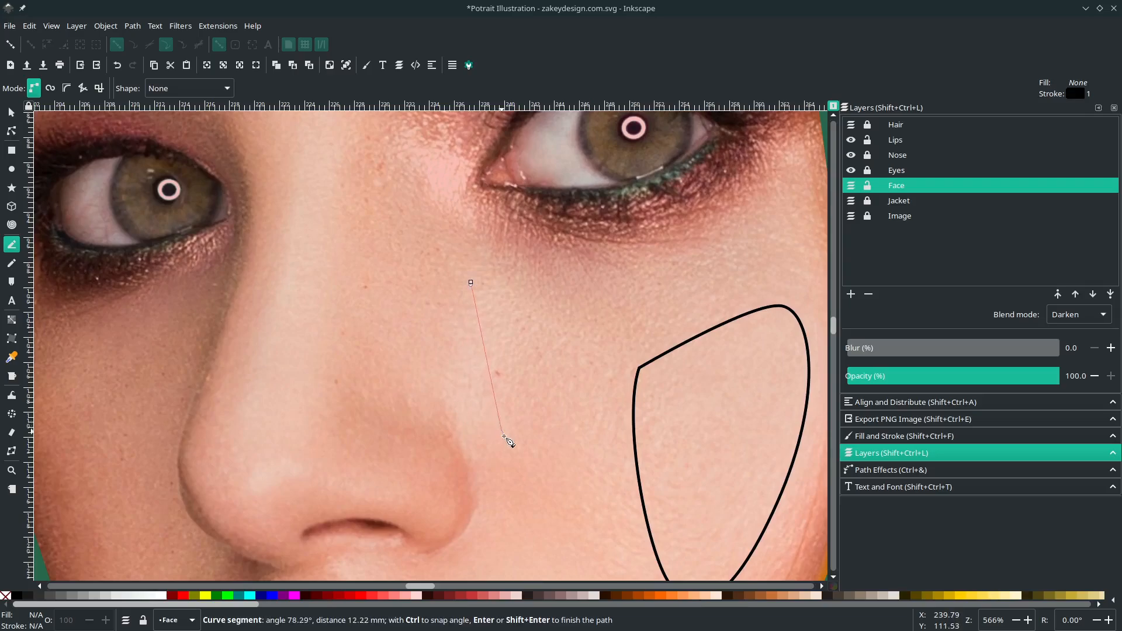
{"action": "left_click_drag", "start_coordinate": [502, 431], "coordinate": [439, 417]}
{"action": "left_click_drag", "start_coordinate": [469, 283], "coordinate": [478, 257]}
Step: Trace a small closed highlight outline on the chin below the lips
{"action": "scroll", "coordinate": [478, 269], "scroll_direction": "down", "scroll_amount": 3}
{"action": "key", "text": "ctrl+z"}
{"action": "scroll", "coordinate": [468, 456], "scroll_direction": "up", "scroll_amount": 3}
{"action": "left_click_drag", "start_coordinate": [554, 298], "coordinate": [529, 310]}
{"action": "left_click_drag", "start_coordinate": [452, 323], "coordinate": [422, 364]}
{"action": "left_click_drag", "start_coordinate": [554, 298], "coordinate": [561, 206]}
Step: Trace a large rounded, closed highlight outline on the forehead above the right-hand eyebrow
{"action": "scroll", "coordinate": [585, 281], "scroll_direction": "down", "scroll_amount": 4}
{"action": "scroll", "coordinate": [496, 275], "scroll_direction": "up", "scroll_amount": 2}
{"action": "left_click", "coordinate": [521, 220]}
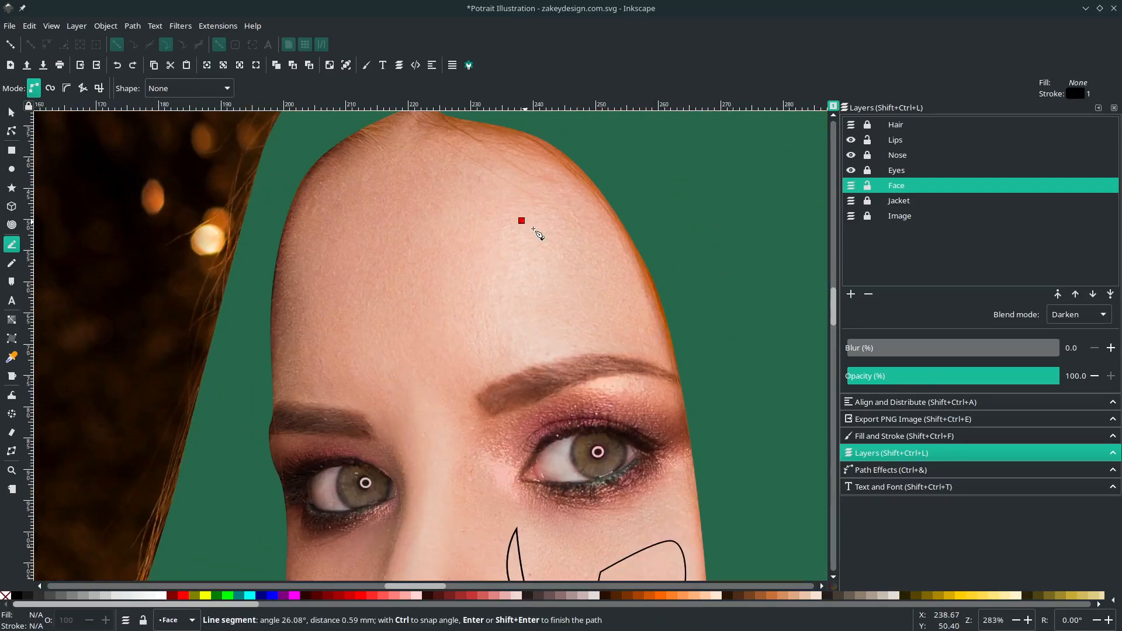
{"action": "left_click_drag", "start_coordinate": [587, 315], "coordinate": [574, 351]}
{"action": "left_click", "coordinate": [521, 220]}
{"action": "scroll", "coordinate": [521, 218], "scroll_direction": "down", "scroll_amount": 3}
Step: Trace two small closed highlights on the nose, one across the tip and one on the right-hand nostril wing
{"action": "scroll", "coordinate": [488, 228], "scroll_direction": "up", "scroll_amount": 3}
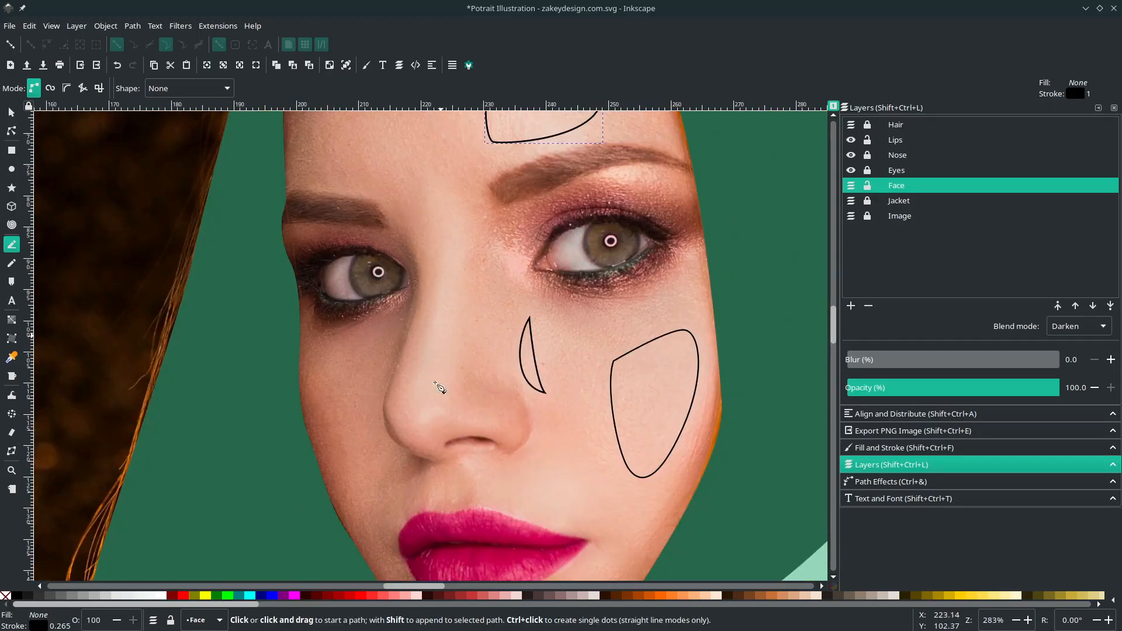
{"action": "scroll", "coordinate": [439, 388], "scroll_direction": "up", "scroll_amount": 4}
{"action": "left_click", "coordinate": [228, 393]}
{"action": "left_click_drag", "start_coordinate": [310, 431], "coordinate": [244, 440]}
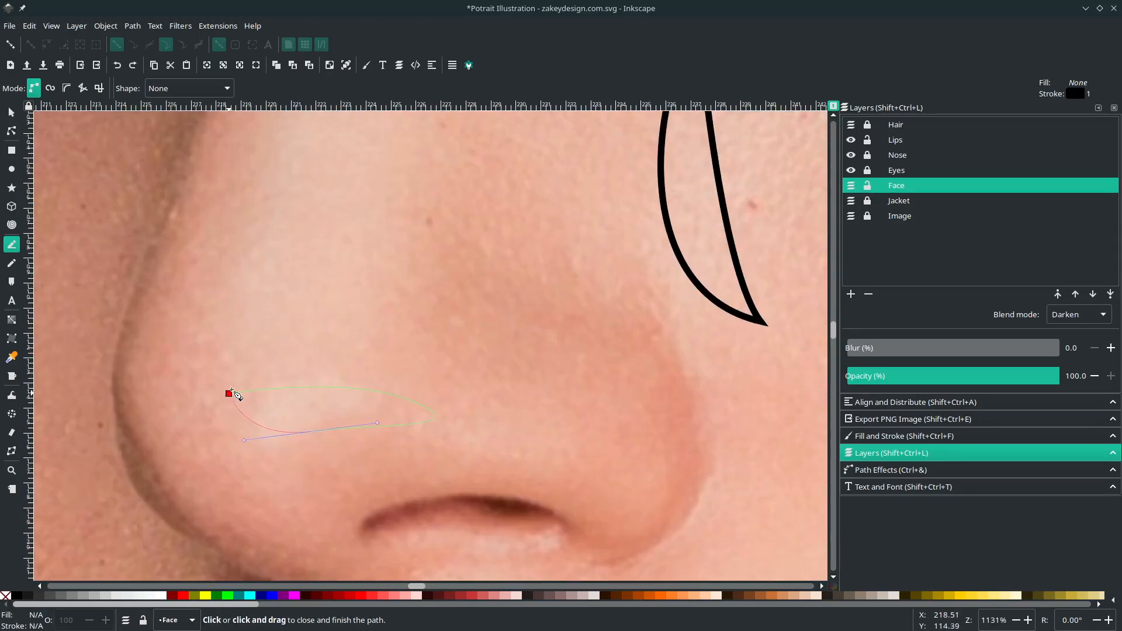
{"action": "left_click_drag", "start_coordinate": [229, 394], "coordinate": [244, 375]}
{"action": "left_click", "coordinate": [549, 421]}
{"action": "left_click_drag", "start_coordinate": [644, 462], "coordinate": [641, 493]}
{"action": "left_click_drag", "start_coordinate": [549, 421], "coordinate": [531, 373]}
Step: Trace a long closed highlight down the bridge of the nose, rounded at its lower end
{"action": "scroll", "coordinate": [503, 358], "scroll_direction": "down", "scroll_amount": 4}
{"action": "scroll", "coordinate": [459, 220], "scroll_direction": "up", "scroll_amount": 2}
{"action": "left_click", "coordinate": [458, 218]}
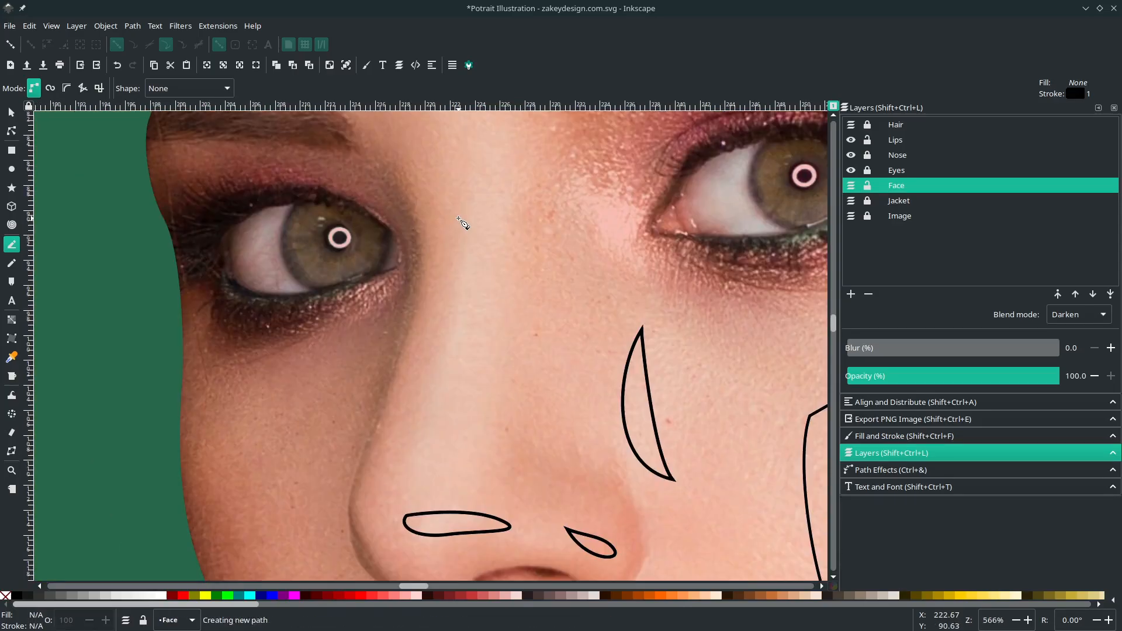
{"action": "left_click_drag", "start_coordinate": [430, 409], "coordinate": [418, 441]}
{"action": "left_click_drag", "start_coordinate": [448, 478], "coordinate": [484, 477]}
{"action": "left_click_drag", "start_coordinate": [496, 307], "coordinate": [503, 269]}
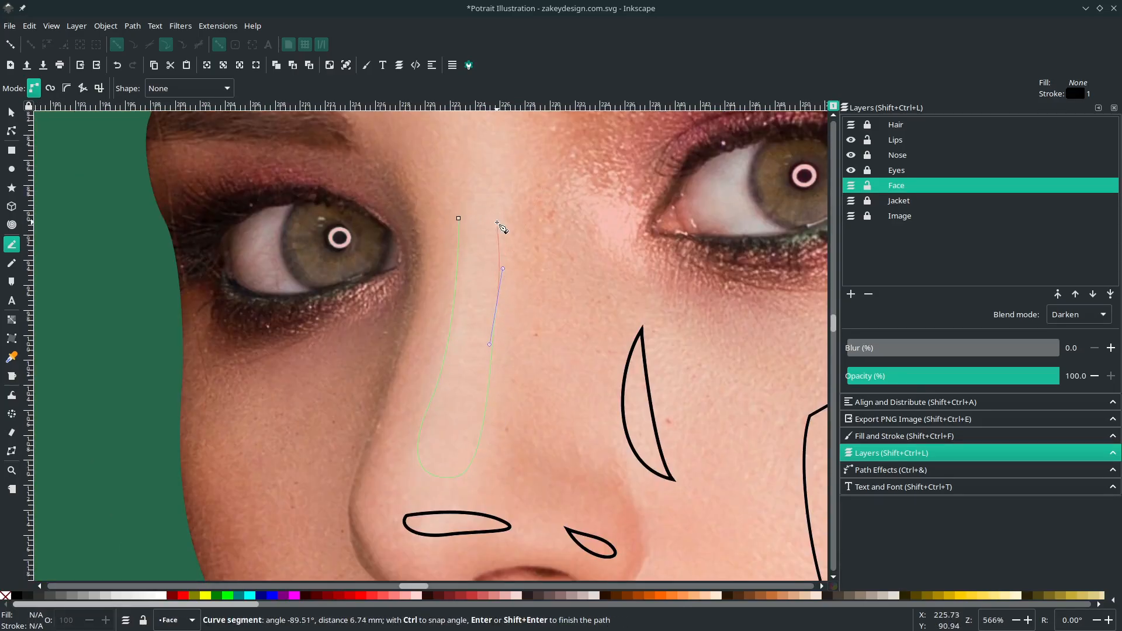
{"action": "left_click", "coordinate": [458, 218]}
Step: With the Face layer's blend mode at Normal, select all the highlight outlines and fill them white without a stroke
{"action": "scroll", "coordinate": [471, 283], "scroll_direction": "down", "scroll_amount": 5}
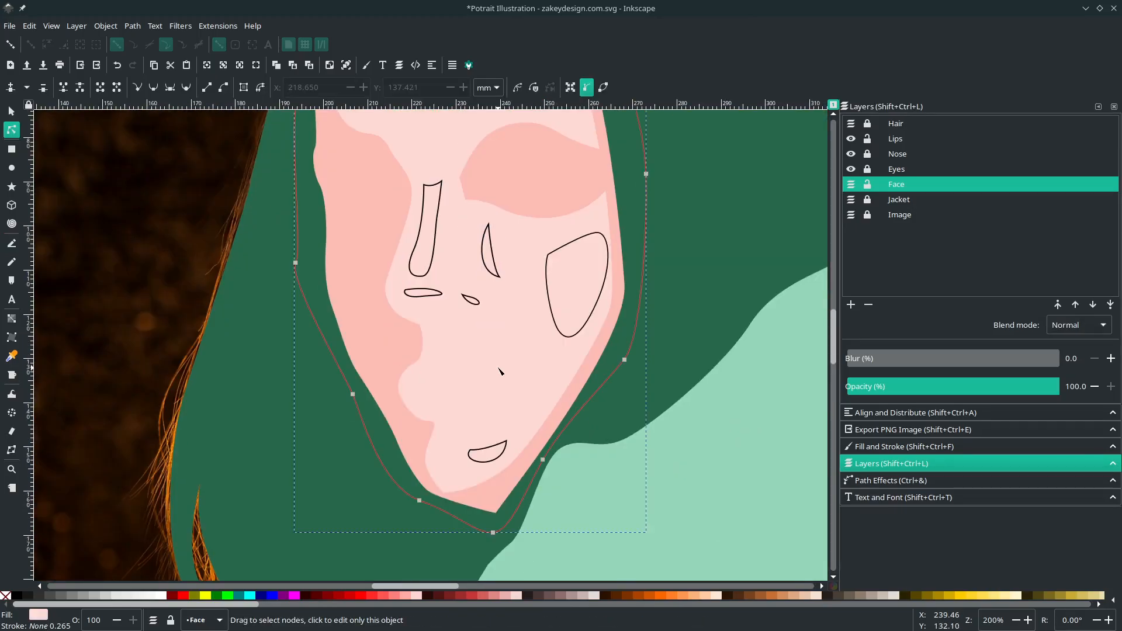
{"action": "scroll", "coordinate": [501, 374], "scroll_direction": "up", "scroll_amount": 6}
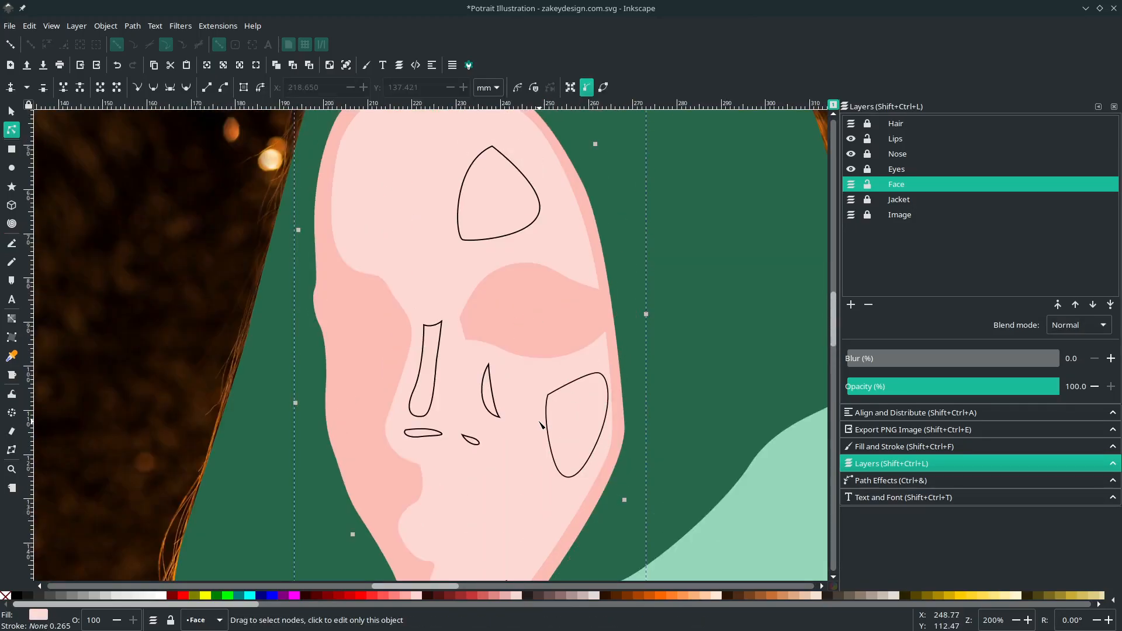
{"action": "scroll", "coordinate": [539, 422], "scroll_direction": "down", "scroll_amount": 4}
{"action": "left_click", "coordinate": [559, 378]}
{"action": "left_click", "coordinate": [473, 351], "text": "shift"}
{"action": "left_click", "coordinate": [433, 342], "text": "shift"}
{"action": "scroll", "coordinate": [490, 385], "scroll_direction": "up", "scroll_amount": 4}
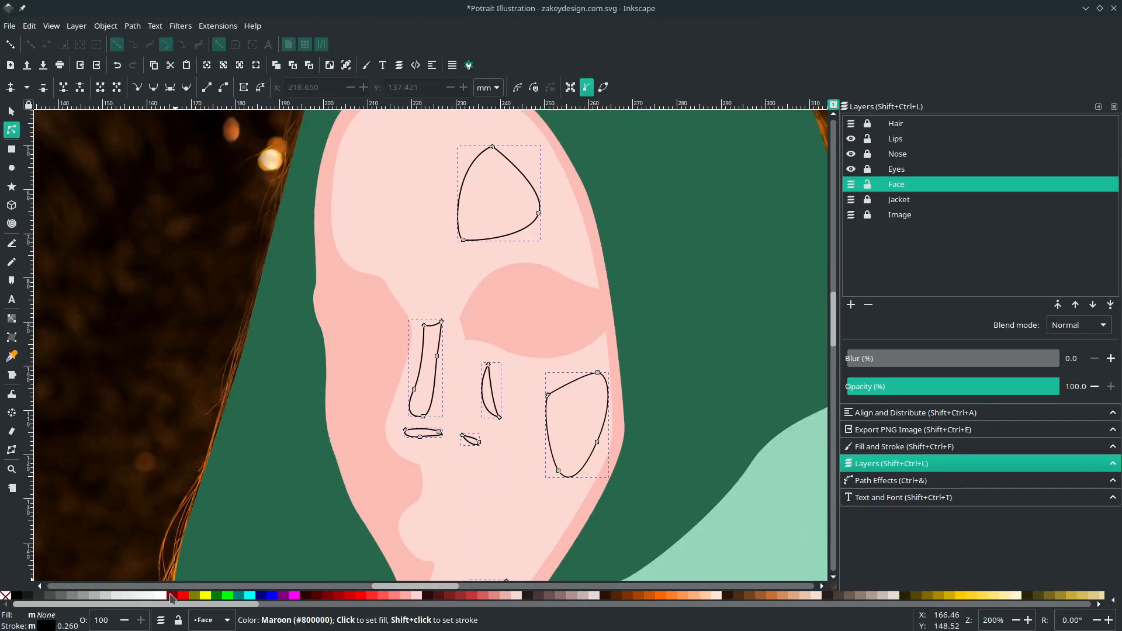
{"action": "left_click", "coordinate": [161, 596]}
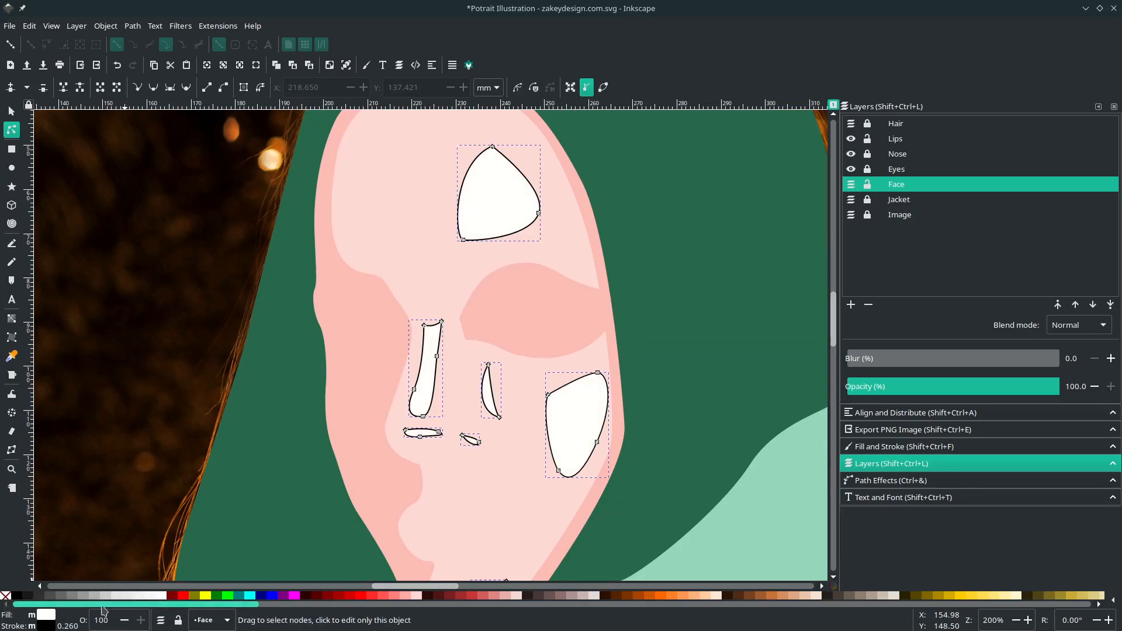
{"action": "right_click", "coordinate": [51, 626]}
{"action": "left_click", "coordinate": [70, 623]}
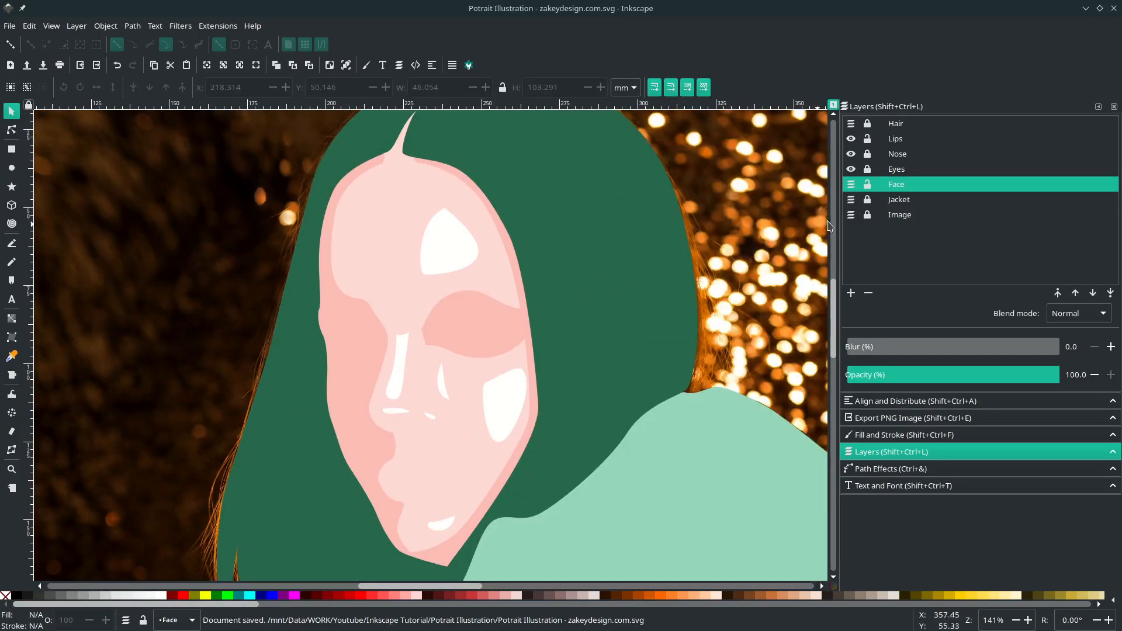
Step: Show the Eyes, Nose and Lips layers and set the forehead, cheek, nose-side and chin highlights to 50% opacity
{"action": "left_click", "coordinate": [851, 170]}
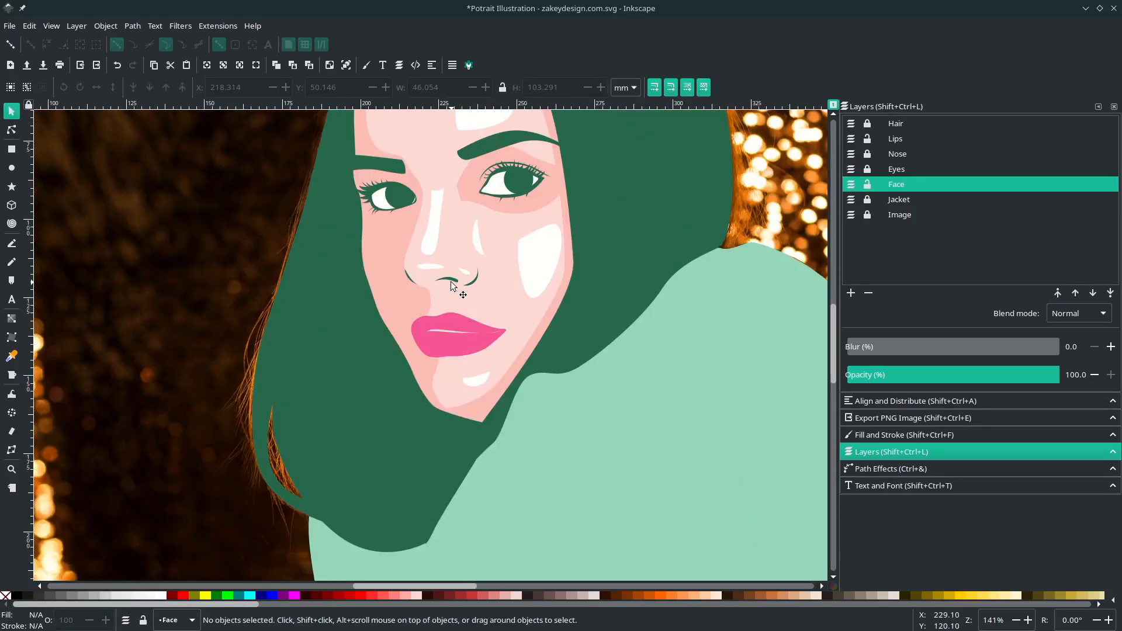
{"action": "scroll", "coordinate": [542, 349], "scroll_direction": "up", "scroll_amount": 4}
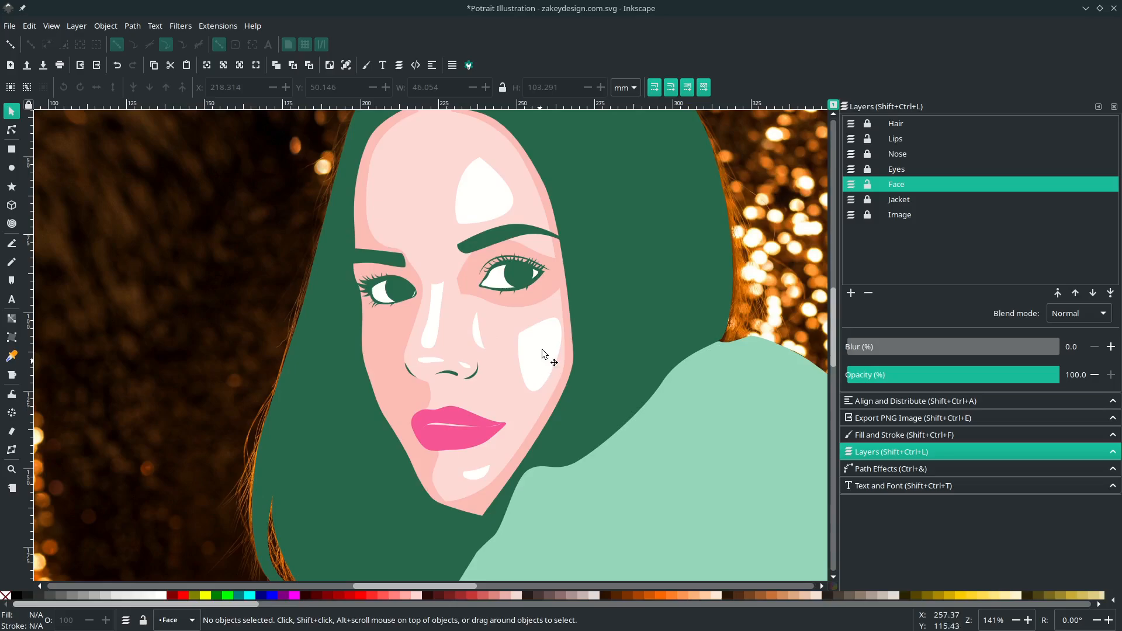
{"action": "left_click", "coordinate": [542, 349]}
{"action": "left_click", "coordinate": [479, 337], "text": "shift"}
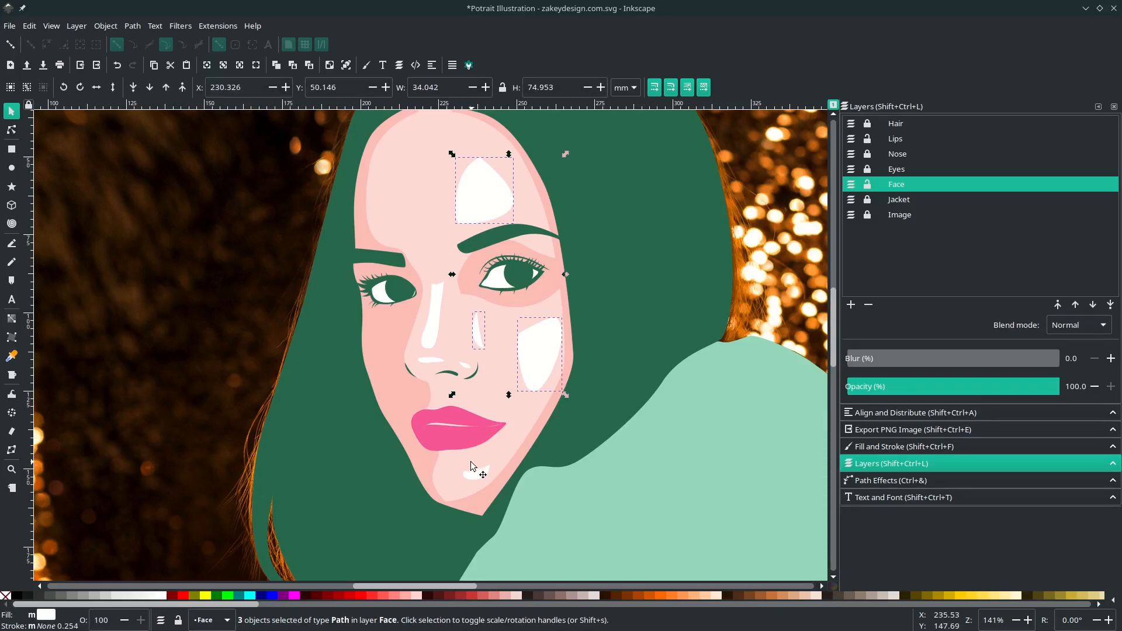
{"action": "type", "text": "50"}
{"action": "key", "text": "Return"}
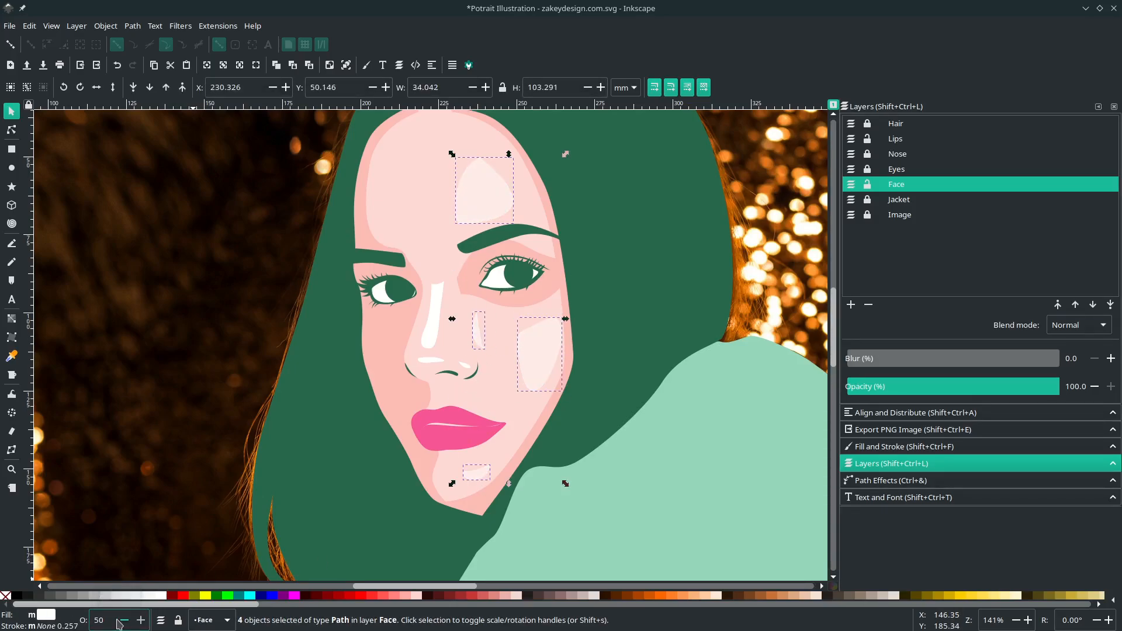
Step: Reduce the opacity of the highlight on the bridge of the nose
{"action": "scroll", "coordinate": [436, 344], "scroll_direction": "up", "scroll_amount": 1}
{"action": "left_click", "coordinate": [432, 341]}
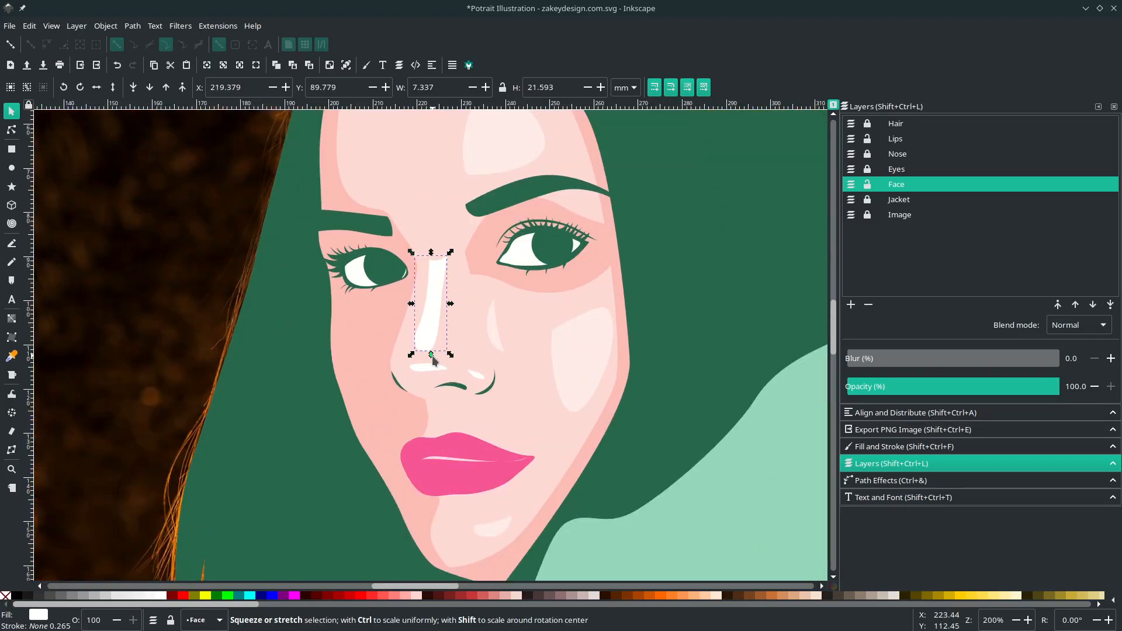
{"action": "double_click", "coordinate": [94, 619]}
{"action": "type", "text": "7"}
{"action": "key", "text": "Return"}
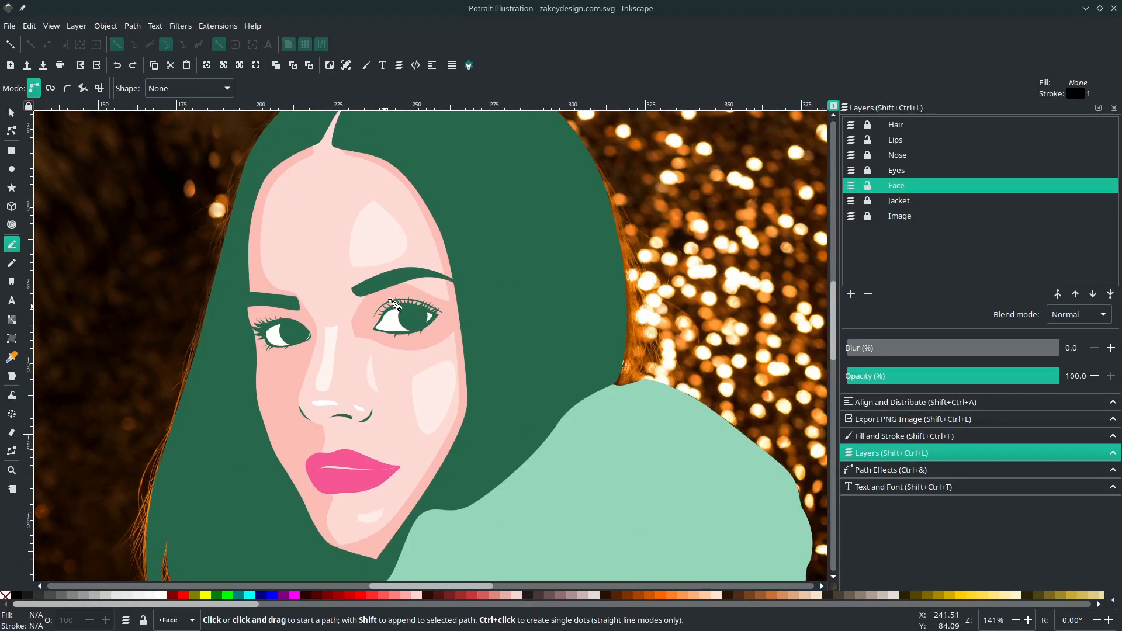
Step: Trace a small closed highlight below the outer end of the right-hand eyebrow and pick a fill colour for it
{"action": "scroll", "coordinate": [393, 302], "scroll_direction": "up", "scroll_amount": 5}
{"action": "left_click", "coordinate": [447, 232]}
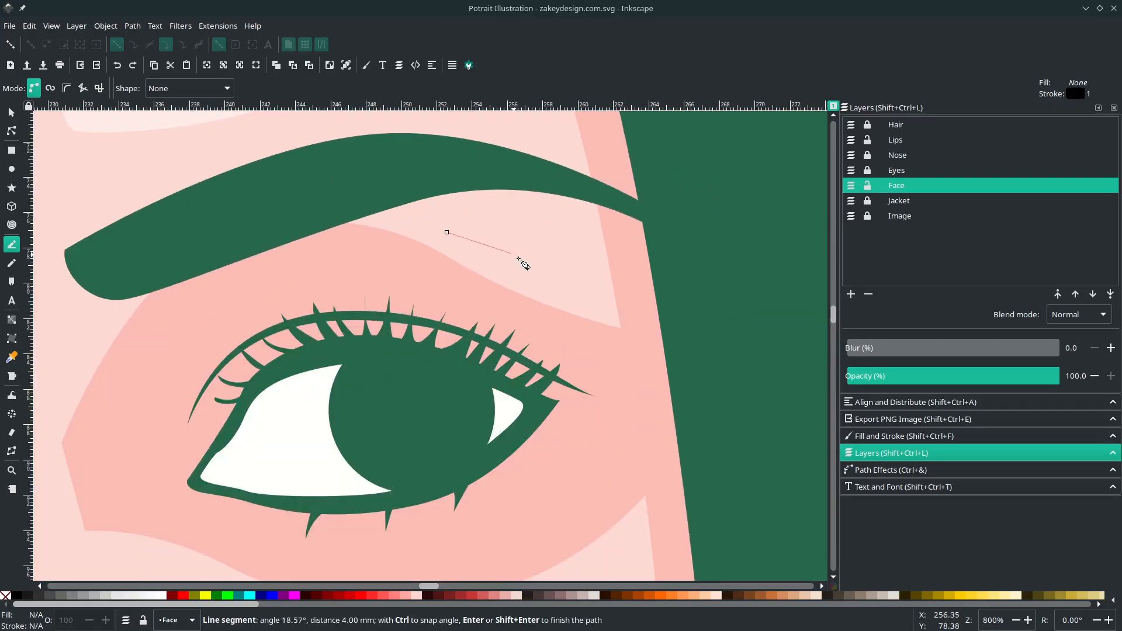
{"action": "left_click_drag", "start_coordinate": [550, 273], "coordinate": [569, 230]}
{"action": "left_click_drag", "start_coordinate": [447, 232], "coordinate": [397, 251]}
{"action": "scroll", "coordinate": [374, 234], "scroll_direction": "down", "scroll_amount": 3}
{"action": "key", "text": "d"}
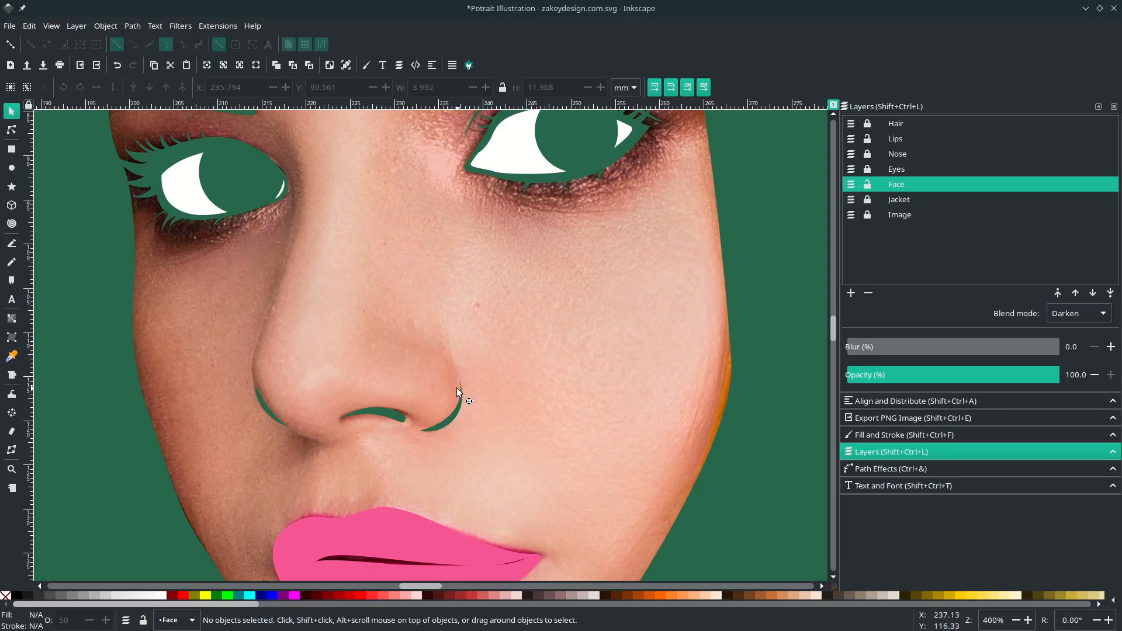
Step: Trace a thin curved shadow outline along the outer edge of the right-hand nostril wing on the Face layer
{"action": "key", "text": "b"}
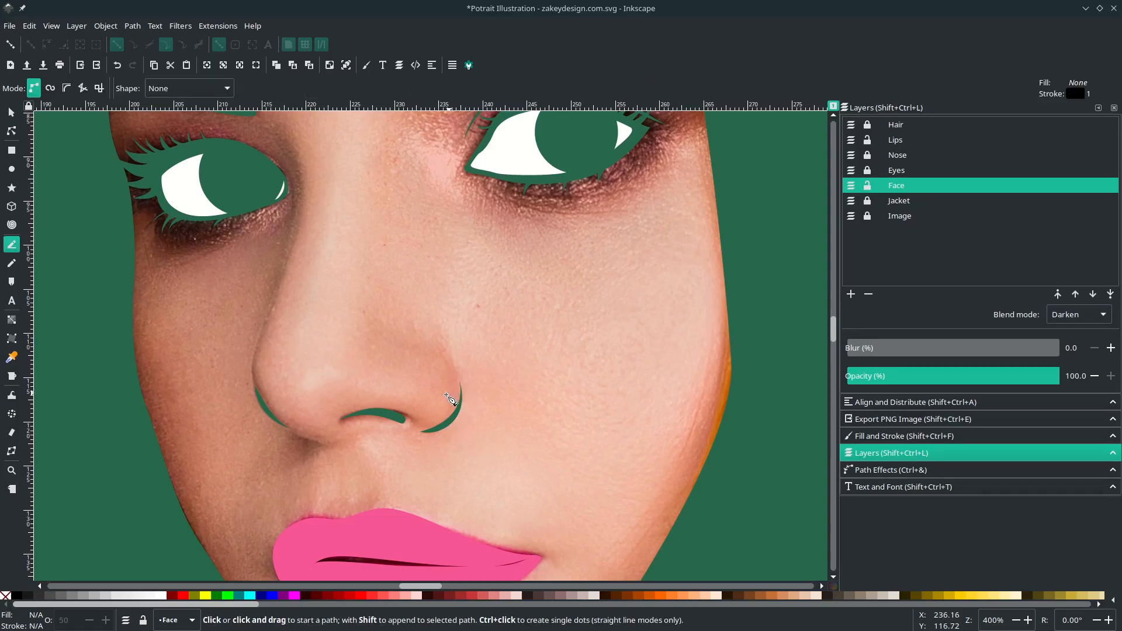
{"action": "scroll", "coordinate": [457, 387], "scroll_direction": "up", "scroll_amount": 2}
{"action": "scroll", "coordinate": [413, 217], "scroll_direction": "down", "scroll_amount": 3}
{"action": "scroll", "coordinate": [447, 310], "scroll_direction": "up", "scroll_amount": 2}
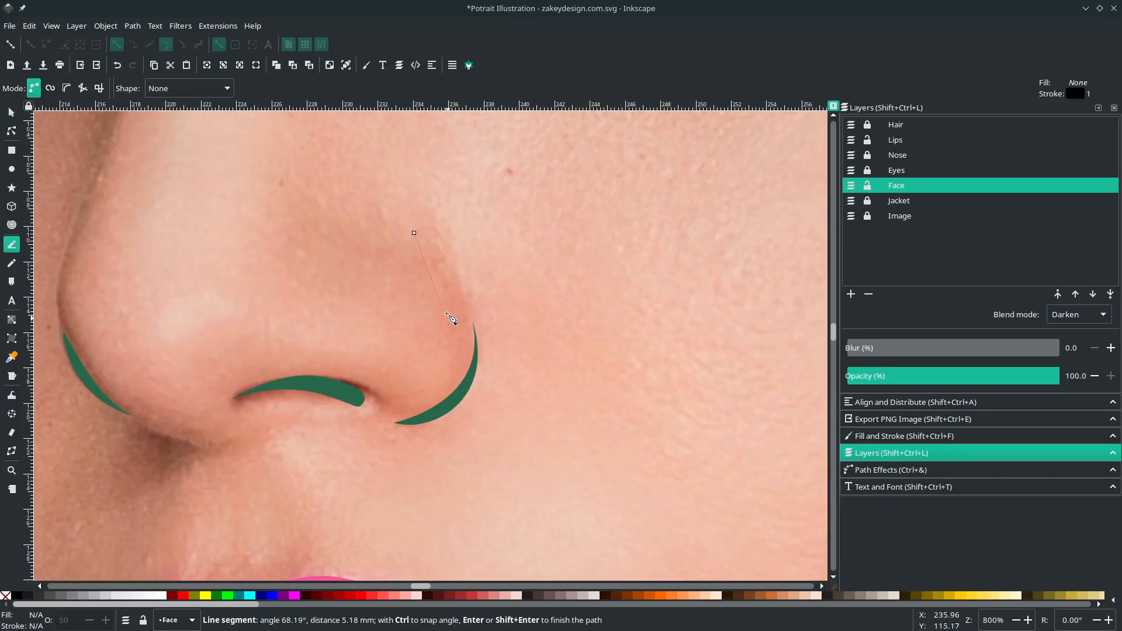
{"action": "left_click", "coordinate": [439, 252]}
{"action": "left_click_drag", "start_coordinate": [491, 318], "coordinate": [526, 333]}
Step: Trace a closed arched shadow outline around the nostril opening under the nose
{"action": "scroll", "coordinate": [81, 415], "scroll_direction": "up", "scroll_amount": 2}
{"action": "left_click", "coordinate": [385, 389]}
{"action": "left_click_drag", "start_coordinate": [321, 432], "coordinate": [321, 433]}
{"action": "scroll", "coordinate": [420, 326], "scroll_direction": "down", "scroll_amount": 6}
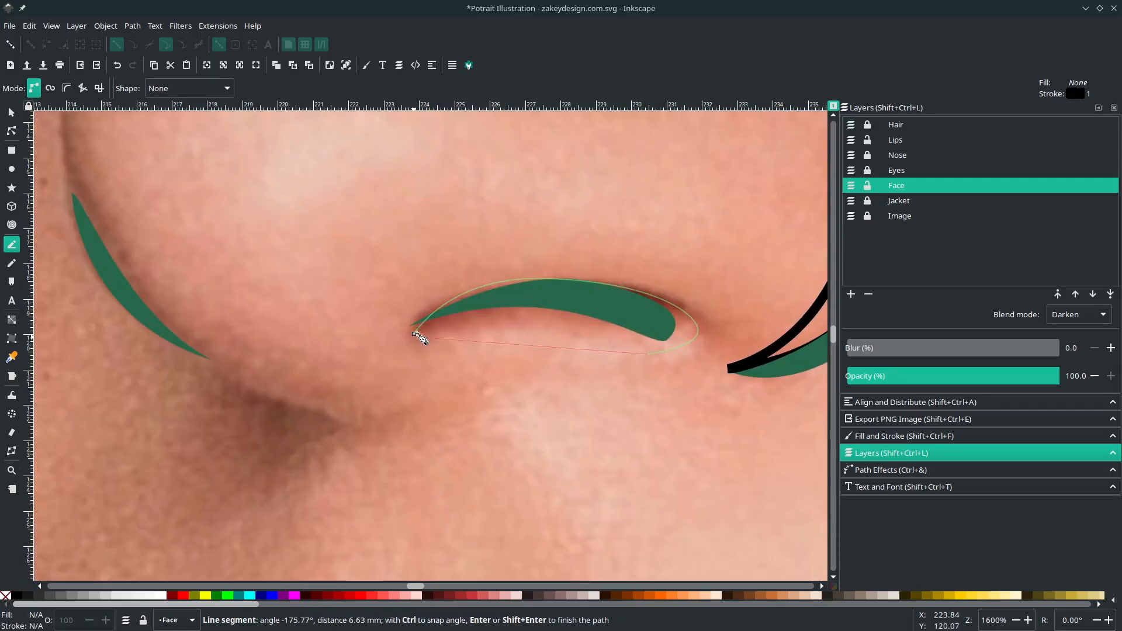
Step: Trace a narrow crescent-shaped shadow outline in the crease below the right-hand eye
{"action": "scroll", "coordinate": [514, 309], "scroll_direction": "up", "scroll_amount": 5}
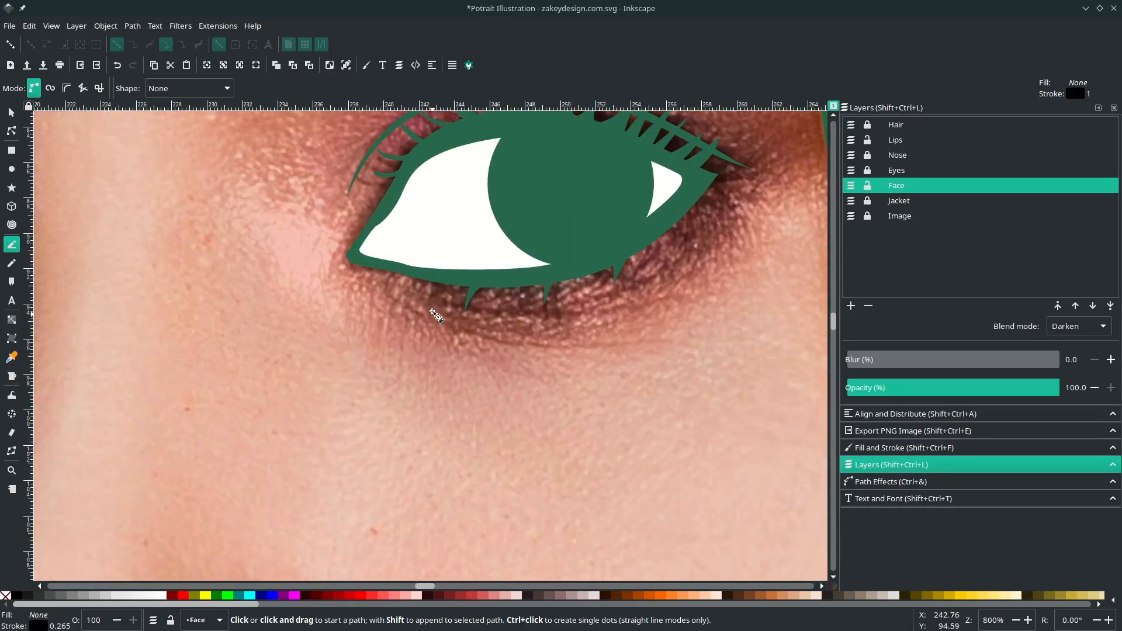
{"action": "left_click", "coordinate": [409, 303]}
{"action": "scroll", "coordinate": [610, 325], "scroll_direction": "down", "scroll_amount": 2}
{"action": "scroll", "coordinate": [610, 322], "scroll_direction": "up", "scroll_amount": 2}
{"action": "left_click_drag", "start_coordinate": [636, 314], "coordinate": [621, 376]}
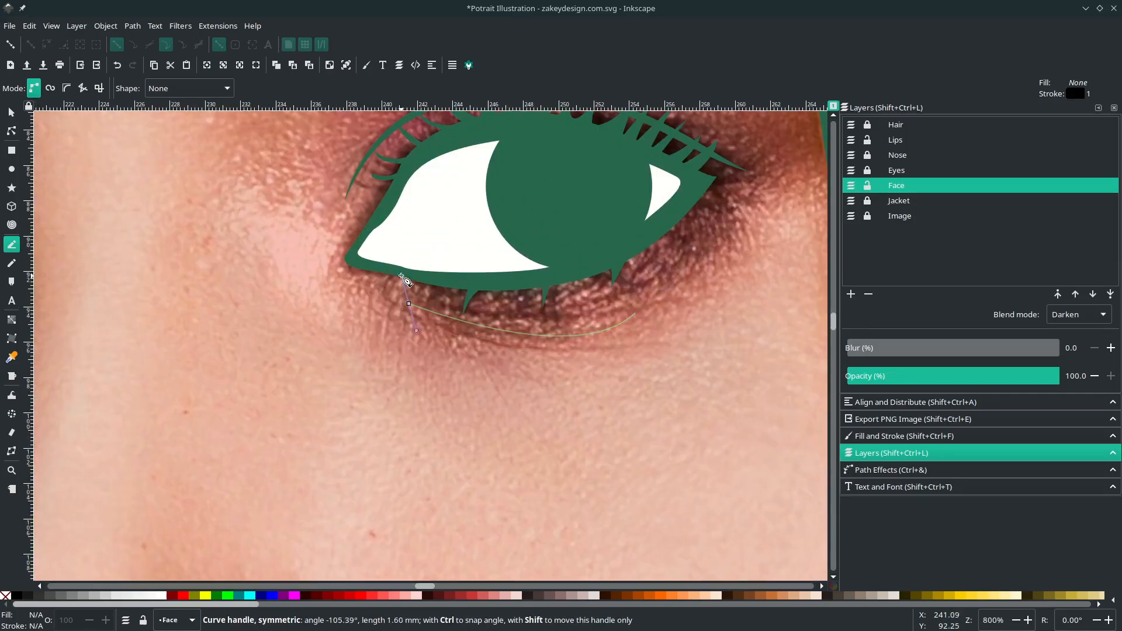
{"action": "left_click_drag", "start_coordinate": [401, 275], "coordinate": [401, 274]}
Step: Trace a matching thin crescent-shaped shadow outline below the left-hand eye, redoing the misplaced curve
{"action": "scroll", "coordinate": [429, 298], "scroll_direction": "down", "scroll_amount": 4}
{"action": "scroll", "coordinate": [257, 327], "scroll_direction": "up", "scroll_amount": 4}
{"action": "left_click", "coordinate": [429, 310]}
{"action": "left_click_drag", "start_coordinate": [280, 345], "coordinate": [250, 326]}
{"action": "key", "text": "ctrl+z"}
{"action": "left_click", "coordinate": [261, 318]}
{"action": "left_click_drag", "start_coordinate": [428, 311], "coordinate": [505, 276]}
Step: Set the Face layer's blend mode back to Normal
{"action": "scroll", "coordinate": [432, 315], "scroll_direction": "down", "scroll_amount": 3}
{"action": "scroll", "coordinate": [489, 379], "scroll_direction": "up", "scroll_amount": 8}
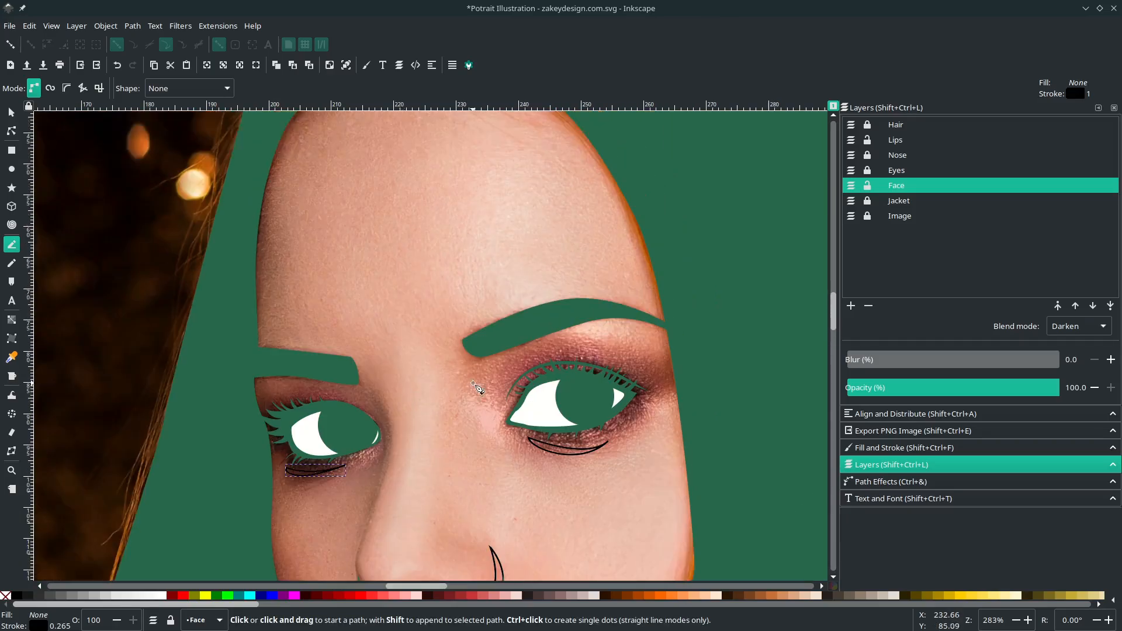
{"action": "scroll", "coordinate": [476, 389], "scroll_direction": "down", "scroll_amount": 12}
{"action": "scroll", "coordinate": [472, 390], "scroll_direction": "right", "scroll_amount": 2}
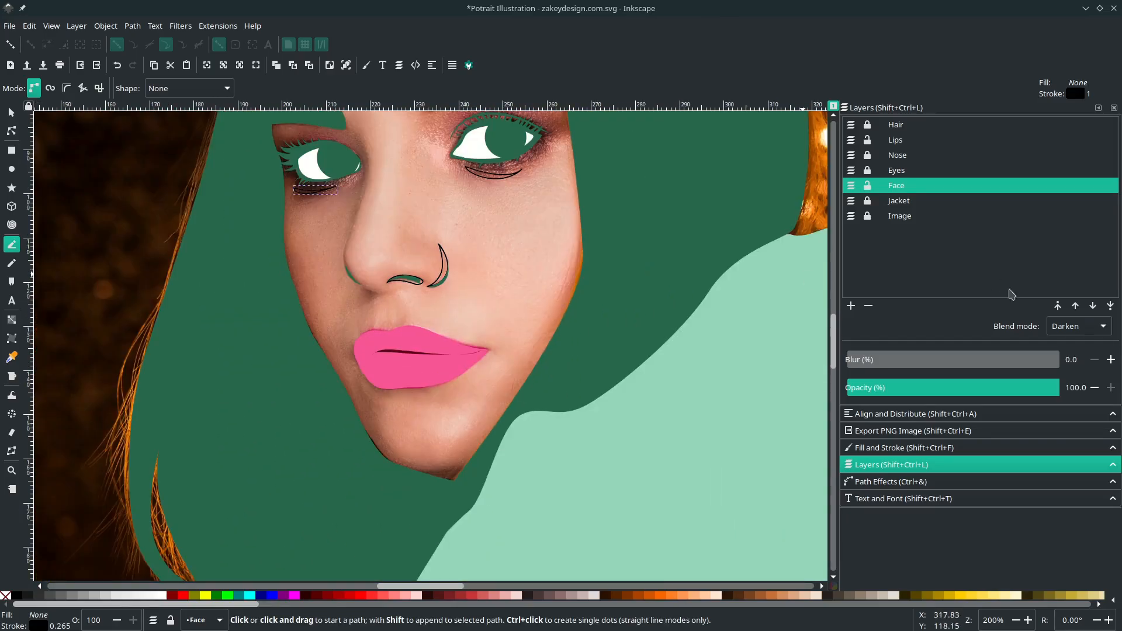
{"action": "left_click", "coordinate": [1078, 323]}
{"action": "left_click", "coordinate": [1055, 279]}
Step: Fill the selected nose and under-eye outlines with the sampled skin-shadow pink and darken it to lightness 78 (fd978eff)
{"action": "key", "text": "d"}
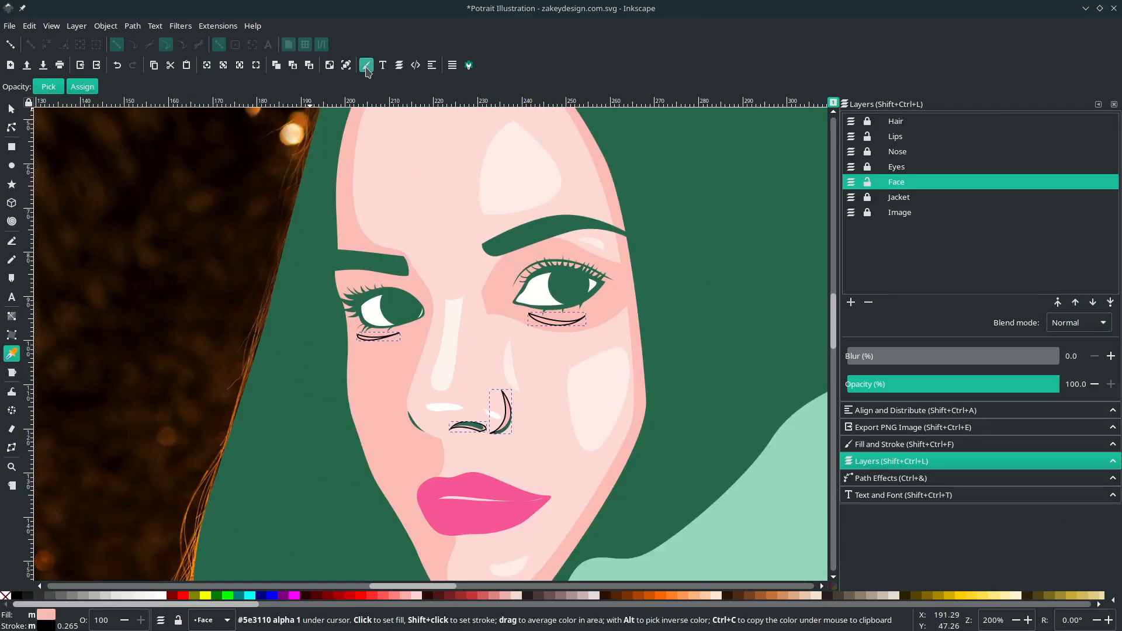
{"action": "left_click", "coordinate": [366, 68]}
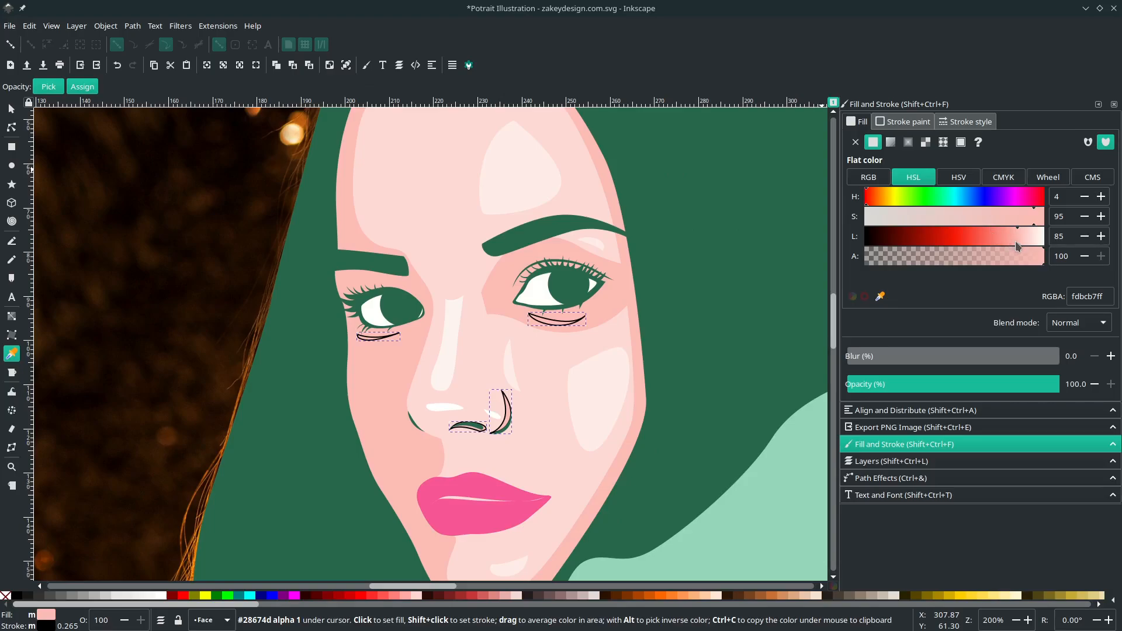
{"action": "left_click_drag", "start_coordinate": [1015, 241], "coordinate": [1003, 241]}
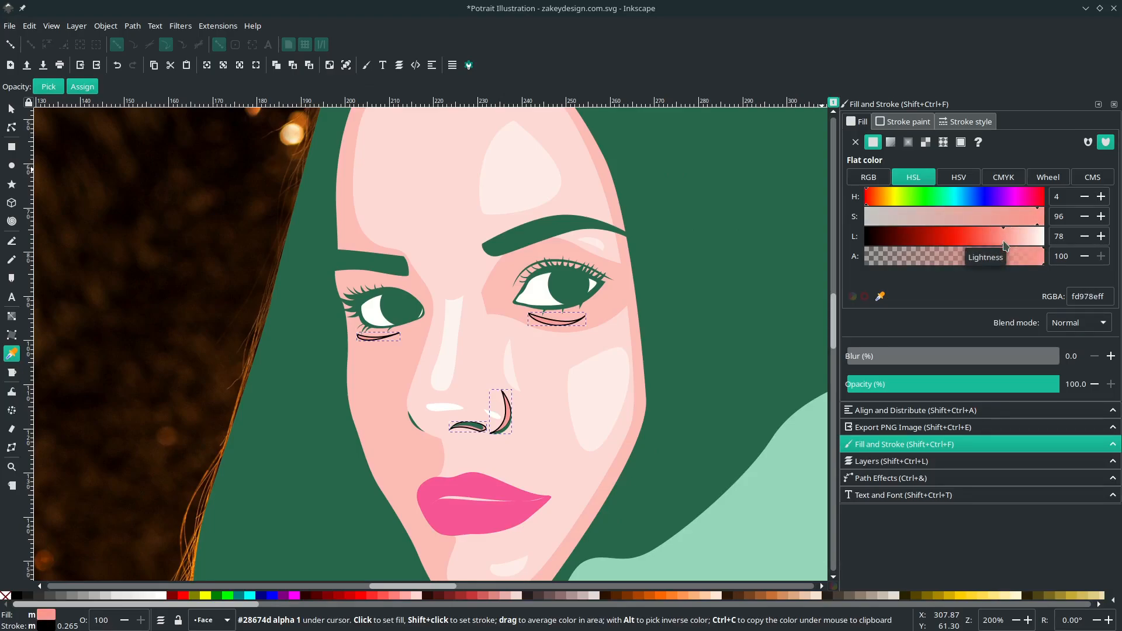
Step: Remove the stroke from the selected shading shapes under the eyes and around the nostrils
{"action": "right_click", "coordinate": [45, 626]}
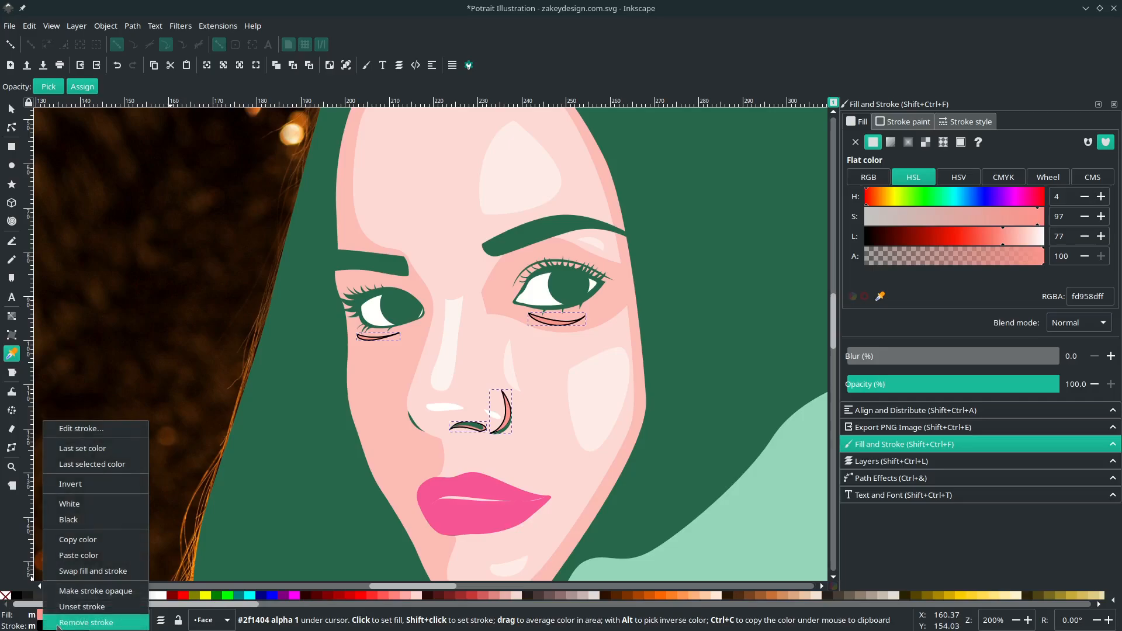
{"action": "left_click", "coordinate": [61, 623]}
{"action": "key", "text": "s"}
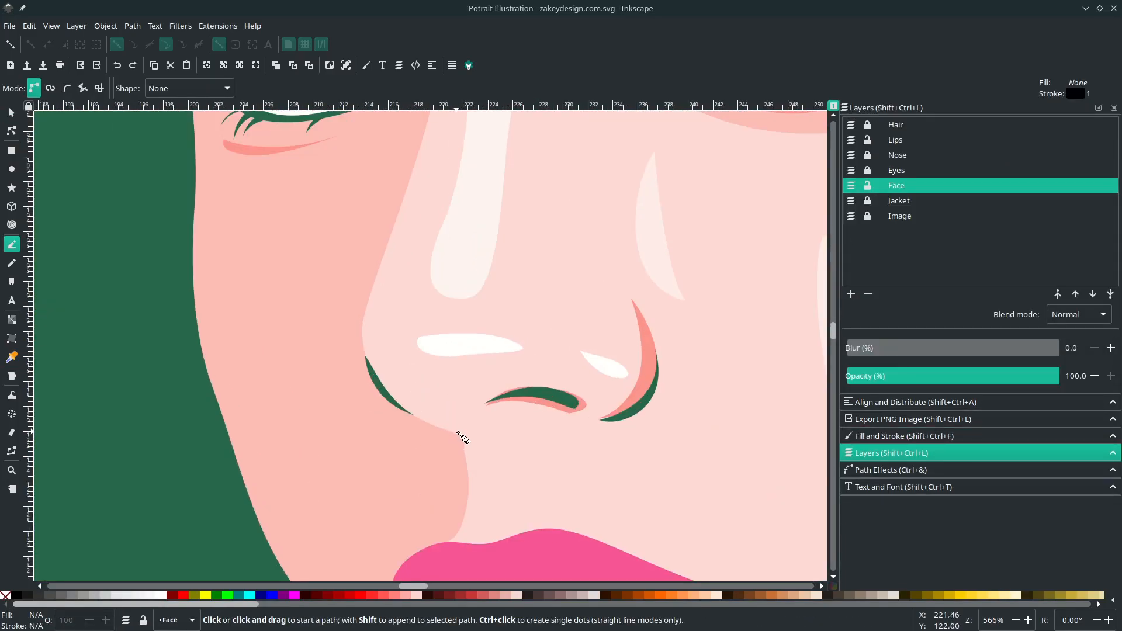
Step: Draw a closed curved shading shape along the outer contour of the nose, from the bridge down to below the nostril
{"action": "left_click", "coordinate": [459, 435]}
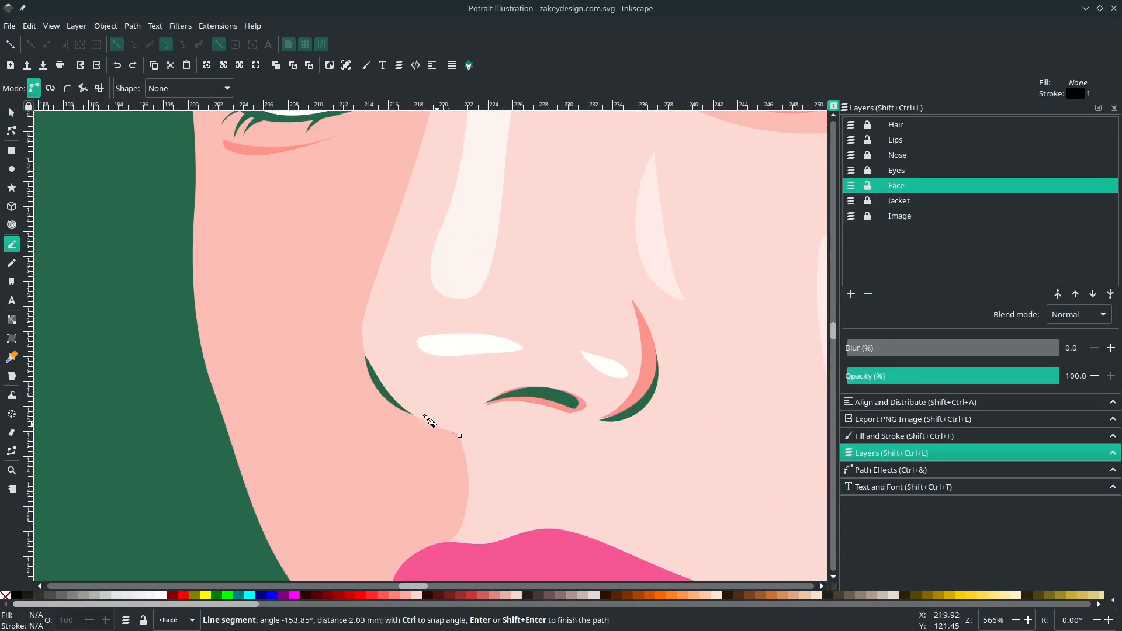
{"action": "left_click_drag", "start_coordinate": [378, 271], "coordinate": [415, 142]}
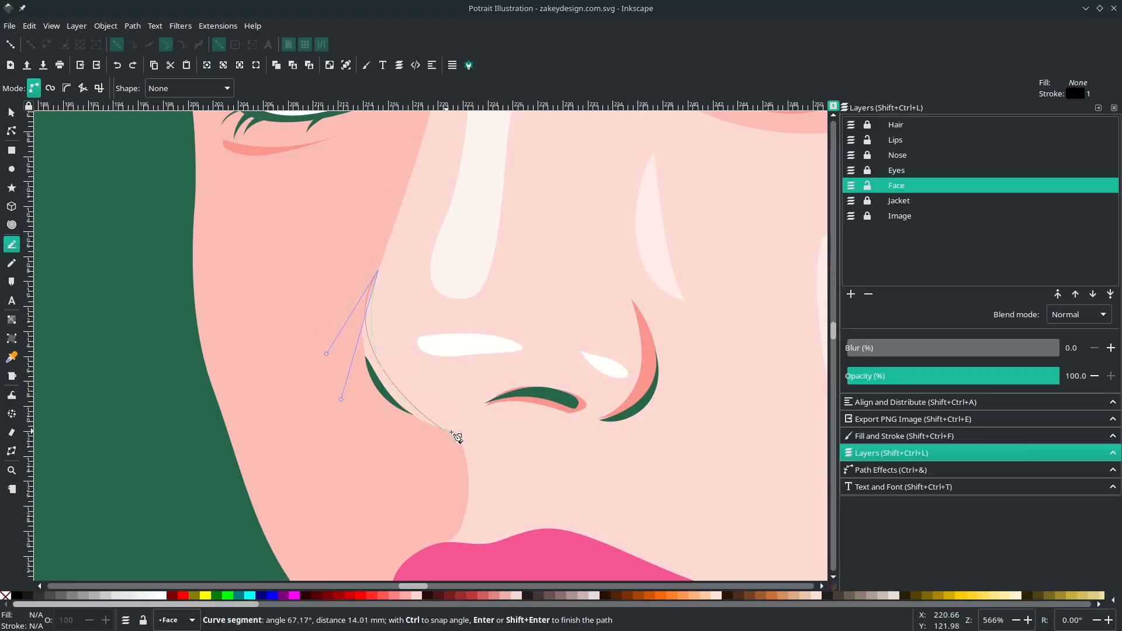
{"action": "left_click_drag", "start_coordinate": [460, 435], "coordinate": [538, 451]}
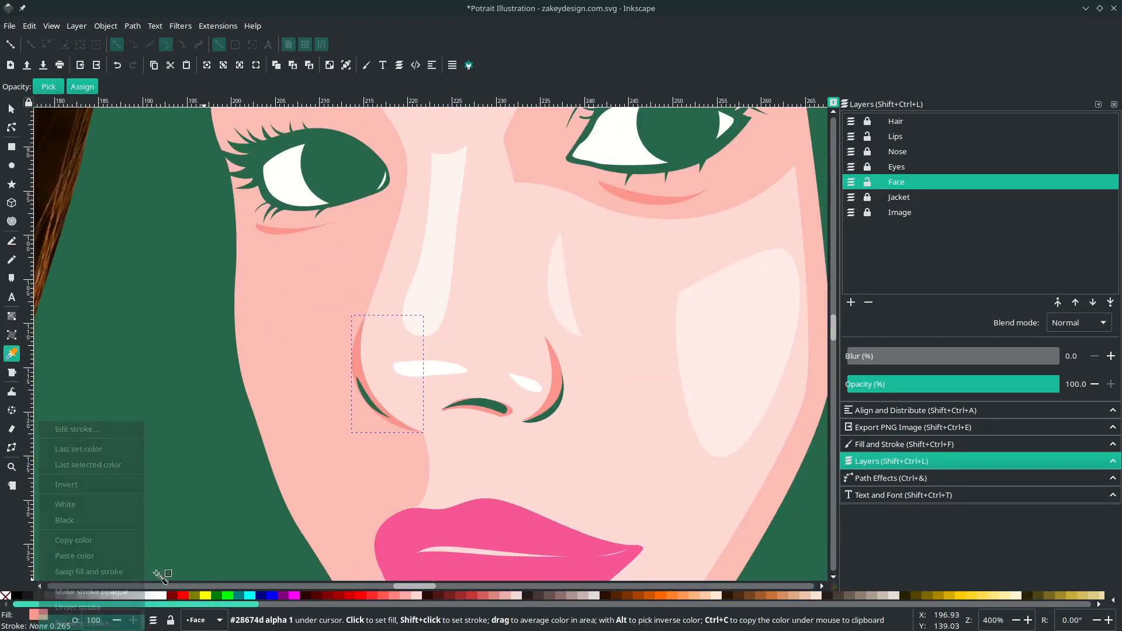
Step: Set the opacity of the forehead, cheek and chin highlight shapes to 30% and deselect them
{"action": "key", "text": "n"}
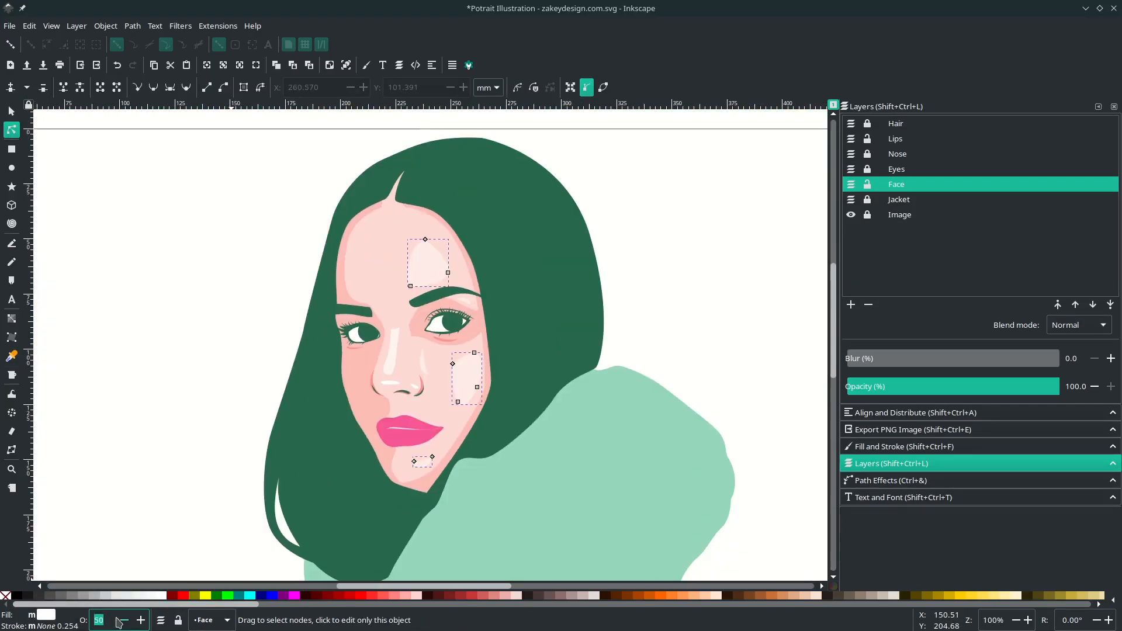
{"action": "type", "text": "30"}
{"action": "key", "text": "Return"}
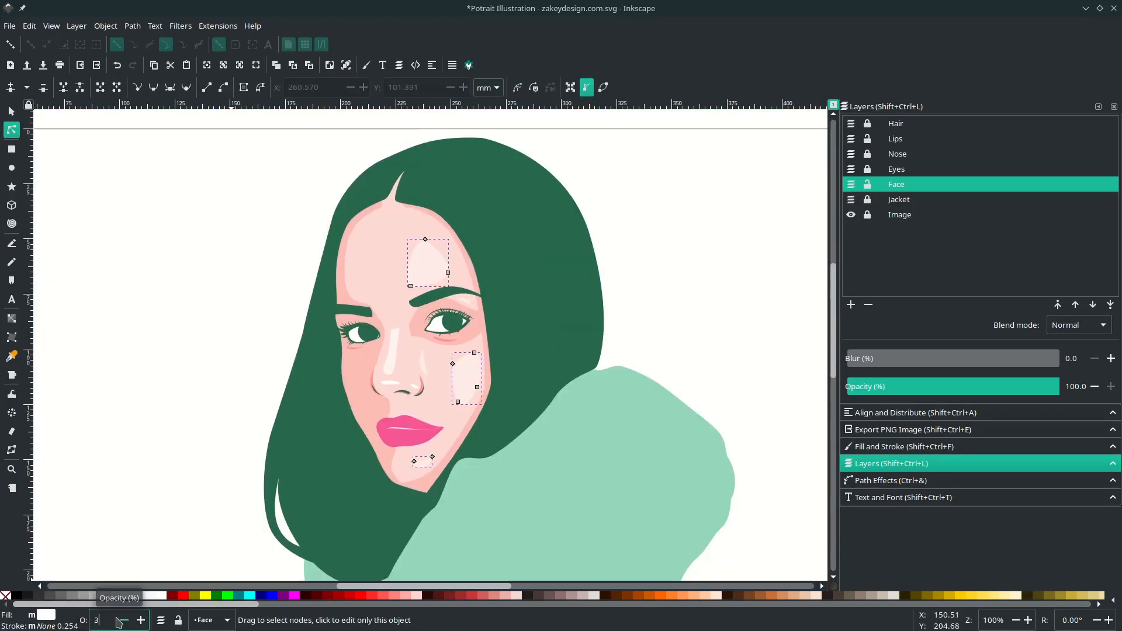
{"action": "left_click", "coordinate": [631, 356]}
Step: Select the long highlight on the nose bridge and open its opacity value for editing
{"action": "scroll", "coordinate": [630, 356], "scroll_direction": "down", "scroll_amount": 1}
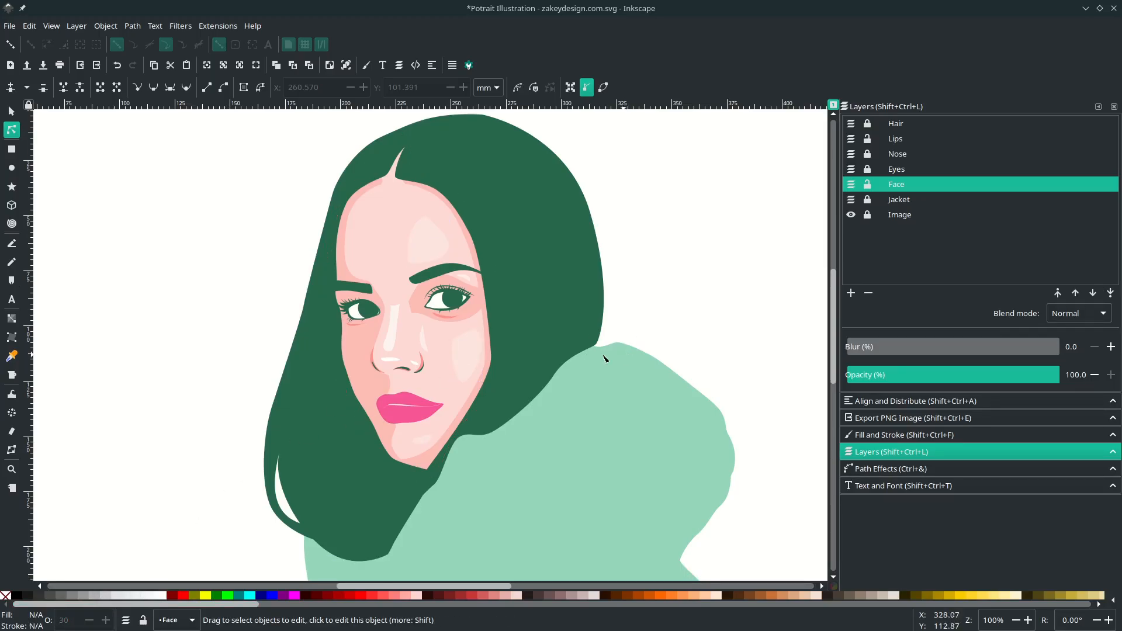
{"action": "scroll", "coordinate": [467, 368], "scroll_direction": "down", "scroll_amount": 2}
{"action": "left_click", "coordinate": [425, 292]}
{"action": "left_click", "coordinate": [390, 283]}
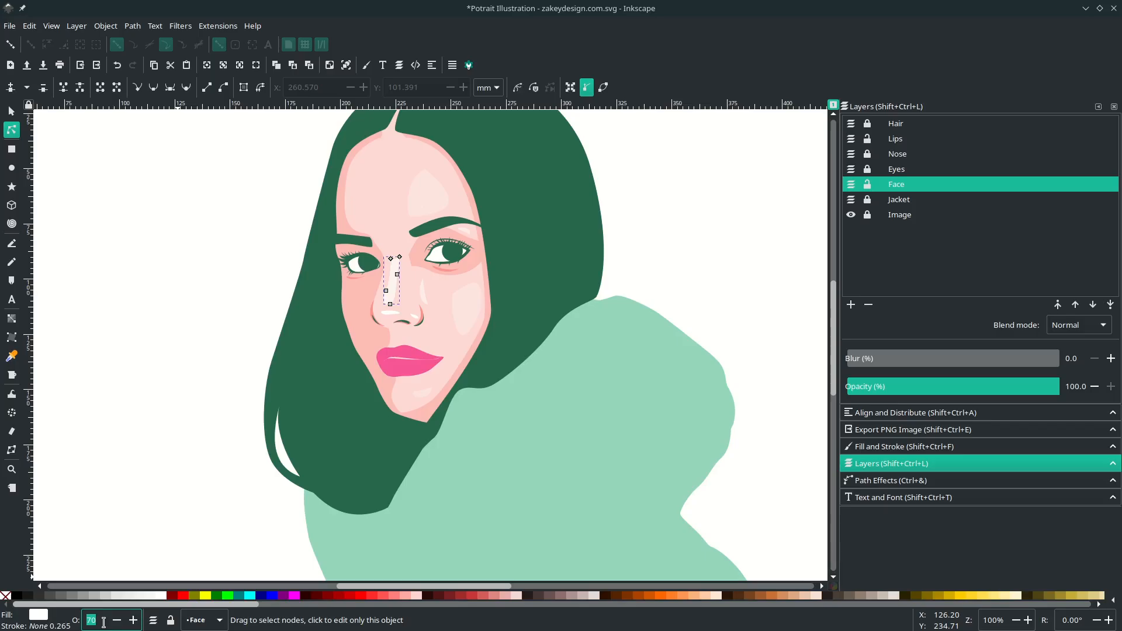
{"action": "left_click", "coordinate": [410, 377]}
Step: Hide the Face layer and set the Lips layer's blend mode to Soft Light for tracing over the photo
{"action": "scroll", "coordinate": [409, 377], "scroll_direction": "down", "scroll_amount": 3}
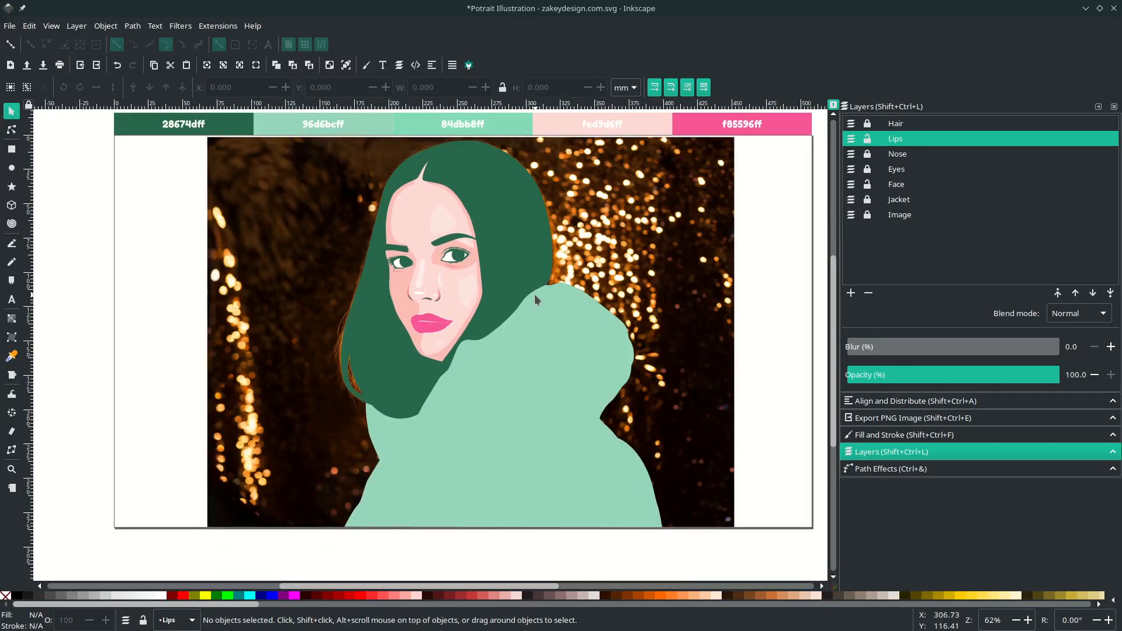
{"action": "scroll", "coordinate": [534, 290], "scroll_direction": "down", "scroll_amount": 1}
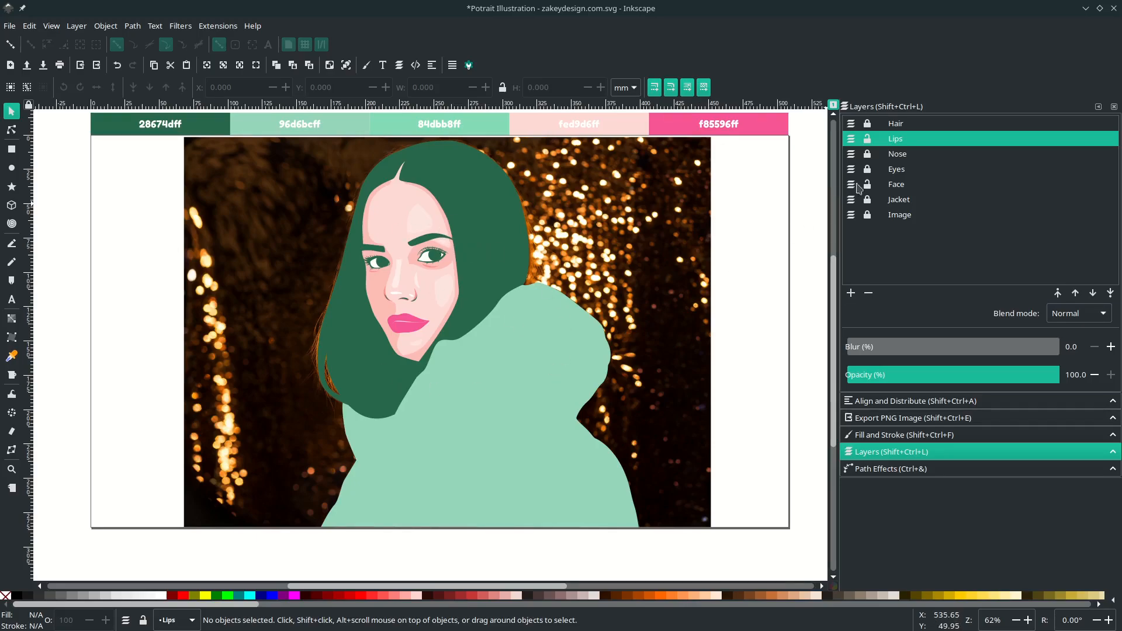
{"action": "key", "text": "plus"}
{"action": "key", "text": "plus"}
{"action": "key", "text": "plus"}
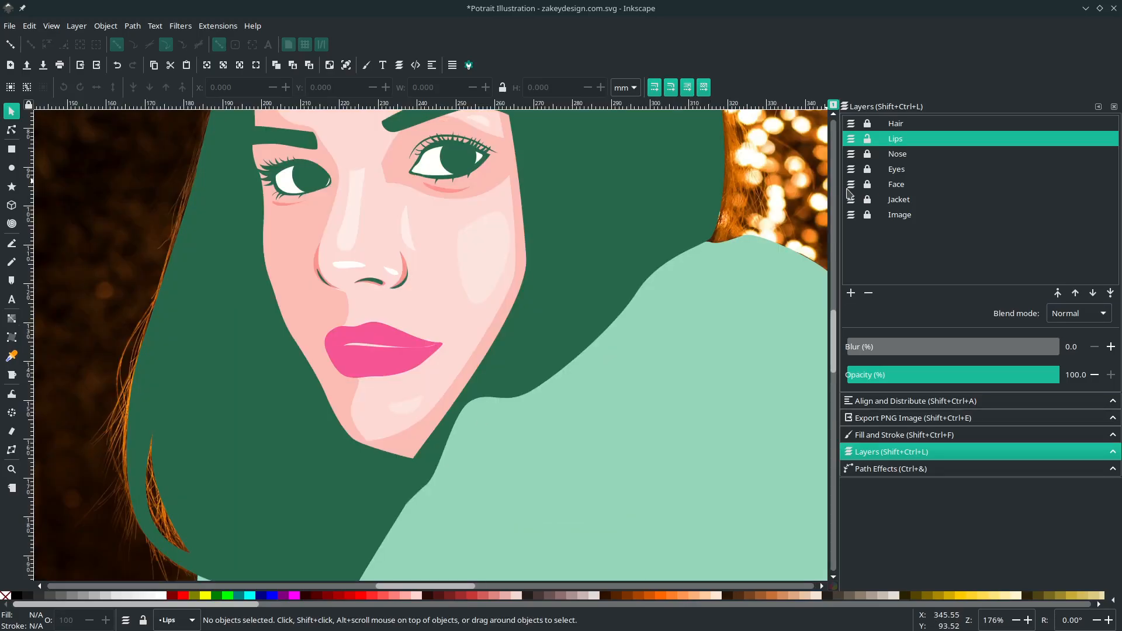
{"action": "left_click", "coordinate": [851, 186]}
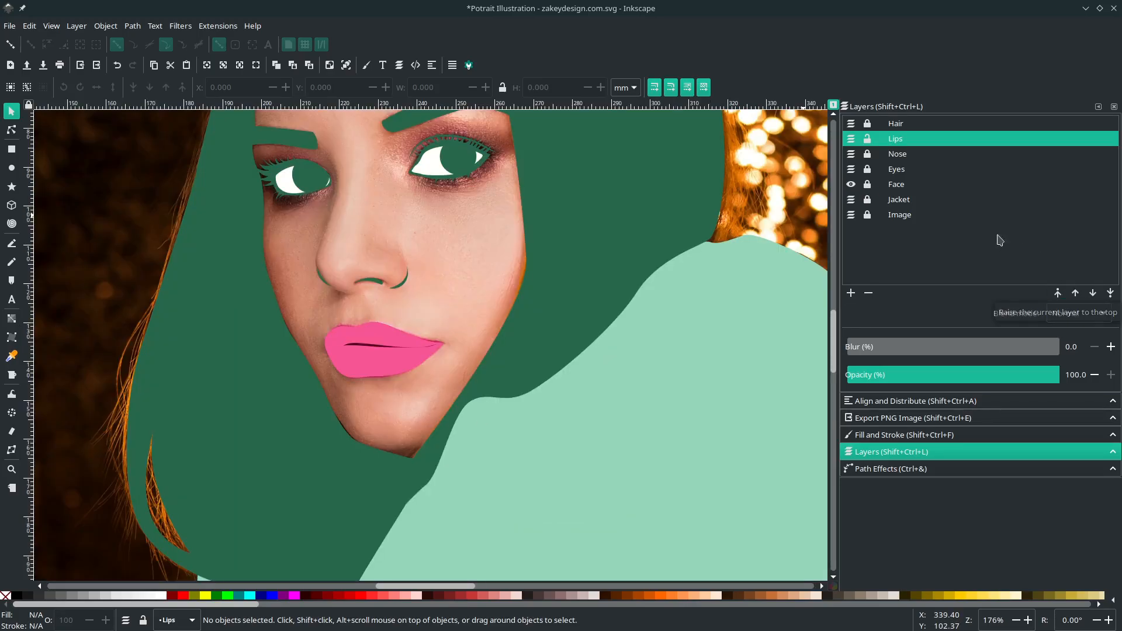
{"action": "left_click", "coordinate": [1080, 314]}
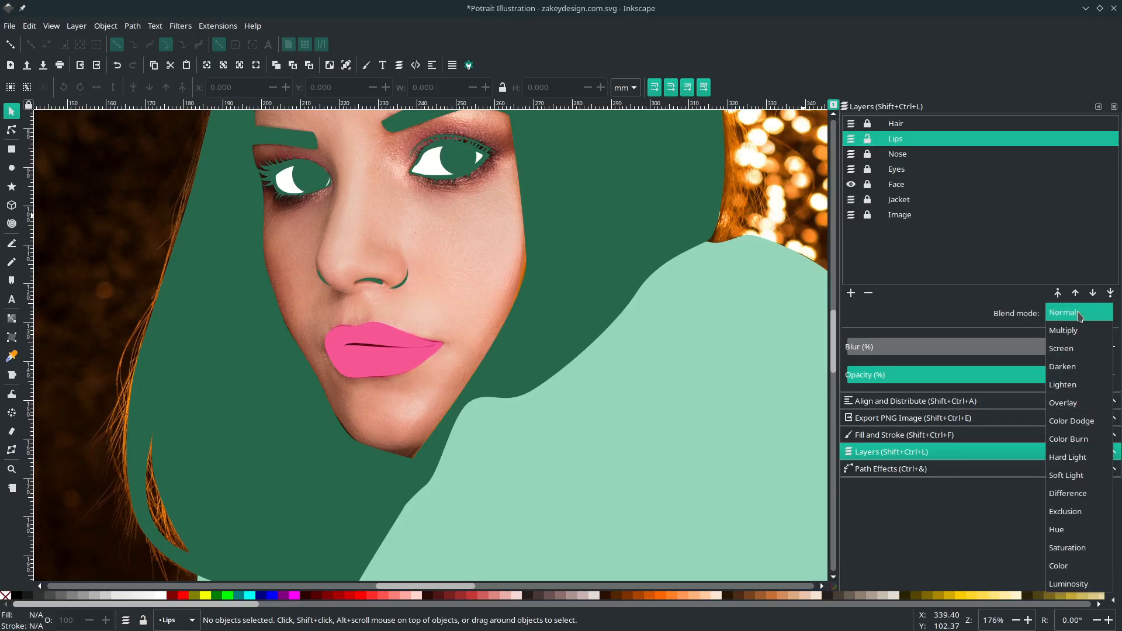
{"action": "left_click", "coordinate": [1086, 476]}
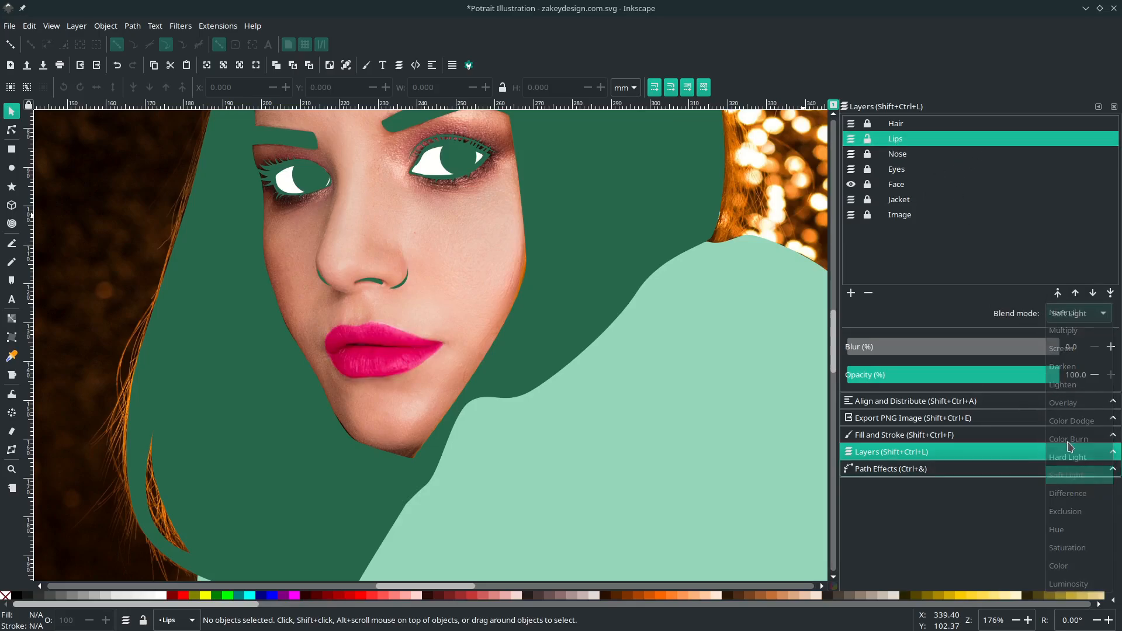
Step: Draw a closed shadow shape along the lower lip, running between both mouth corners just below the lip edge
{"action": "scroll", "coordinate": [391, 357], "scroll_direction": "up", "scroll_amount": 4}
{"action": "scroll", "coordinate": [450, 378], "scroll_direction": "right", "scroll_amount": 3}
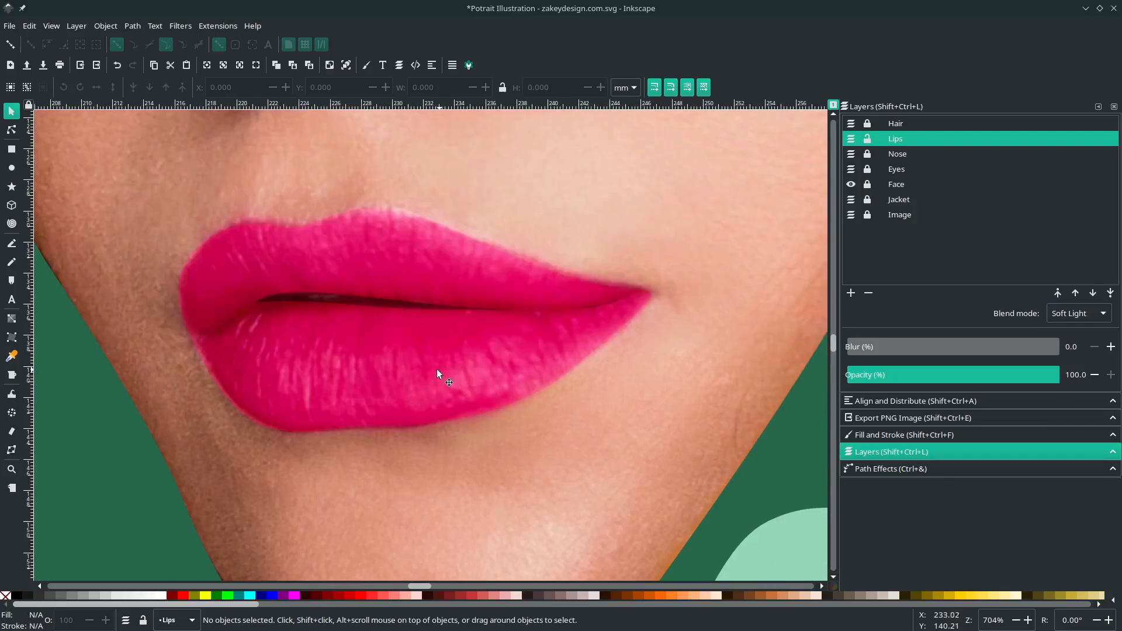
{"action": "scroll", "coordinate": [301, 356], "scroll_direction": "up", "scroll_amount": 1}
{"action": "key", "text": "b"}
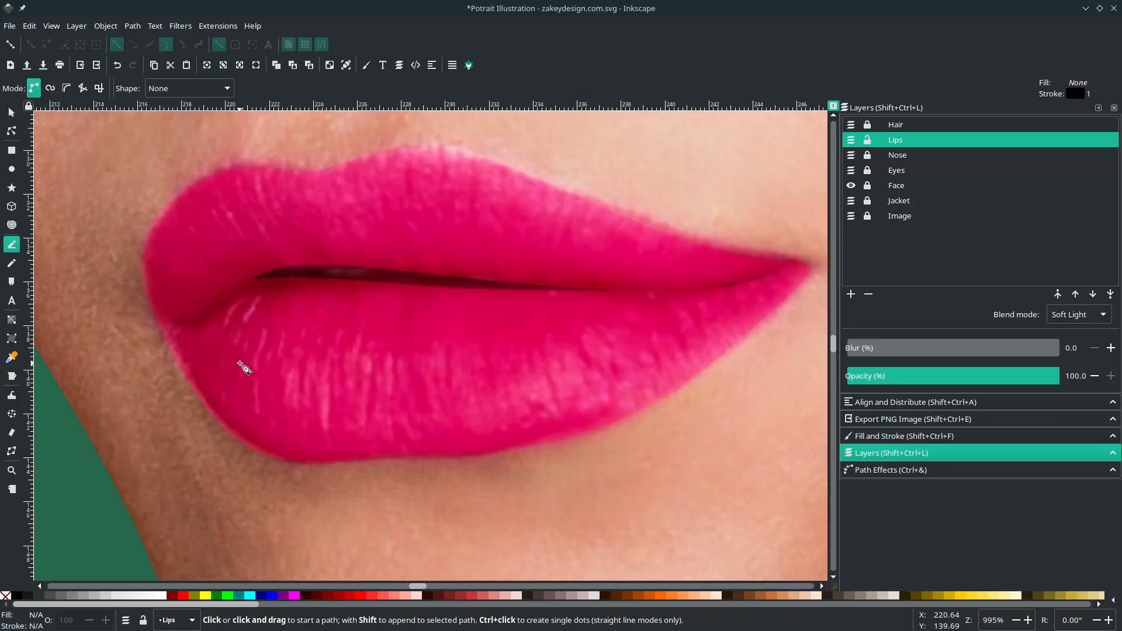
{"action": "left_click", "coordinate": [163, 330]}
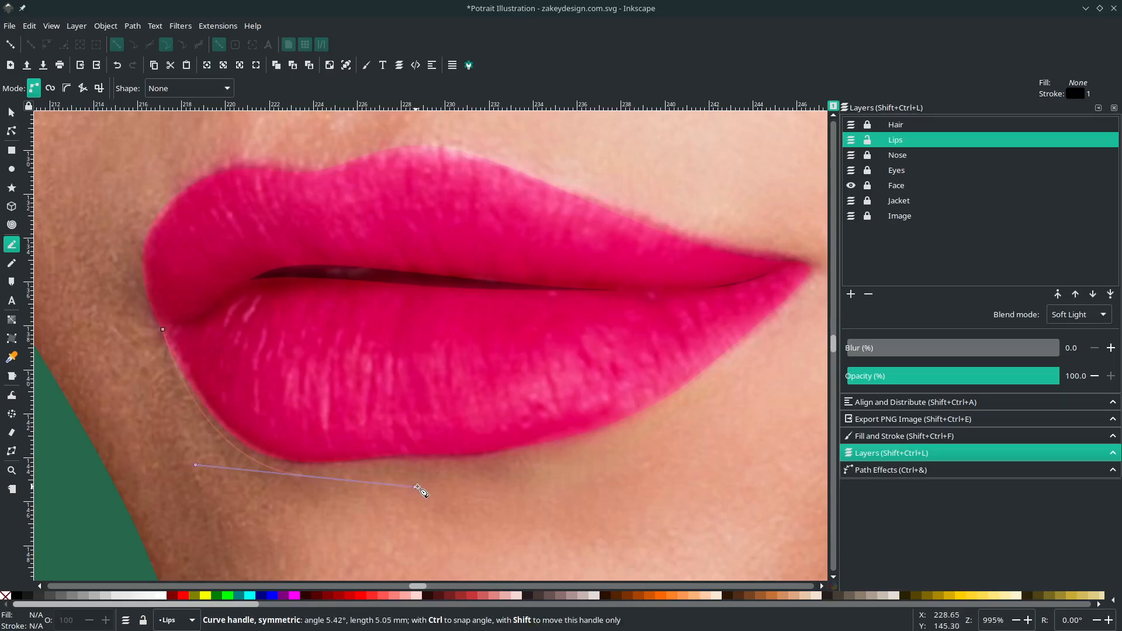
{"action": "left_click_drag", "start_coordinate": [346, 480], "coordinate": [497, 478]}
{"action": "left_click_drag", "start_coordinate": [691, 384], "coordinate": [749, 331]}
{"action": "left_click_drag", "start_coordinate": [812, 271], "coordinate": [797, 270]}
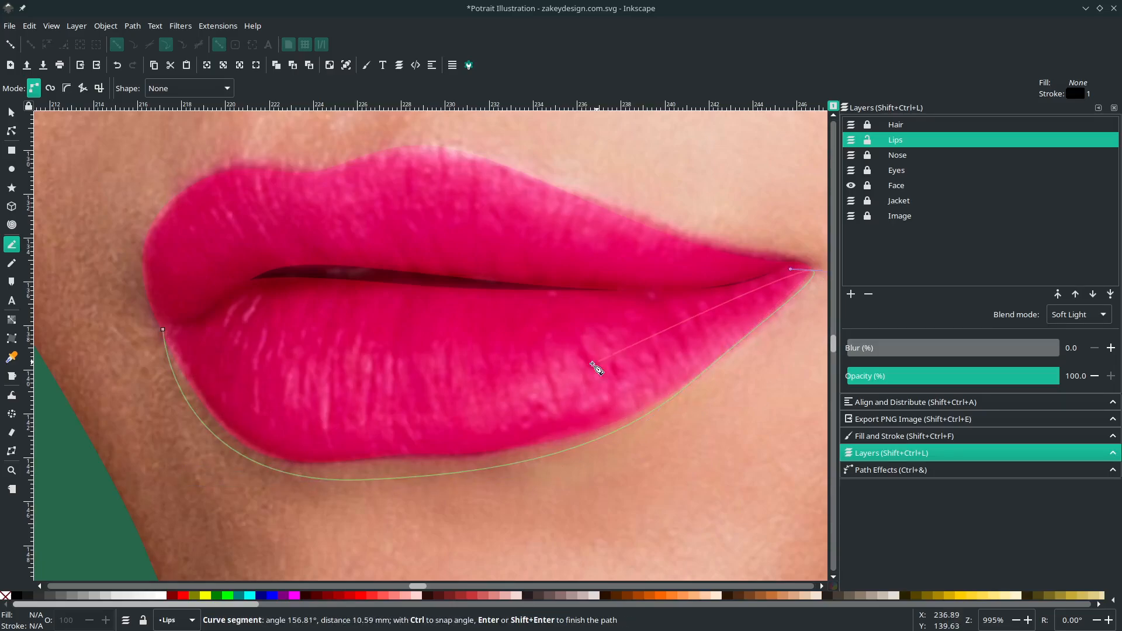
{"action": "left_click_drag", "start_coordinate": [528, 380], "coordinate": [455, 388]}
{"action": "left_click_drag", "start_coordinate": [268, 357], "coordinate": [243, 291]}
{"action": "left_click", "coordinate": [165, 331]}
Step: Draw a closed, narrow shape along the dark line between the upper and lower lips, corner to corner
{"action": "scroll", "coordinate": [215, 306], "scroll_direction": "up", "scroll_amount": 1}
{"action": "left_click", "coordinate": [106, 385]}
{"action": "left_click_drag", "start_coordinate": [375, 294], "coordinate": [451, 304]}
{"action": "scroll", "coordinate": [544, 312], "scroll_direction": "right", "scroll_amount": 4}
{"action": "left_click_drag", "start_coordinate": [613, 323], "coordinate": [664, 322]}
{"action": "scroll", "coordinate": [664, 322], "scroll_direction": "down", "scroll_amount": 4}
{"action": "scroll", "coordinate": [664, 322], "scroll_direction": "right", "scroll_amount": 6}
{"action": "mouse_move", "coordinate": [739, 211]}
{"action": "left_mouse_down"}
{"action": "mouse_move", "coordinate": [775, 201]}
{"action": "mouse_move", "coordinate": [761, 211]}
{"action": "left_mouse_up"}
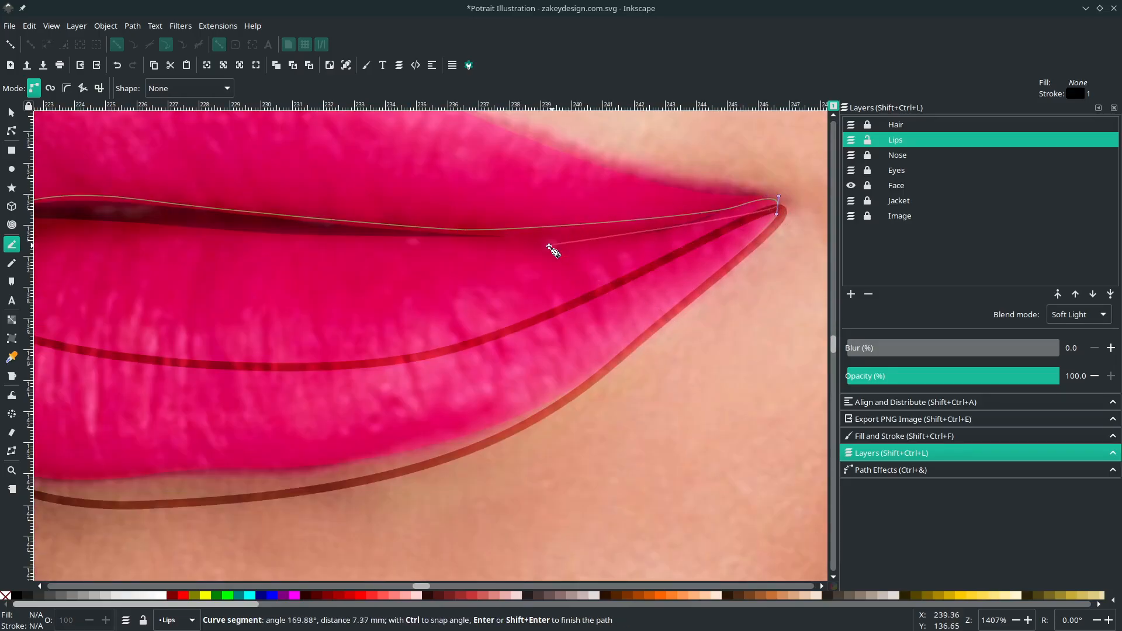
{"action": "scroll", "coordinate": [122, 234], "scroll_direction": "left", "scroll_amount": 6}
{"action": "left_click_drag", "start_coordinate": [494, 253], "coordinate": [215, 237]}
{"action": "scroll", "coordinate": [121, 234], "scroll_direction": "left", "scroll_amount": 4}
{"action": "left_click_drag", "start_coordinate": [107, 291], "coordinate": [86, 281]}
Step: Set the Lips layer's blend mode back to Normal
{"action": "scroll", "coordinate": [529, 343], "scroll_direction": "down", "scroll_amount": 2}
{"action": "scroll", "coordinate": [528, 342], "scroll_direction": "right", "scroll_amount": 3}
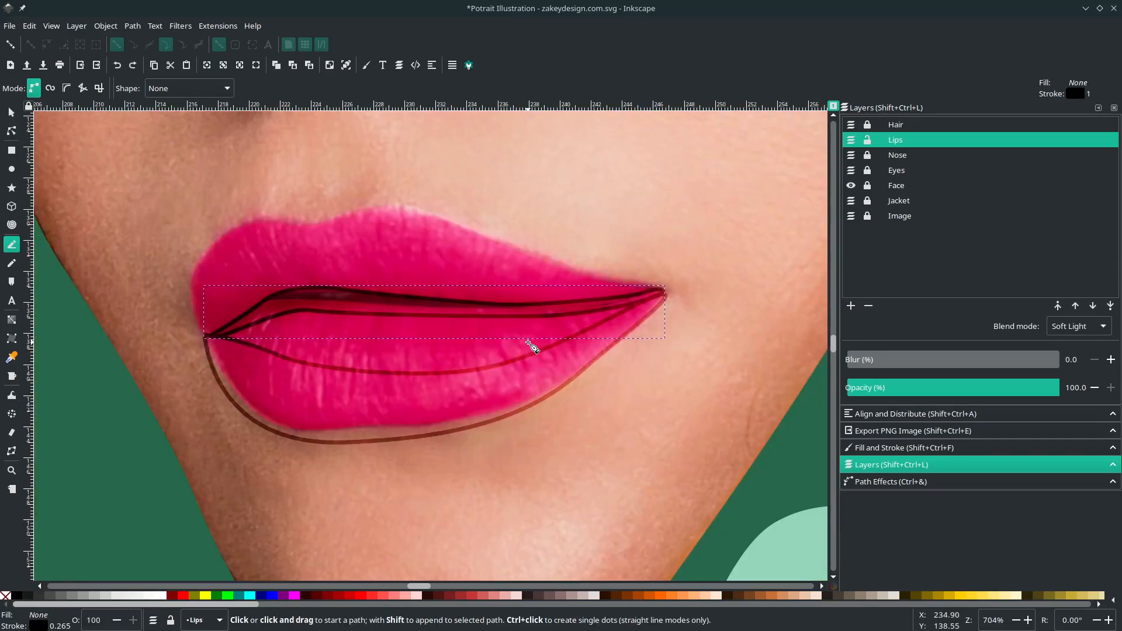
{"action": "left_click", "coordinate": [1076, 327]}
{"action": "left_click", "coordinate": [1070, 161]}
Step: Fill both new lip shapes with the sampled lip pink, darkened to a lightness of 58 (f8317eff)
{"action": "key", "text": "n"}
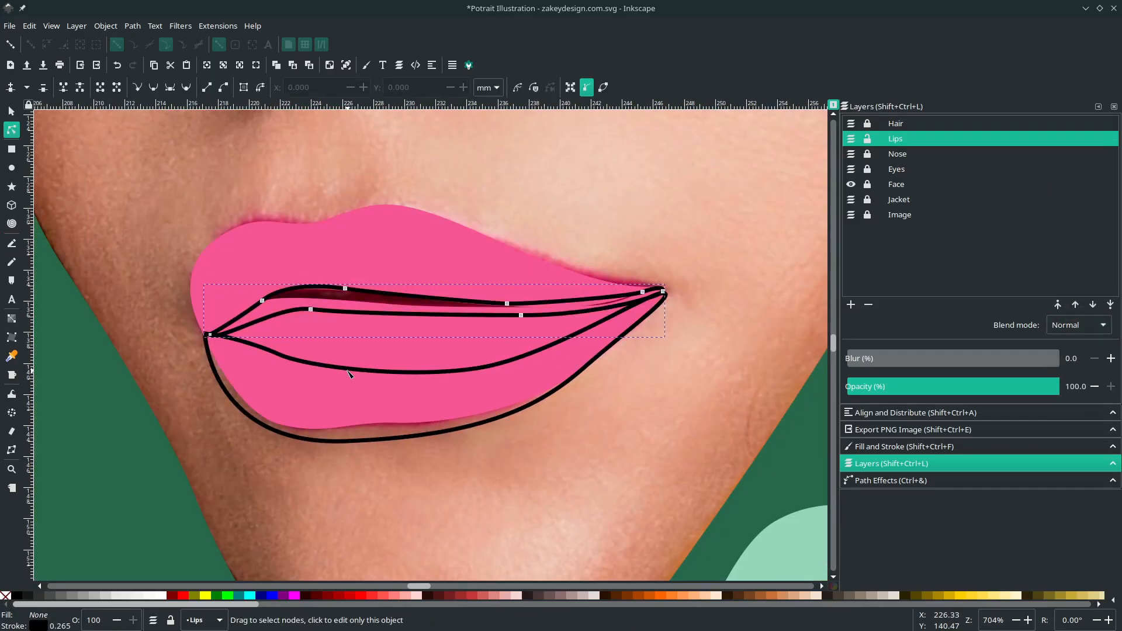
{"action": "key", "text": "d"}
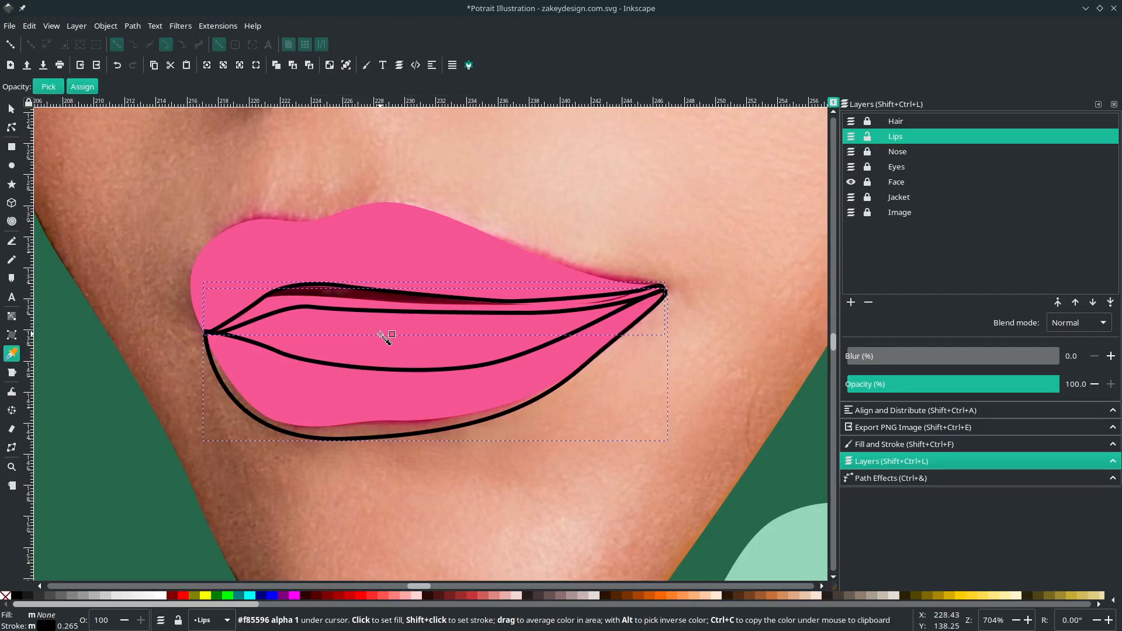
{"action": "left_click", "coordinate": [381, 345]}
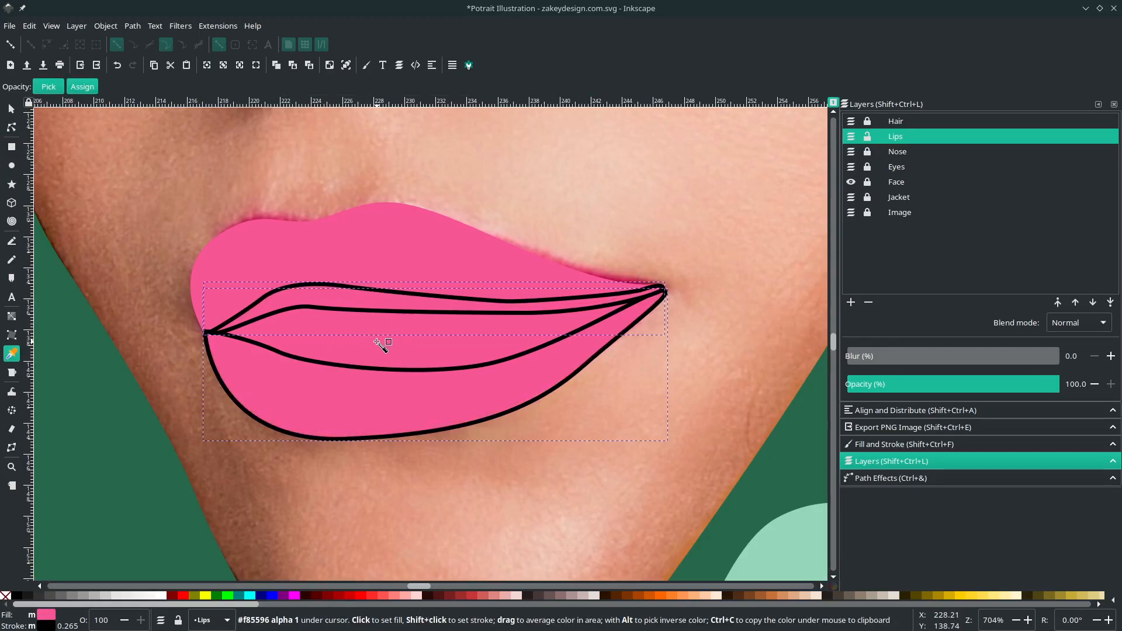
{"action": "left_click", "coordinate": [366, 64]}
{"action": "left_click_drag", "start_coordinate": [980, 241], "coordinate": [976, 241]}
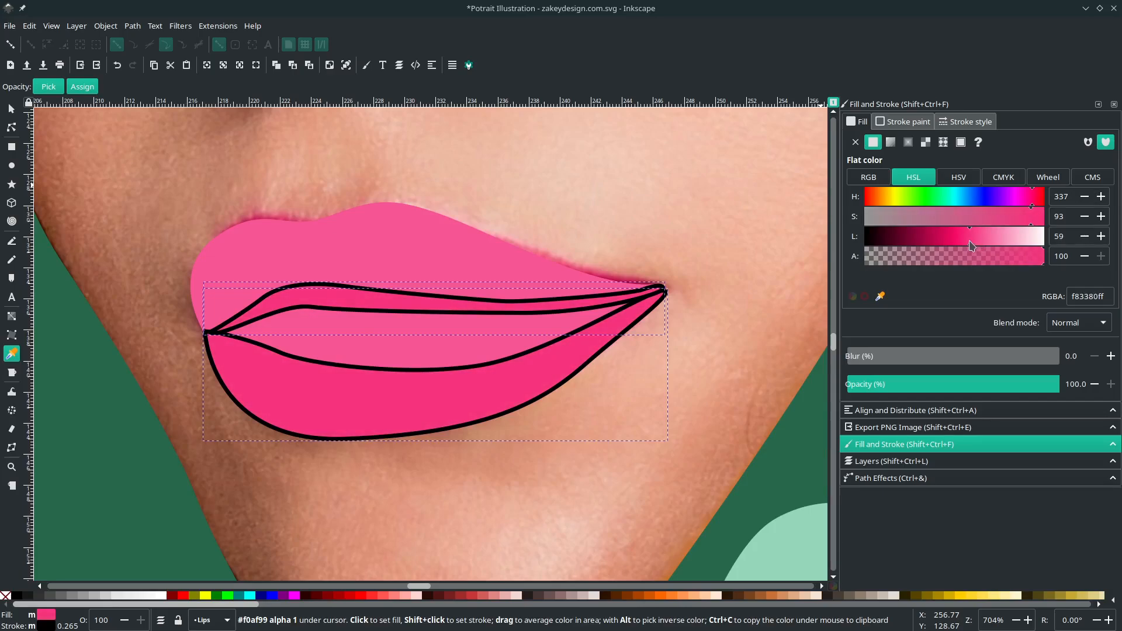
{"action": "left_click", "coordinate": [972, 245]}
Step: Remove the stroke from the lower-lip shadow shape and lower it beneath the base lip shape
{"action": "key", "text": "s"}
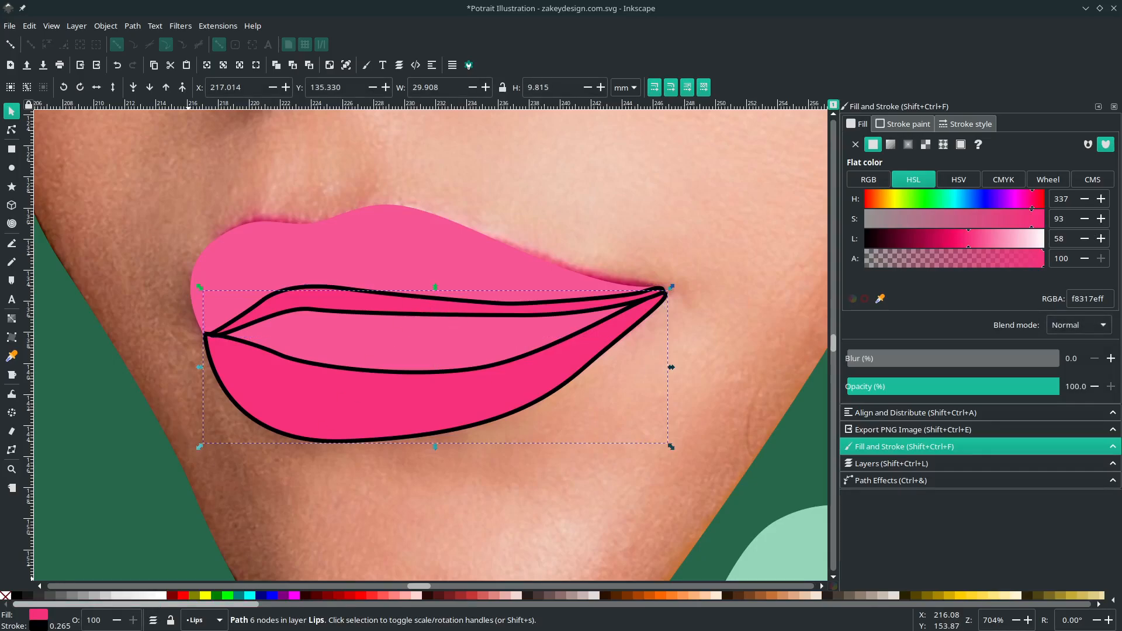
{"action": "right_click", "coordinate": [38, 626]}
{"action": "left_click", "coordinate": [76, 570]}
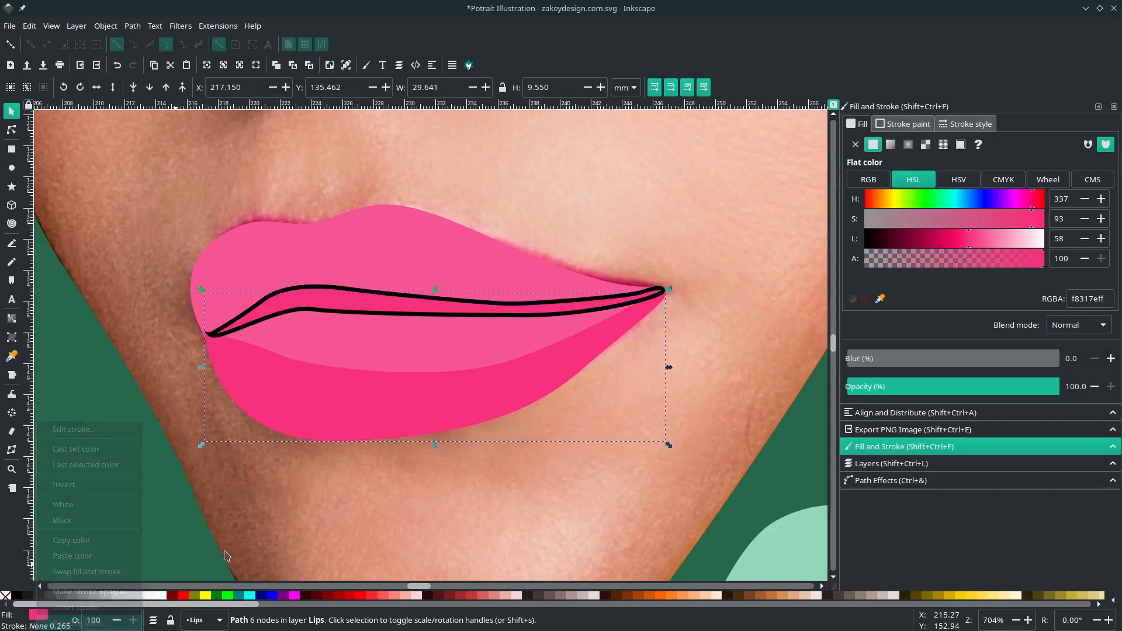
{"action": "left_click", "coordinate": [149, 87]}
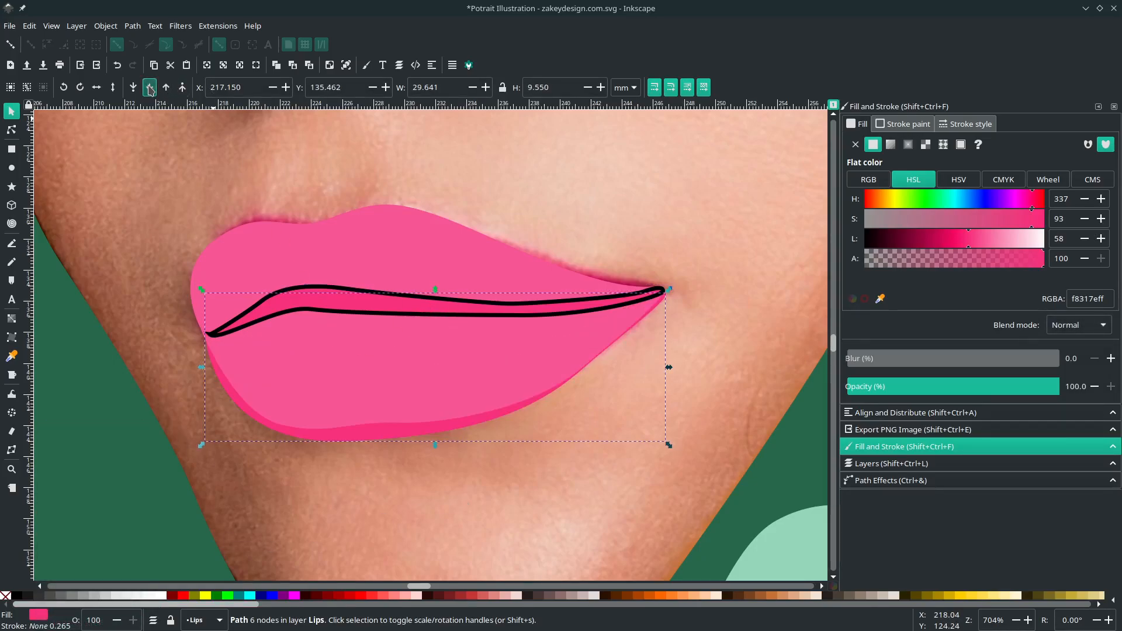
Step: Remove the stroke from the narrow mouth-line shape between the lips
{"action": "left_click", "coordinate": [369, 304]}
{"action": "right_click", "coordinate": [38, 625]}
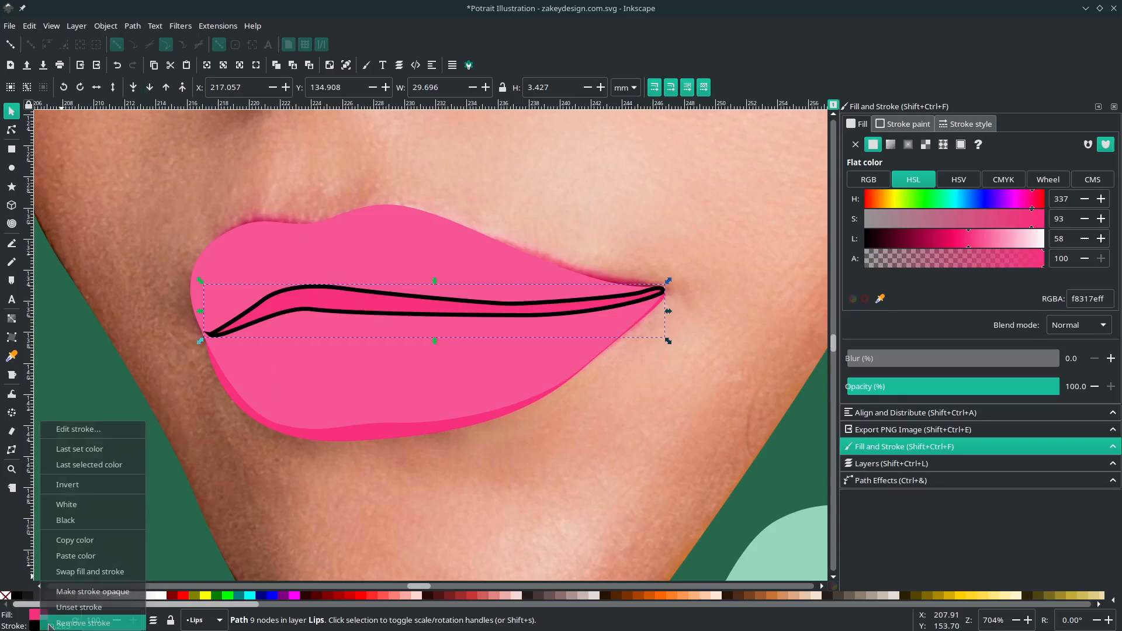
{"action": "left_click", "coordinate": [47, 622]}
Step: Darken the mouth-line shape between the lips by lowering its fill lightness
{"action": "scroll", "coordinate": [370, 441], "scroll_direction": "up", "scroll_amount": 1}
{"action": "key", "text": "n"}
{"action": "left_click", "coordinate": [345, 338]}
{"action": "left_click", "coordinate": [338, 247]}
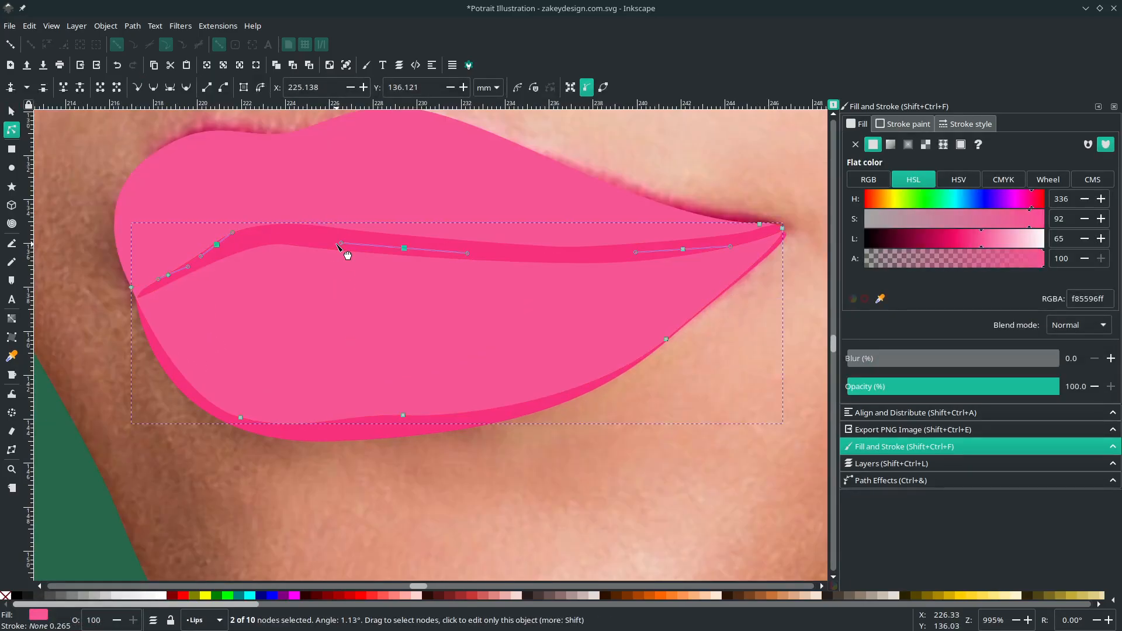
{"action": "left_click", "coordinate": [302, 238]}
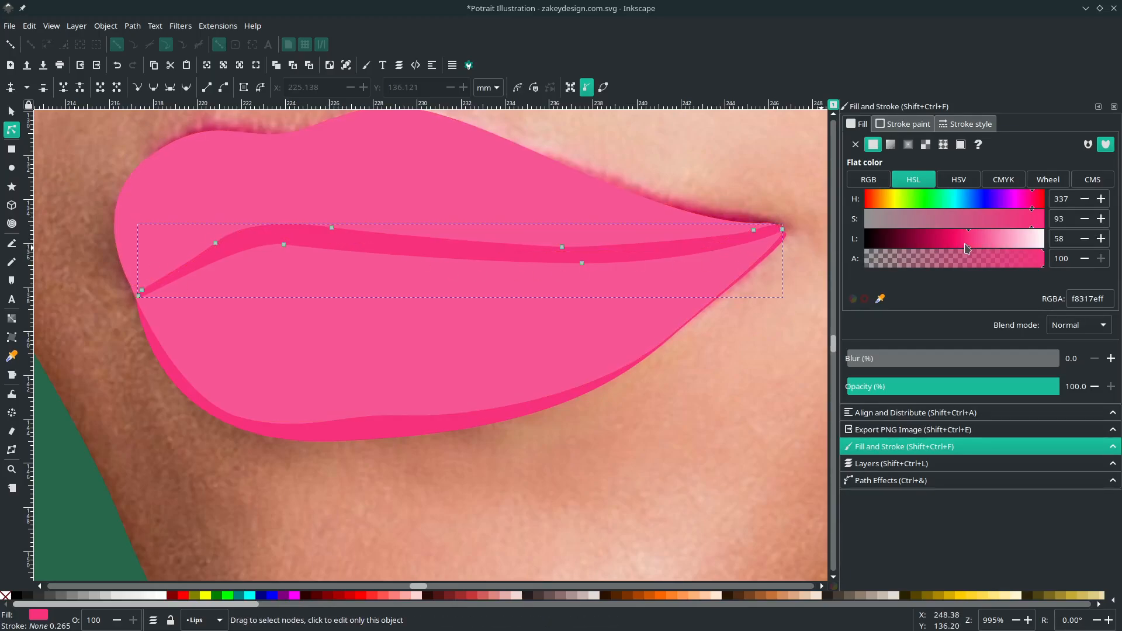
{"action": "left_click_drag", "start_coordinate": [967, 248], "coordinate": [953, 249]}
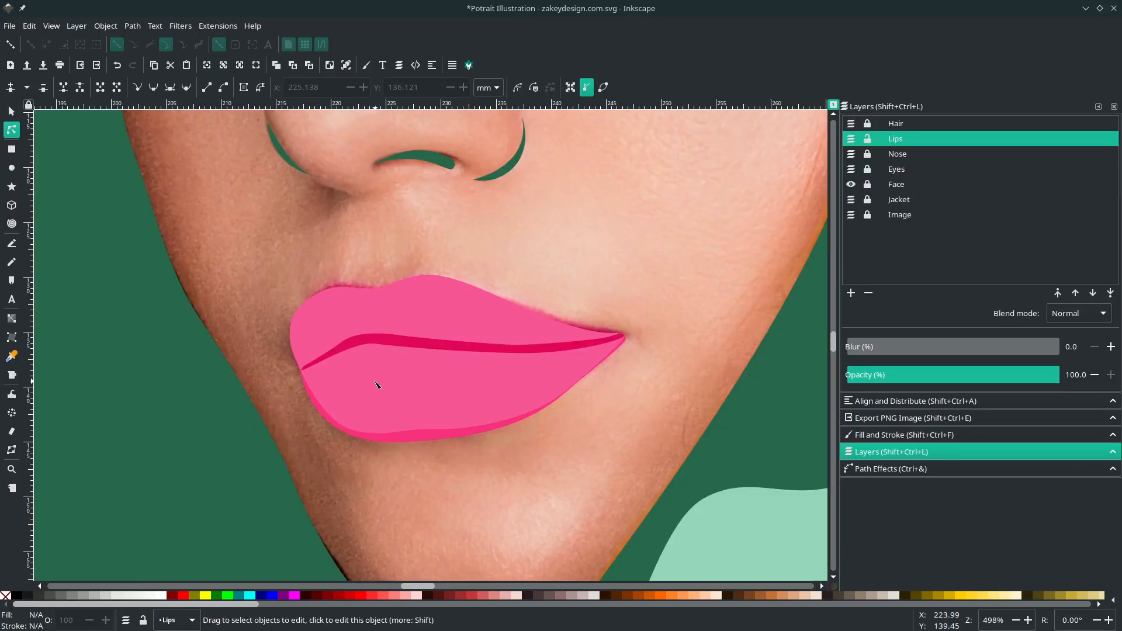
Step: Set the Lips layer's blend mode to Soft Light again to reveal the photo beneath the lips
{"action": "left_click", "coordinate": [1079, 313]}
{"action": "left_click", "coordinate": [1076, 474]}
{"action": "scroll", "coordinate": [435, 394], "scroll_direction": "up", "scroll_amount": 2}
{"action": "key", "text": "s"}
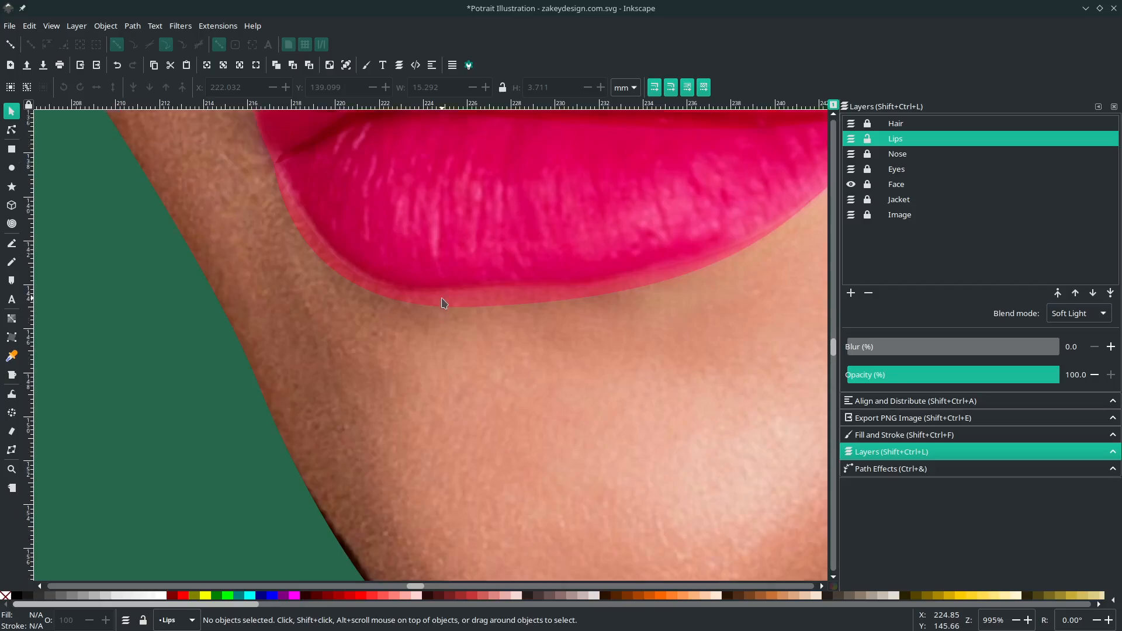
Step: Draw a closed curved highlight outline on the lower lip, widening toward the middle from the near corner of the mouth
{"action": "scroll", "coordinate": [441, 310], "scroll_direction": "up", "scroll_amount": 7}
{"action": "scroll", "coordinate": [440, 319], "scroll_direction": "right", "scroll_amount": 3}
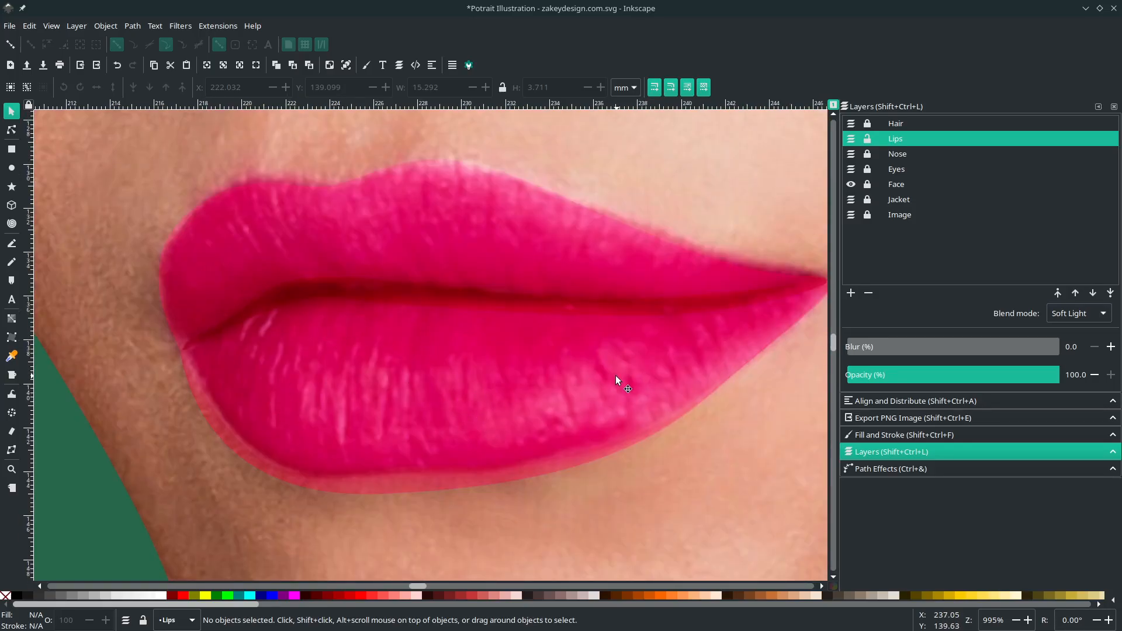
{"action": "key", "text": "b"}
{"action": "scroll", "coordinate": [316, 386], "scroll_direction": "up", "scroll_amount": 2}
{"action": "left_click", "coordinate": [221, 337]}
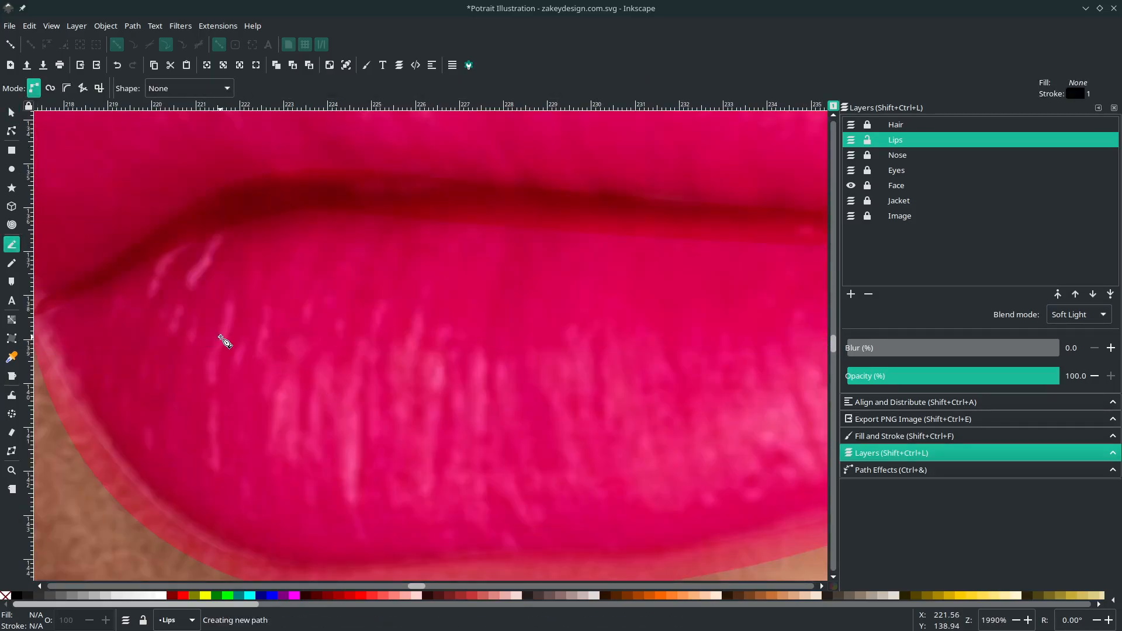
{"action": "key", "text": "Escape"}
{"action": "left_click", "coordinate": [252, 376]}
{"action": "left_click_drag", "start_coordinate": [412, 387], "coordinate": [450, 408]}
{"action": "left_click", "coordinate": [420, 480]}
{"action": "left_click_drag", "start_coordinate": [251, 376], "coordinate": [235, 314]}
Step: Draw two narrow four-sided highlight outlines on the lower lip, side by side next to the first curved highlight
{"action": "scroll", "coordinate": [280, 345], "scroll_direction": "right", "scroll_amount": 4}
{"action": "left_click", "coordinate": [358, 381]}
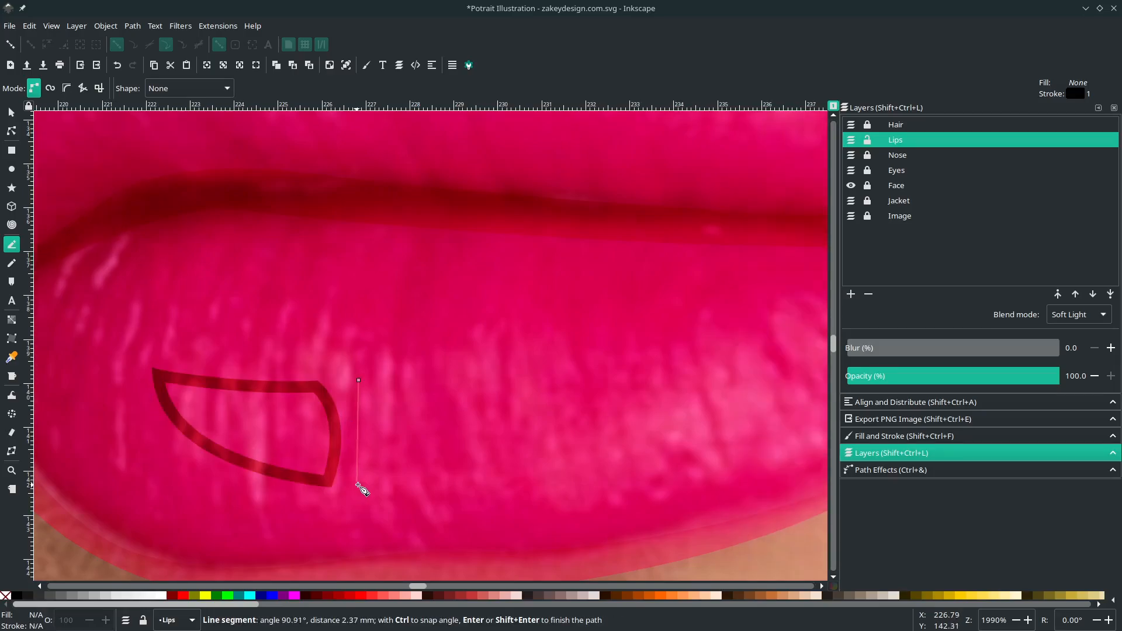
{"action": "left_click_drag", "start_coordinate": [362, 484], "coordinate": [380, 485]}
{"action": "left_click_drag", "start_coordinate": [392, 379], "coordinate": [379, 381]}
{"action": "left_click", "coordinate": [358, 380]}
{"action": "left_click", "coordinate": [446, 381]}
{"action": "left_click_drag", "start_coordinate": [452, 484], "coordinate": [459, 484]}
{"action": "left_click", "coordinate": [485, 484]}
{"action": "left_click_drag", "start_coordinate": [484, 378], "coordinate": [474, 379]}
{"action": "left_click", "coordinate": [446, 381]}
Step: Draw two tapered highlight outlines on the far side of the lower lip, the outer one triangular and pointing toward the mouth corner
{"action": "scroll", "coordinate": [421, 377], "scroll_direction": "right", "scroll_amount": 14}
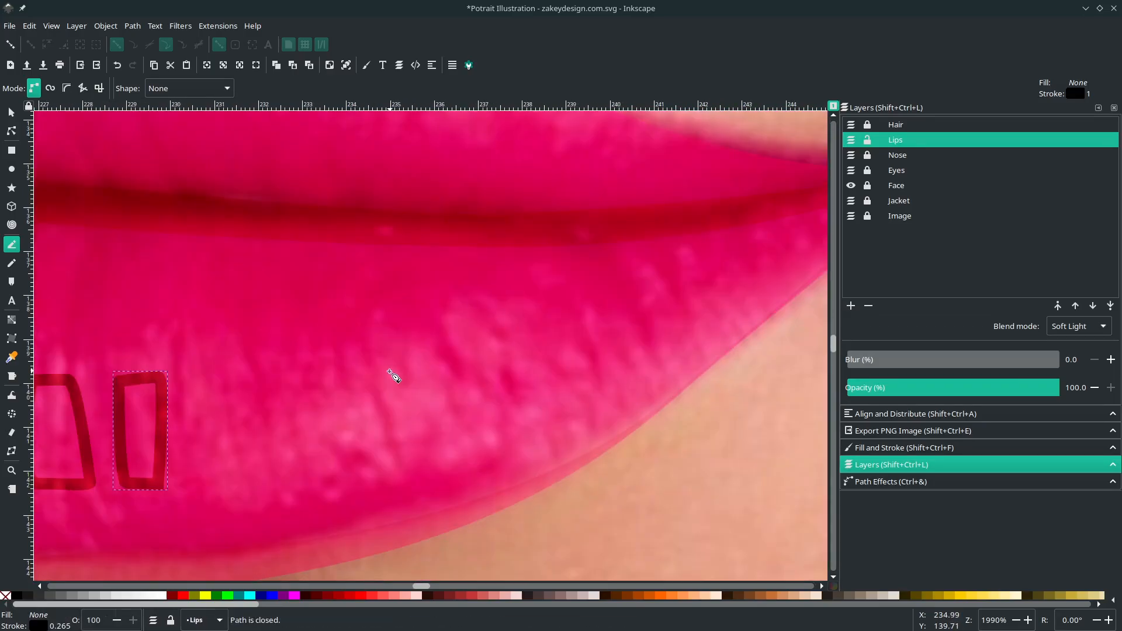
{"action": "left_click", "coordinate": [358, 374]}
{"action": "left_click", "coordinate": [466, 352]}
{"action": "left_click", "coordinate": [467, 445]}
{"action": "left_click_drag", "start_coordinate": [590, 341], "coordinate": [558, 351]}
{"action": "left_click", "coordinate": [466, 353]}
{"action": "scroll", "coordinate": [696, 372], "scroll_direction": "down", "scroll_amount": 1}
{"action": "scroll", "coordinate": [710, 377], "scroll_direction": "left", "scroll_amount": 5}
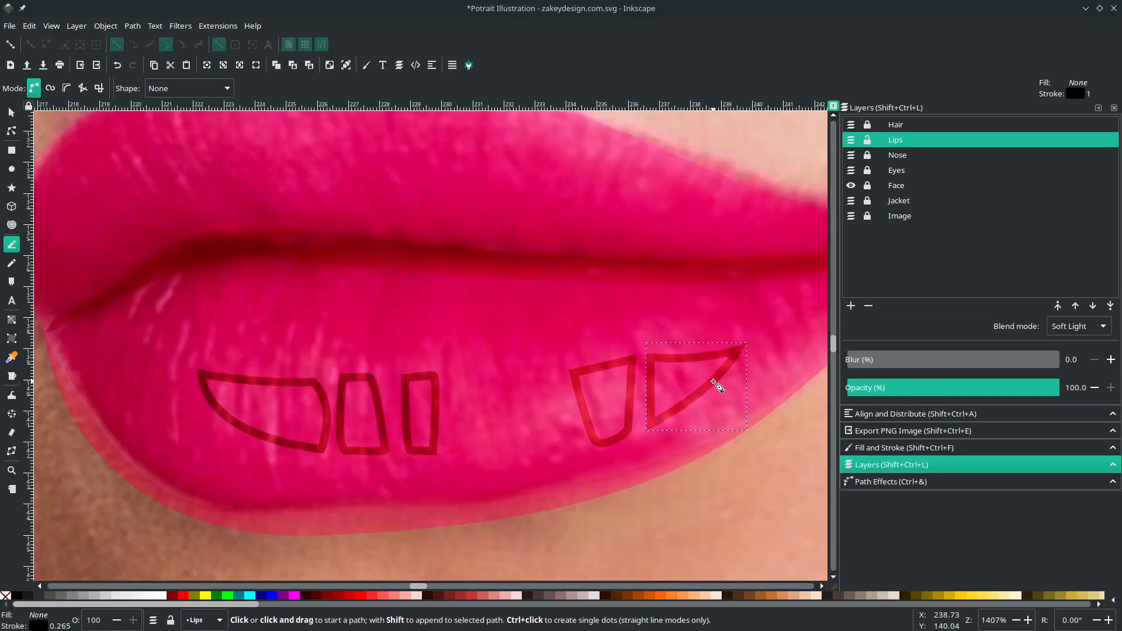
Step: Set the Lips layer's blend mode to Normal and fill all five lower-lip highlight shapes with white
{"action": "scroll", "coordinate": [713, 378], "scroll_direction": "right", "scroll_amount": 4}
{"action": "left_click", "coordinate": [1052, 325]}
{"action": "left_click", "coordinate": [1061, 160]}
{"action": "key", "text": "n"}
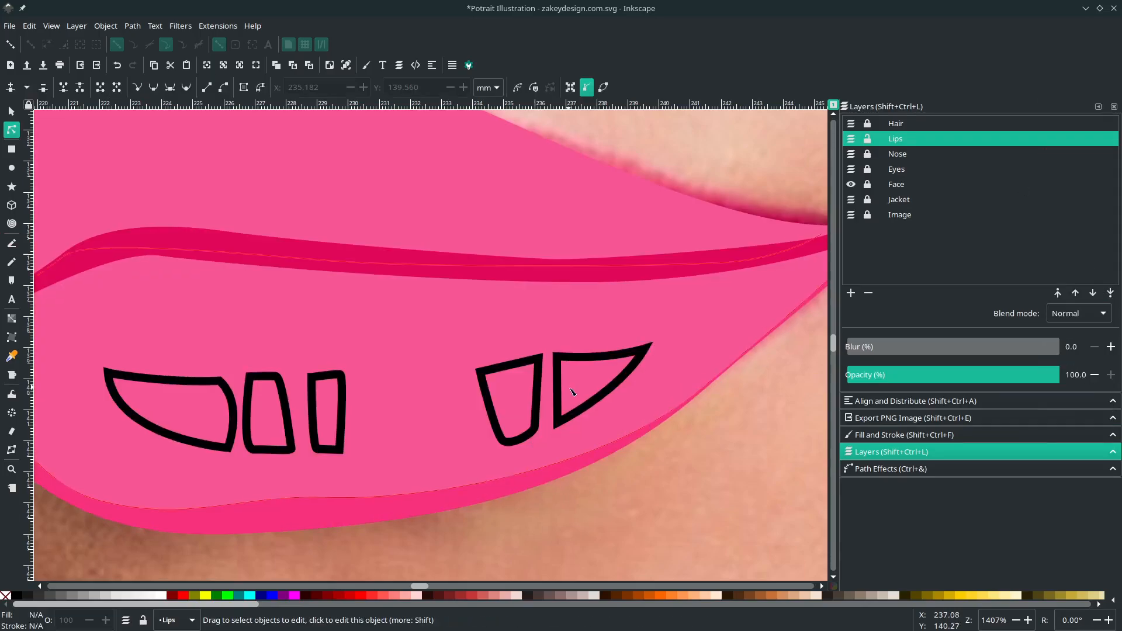
{"action": "left_click", "coordinate": [538, 405], "text": "shift"}
{"action": "left_click", "coordinate": [341, 430], "text": "shift"}
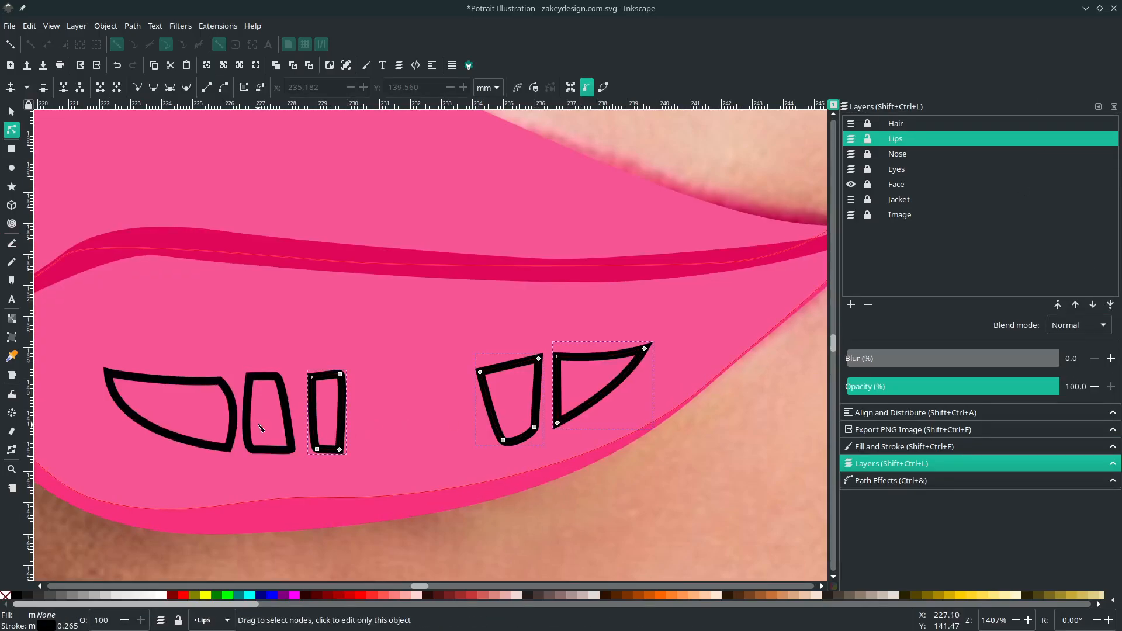
{"action": "left_click", "coordinate": [285, 426], "text": "shift"}
{"action": "left_click", "coordinate": [234, 424], "text": "shift"}
{"action": "left_click", "coordinate": [161, 595]}
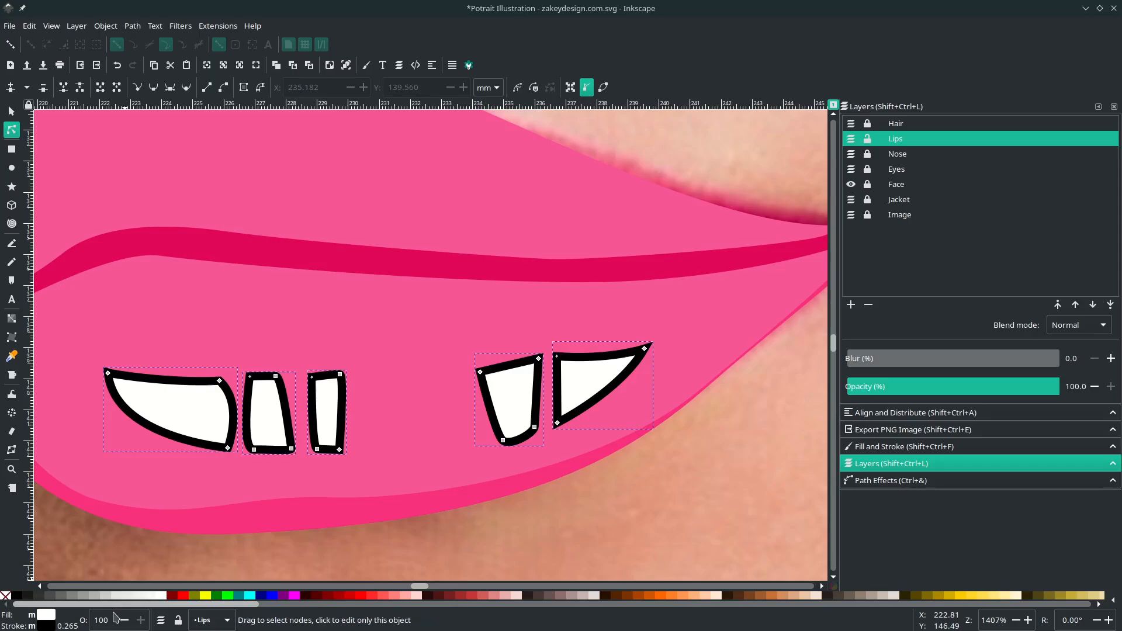
Step: Remove the stroke from the five white lip highlights and set their opacity to 50%
{"action": "right_click", "coordinate": [47, 626]}
{"action": "left_click", "coordinate": [88, 547]}
{"action": "key", "text": "minus"}
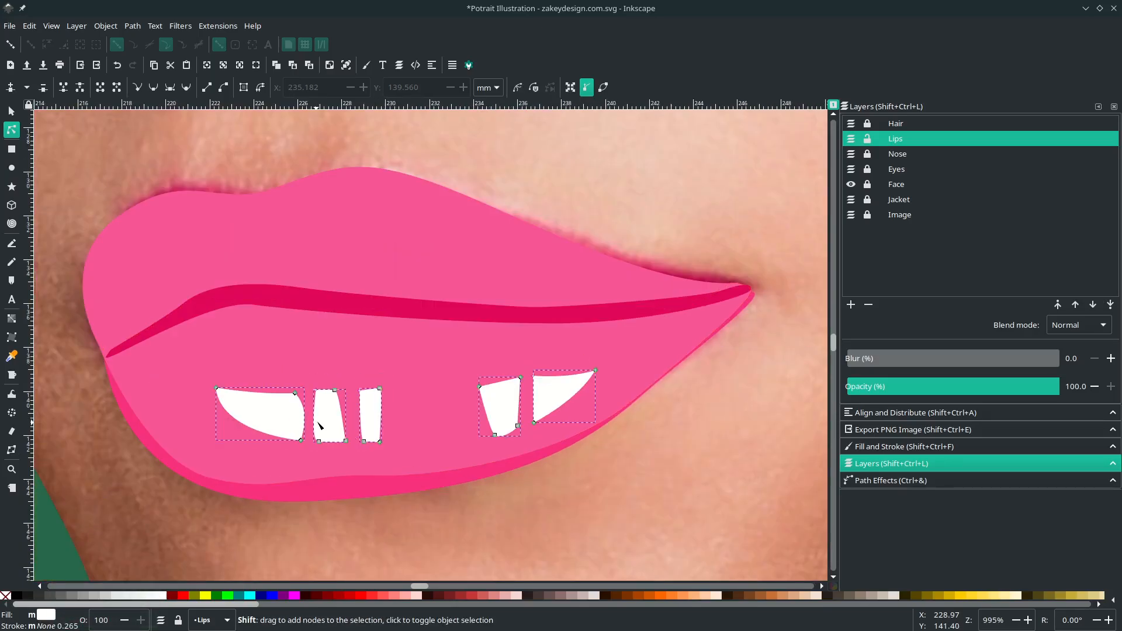
{"action": "double_click", "coordinate": [102, 620]}
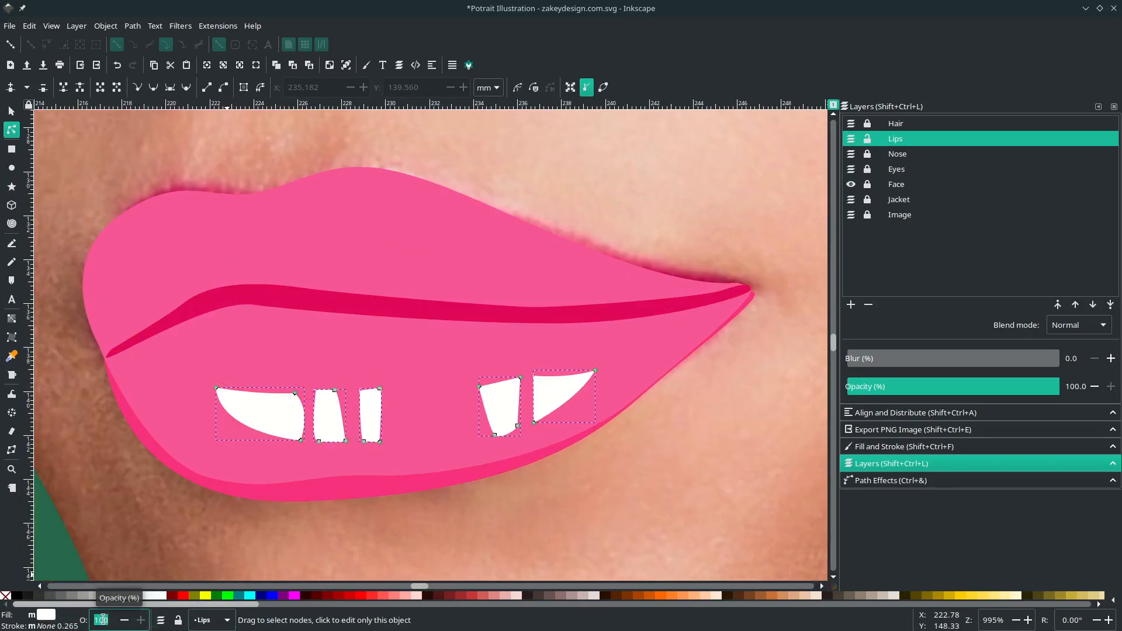
{"action": "type", "text": "50"}
{"action": "key", "text": "Return"}
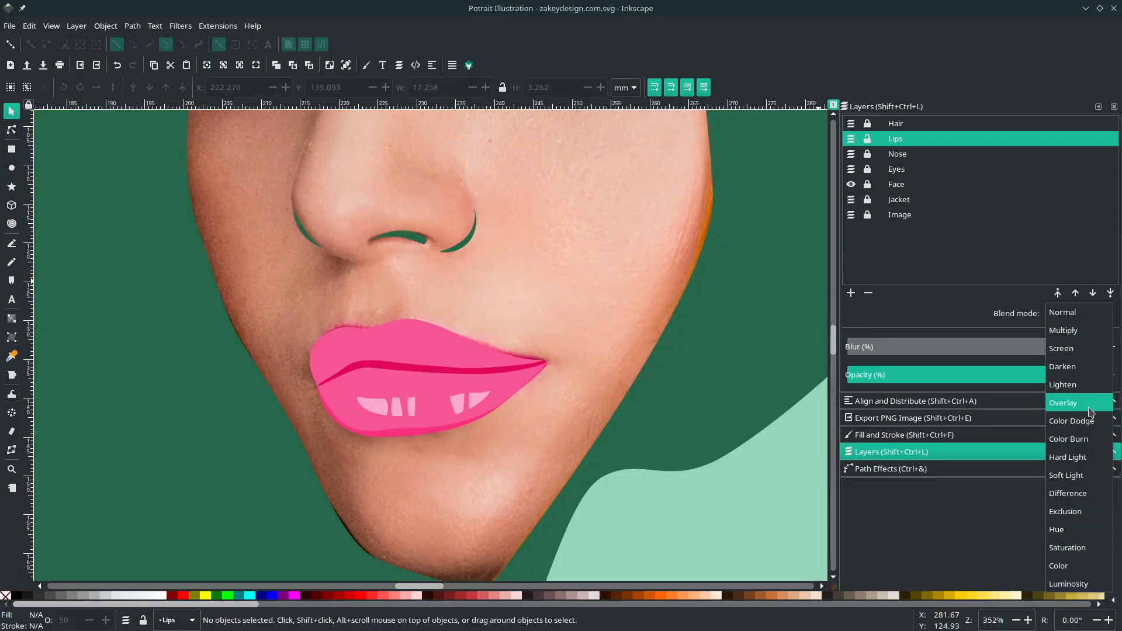
Step: Set the Lips layer to Soft Light and draw a closed teardrop outline about 24 mm wide around the highlights, tapering to the mouth corner
{"action": "left_click", "coordinate": [1068, 475]}
{"action": "key", "text": "b"}
{"action": "key", "text": "plus"}
{"action": "key", "text": "plus"}
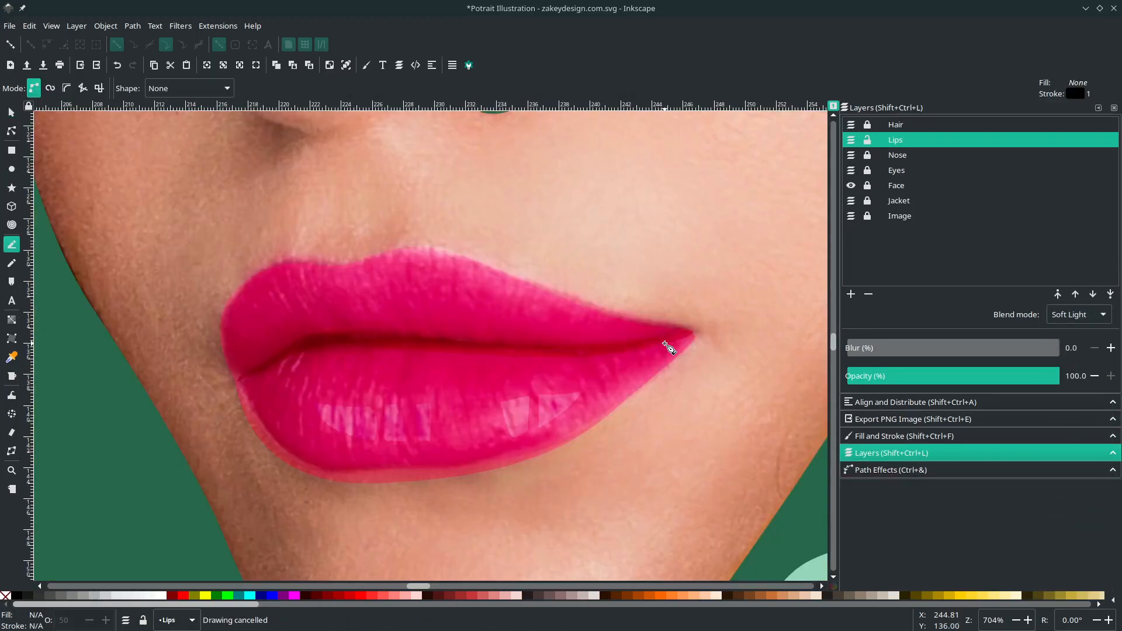
{"action": "left_click", "coordinate": [664, 343]}
{"action": "left_click_drag", "start_coordinate": [519, 382], "coordinate": [394, 393]}
{"action": "key", "text": "Escape"}
{"action": "left_click", "coordinate": [660, 343]}
{"action": "left_click_drag", "start_coordinate": [647, 367], "coordinate": [672, 342]}
{"action": "left_click", "coordinate": [688, 335]}
{"action": "left_click", "coordinate": [660, 343]}
{"action": "left_click_drag", "start_coordinate": [628, 404], "coordinate": [581, 356]}
Step: Set the Lips layer's blend mode to Normal and remove the stroke from the teardrop shape on the lower lip
{"action": "left_click", "coordinate": [1085, 324]}
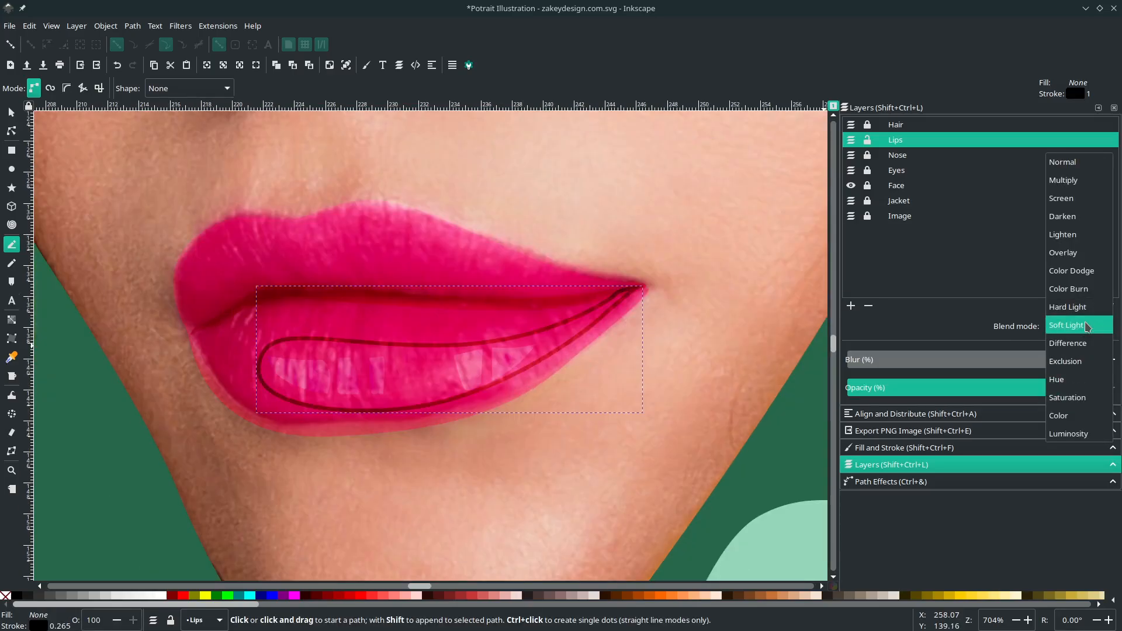
{"action": "left_click", "coordinate": [1085, 171]}
{"action": "scroll", "coordinate": [440, 346], "scroll_direction": "left", "scroll_amount": 2}
{"action": "key", "text": "n"}
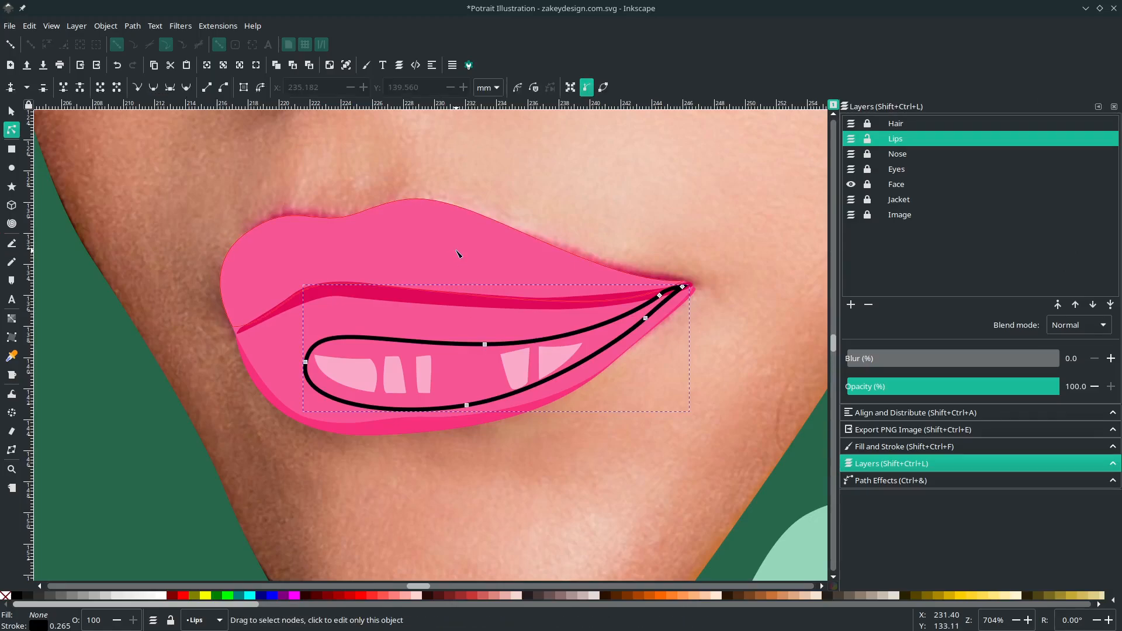
{"action": "scroll", "coordinate": [433, 327], "scroll_direction": "up", "scroll_amount": 2}
{"action": "scroll", "coordinate": [392, 404], "scroll_direction": "right", "scroll_amount": 2}
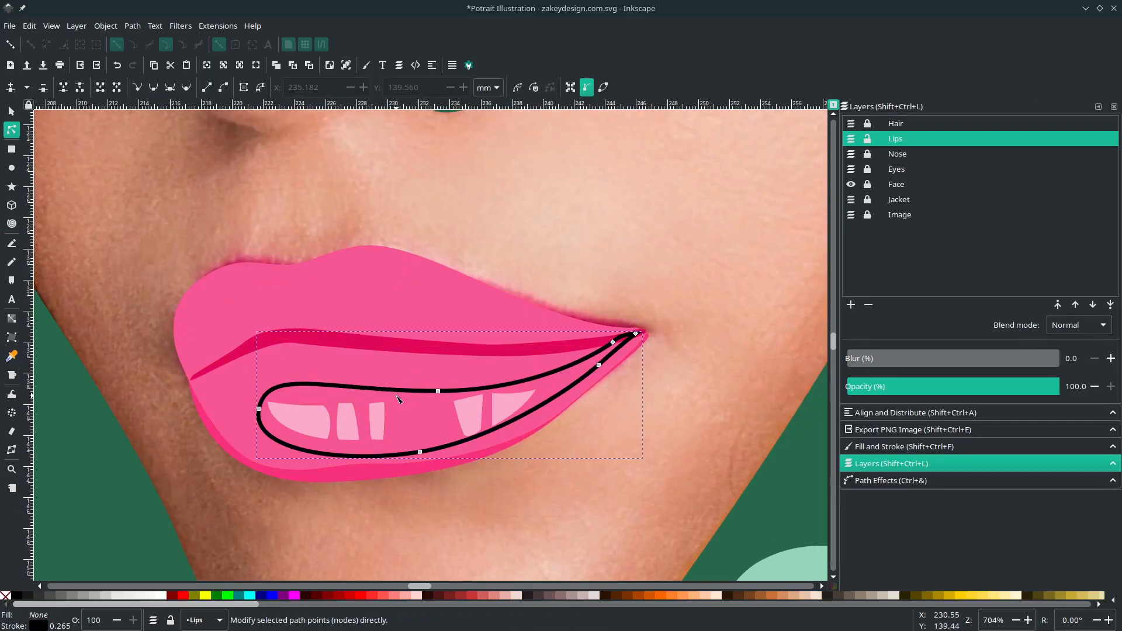
{"action": "right_click", "coordinate": [38, 626]}
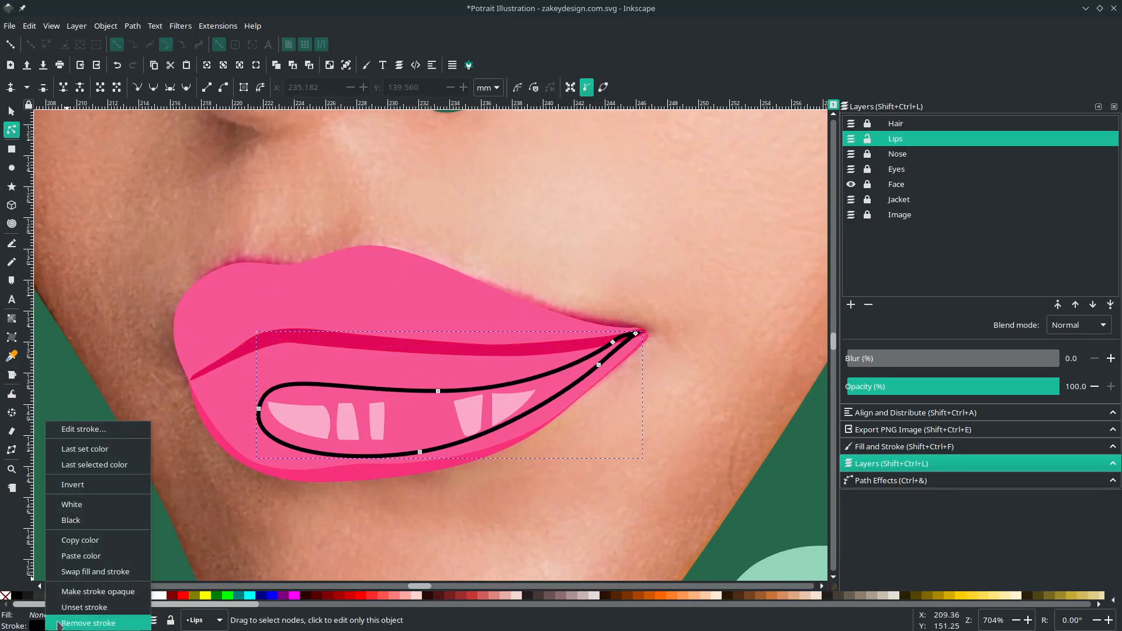
{"action": "left_click", "coordinate": [88, 619]}
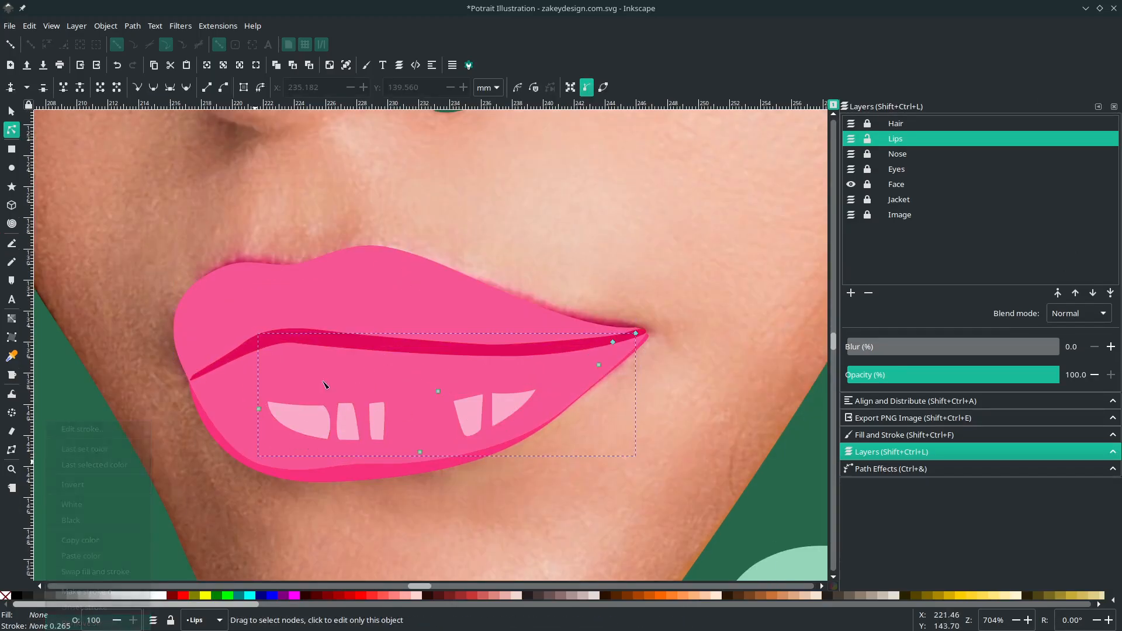
Step: Fill the teardrop shape with the base lip pink and raise its fill lightness to 71
{"action": "key", "text": "d"}
{"action": "left_click", "coordinate": [367, 65]}
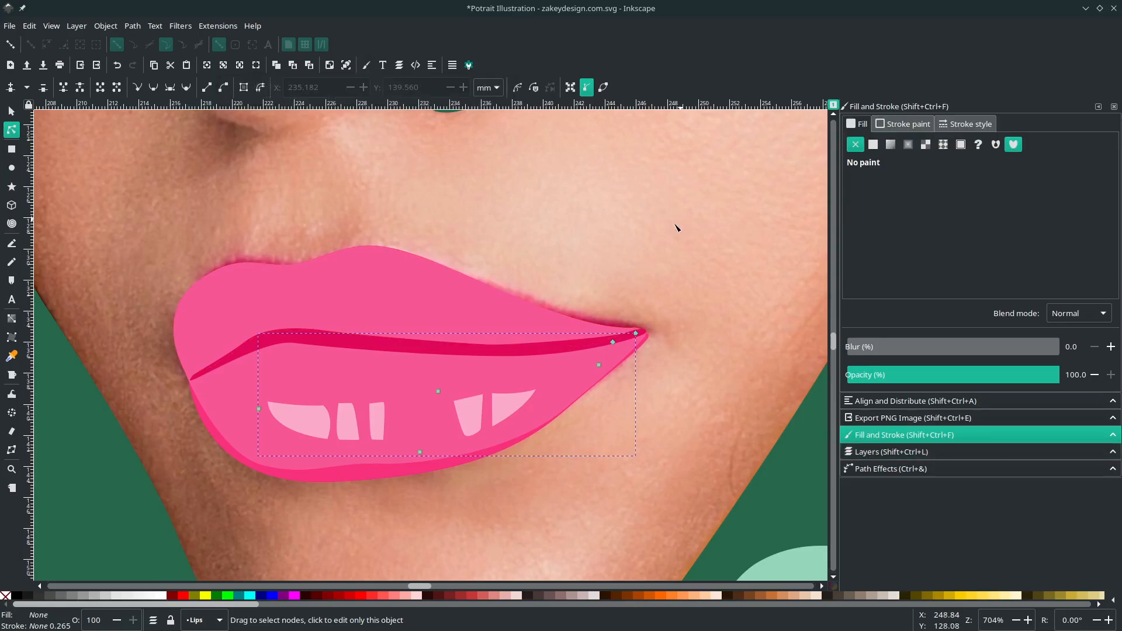
{"action": "left_click", "coordinate": [386, 374]}
{"action": "left_click_drag", "start_coordinate": [981, 244], "coordinate": [991, 239]}
Step: Lower the light pink teardrop shape in the stacking order until it sits beneath the white lip highlights
{"action": "key", "text": "s"}
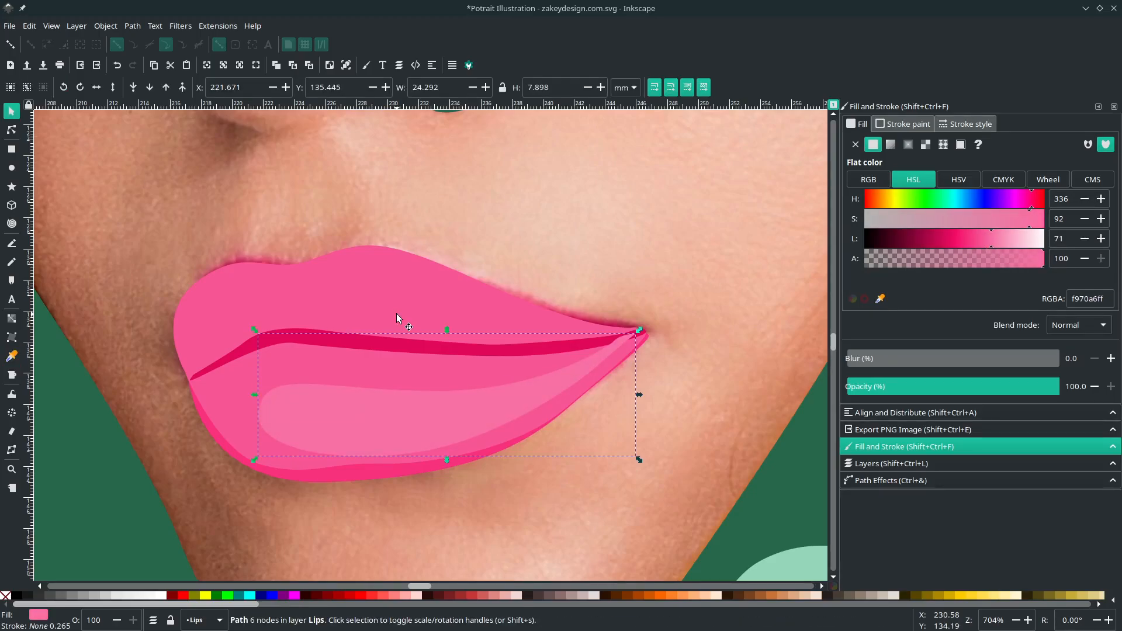
{"action": "left_click", "coordinate": [150, 89]}
{"action": "left_click", "coordinate": [150, 89]}
{"action": "left_click", "coordinate": [150, 89]}
{"action": "left_click", "coordinate": [150, 89]}
{"action": "left_click", "coordinate": [150, 88]}
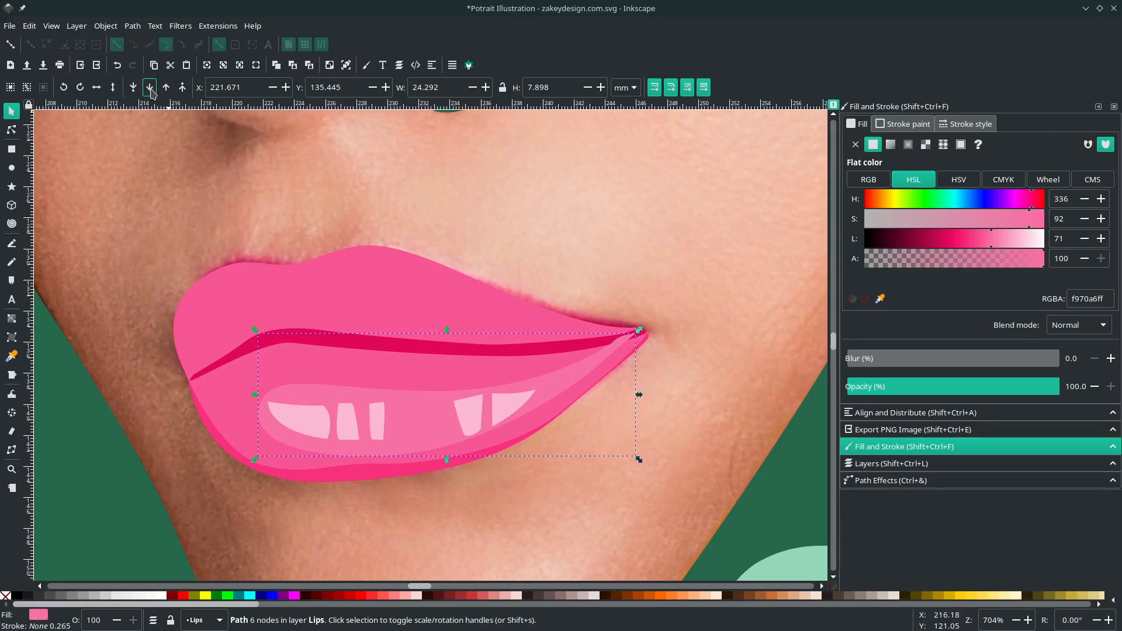
{"action": "left_click", "coordinate": [150, 91]}
Step: Reshape the light pink lower-lip shape by extending its rounded end outward, lowering its bottom curve and raising its upper middle node
{"action": "key", "text": "n"}
{"action": "left_click_drag", "start_coordinate": [259, 410], "coordinate": [244, 404]}
{"action": "left_click_drag", "start_coordinate": [351, 468], "coordinate": [360, 472]}
{"action": "key", "text": "s"}
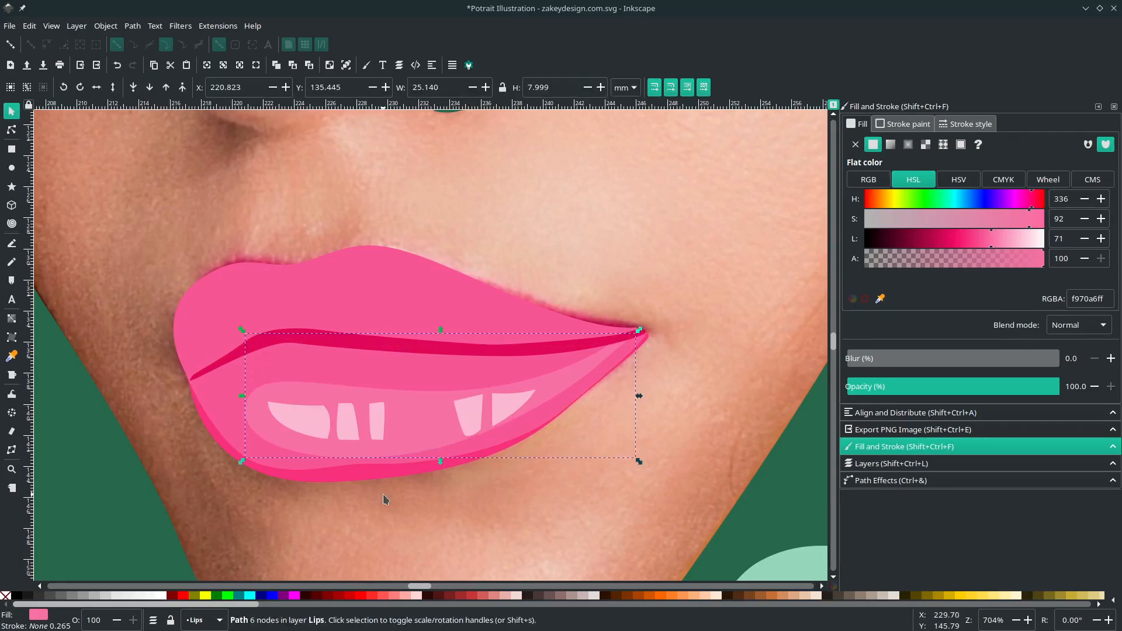
{"action": "left_click", "coordinate": [384, 496]}
{"action": "scroll", "coordinate": [397, 477], "scroll_direction": "down", "scroll_amount": 5}
{"action": "scroll", "coordinate": [410, 444], "scroll_direction": "up", "scroll_amount": 8}
{"action": "key", "text": "n"}
{"action": "left_click", "coordinate": [470, 408]}
{"action": "left_click_drag", "start_coordinate": [578, 411], "coordinate": [568, 386]}
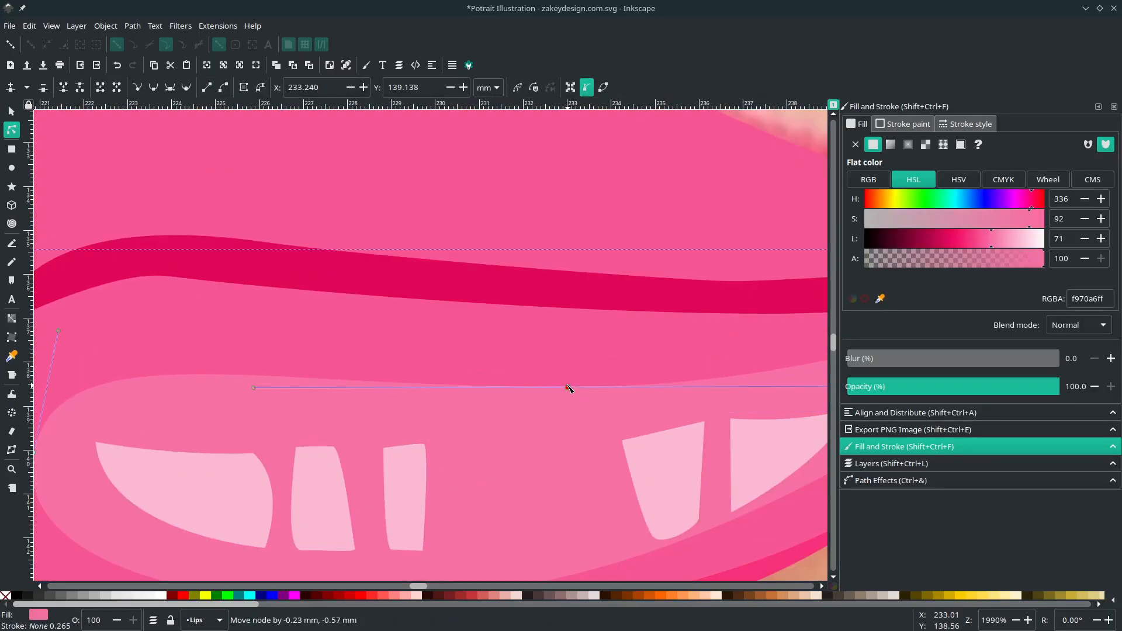
{"action": "scroll", "coordinate": [567, 387], "scroll_direction": "down", "scroll_amount": 6}
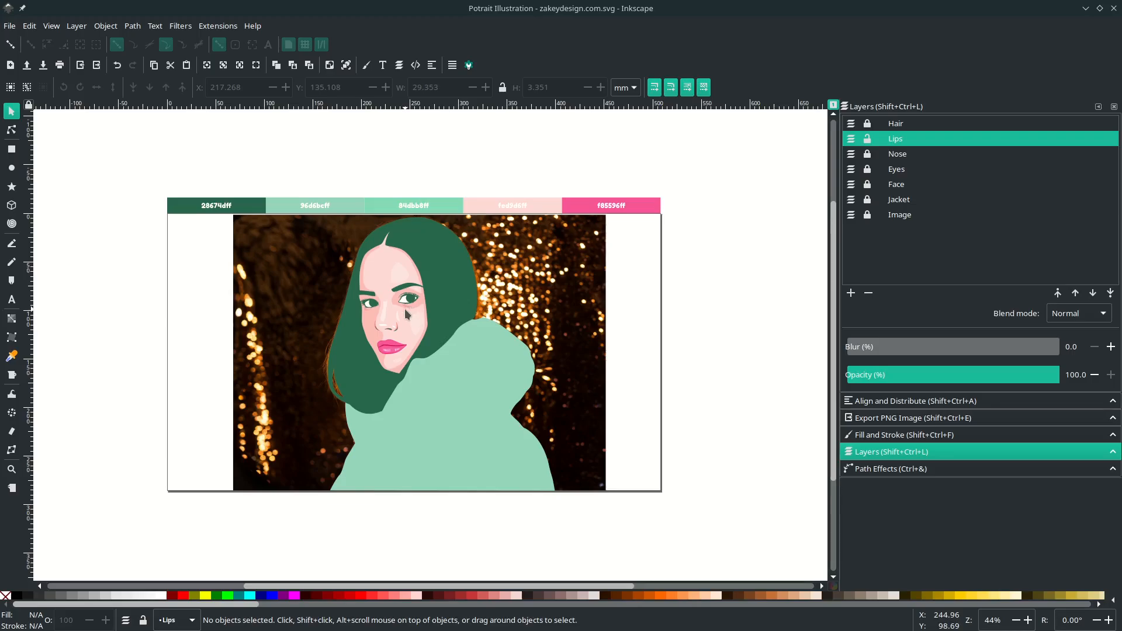
Step: Lock the Lips layer, then make the Eyes layer active and unlock it
{"action": "left_click", "coordinate": [869, 141]}
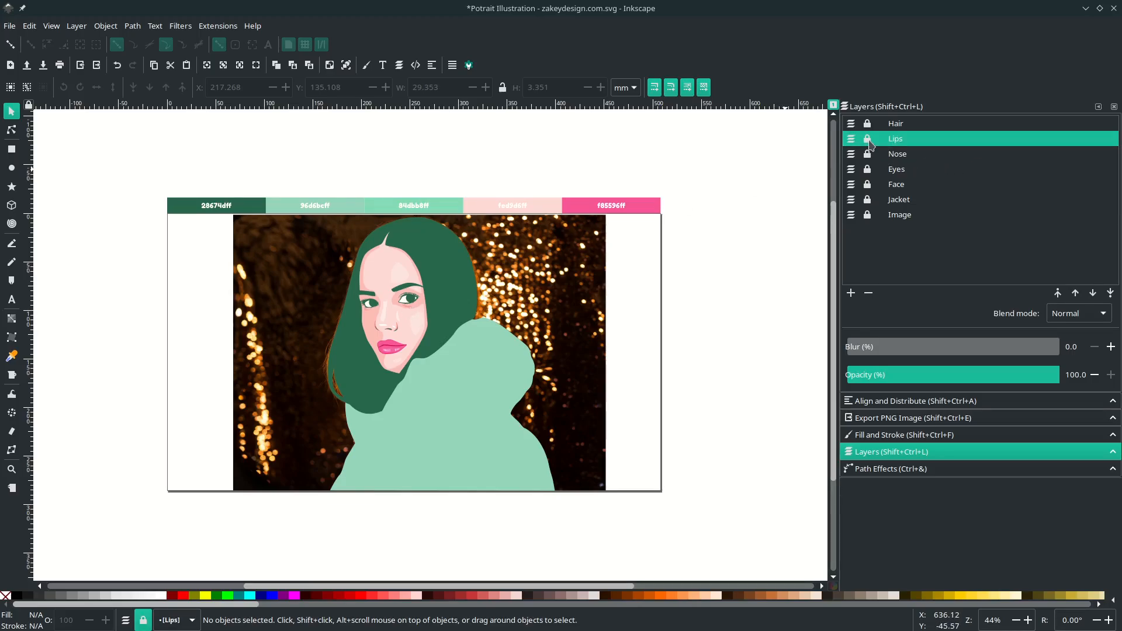
{"action": "left_click", "coordinate": [890, 172]}
{"action": "left_click", "coordinate": [870, 171]}
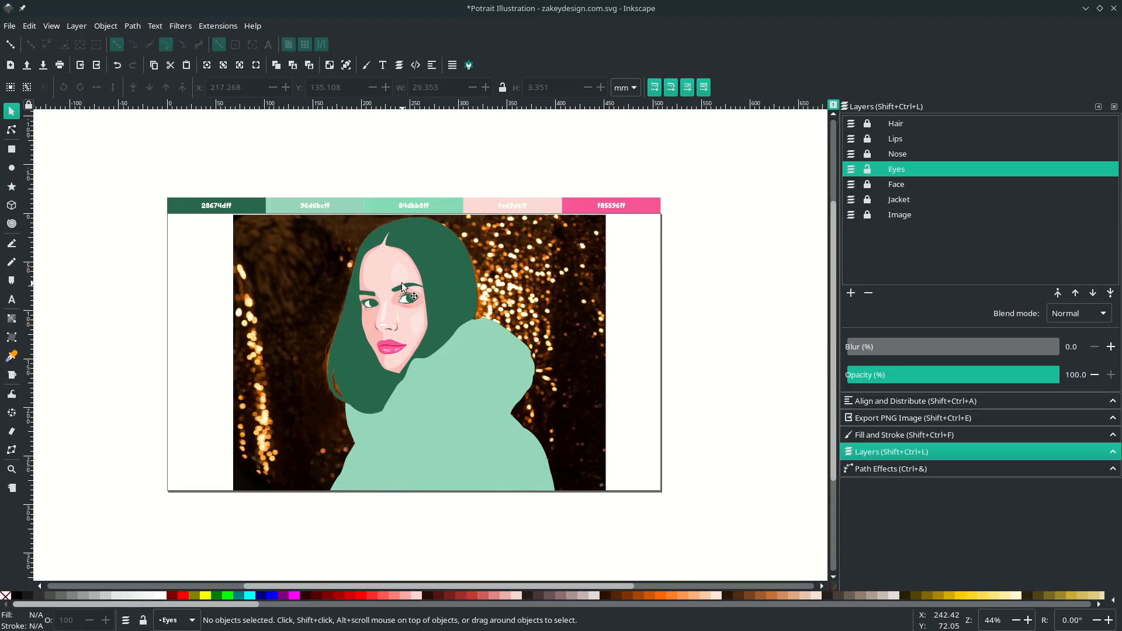
Step: Draw a circle about 5 mm in diameter in the centre of the iris of the open eye nearest the cheek highlight
{"action": "scroll", "coordinate": [411, 306], "scroll_direction": "up", "scroll_amount": 9}
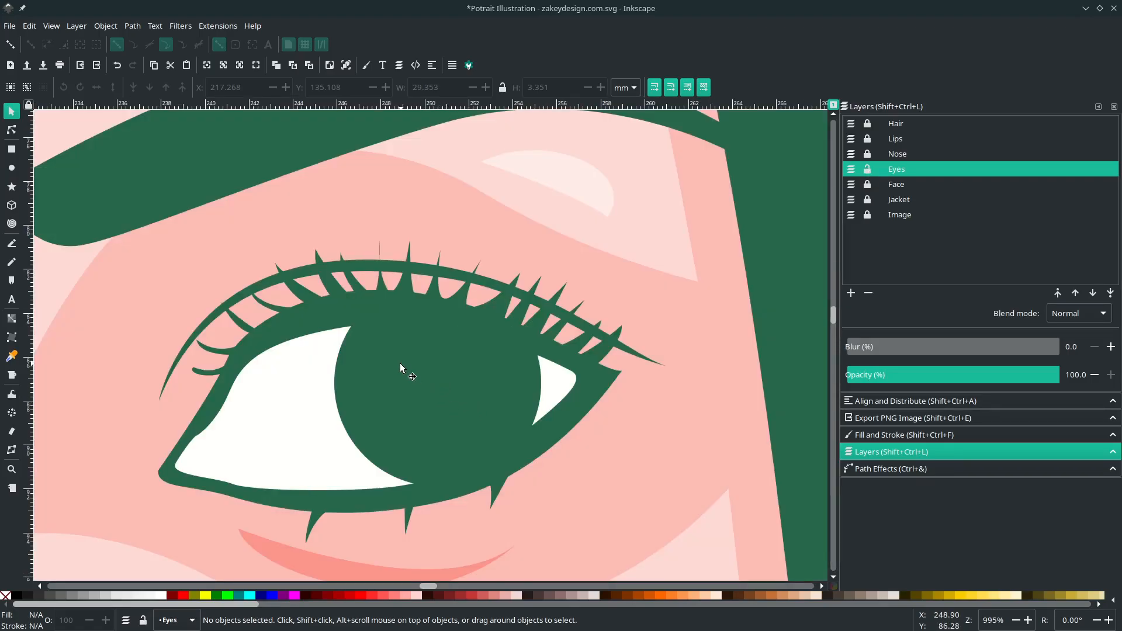
{"action": "key", "text": "e"}
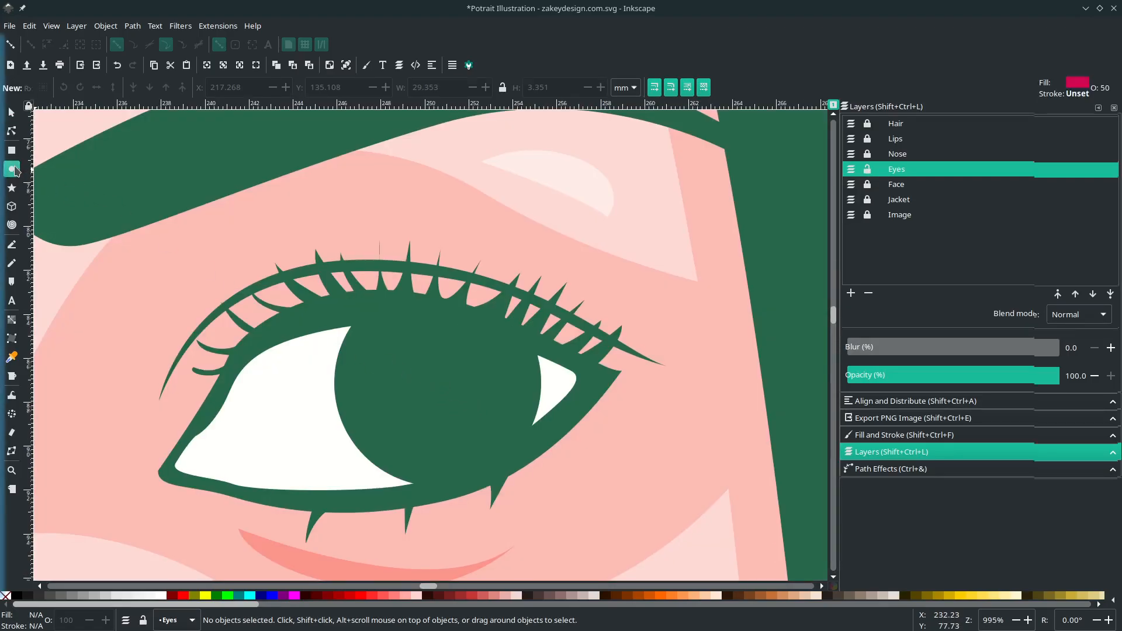
{"action": "left_click_drag", "start_coordinate": [439, 399], "coordinate": [506, 454]}
Step: Fill the new circle with the iris's dark green and raise its fill lightness to 55
{"action": "key", "text": "d"}
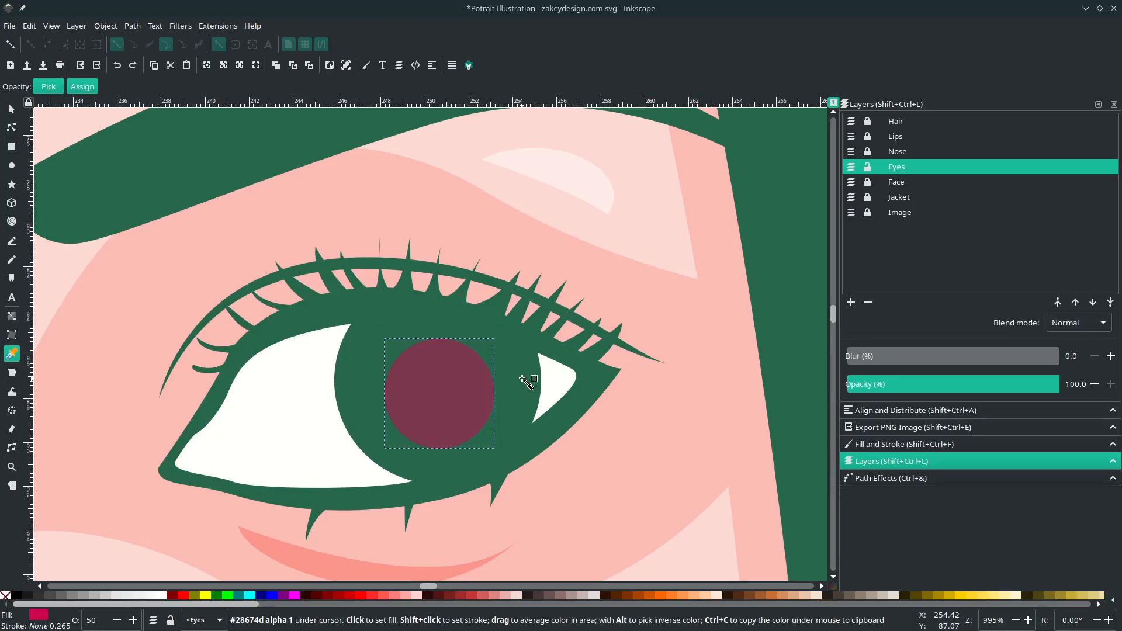
{"action": "left_click", "coordinate": [526, 380]}
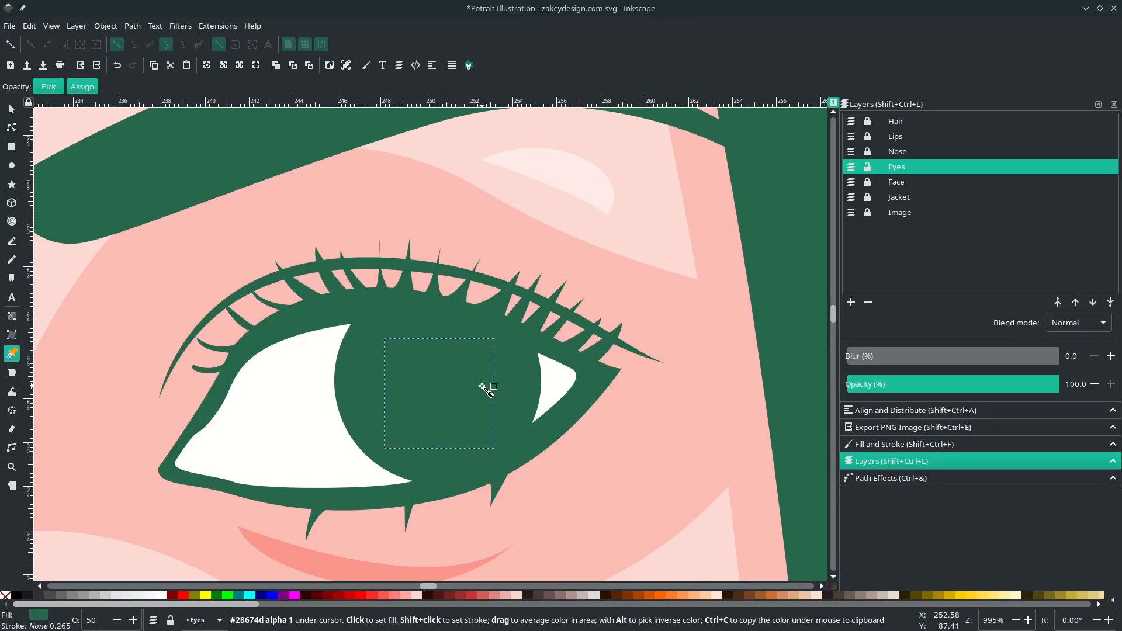
{"action": "left_click", "coordinate": [367, 66]}
{"action": "left_click_drag", "start_coordinate": [926, 245], "coordinate": [963, 242]}
{"action": "key", "text": "s"}
{"action": "scroll", "coordinate": [461, 457], "scroll_direction": "up", "scroll_amount": 2}
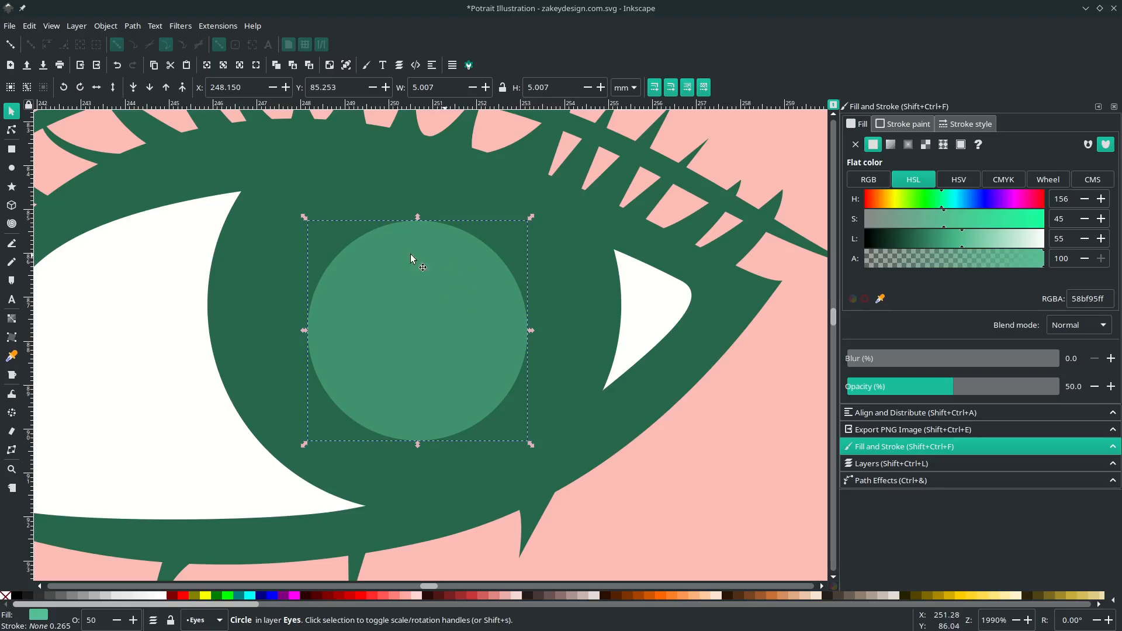
Step: Draw a straight horizontal line about 6.3 mm long across the middle of the light green circle
{"action": "key", "text": "b"}
{"action": "left_click", "coordinate": [295, 330]}
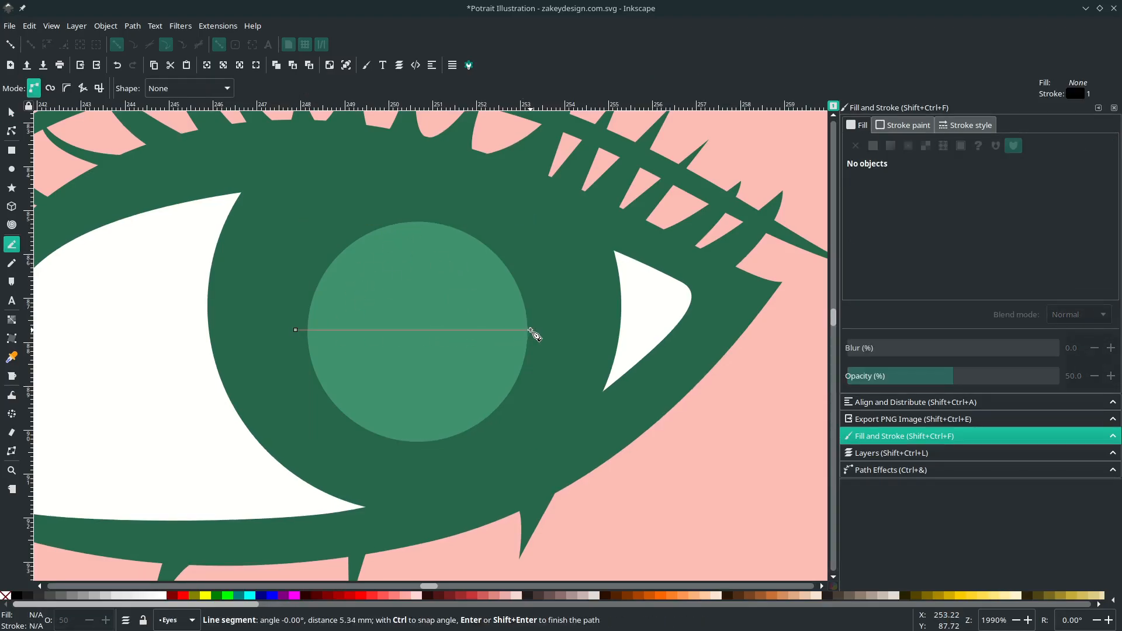
{"action": "left_click", "coordinate": [576, 332]}
{"action": "key", "text": "Return"}
{"action": "key", "text": "s"}
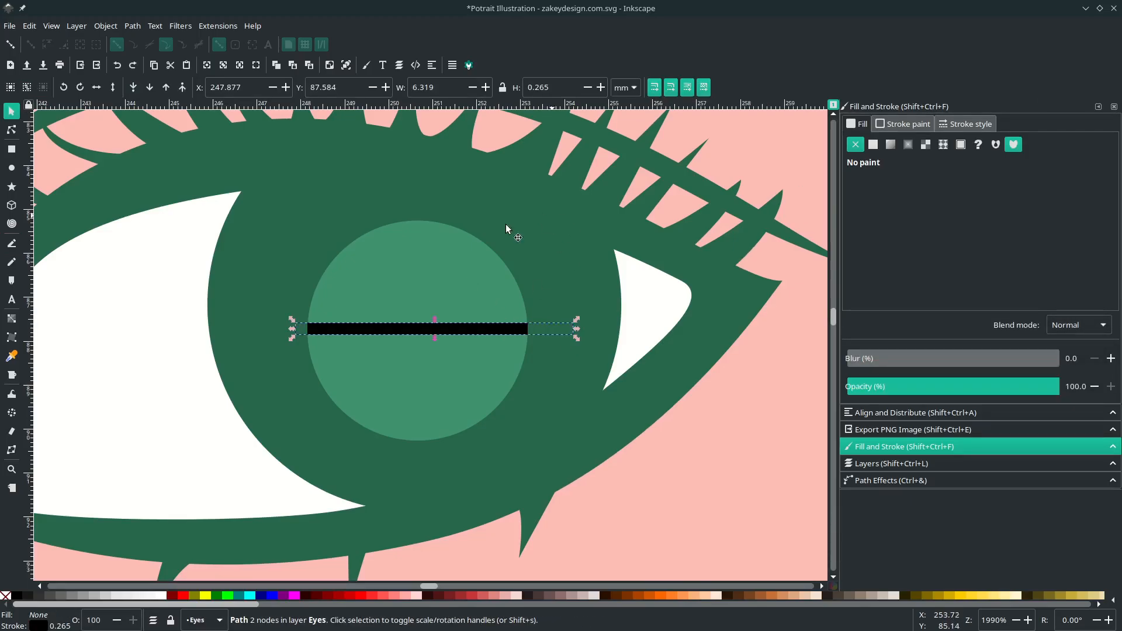
Step: Divide the light green circle along the horizontal line and delete its upper half
{"action": "left_click", "coordinate": [467, 250], "text": "shift"}
{"action": "left_click", "coordinate": [142, 26]}
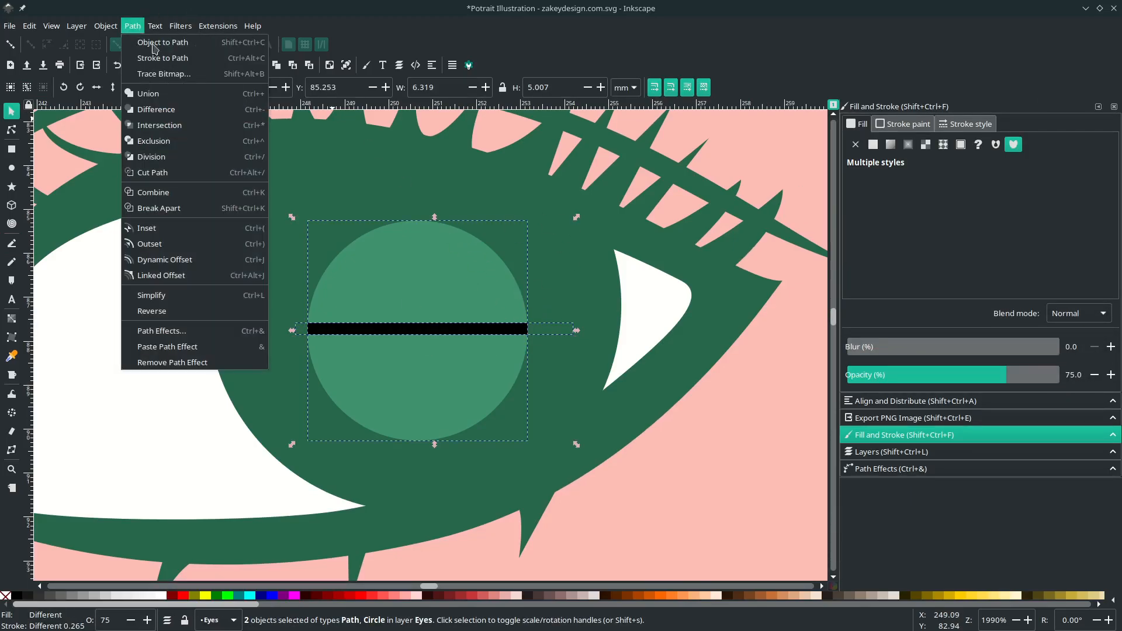
{"action": "left_click", "coordinate": [197, 157]}
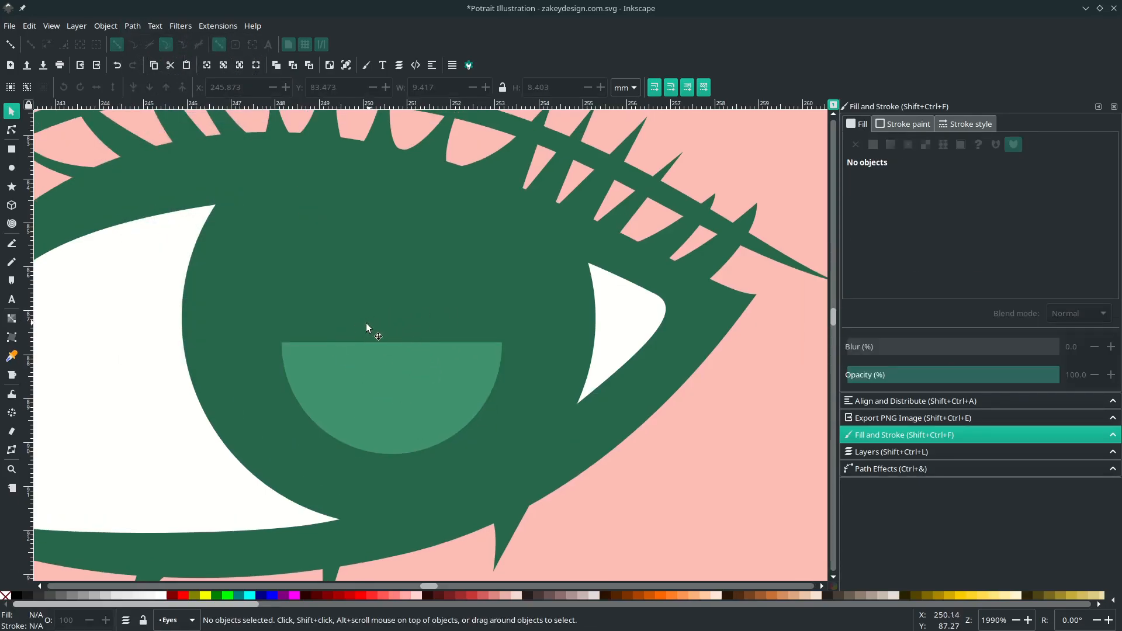
Step: Draw a circle about 2.2 mm in diameter over the half circle's flat edge and fill it with the iris's dark green at 100% opacity
{"action": "left_click", "coordinate": [11, 168]}
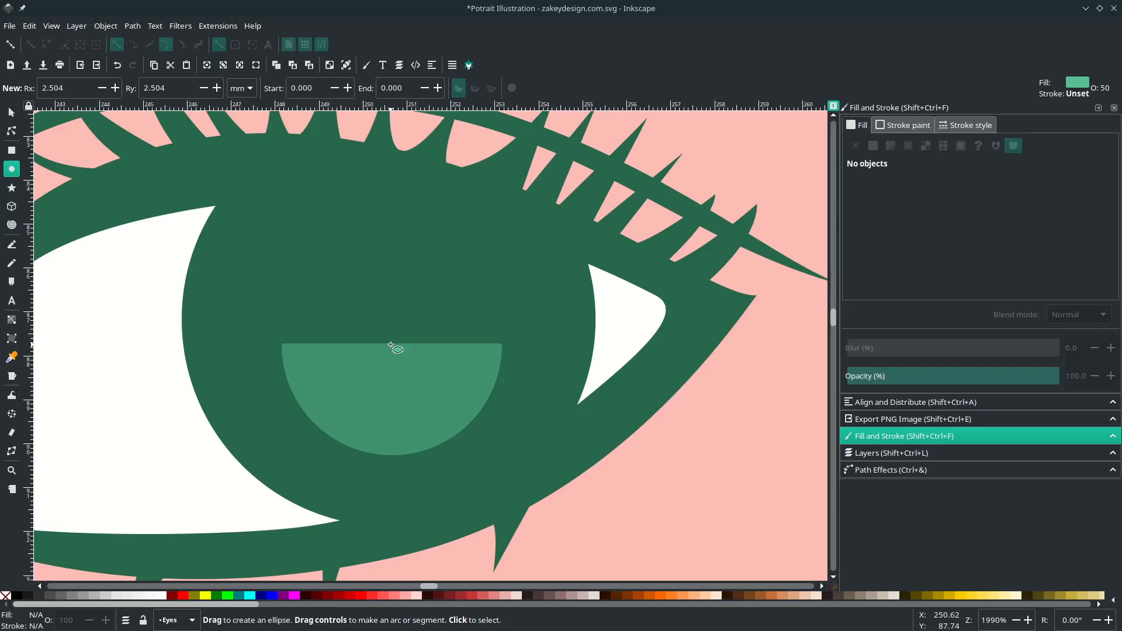
{"action": "left_click_drag", "start_coordinate": [390, 339], "coordinate": [439, 389]}
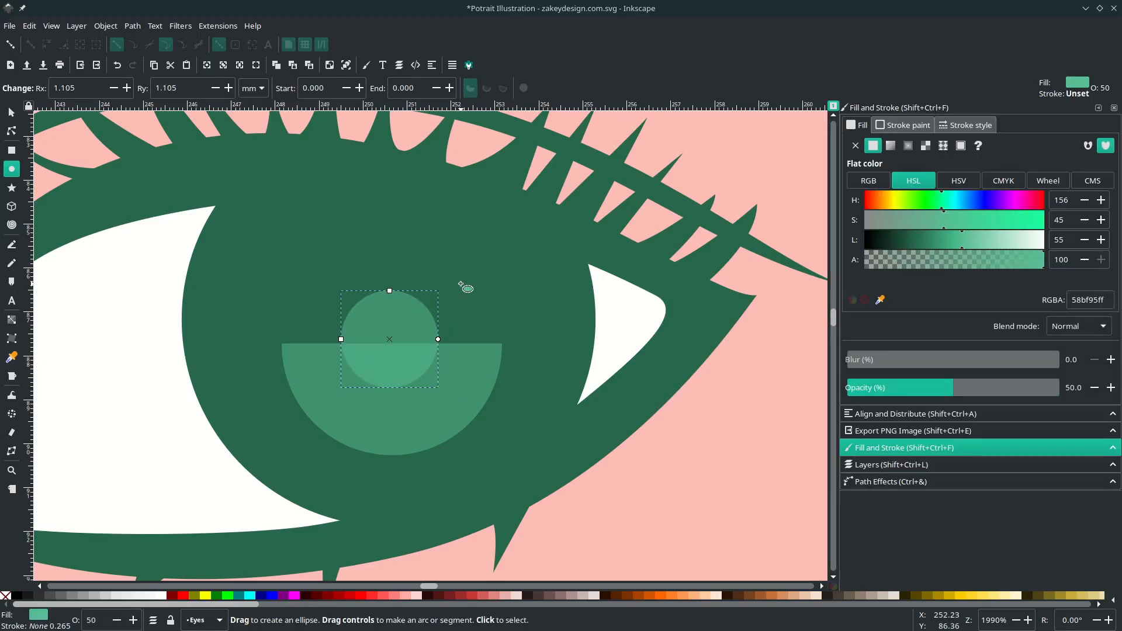
{"action": "key", "text": "d"}
{"action": "left_click", "coordinate": [465, 288]}
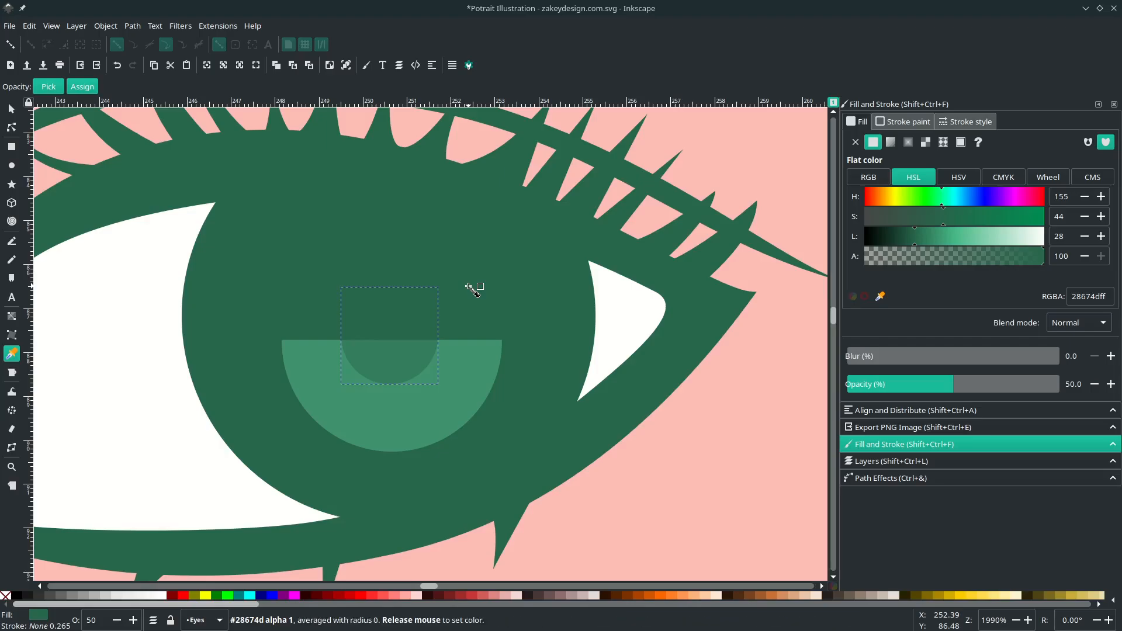
{"action": "left_click", "coordinate": [97, 621]}
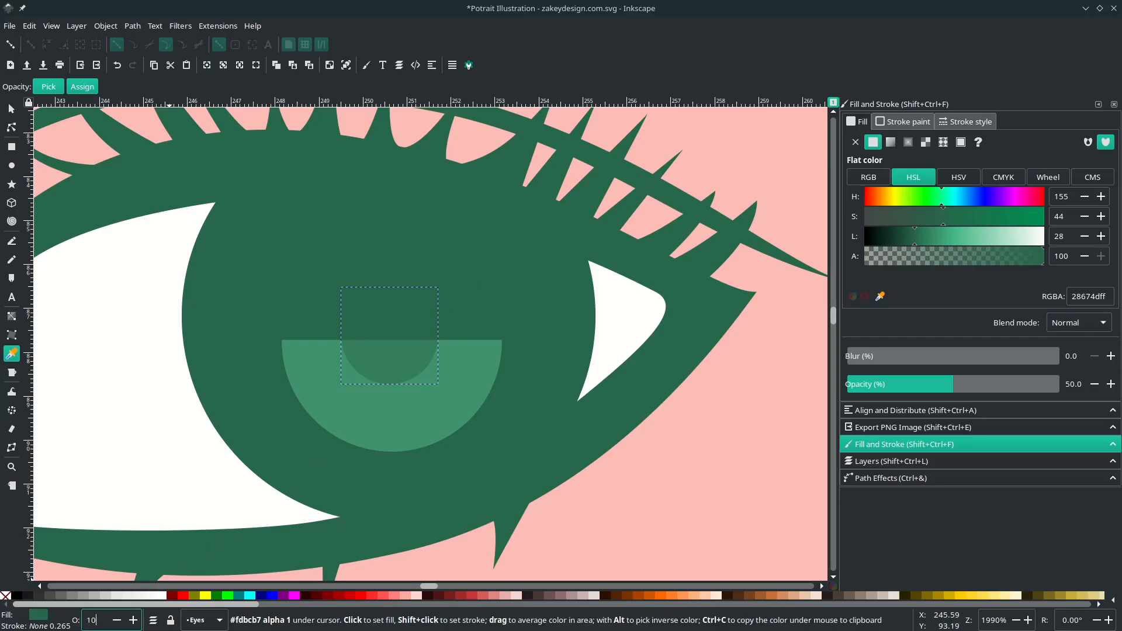
{"action": "type", "text": "0"}
{"action": "key", "text": "Return"}
Step: Set the light green half circle's opacity to 100%
{"action": "key", "text": "n"}
{"action": "left_click", "coordinate": [433, 411]}
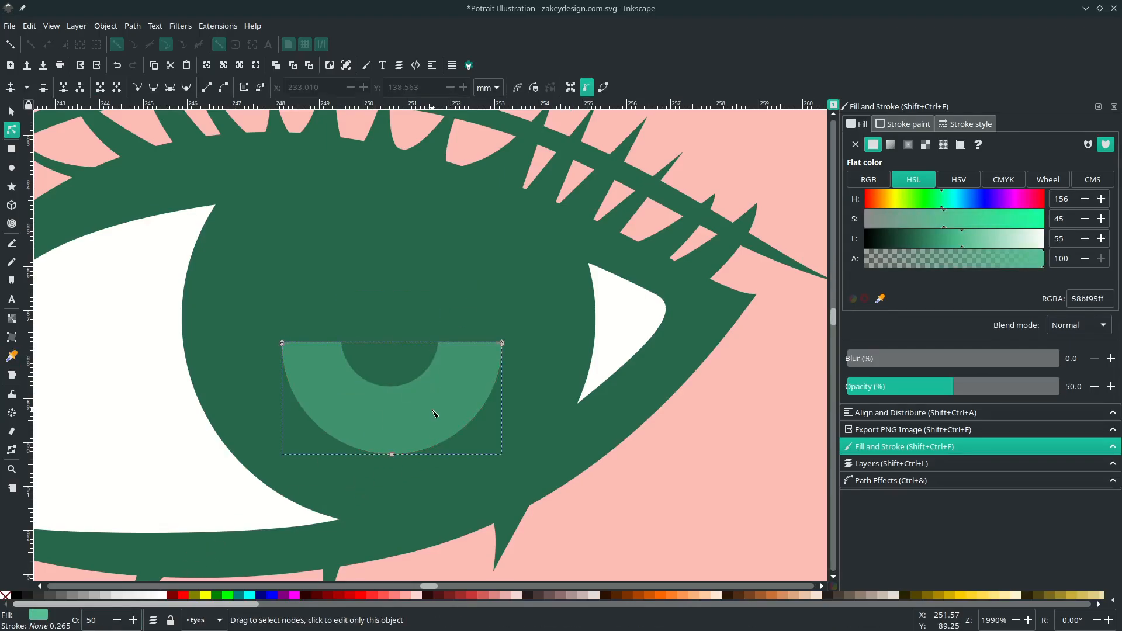
{"action": "double_click", "coordinate": [94, 621]}
{"action": "type", "text": "100"}
{"action": "key", "text": "Return"}
Step: Draw a circle about 1.9 mm in diameter above the light green half ring's inner-corner end and fill it white
{"action": "left_click", "coordinate": [396, 363]}
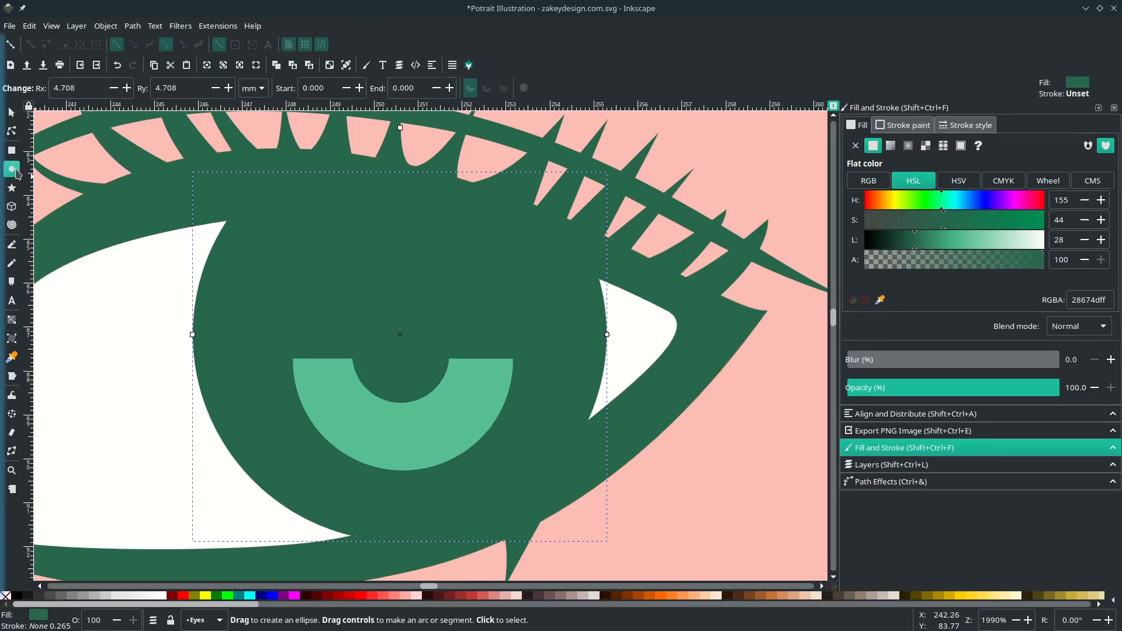
{"action": "key", "text": "e"}
{"action": "left_click_drag", "start_coordinate": [326, 313], "coordinate": [366, 341]}
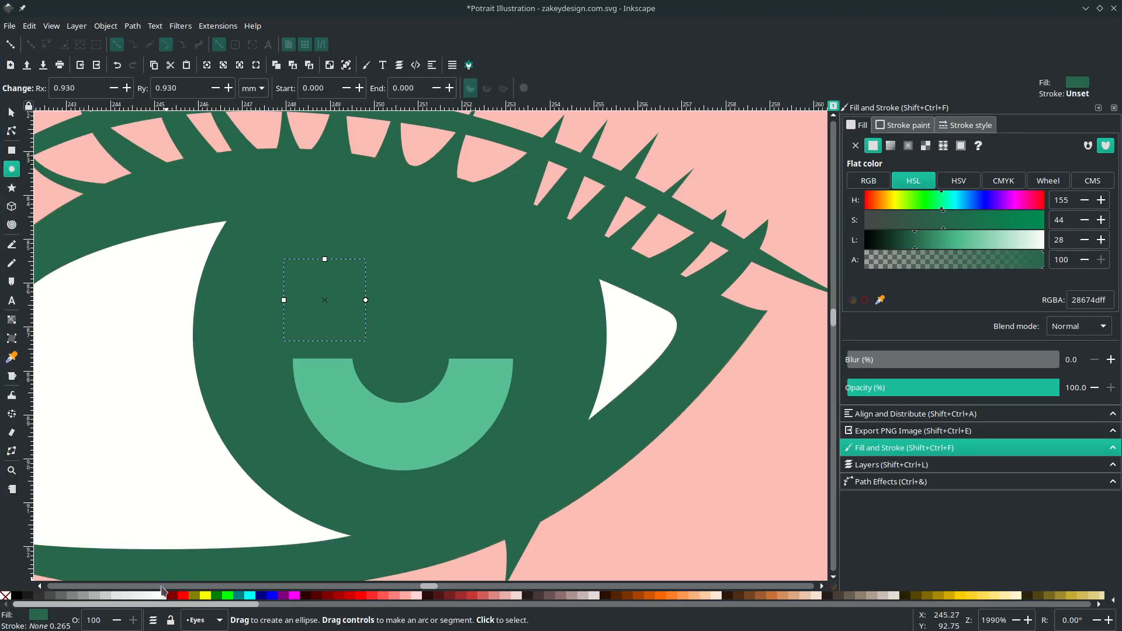
{"action": "left_click", "coordinate": [159, 596]}
Step: Duplicate the white highlight circle, shrink the copy and place it beside the original, over the pupil
{"action": "key", "text": "s"}
{"action": "left_click_drag", "start_coordinate": [350, 294], "coordinate": [432, 353]}
{"action": "key", "text": "ctrl+d"}
{"action": "left_click_drag", "start_coordinate": [464, 395], "coordinate": [433, 365]}
{"action": "left_click_drag", "start_coordinate": [321, 291], "coordinate": [349, 298]}
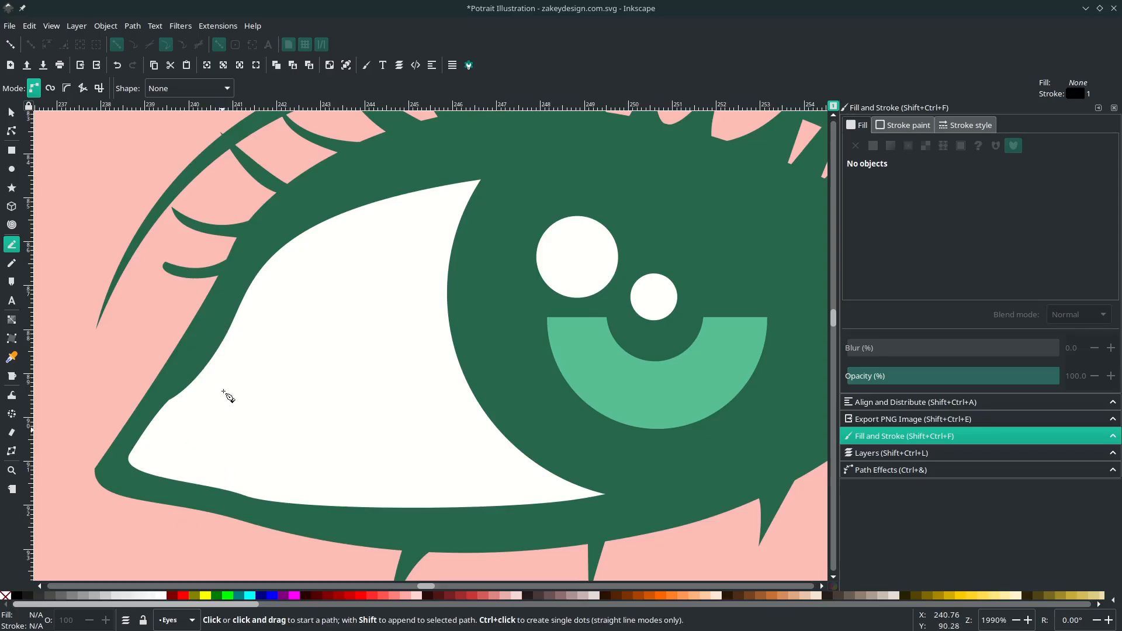
Step: Draw a closed curved shape about 3 by 3.5 mm over the inner corner of the detailed eye
{"action": "left_click", "coordinate": [208, 351]}
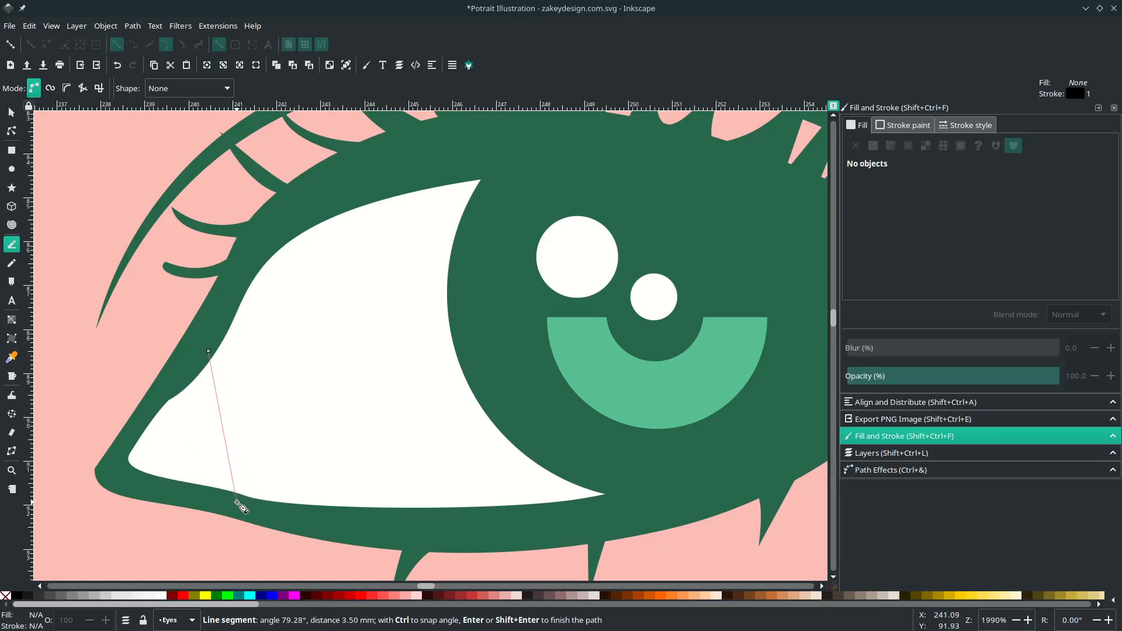
{"action": "left_click_drag", "start_coordinate": [235, 501], "coordinate": [196, 527]}
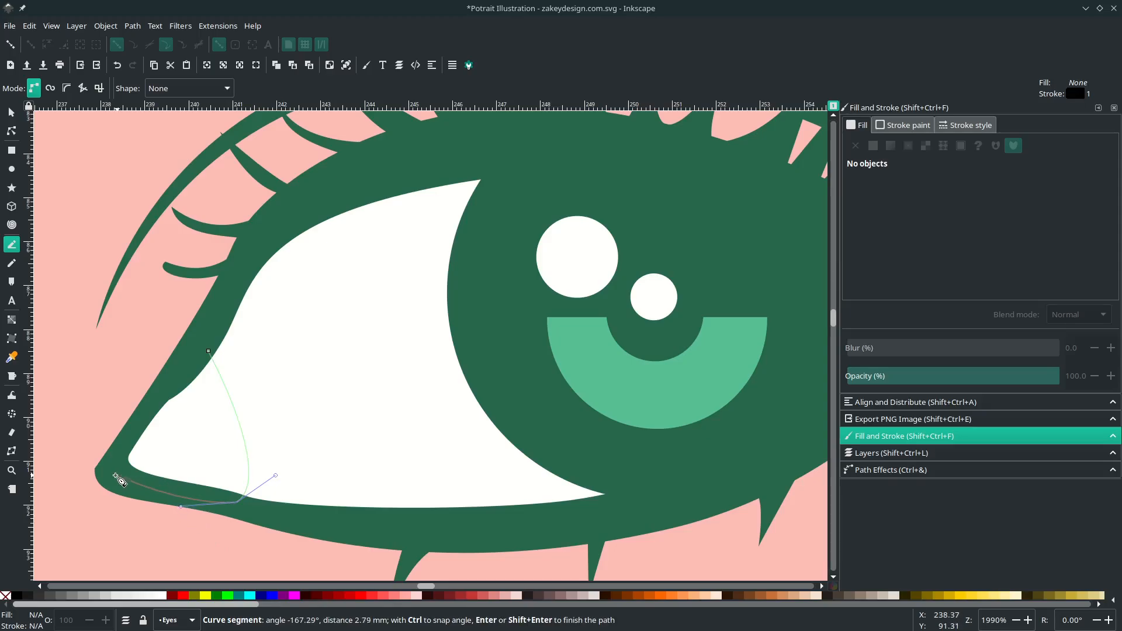
{"action": "left_click_drag", "start_coordinate": [209, 351], "coordinate": [271, 335]}
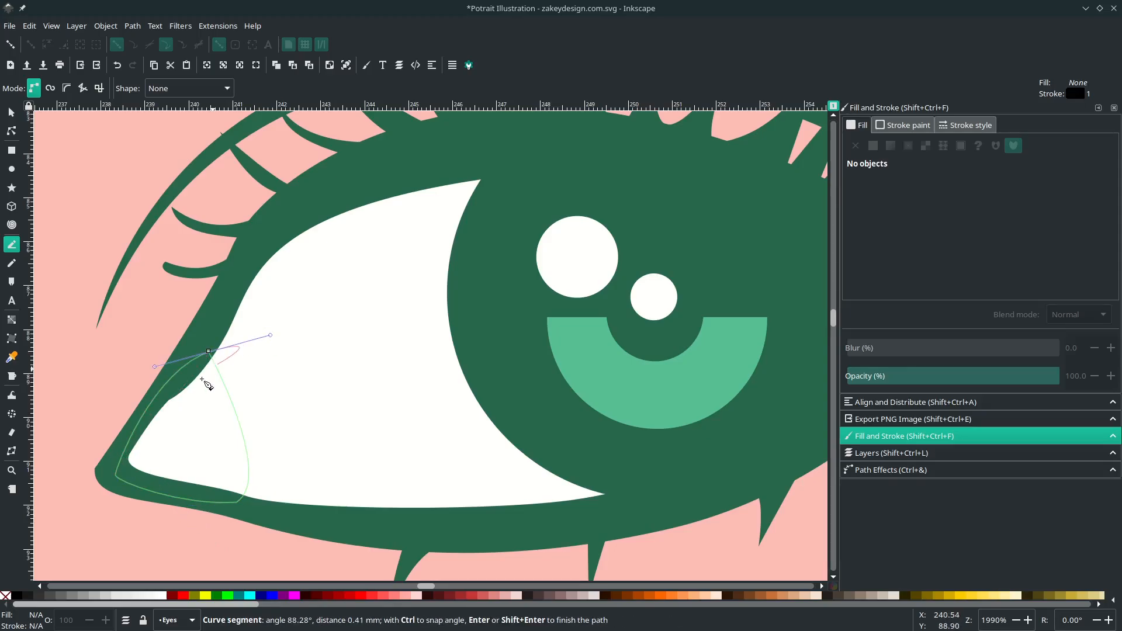
{"action": "left_click_drag", "start_coordinate": [209, 352], "coordinate": [251, 331]}
{"action": "scroll", "coordinate": [156, 397], "scroll_direction": "down", "scroll_amount": 2}
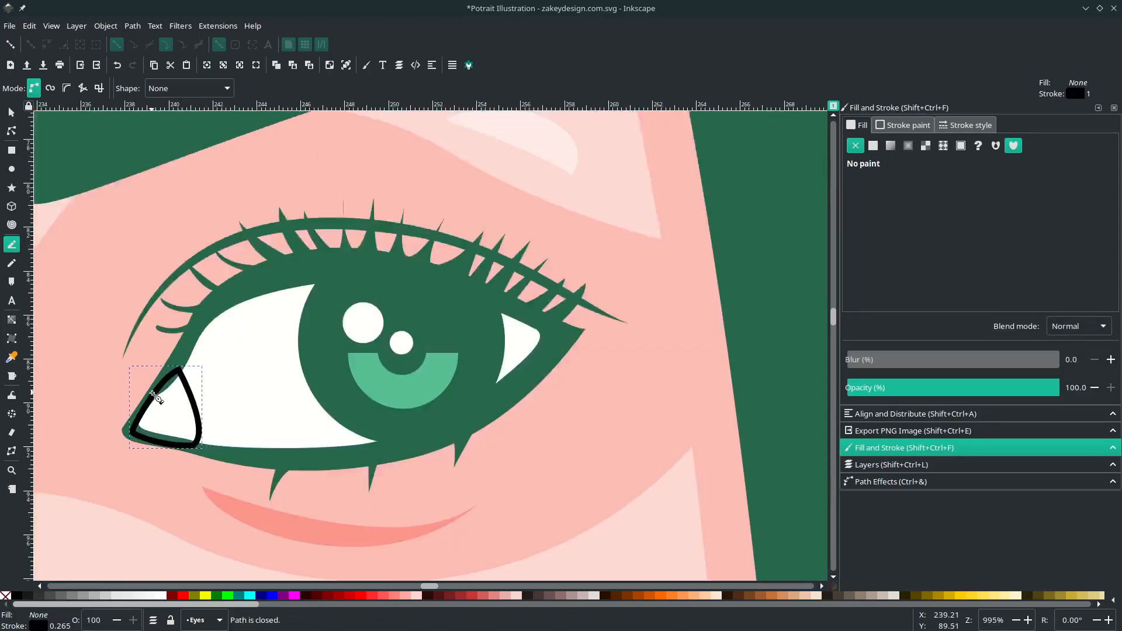
Step: Fill the inner corner shape with the upper lip's pink and remove its stroke
{"action": "scroll", "coordinate": [154, 397], "scroll_direction": "down", "scroll_amount": 4}
{"action": "scroll", "coordinate": [176, 418], "scroll_direction": "left", "scroll_amount": 6}
{"action": "scroll", "coordinate": [191, 435], "scroll_direction": "down", "scroll_amount": 4}
{"action": "key", "text": "d"}
{"action": "scroll", "coordinate": [247, 522], "scroll_direction": "down", "scroll_amount": 3}
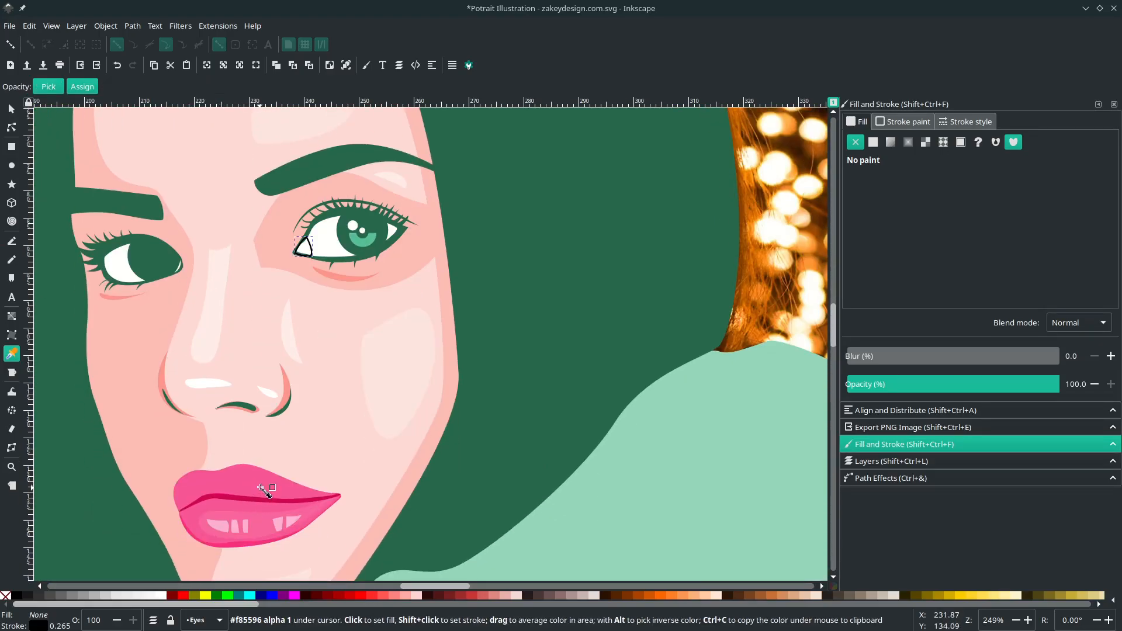
{"action": "left_click", "coordinate": [263, 490]}
{"action": "scroll", "coordinate": [288, 314], "scroll_direction": "up", "scroll_amount": 3}
{"action": "scroll", "coordinate": [363, 243], "scroll_direction": "up", "scroll_amount": 2}
{"action": "key", "text": "s"}
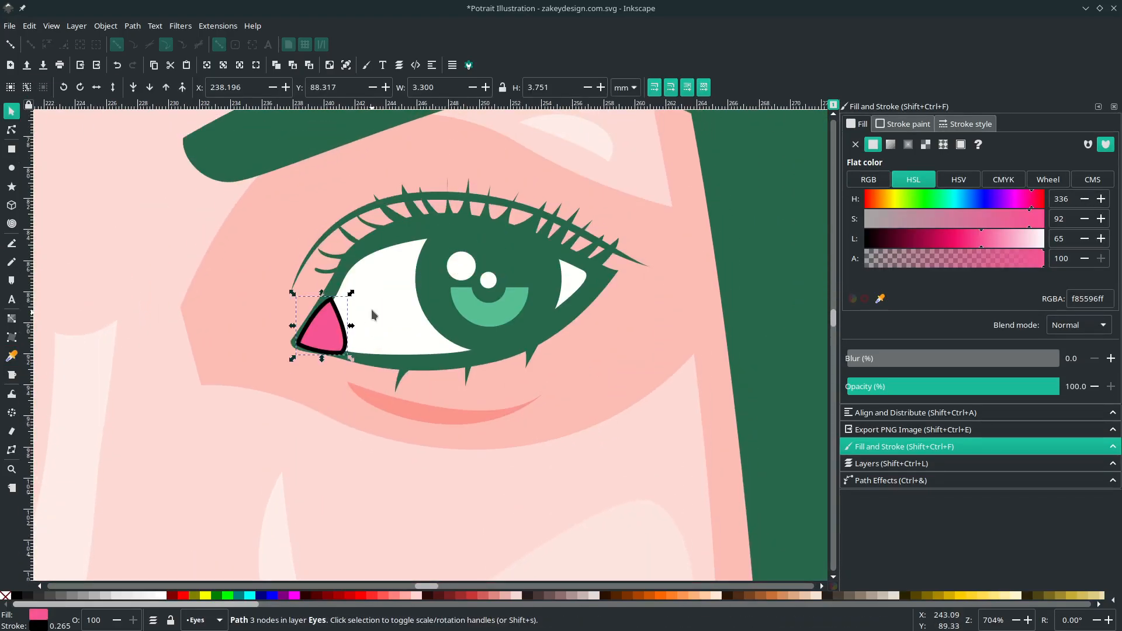
{"action": "right_click", "coordinate": [38, 626]}
{"action": "left_click", "coordinate": [76, 612]}
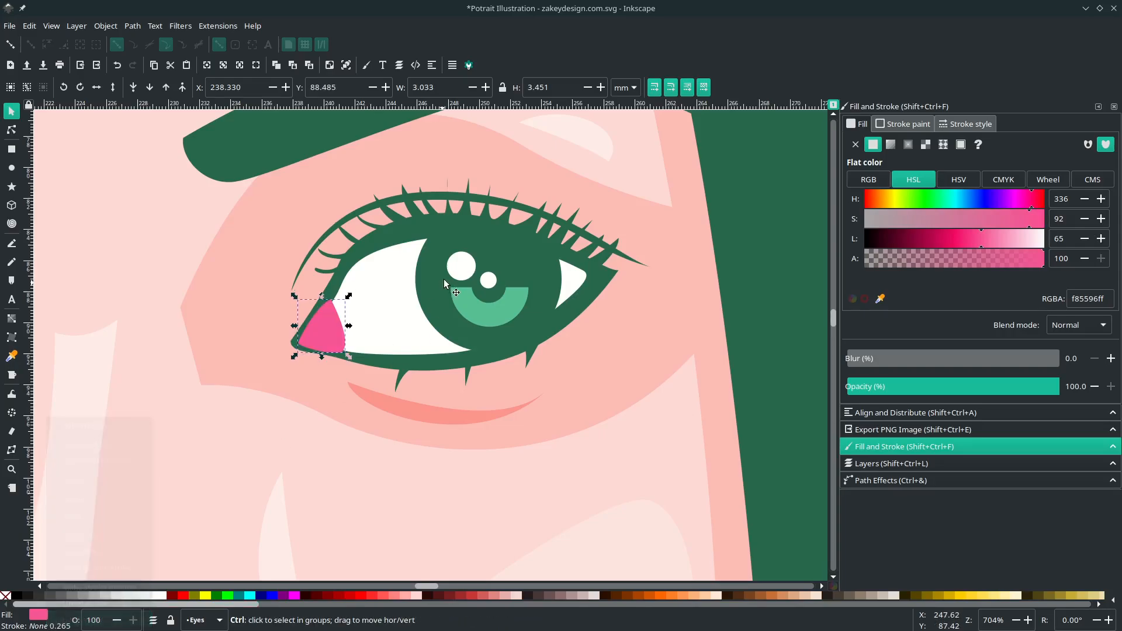
Step: Rearrange the pink corner shape in the stacking order so it sits beneath the green eye outline but above the white
{"action": "scroll", "coordinate": [444, 279], "scroll_direction": "up", "scroll_amount": 1}
{"action": "scroll", "coordinate": [272, 156], "scroll_direction": "left", "scroll_amount": 1}
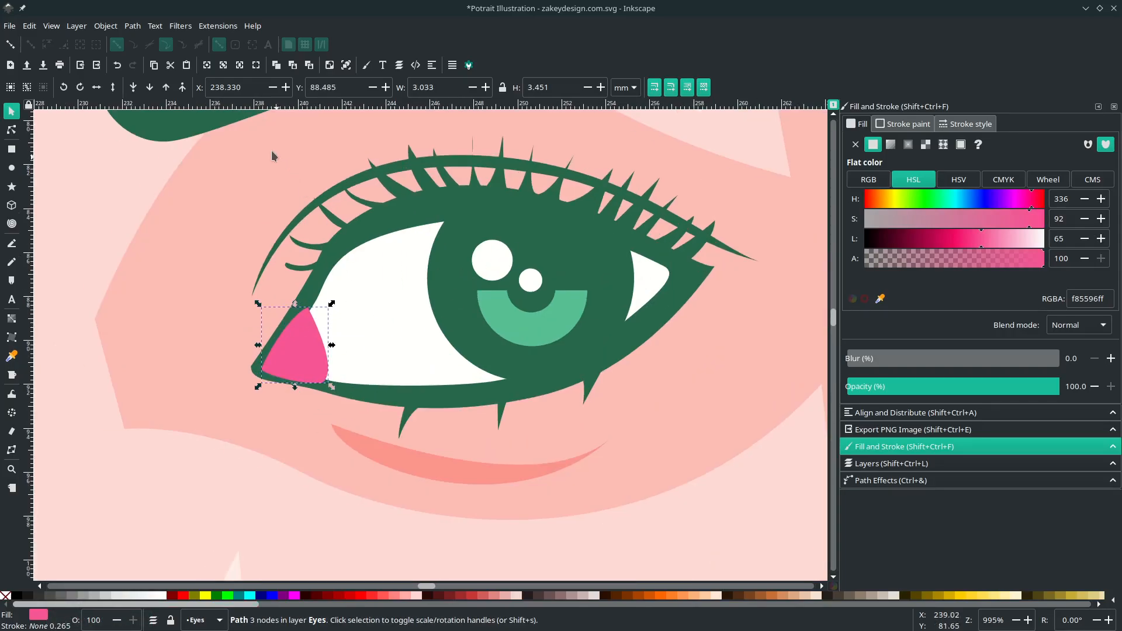
{"action": "left_click", "coordinate": [151, 88]}
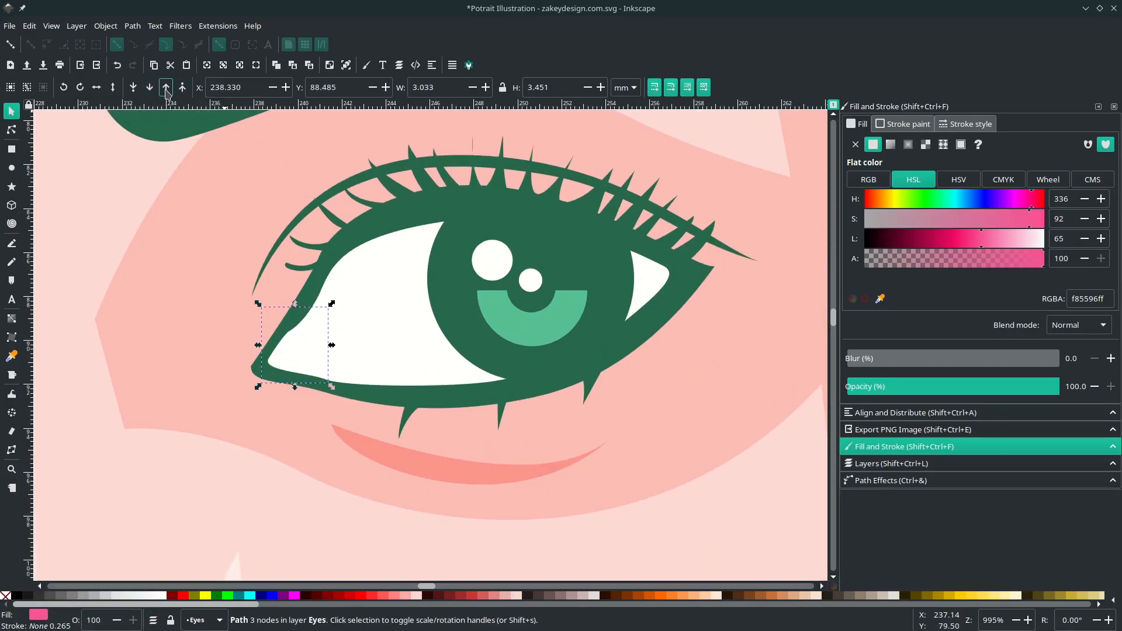
{"action": "left_click", "coordinate": [167, 89]}
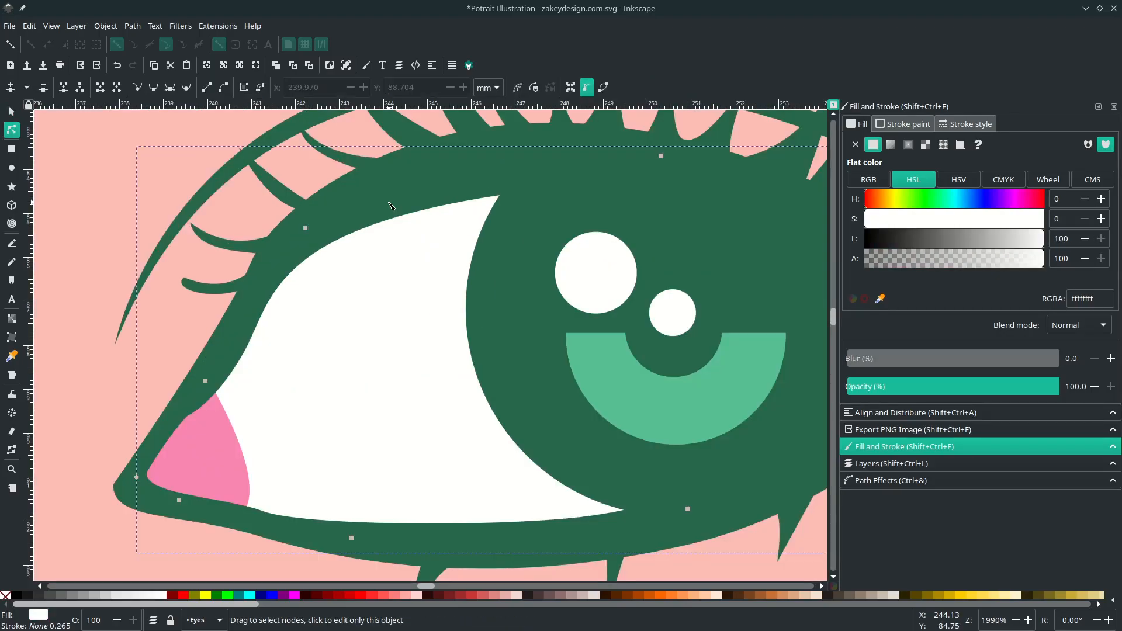
Step: Draw a closed curved shape about 6.3 by 7.8 mm over the inner part of the detailed eye's white
{"action": "key", "text": "b"}
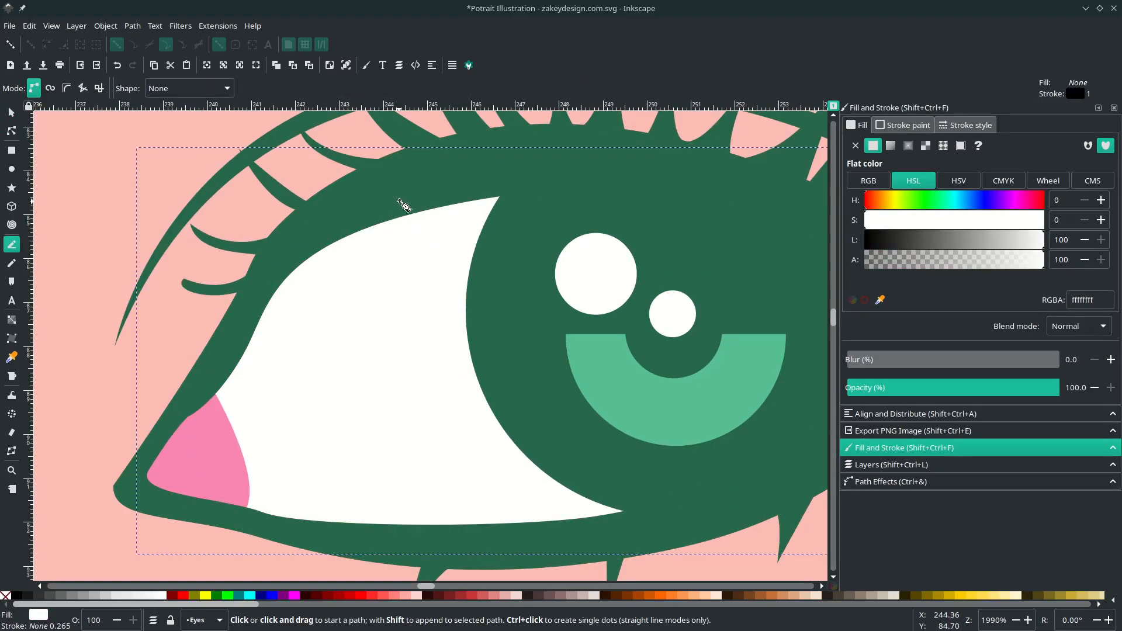
{"action": "left_click", "coordinate": [401, 200]}
{"action": "scroll", "coordinate": [427, 362], "scroll_direction": "down", "scroll_amount": 5}
{"action": "left_click_drag", "start_coordinate": [486, 395], "coordinate": [336, 409]}
{"action": "left_click", "coordinate": [223, 373]}
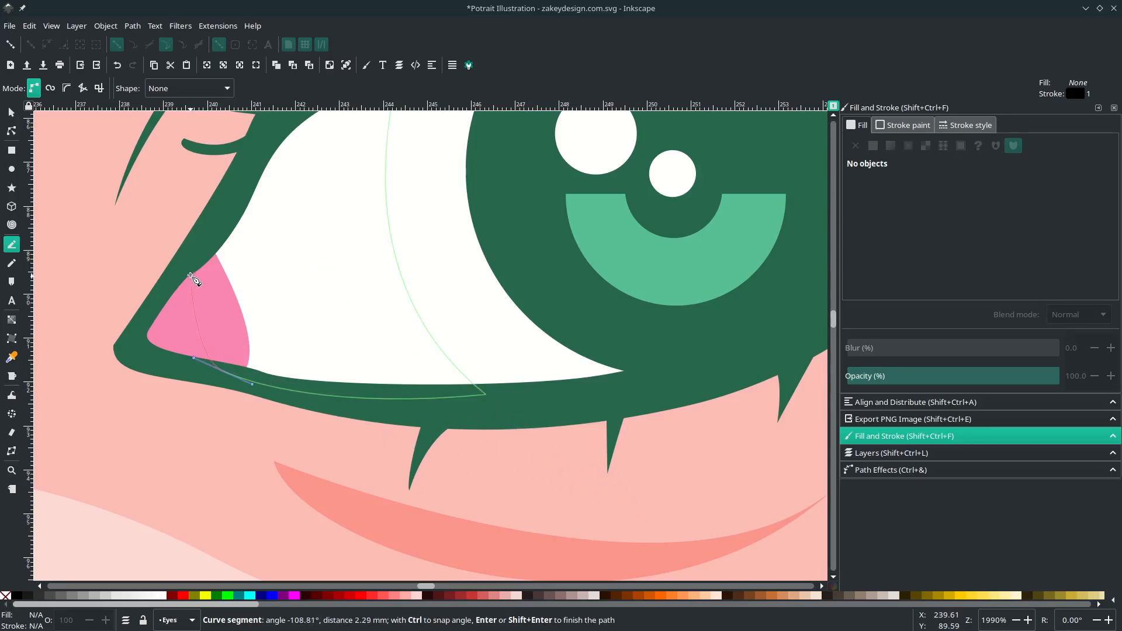
{"action": "scroll", "coordinate": [226, 258], "scroll_direction": "up", "scroll_amount": 6}
{"action": "left_click_drag", "start_coordinate": [308, 233], "coordinate": [346, 215]}
{"action": "left_click", "coordinate": [404, 197]}
{"action": "scroll", "coordinate": [403, 196], "scroll_direction": "down", "scroll_amount": 1}
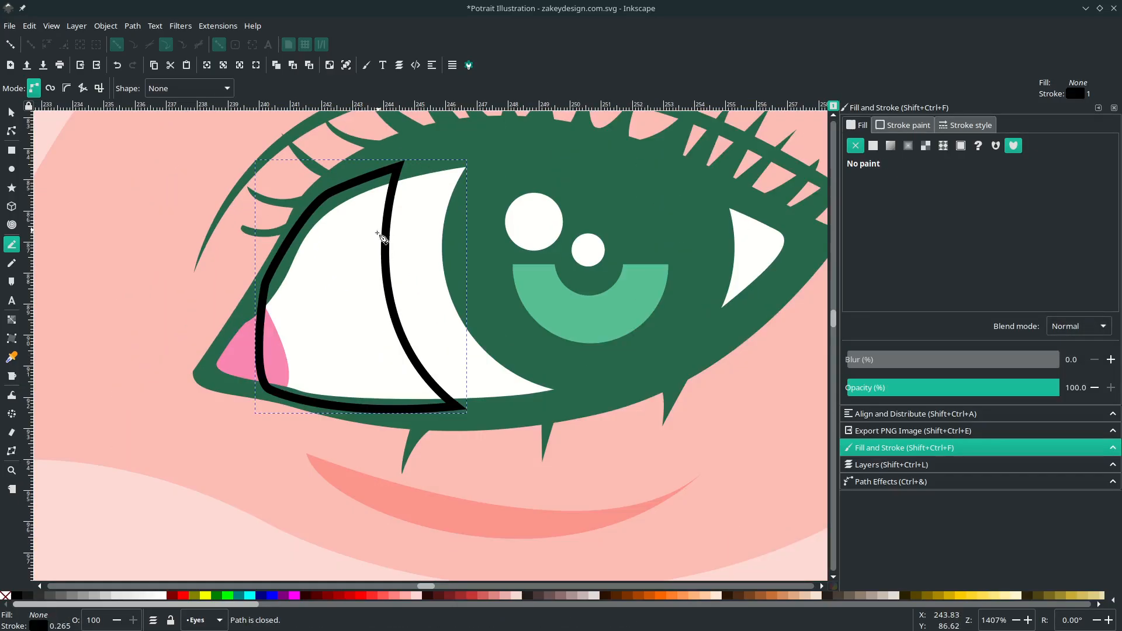
Step: Fill the new shape with 7.5% Gray, remove its stroke and lower it beneath the green eye outline
{"action": "left_click", "coordinate": [123, 597]}
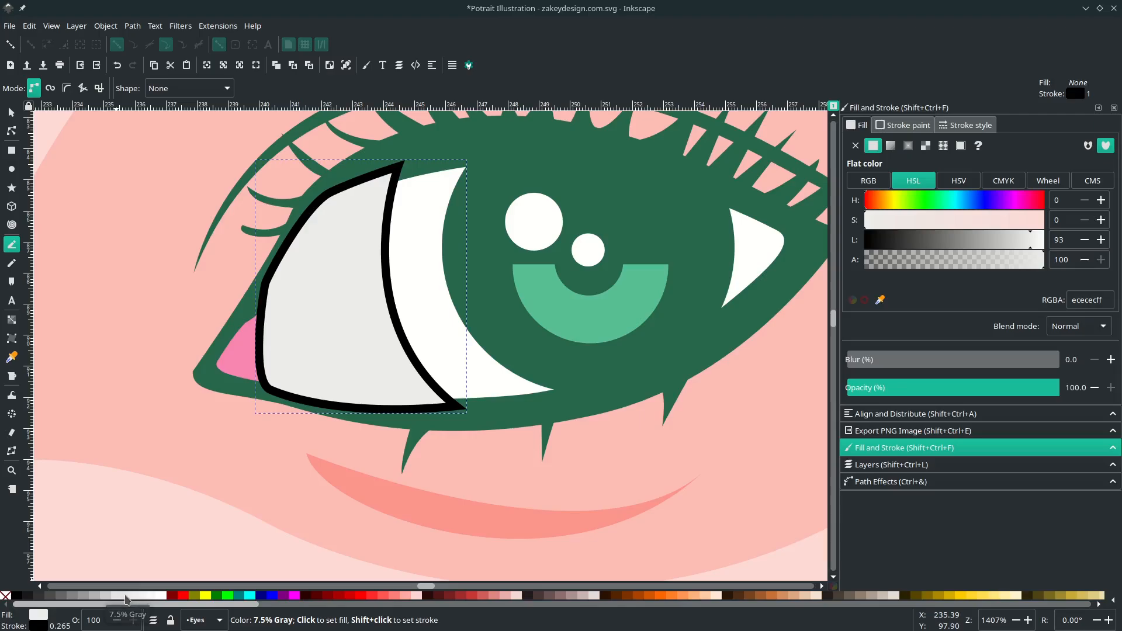
{"action": "right_click", "coordinate": [41, 627]}
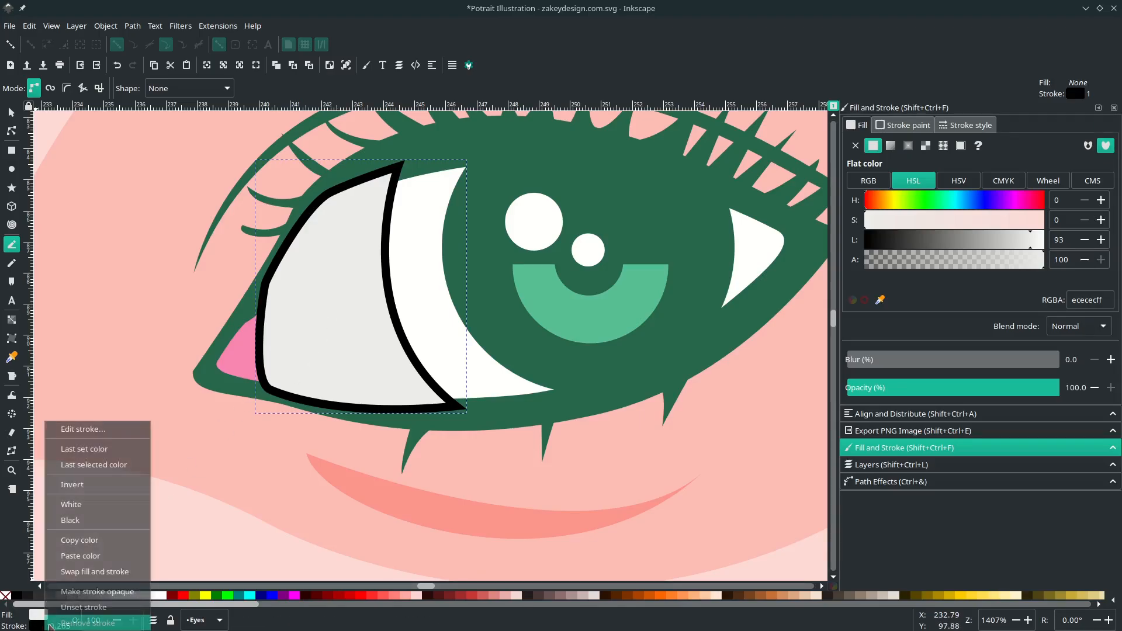
{"action": "left_click", "coordinate": [88, 590]}
{"action": "key", "text": "s"}
{"action": "left_click", "coordinate": [150, 88]}
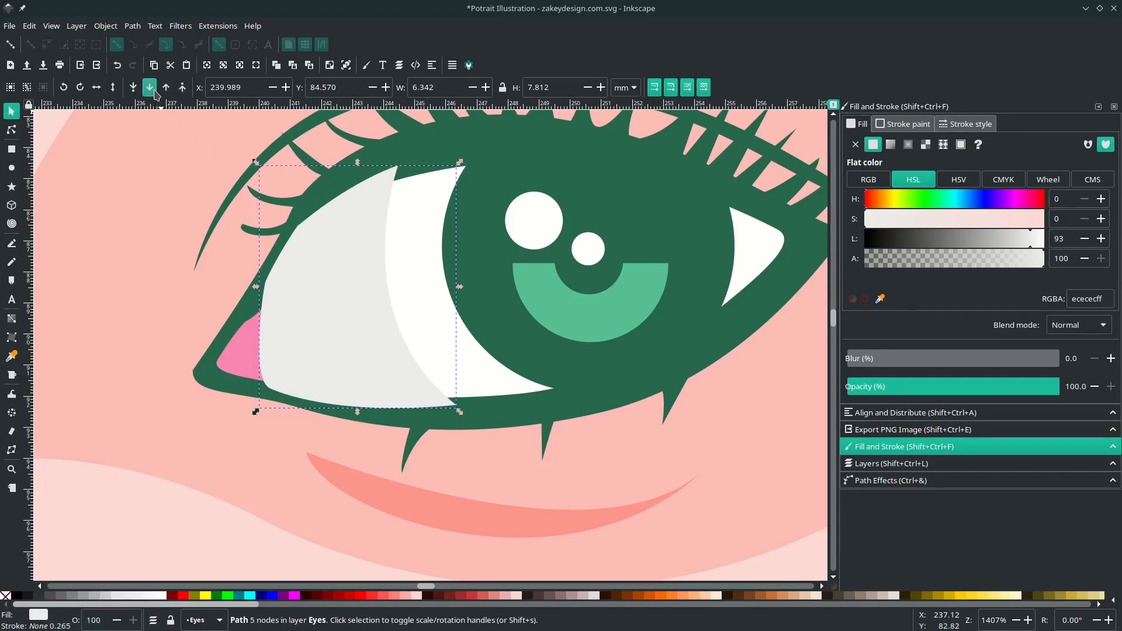
Step: Reshape the grey shadow's iris-side edge into a deeper curve, moving its upper node towards the inner corner
{"action": "key", "text": "n"}
{"action": "left_click", "coordinate": [413, 356]}
{"action": "left_click_drag", "start_coordinate": [346, 319], "coordinate": [297, 340]}
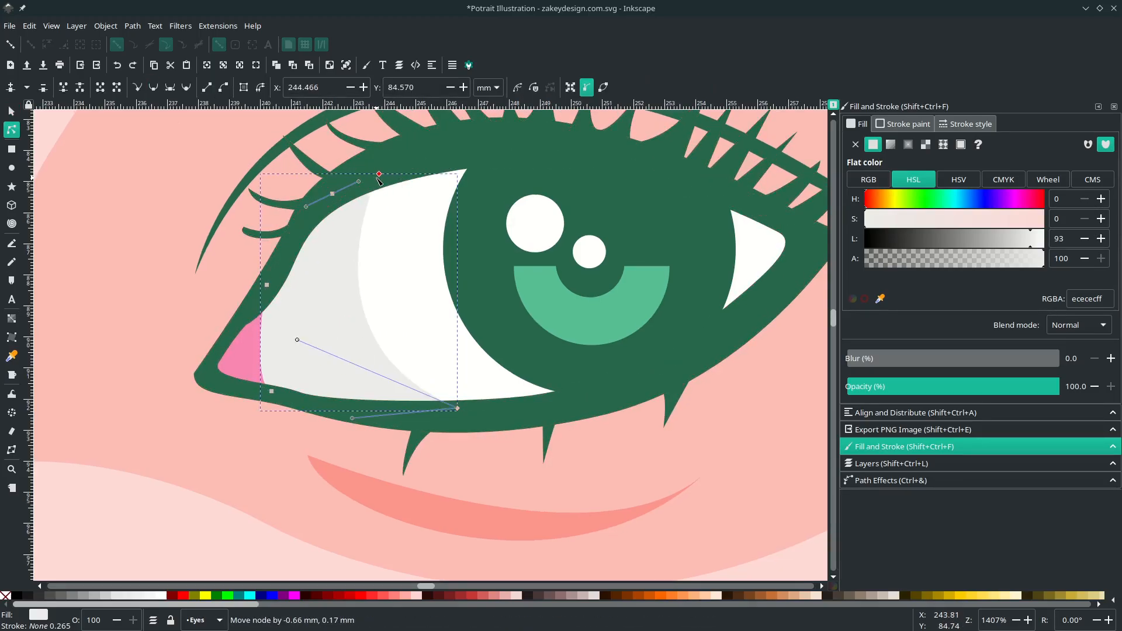
{"action": "left_click", "coordinate": [525, 369]}
{"action": "key", "text": "Escape"}
Step: Duplicate the light green half circle, the dark pupil and both white highlights and place the copies on the other eye's iris
{"action": "scroll", "coordinate": [479, 374], "scroll_direction": "down", "scroll_amount": 6}
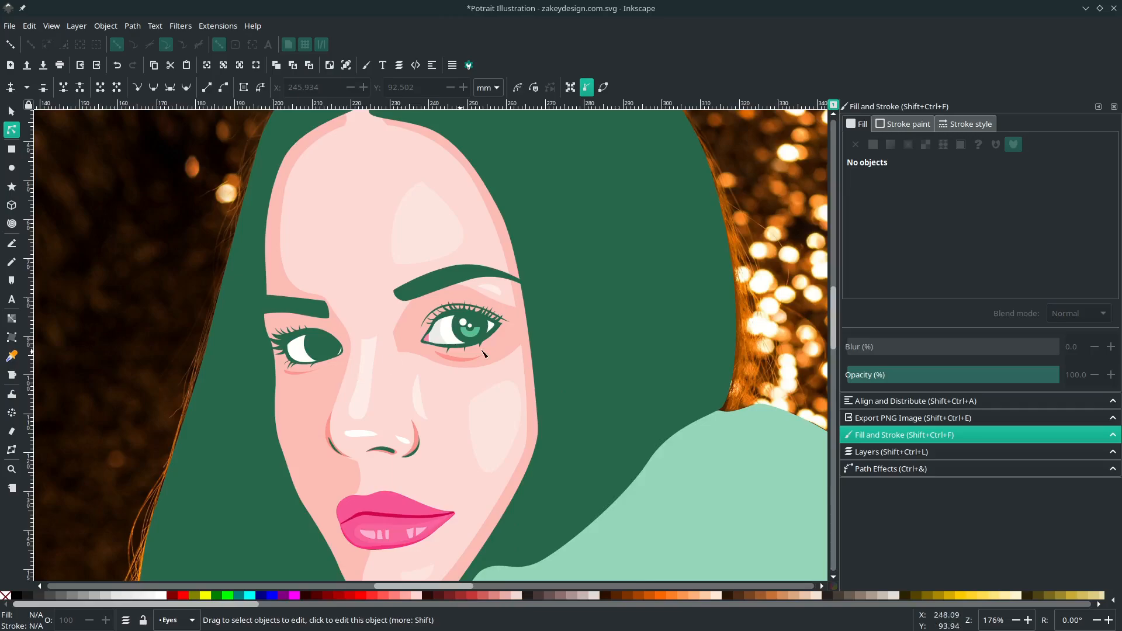
{"action": "scroll", "coordinate": [384, 352], "scroll_direction": "up", "scroll_amount": 2}
{"action": "scroll", "coordinate": [455, 335], "scroll_direction": "up", "scroll_amount": 1}
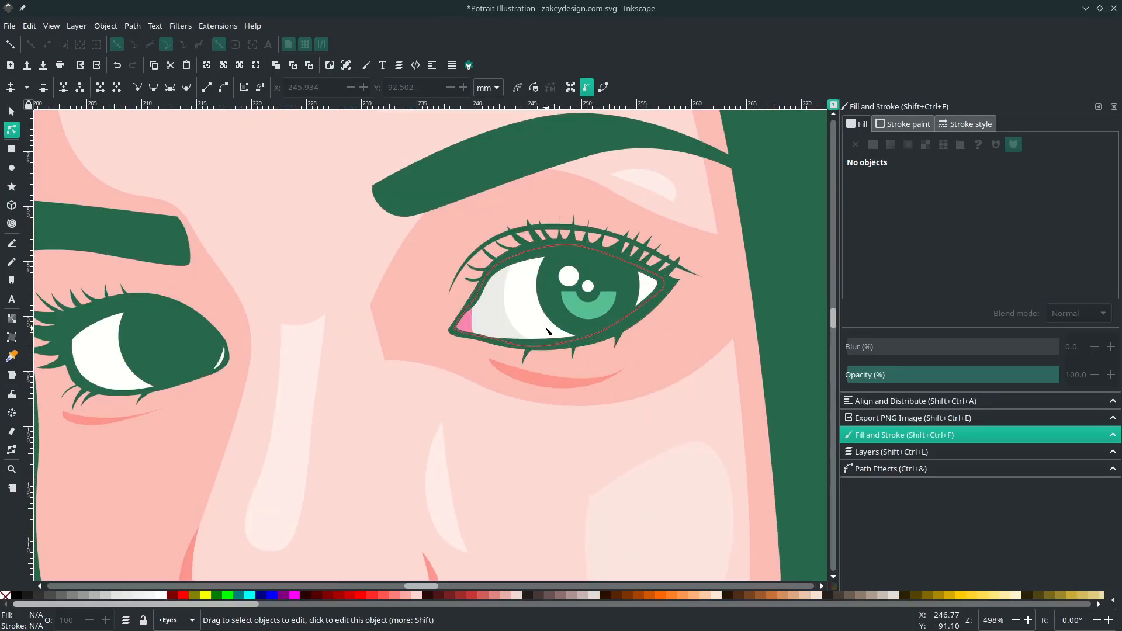
{"action": "key", "text": "s"}
{"action": "left_click", "coordinate": [591, 297]}
{"action": "scroll", "coordinate": [588, 283], "scroll_direction": "up", "scroll_amount": 1}
{"action": "scroll", "coordinate": [589, 283], "scroll_direction": "left", "scroll_amount": 2}
{"action": "left_click", "coordinate": [608, 275], "text": "shift"}
{"action": "left_click", "coordinate": [634, 287], "text": "shift"}
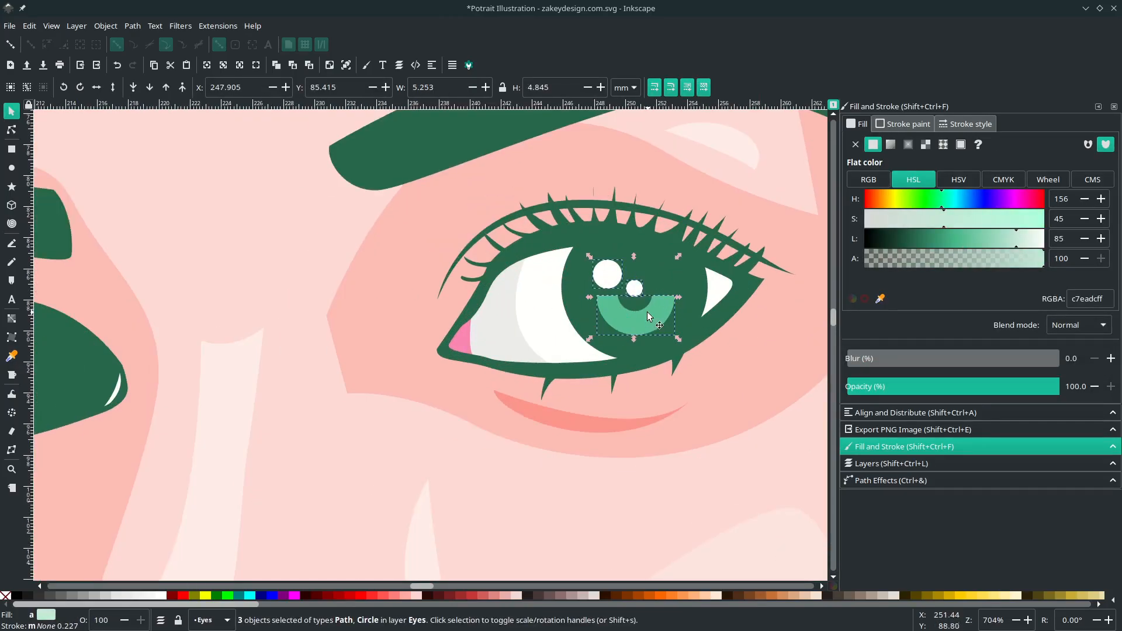
{"action": "left_click", "coordinate": [642, 305], "text": "shift"}
{"action": "scroll", "coordinate": [640, 310], "scroll_direction": "left", "scroll_amount": 4}
{"action": "key", "text": "ctrl+d"}
{"action": "left_click_drag", "start_coordinate": [714, 318], "coordinate": [128, 392]}
Step: Shift the copied pupil and both white highlights slightly left over the light green half circle
{"action": "scroll", "coordinate": [105, 424], "scroll_direction": "up", "scroll_amount": 3}
{"action": "left_click", "coordinate": [214, 282]}
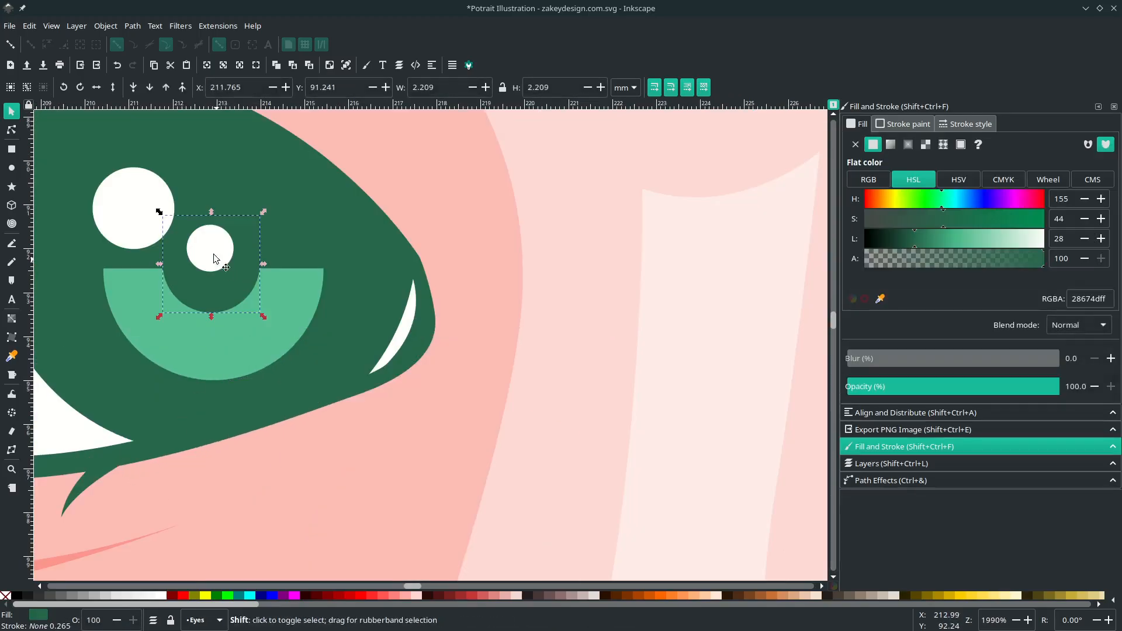
{"action": "left_click", "coordinate": [213, 254], "text": "shift"}
{"action": "left_click", "coordinate": [150, 216], "text": "shift"}
{"action": "left_click_drag", "start_coordinate": [150, 216], "coordinate": [128, 216]}
{"action": "scroll", "coordinate": [271, 363], "scroll_direction": "down", "scroll_amount": 4}
{"action": "key", "text": "Escape"}
Step: Draw a closed curved shape about 4.9 by 7.1 mm over the outer part of the second eye's white
{"action": "scroll", "coordinate": [107, 382], "scroll_direction": "up", "scroll_amount": 2}
{"action": "key", "text": "b"}
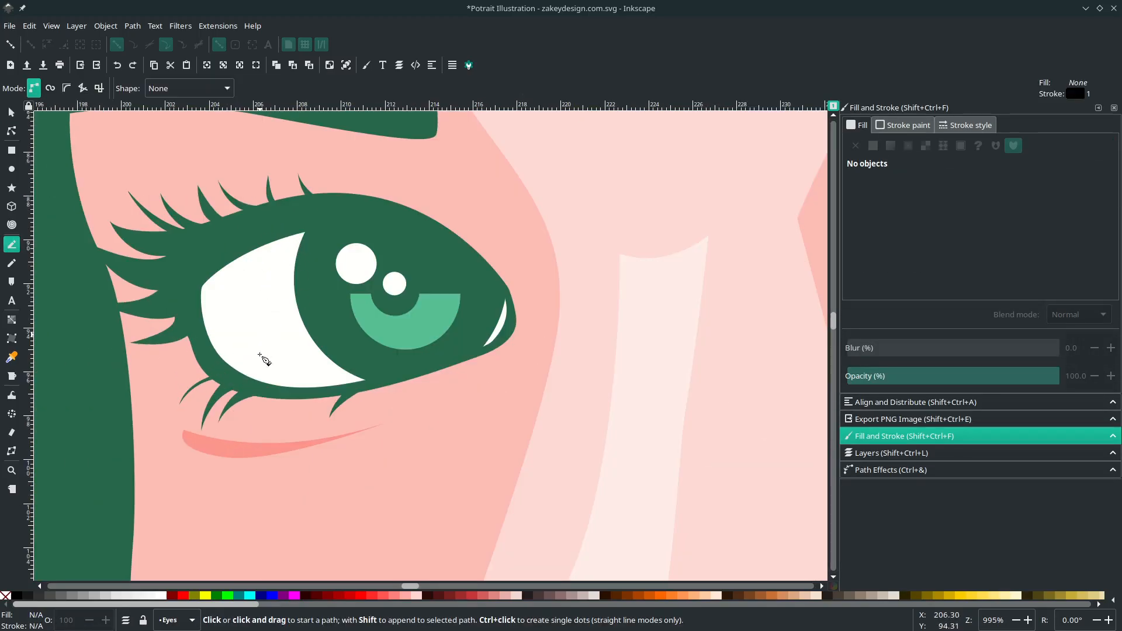
{"action": "left_click", "coordinate": [260, 238]}
{"action": "left_click_drag", "start_coordinate": [289, 391], "coordinate": [313, 440]}
{"action": "left_click_drag", "start_coordinate": [179, 281], "coordinate": [190, 267]}
{"action": "left_click", "coordinate": [260, 237]}
Step: Fill the second eye's shadow shape with the first eye's shadow grey, remove its stroke and lower it beneath the eye outline
{"action": "key", "text": "d"}
{"action": "scroll", "coordinate": [293, 207], "scroll_direction": "down", "scroll_amount": 3}
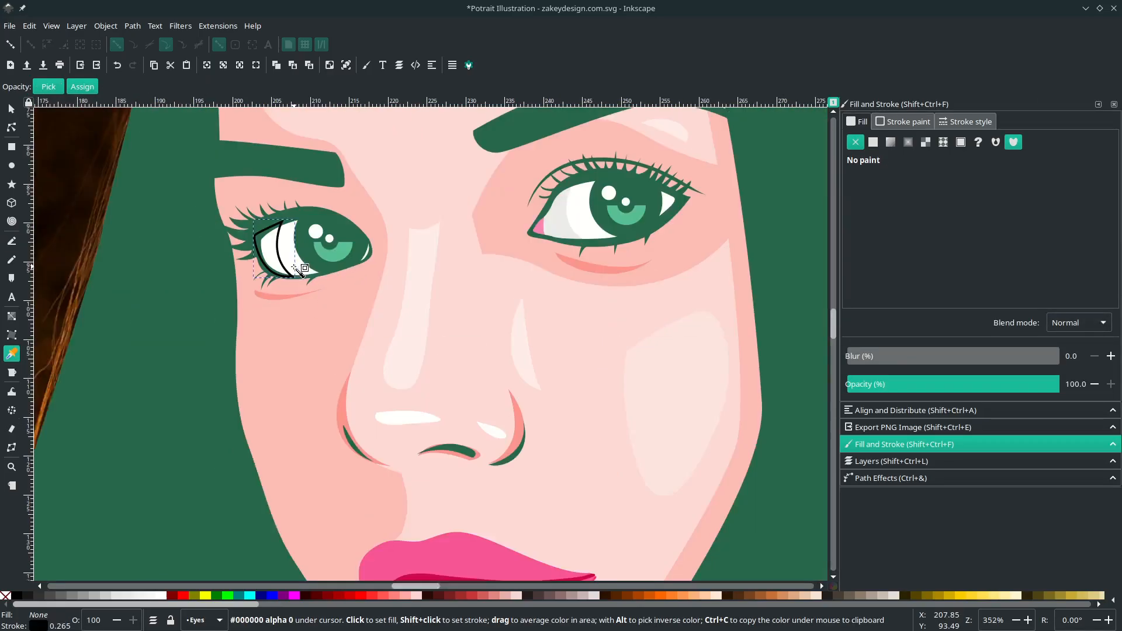
{"action": "scroll", "coordinate": [359, 219], "scroll_direction": "up", "scroll_amount": 1}
{"action": "left_click", "coordinate": [651, 219]}
{"action": "right_click", "coordinate": [39, 626]}
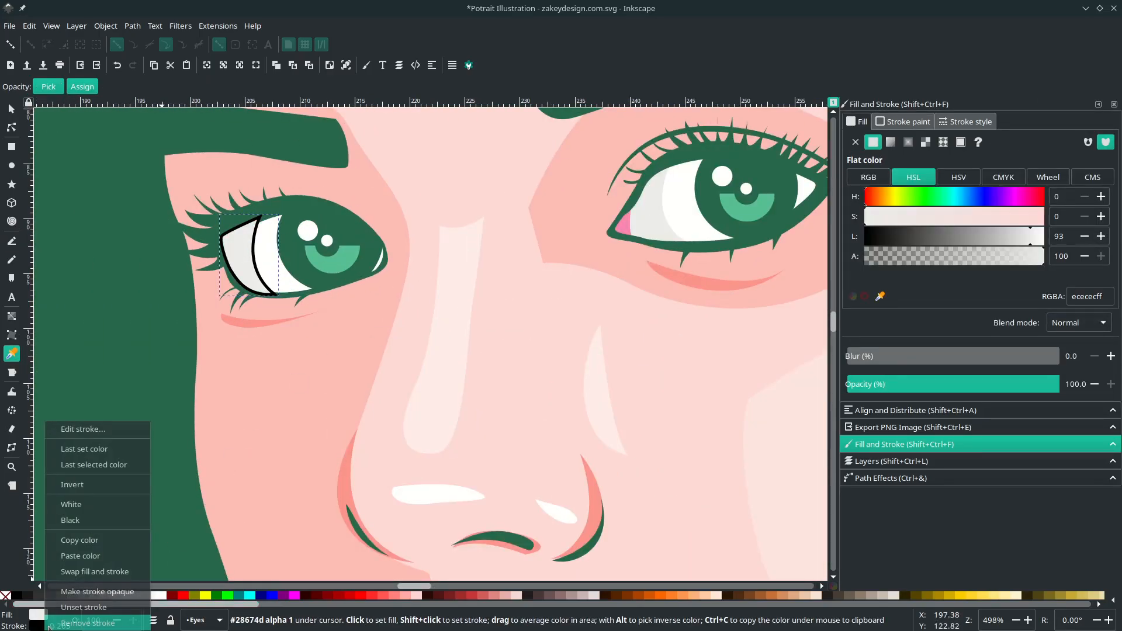
{"action": "left_click", "coordinate": [88, 618]}
{"action": "key", "text": "s"}
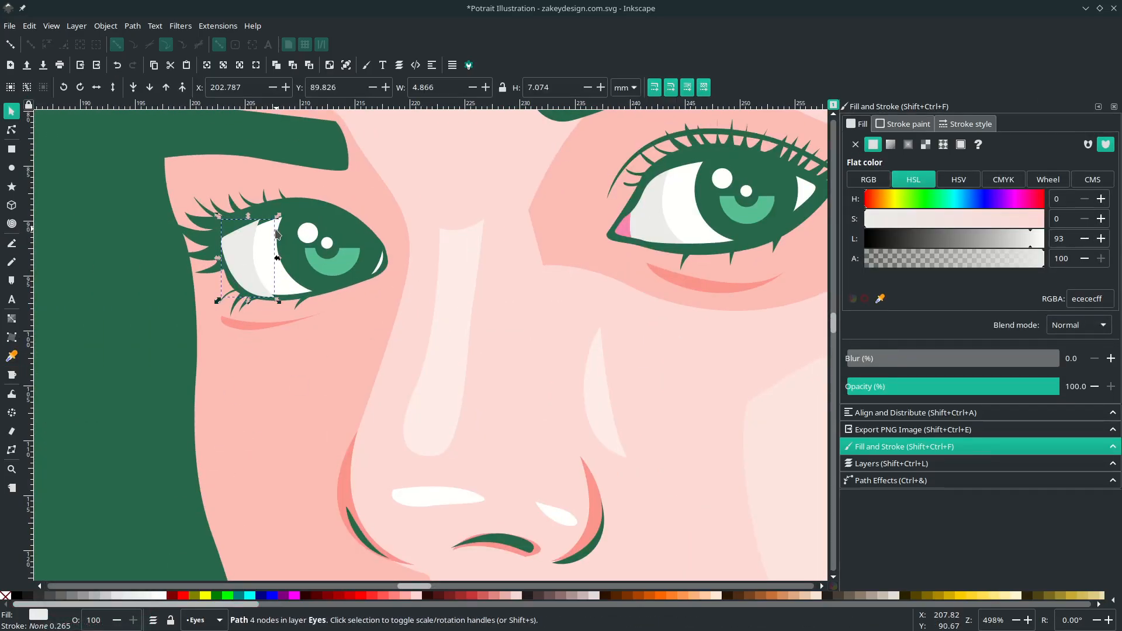
{"action": "left_click", "coordinate": [149, 91]}
{"action": "key", "text": "Escape"}
Step: Save the portrait illustration document
{"action": "scroll", "coordinate": [229, 356], "scroll_direction": "down", "scroll_amount": 3}
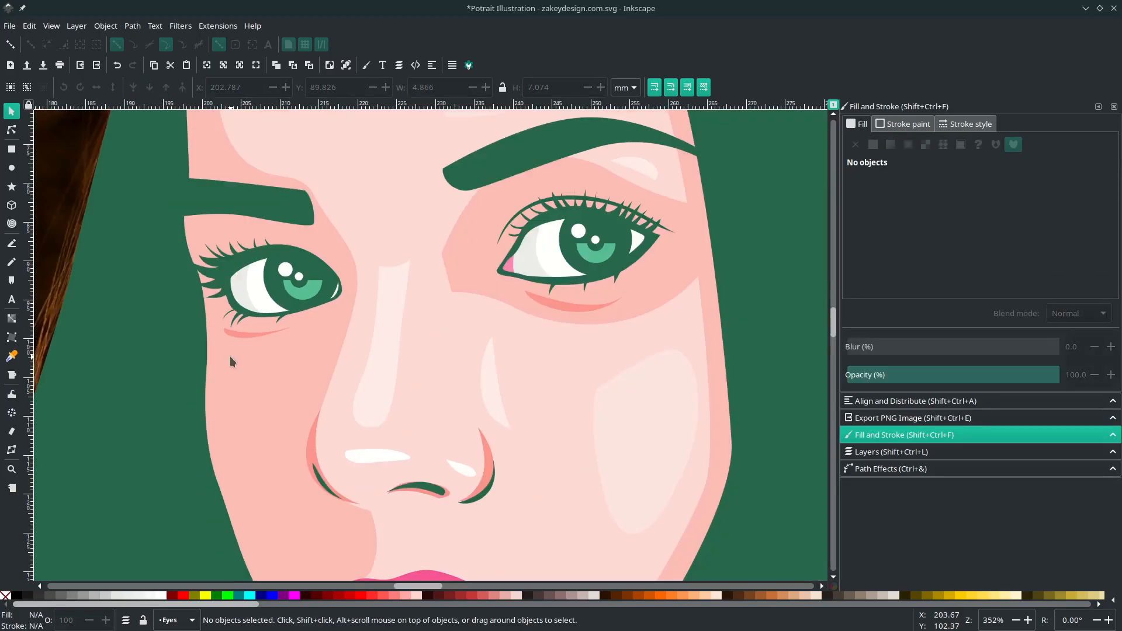
{"action": "key", "text": "ctrl+s"}
{"action": "scroll", "coordinate": [230, 356], "scroll_direction": "down", "scroll_amount": 1}
{"action": "key", "text": "ctrl+s"}
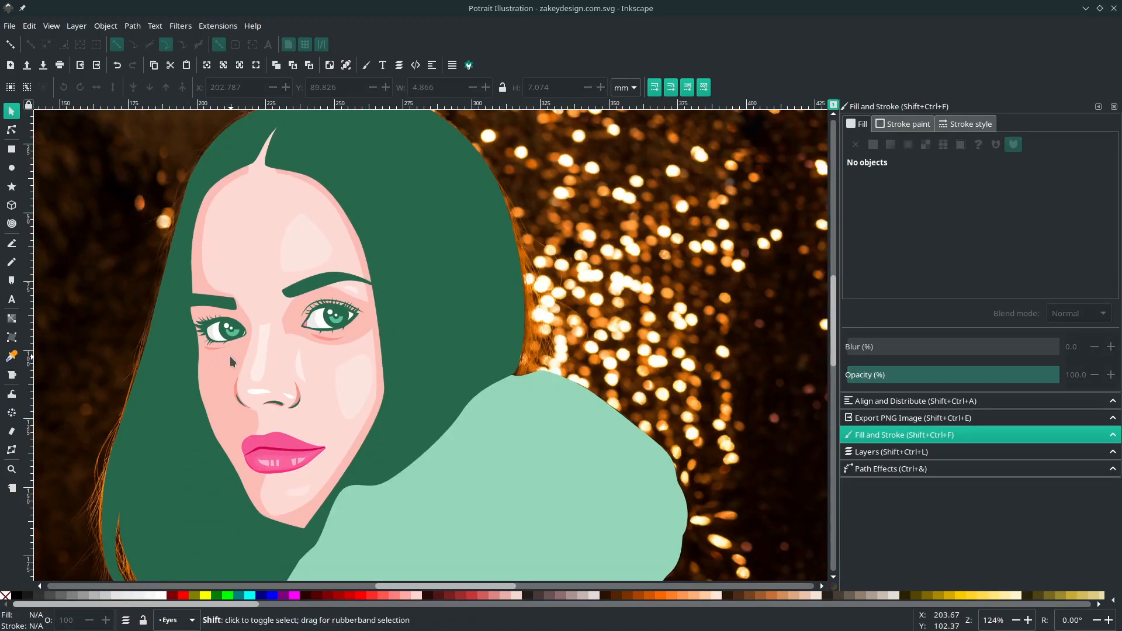
Step: Lock the finished Eyes layer and unlock the Hair layer for editing
{"action": "scroll", "coordinate": [230, 357], "scroll_direction": "left", "scroll_amount": 1}
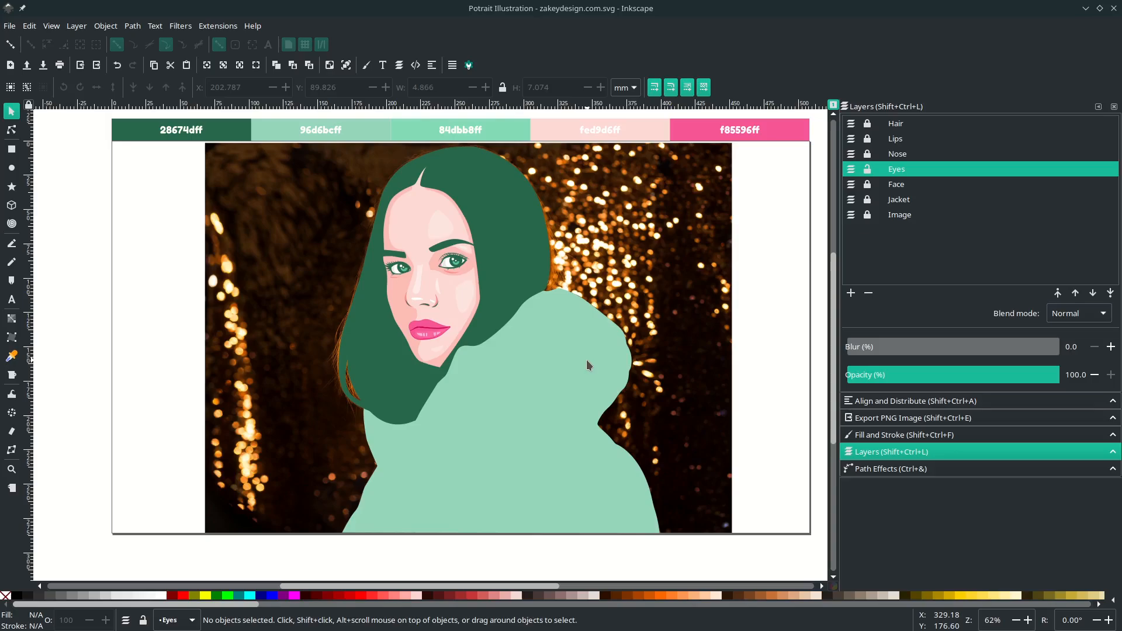
{"action": "scroll", "coordinate": [587, 361], "scroll_direction": "right", "scroll_amount": 1}
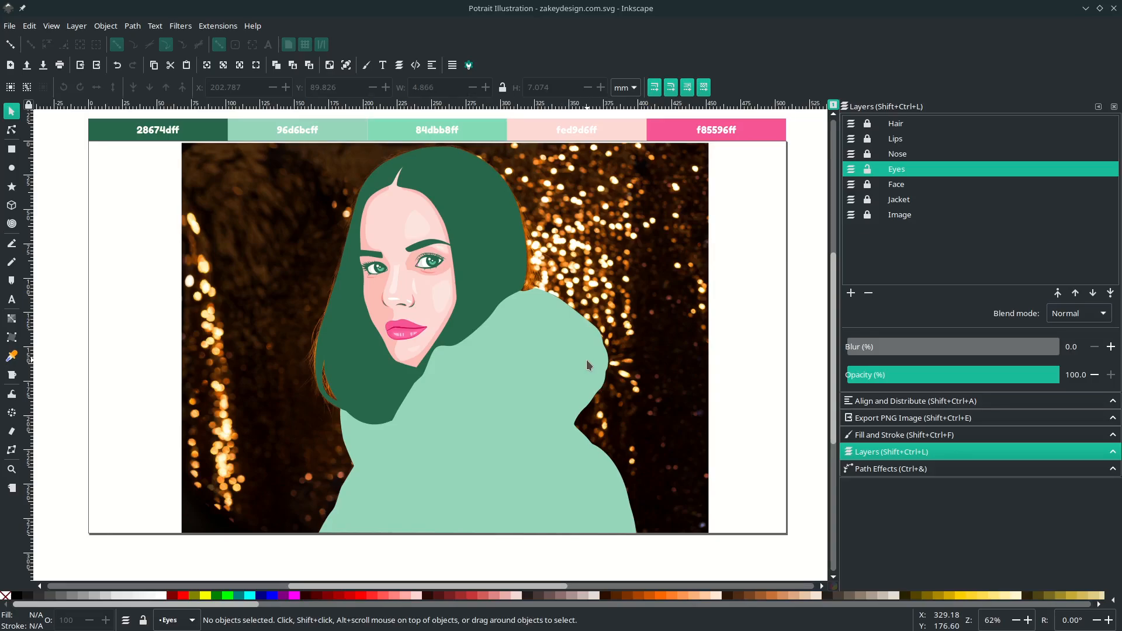
{"action": "left_click", "coordinate": [868, 172]}
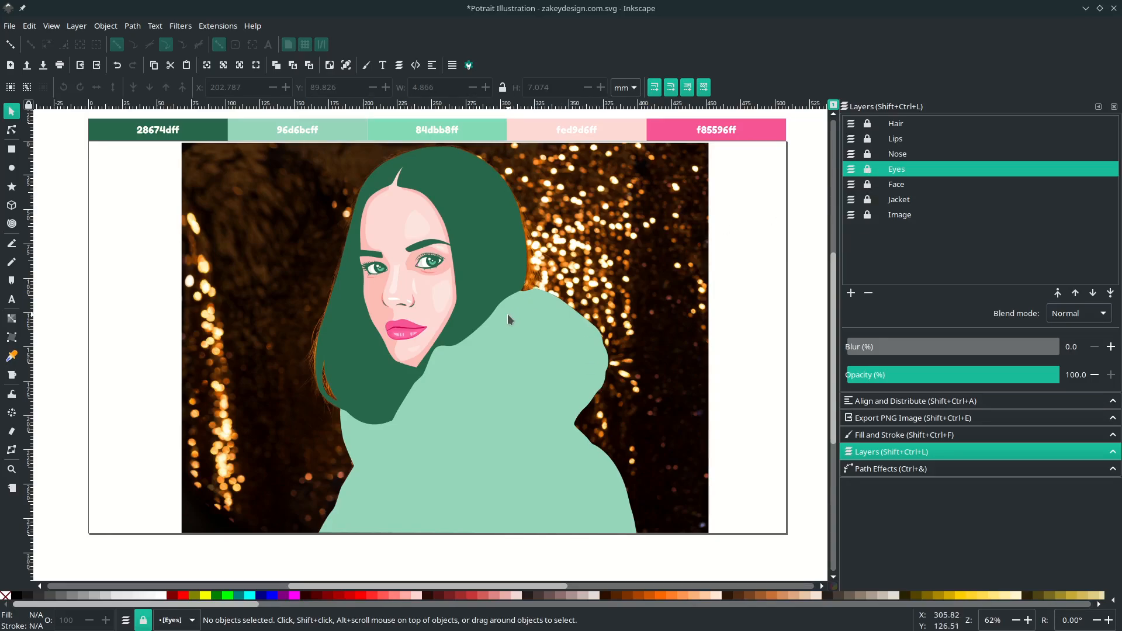
{"action": "scroll", "coordinate": [435, 315], "scroll_direction": "up", "scroll_amount": 3}
{"action": "scroll", "coordinate": [436, 315], "scroll_direction": "left", "scroll_amount": 1}
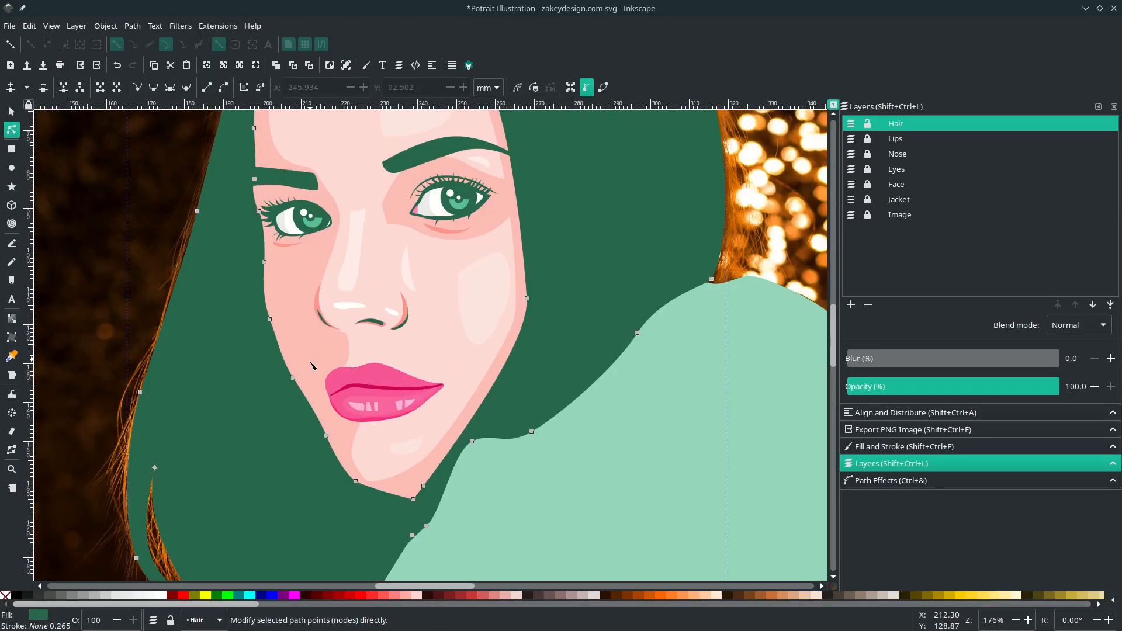
Step: Remove the surplus nodes from the hair's inner edge along the left cheek to smooth the jaw curve
{"action": "scroll", "coordinate": [311, 367], "scroll_direction": "up", "scroll_amount": 1}
{"action": "scroll", "coordinate": [310, 370], "scroll_direction": "down", "scroll_amount": 2}
{"action": "scroll", "coordinate": [311, 373], "scroll_direction": "up", "scroll_amount": 1}
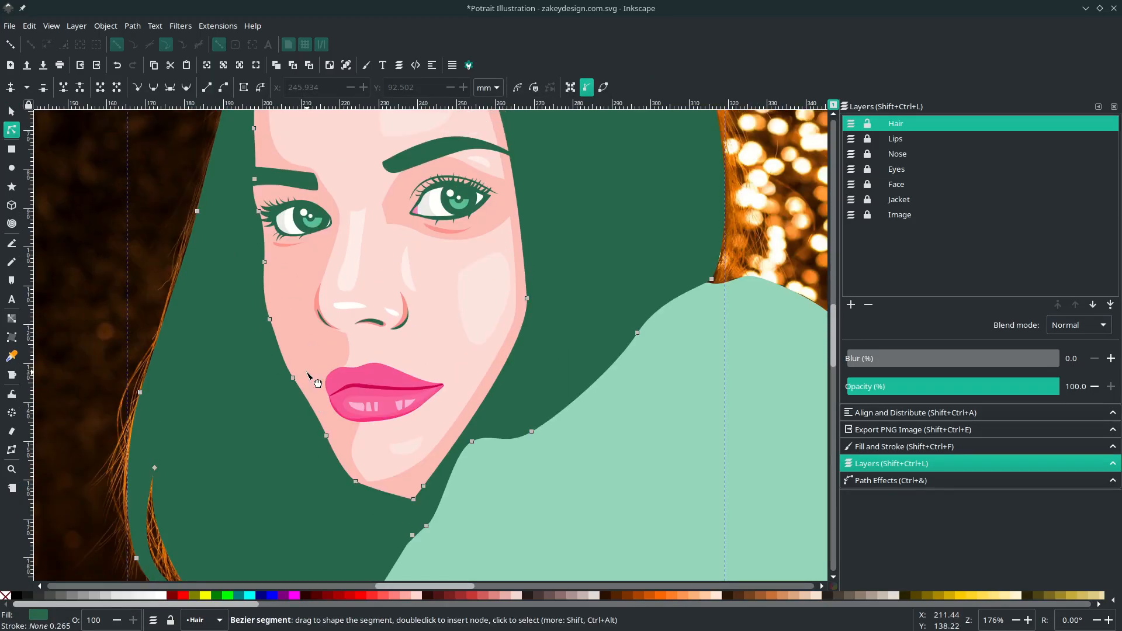
{"action": "scroll", "coordinate": [304, 369], "scroll_direction": "up", "scroll_amount": 1}
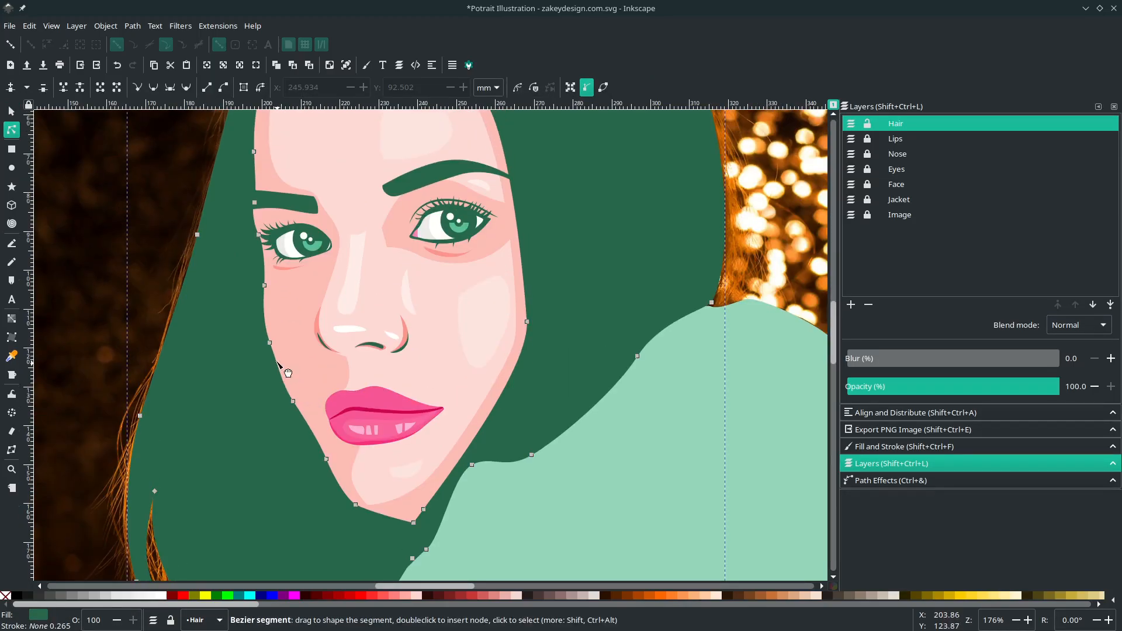
{"action": "left_click", "coordinate": [270, 343]}
{"action": "key", "text": "Delete"}
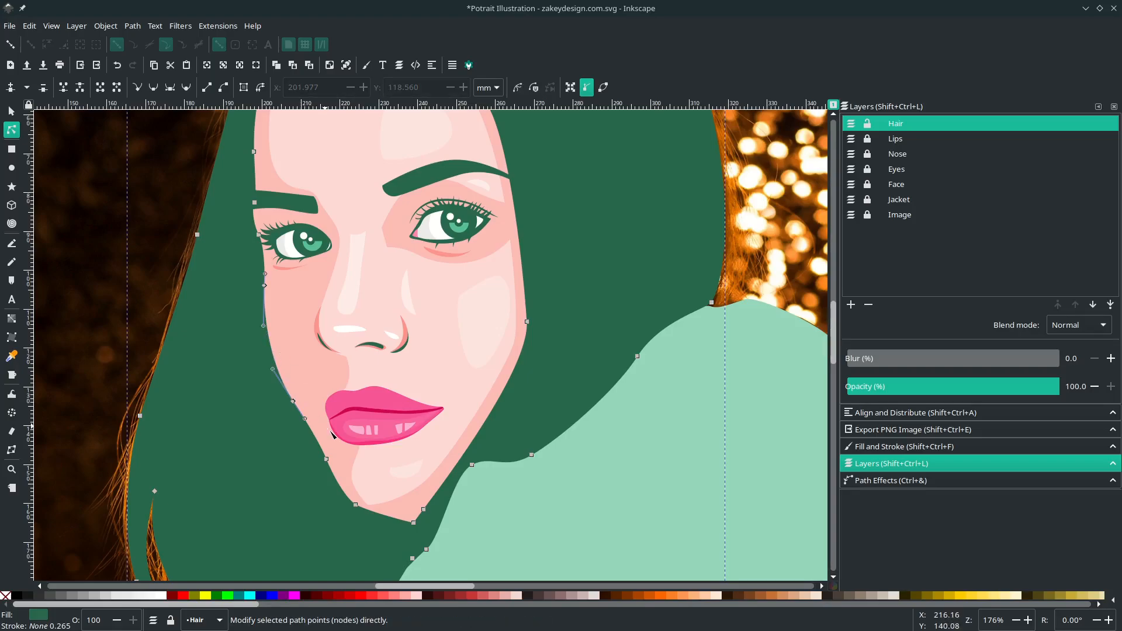
{"action": "left_click_drag", "start_coordinate": [295, 402], "coordinate": [293, 451]}
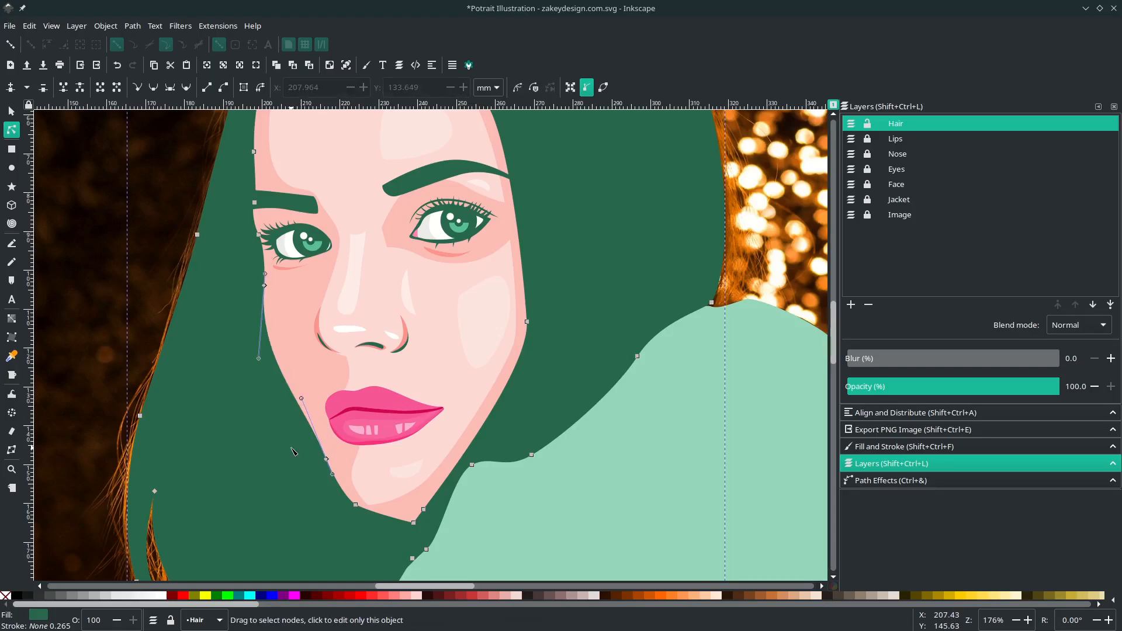
Step: Delete the surplus nodes on the hair's outer left edge and reshape the curve beside the crown
{"action": "scroll", "coordinate": [292, 450], "scroll_direction": "down", "scroll_amount": 2}
{"action": "scroll", "coordinate": [234, 316], "scroll_direction": "up", "scroll_amount": 1}
{"action": "left_click", "coordinate": [257, 146]}
{"action": "key", "text": "Delete"}
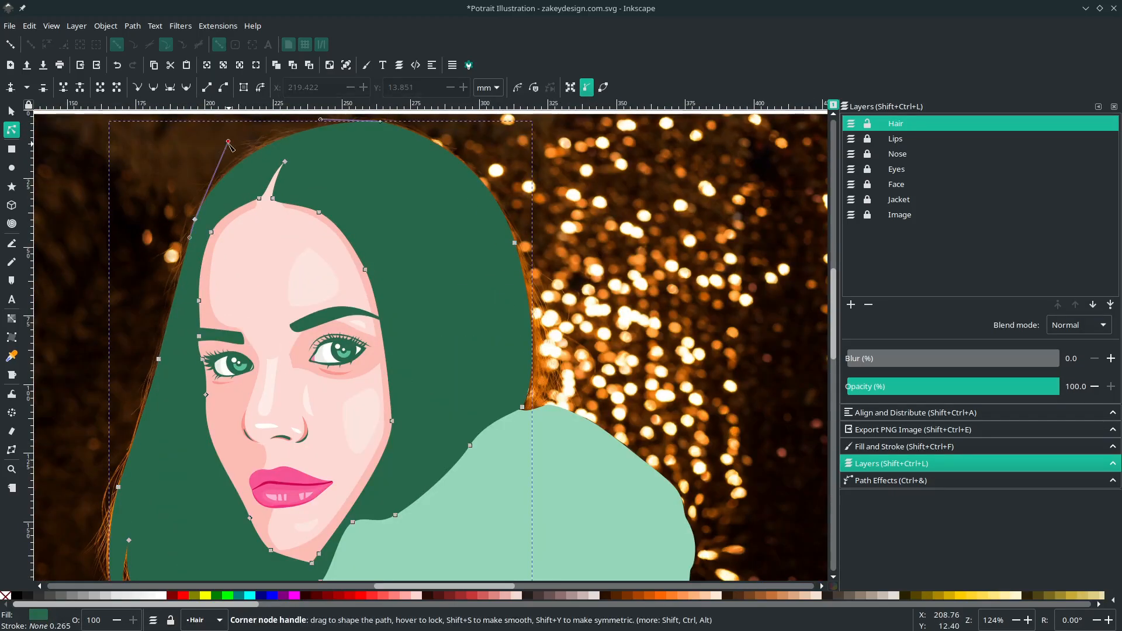
{"action": "left_click_drag", "start_coordinate": [229, 142], "coordinate": [235, 124]}
{"action": "scroll", "coordinate": [233, 175], "scroll_direction": "down", "scroll_amount": 1}
{"action": "scroll", "coordinate": [219, 263], "scroll_direction": "left", "scroll_amount": 2}
{"action": "left_click", "coordinate": [206, 336]}
{"action": "key", "text": "Delete"}
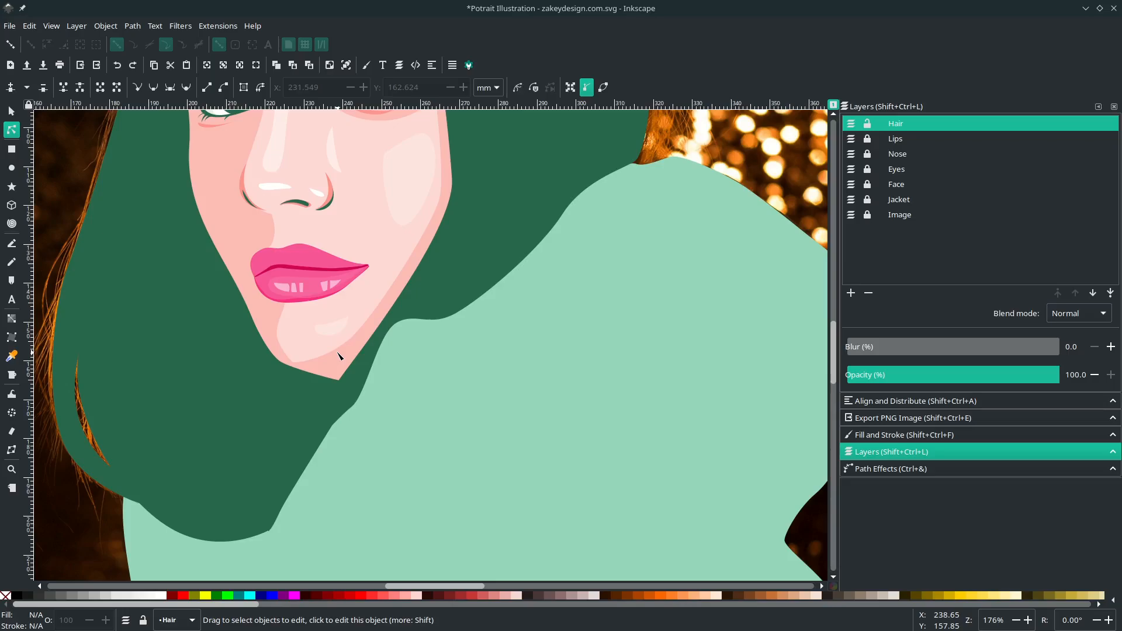
Step: Apply the Union operation to the green hair shape
{"action": "scroll", "coordinate": [339, 356], "scroll_direction": "down", "scroll_amount": 2}
{"action": "left_click", "coordinate": [436, 232]}
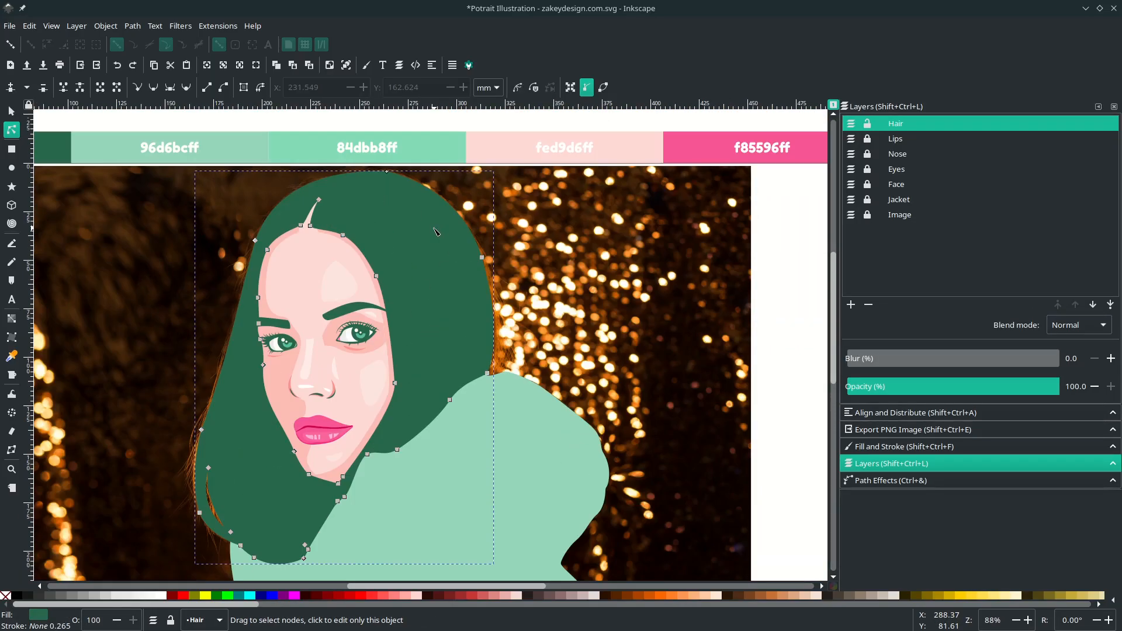
{"action": "left_click", "coordinate": [133, 26]}
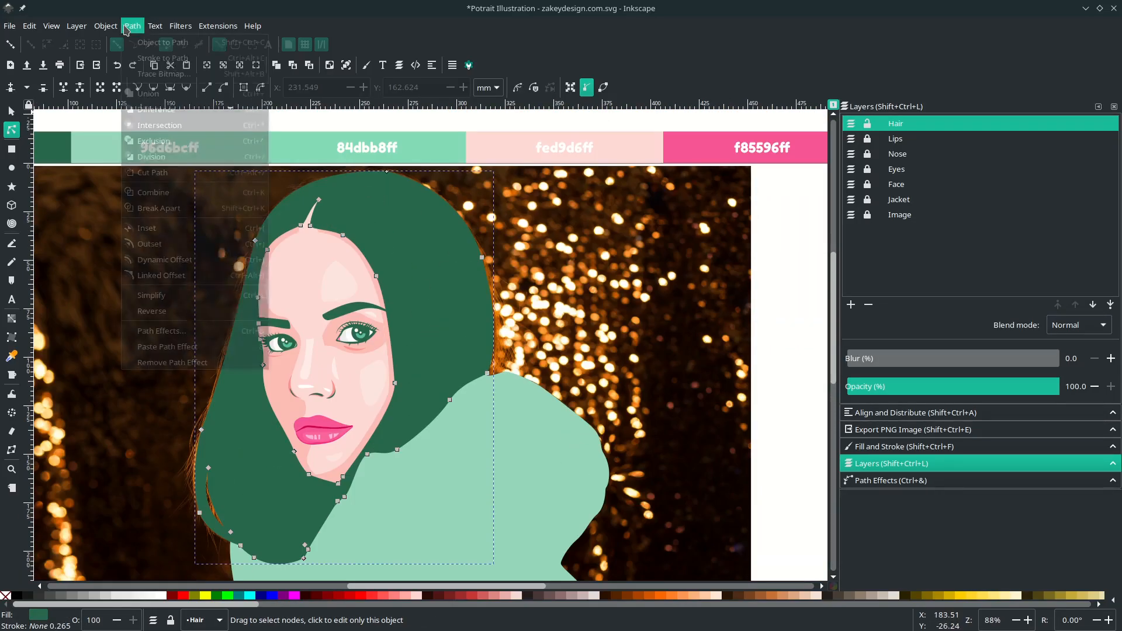
{"action": "left_click", "coordinate": [176, 97]}
{"action": "scroll", "coordinate": [298, 452], "scroll_direction": "down", "scroll_amount": 2}
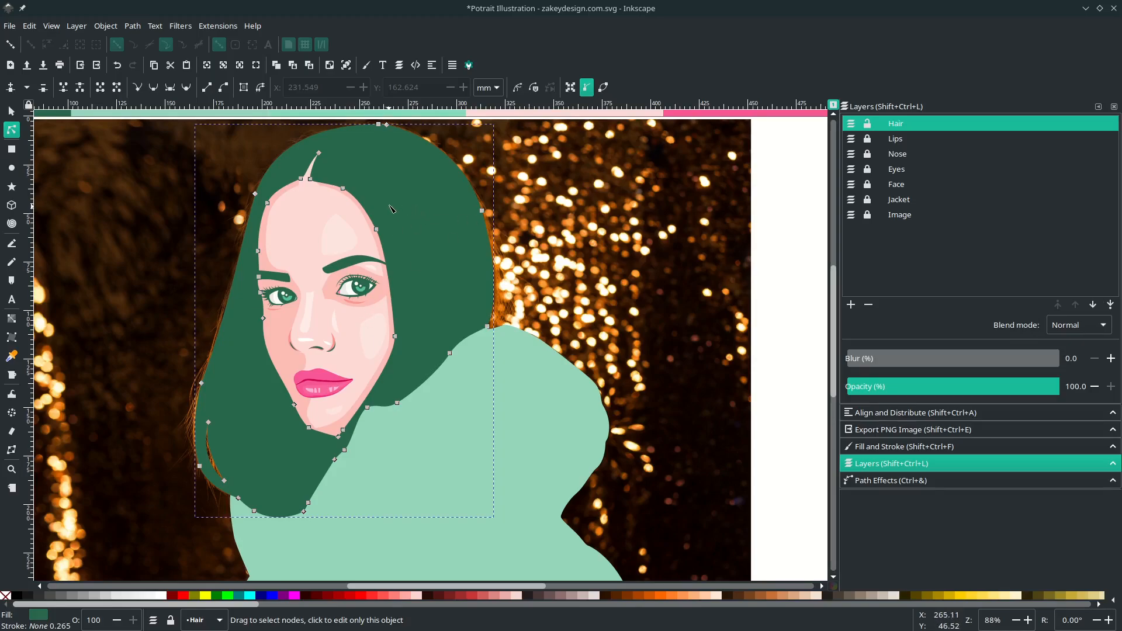
Step: Add a Corners (Fillet/Chamfer) path effect to the hair shape
{"action": "left_click", "coordinate": [134, 26]}
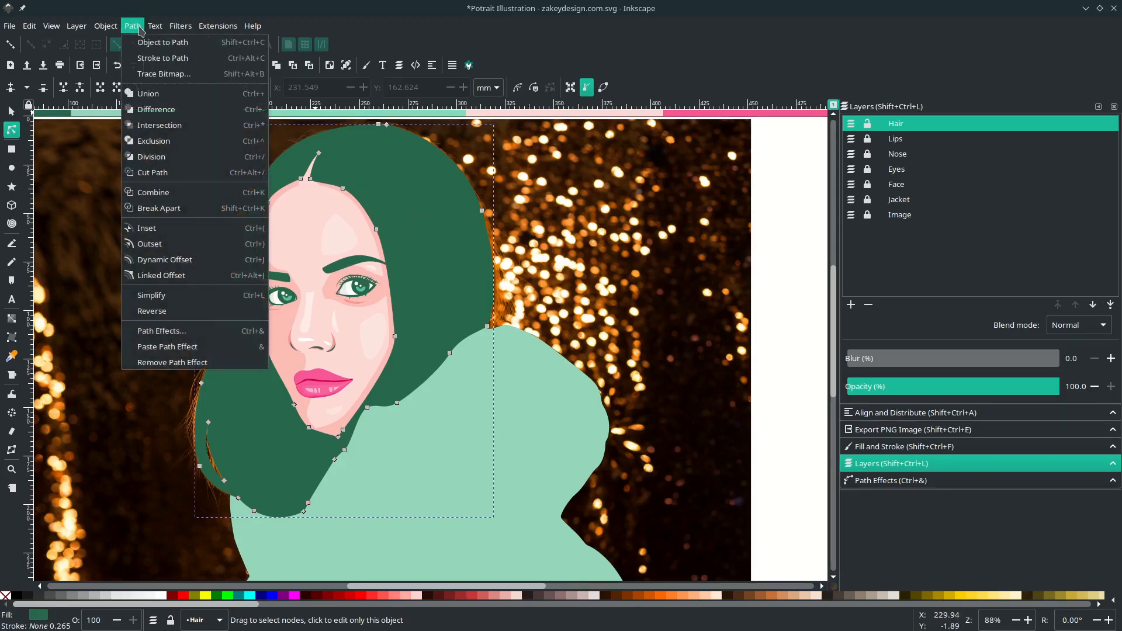
{"action": "left_click", "coordinate": [221, 331]}
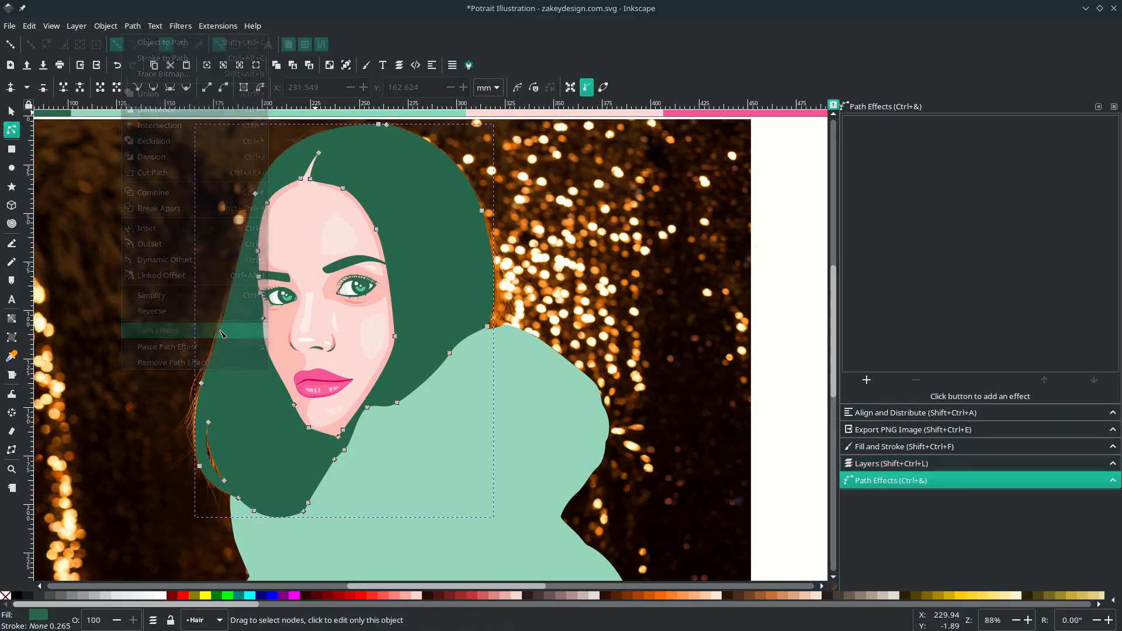
{"action": "left_click", "coordinate": [865, 380]}
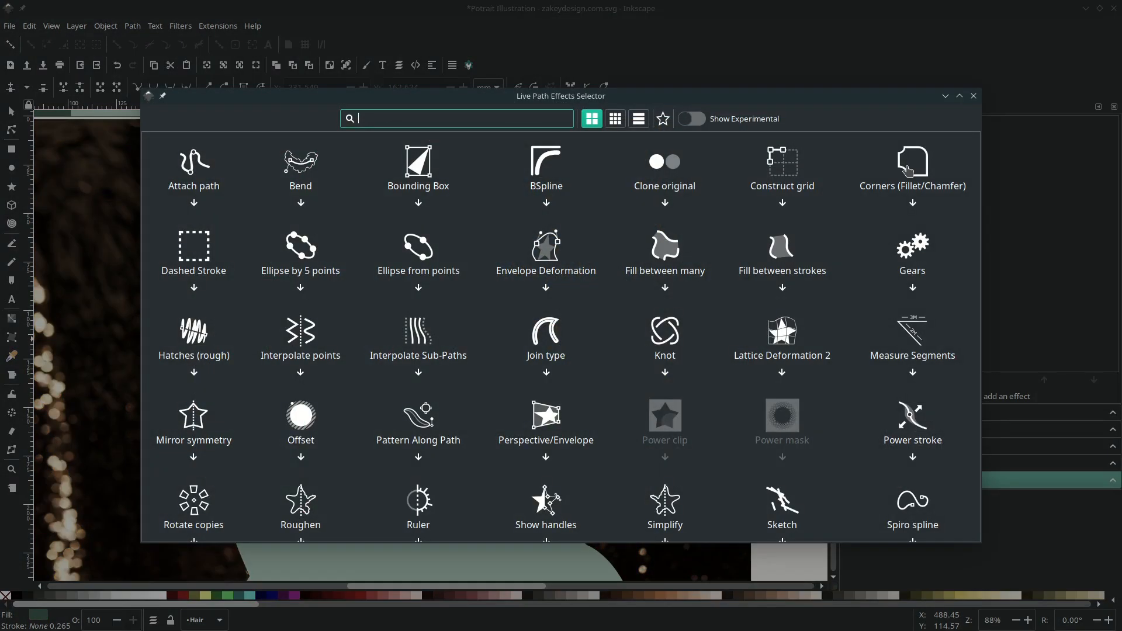
{"action": "left_click", "coordinate": [908, 170]}
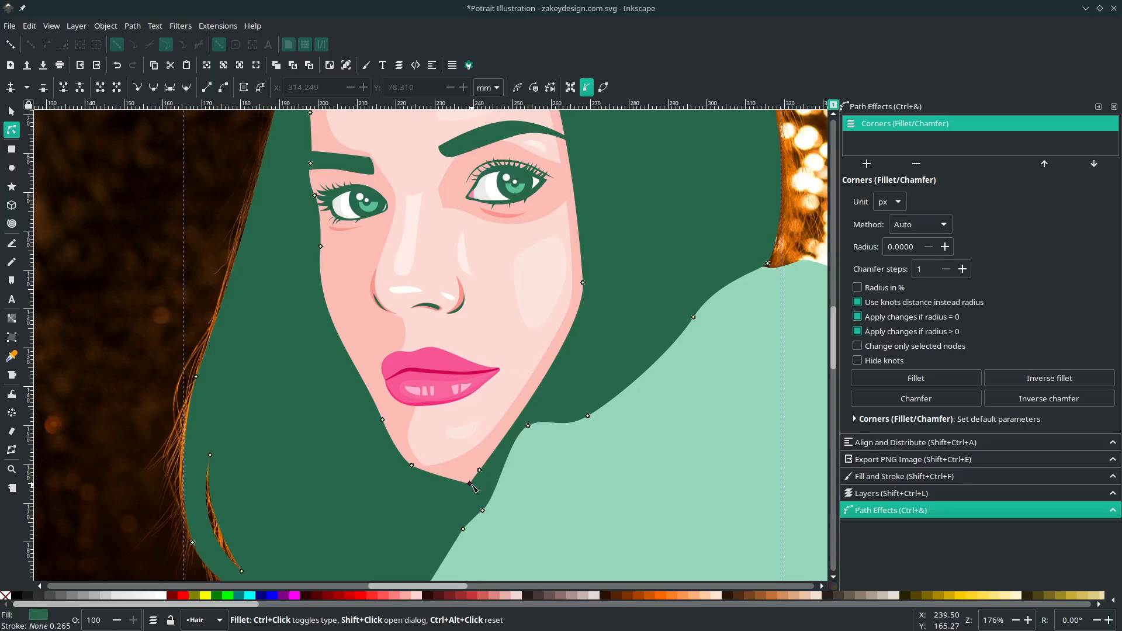
Step: Round the hair shape's sharp corner at the tip of the chin and convert the shape to a path
{"action": "left_click_drag", "start_coordinate": [471, 485], "coordinate": [451, 459]}
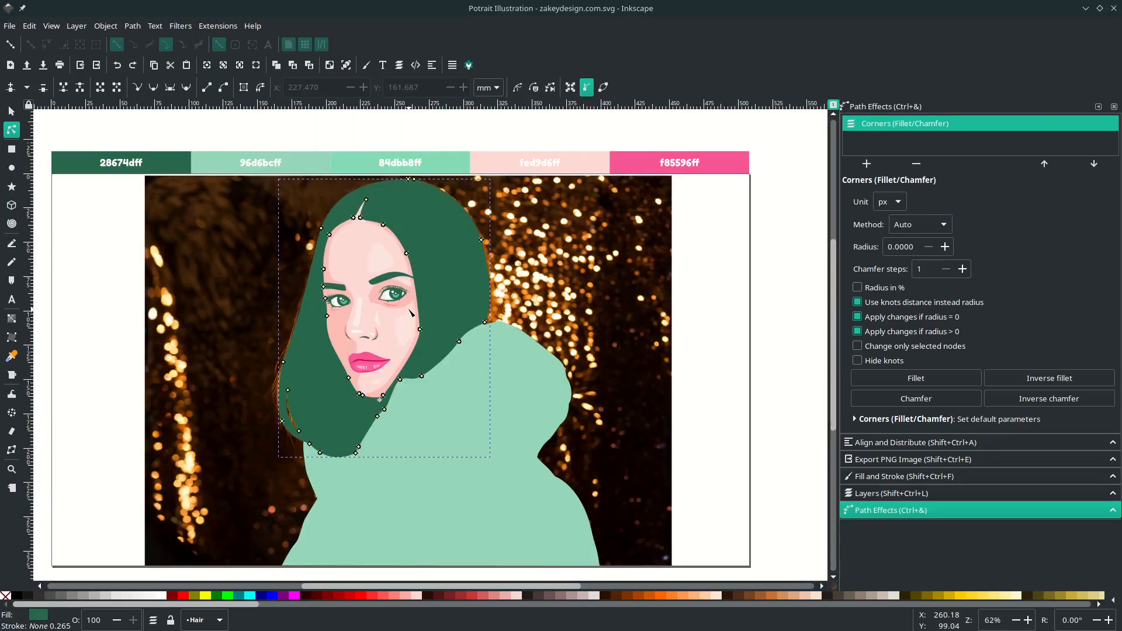
{"action": "left_click", "coordinate": [132, 26]}
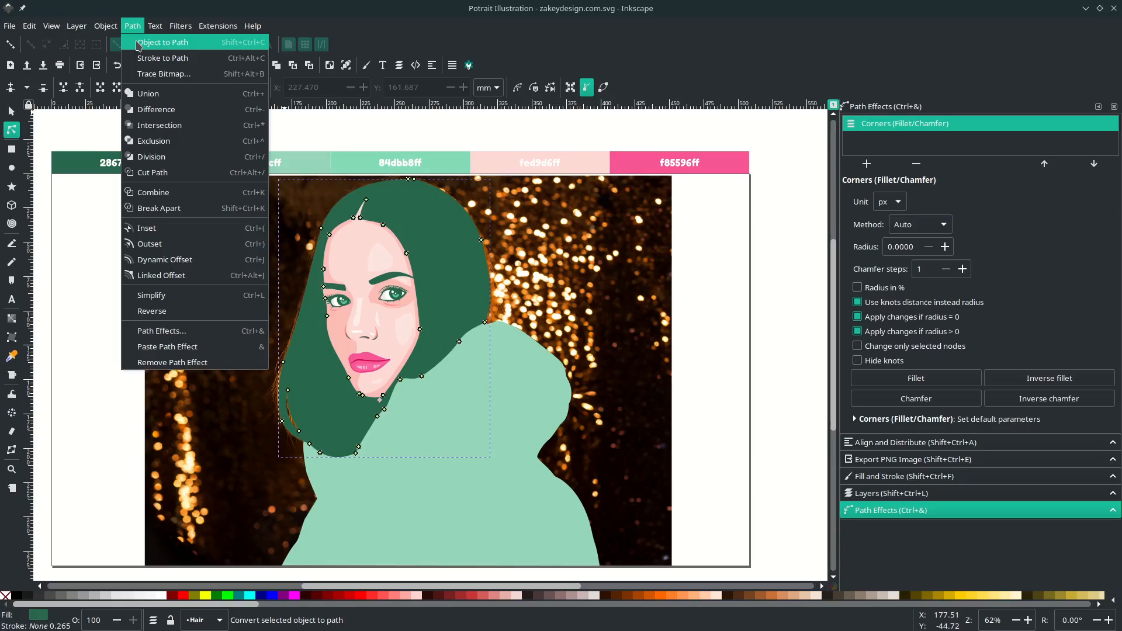
{"action": "left_click", "coordinate": [139, 45]}
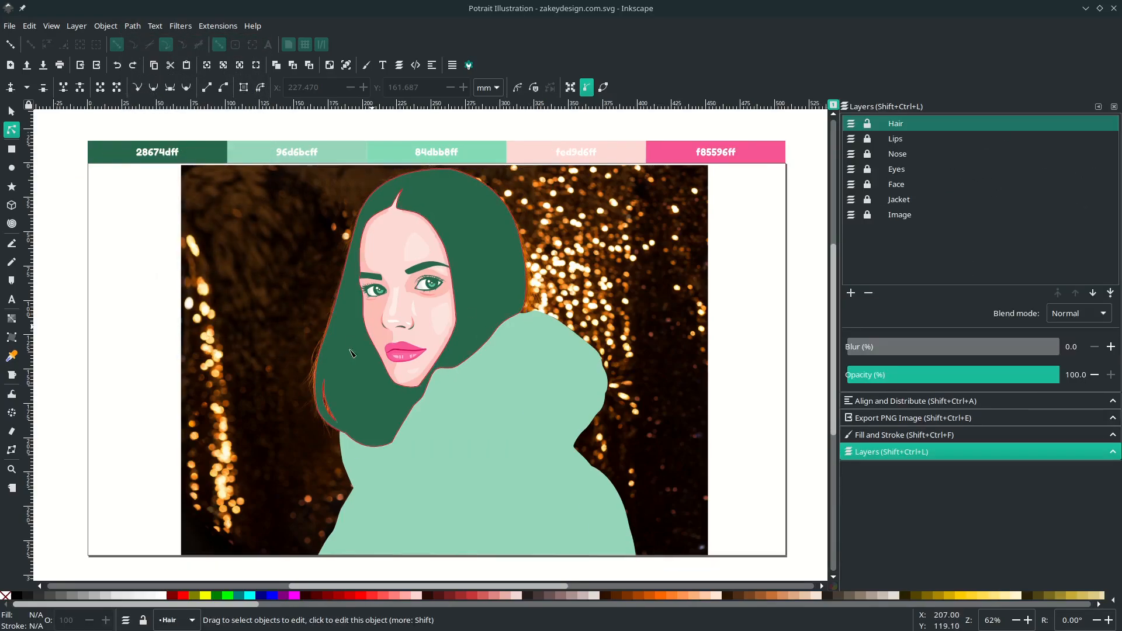
Step: Lock the Hair layer, unlock the Face layer and select the darker pink shadow on the face's right side
{"action": "scroll", "coordinate": [397, 386], "scroll_direction": "up", "scroll_amount": 5}
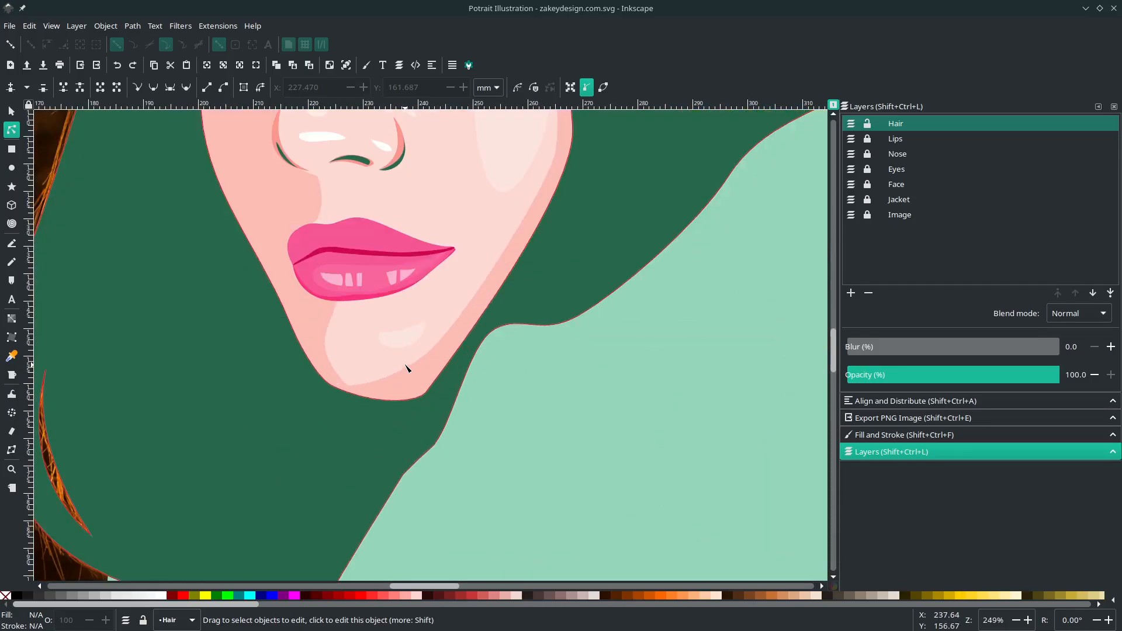
{"action": "left_click", "coordinate": [868, 123]}
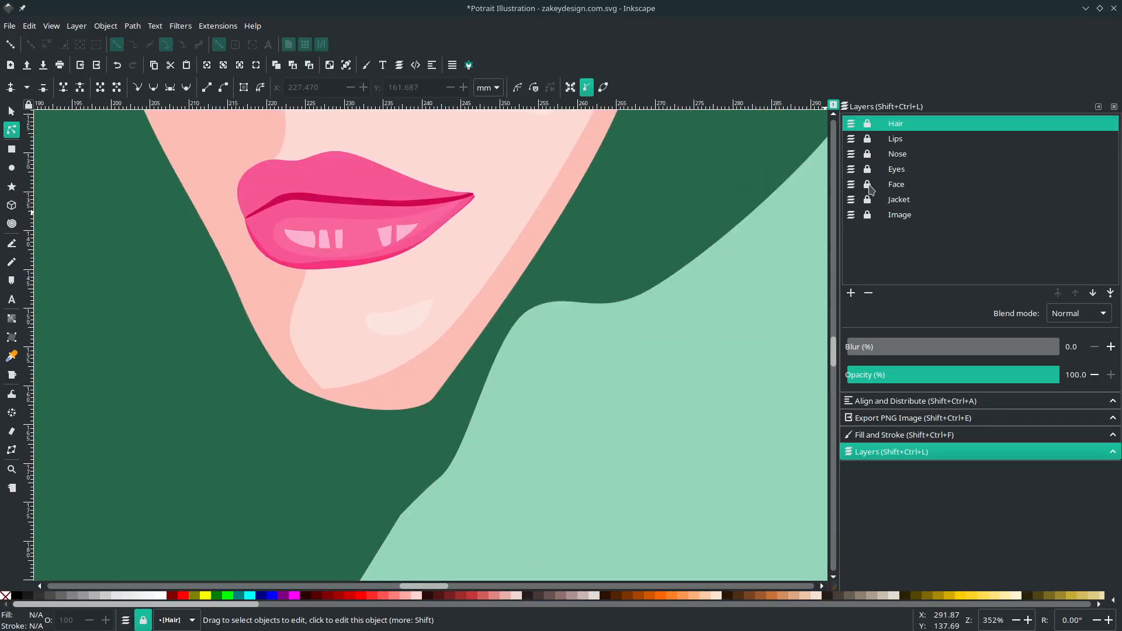
{"action": "left_click", "coordinate": [517, 356]}
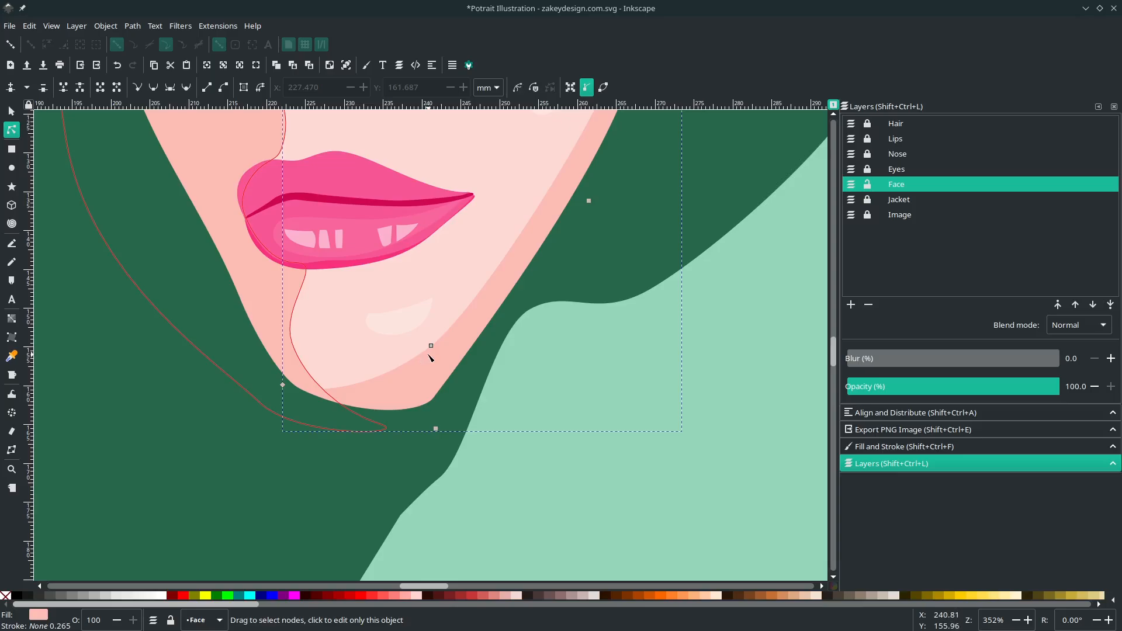
Step: Move the shadow's inner node beside the chin outward to thin the shading along the right jaw
{"action": "left_click", "coordinate": [430, 347]}
{"action": "left_click_drag", "start_coordinate": [431, 347], "coordinate": [448, 353]}
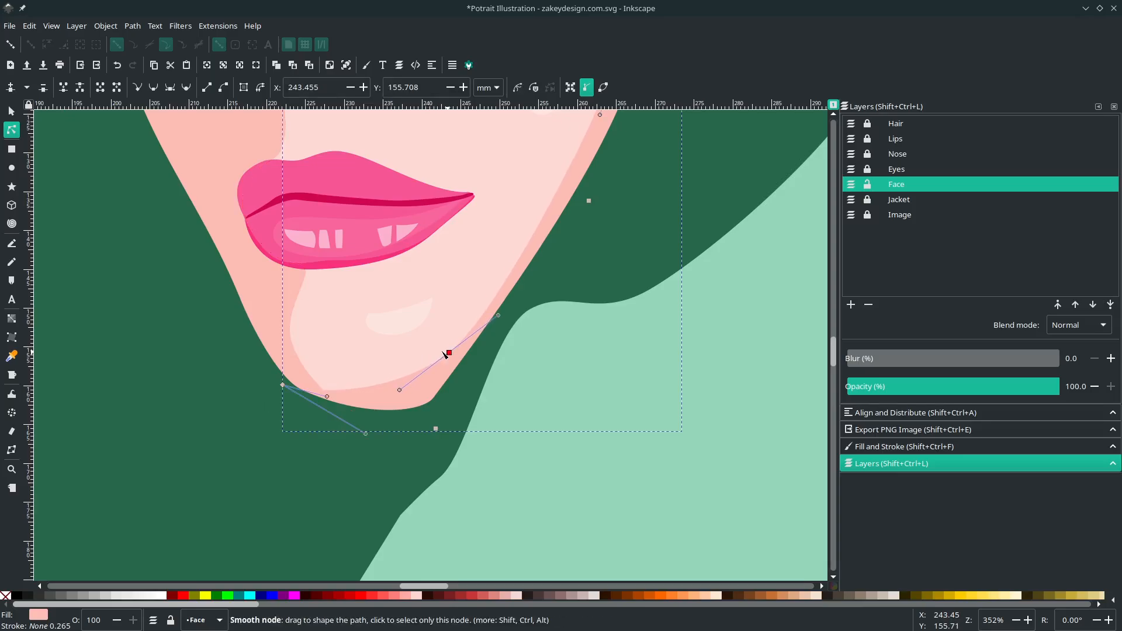
{"action": "left_click", "coordinate": [315, 389]}
{"action": "scroll", "coordinate": [316, 388], "scroll_direction": "down", "scroll_amount": 1, "text": "ctrl"}
{"action": "left_click", "coordinate": [393, 374]}
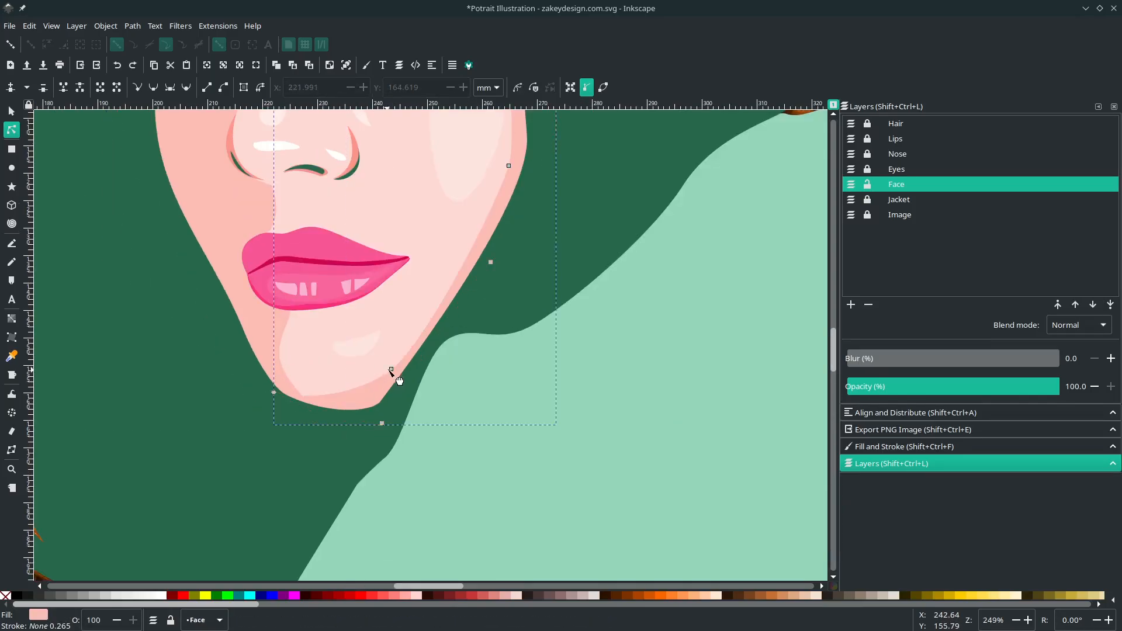
{"action": "mouse_move", "coordinate": [496, 264]}
{"action": "left_mouse_down"}
{"action": "mouse_move", "coordinate": [477, 257]}
{"action": "mouse_move", "coordinate": [468, 346]}
{"action": "left_mouse_up"}
{"action": "key", "text": "ctrl+z"}
{"action": "key", "text": "ctrl+z"}
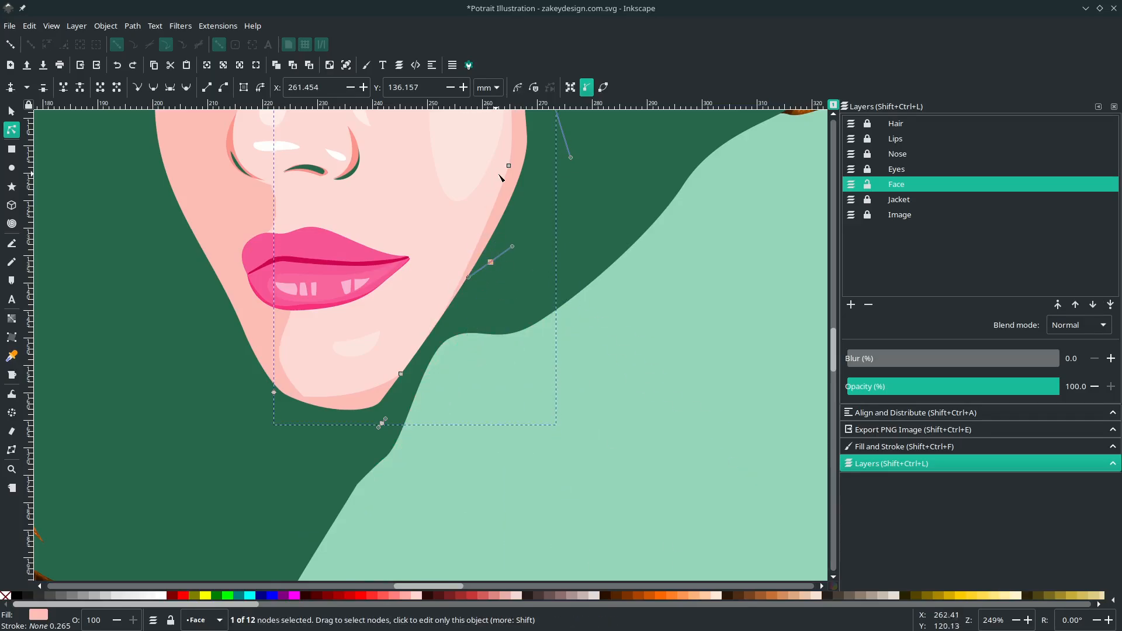
Step: Adjust the right face shadow's nodes from the chin up the cheek and temple to the hair parting
{"action": "left_click_drag", "start_coordinate": [508, 166], "coordinate": [508, 165]}
{"action": "left_click_drag", "start_coordinate": [274, 393], "coordinate": [309, 411]}
{"action": "scroll", "coordinate": [263, 398], "scroll_direction": "down", "scroll_amount": 1}
{"action": "scroll", "coordinate": [292, 351], "scroll_direction": "up", "scroll_amount": 5}
{"action": "left_click_drag", "start_coordinate": [410, 210], "coordinate": [408, 209]}
{"action": "scroll", "coordinate": [408, 208], "scroll_direction": "up", "scroll_amount": 5}
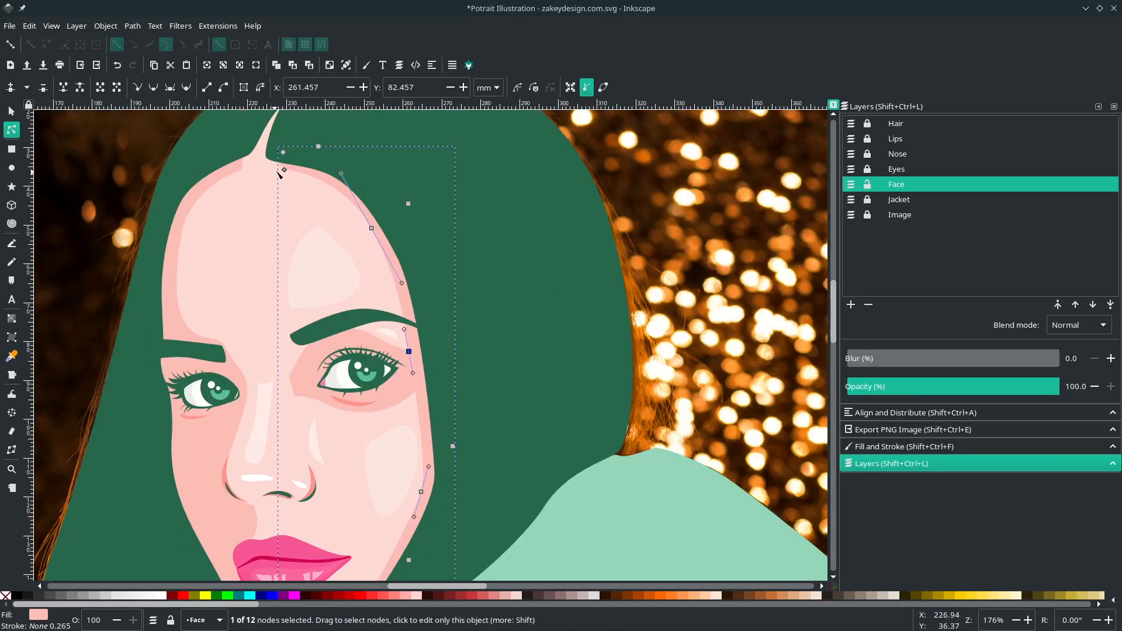
{"action": "left_click_drag", "start_coordinate": [280, 170], "coordinate": [258, 166]}
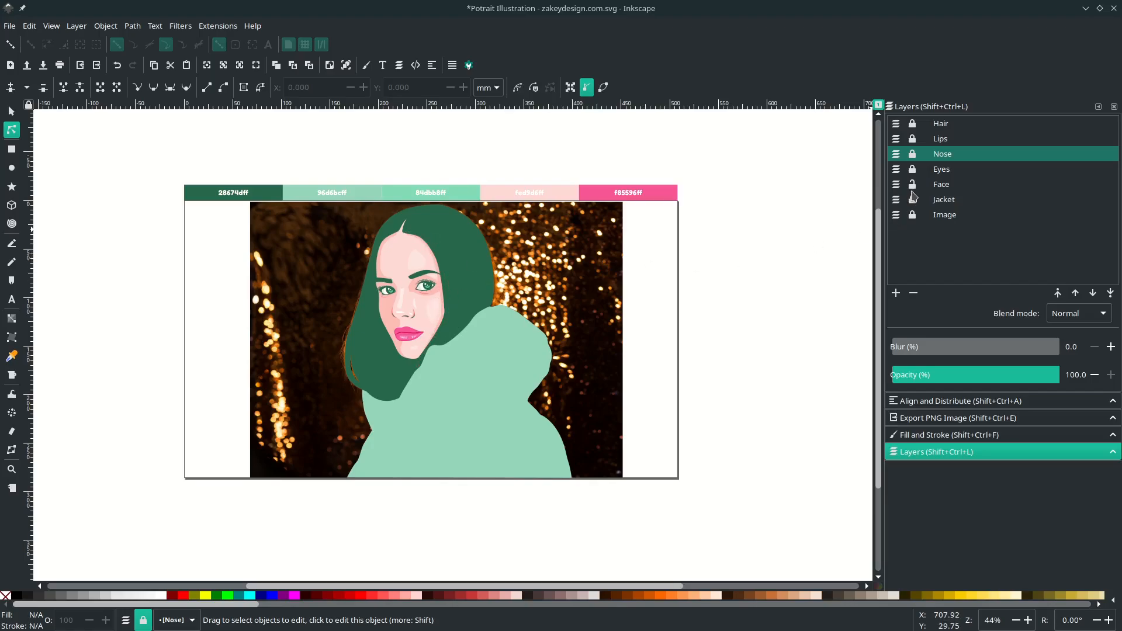
Step: Lock the Face layer, then unlock the Hair layer and make it the active layer
{"action": "left_click", "coordinate": [913, 186]}
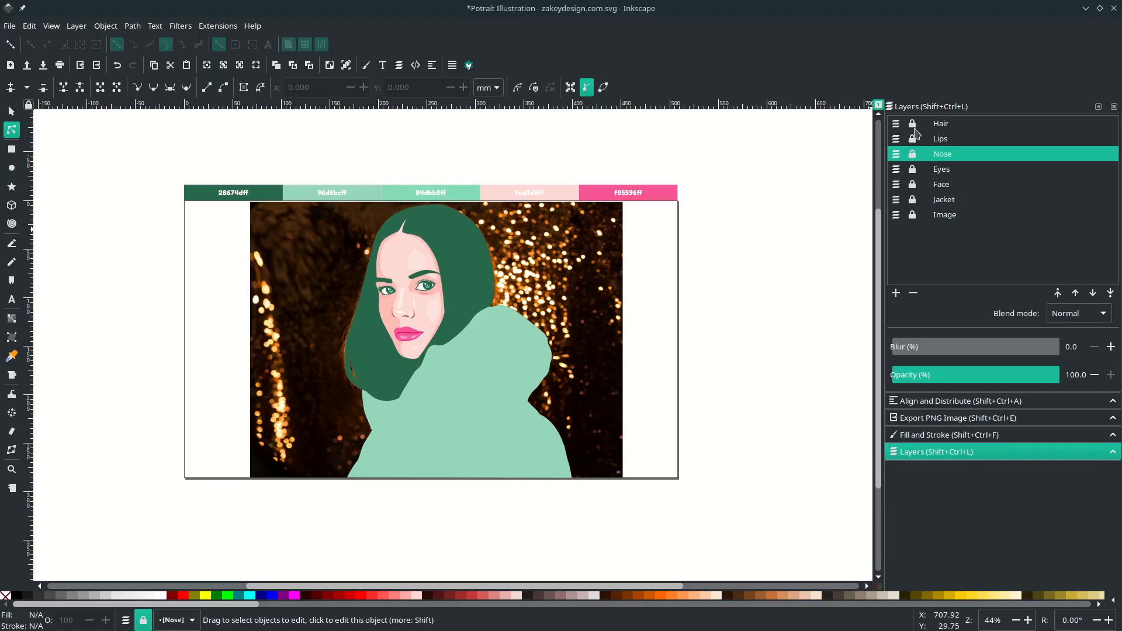
{"action": "scroll", "coordinate": [497, 288], "scroll_direction": "left", "scroll_amount": 2}
{"action": "scroll", "coordinate": [484, 290], "scroll_direction": "up", "scroll_amount": 2}
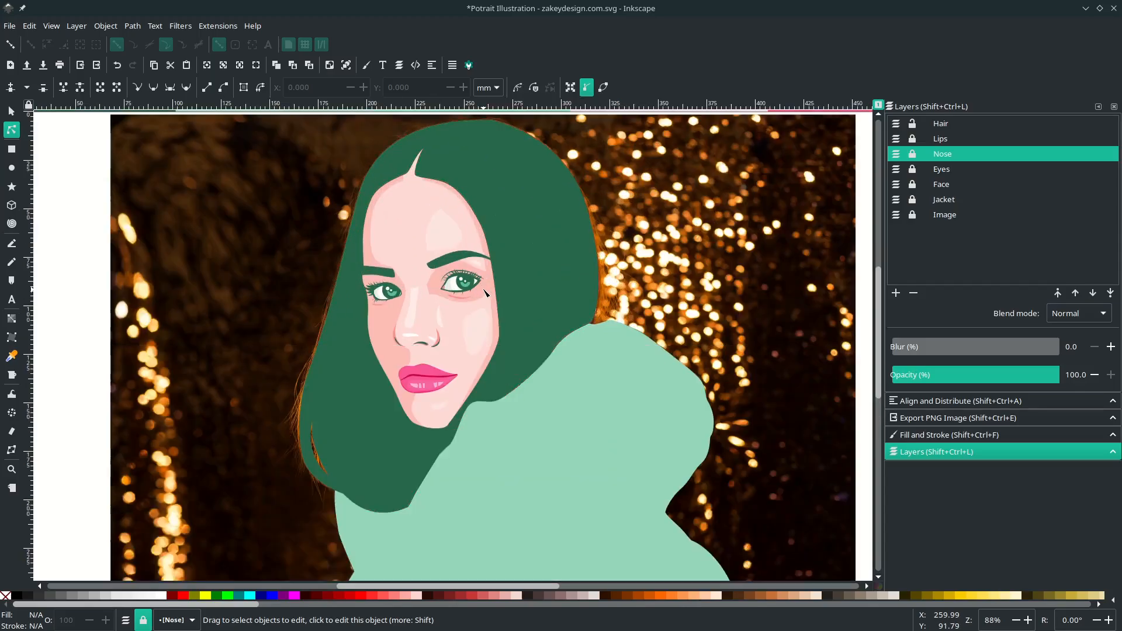
{"action": "scroll", "coordinate": [485, 290], "scroll_direction": "up", "scroll_amount": 2}
{"action": "scroll", "coordinate": [484, 290], "scroll_direction": "down", "scroll_amount": 1}
{"action": "left_click", "coordinate": [912, 123]}
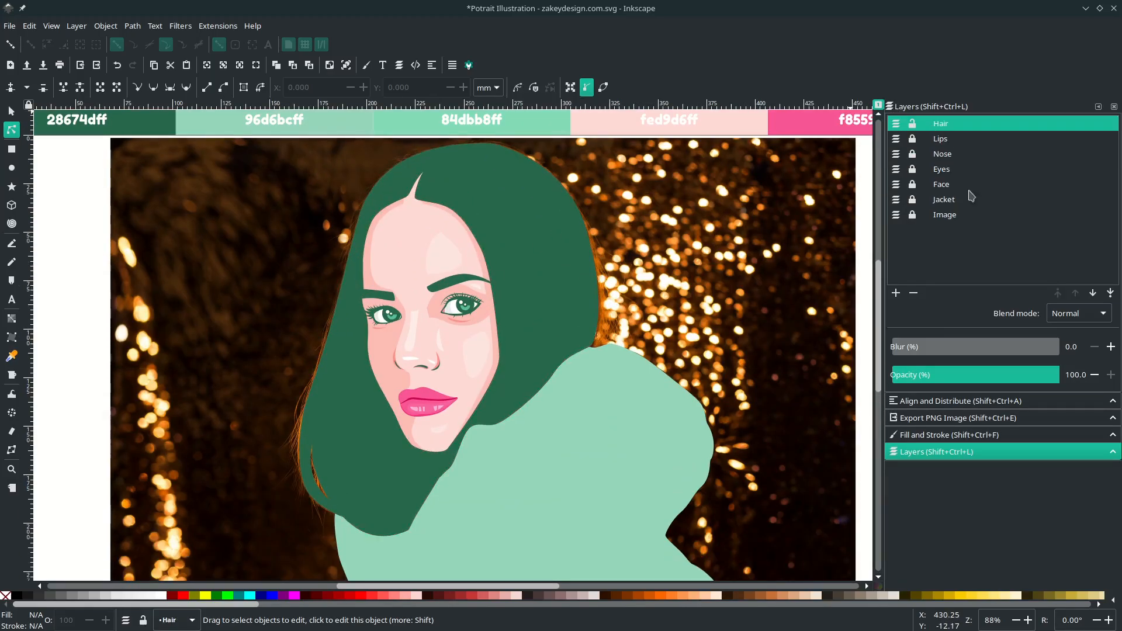
Step: Set the Hair layer's blend mode to Soft Light and hide the Face layer to reveal the photo's hair
{"action": "left_click", "coordinate": [1072, 311]}
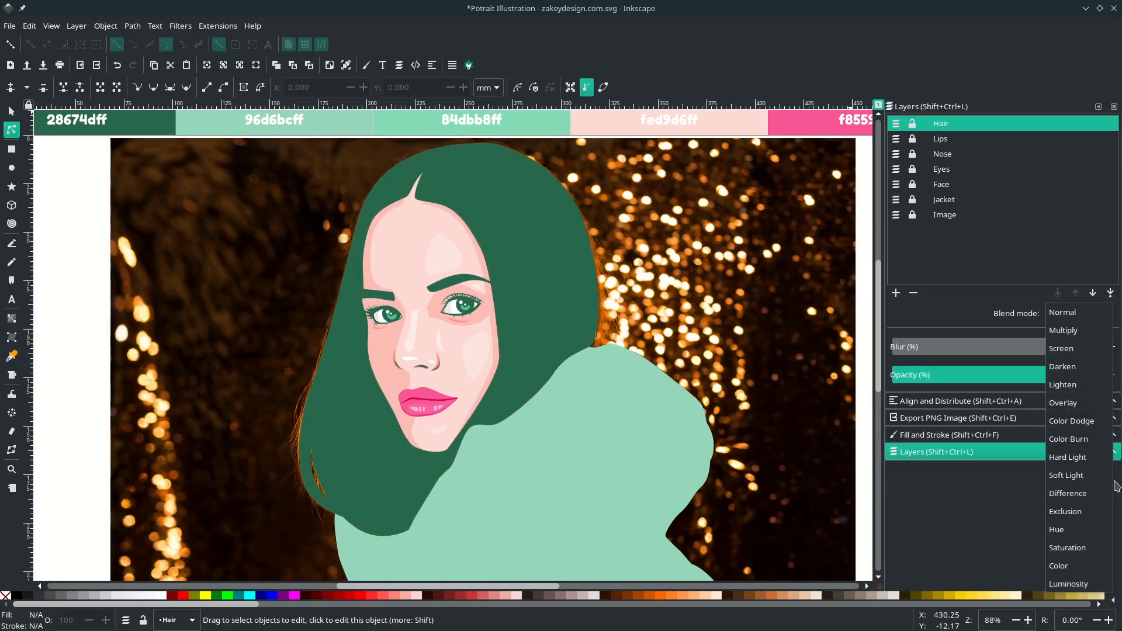
{"action": "left_click", "coordinate": [1084, 478]}
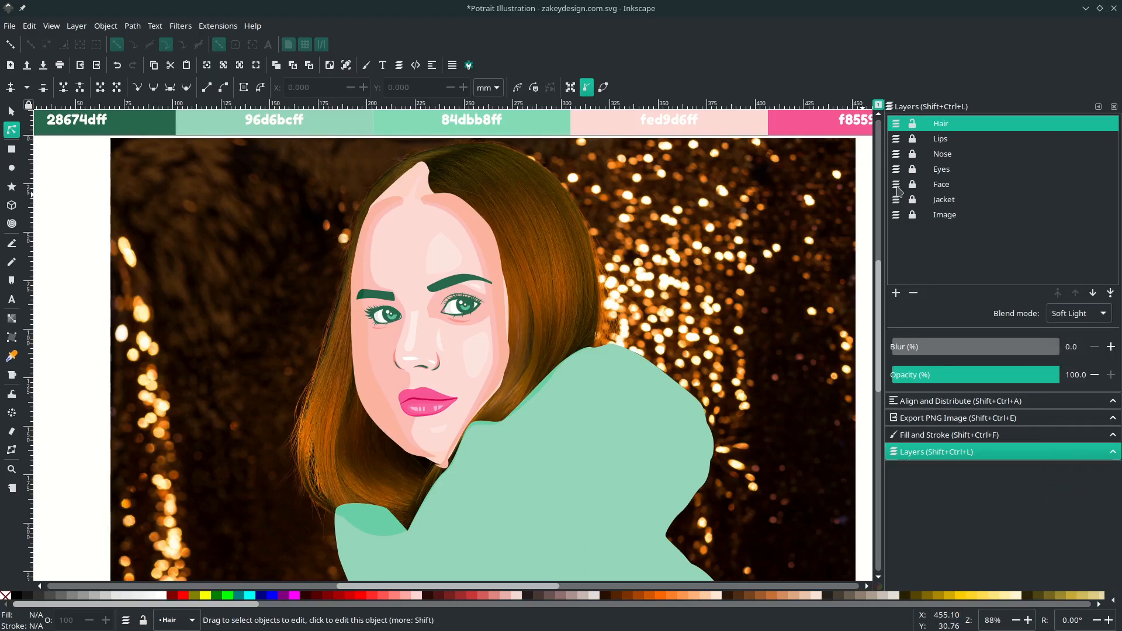
{"action": "left_click", "coordinate": [896, 184]}
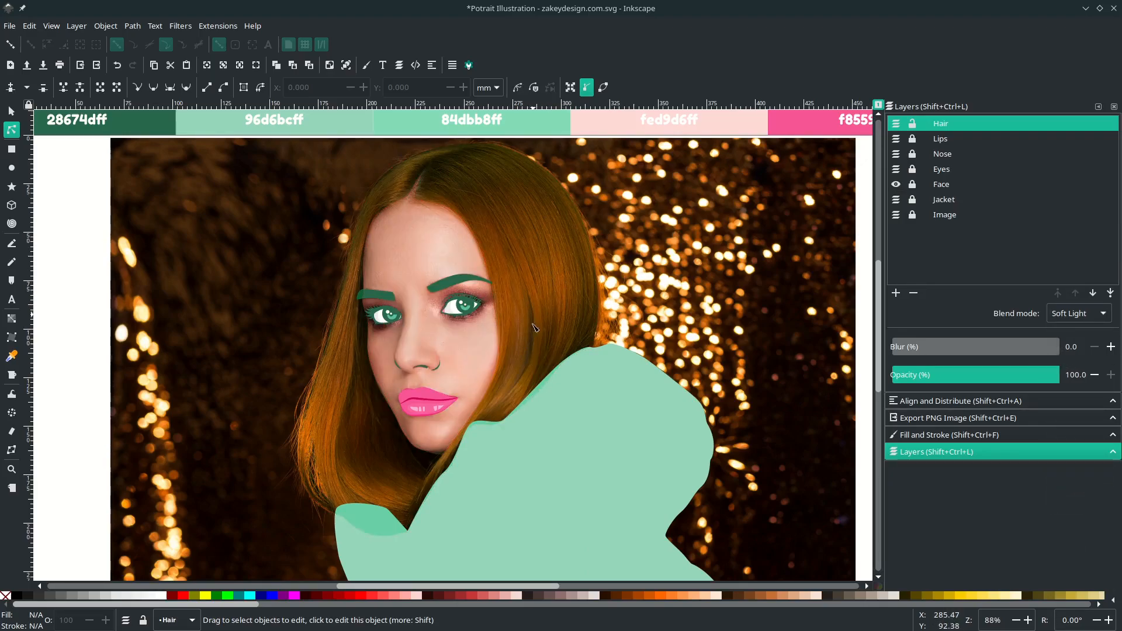
Step: Draw a closed strand outline with pointed tips in the left hair, running from beside the eye down toward the lower curl
{"action": "scroll", "coordinate": [298, 468], "scroll_direction": "up", "scroll_amount": 2, "text": "ctrl"}
{"action": "key", "text": "b"}
{"action": "left_click", "coordinate": [388, 185]}
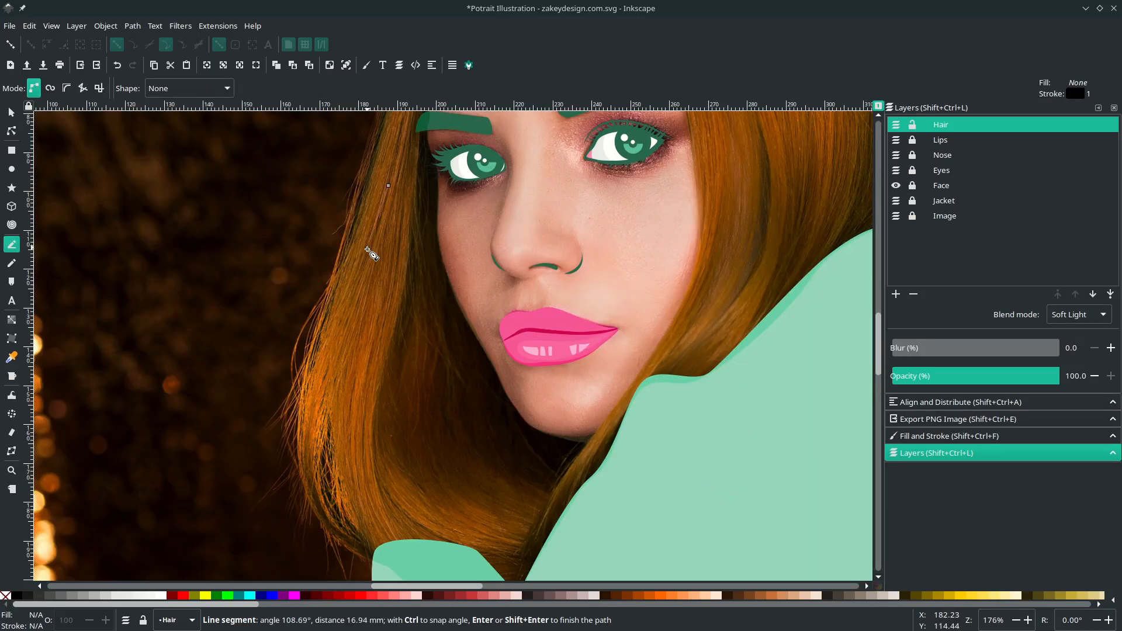
{"action": "left_click_drag", "start_coordinate": [345, 329], "coordinate": [338, 361]}
{"action": "left_click_drag", "start_coordinate": [365, 504], "coordinate": [349, 440]}
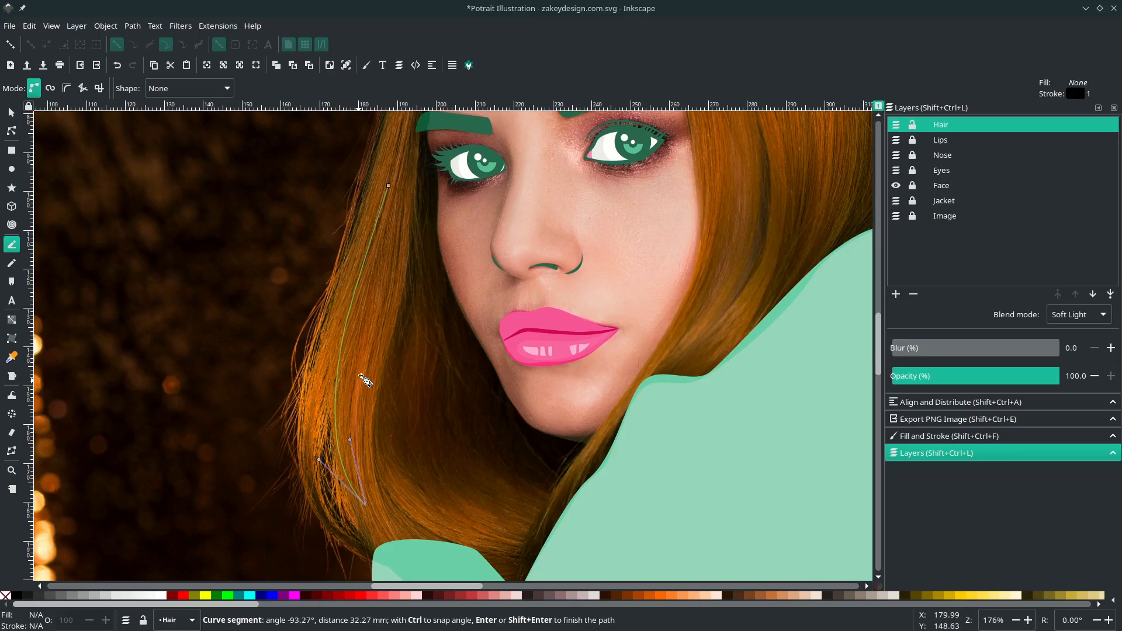
{"action": "left_click", "coordinate": [374, 377]}
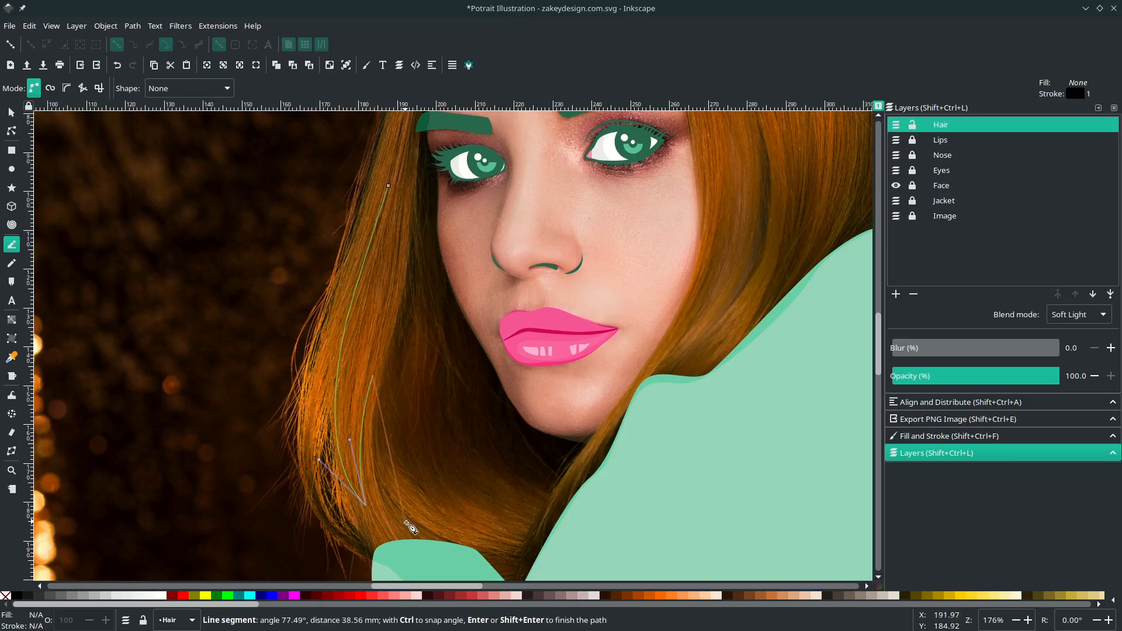
{"action": "left_click_drag", "start_coordinate": [410, 526], "coordinate": [471, 566]}
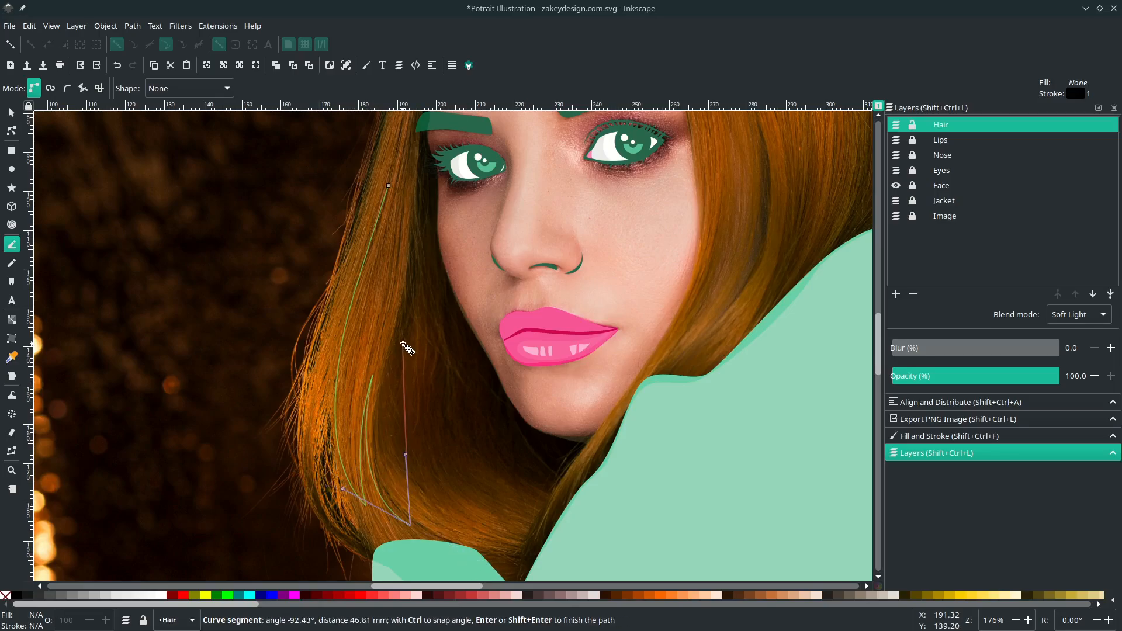
{"action": "key", "text": "BackSpace"}
{"action": "left_click_drag", "start_coordinate": [374, 445], "coordinate": [366, 383]}
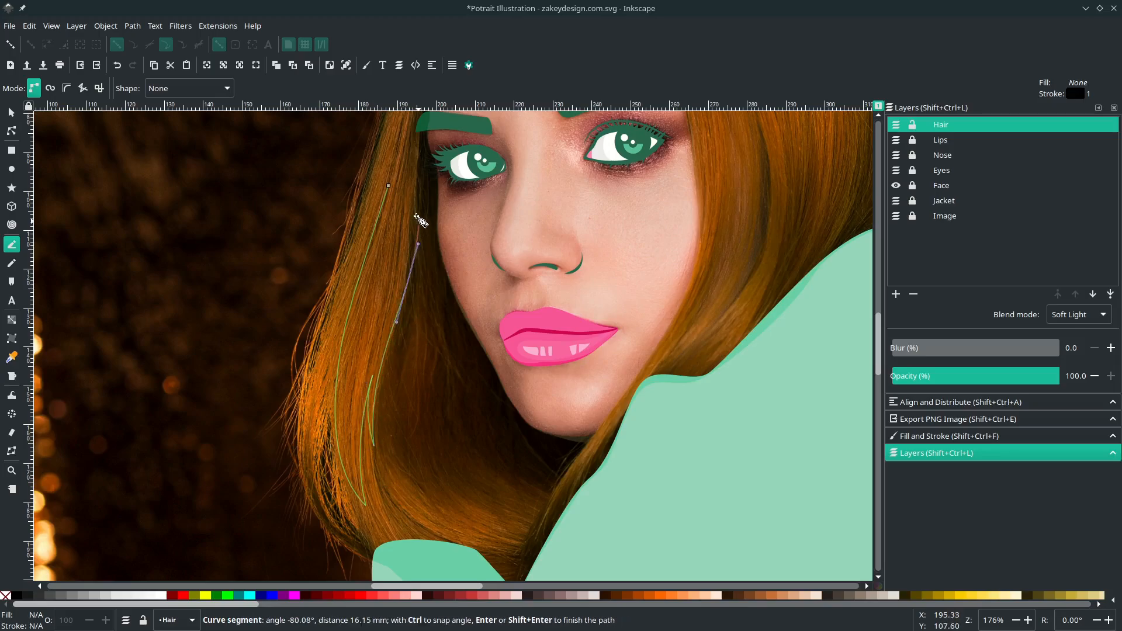
{"action": "scroll", "coordinate": [412, 234], "scroll_direction": "up", "scroll_amount": 4}
{"action": "left_click_drag", "start_coordinate": [388, 280], "coordinate": [393, 331]}
Step: Draw a closed, pointed strand outline in the right hair beside the face, from the temple down toward the collar
{"action": "scroll", "coordinate": [390, 326], "scroll_direction": "down", "scroll_amount": 1}
{"action": "scroll", "coordinate": [390, 326], "scroll_direction": "right", "scroll_amount": 2}
{"action": "scroll", "coordinate": [515, 276], "scroll_direction": "up", "scroll_amount": 2}
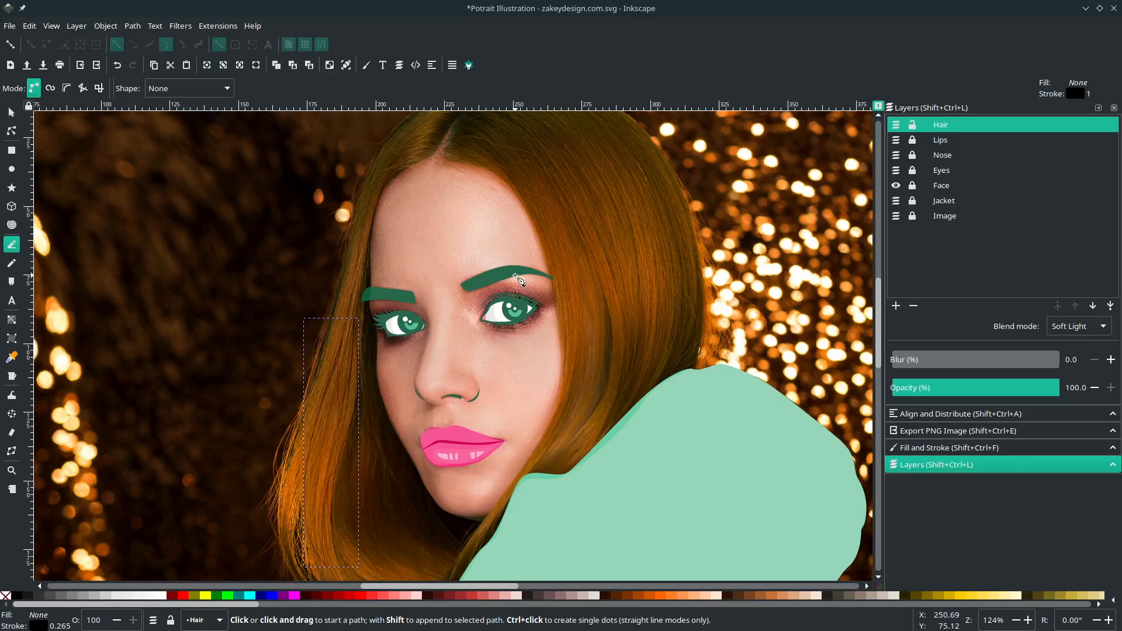
{"action": "scroll", "coordinate": [579, 283], "scroll_direction": "up", "scroll_amount": 4}
{"action": "scroll", "coordinate": [562, 291], "scroll_direction": "right", "scroll_amount": 4}
{"action": "scroll", "coordinate": [513, 338], "scroll_direction": "up", "scroll_amount": 1}
{"action": "scroll", "coordinate": [513, 338], "scroll_direction": "down", "scroll_amount": 4}
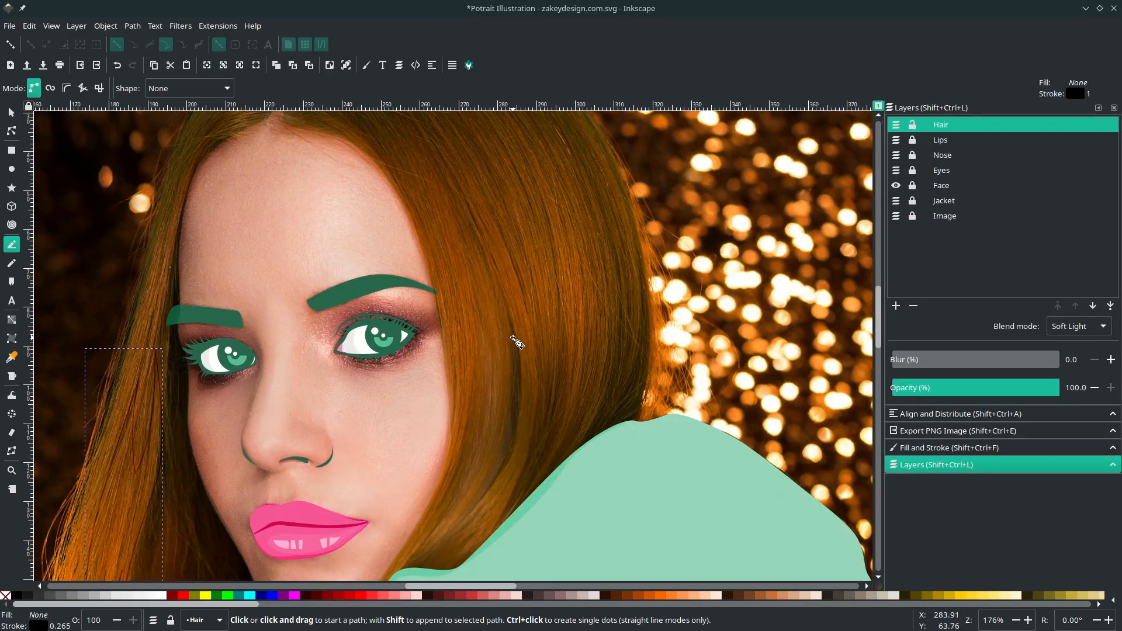
{"action": "scroll", "coordinate": [514, 337], "scroll_direction": "down", "scroll_amount": 1}
{"action": "scroll", "coordinate": [513, 338], "scroll_direction": "up", "scroll_amount": 1}
{"action": "scroll", "coordinate": [492, 262], "scroll_direction": "up", "scroll_amount": 2}
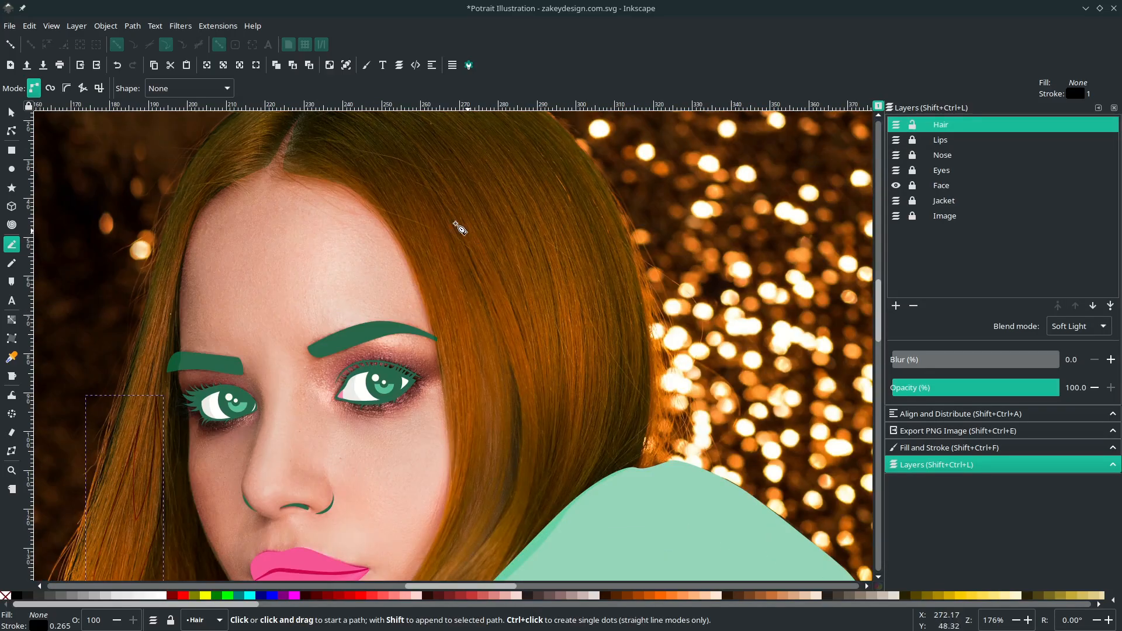
{"action": "mouse_move", "coordinate": [406, 209]}
{"action": "left_mouse_down"}
{"action": "mouse_move", "coordinate": [437, 232]}
{"action": "mouse_move", "coordinate": [522, 411]}
{"action": "left_mouse_up"}
{"action": "scroll", "coordinate": [522, 411], "scroll_direction": "down", "scroll_amount": 3}
{"action": "left_click_drag", "start_coordinate": [432, 511], "coordinate": [425, 516]}
{"action": "left_click_drag", "start_coordinate": [499, 336], "coordinate": [499, 245]}
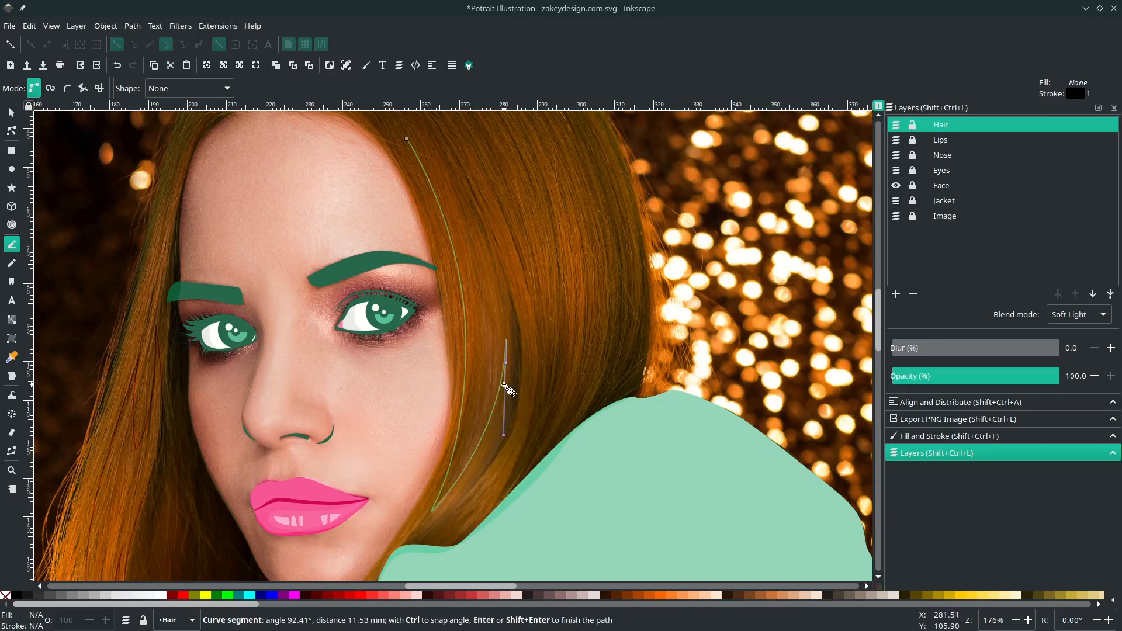
{"action": "left_click_drag", "start_coordinate": [489, 422], "coordinate": [496, 411]}
{"action": "left_click_drag", "start_coordinate": [511, 289], "coordinate": [497, 225]}
{"action": "scroll", "coordinate": [491, 225], "scroll_direction": "up", "scroll_amount": 4}
{"action": "left_click_drag", "start_coordinate": [407, 232], "coordinate": [376, 218]}
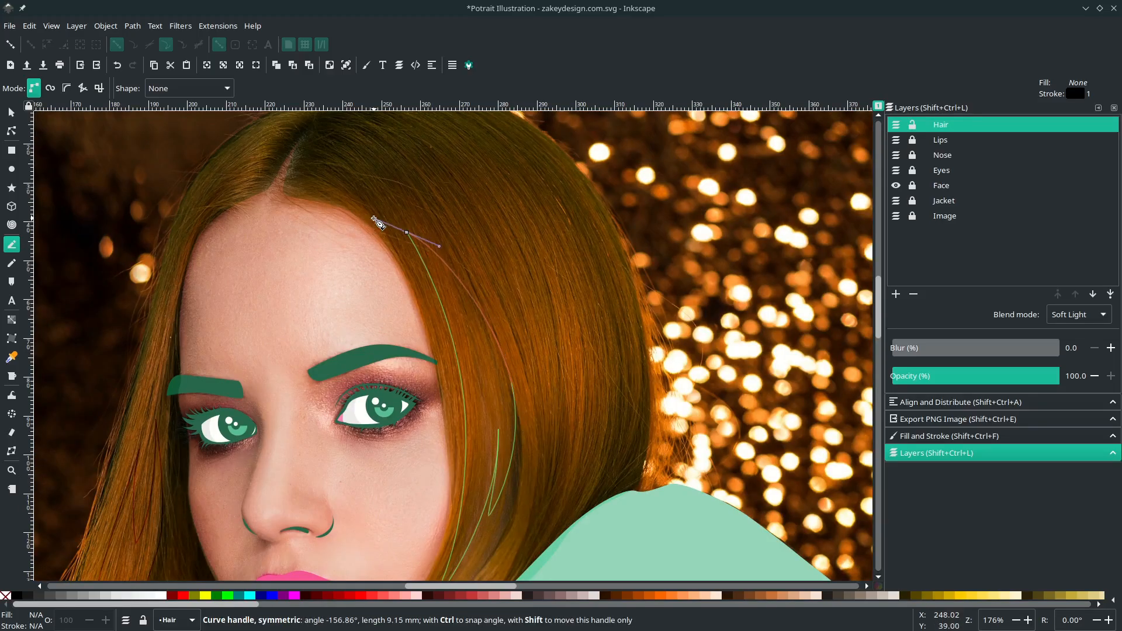
Step: Draw a second pointed strand outline farther out in the right hair and move its top node up toward the crown
{"action": "scroll", "coordinate": [389, 204], "scroll_direction": "right", "scroll_amount": 2}
{"action": "scroll", "coordinate": [397, 187], "scroll_direction": "down", "scroll_amount": 2}
{"action": "left_click", "coordinate": [412, 165]}
{"action": "scroll", "coordinate": [447, 246], "scroll_direction": "up", "scroll_amount": 2}
{"action": "left_click_drag", "start_coordinate": [482, 349], "coordinate": [504, 431]}
{"action": "left_click", "coordinate": [481, 496]}
{"action": "left_click_drag", "start_coordinate": [523, 355], "coordinate": [466, 198]}
{"action": "key", "text": "BackSpace"}
{"action": "key", "text": "BackSpace"}
{"action": "scroll", "coordinate": [508, 404], "scroll_direction": "up", "scroll_amount": 1}
{"action": "key", "text": "BackSpace"}
{"action": "left_click", "coordinate": [496, 274]}
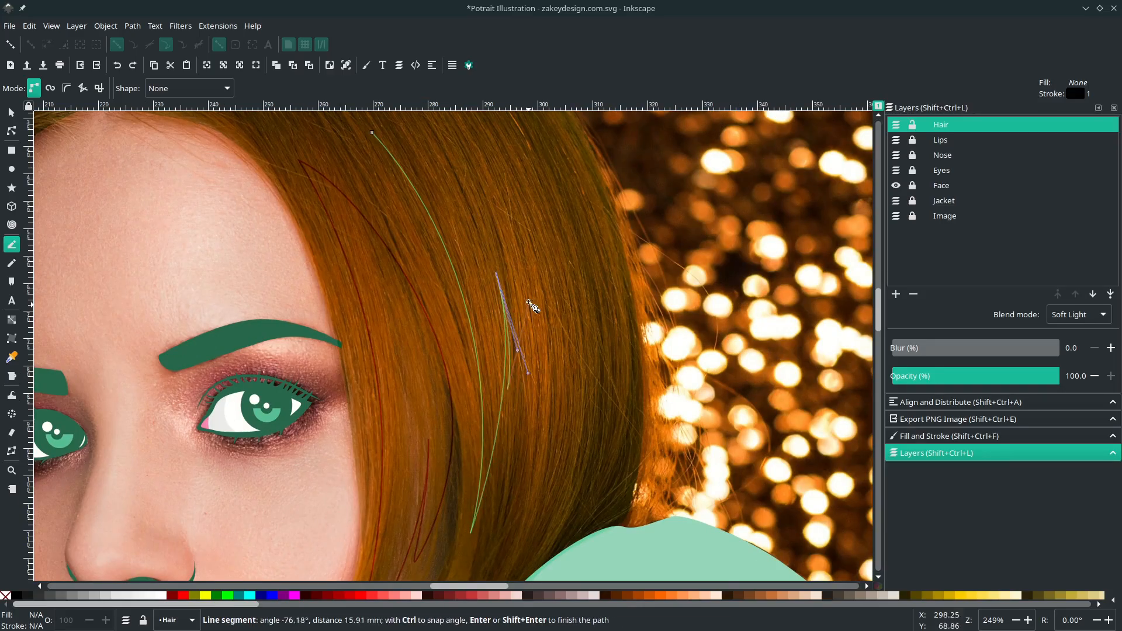
{"action": "scroll", "coordinate": [511, 293], "scroll_direction": "up", "scroll_amount": 4}
{"action": "left_click_drag", "start_coordinate": [373, 225], "coordinate": [186, 208]}
{"action": "key", "text": "n"}
{"action": "left_click_drag", "start_coordinate": [374, 267], "coordinate": [346, 238]}
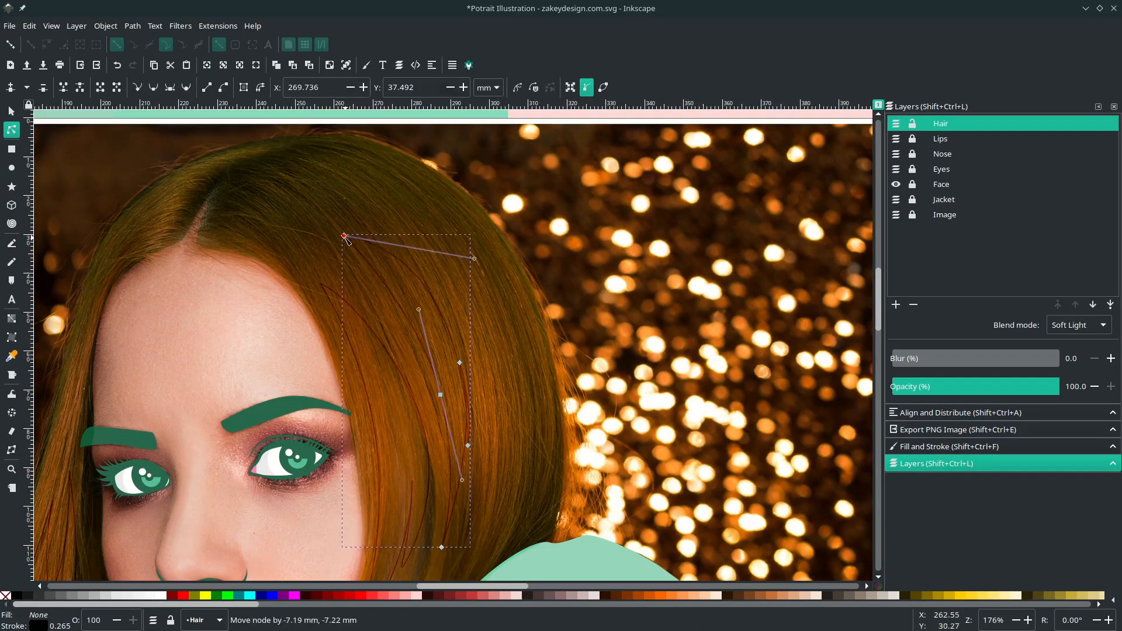
Step: Draw a third long strand outline near the outer edge of the right hair
{"action": "key", "text": "b"}
{"action": "left_click", "coordinate": [517, 445]}
{"action": "left_click_drag", "start_coordinate": [528, 292], "coordinate": [511, 228]}
{"action": "left_click", "coordinate": [439, 193]}
{"action": "left_click", "coordinate": [517, 444]}
{"action": "scroll", "coordinate": [416, 250], "scroll_direction": "up", "scroll_amount": 1}
{"action": "key", "text": "ctrl+z"}
Step: Draw a small closed leaf-shaped strand outline with an inner notch on the crown just right of the parting
{"action": "left_click_drag", "start_coordinate": [349, 339], "coordinate": [375, 237]}
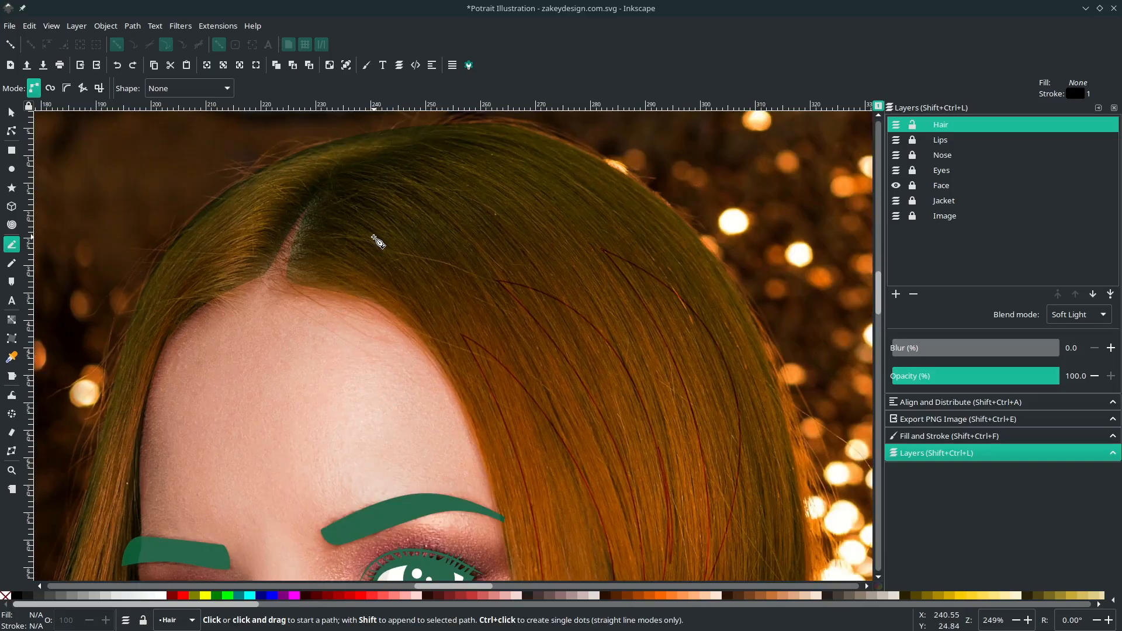
{"action": "scroll", "coordinate": [374, 236], "scroll_direction": "up", "scroll_amount": 1}
{"action": "left_click", "coordinate": [374, 218]}
{"action": "left_click_drag", "start_coordinate": [424, 295], "coordinate": [485, 297]}
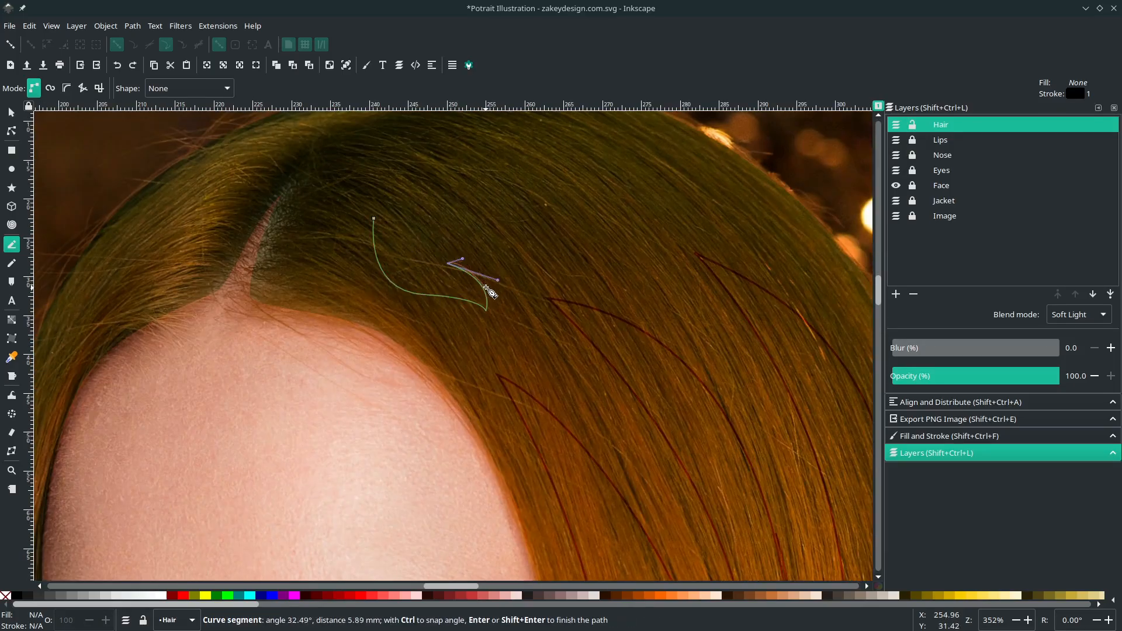
{"action": "left_click", "coordinate": [374, 218]}
{"action": "scroll", "coordinate": [481, 221], "scroll_direction": "up", "scroll_amount": 2}
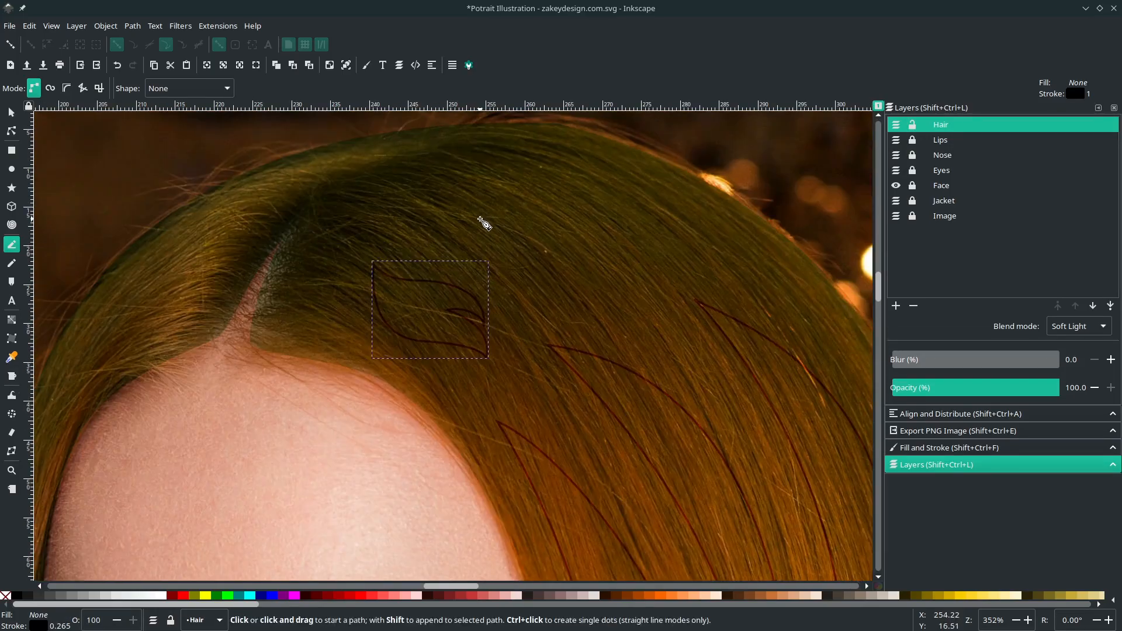
Step: Draw two more small pointed strand outlines higher on the crown, right of the leaf-shaped one
{"action": "key", "text": "Escape"}
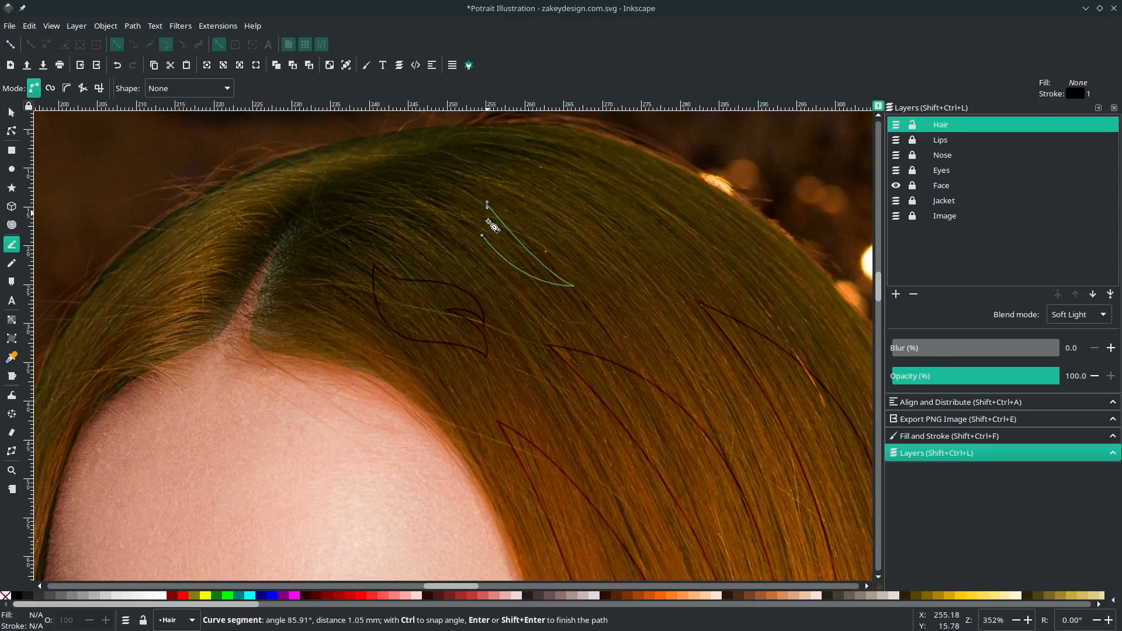
{"action": "left_click_drag", "start_coordinate": [516, 255], "coordinate": [517, 256]}
{"action": "left_click", "coordinate": [566, 179]}
{"action": "left_click_drag", "start_coordinate": [704, 194], "coordinate": [816, 333]}
{"action": "key", "text": "BackSpace"}
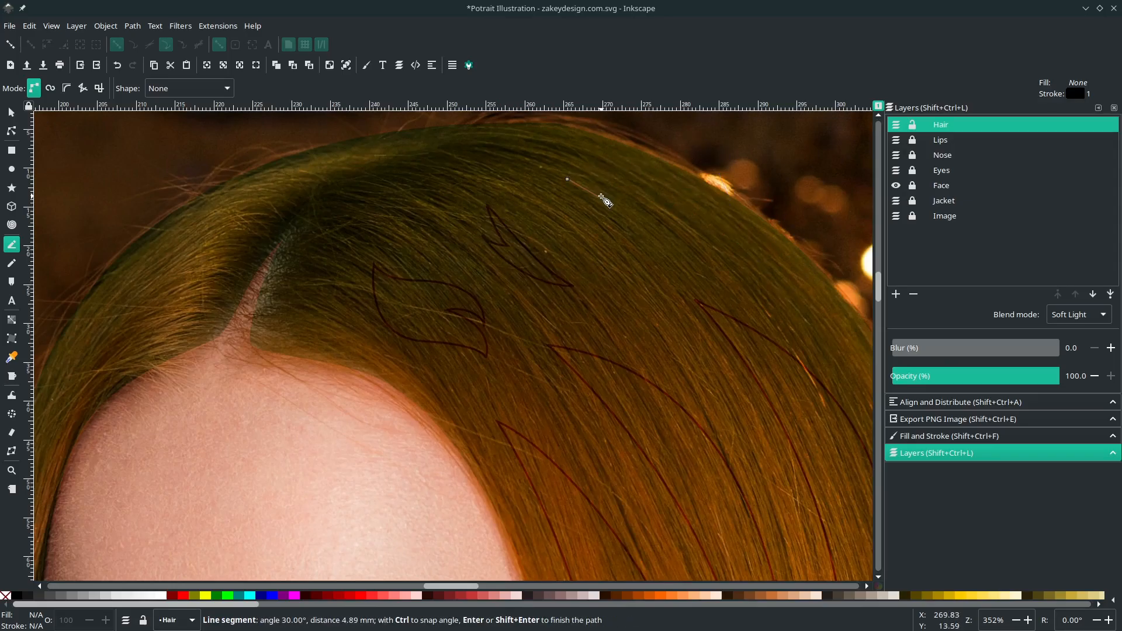
{"action": "left_click", "coordinate": [567, 180]}
Step: Draw small pointed strand outlines on the crown to the left of the hair parting
{"action": "scroll", "coordinate": [502, 190], "scroll_direction": "left", "scroll_amount": 6}
{"action": "left_click", "coordinate": [377, 218]}
{"action": "left_click_drag", "start_coordinate": [307, 260], "coordinate": [356, 255]}
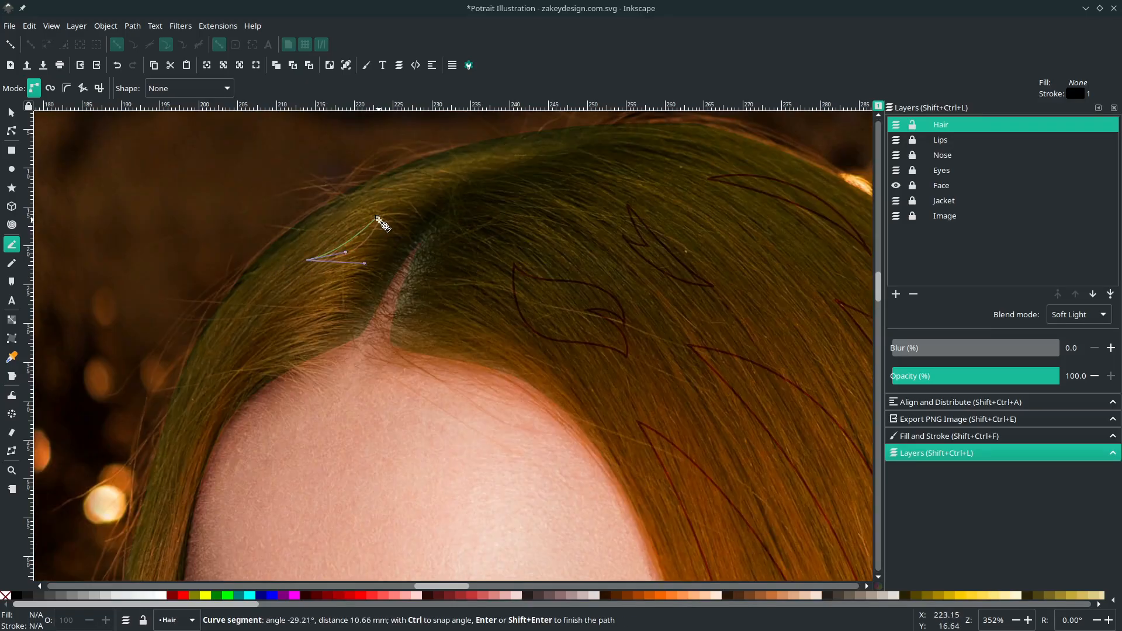
{"action": "left_click", "coordinate": [377, 218]}
{"action": "scroll", "coordinate": [435, 251], "scroll_direction": "left", "scroll_amount": 6}
{"action": "left_click", "coordinate": [476, 275]}
{"action": "left_click_drag", "start_coordinate": [427, 300], "coordinate": [398, 298]}
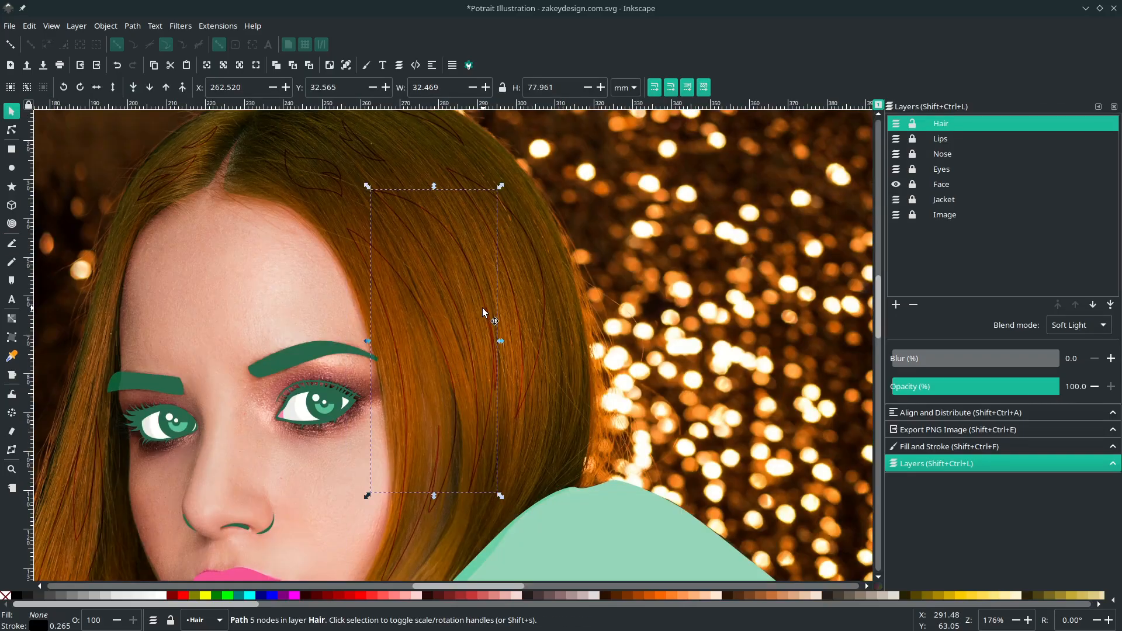
Step: Delete the two long outer strand outlines from the right hair
{"action": "key", "text": "s"}
{"action": "left_click", "coordinate": [496, 249]}
{"action": "key", "text": "Delete"}
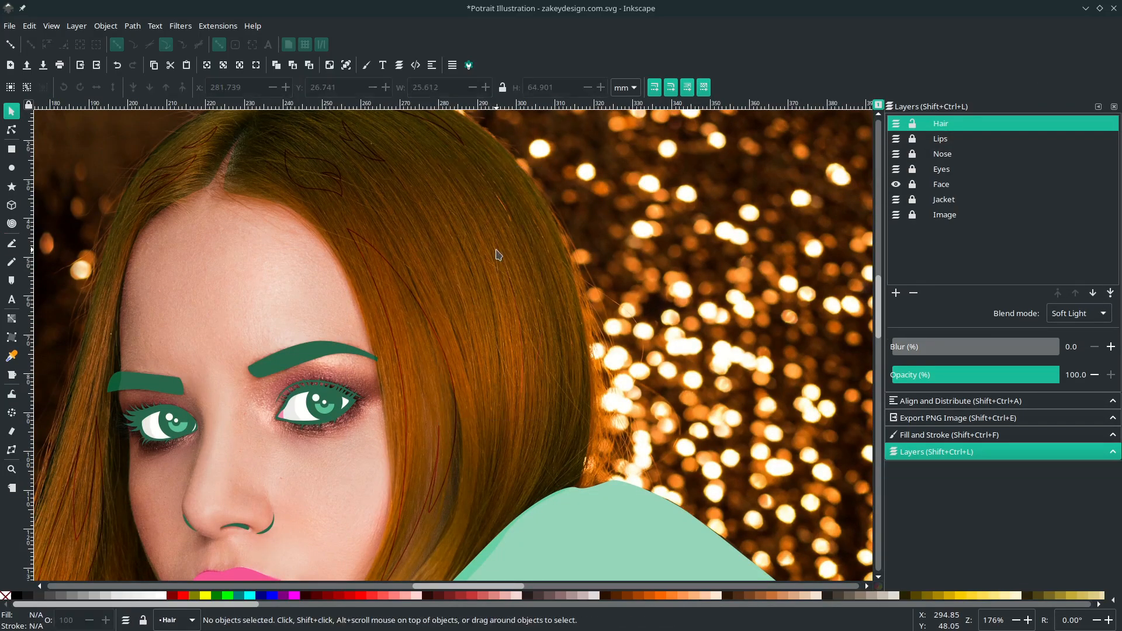
Step: Redraw the pointed strand outlines across the outer right hair, from below the crown toward the shoulder
{"action": "key", "text": "b"}
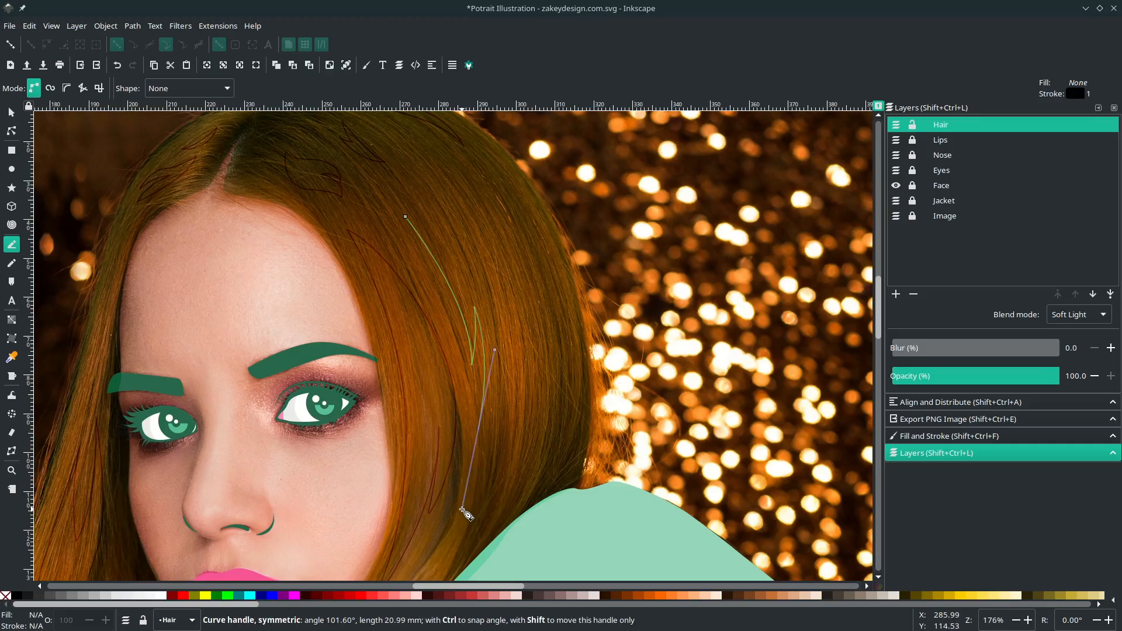
{"action": "left_click", "coordinate": [507, 289]}
{"action": "scroll", "coordinate": [506, 289], "scroll_direction": "up", "scroll_amount": 4}
{"action": "left_click_drag", "start_coordinate": [461, 289], "coordinate": [443, 281]}
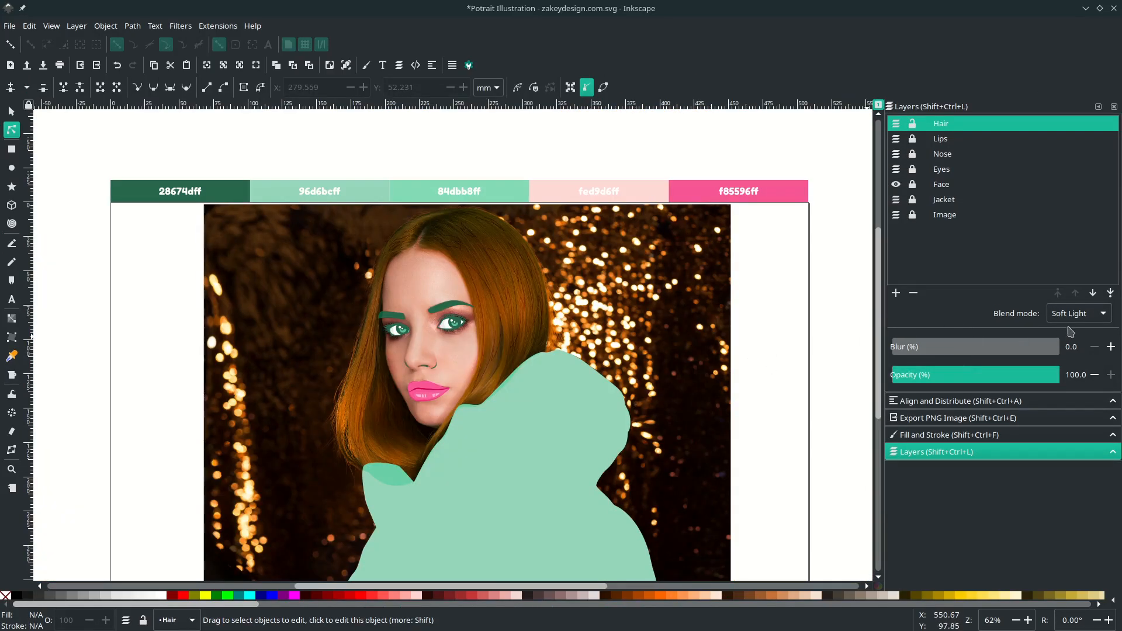
Step: Return the Hair layer's blend mode to Normal and fill all strand outlines with a lighter version of the hair's 28674dff green
{"action": "left_click", "coordinate": [1075, 313]}
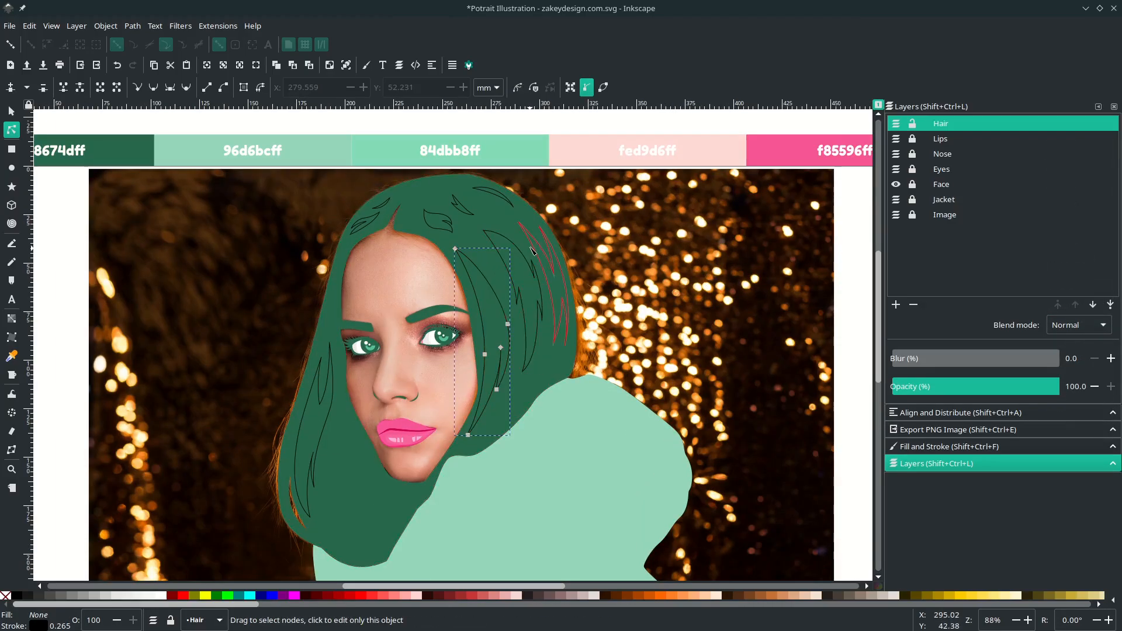
{"action": "left_click", "coordinate": [525, 256], "text": "shift"}
{"action": "left_click", "coordinate": [529, 244], "text": "shift"}
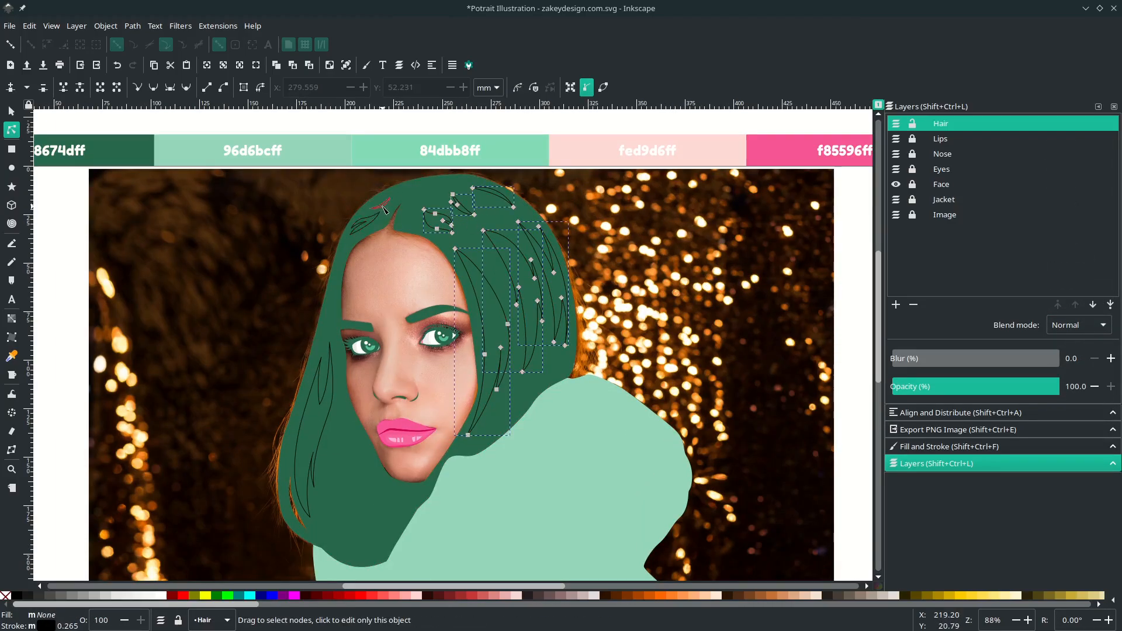
{"action": "left_click", "coordinate": [335, 377], "text": "shift"}
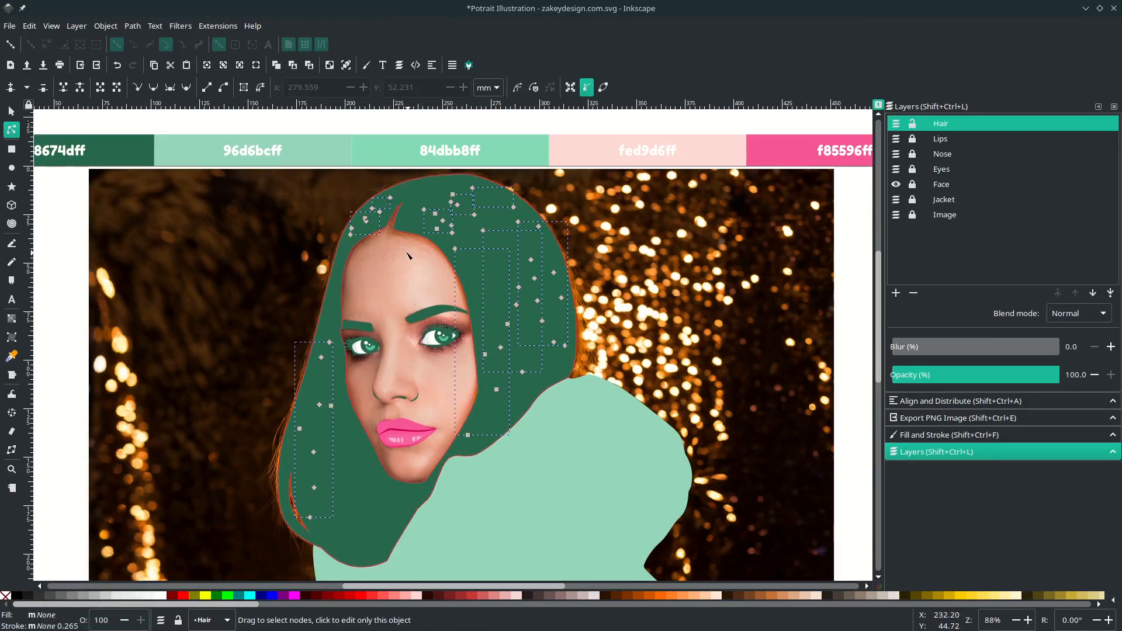
{"action": "left_click", "coordinate": [11, 354]}
{"action": "left_click", "coordinate": [423, 226]}
{"action": "left_click", "coordinate": [367, 66]}
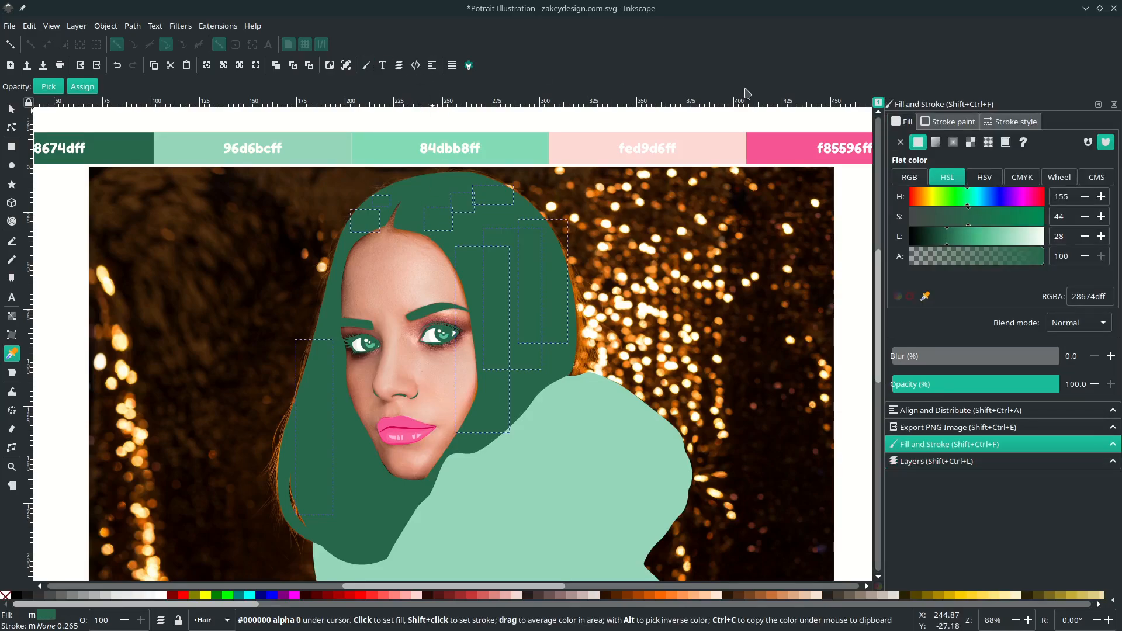
{"action": "left_click_drag", "start_coordinate": [951, 244], "coordinate": [959, 244]}
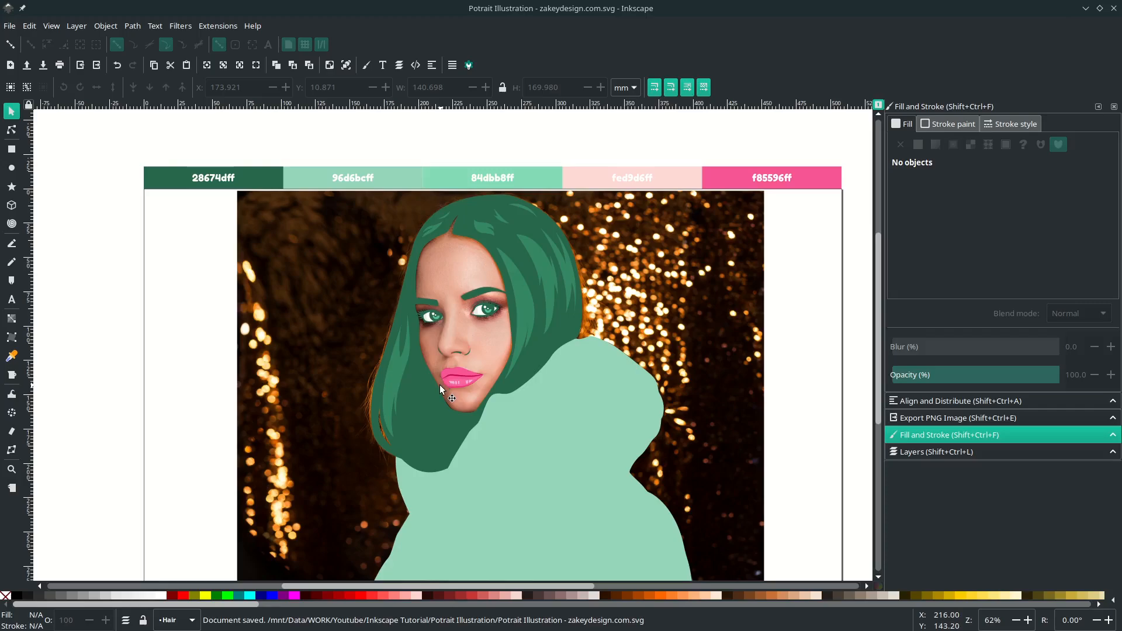
Step: Select the base hair shape and set the Hair layer's blend mode to Soft Light
{"action": "left_click", "coordinate": [439, 385]}
{"action": "scroll", "coordinate": [418, 397], "scroll_direction": "up", "scroll_amount": 2}
{"action": "left_click", "coordinate": [936, 452]}
{"action": "left_click", "coordinate": [1078, 325]}
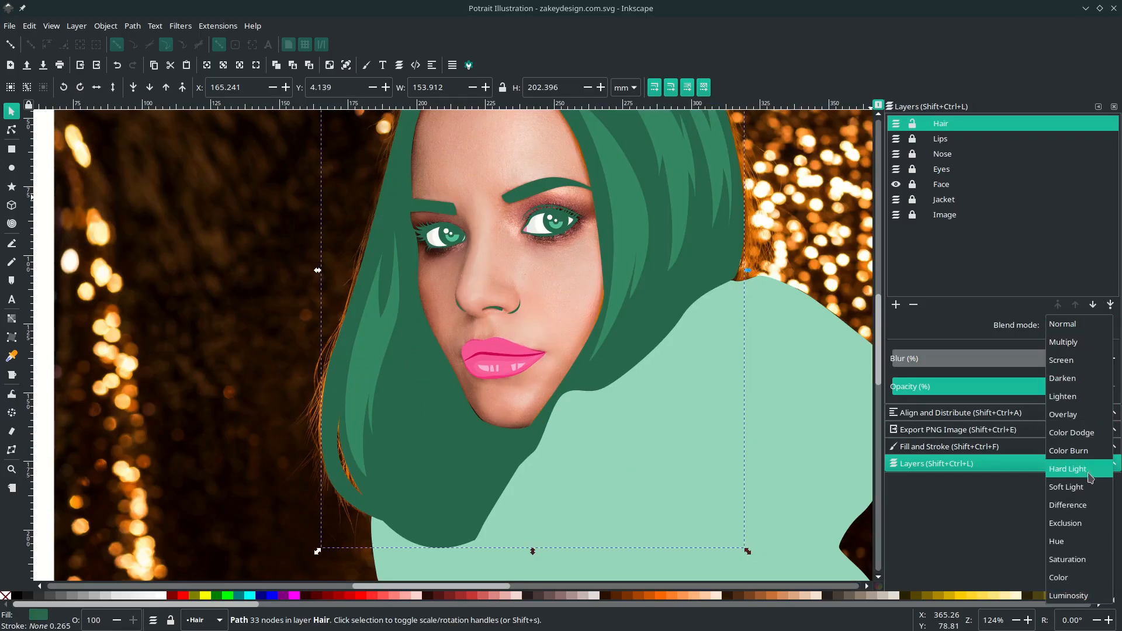
{"action": "left_click", "coordinate": [1070, 486]}
Step: Start a shading outline in the inner left hair, curving down from the eyebrow and forming pointed tips below the jaw
{"action": "scroll", "coordinate": [426, 385], "scroll_direction": "up", "scroll_amount": 1}
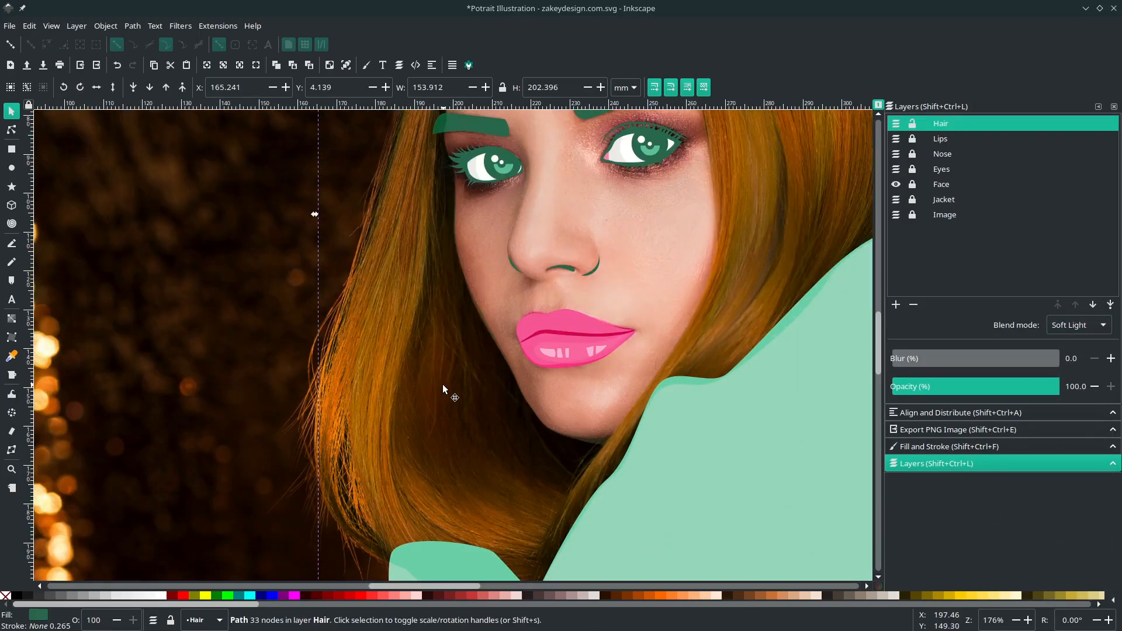
{"action": "key", "text": "b"}
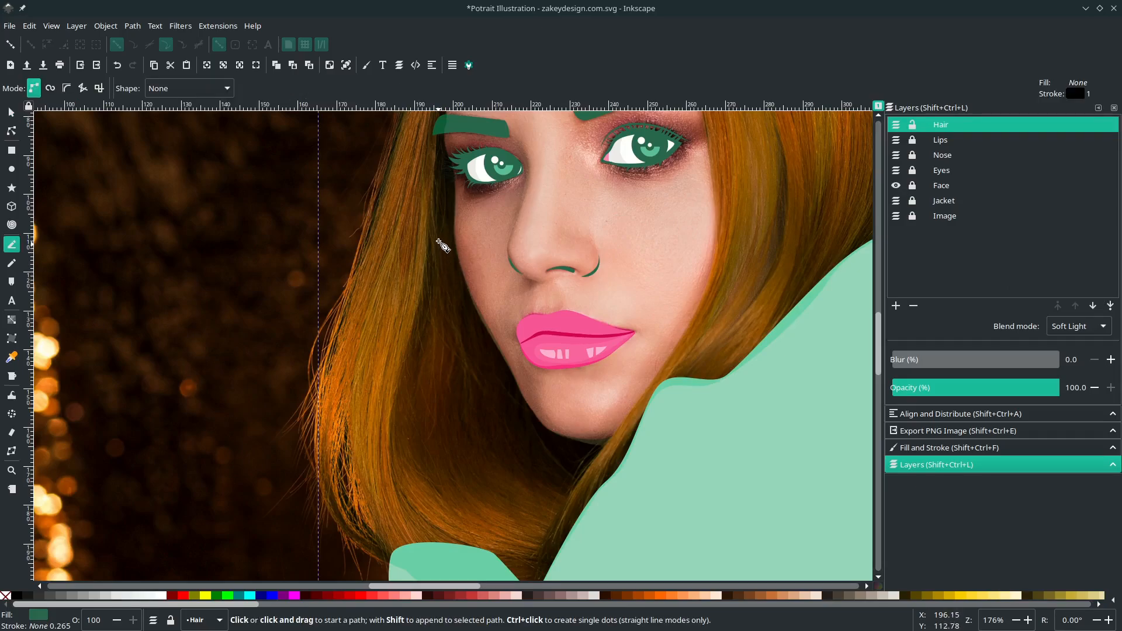
{"action": "left_click", "coordinate": [441, 138]}
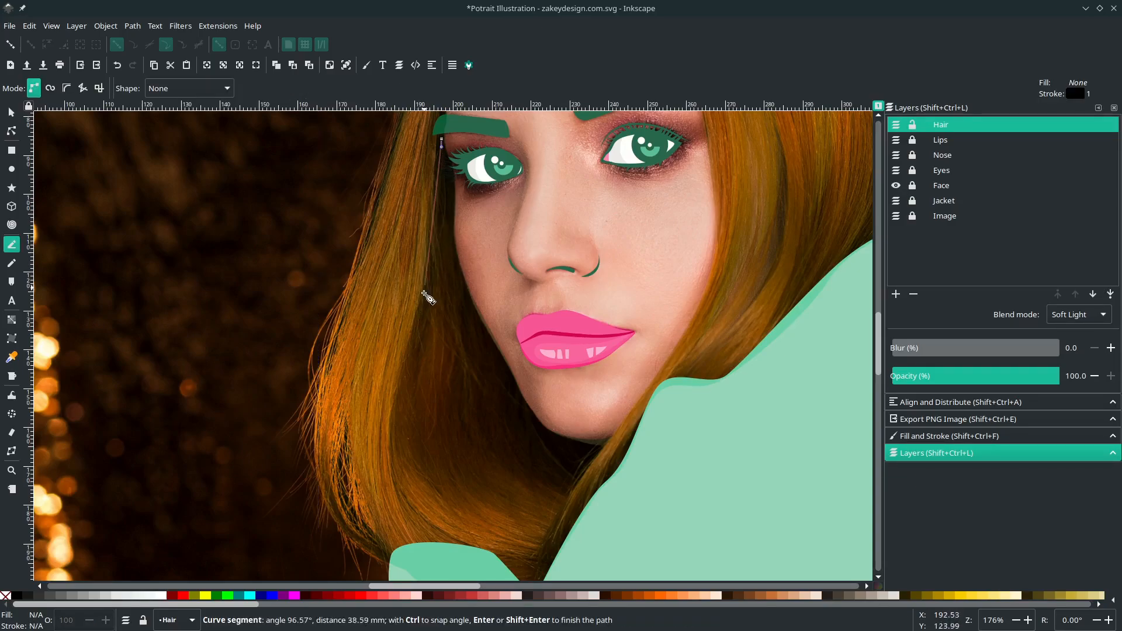
{"action": "left_click_drag", "start_coordinate": [478, 502], "coordinate": [567, 537]}
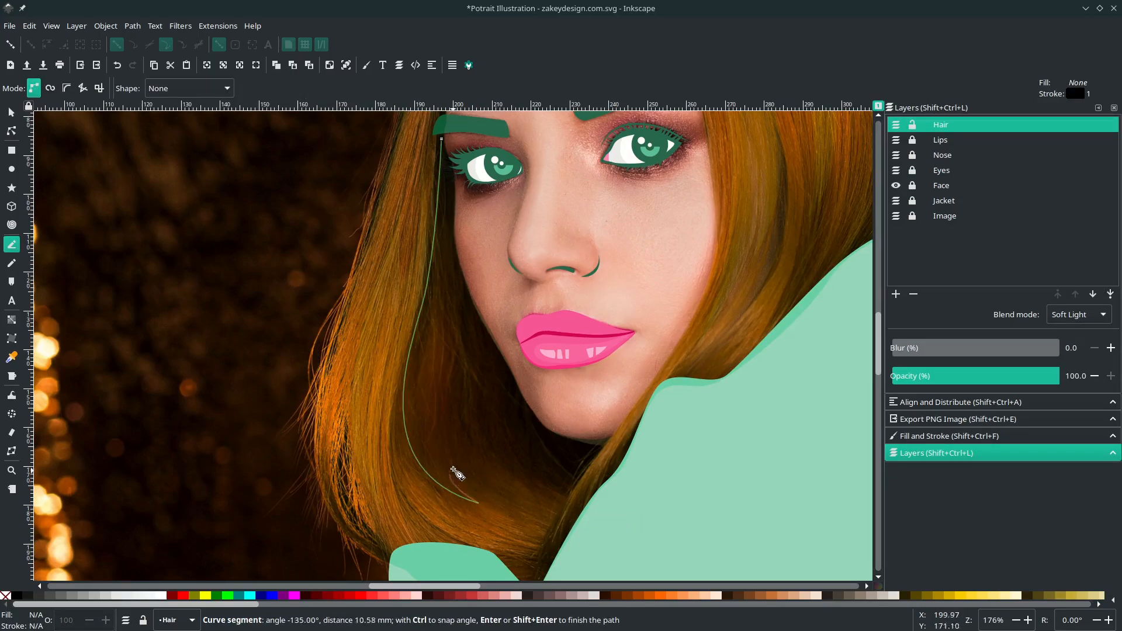
{"action": "left_click", "coordinate": [431, 418]}
{"action": "left_click_drag", "start_coordinate": [521, 508], "coordinate": [580, 523]}
{"action": "key", "text": "BackSpace"}
{"action": "key", "text": "BackSpace"}
{"action": "left_click", "coordinate": [440, 444]}
{"action": "key", "text": "BackSpace"}
{"action": "key", "text": "shift+l"}
{"action": "key", "text": "shift+u"}
{"action": "left_click_drag", "start_coordinate": [474, 378], "coordinate": [474, 301]}
{"action": "key", "text": "shift+u"}
{"action": "left_click_drag", "start_coordinate": [529, 481], "coordinate": [558, 491]}
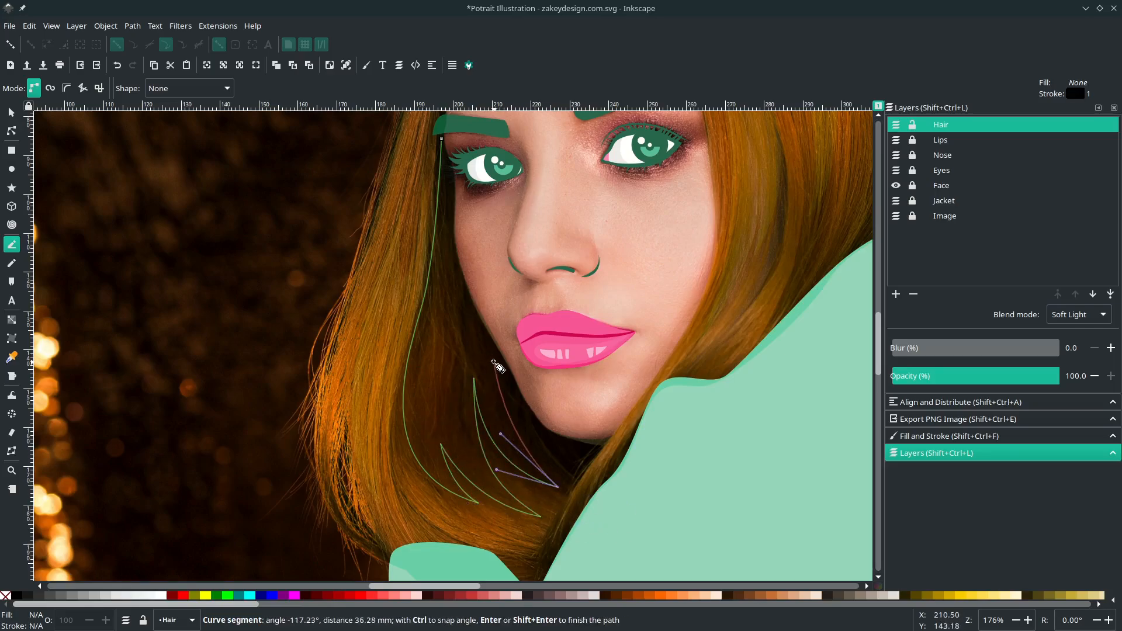
Step: Continue the shading outline up along the left jaw and cheek edge and close it at its start beside the eyebrow
{"action": "key", "text": "shift+l"}
{"action": "scroll", "coordinate": [500, 348], "scroll_direction": "up", "scroll_amount": 4}
{"action": "key", "text": "shift+u"}
{"action": "scroll", "coordinate": [497, 353], "scroll_direction": "up", "scroll_amount": 9}
{"action": "left_click_drag", "start_coordinate": [363, 295], "coordinate": [335, 201]}
{"action": "scroll", "coordinate": [304, 201], "scroll_direction": "up", "scroll_amount": 13}
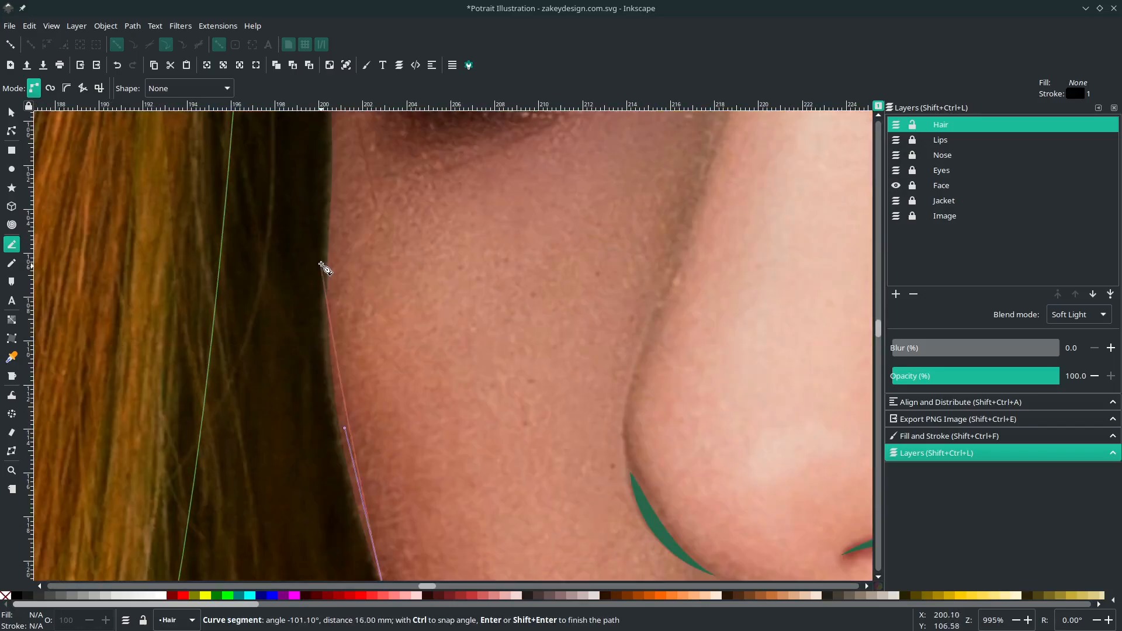
{"action": "left_click_drag", "start_coordinate": [323, 257], "coordinate": [325, 141]}
{"action": "scroll", "coordinate": [322, 233], "scroll_direction": "up", "scroll_amount": 18}
{"action": "left_click_drag", "start_coordinate": [252, 228], "coordinate": [249, 214]}
{"action": "left_click", "coordinate": [252, 233]}
{"action": "scroll", "coordinate": [272, 319], "scroll_direction": "down", "scroll_amount": 6}
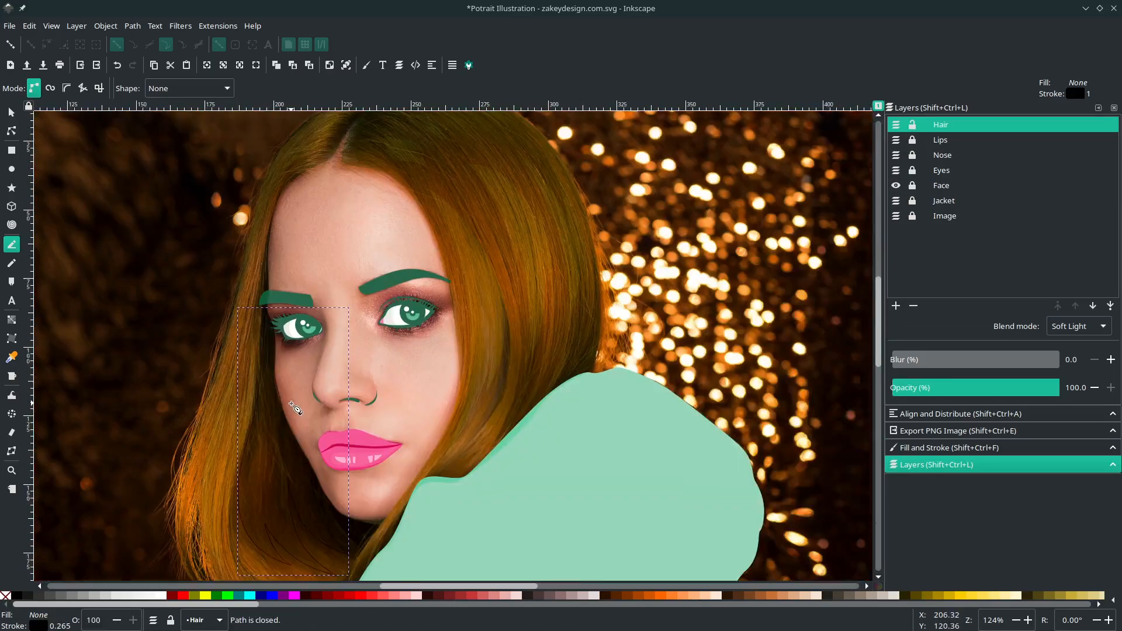
Step: Return the Hair layer's blend mode to Normal
{"action": "scroll", "coordinate": [294, 412], "scroll_direction": "down", "scroll_amount": 3}
{"action": "scroll", "coordinate": [319, 391], "scroll_direction": "left", "scroll_amount": 1}
{"action": "scroll", "coordinate": [404, 515], "scroll_direction": "down", "scroll_amount": 2}
{"action": "key", "text": "s"}
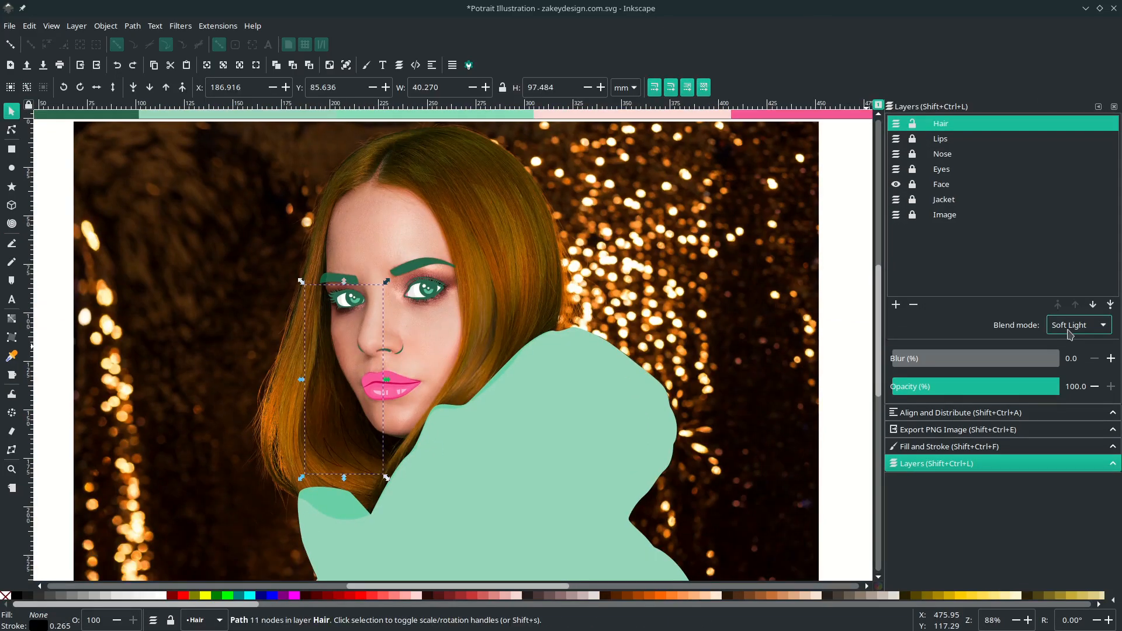
{"action": "left_click", "coordinate": [1068, 331]}
{"action": "left_click", "coordinate": [1077, 155]}
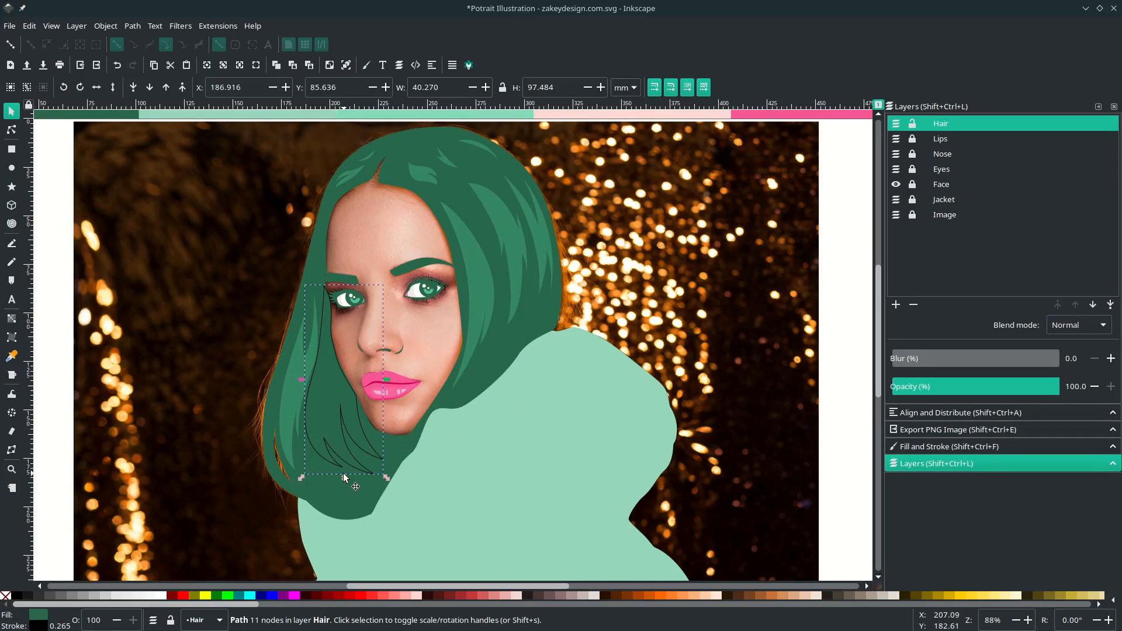
Step: Fill the inner hair shading shape with 225440ff, a darker version of the hair green, and remove its stroke
{"action": "key", "text": "d"}
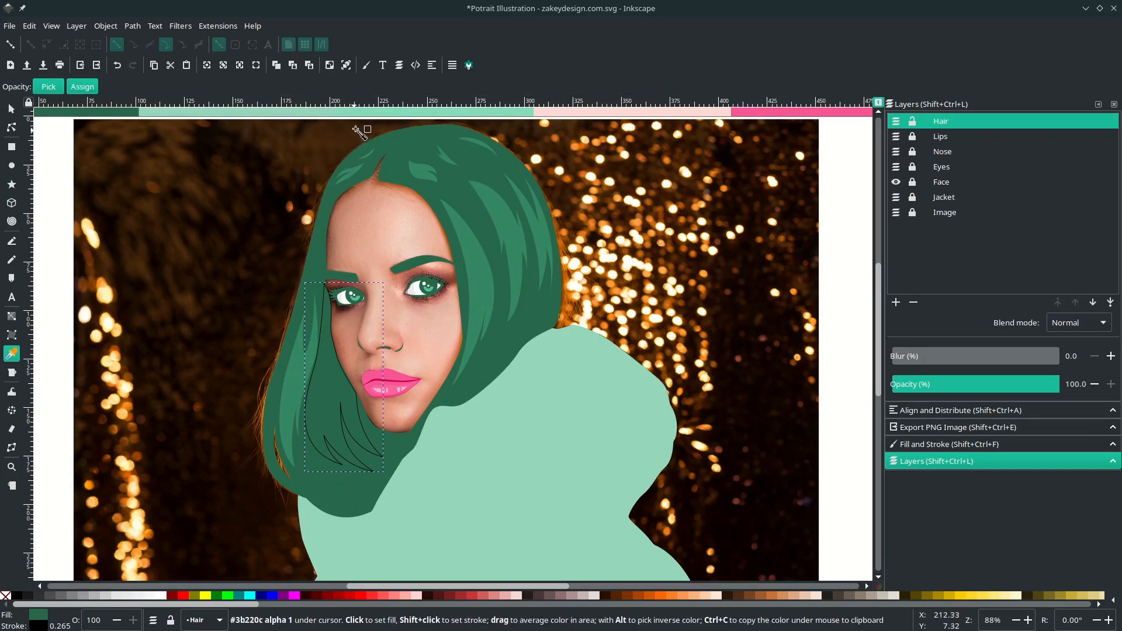
{"action": "left_click", "coordinate": [367, 67]}
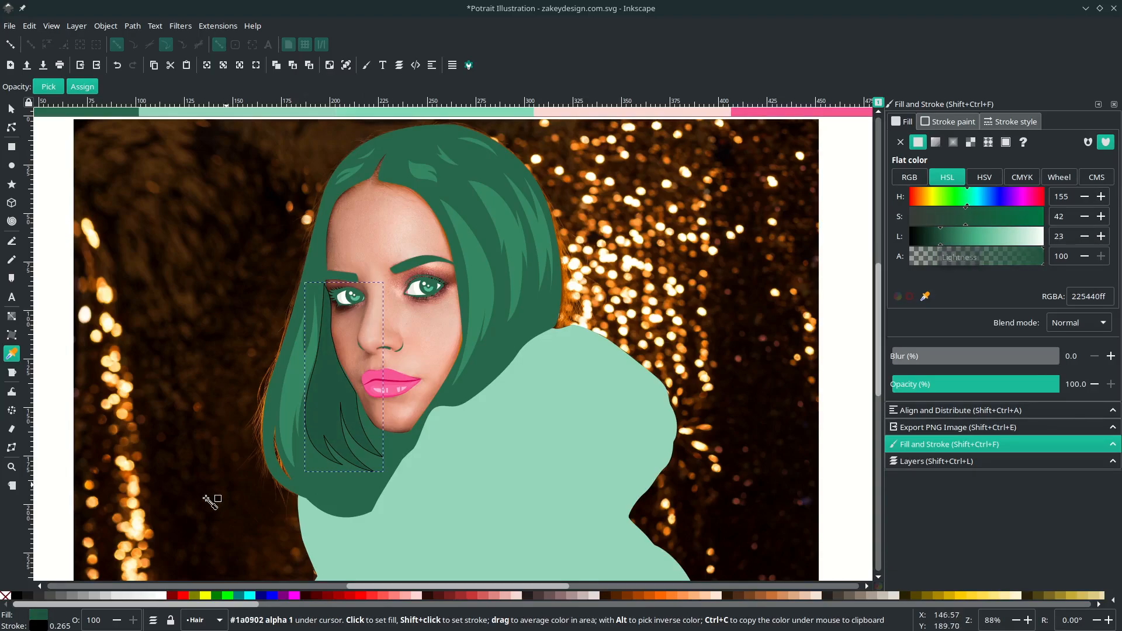
{"action": "right_click", "coordinate": [44, 626]}
{"action": "left_click", "coordinate": [64, 622]}
{"action": "key", "text": "s"}
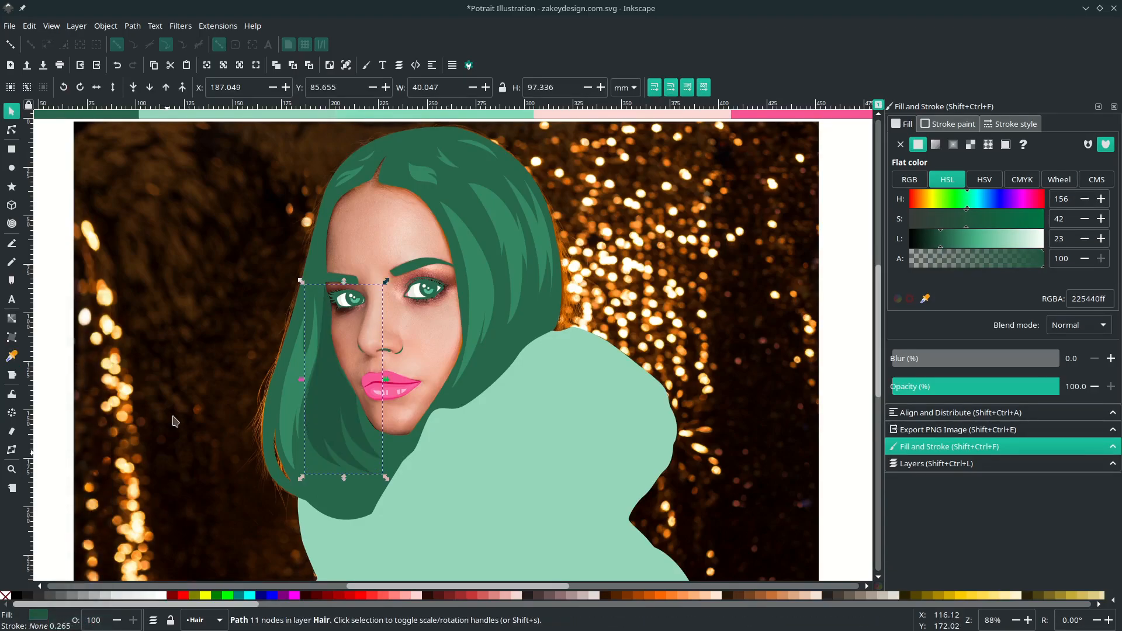
Step: Nudge the edge node of the light hair strand away from the dark inner shading and save the document
{"action": "left_click", "coordinate": [175, 420]}
{"action": "scroll", "coordinate": [363, 356], "scroll_direction": "up", "scroll_amount": 4}
{"action": "key", "text": "n"}
{"action": "left_click", "coordinate": [245, 374]}
{"action": "left_click_drag", "start_coordinate": [275, 333], "coordinate": [266, 332]}
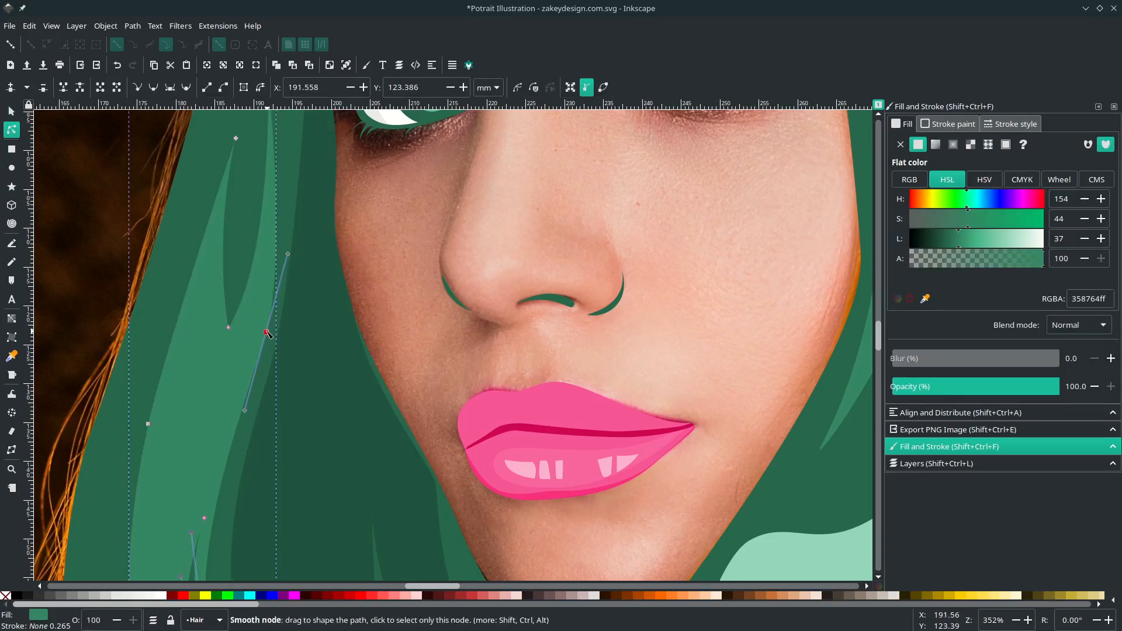
{"action": "key", "text": "ctrl+s"}
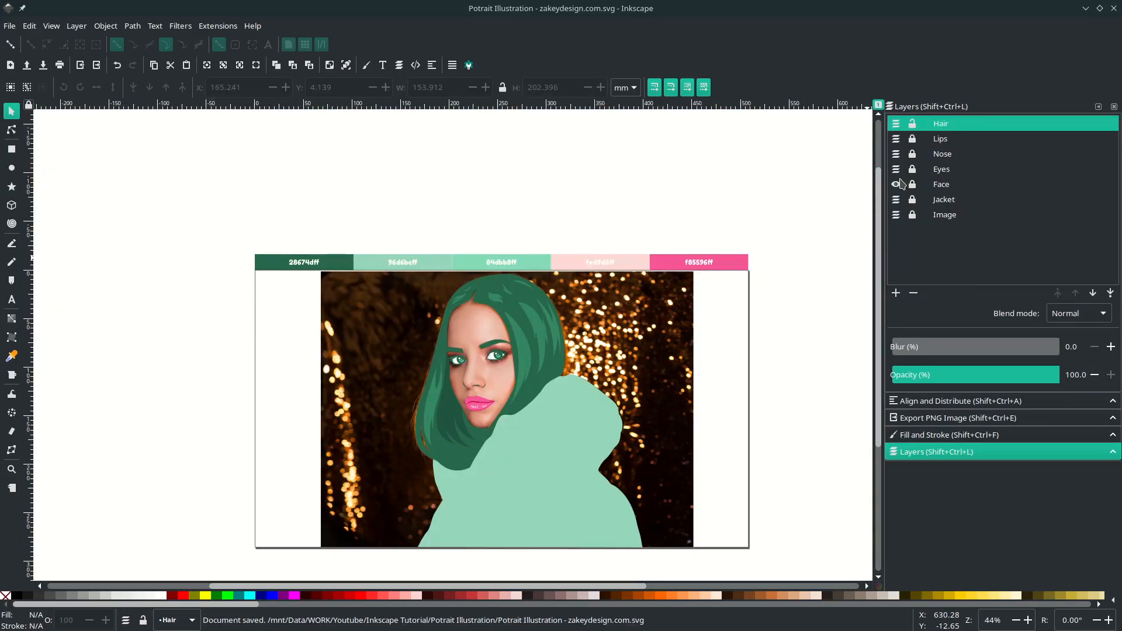
Step: Show the Face layer, hide the Image layer and save the document
{"action": "left_click", "coordinate": [895, 184]}
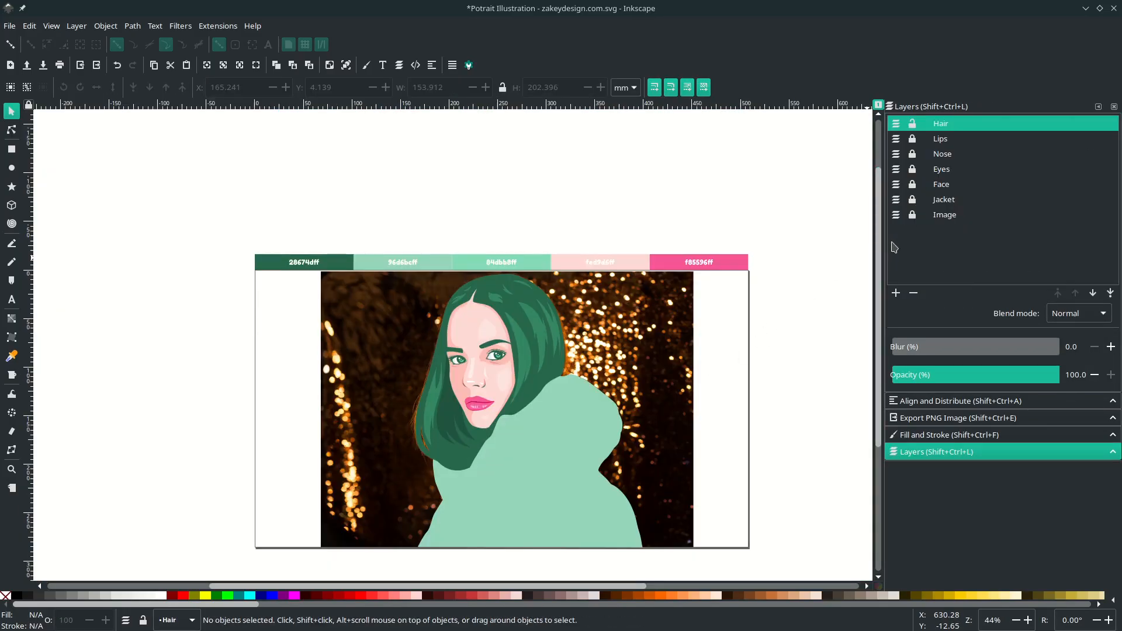
{"action": "left_click", "coordinate": [896, 214]}
{"action": "key", "text": "ctrl+s"}
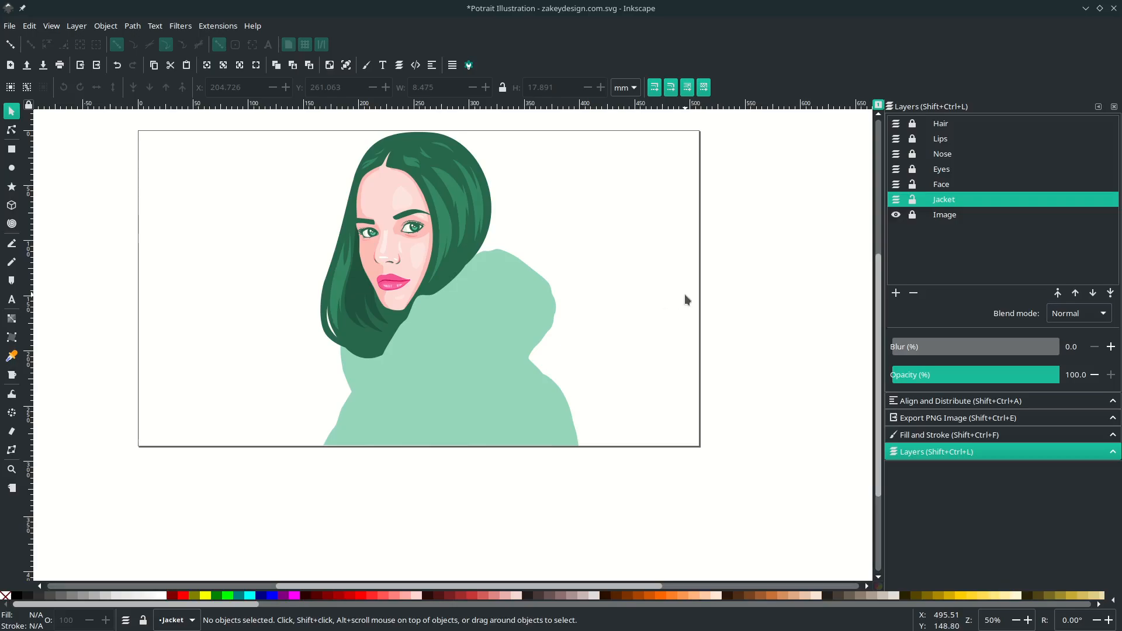
Step: Set the Jacket layer's blend mode to Soft Light and show the Image layer again
{"action": "left_click", "coordinate": [1078, 313]}
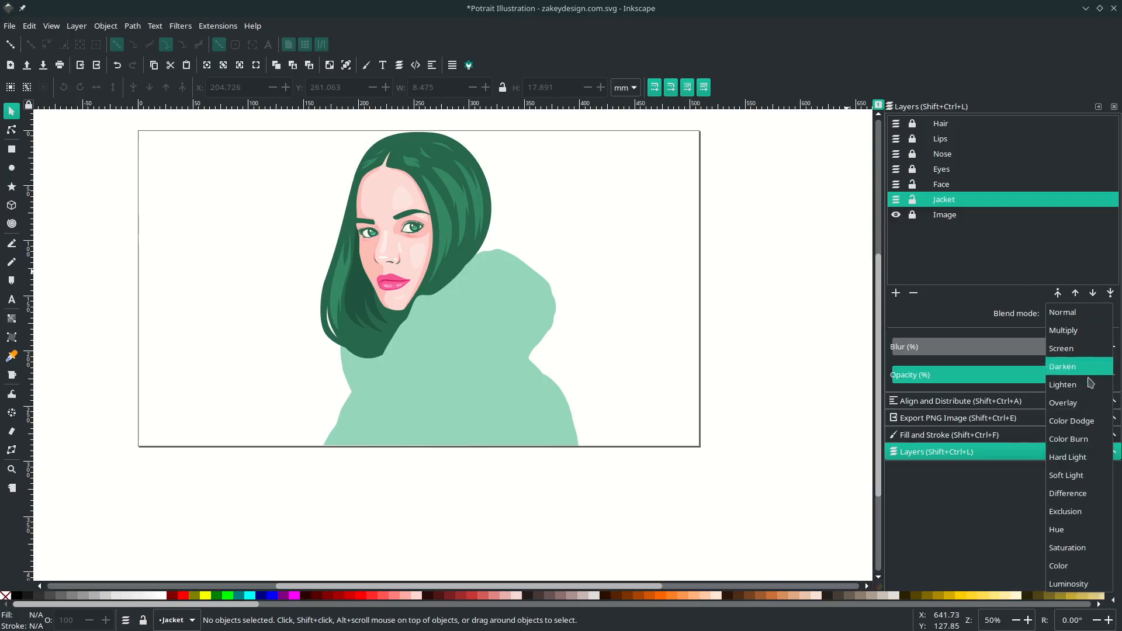
{"action": "left_click", "coordinate": [1079, 474]}
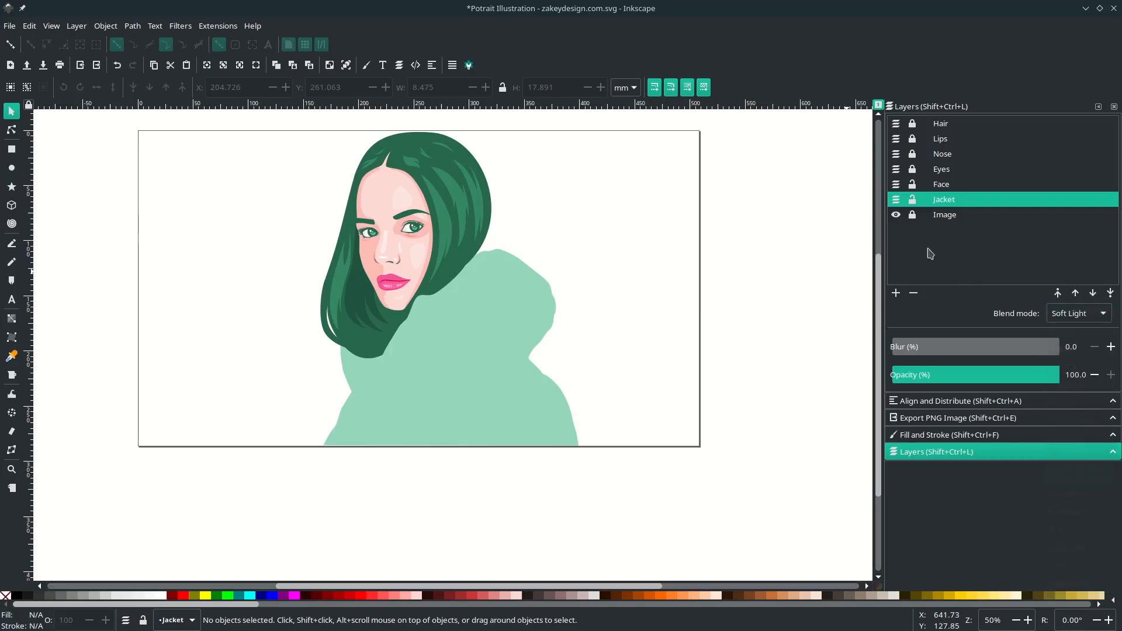
{"action": "left_click", "coordinate": [896, 215]}
{"action": "key", "text": "1"}
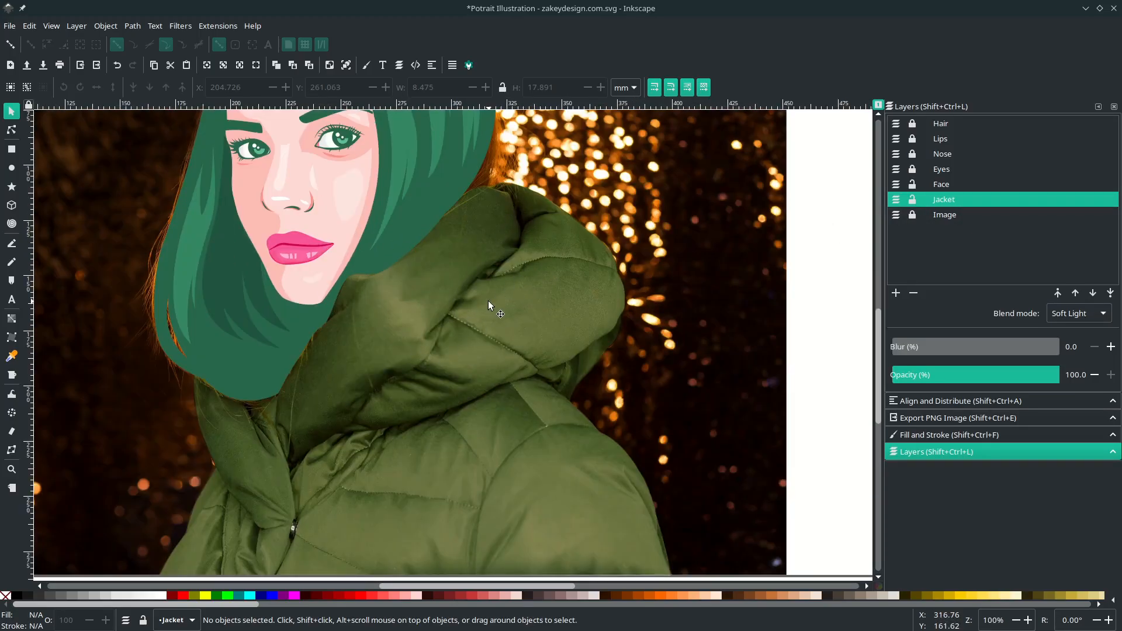
Step: Start a jacket seam outline at the top of the hood, curving down its inner fold to the collar's V-shaped point
{"action": "key", "text": "b"}
{"action": "scroll", "coordinate": [509, 202], "scroll_direction": "up", "scroll_amount": 2}
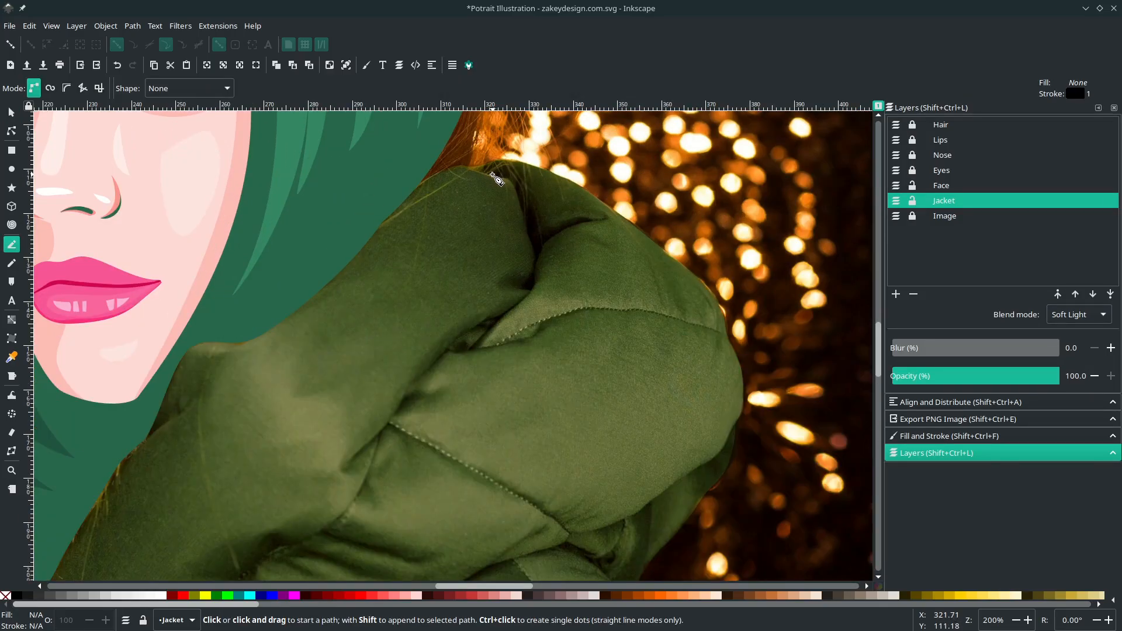
{"action": "scroll", "coordinate": [488, 173], "scroll_direction": "up", "scroll_amount": 1}
{"action": "left_click", "coordinate": [472, 171]}
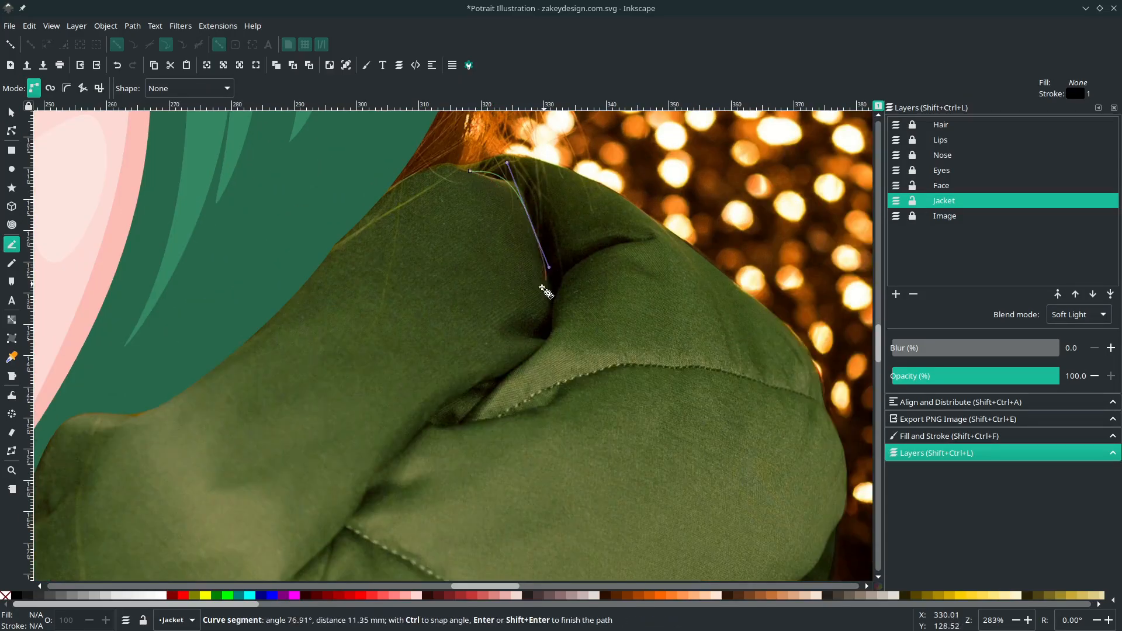
{"action": "scroll", "coordinate": [546, 292], "scroll_direction": "down", "scroll_amount": 2}
{"action": "left_click_drag", "start_coordinate": [447, 366], "coordinate": [393, 405]}
{"action": "scroll", "coordinate": [390, 404], "scroll_direction": "down", "scroll_amount": 7}
{"action": "left_click_drag", "start_coordinate": [257, 434], "coordinate": [243, 457]}
{"action": "scroll", "coordinate": [246, 456], "scroll_direction": "down", "scroll_amount": 11}
{"action": "scroll", "coordinate": [328, 380], "scroll_direction": "left", "scroll_amount": 12}
{"action": "left_click_drag", "start_coordinate": [378, 315], "coordinate": [349, 356]}
{"action": "mouse_move", "coordinate": [294, 286]}
{"action": "left_mouse_down"}
{"action": "mouse_move", "coordinate": [252, 317]}
{"action": "mouse_move", "coordinate": [306, 293]}
{"action": "left_mouse_up"}
{"action": "left_click", "coordinate": [177, 401]}
Step: Continue the seam outline along the hood's lower fold to the jacket's outer edge and back toward the collar
{"action": "left_click_drag", "start_coordinate": [462, 269], "coordinate": [531, 253]}
{"action": "scroll", "coordinate": [526, 257], "scroll_direction": "right", "scroll_amount": 12}
{"action": "scroll", "coordinate": [497, 280], "scroll_direction": "up", "scroll_amount": 5}
{"action": "left_click_drag", "start_coordinate": [435, 304], "coordinate": [481, 276]}
{"action": "left_click_drag", "start_coordinate": [597, 244], "coordinate": [621, 245]}
{"action": "left_click_drag", "start_coordinate": [659, 280], "coordinate": [666, 281]}
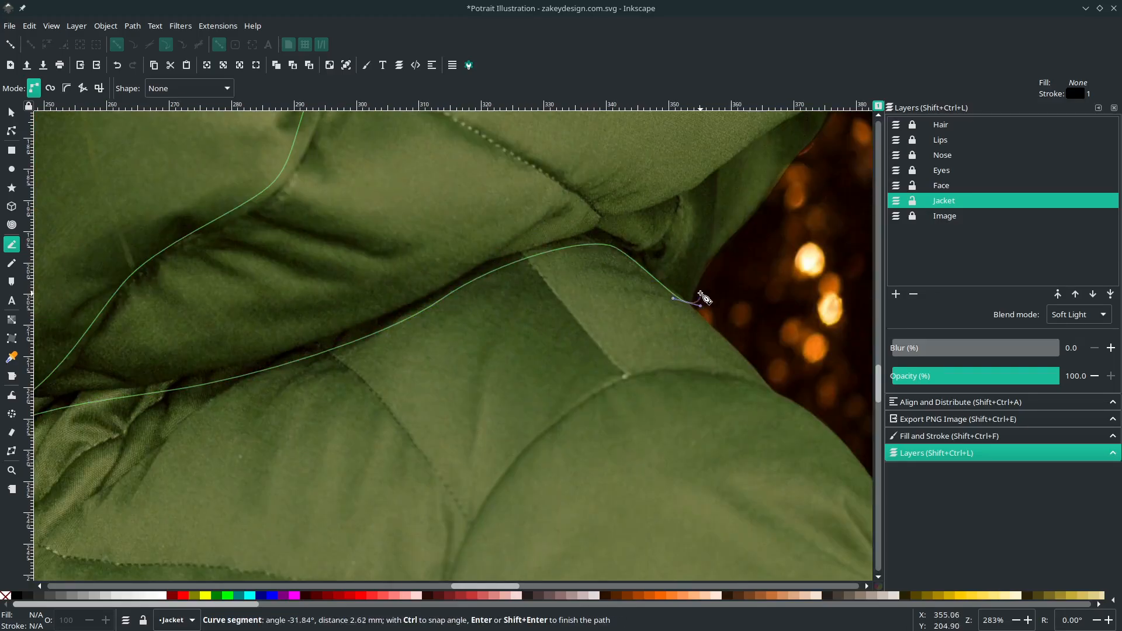
{"action": "left_click_drag", "start_coordinate": [485, 262], "coordinate": [483, 262]}
{"action": "left_click_drag", "start_coordinate": [379, 319], "coordinate": [346, 335]}
{"action": "scroll", "coordinate": [345, 337], "scroll_direction": "left", "scroll_amount": 6}
{"action": "left_click_drag", "start_coordinate": [291, 384], "coordinate": [248, 390]}
Step: Run the seam outline back up the hood's inner fold, around its upper crease, and close it at the start point
{"action": "left_click", "coordinate": [175, 399]}
{"action": "left_click_drag", "start_coordinate": [264, 309], "coordinate": [285, 264]}
{"action": "left_click_drag", "start_coordinate": [413, 204], "coordinate": [430, 187]}
{"action": "scroll", "coordinate": [432, 190], "scroll_direction": "up", "scroll_amount": 7}
{"action": "left_click_drag", "start_coordinate": [470, 246], "coordinate": [490, 225]}
{"action": "scroll", "coordinate": [490, 228], "scroll_direction": "up", "scroll_amount": 10}
{"action": "scroll", "coordinate": [485, 263], "scroll_direction": "right", "scroll_amount": 4}
{"action": "left_click_drag", "start_coordinate": [482, 369], "coordinate": [523, 343]}
{"action": "scroll", "coordinate": [524, 344], "scroll_direction": "up", "scroll_amount": 4}
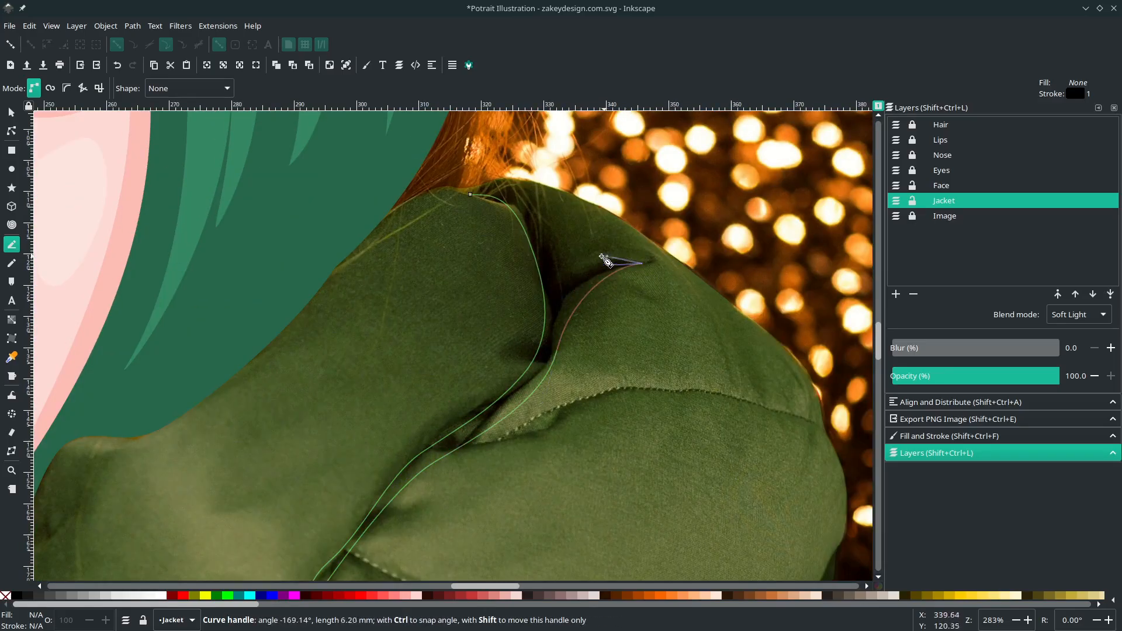
{"action": "left_click", "coordinate": [470, 194]}
Step: Draw a closed, pointed fold outline on the left collar, from beneath the hair tips down to the collar's V point
{"action": "scroll", "coordinate": [471, 194], "scroll_direction": "down", "scroll_amount": 2}
{"action": "scroll", "coordinate": [391, 310], "scroll_direction": "down", "scroll_amount": 5}
{"action": "scroll", "coordinate": [385, 310], "scroll_direction": "left", "scroll_amount": 6}
{"action": "scroll", "coordinate": [281, 325], "scroll_direction": "up", "scroll_amount": 3}
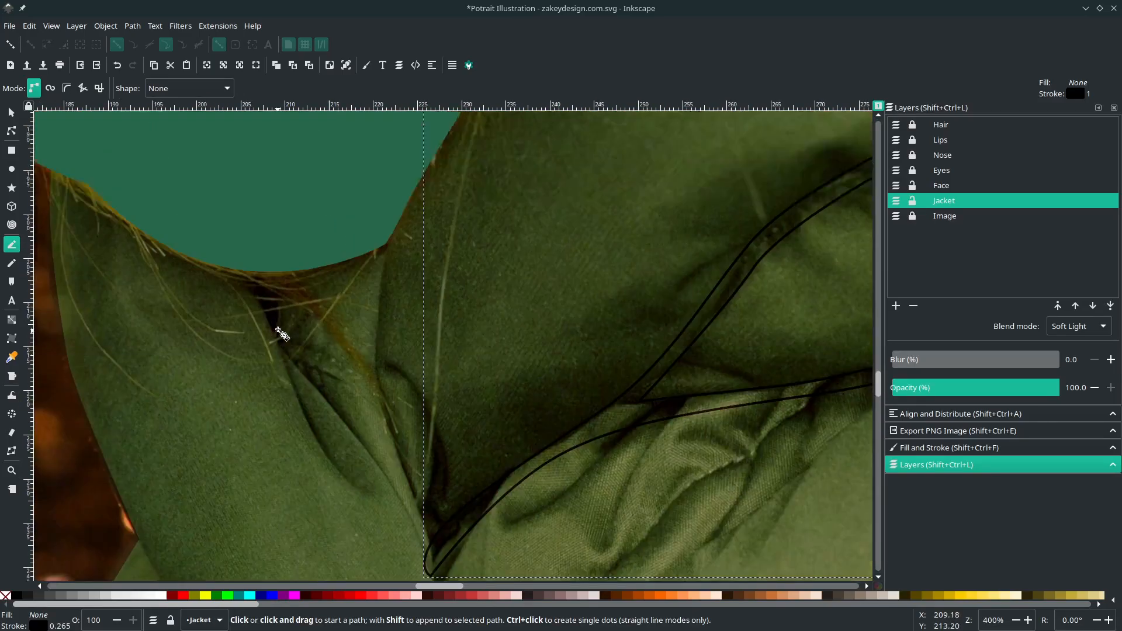
{"action": "scroll", "coordinate": [276, 324], "scroll_direction": "down", "scroll_amount": 4}
{"action": "left_click", "coordinate": [265, 162]}
{"action": "left_click_drag", "start_coordinate": [349, 319], "coordinate": [416, 363]}
{"action": "left_click", "coordinate": [265, 161]}
{"action": "scroll", "coordinate": [335, 186], "scroll_direction": "down", "scroll_amount": 1}
{"action": "scroll", "coordinate": [377, 153], "scroll_direction": "up", "scroll_amount": 1}
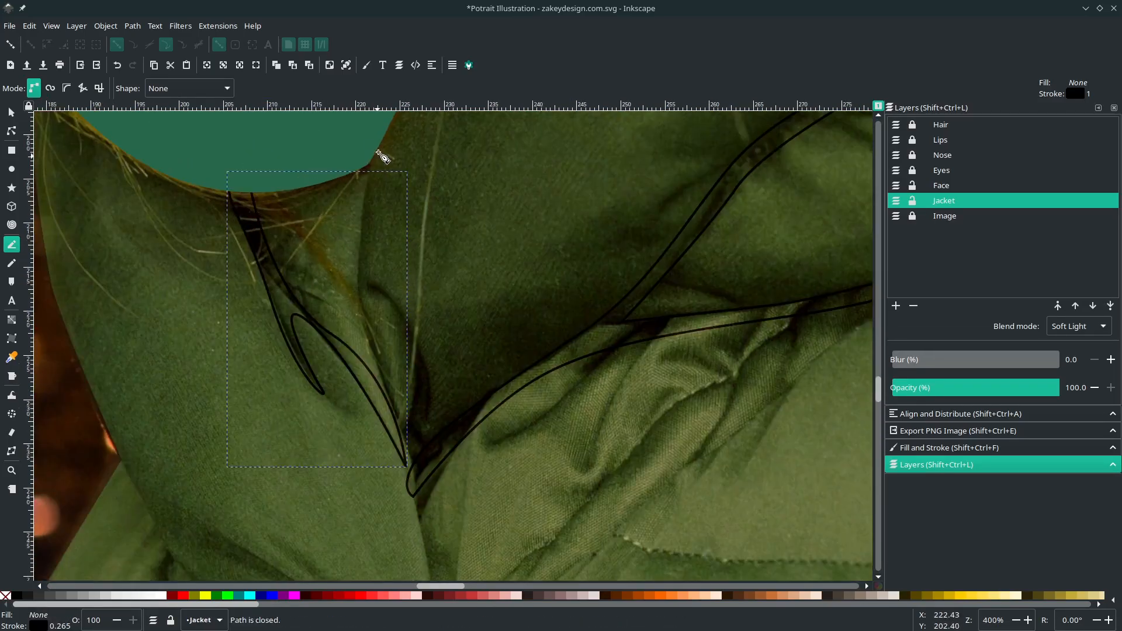
Step: Draw a narrow closed outline along the jacket's front opening, from beneath the hair past the zipper to the lower edge and back
{"action": "left_click", "coordinate": [377, 153]}
{"action": "scroll", "coordinate": [342, 171], "scroll_direction": "down", "scroll_amount": 1}
{"action": "left_click_drag", "start_coordinate": [349, 304], "coordinate": [363, 331]}
{"action": "scroll", "coordinate": [395, 391], "scroll_direction": "down", "scroll_amount": 10}
{"action": "left_click_drag", "start_coordinate": [408, 290], "coordinate": [408, 317]}
{"action": "scroll", "coordinate": [386, 403], "scroll_direction": "up", "scroll_amount": 6}
{"action": "left_click_drag", "start_coordinate": [416, 391], "coordinate": [420, 365]}
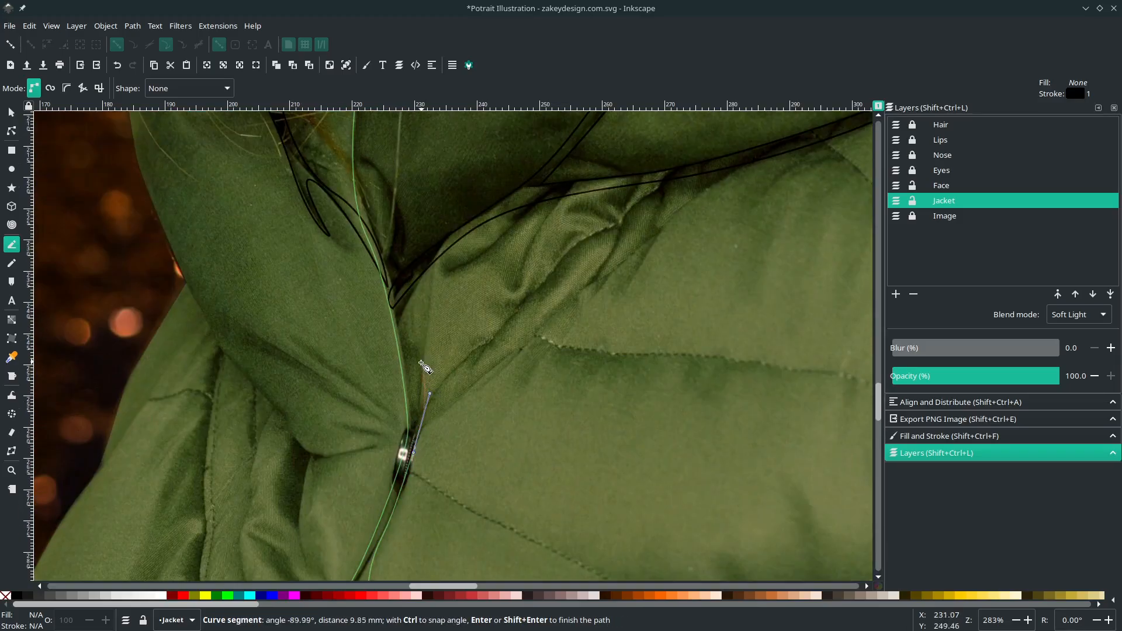
{"action": "scroll", "coordinate": [409, 356], "scroll_direction": "up", "scroll_amount": 7}
{"action": "left_click_drag", "start_coordinate": [381, 409], "coordinate": [371, 379]}
{"action": "left_click", "coordinate": [362, 283]}
Step: Draw a thin closed outline along the left sleeve seam, from below the collar to the jacket's lower edge
{"action": "key", "text": "s"}
{"action": "scroll", "coordinate": [321, 350], "scroll_direction": "down", "scroll_amount": 2}
{"action": "left_click", "coordinate": [260, 492]}
{"action": "scroll", "coordinate": [261, 493], "scroll_direction": "left", "scroll_amount": 1}
{"action": "key", "text": "b"}
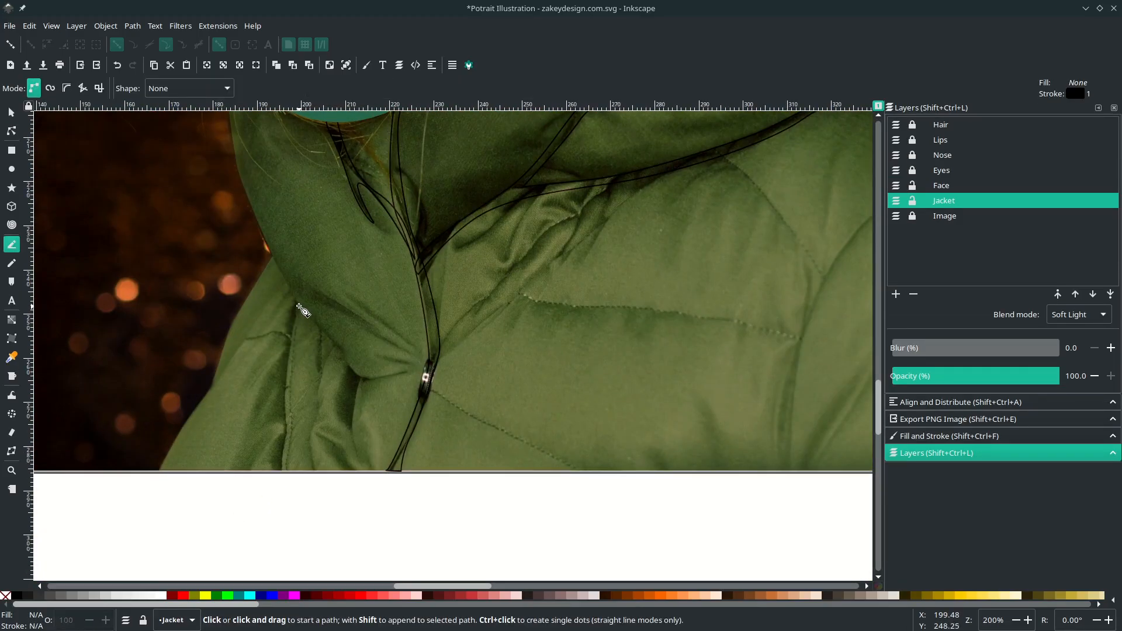
{"action": "left_click", "coordinate": [300, 300]}
{"action": "scroll", "coordinate": [292, 396], "scroll_direction": "up", "scroll_amount": 2}
{"action": "left_click_drag", "start_coordinate": [288, 406], "coordinate": [295, 484]}
{"action": "scroll", "coordinate": [295, 484], "scroll_direction": "down", "scroll_amount": 3}
{"action": "left_click_drag", "start_coordinate": [281, 382], "coordinate": [283, 355]}
{"action": "scroll", "coordinate": [283, 347], "scroll_direction": "up", "scroll_amount": 4}
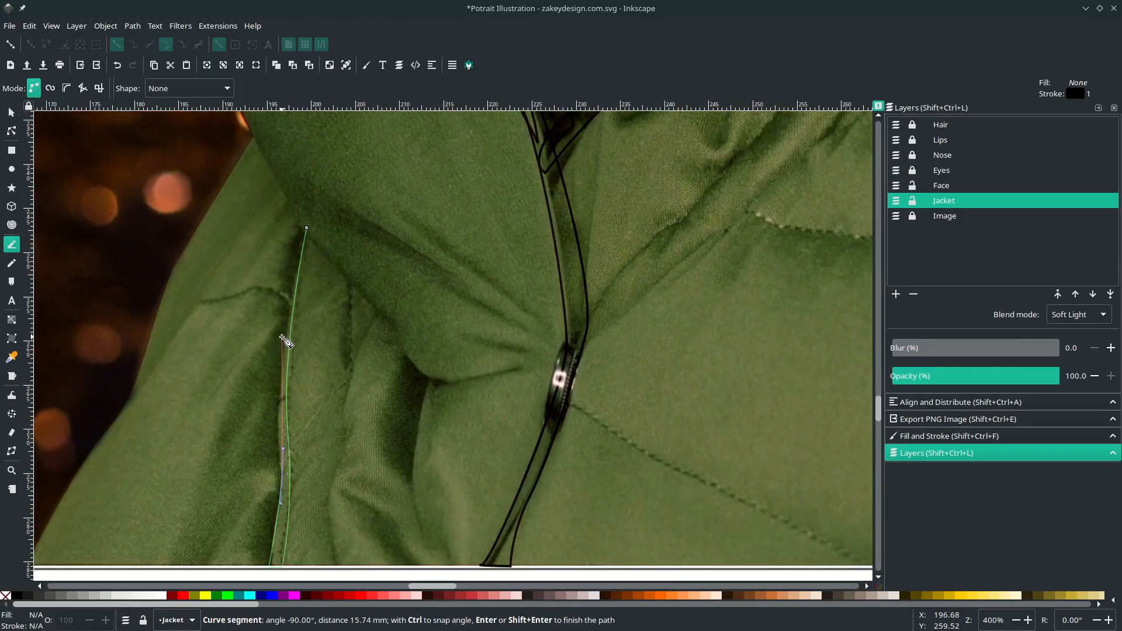
{"action": "left_click", "coordinate": [307, 228]}
Step: Draw a closed curved outline along the right shoulder seam, tapering from the jacket's chest to its outer edge
{"action": "scroll", "coordinate": [306, 228], "scroll_direction": "down", "scroll_amount": 3}
{"action": "scroll", "coordinate": [344, 450], "scroll_direction": "up", "scroll_amount": 4}
{"action": "scroll", "coordinate": [350, 463], "scroll_direction": "up", "scroll_amount": 1}
{"action": "scroll", "coordinate": [442, 417], "scroll_direction": "right", "scroll_amount": 13}
{"action": "left_click", "coordinate": [389, 465]}
{"action": "mouse_move", "coordinate": [505, 333]}
{"action": "left_mouse_down"}
{"action": "mouse_move", "coordinate": [540, 319]}
{"action": "mouse_move", "coordinate": [514, 325]}
{"action": "left_mouse_up"}
{"action": "left_click", "coordinate": [622, 338]}
{"action": "left_click_drag", "start_coordinate": [438, 373], "coordinate": [410, 411]}
{"action": "left_click", "coordinate": [389, 466]}
Step: Deselect the seam outline and return the Jacket layer's blend mode to Normal
{"action": "scroll", "coordinate": [421, 485], "scroll_direction": "down", "scroll_amount": 6}
{"action": "scroll", "coordinate": [486, 457], "scroll_direction": "left", "scroll_amount": 6}
{"action": "scroll", "coordinate": [500, 451], "scroll_direction": "down", "scroll_amount": 1}
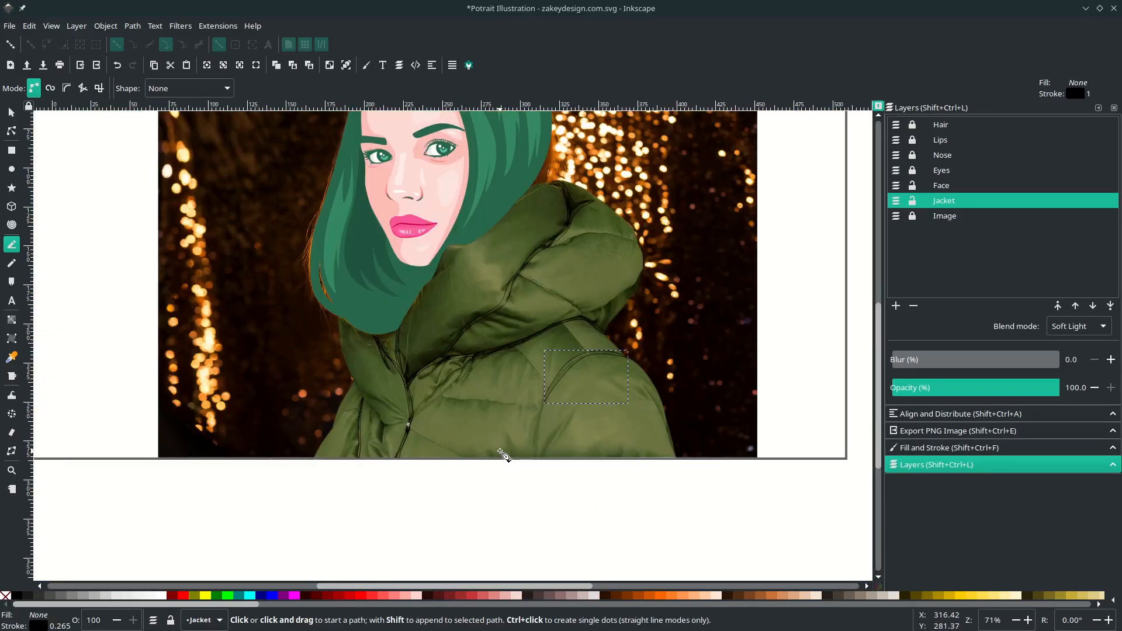
{"action": "scroll", "coordinate": [500, 450], "scroll_direction": "right", "scroll_amount": 2}
{"action": "scroll", "coordinate": [446, 426], "scroll_direction": "up", "scroll_amount": 1}
{"action": "scroll", "coordinate": [446, 426], "scroll_direction": "down", "scroll_amount": 1}
{"action": "key", "text": "s"}
{"action": "left_click", "coordinate": [609, 471]}
{"action": "scroll", "coordinate": [609, 471], "scroll_direction": "up", "scroll_amount": 4}
{"action": "scroll", "coordinate": [608, 470], "scroll_direction": "down", "scroll_amount": 1}
{"action": "scroll", "coordinate": [609, 470], "scroll_direction": "right", "scroll_amount": 2}
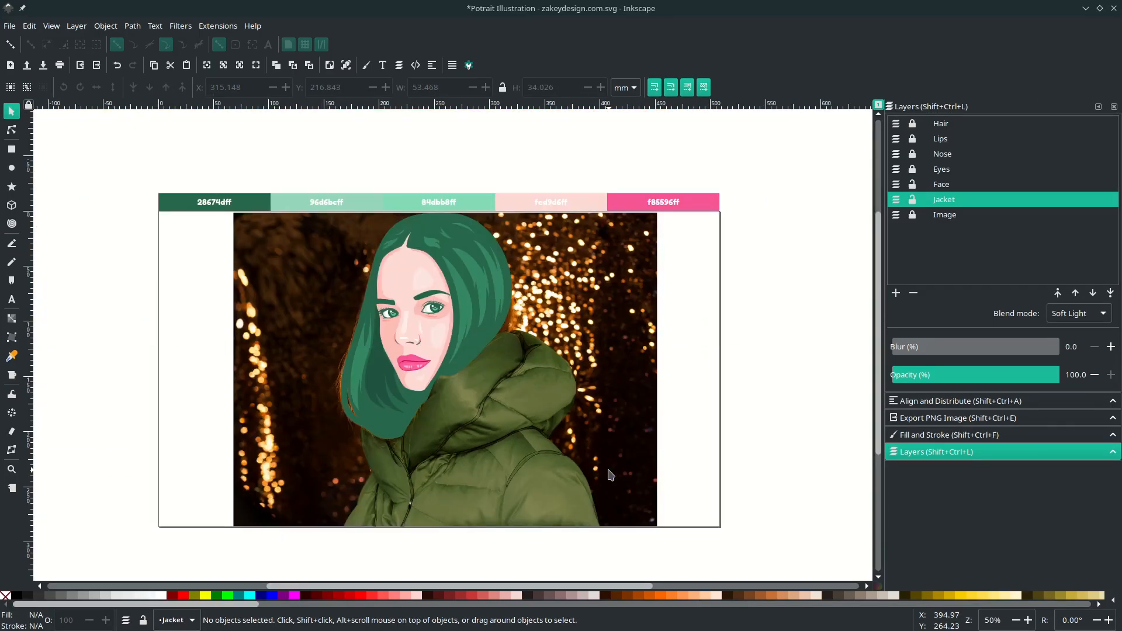
{"action": "scroll", "coordinate": [608, 470], "scroll_direction": "down", "scroll_amount": 1}
{"action": "scroll", "coordinate": [609, 469], "scroll_direction": "up", "scroll_amount": 1}
{"action": "scroll", "coordinate": [608, 470], "scroll_direction": "up", "scroll_amount": 1}
{"action": "scroll", "coordinate": [609, 470], "scroll_direction": "left", "scroll_amount": 1}
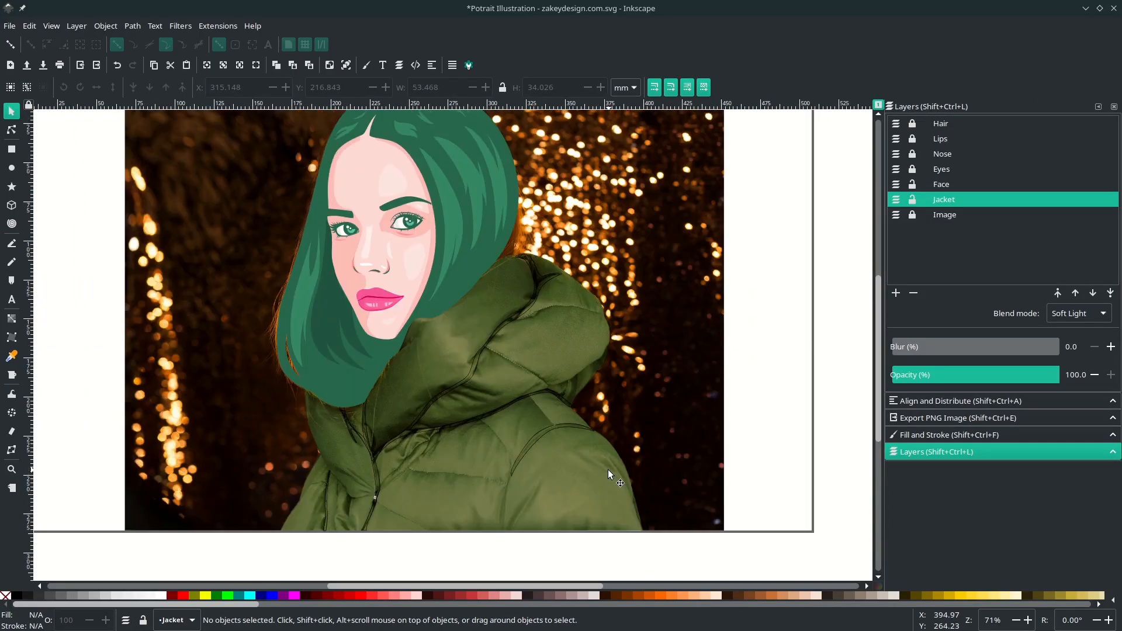
{"action": "left_click", "coordinate": [1071, 319]}
{"action": "left_click", "coordinate": [1072, 148]}
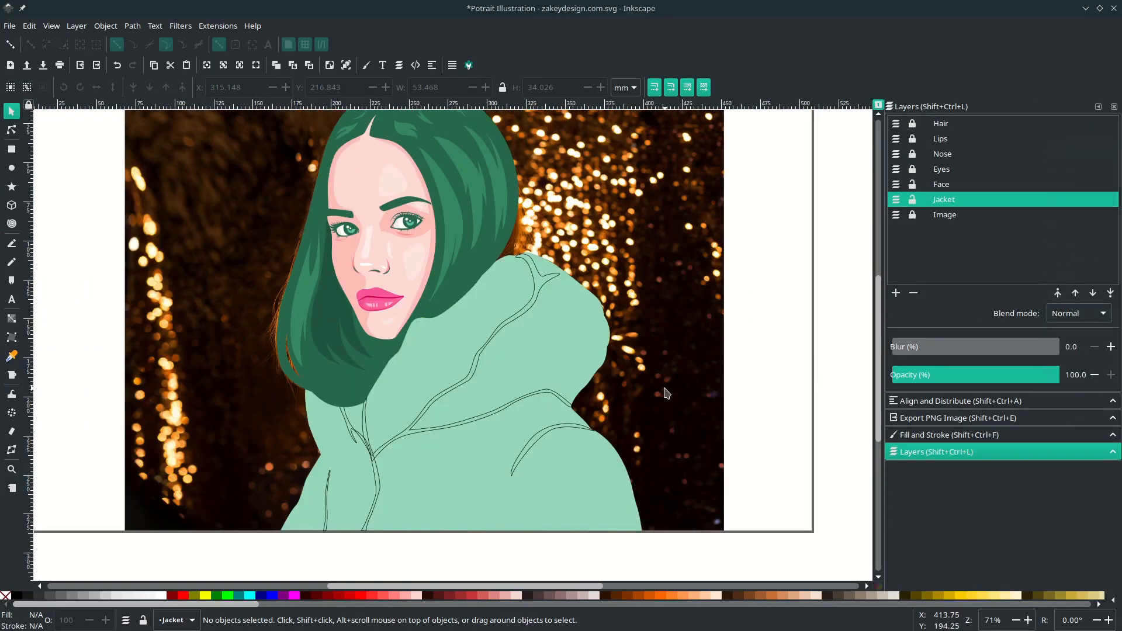
Step: Fill all jacket seam outlines with 46b086ff, a darker version of the jacket's 96d6bcff green, and remove their strokes
{"action": "left_click", "coordinate": [551, 430]}
{"action": "left_click", "coordinate": [492, 407], "text": "shift"}
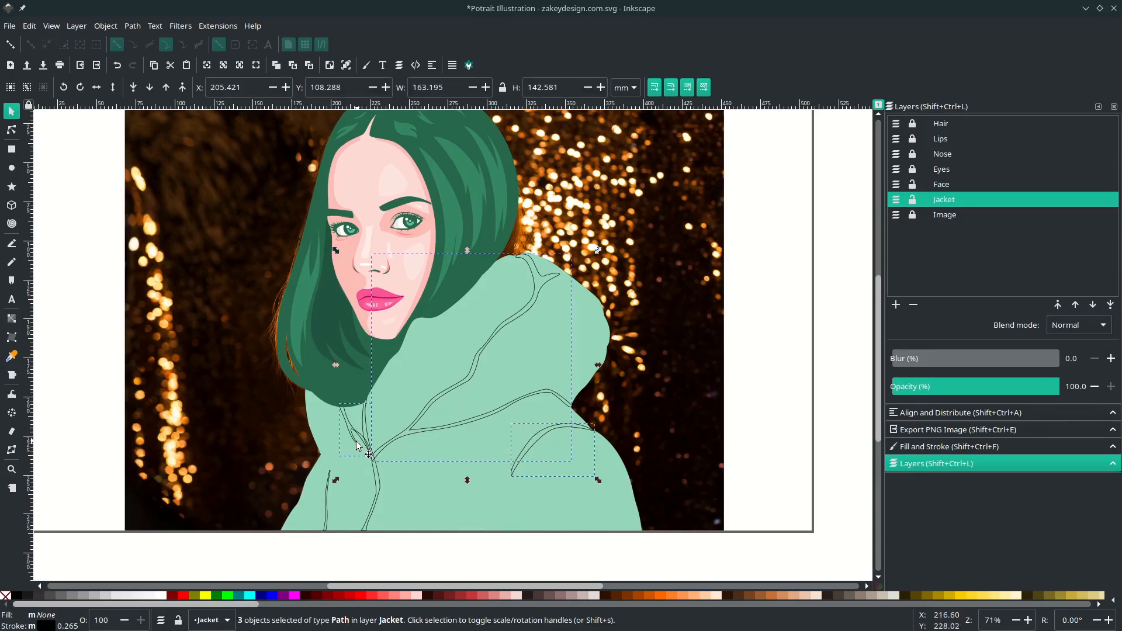
{"action": "key", "text": "d"}
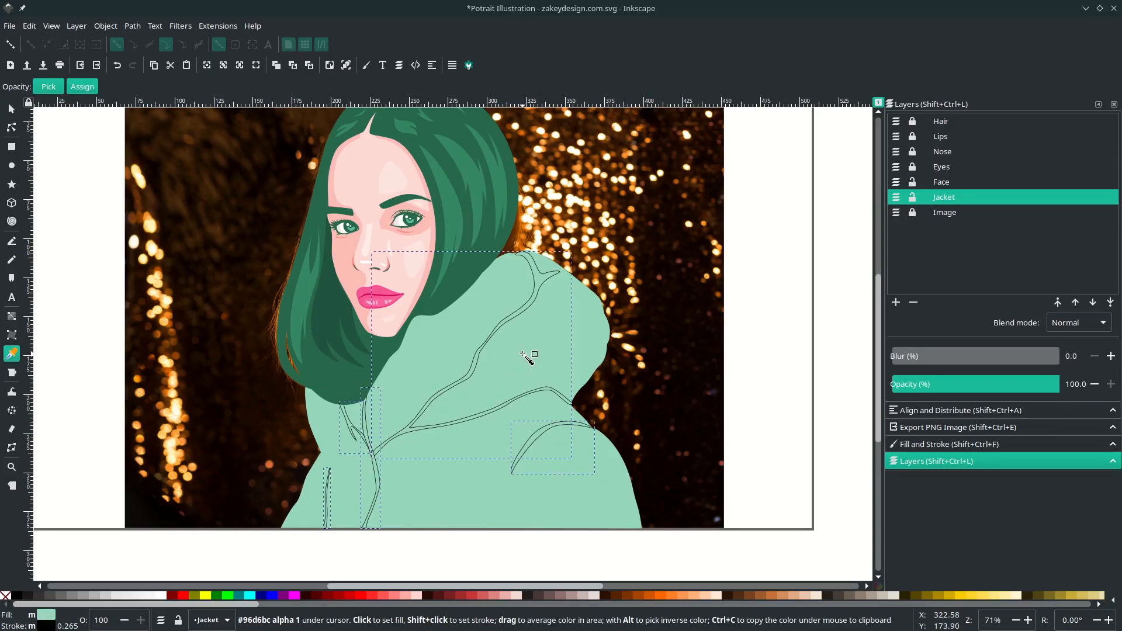
{"action": "left_click", "coordinate": [367, 65]}
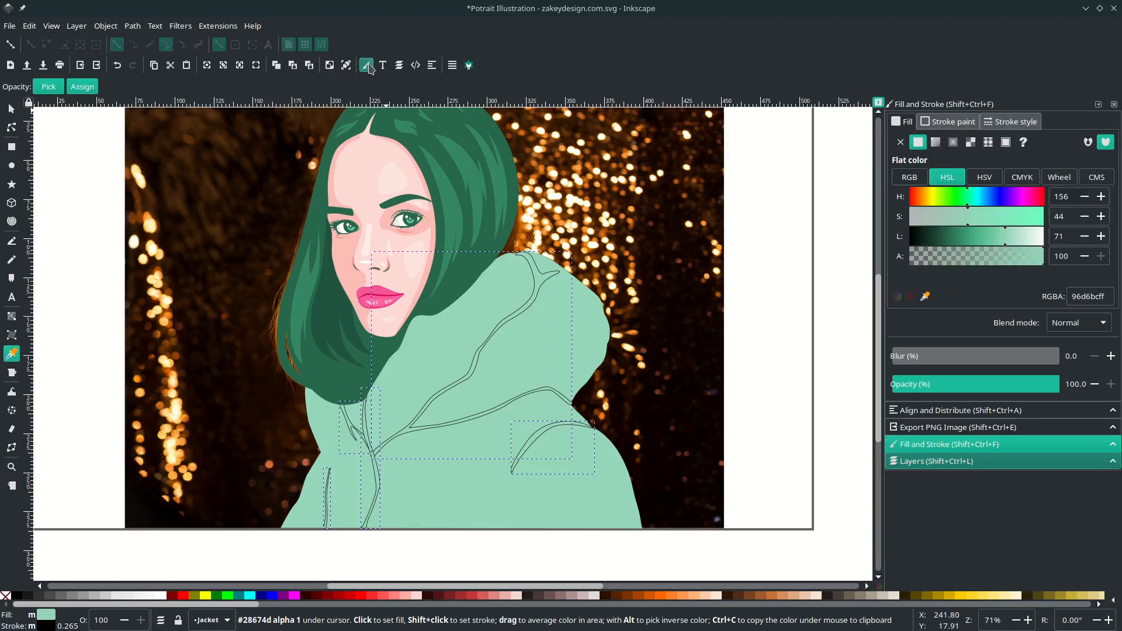
{"action": "left_click_drag", "start_coordinate": [1004, 248], "coordinate": [974, 246]}
{"action": "right_click", "coordinate": [46, 626]}
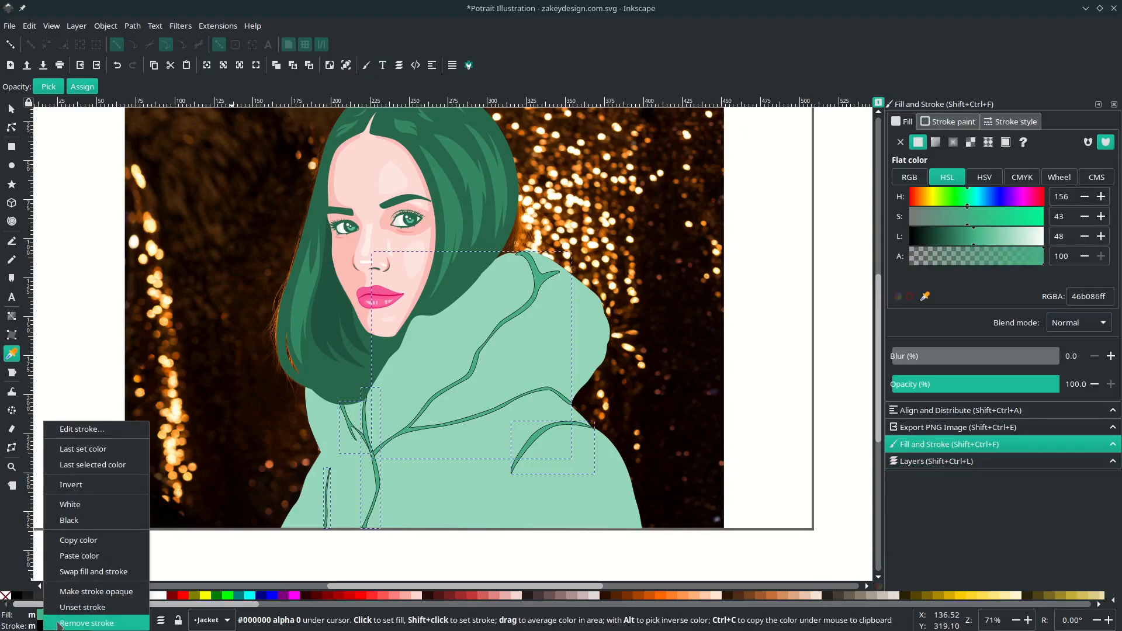
{"action": "left_click", "coordinate": [59, 625]}
{"action": "key", "text": "s"}
{"action": "left_click", "coordinate": [724, 406]}
Step: Set the Jacket layer's blend mode to Soft Light for tracing more folds
{"action": "scroll", "coordinate": [723, 404], "scroll_direction": "down", "scroll_amount": 1}
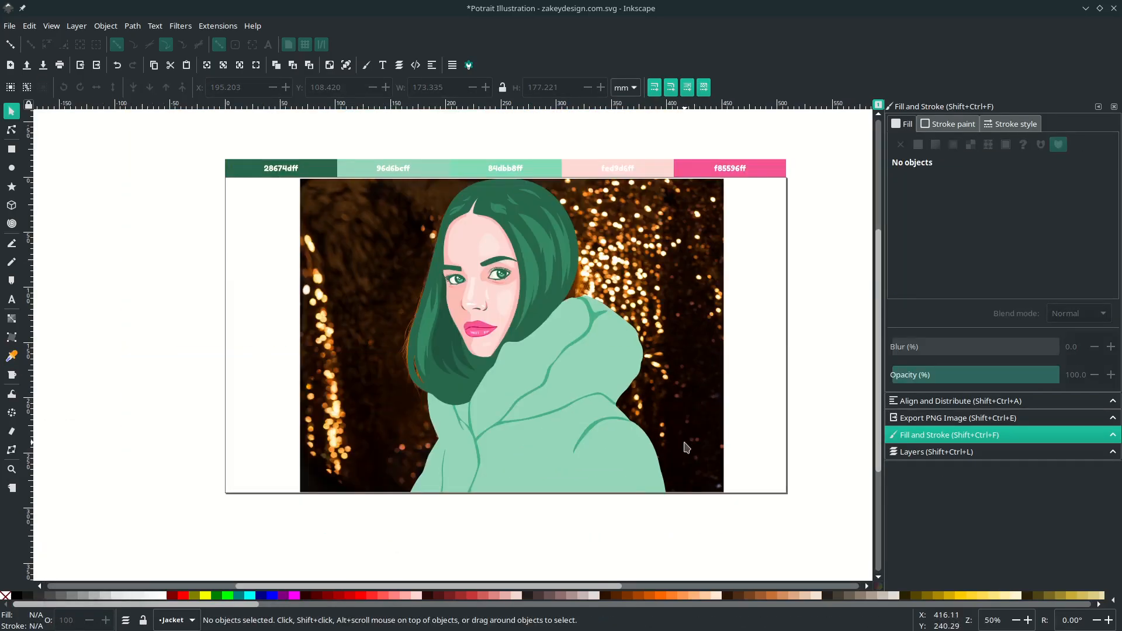
{"action": "scroll", "coordinate": [682, 508], "scroll_direction": "up", "scroll_amount": 1}
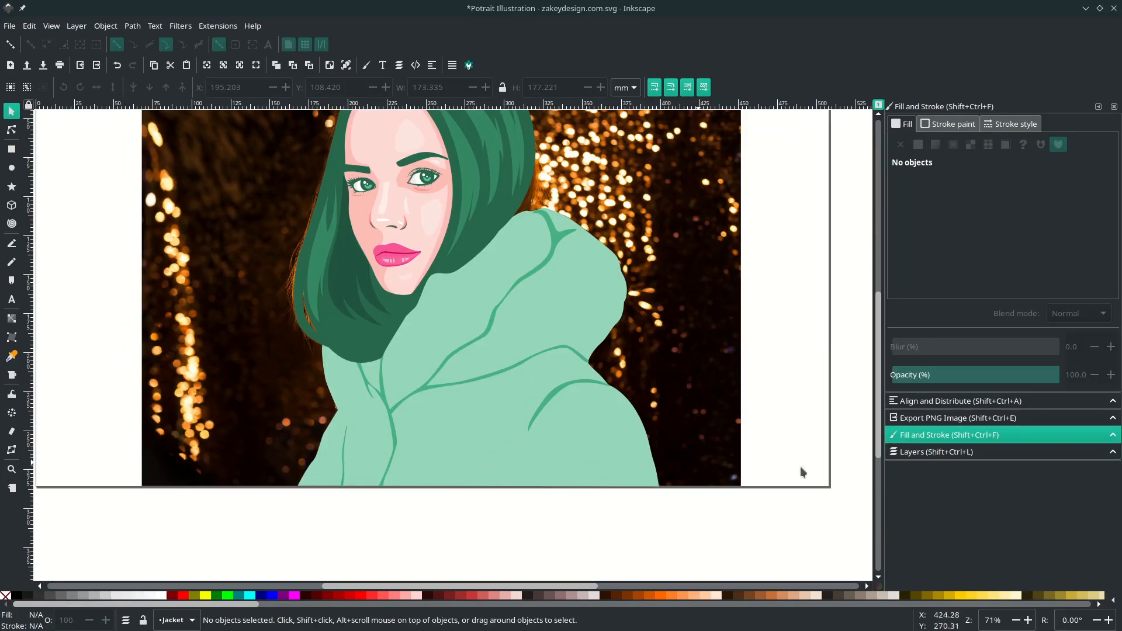
{"action": "left_click", "coordinate": [950, 453]}
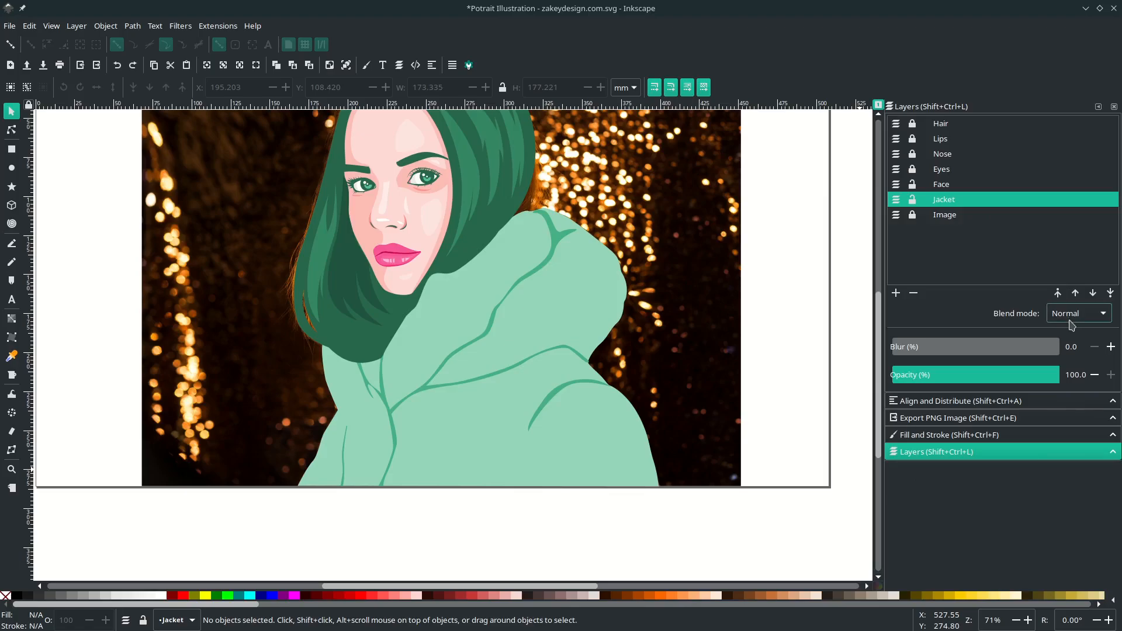
{"action": "left_click", "coordinate": [1079, 312]}
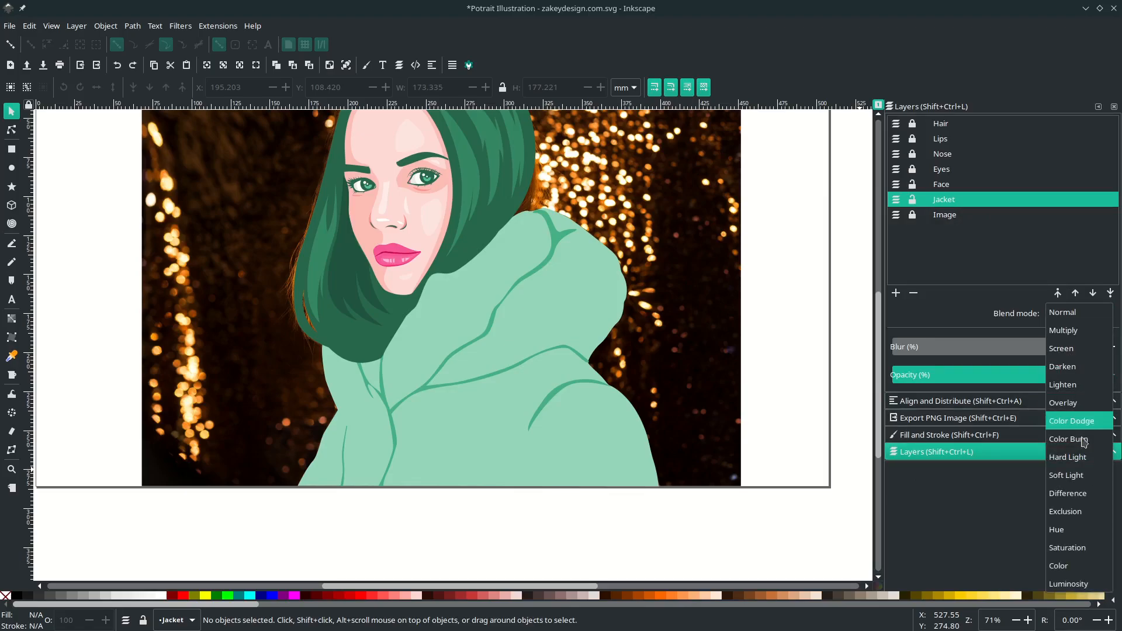
{"action": "left_click", "coordinate": [1085, 479]}
Step: Draw a closed wavy fold outline running from the shoulder seam's lower end down and along the jacket's bottom edge
{"action": "scroll", "coordinate": [563, 471], "scroll_direction": "up", "scroll_amount": 4}
{"action": "key", "text": "b"}
{"action": "left_click", "coordinate": [513, 498]}
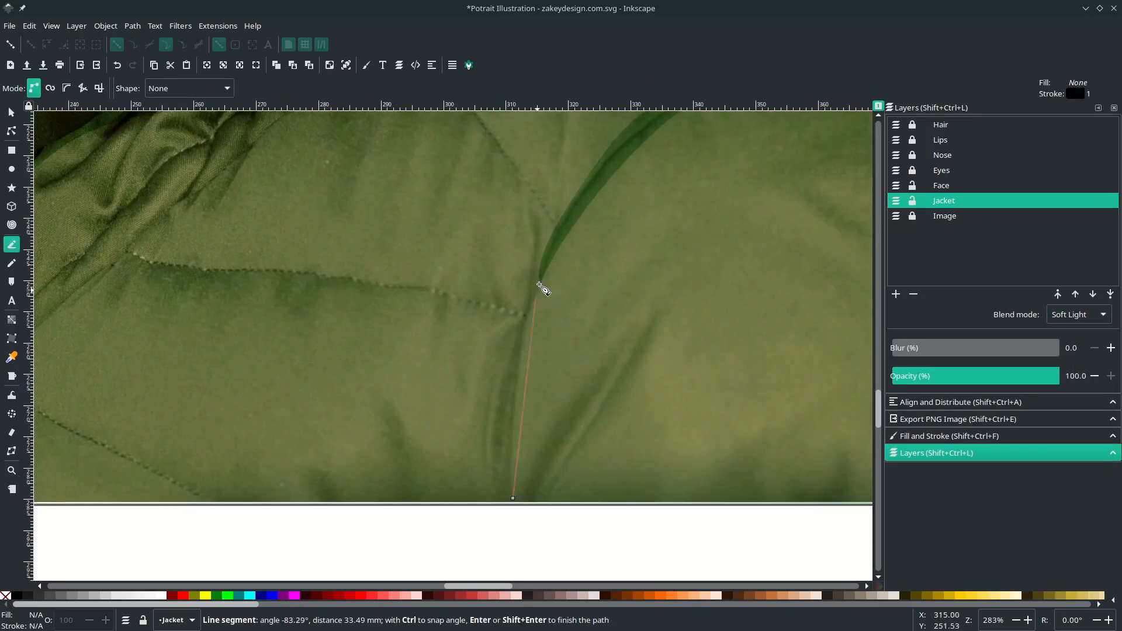
{"action": "left_click_drag", "start_coordinate": [552, 262], "coordinate": [576, 222]}
{"action": "left_click_drag", "start_coordinate": [499, 476], "coordinate": [500, 506]}
{"action": "left_click_drag", "start_coordinate": [420, 496], "coordinate": [406, 462]}
{"action": "left_click_drag", "start_coordinate": [376, 403], "coordinate": [359, 403]}
{"action": "left_click_drag", "start_coordinate": [402, 496], "coordinate": [319, 471]}
{"action": "left_click_drag", "start_coordinate": [303, 491], "coordinate": [320, 508]}
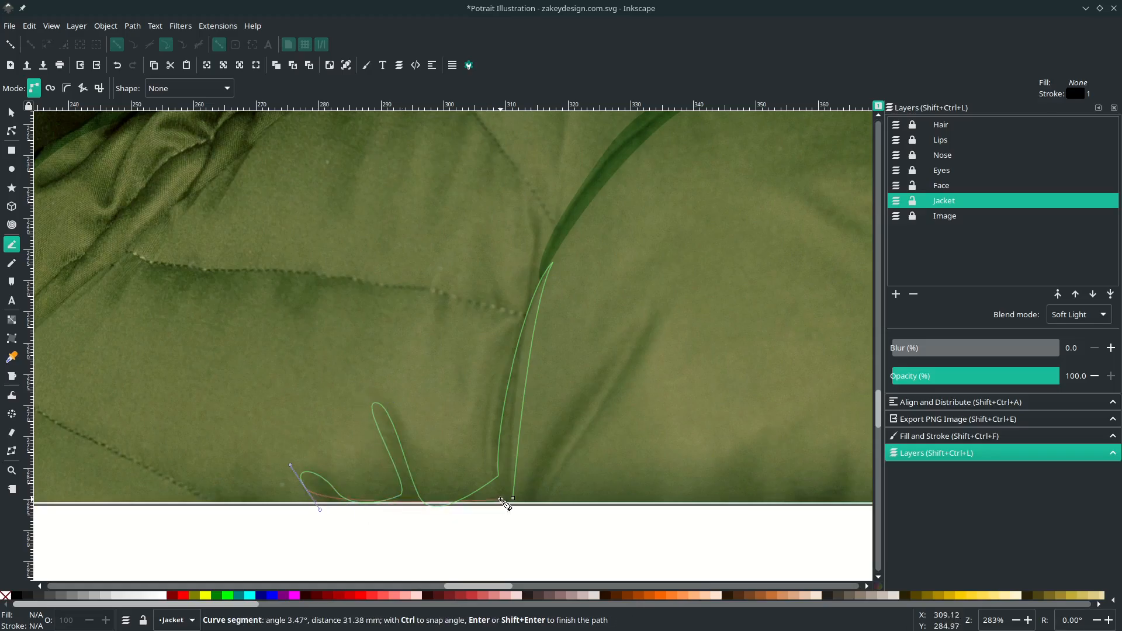
{"action": "left_click_drag", "start_coordinate": [512, 498], "coordinate": [561, 469]}
Step: Draw a narrow leaf-shaped fold outline rising diagonally from the jacket's bottom edge, just right of the shoulder seam fold
{"action": "scroll", "coordinate": [478, 479], "scroll_direction": "right", "scroll_amount": 2}
{"action": "left_click", "coordinate": [477, 496]}
{"action": "left_click_drag", "start_coordinate": [573, 346], "coordinate": [574, 386]}
{"action": "left_click", "coordinate": [477, 496]}
Step: Draw two closed fold outlines on the upper right sleeve, a long one near its outer edge and a smaller one beside it
{"action": "scroll", "coordinate": [597, 468], "scroll_direction": "right", "scroll_amount": 17}
{"action": "scroll", "coordinate": [596, 466], "scroll_direction": "up", "scroll_amount": 1}
{"action": "left_click", "coordinate": [562, 435]}
{"action": "left_click_drag", "start_coordinate": [433, 205], "coordinate": [436, 217]}
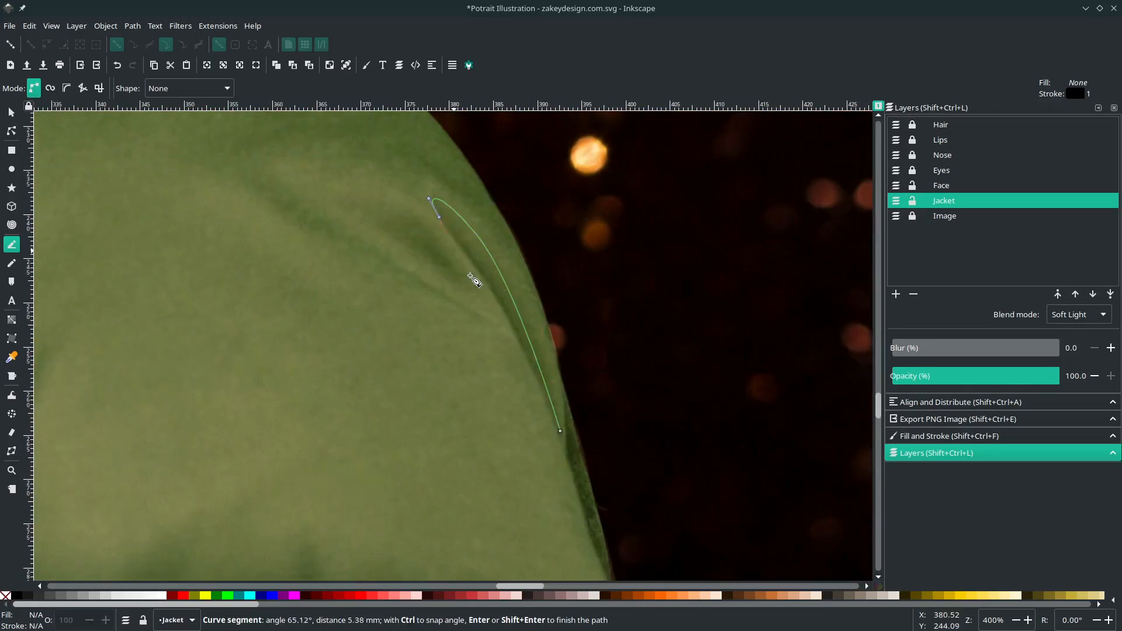
{"action": "left_click_drag", "start_coordinate": [562, 436], "coordinate": [597, 456]}
{"action": "left_click", "coordinate": [426, 337]}
{"action": "left_click_drag", "start_coordinate": [335, 282], "coordinate": [345, 297]}
{"action": "left_click_drag", "start_coordinate": [426, 337], "coordinate": [464, 331]}
Step: Draw three slim closed fold outlines on the left collar flap, fanning out just above the jacket's button
{"action": "scroll", "coordinate": [450, 357], "scroll_direction": "down", "scroll_amount": 3}
{"action": "scroll", "coordinate": [299, 373], "scroll_direction": "up", "scroll_amount": 3}
{"action": "left_click", "coordinate": [468, 451]}
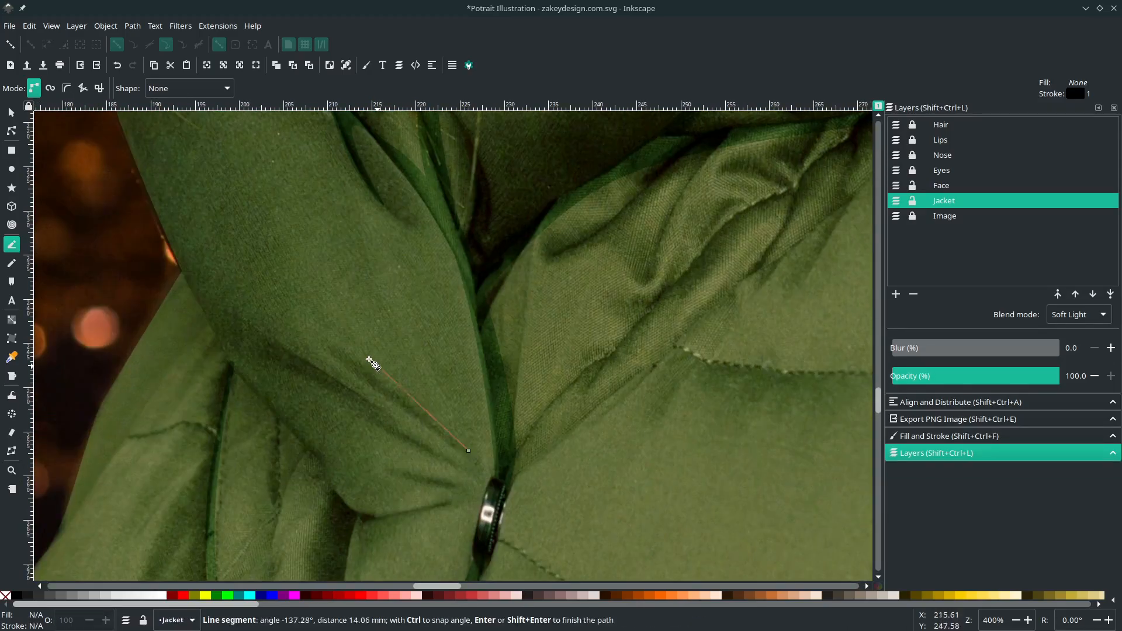
{"action": "left_click_drag", "start_coordinate": [348, 354], "coordinate": [355, 367]}
{"action": "left_click_drag", "start_coordinate": [468, 451], "coordinate": [489, 460]}
{"action": "left_click", "coordinate": [446, 459]}
{"action": "left_click_drag", "start_coordinate": [223, 336], "coordinate": [240, 373]}
{"action": "left_click", "coordinate": [387, 463]}
{"action": "mouse_move", "coordinate": [446, 458]}
{"action": "left_mouse_down"}
{"action": "mouse_move", "coordinate": [495, 469]}
{"action": "mouse_move", "coordinate": [459, 499]}
{"action": "left_mouse_up"}
{"action": "left_click", "coordinate": [387, 462]}
Step: Draw a closed curved fold outline from beneath the left collar flap down to the jacket's bottom edge
{"action": "scroll", "coordinate": [459, 415], "scroll_direction": "down", "scroll_amount": 2}
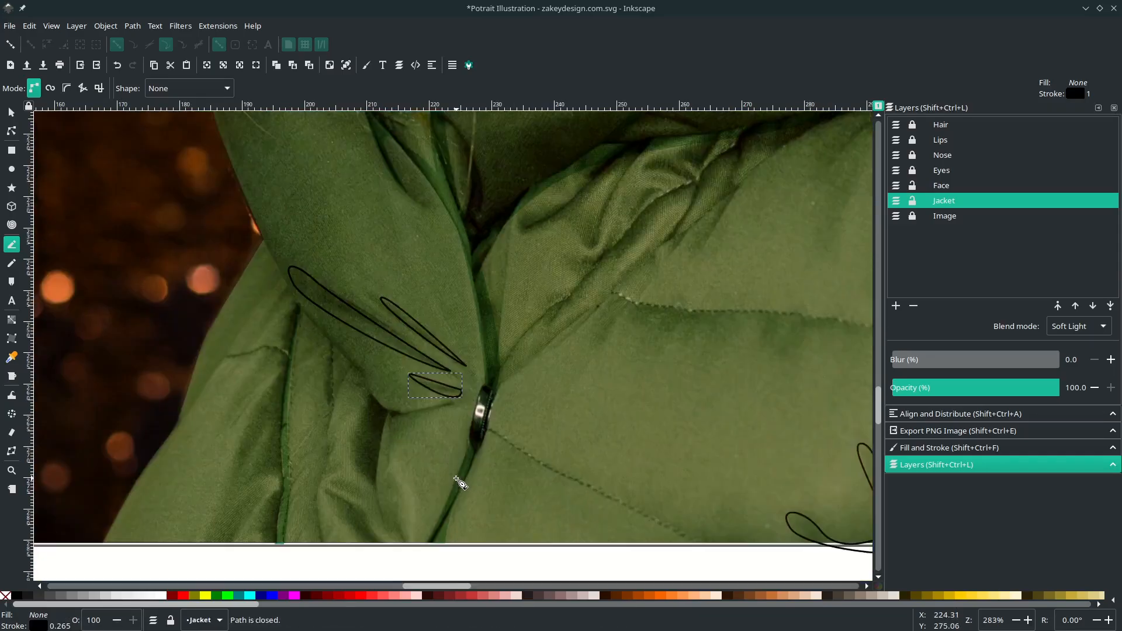
{"action": "scroll", "coordinate": [388, 491], "scroll_direction": "up", "scroll_amount": 2}
{"action": "scroll", "coordinate": [474, 395], "scroll_direction": "right", "scroll_amount": 2}
{"action": "left_click", "coordinate": [414, 334]}
{"action": "left_click_drag", "start_coordinate": [417, 463], "coordinate": [445, 513]}
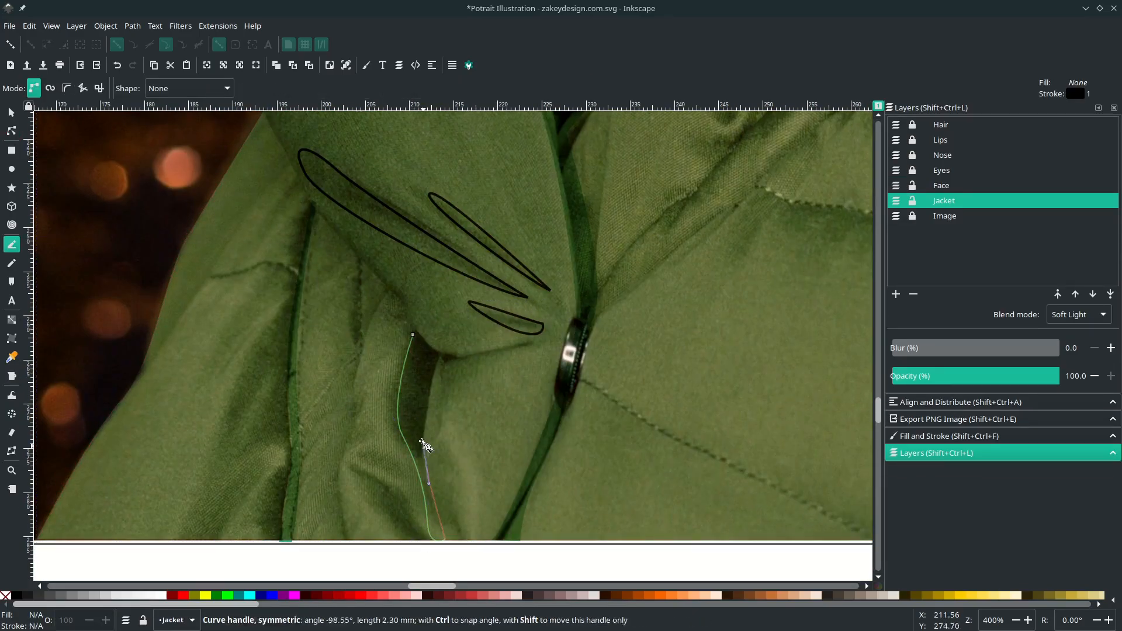
{"action": "left_click", "coordinate": [413, 335]}
Step: Draw a closed shadow outline across the left collar directly beneath the hair
{"action": "scroll", "coordinate": [413, 339], "scroll_direction": "down", "scroll_amount": 2}
{"action": "scroll", "coordinate": [418, 345], "scroll_direction": "right", "scroll_amount": 4}
{"action": "scroll", "coordinate": [418, 345], "scroll_direction": "up", "scroll_amount": 3}
{"action": "key", "text": "n"}
{"action": "scroll", "coordinate": [445, 374], "scroll_direction": "left", "scroll_amount": 3}
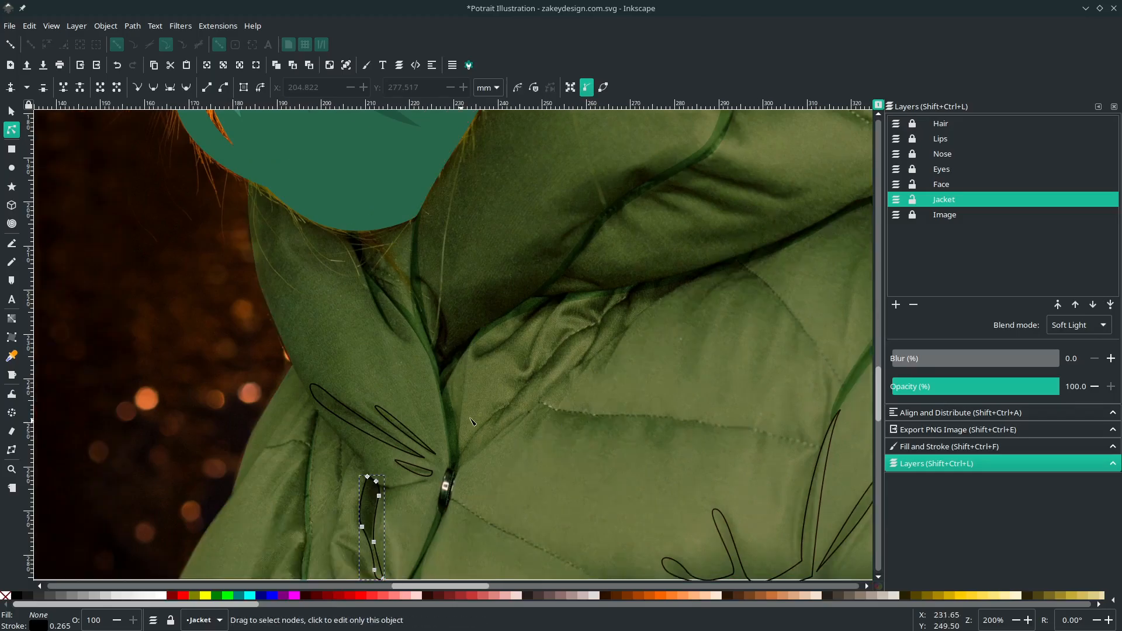
{"action": "scroll", "coordinate": [526, 386], "scroll_direction": "up", "scroll_amount": 2}
{"action": "left_click", "coordinate": [563, 395]}
{"action": "scroll", "coordinate": [526, 403], "scroll_direction": "right", "scroll_amount": 2}
{"action": "key", "text": "b"}
{"action": "key", "text": "n"}
{"action": "scroll", "coordinate": [404, 403], "scroll_direction": "up", "scroll_amount": 2}
{"action": "scroll", "coordinate": [327, 412], "scroll_direction": "left", "scroll_amount": 4}
{"action": "scroll", "coordinate": [245, 422], "scroll_direction": "up", "scroll_amount": 1}
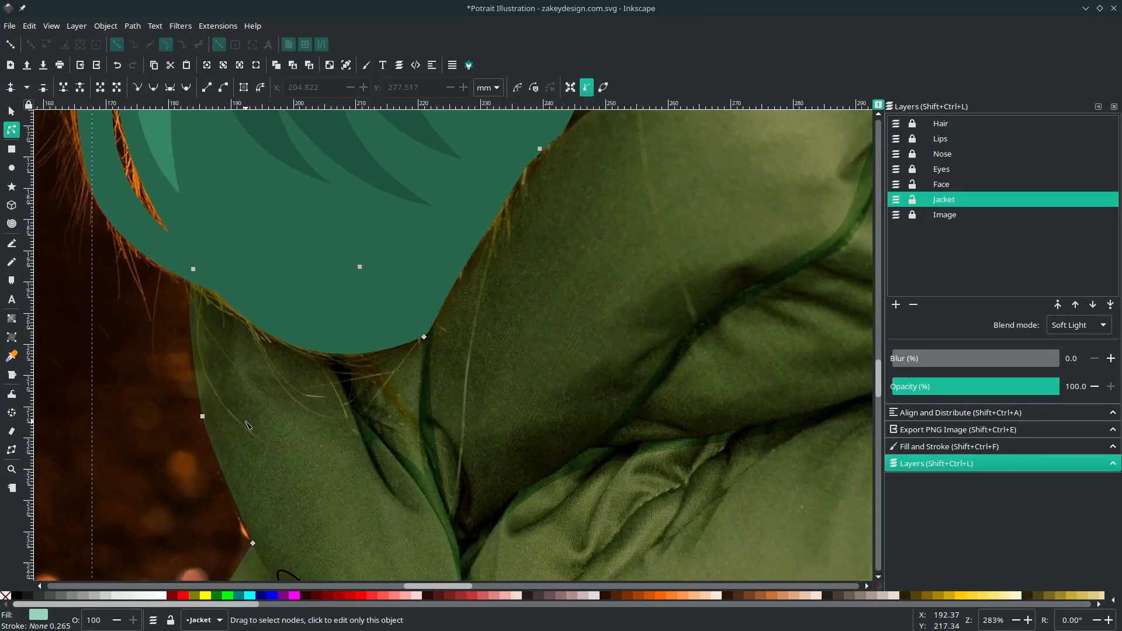
{"action": "left_click", "coordinate": [101, 360]}
{"action": "key", "text": "b"}
{"action": "left_click_drag", "start_coordinate": [204, 381], "coordinate": [226, 401]}
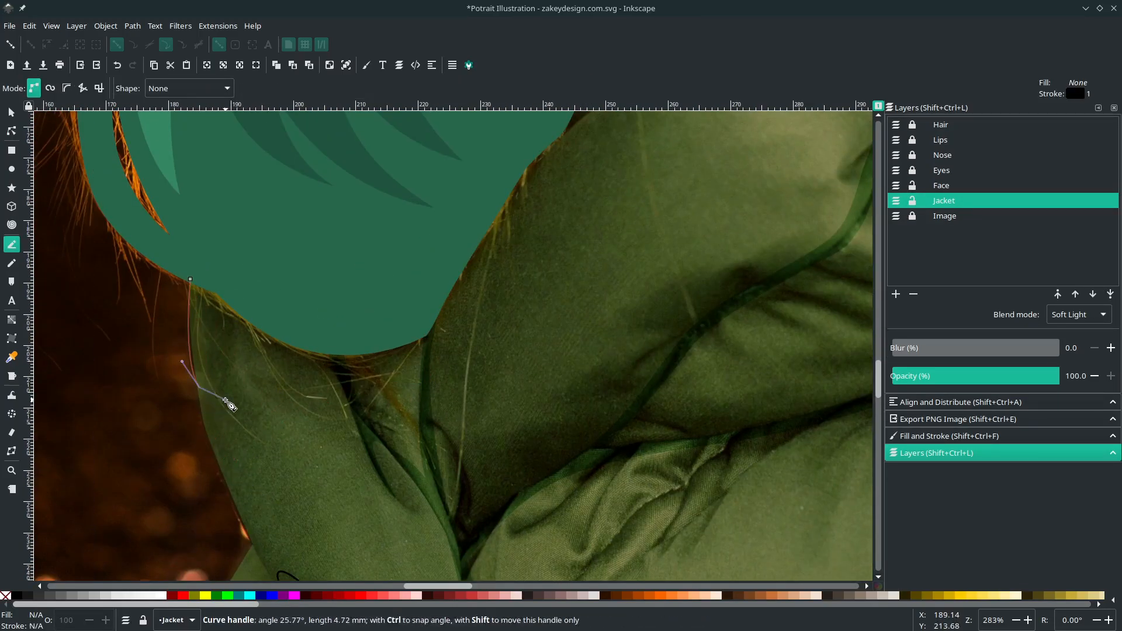
{"action": "left_click", "coordinate": [190, 279]}
{"action": "scroll", "coordinate": [281, 310], "scroll_direction": "down", "scroll_amount": 2}
{"action": "scroll", "coordinate": [349, 422], "scroll_direction": "up", "scroll_amount": 1}
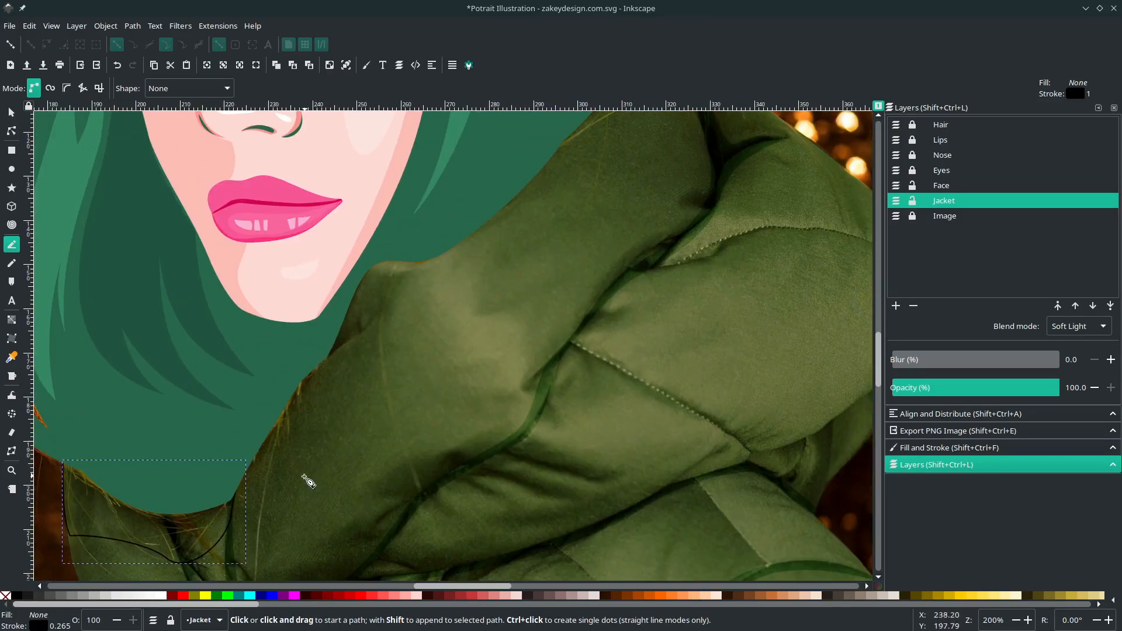
Step: Draw a closed shadow outline about 113 by 109 mm along the hood's inner edge, from the neck around the hood's top and back
{"action": "left_click", "coordinate": [238, 543]}
{"action": "left_click_drag", "start_coordinate": [394, 287], "coordinate": [421, 263]}
{"action": "scroll", "coordinate": [533, 229], "scroll_direction": "up", "scroll_amount": 2}
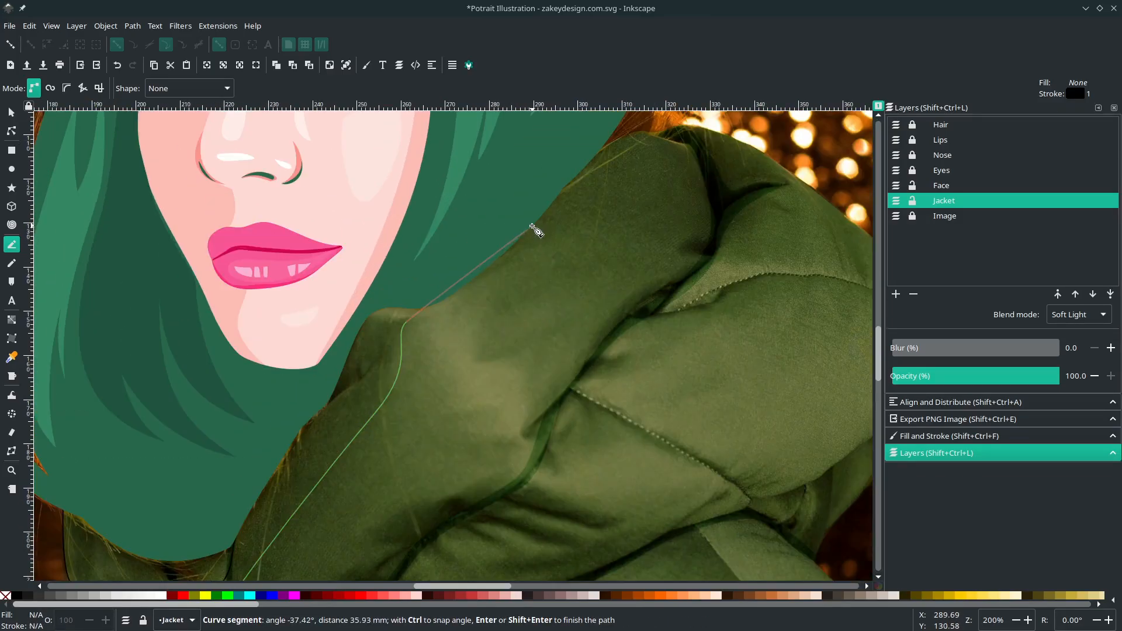
{"action": "left_click_drag", "start_coordinate": [708, 155], "coordinate": [676, 111]}
{"action": "scroll", "coordinate": [617, 208], "scroll_direction": "up", "scroll_amount": 3}
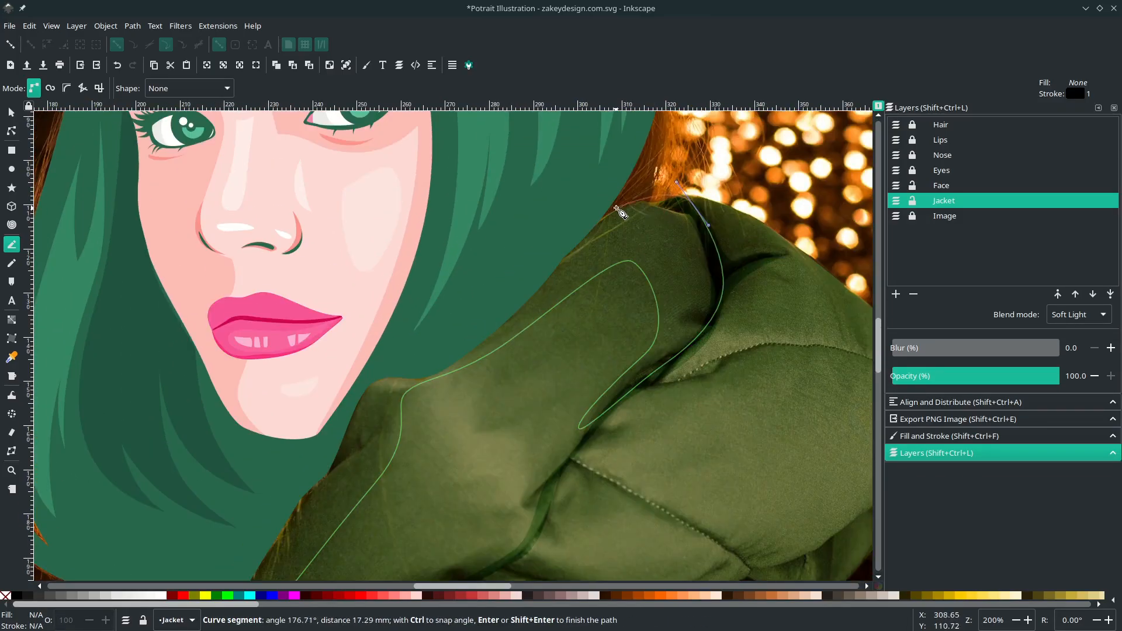
{"action": "scroll", "coordinate": [304, 462], "scroll_direction": "down", "scroll_amount": 9}
{"action": "left_click_drag", "start_coordinate": [226, 415], "coordinate": [227, 462]}
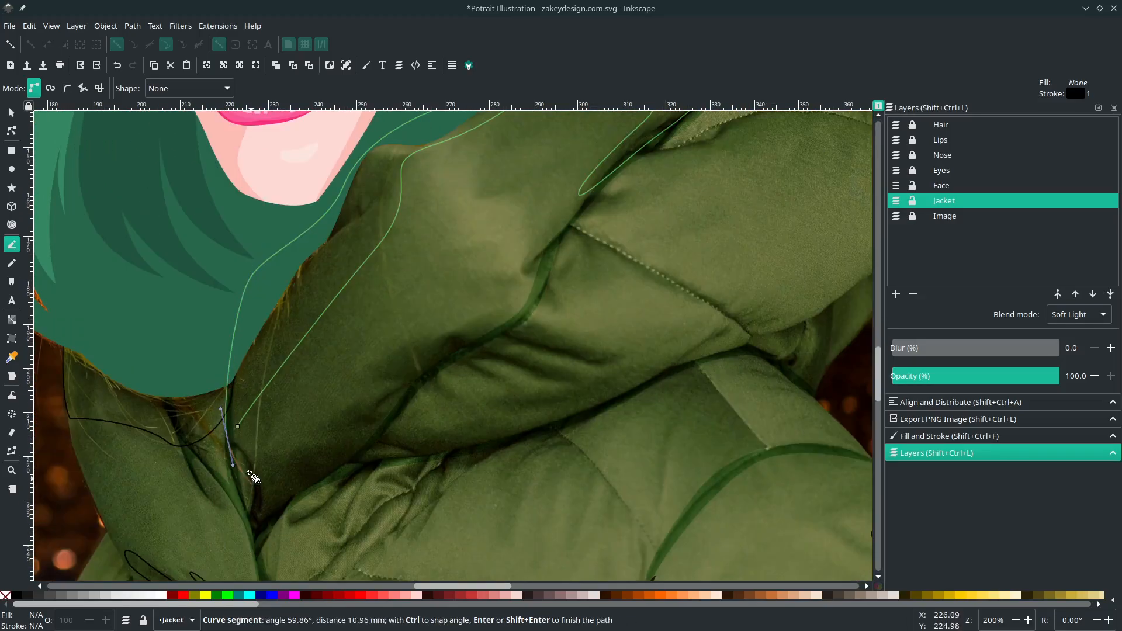
{"action": "left_click", "coordinate": [235, 472]}
Step: Draw a closed shadow outline on the underside of the hood's outer right edge and save the drawing
{"action": "scroll", "coordinate": [246, 430], "scroll_direction": "down", "scroll_amount": 2}
{"action": "scroll", "coordinate": [245, 426], "scroll_direction": "up", "scroll_amount": 1}
{"action": "scroll", "coordinate": [600, 336], "scroll_direction": "up", "scroll_amount": 2}
{"action": "left_click", "coordinate": [467, 373]}
{"action": "left_click_drag", "start_coordinate": [565, 324], "coordinate": [629, 273]}
{"action": "left_click", "coordinate": [640, 252]}
{"action": "key", "text": "Escape"}
{"action": "left_click", "coordinate": [467, 373]}
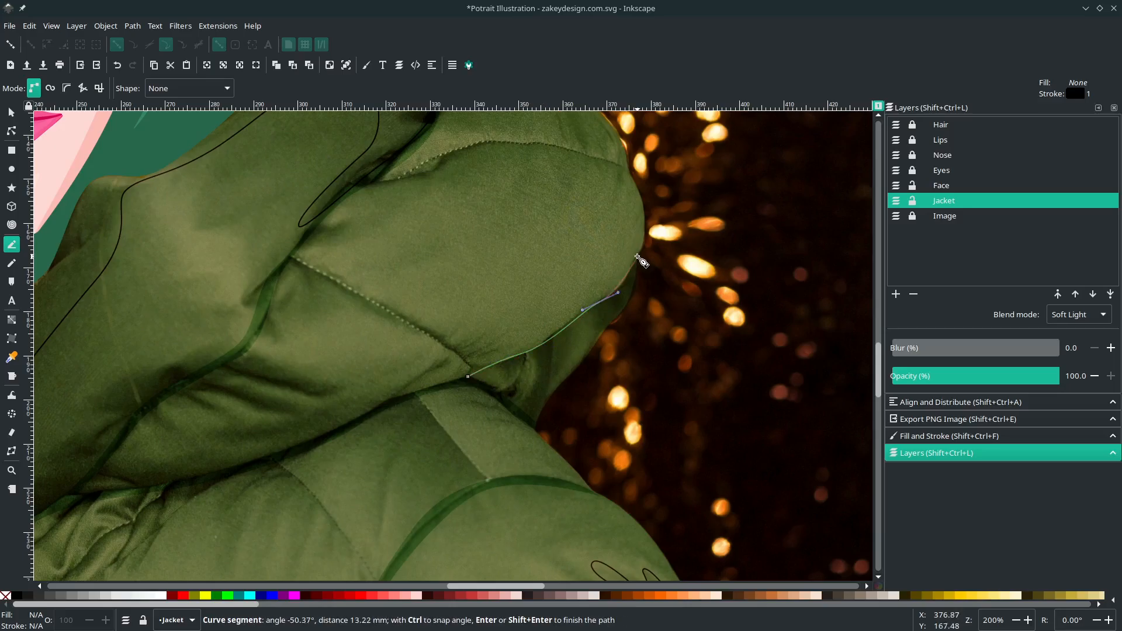
{"action": "left_click", "coordinate": [639, 253]}
{"action": "left_click_drag", "start_coordinate": [585, 351], "coordinate": [568, 368]}
{"action": "left_click", "coordinate": [533, 429]}
{"action": "left_click", "coordinate": [467, 373]}
{"action": "scroll", "coordinate": [435, 369], "scroll_direction": "down", "scroll_amount": 2}
{"action": "key", "text": "ctrl+s"}
Step: Return the Jacket layer's blend mode to Normal
{"action": "scroll", "coordinate": [433, 368], "scroll_direction": "left", "scroll_amount": 4}
{"action": "scroll", "coordinate": [450, 391], "scroll_direction": "down", "scroll_amount": 2}
{"action": "scroll", "coordinate": [467, 417], "scroll_direction": "up", "scroll_amount": 1}
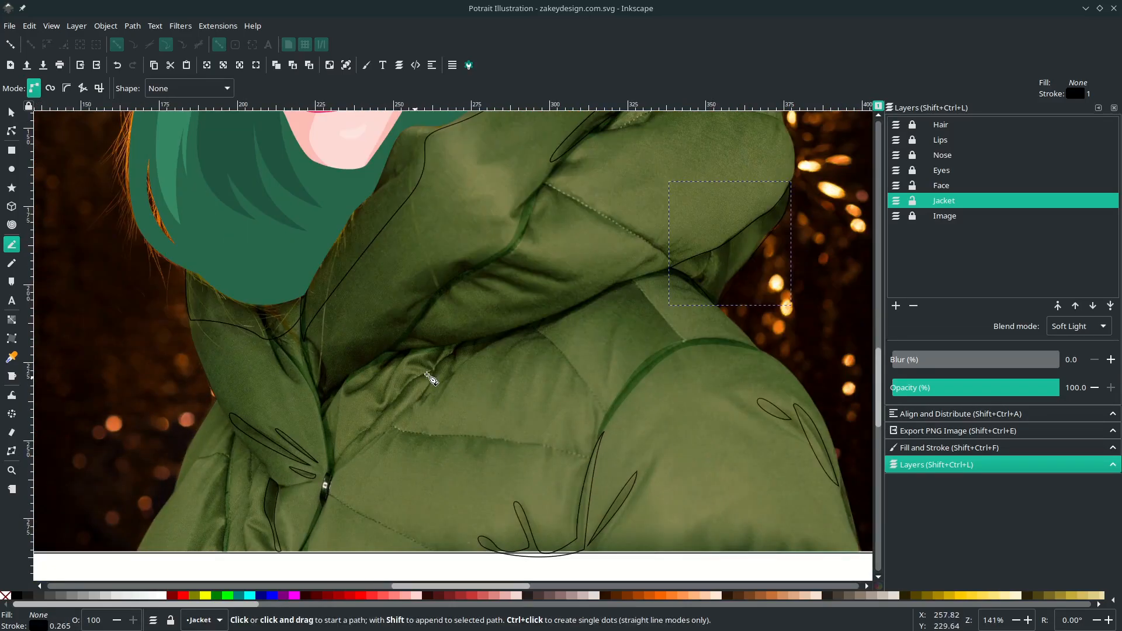
{"action": "scroll", "coordinate": [575, 308], "scroll_direction": "down", "scroll_amount": 2}
{"action": "scroll", "coordinate": [575, 308], "scroll_direction": "up", "scroll_amount": 2}
{"action": "scroll", "coordinate": [576, 308], "scroll_direction": "right", "scroll_amount": 2}
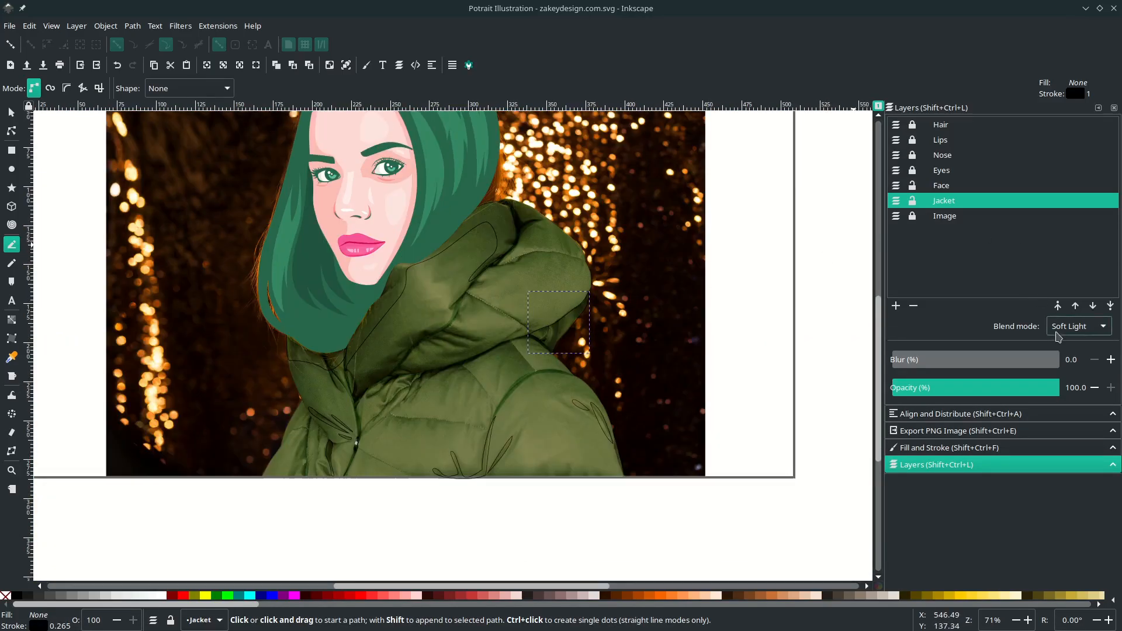
{"action": "left_click", "coordinate": [1076, 327]}
{"action": "left_click", "coordinate": [1087, 161]}
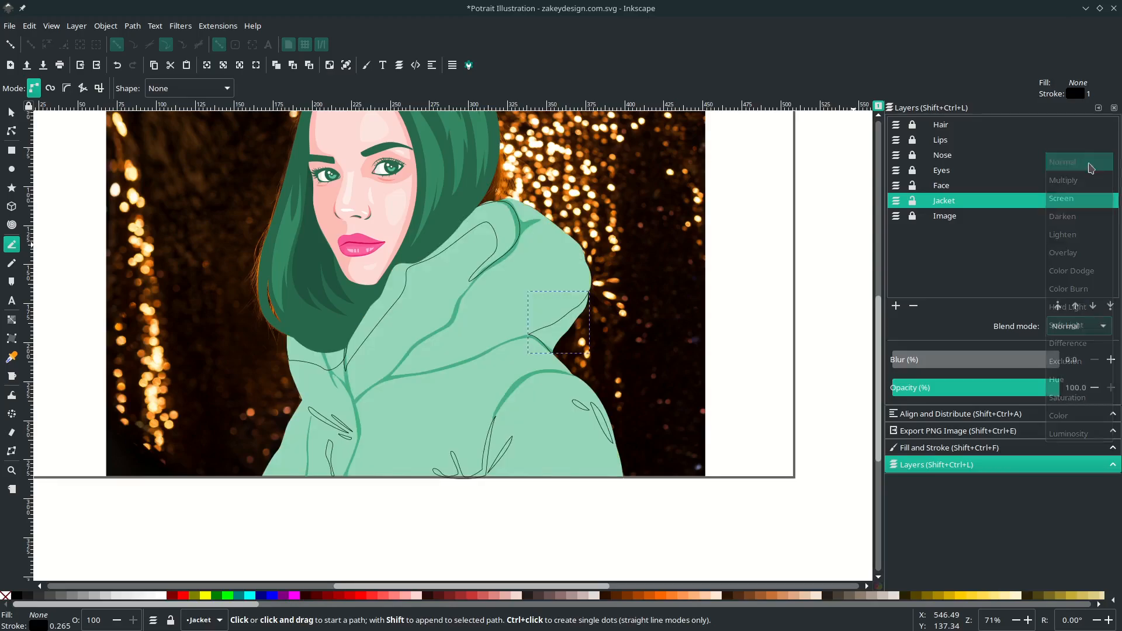
Step: Fill the hood, collar, lower jacket and sleeve fold outlines with 88d0b2ff, slightly darker than the jacket, and remove their strokes
{"action": "key", "text": "n"}
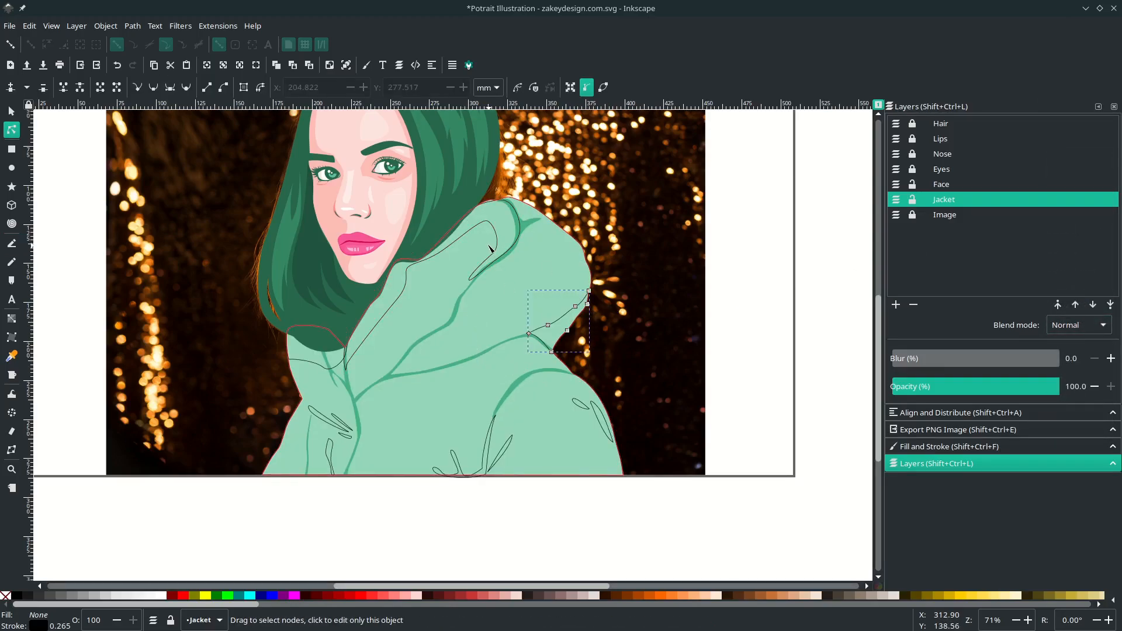
{"action": "left_click", "coordinate": [491, 246], "text": "shift"}
{"action": "left_click", "coordinate": [342, 427], "text": "shift"}
{"action": "scroll", "coordinate": [343, 446], "scroll_direction": "up", "scroll_amount": 2}
{"action": "left_click", "coordinate": [349, 426], "text": "shift"}
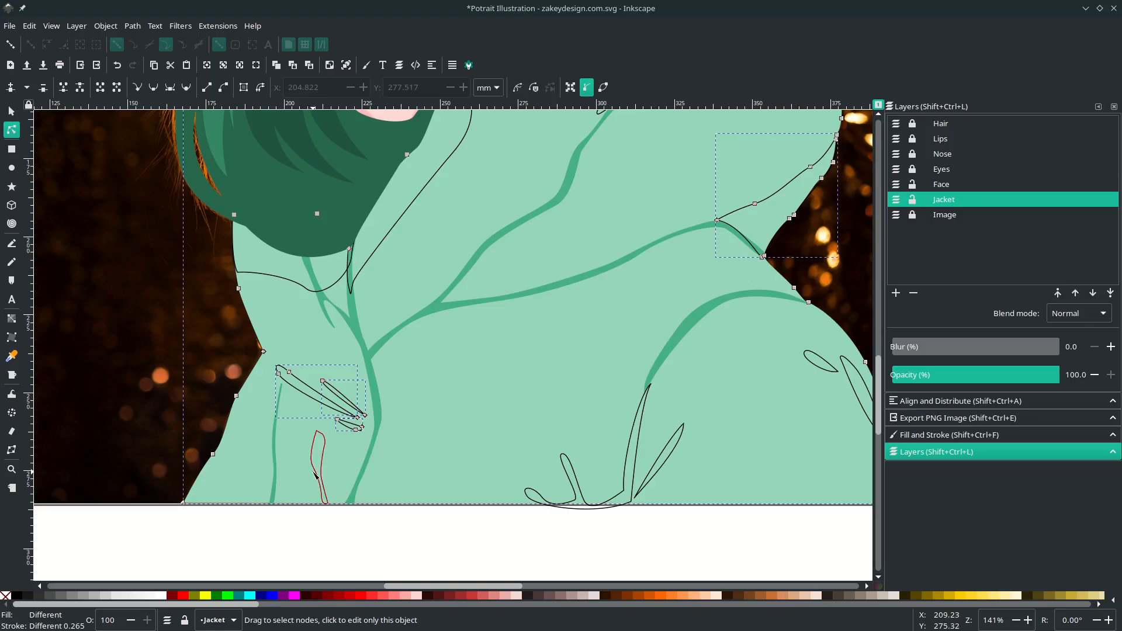
{"action": "scroll", "coordinate": [444, 450], "scroll_direction": "right", "scroll_amount": 4}
{"action": "left_click", "coordinate": [540, 442], "text": "shift"}
{"action": "left_click", "coordinate": [727, 361], "text": "shift"}
{"action": "left_click", "coordinate": [766, 395], "text": "shift"}
{"action": "scroll", "coordinate": [660, 441], "scroll_direction": "up", "scroll_amount": 2}
{"action": "scroll", "coordinate": [659, 439], "scroll_direction": "down", "scroll_amount": 1}
{"action": "key", "text": "s"}
{"action": "key", "text": "ctrl+shift+f"}
{"action": "scroll", "coordinate": [629, 419], "scroll_direction": "up", "scroll_amount": 2}
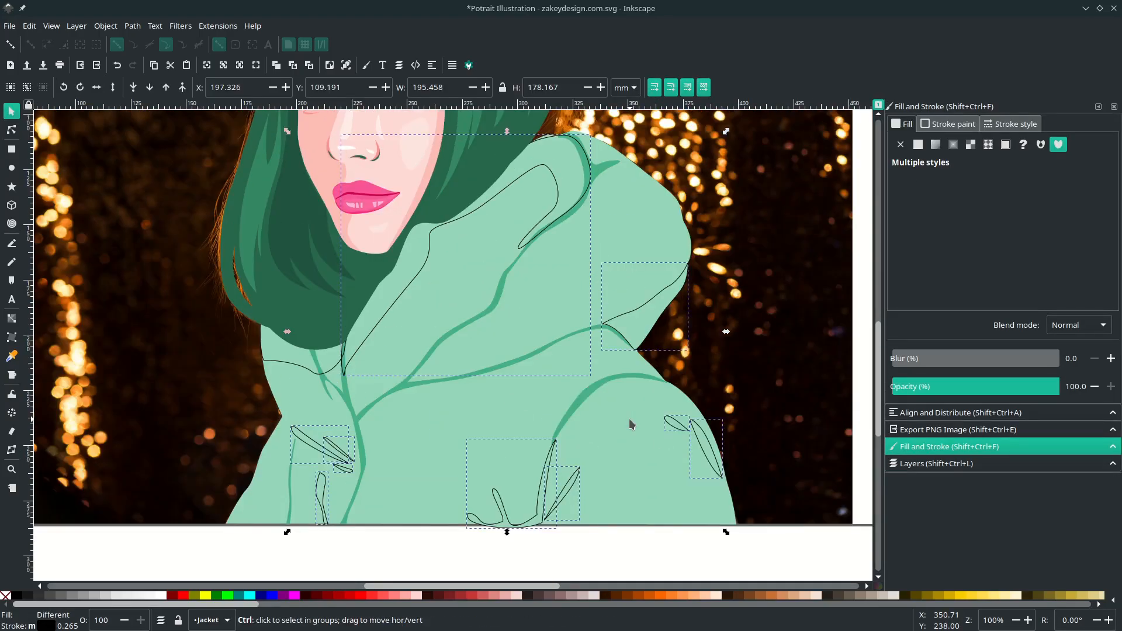
{"action": "scroll", "coordinate": [629, 418], "scroll_direction": "down", "scroll_amount": 1}
{"action": "scroll", "coordinate": [629, 418], "scroll_direction": "up", "scroll_amount": 1}
{"action": "key", "text": "d"}
{"action": "left_click", "coordinate": [603, 383]}
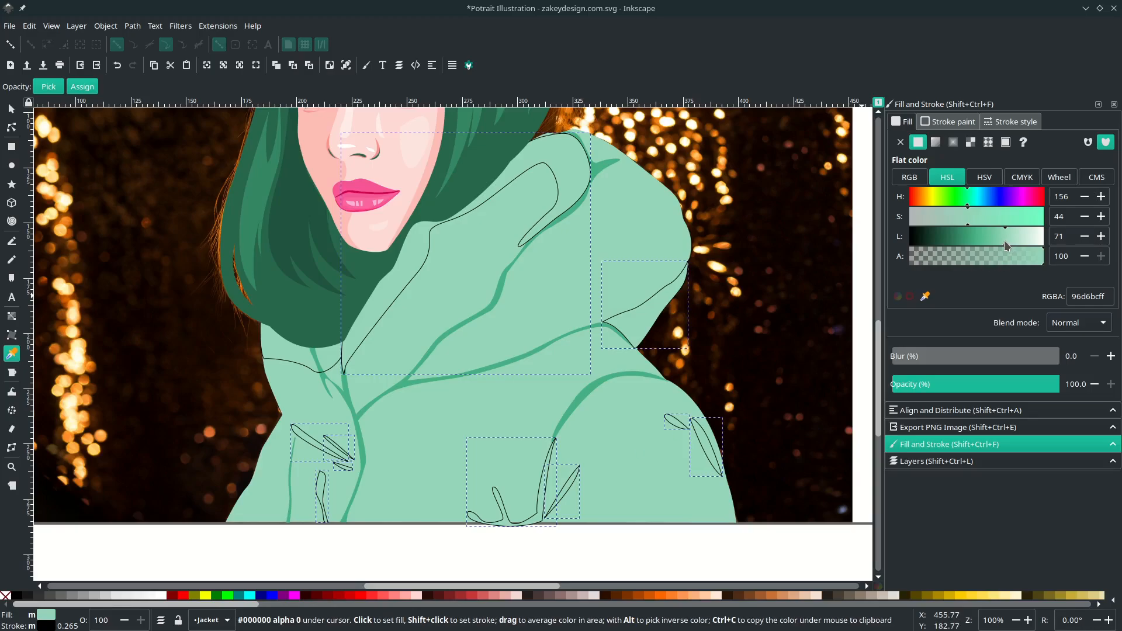
{"action": "mouse_move", "coordinate": [1004, 240]}
{"action": "left_mouse_down"}
{"action": "mouse_move", "coordinate": [988, 240]}
{"action": "mouse_move", "coordinate": [1002, 243]}
{"action": "left_mouse_up"}
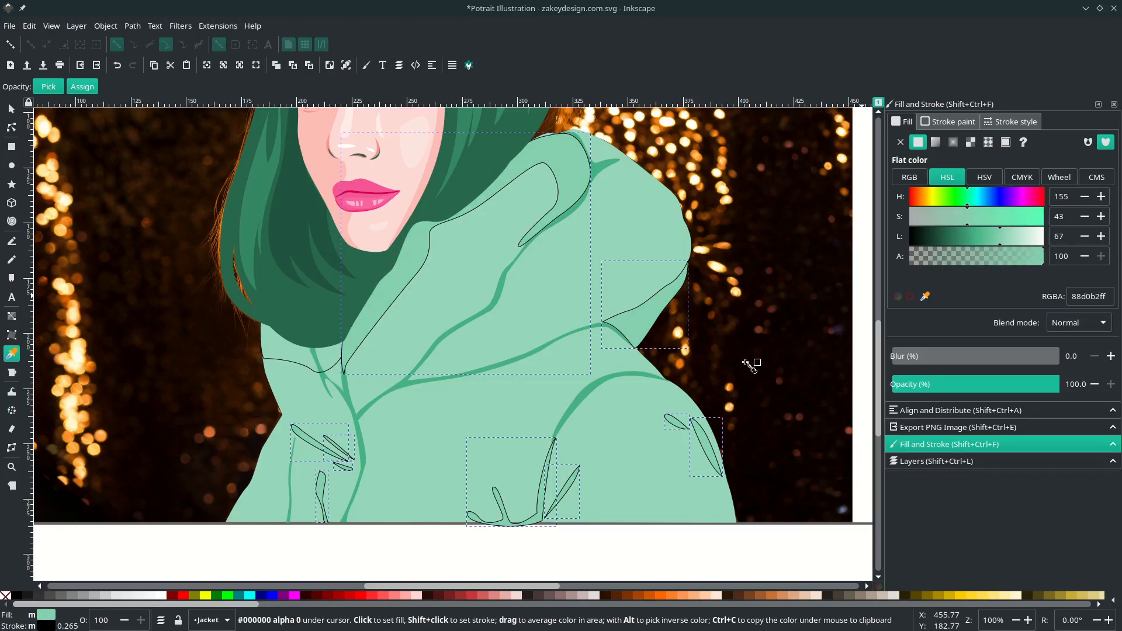
{"action": "right_click", "coordinate": [48, 627]}
{"action": "left_click", "coordinate": [93, 619]}
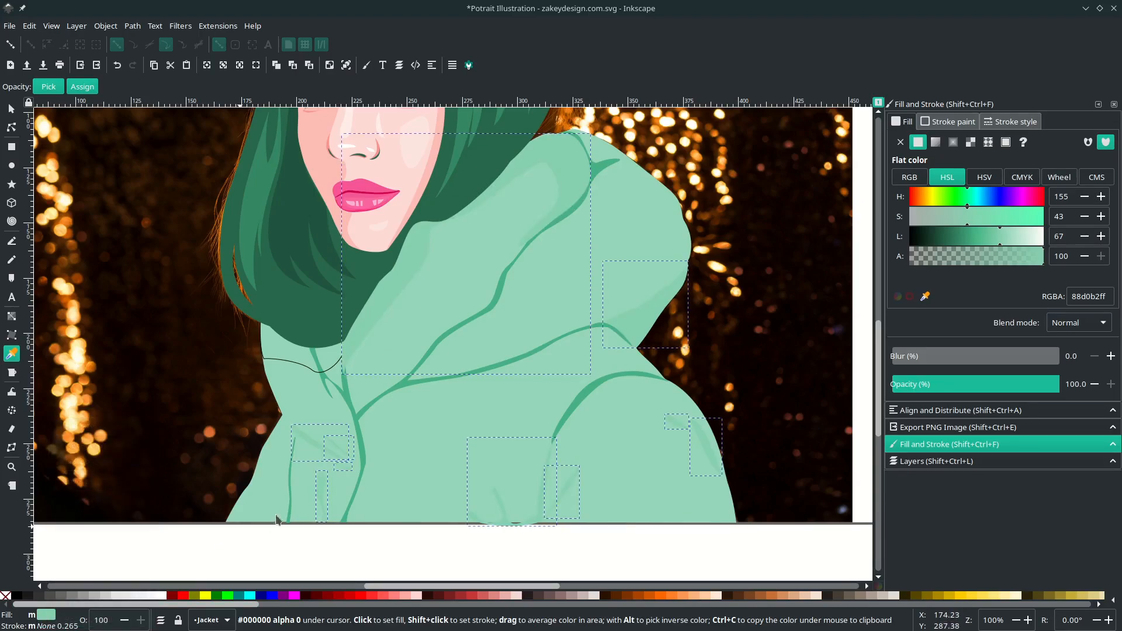
{"action": "key", "text": "s"}
{"action": "key", "text": "Escape"}
Step: Fill the shadow outline beneath the hair with the hood shading's 88d0b2ff color and remove its stroke
{"action": "scroll", "coordinate": [380, 333], "scroll_direction": "up", "scroll_amount": 2}
{"action": "left_click", "coordinate": [385, 325]}
{"action": "left_click", "coordinate": [293, 399]}
{"action": "scroll", "coordinate": [293, 408], "scroll_direction": "up", "scroll_amount": 2}
{"action": "key", "text": "n"}
{"action": "left_click", "coordinate": [283, 410]}
{"action": "key", "text": "d"}
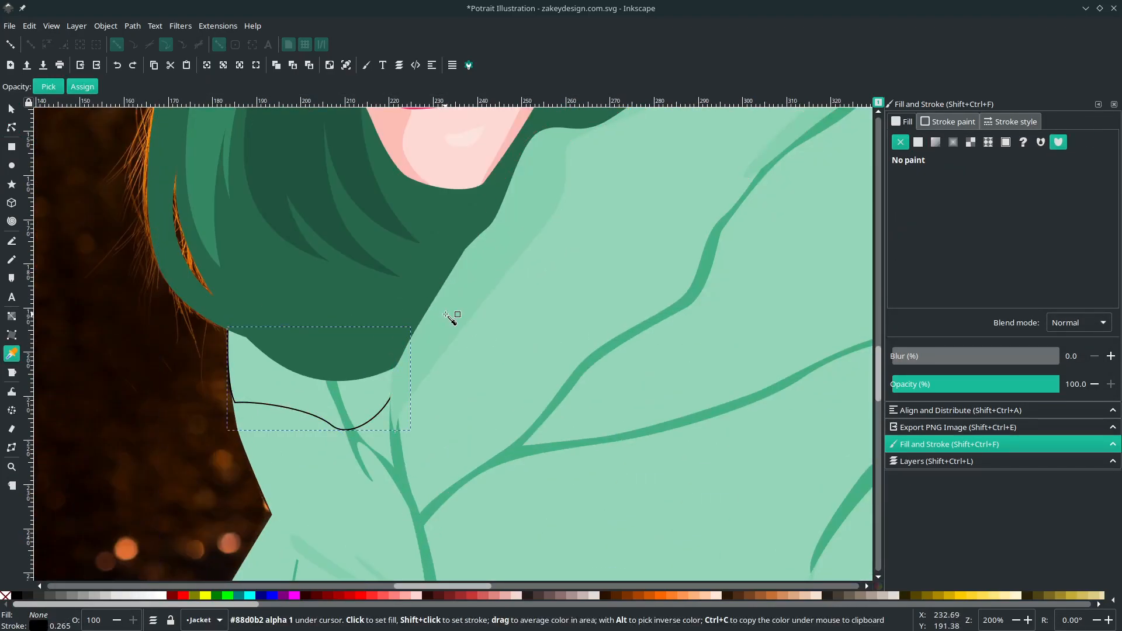
{"action": "left_click", "coordinate": [453, 317]}
{"action": "right_click", "coordinate": [48, 627]}
{"action": "left_click", "coordinate": [92, 618]}
Step: Lower the shading shapes beneath the hair and on the hood in the stacking order, below the jacket's seams
{"action": "key", "text": "s"}
{"action": "left_click", "coordinate": [150, 91]}
{"action": "left_click", "coordinate": [466, 292]}
{"action": "left_click", "coordinate": [150, 90]}
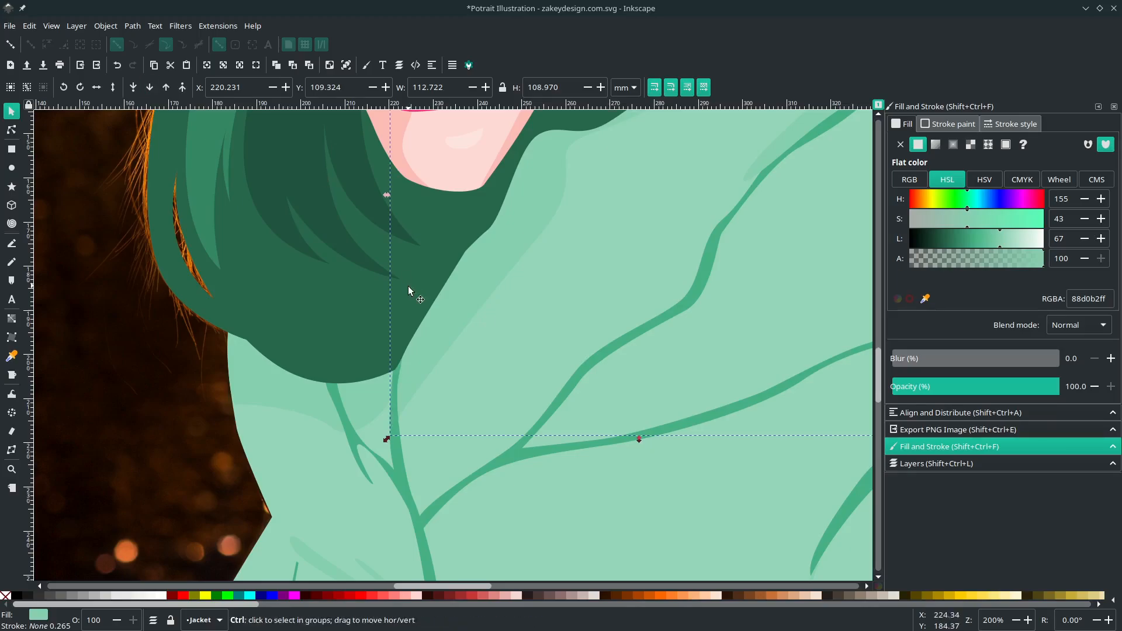
{"action": "scroll", "coordinate": [408, 286], "scroll_direction": "down", "scroll_amount": 1}
{"action": "scroll", "coordinate": [408, 286], "scroll_direction": "right", "scroll_amount": 6}
{"action": "left_click", "coordinate": [716, 281]}
{"action": "left_click", "coordinate": [150, 92]}
Step: Deselect the collar fold shape and save the drawing
{"action": "scroll", "coordinate": [377, 430], "scroll_direction": "down", "scroll_amount": 6}
{"action": "left_click", "coordinate": [374, 418]}
{"action": "scroll", "coordinate": [546, 378], "scroll_direction": "left", "scroll_amount": 4}
{"action": "left_click", "coordinate": [303, 360]}
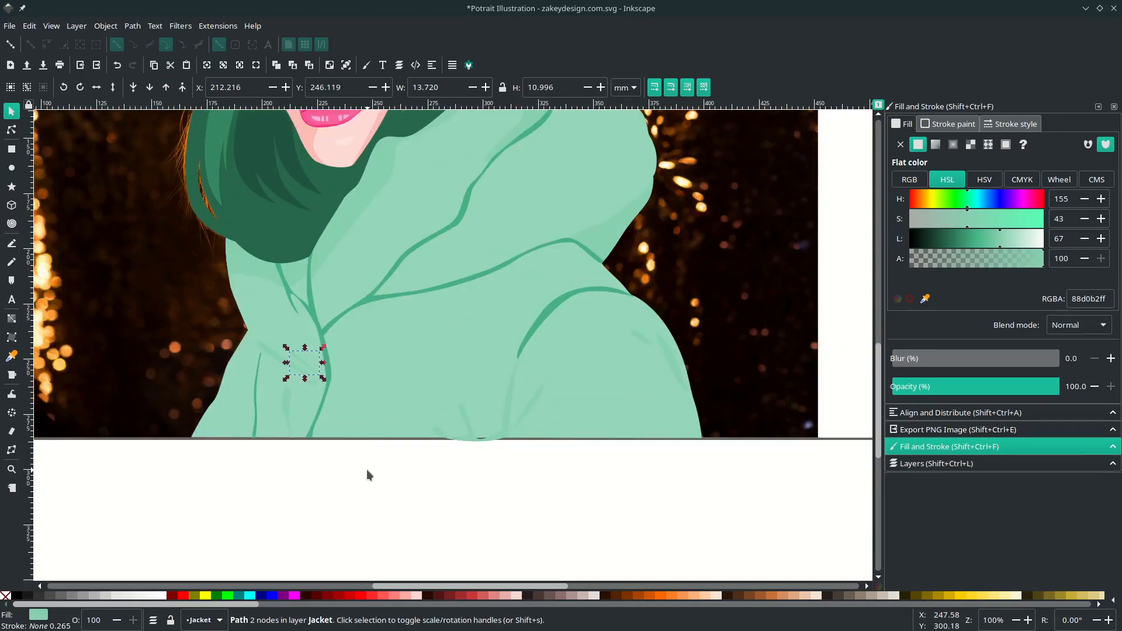
{"action": "left_click", "coordinate": [367, 470]}
{"action": "scroll", "coordinate": [339, 453], "scroll_direction": "up", "scroll_amount": 4}
{"action": "key", "text": "ctrl+s"}
{"action": "scroll", "coordinate": [314, 441], "scroll_direction": "down", "scroll_amount": 1}
{"action": "scroll", "coordinate": [706, 440], "scroll_direction": "up", "scroll_amount": 1}
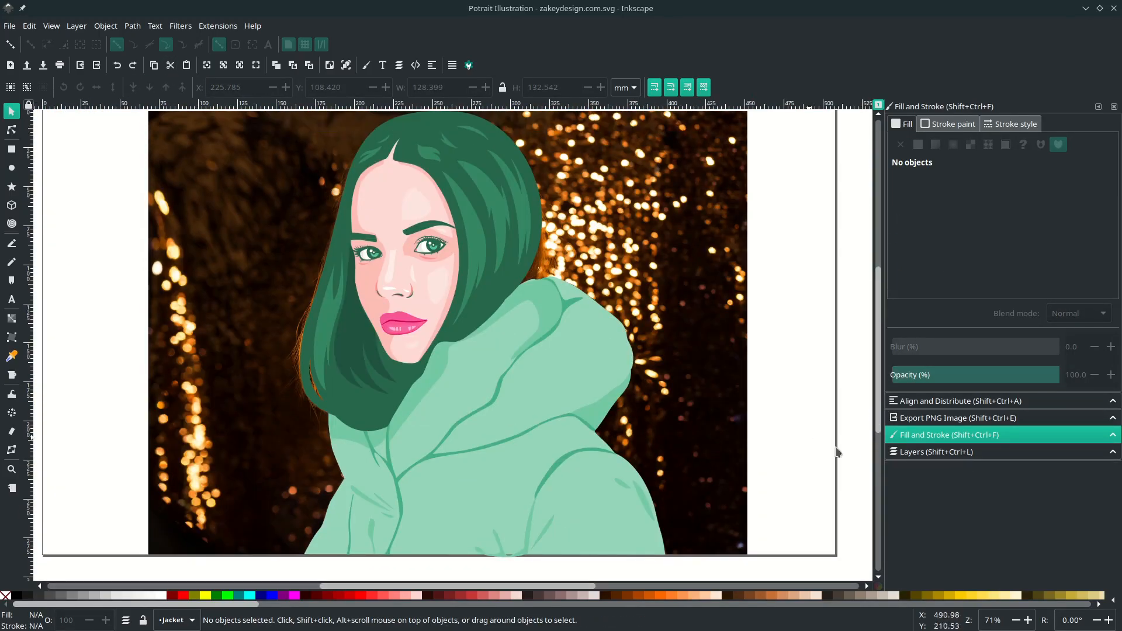
Step: Set the Jacket layer's blend mode to Darken for tracing the lit areas of the photo
{"action": "left_click", "coordinate": [949, 452]}
{"action": "left_click", "coordinate": [1078, 313]}
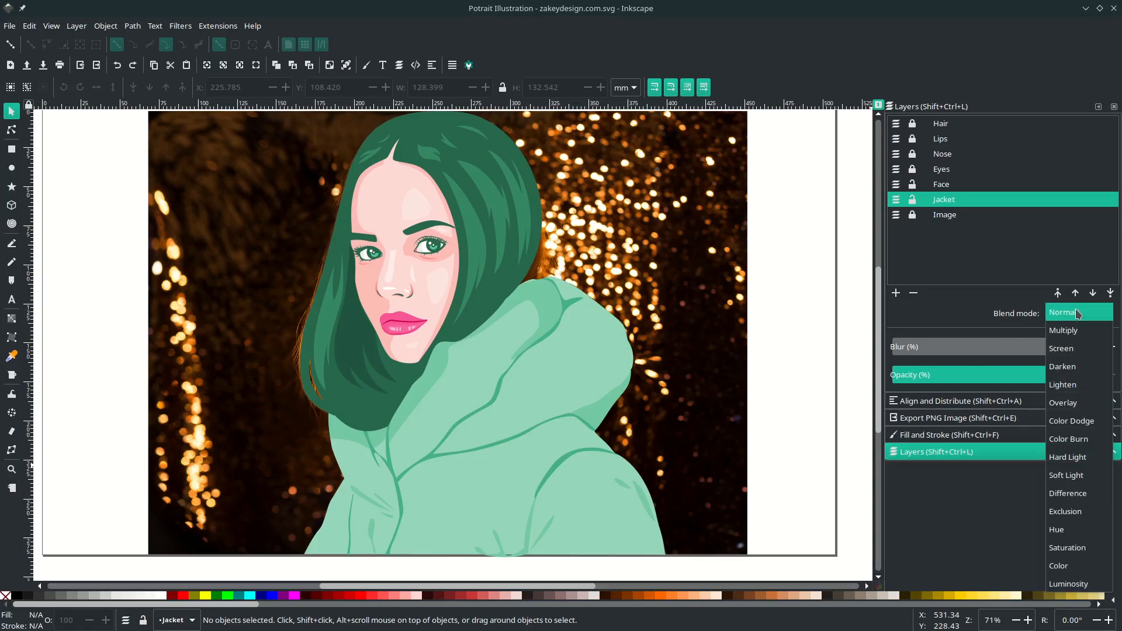
{"action": "left_click", "coordinate": [1076, 365]}
{"action": "scroll", "coordinate": [465, 450], "scroll_direction": "up", "scroll_amount": 1}
{"action": "scroll", "coordinate": [471, 336], "scroll_direction": "up", "scroll_amount": 2}
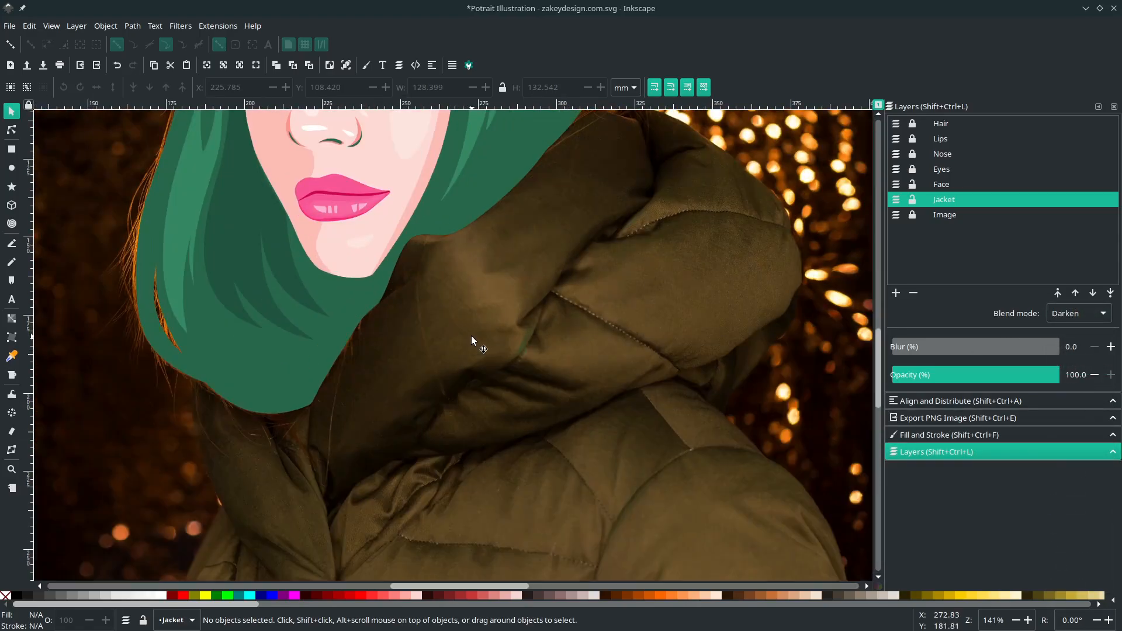
{"action": "scroll", "coordinate": [503, 335], "scroll_direction": "down", "scroll_amount": 2}
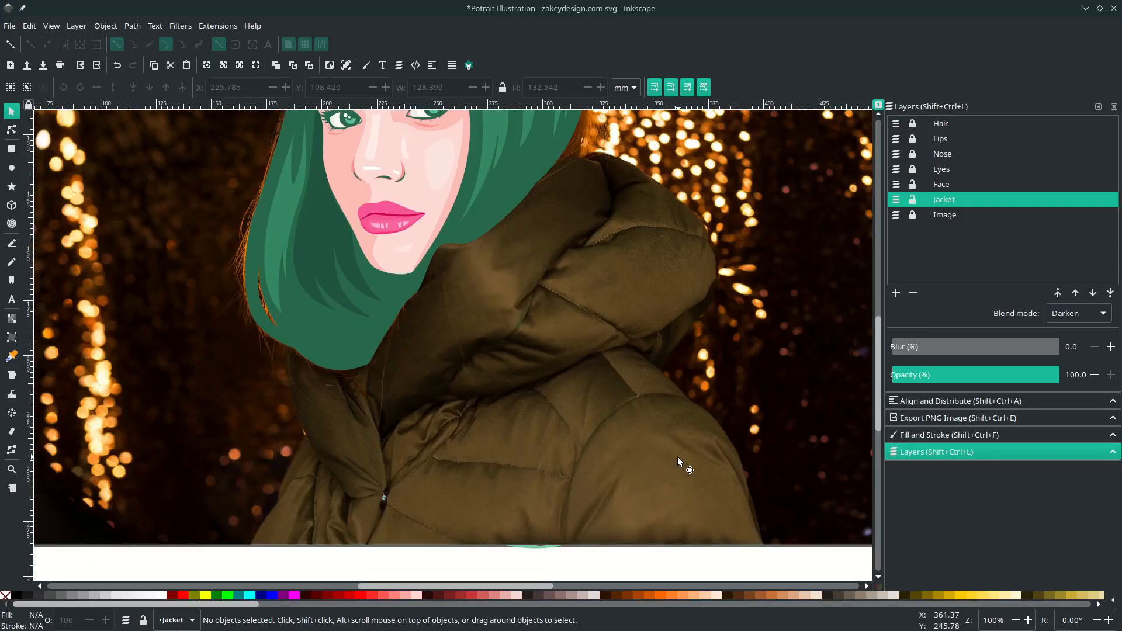
{"action": "scroll", "coordinate": [510, 335], "scroll_direction": "up", "scroll_amount": 3}
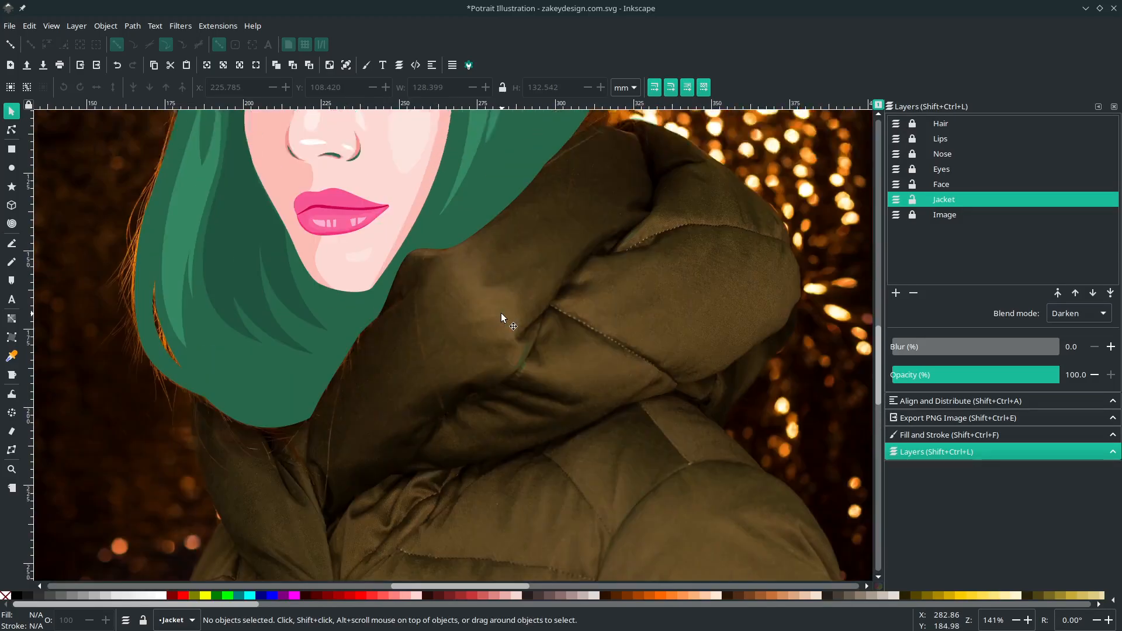
Step: Draw a closed curved outline around the lit area on the hood's inner side, beside the chin
{"action": "key", "text": "b"}
{"action": "left_click", "coordinate": [478, 223]}
{"action": "left_click_drag", "start_coordinate": [399, 303], "coordinate": [398, 339]}
{"action": "left_click_drag", "start_coordinate": [463, 372], "coordinate": [464, 404]}
{"action": "left_click_drag", "start_coordinate": [534, 353], "coordinate": [534, 301]}
{"action": "left_click_drag", "start_coordinate": [516, 253], "coordinate": [503, 230]}
{"action": "left_click", "coordinate": [478, 223]}
{"action": "scroll", "coordinate": [292, 204], "scroll_direction": "down", "scroll_amount": 3}
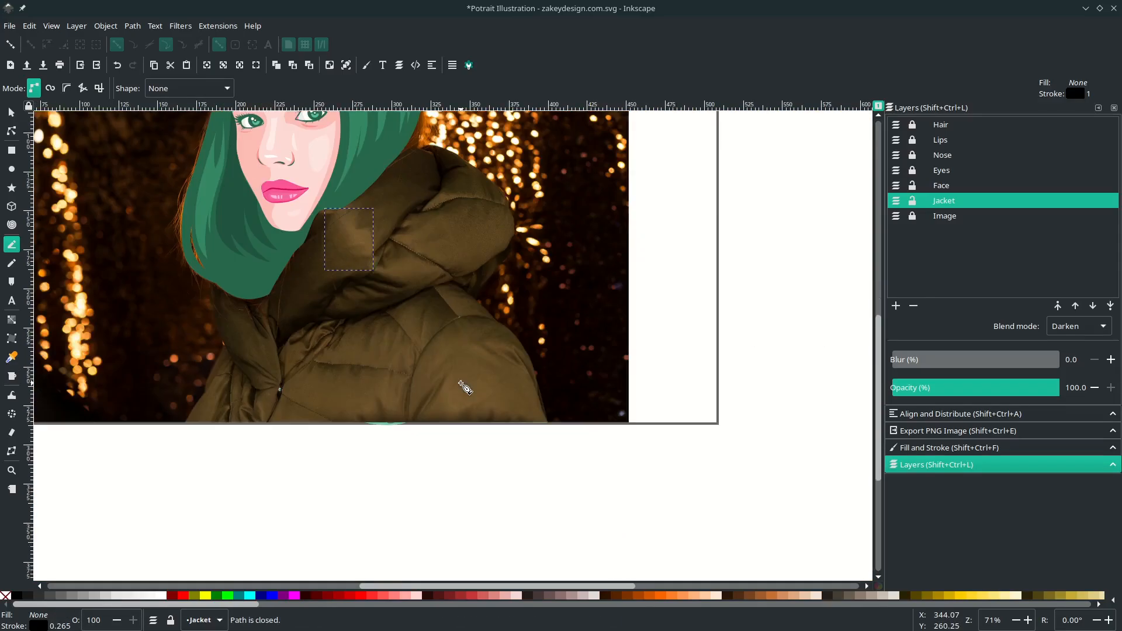
Step: Draw a closed curved outline, roughly triangular, around the lit area of the sleeve beside the chest
{"action": "scroll", "coordinate": [466, 380], "scroll_direction": "up", "scroll_amount": 2}
{"action": "left_click", "coordinate": [399, 447]}
{"action": "left_click_drag", "start_coordinate": [476, 328], "coordinate": [518, 328]}
{"action": "left_click_drag", "start_coordinate": [566, 450], "coordinate": [514, 432]}
{"action": "key", "text": "BackSpace"}
{"action": "left_click_drag", "start_coordinate": [399, 447], "coordinate": [409, 404]}
Step: Draw a large closed curved outline around the lit area of the jacket's chest, between the front closure and the sleeve
{"action": "scroll", "coordinate": [448, 314], "scroll_direction": "left", "scroll_amount": 8}
{"action": "left_click", "coordinate": [569, 285]}
{"action": "left_click_drag", "start_coordinate": [513, 418], "coordinate": [488, 436]}
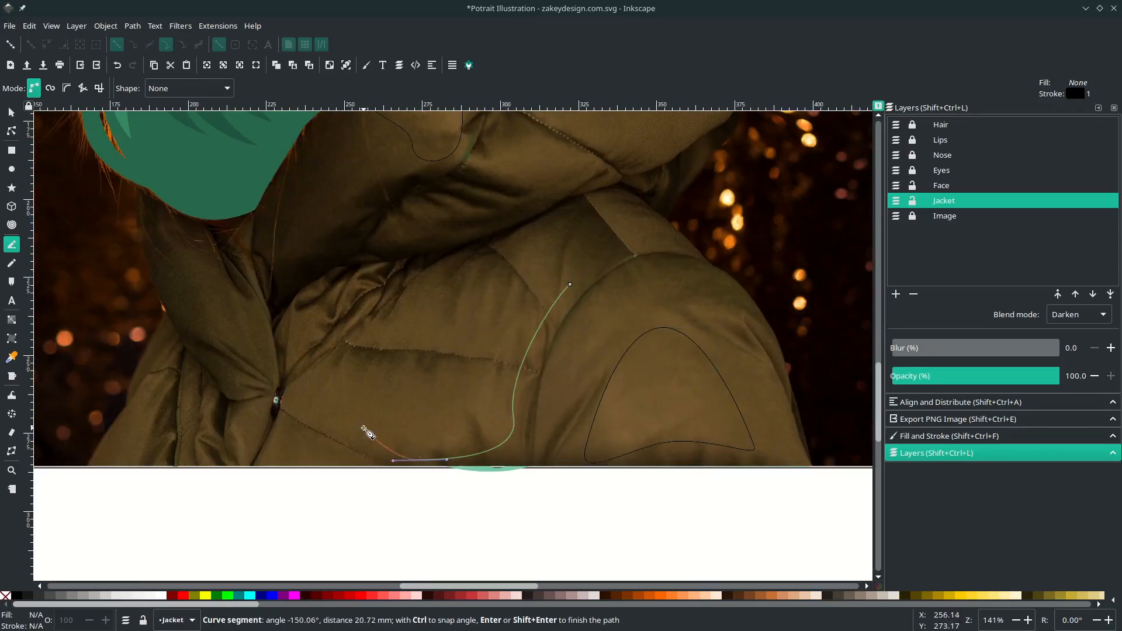
{"action": "left_click_drag", "start_coordinate": [364, 443], "coordinate": [356, 431]}
{"action": "left_click_drag", "start_coordinate": [458, 297], "coordinate": [581, 302]}
Step: Draw a small closed curved outline around the lit shoulder area just below the hood
{"action": "scroll", "coordinate": [587, 332], "scroll_direction": "down", "scroll_amount": 1}
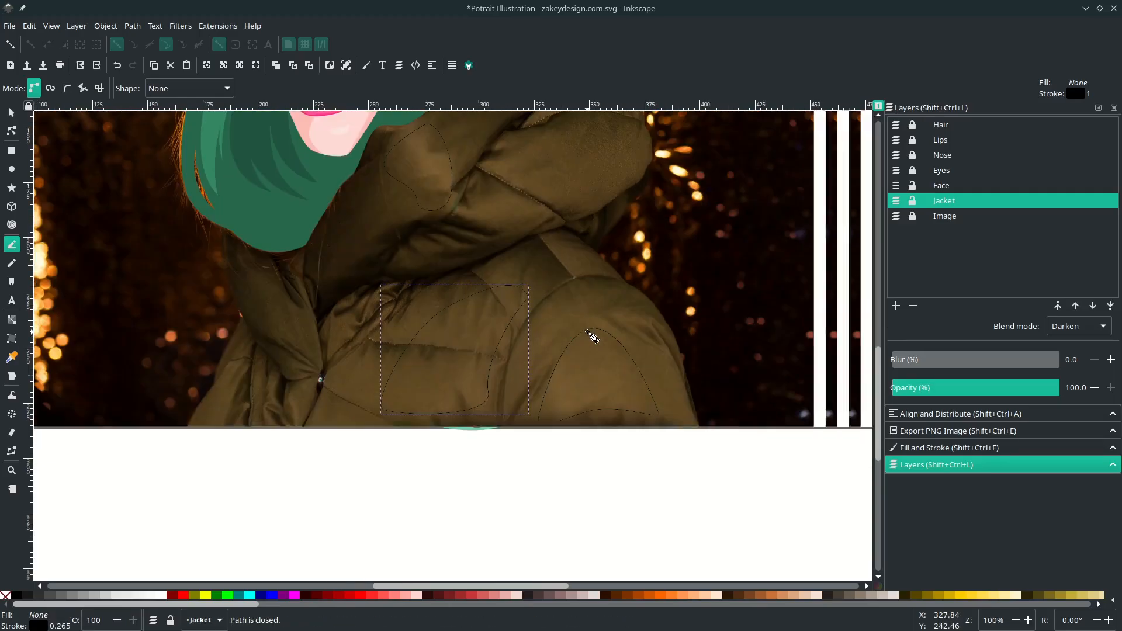
{"action": "scroll", "coordinate": [602, 316], "scroll_direction": "up", "scroll_amount": 2}
{"action": "scroll", "coordinate": [666, 246], "scroll_direction": "up", "scroll_amount": 2}
{"action": "left_click", "coordinate": [615, 224]}
{"action": "left_click_drag", "start_coordinate": [666, 278], "coordinate": [685, 255]}
{"action": "left_click_drag", "start_coordinate": [615, 224], "coordinate": [607, 224]}
Step: Draw a narrow closed curved outline along the lit area of the opposite sleeve, removing and redrawing misplaced points
{"action": "scroll", "coordinate": [607, 227], "scroll_direction": "down", "scroll_amount": 2}
{"action": "scroll", "coordinate": [272, 325], "scroll_direction": "up", "scroll_amount": 3}
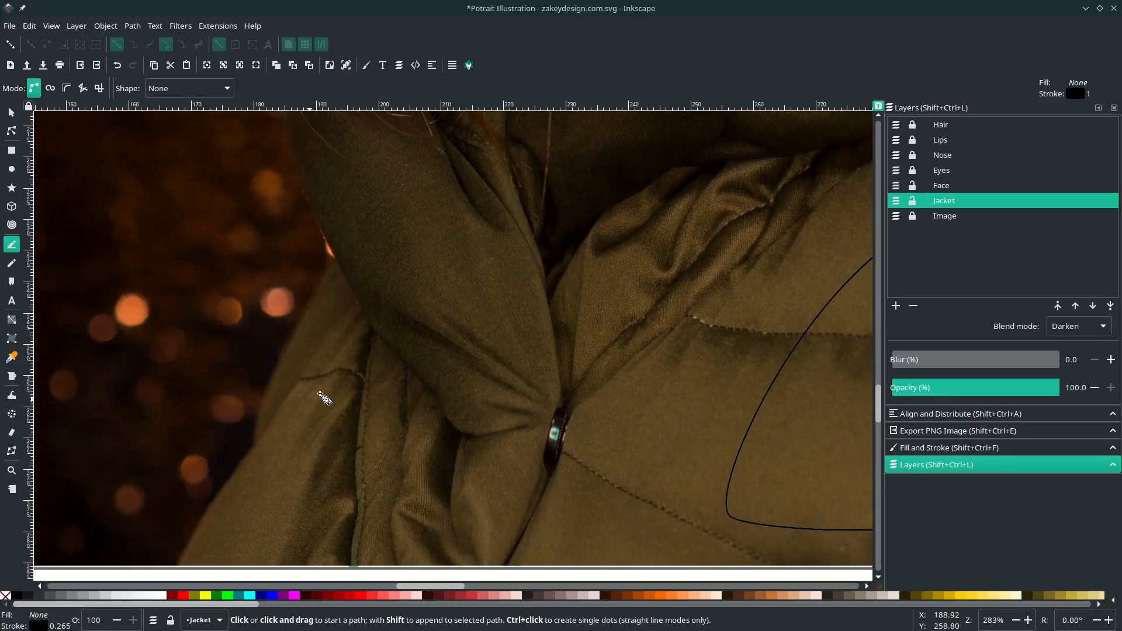
{"action": "scroll", "coordinate": [319, 391], "scroll_direction": "down", "scroll_amount": 2}
{"action": "left_click", "coordinate": [333, 302]}
{"action": "left_click_drag", "start_coordinate": [259, 438], "coordinate": [248, 480]}
{"action": "left_click_drag", "start_coordinate": [321, 512], "coordinate": [332, 514]}
{"action": "key", "text": "BackSpace"}
{"action": "key", "text": "BackSpace"}
{"action": "left_click_drag", "start_coordinate": [243, 465], "coordinate": [230, 490]}
{"action": "left_click_drag", "start_coordinate": [294, 508], "coordinate": [304, 509]}
{"action": "left_click_drag", "start_coordinate": [338, 348], "coordinate": [323, 297]}
Step: Select the five highlight outlines on the jacket and fill them with its base green, 96d6bc
{"action": "scroll", "coordinate": [336, 306], "scroll_direction": "down", "scroll_amount": 3}
{"action": "key", "text": "n"}
{"action": "left_click", "coordinate": [465, 343], "text": "shift"}
{"action": "left_click", "coordinate": [749, 377], "text": "shift"}
{"action": "left_click", "coordinate": [748, 377], "text": "shift"}
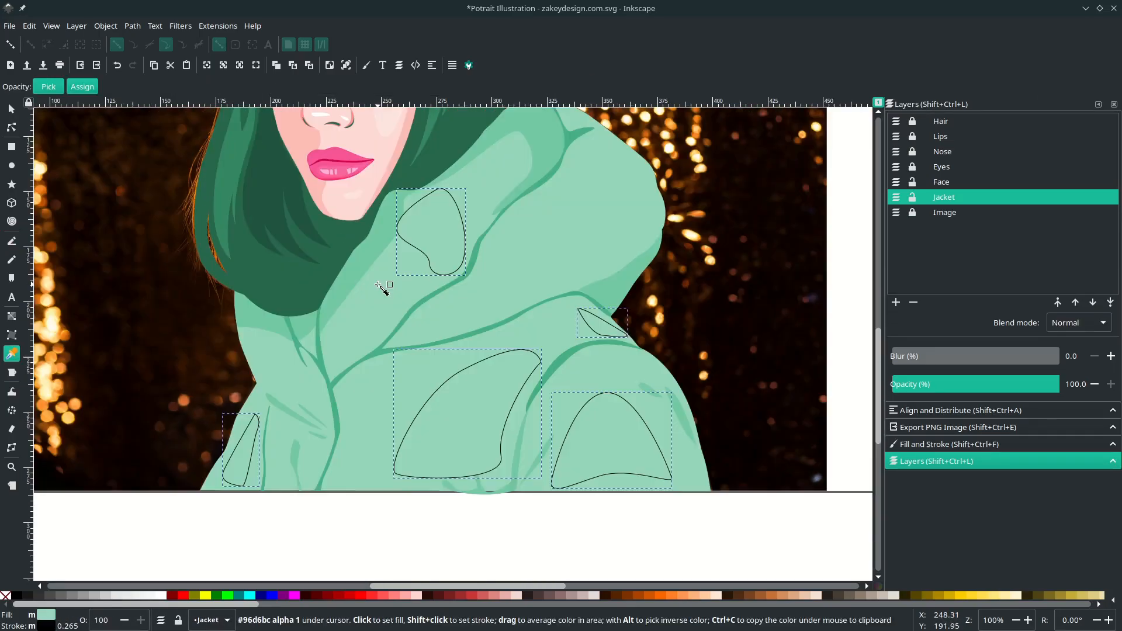
Step: Set the highlight shapes' fill lightness to 79 and remove their stroke
{"action": "left_click", "coordinate": [365, 65]}
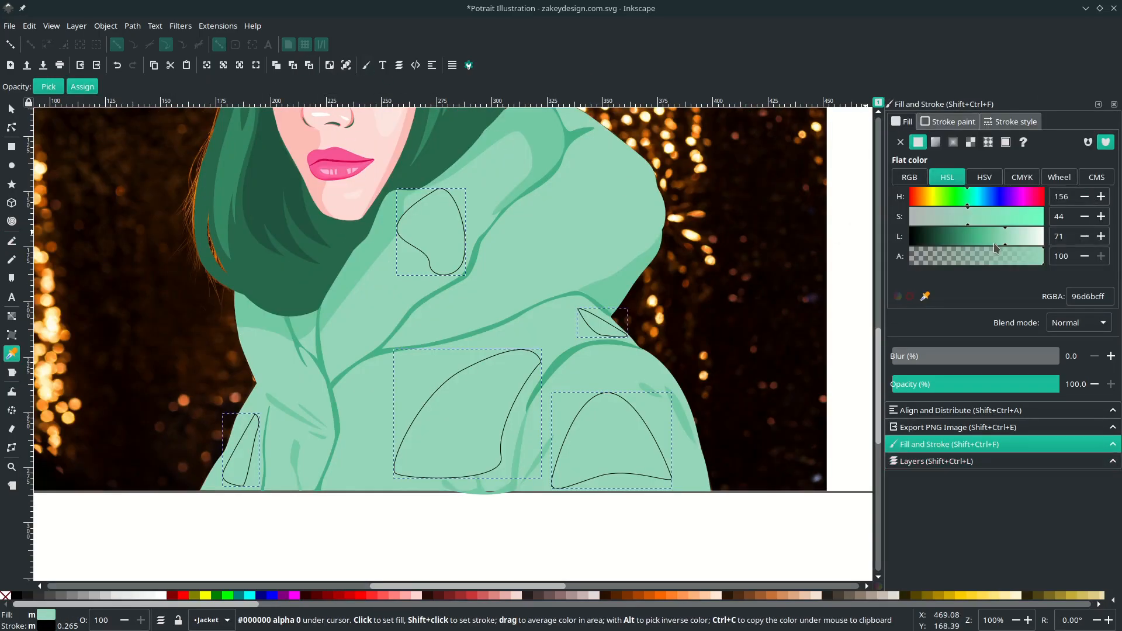
{"action": "left_click_drag", "start_coordinate": [1005, 243], "coordinate": [1015, 242]}
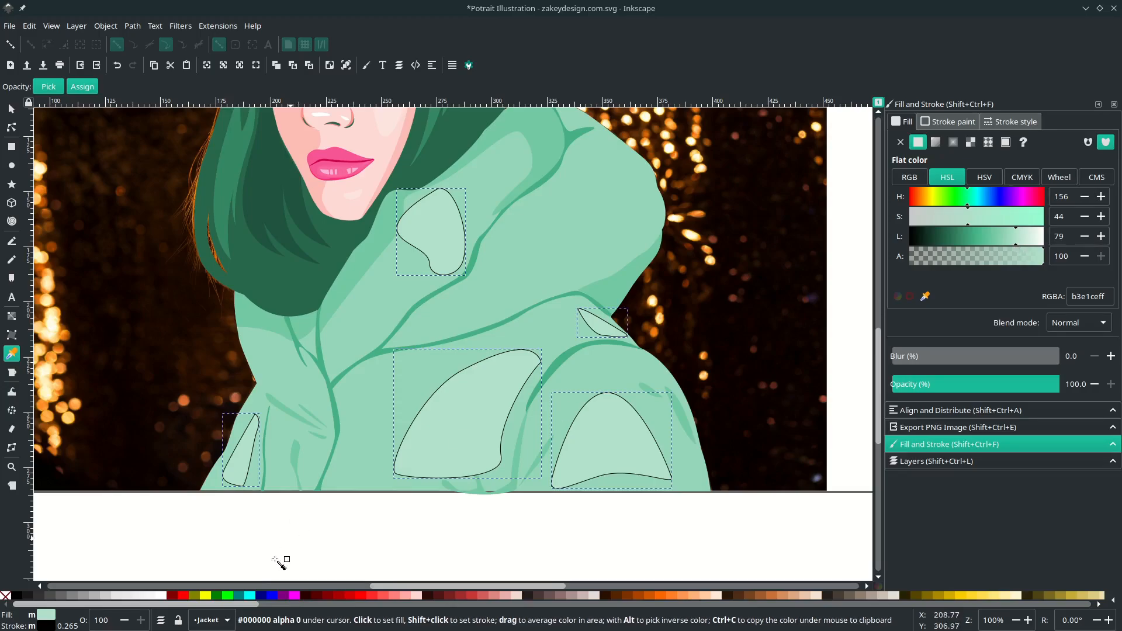
{"action": "right_click", "coordinate": [46, 629]}
{"action": "left_click", "coordinate": [69, 623]}
Step: Reshape the hood's inner highlight by moving its node nearest the chin inward, then deselect it
{"action": "key", "text": "n"}
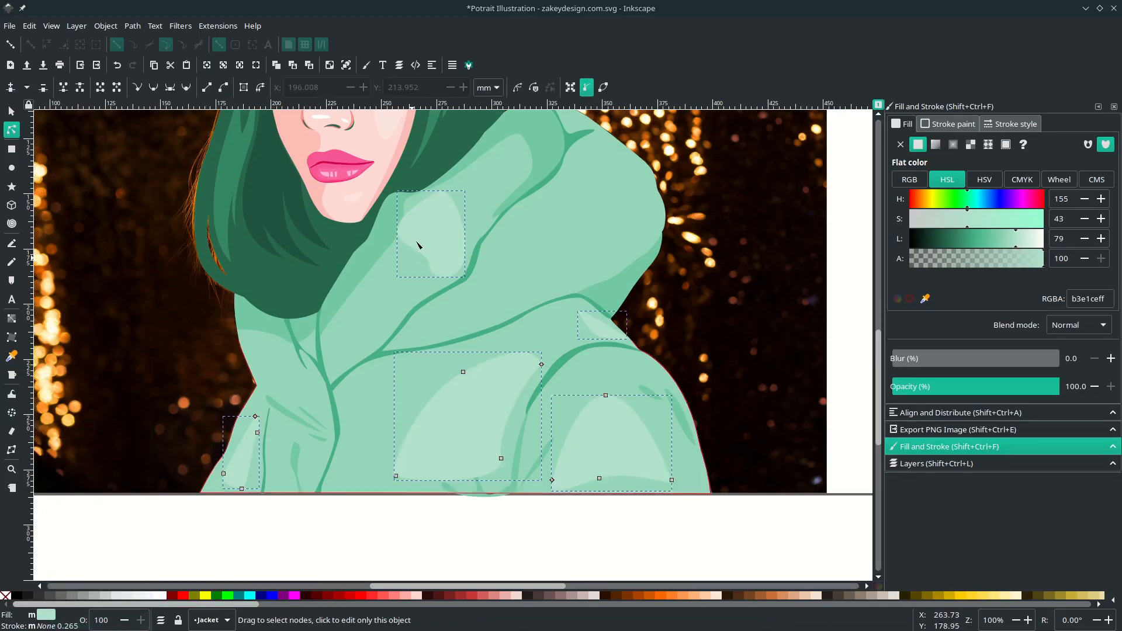
{"action": "key", "text": "s"}
{"action": "left_click", "coordinate": [405, 234]}
{"action": "key", "text": "n"}
{"action": "left_click", "coordinate": [388, 239]}
{"action": "left_click", "coordinate": [403, 237]}
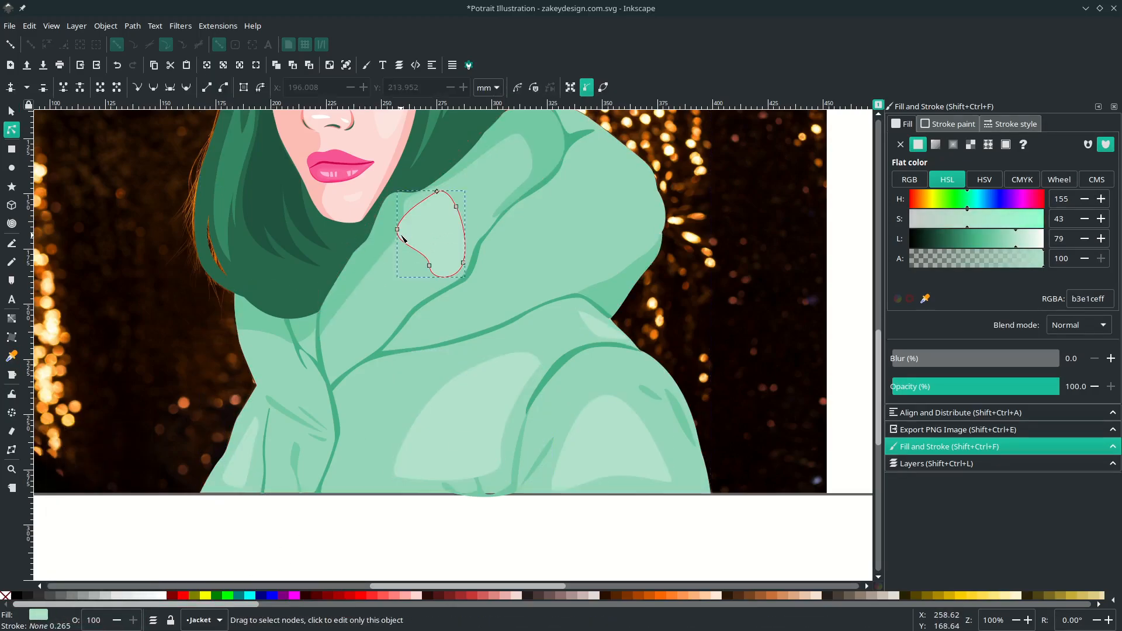
{"action": "left_click_drag", "start_coordinate": [399, 229], "coordinate": [417, 228]}
{"action": "left_click", "coordinate": [533, 183]}
Step: Draw a closed curved highlight outline on the outer hood and fill it with the light green of the existing highlights
{"action": "scroll", "coordinate": [555, 232], "scroll_direction": "down", "scroll_amount": 1}
{"action": "key", "text": "Escape"}
{"action": "left_click_drag", "start_coordinate": [555, 232], "coordinate": [481, 255]}
{"action": "scroll", "coordinate": [543, 255], "scroll_direction": "up", "scroll_amount": 1}
{"action": "key", "text": "b"}
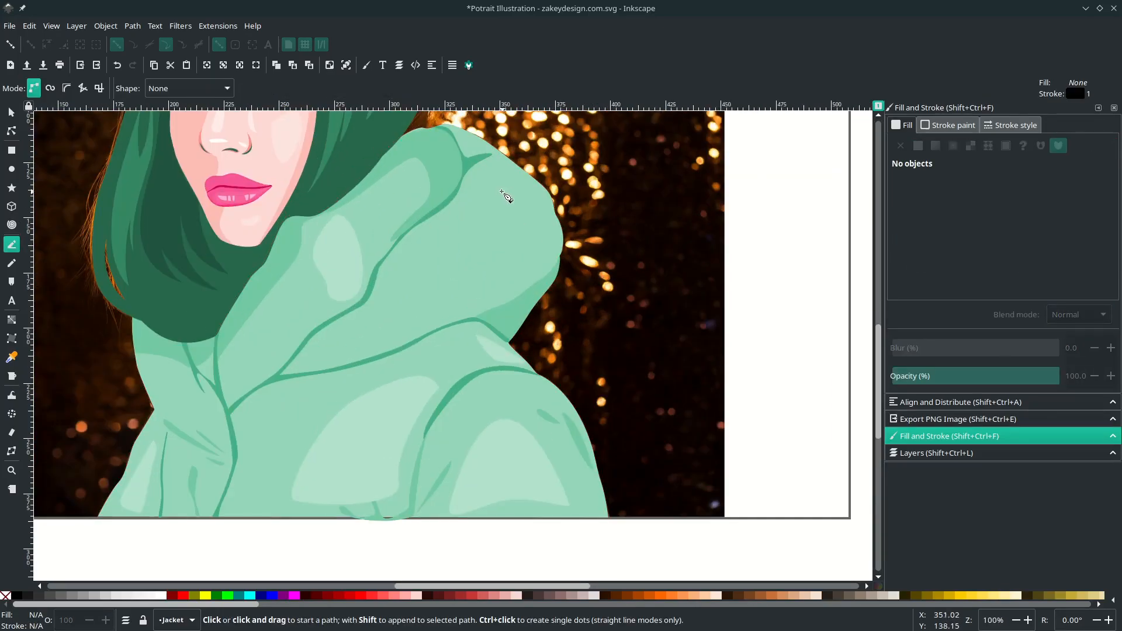
{"action": "left_click_drag", "start_coordinate": [491, 170], "coordinate": [501, 181]}
{"action": "left_click_drag", "start_coordinate": [548, 250], "coordinate": [539, 273]}
{"action": "left_click", "coordinate": [394, 311]}
{"action": "left_click", "coordinate": [491, 170]}
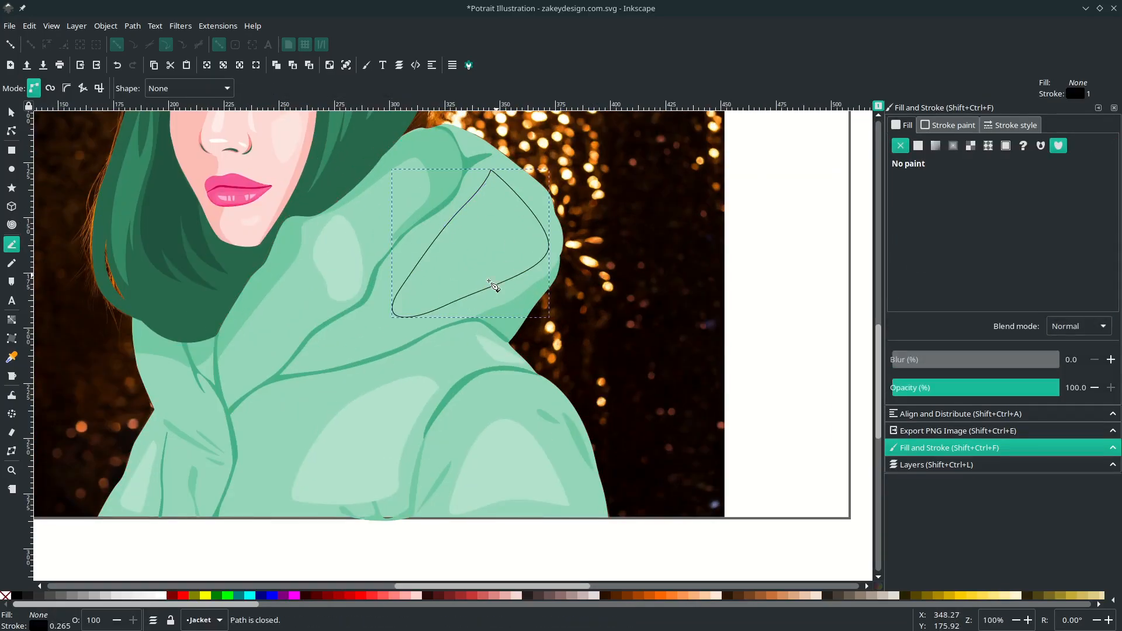
{"action": "key", "text": "d"}
{"action": "left_click", "coordinate": [448, 231]}
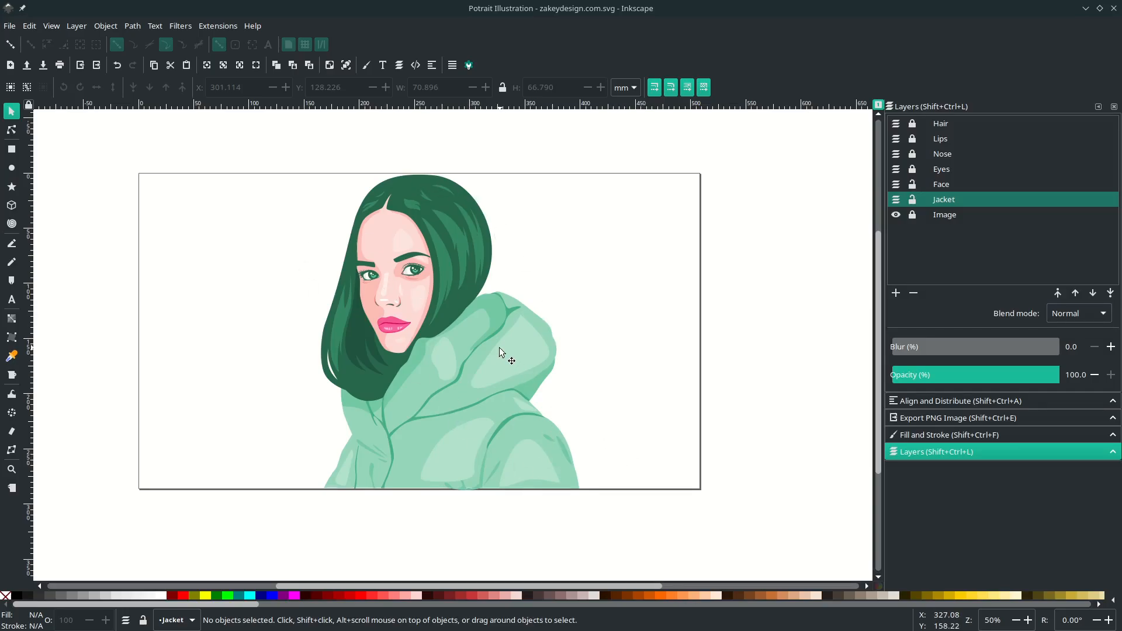
Step: Add a new layer named bg directly above the Image layer
{"action": "left_click", "coordinate": [938, 218]}
{"action": "left_click", "coordinate": [895, 293]}
{"action": "type", "text": "bg"}
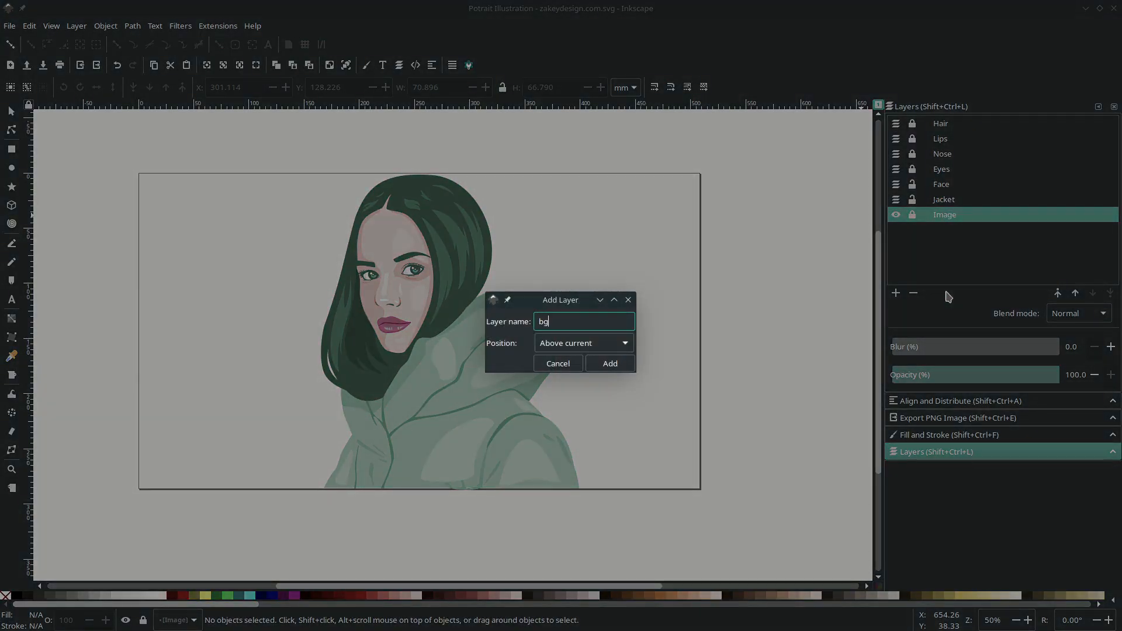
{"action": "left_click", "coordinate": [610, 364]}
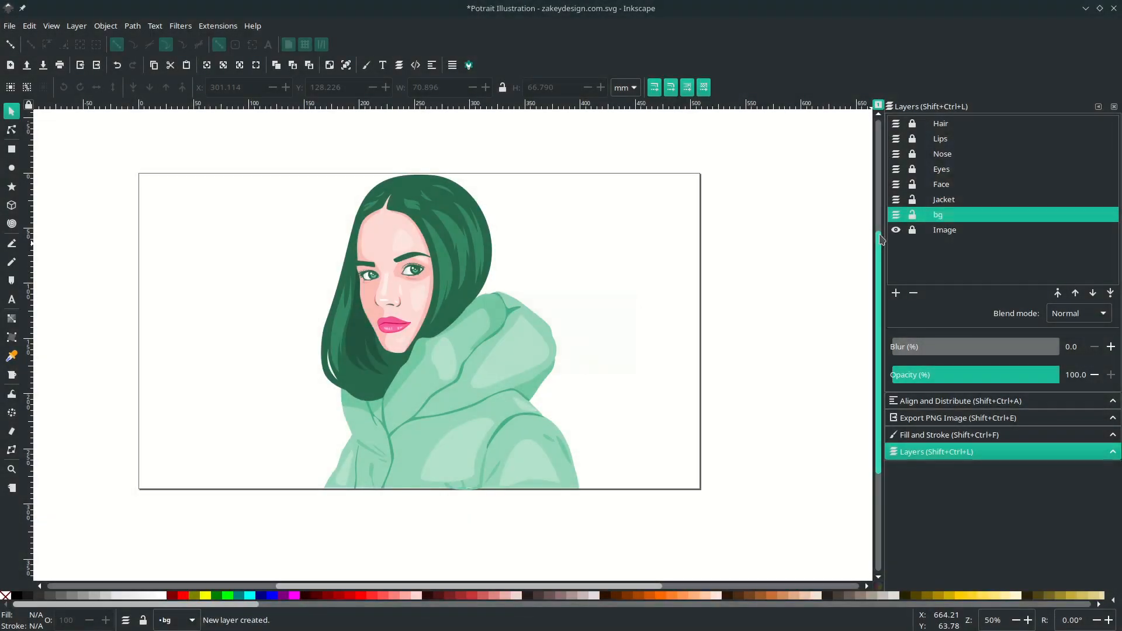
Step: Turn on snapping and draw a 508 by 285.75 mm rectangle covering the whole page on the bg layer
{"action": "left_click", "coordinate": [11, 150]}
{"action": "left_click", "coordinate": [11, 46]}
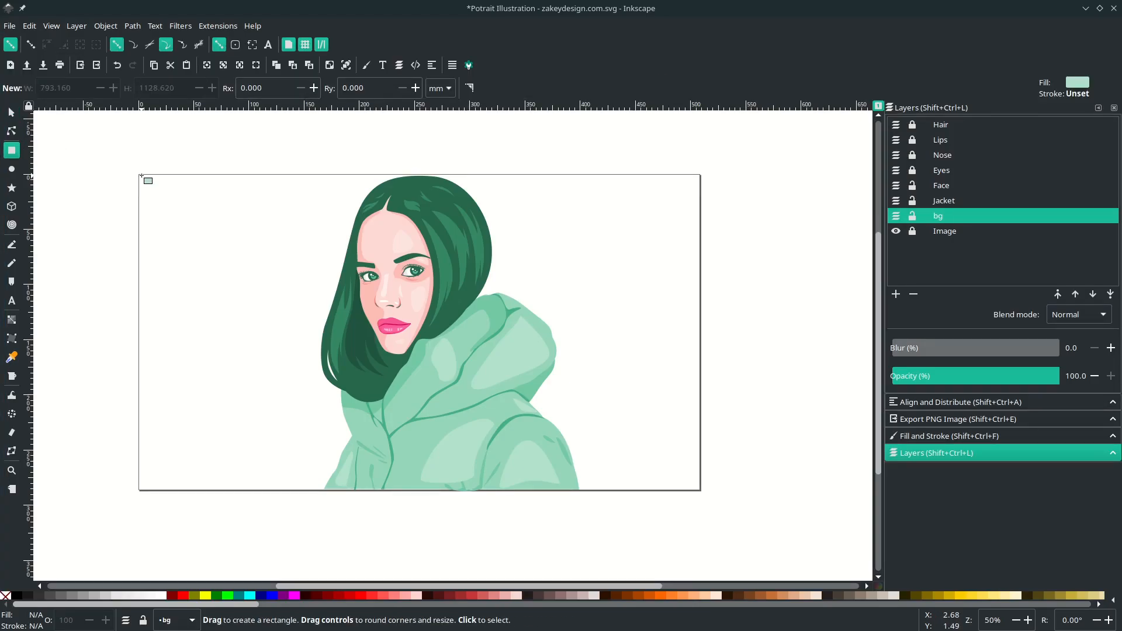
{"action": "left_click_drag", "start_coordinate": [141, 176], "coordinate": [701, 491]}
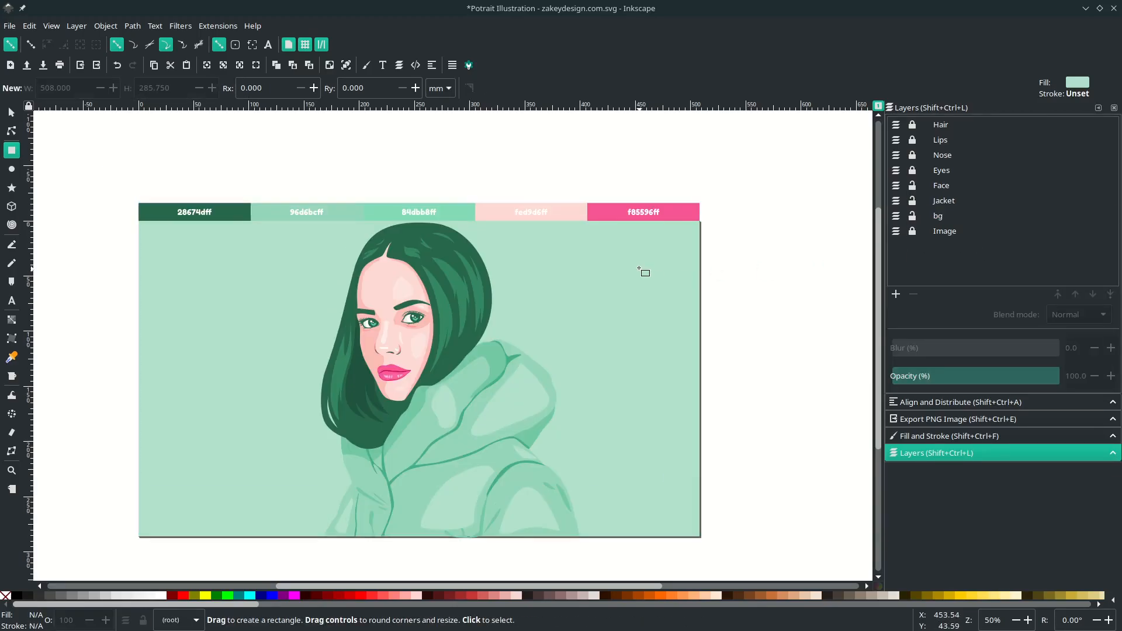
Step: Fill the background rectangle with the palette green 84dbb8
{"action": "key", "text": "s"}
{"action": "left_click", "coordinate": [638, 284]}
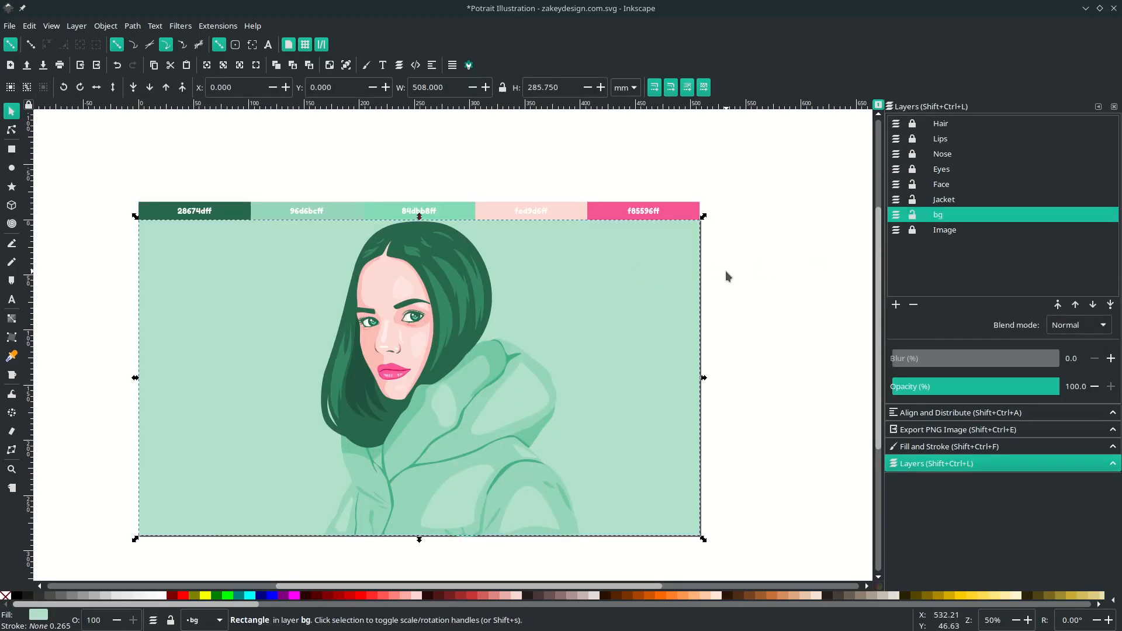
{"action": "key", "text": "d"}
{"action": "left_click", "coordinate": [457, 207]}
{"action": "key", "text": "s"}
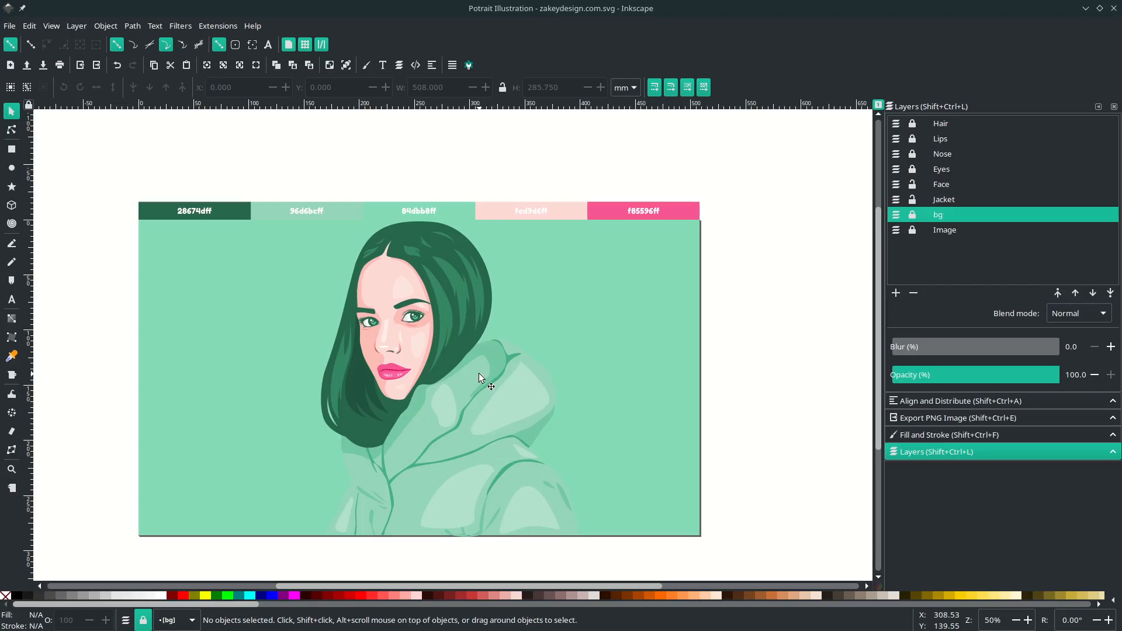
Step: Unlock the portrait layers, select all portrait shapes, and merge a duplicate of them into a single silhouette path
{"action": "left_click", "coordinate": [912, 172]}
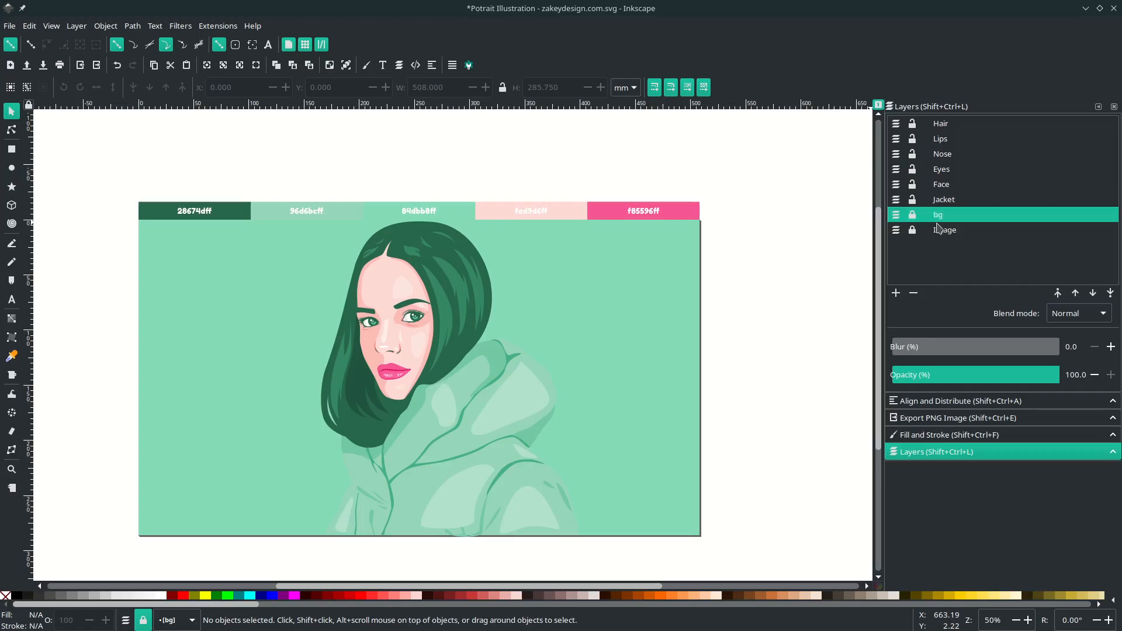
{"action": "left_click_drag", "start_coordinate": [661, 551], "coordinate": [201, 220]}
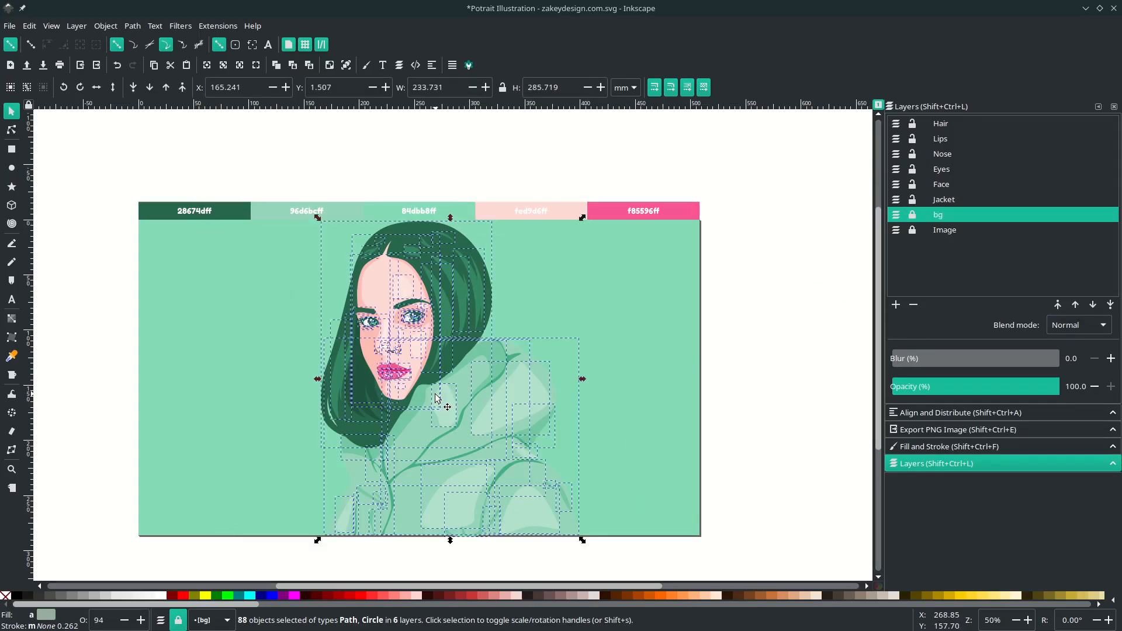
{"action": "left_click", "coordinate": [419, 310], "text": "ctrl"}
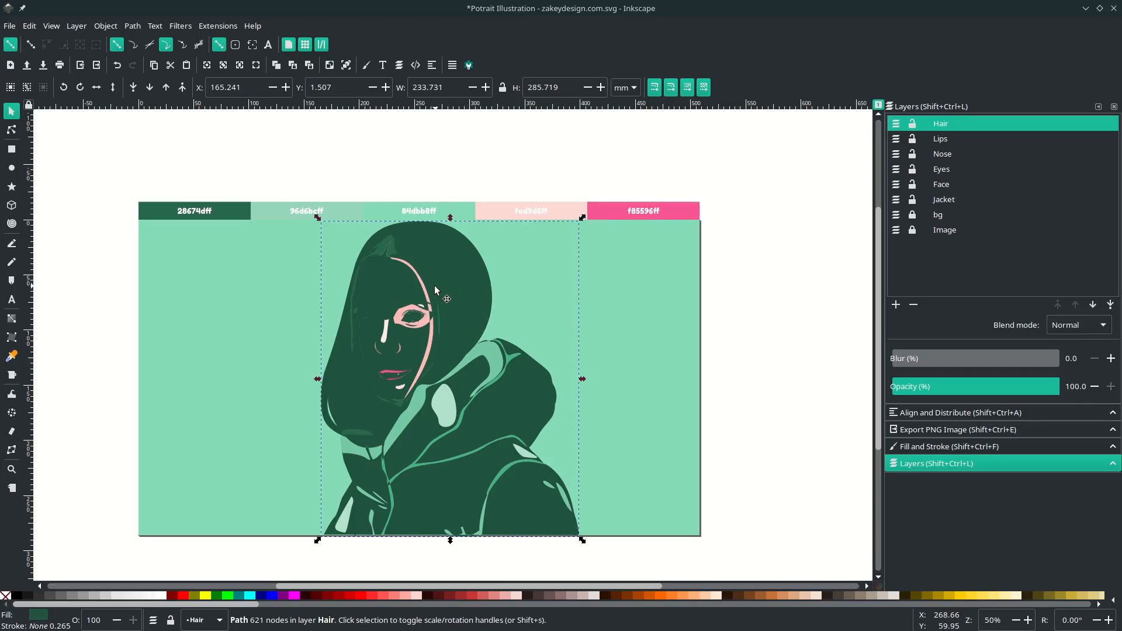
Step: Add a layer named Outline and place it between the Jacket and bg layers
{"action": "left_click", "coordinate": [896, 305]}
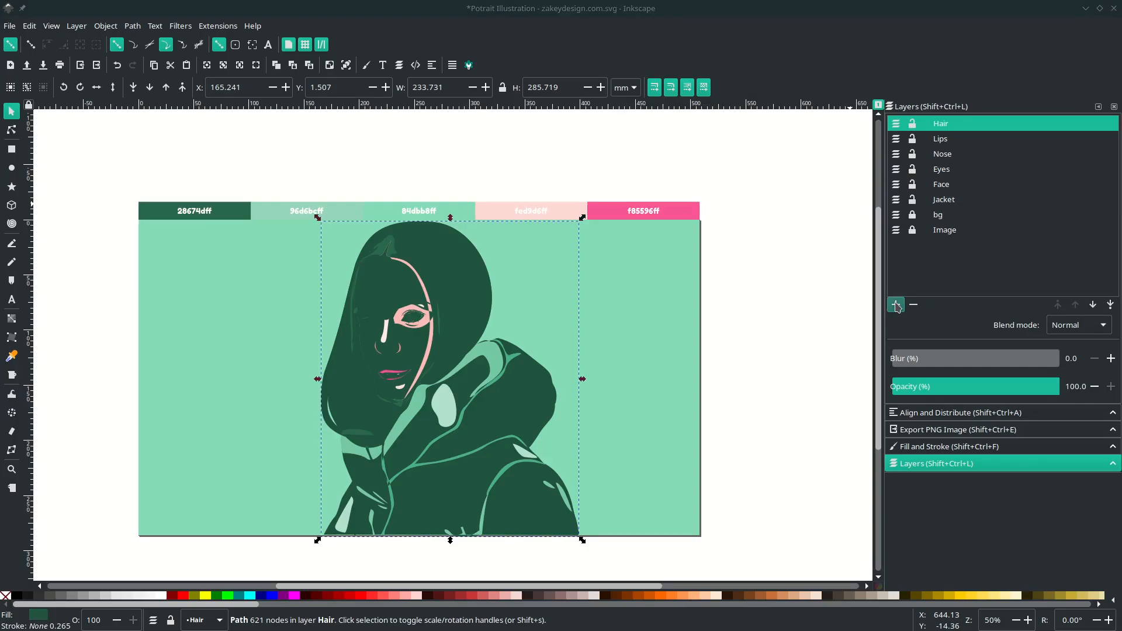
{"action": "type", "text": "Outline"}
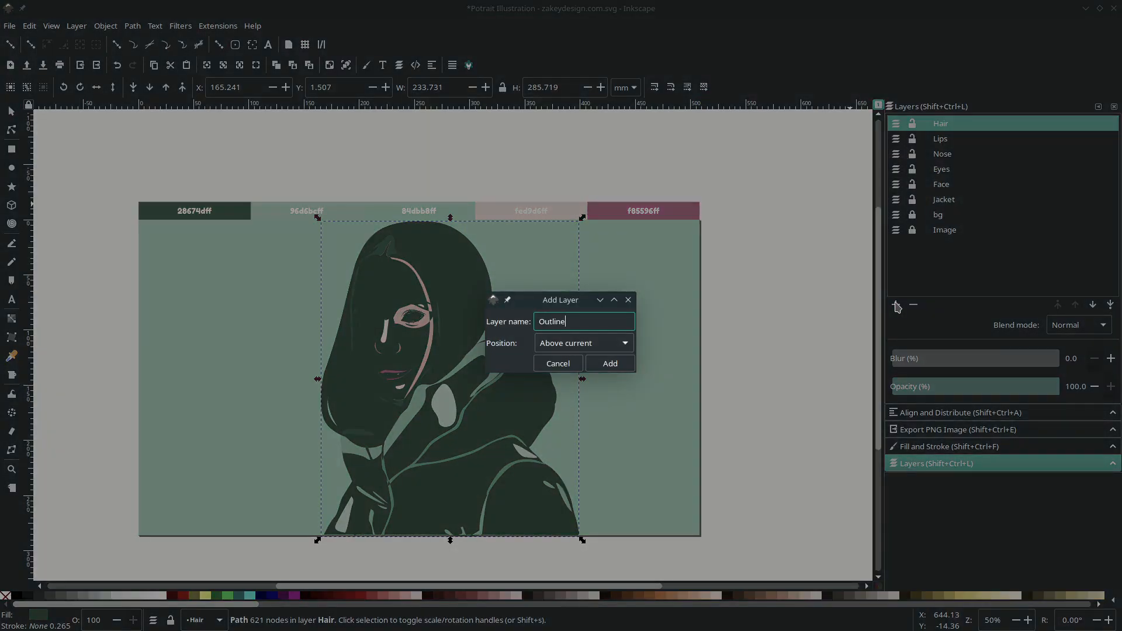
{"action": "key", "text": "Return"}
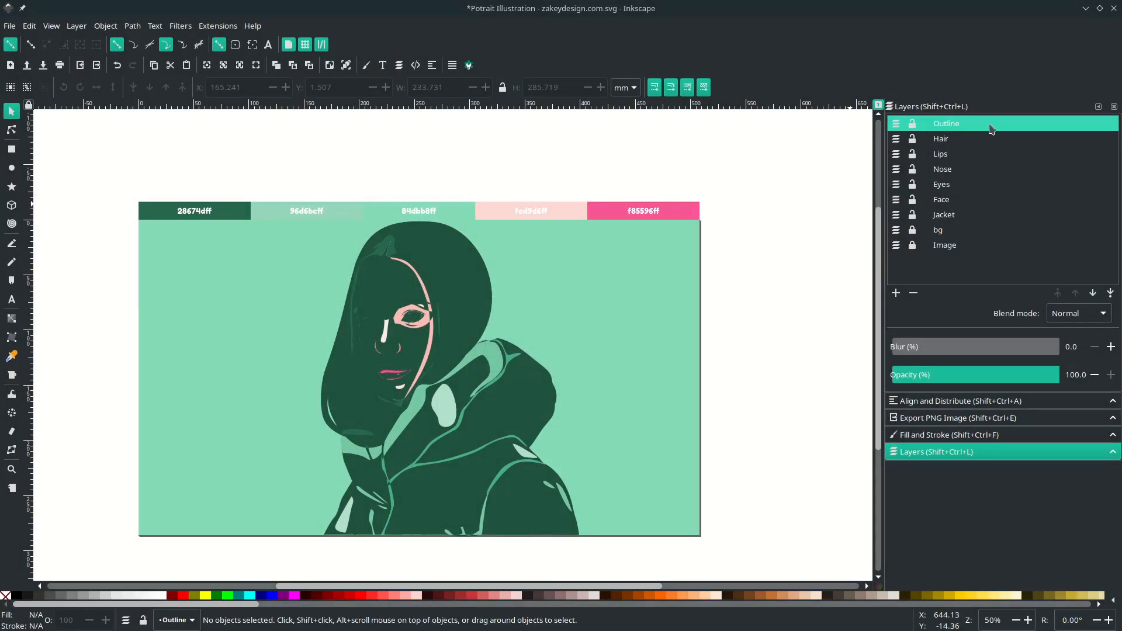
{"action": "left_click_drag", "start_coordinate": [991, 124], "coordinate": [1007, 222]}
Step: Move the merged silhouette to the Outline layer and fill it with white
{"action": "left_click", "coordinate": [472, 268]}
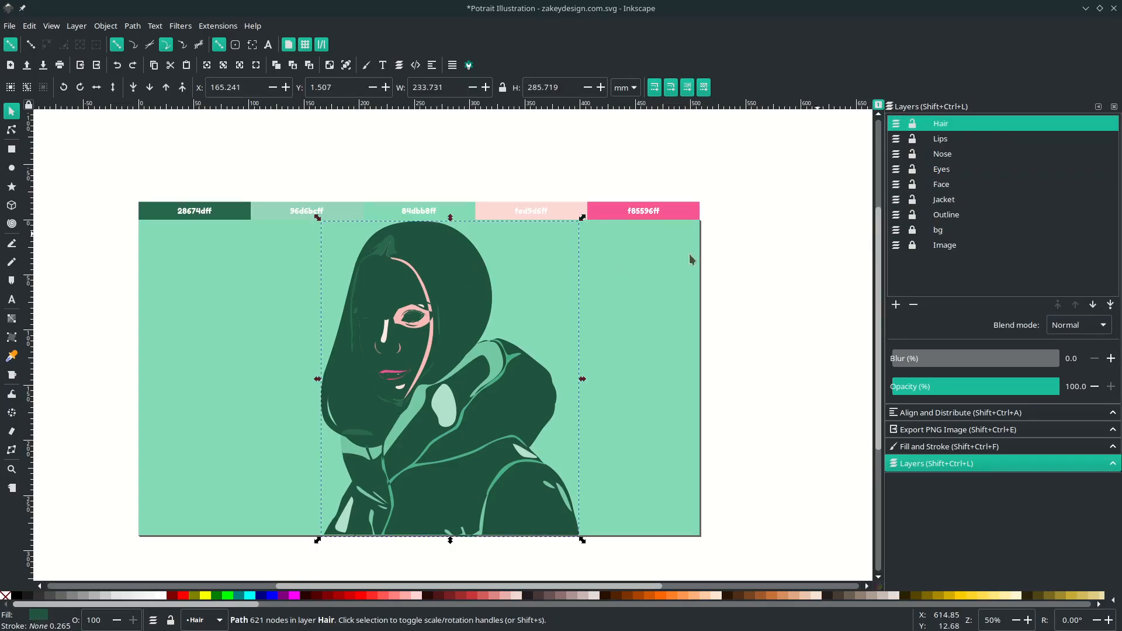
{"action": "right_click", "coordinate": [464, 276]}
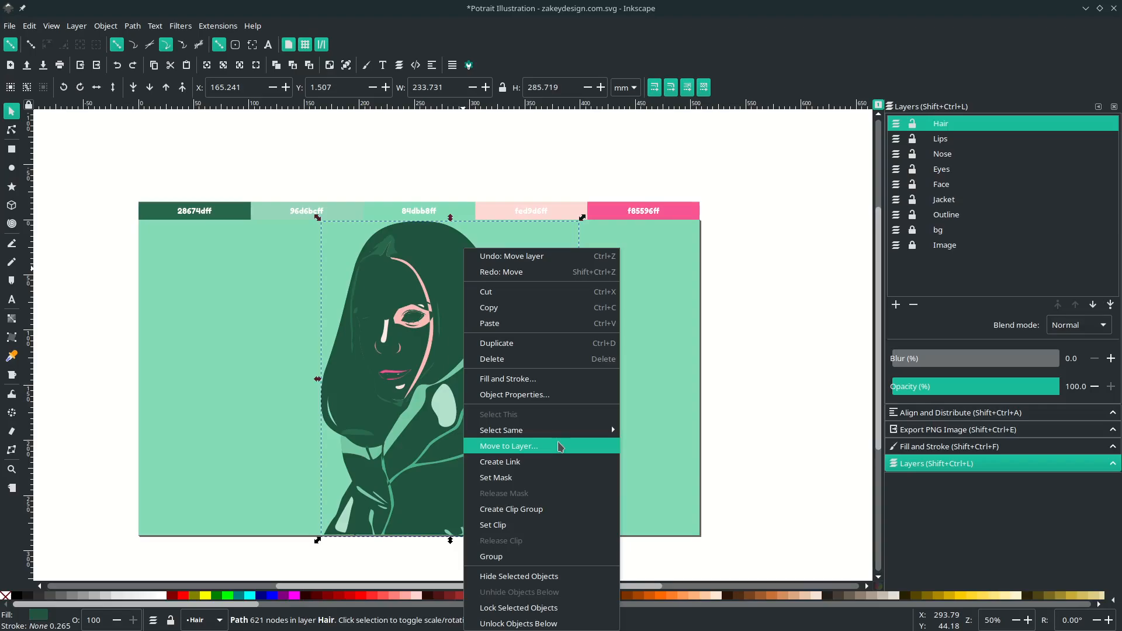
{"action": "left_click", "coordinate": [558, 446]}
{"action": "scroll", "coordinate": [575, 357], "scroll_direction": "down", "scroll_amount": 2}
{"action": "left_click", "coordinate": [579, 348]}
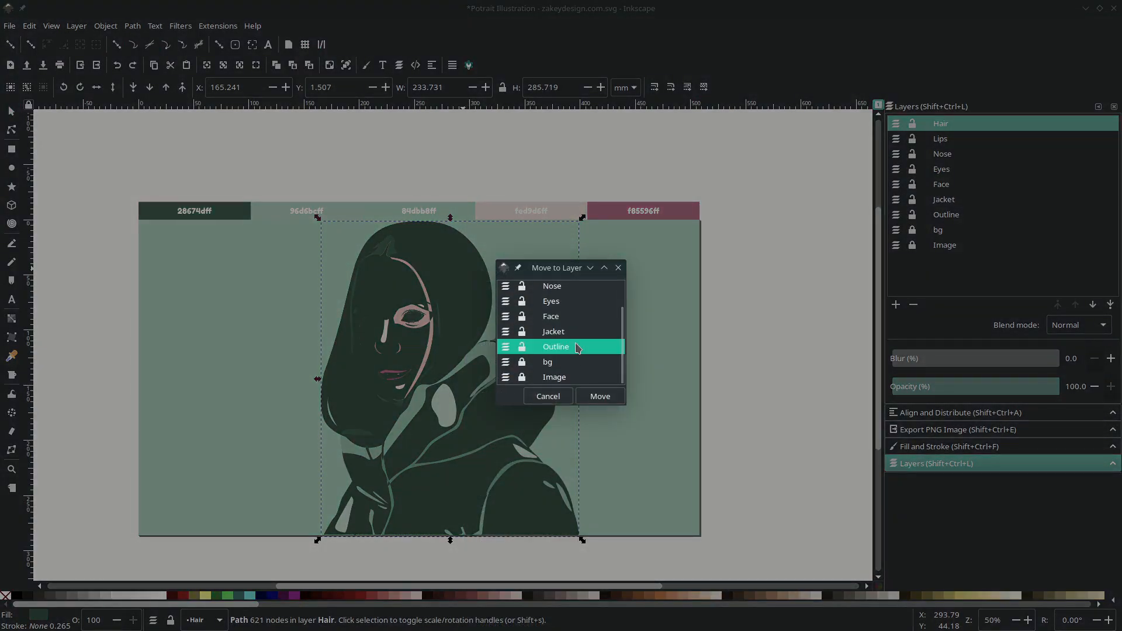
{"action": "left_click", "coordinate": [590, 404]}
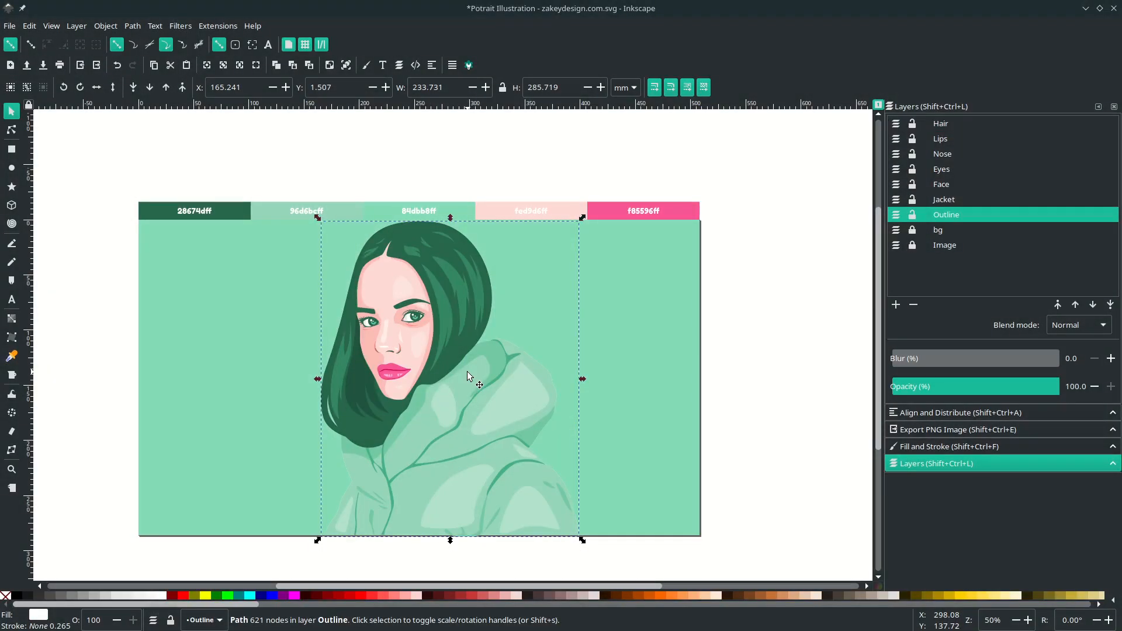
Step: Outset the white silhouette repeatedly into a thick border around the portrait, about 252 mm wide and 303 mm high, and deselect it
{"action": "left_click", "coordinate": [134, 27]}
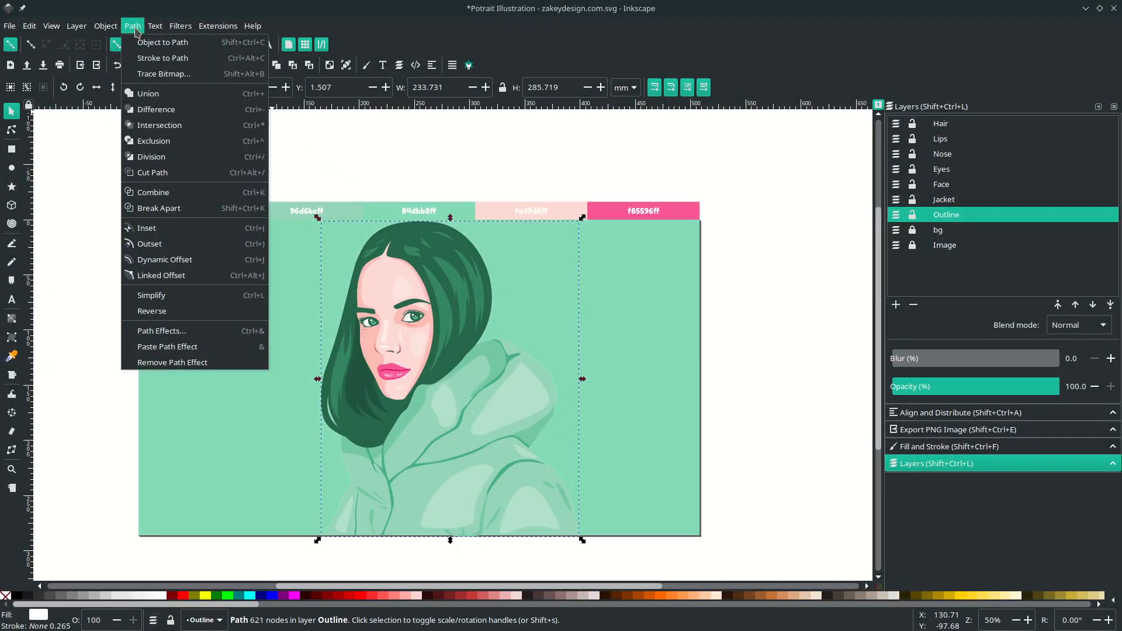
{"action": "left_click", "coordinate": [261, 244]}
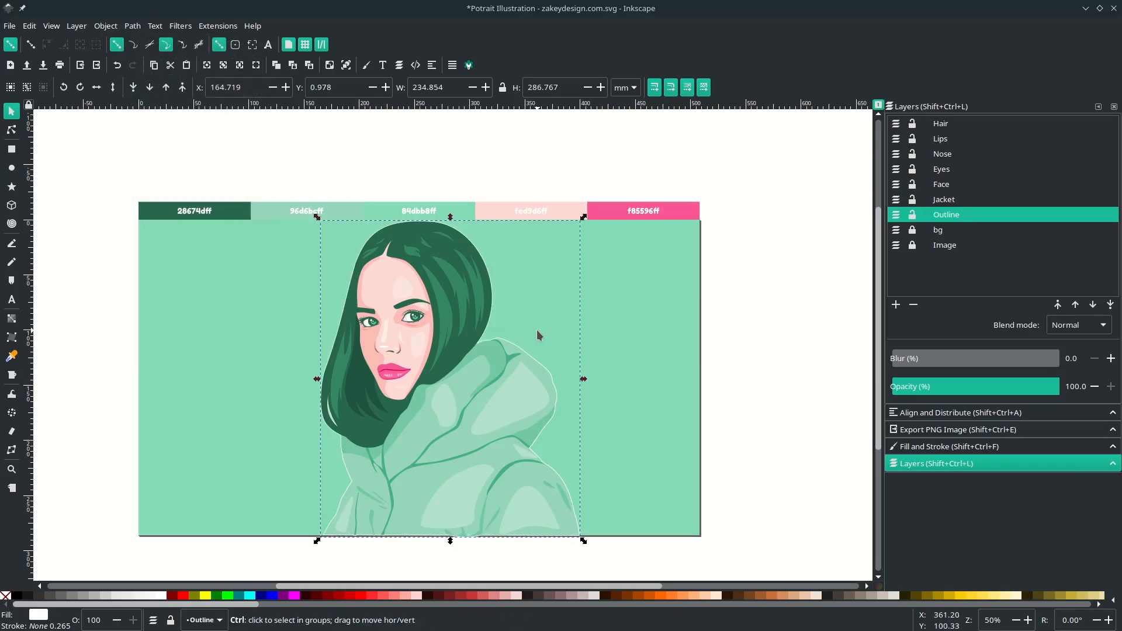
{"action": "key", "text": "ctrl+parenright"}
{"action": "key", "text": "ctrl+parenright"}
{"action": "key", "text": "ctrl+parenright"}
{"action": "key", "text": "ctrl+parenright"}
{"action": "key", "text": "ctrl+parenright"}
{"action": "key", "text": "ctrl+parenright"}
{"action": "key", "text": "ctrl+parenright"}
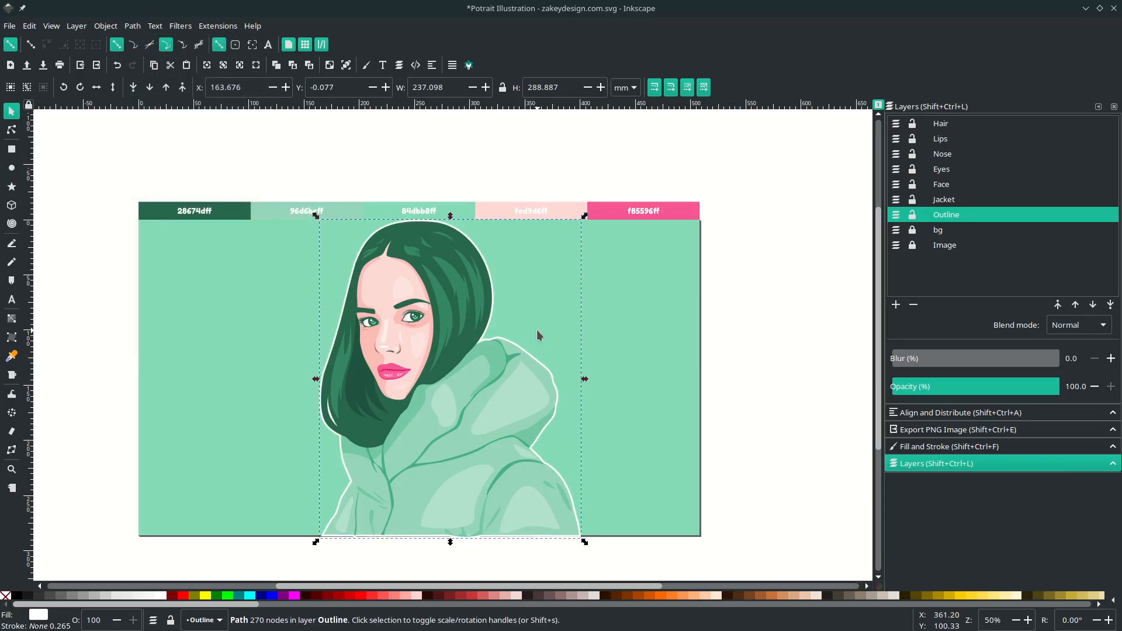
{"action": "key", "text": "ctrl+parenright"}
{"action": "key", "text": "ctrl+parenright"}
{"action": "key", "text": "ctrl+parenright"}
{"action": "key", "text": "ctrl+parenright"}
{"action": "key", "text": "ctrl+parenright"}
{"action": "key", "text": "ctrl+parenright"}
{"action": "key", "text": "ctrl+parenright"}
{"action": "key", "text": "ctrl+parenright"}
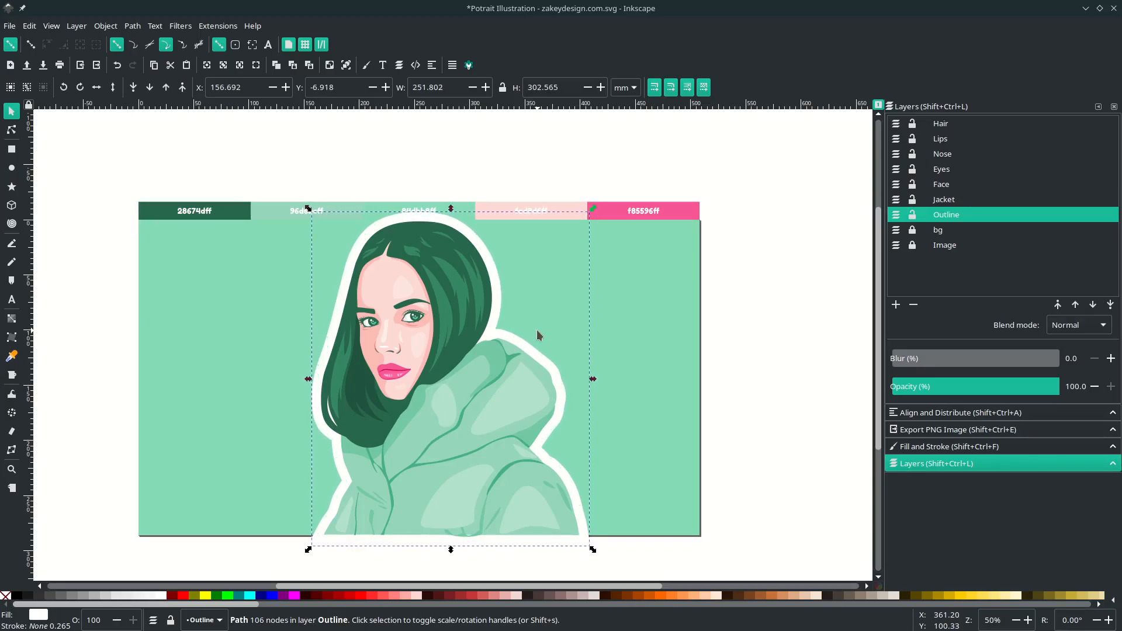
{"action": "left_click", "coordinate": [706, 338]}
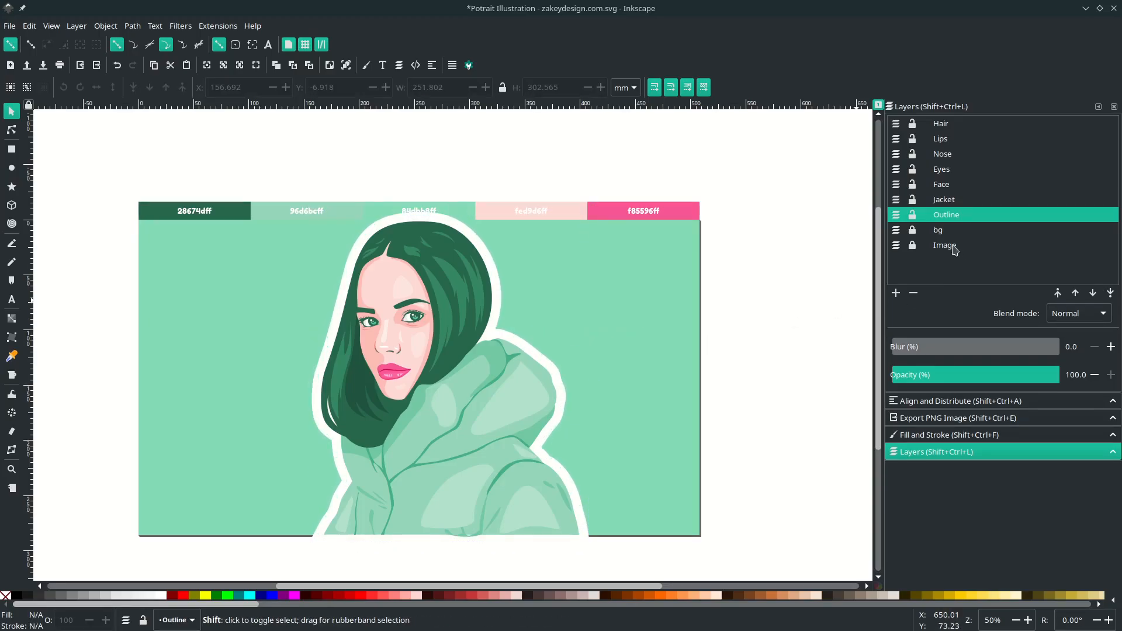
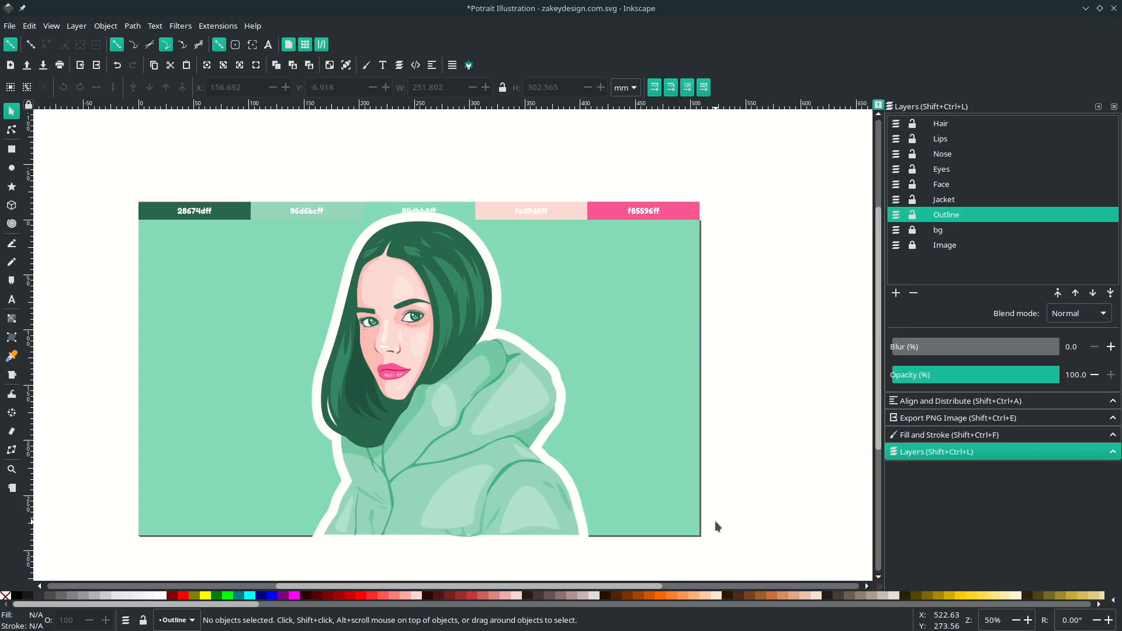
Step: Unlock the bg layer and lock all the portrait layers and the Outline layer
{"action": "left_click", "coordinate": [915, 234]}
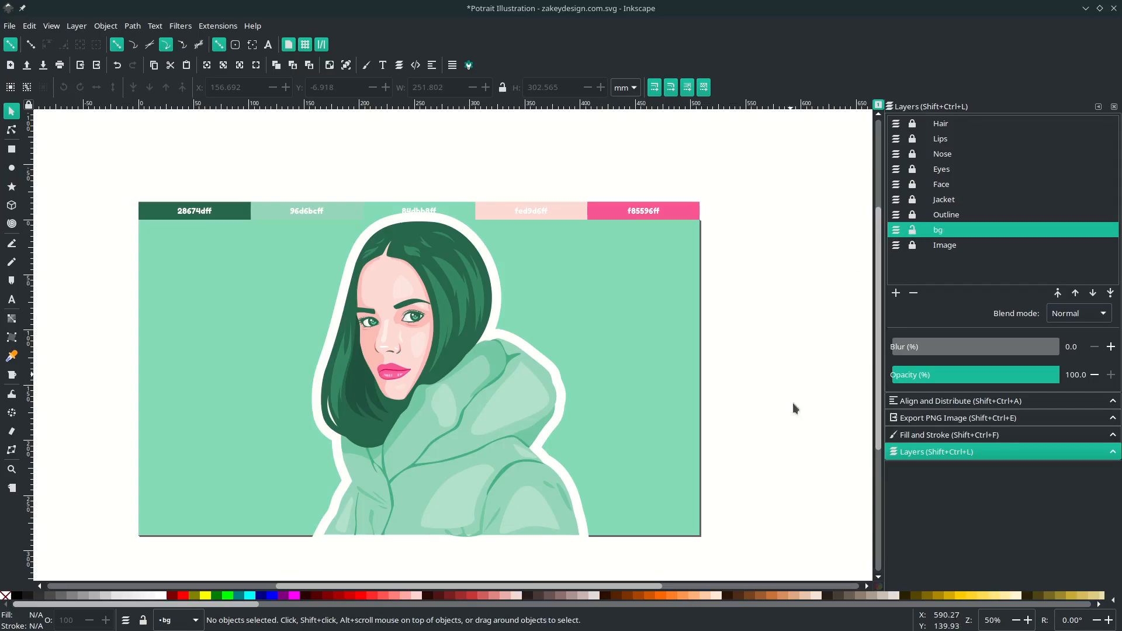
{"action": "scroll", "coordinate": [752, 472], "scroll_direction": "down", "scroll_amount": 2}
{"action": "scroll", "coordinate": [715, 427], "scroll_direction": "down", "scroll_amount": 1}
{"action": "scroll", "coordinate": [642, 352], "scroll_direction": "down", "scroll_amount": 2}
{"action": "scroll", "coordinate": [643, 351], "scroll_direction": "up", "scroll_amount": 2}
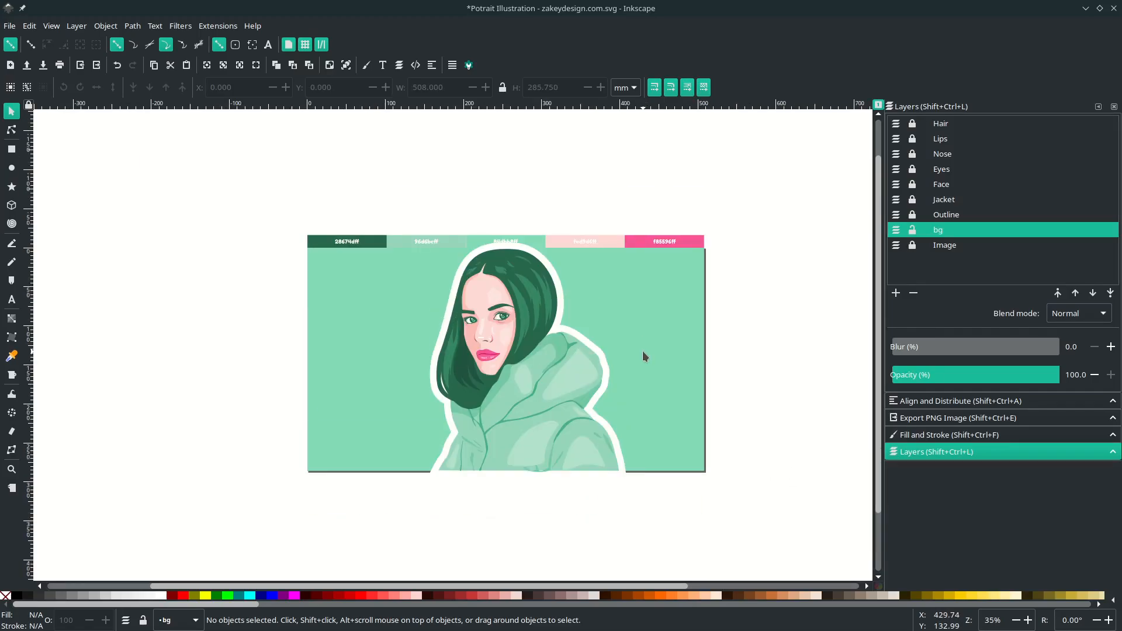
Step: Draw a closed wavy Bezier shape on the bg layer, covering the background's upper-right corner and extending past the page edges
{"action": "left_click", "coordinate": [643, 352]}
{"action": "key", "text": "b"}
{"action": "left_click", "coordinate": [735, 384]}
{"action": "left_click_drag", "start_coordinate": [666, 371], "coordinate": [651, 340]}
{"action": "left_click_drag", "start_coordinate": [592, 331], "coordinate": [573, 326]}
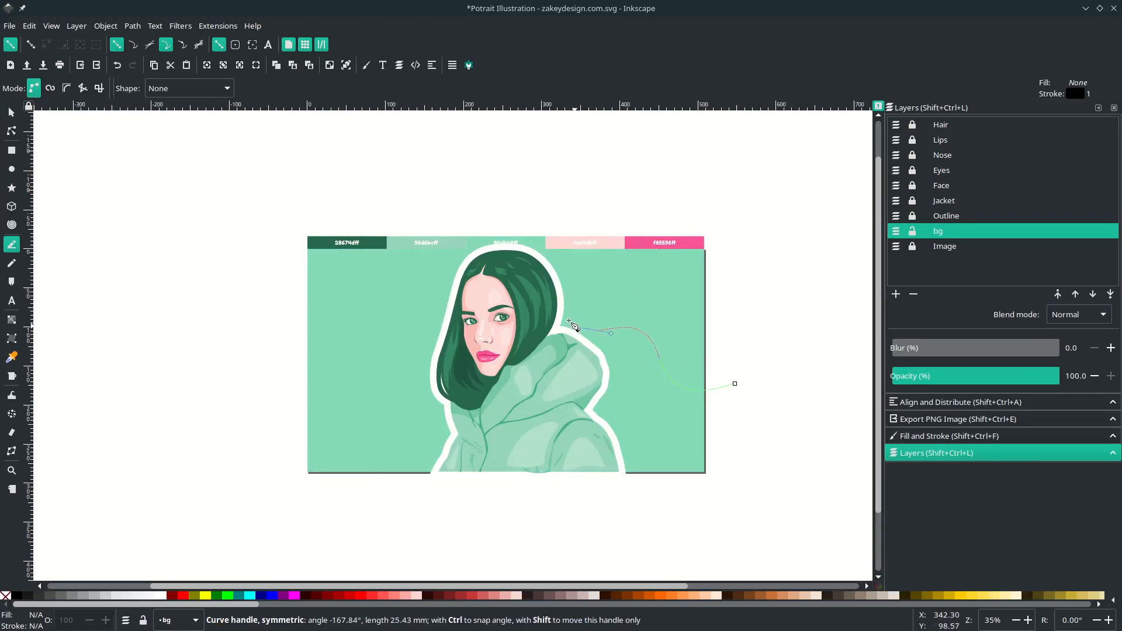
{"action": "left_click_drag", "start_coordinate": [529, 231], "coordinate": [588, 214]}
{"action": "left_click_drag", "start_coordinate": [706, 206], "coordinate": [779, 250]}
{"action": "left_click", "coordinate": [734, 384]}
Step: Draw a second closed wavy Bezier shape covering the background's upper-left corner and extending beyond the page
{"action": "scroll", "coordinate": [294, 346], "scroll_direction": "up", "scroll_amount": 1}
{"action": "left_click", "coordinate": [296, 324]}
{"action": "key", "text": "ctrl+z"}
{"action": "mouse_move", "coordinate": [362, 313]}
{"action": "left_mouse_down"}
{"action": "mouse_move", "coordinate": [404, 266]}
{"action": "mouse_move", "coordinate": [405, 247]}
{"action": "left_mouse_up"}
{"action": "left_click_drag", "start_coordinate": [447, 285], "coordinate": [484, 284]}
{"action": "left_click_drag", "start_coordinate": [455, 183], "coordinate": [356, 167]}
{"action": "left_click_drag", "start_coordinate": [276, 250], "coordinate": [279, 292]}
{"action": "left_click", "coordinate": [296, 324]}
Step: Draw a third closed wavy shape over the background's lower-left corner, passing behind the jacket and below the page
{"action": "scroll", "coordinate": [283, 410], "scroll_direction": "down", "scroll_amount": 3}
{"action": "left_click", "coordinate": [278, 331]}
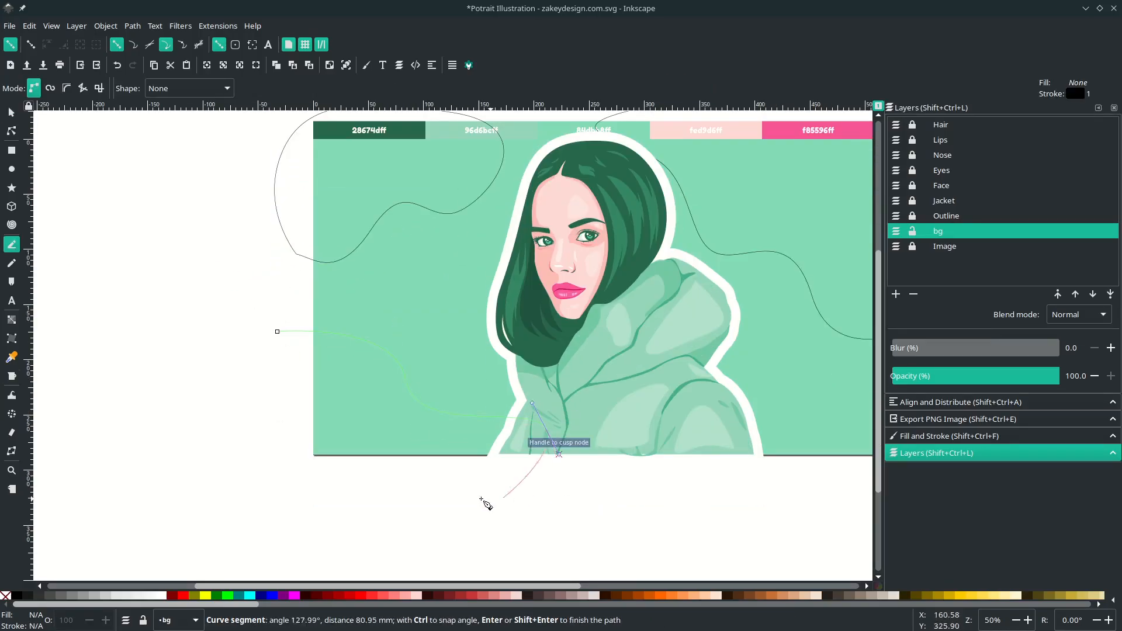
{"action": "left_click", "coordinate": [278, 330]}
Step: Fill the three wavy corner shapes with white, remove their strokes and group them, about 608 mm wide and 402 mm high overall
{"action": "scroll", "coordinate": [284, 340], "scroll_direction": "down", "scroll_amount": 1}
{"action": "key", "text": "s"}
{"action": "left_click", "coordinate": [635, 335], "text": "shift"}
{"action": "left_click", "coordinate": [161, 596]}
{"action": "left_click", "coordinate": [6, 595], "text": "shift"}
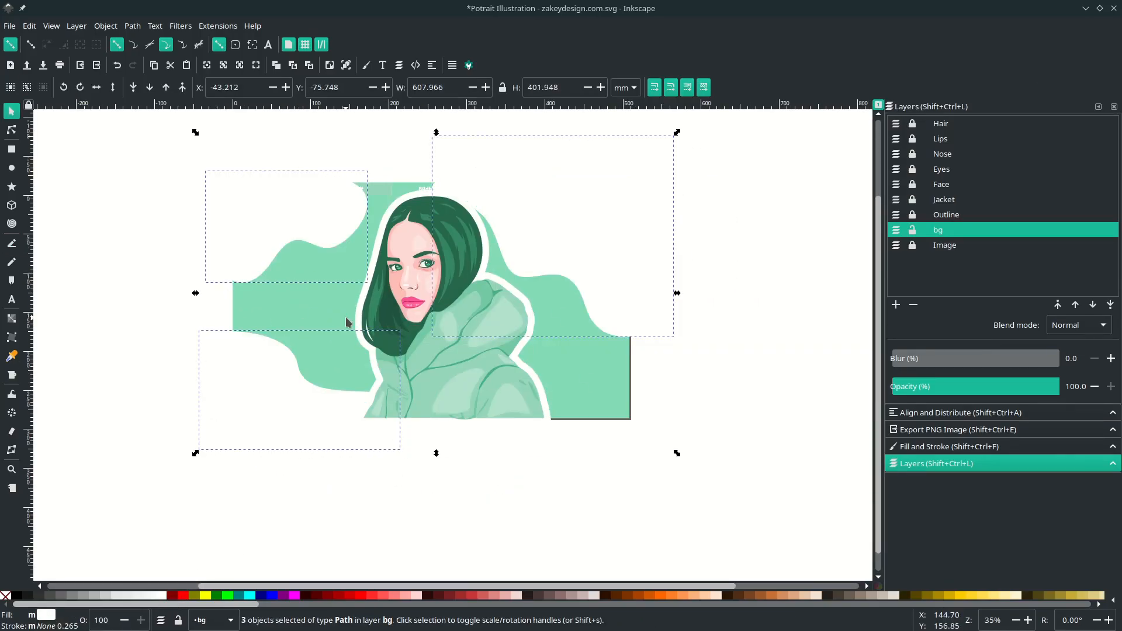
{"action": "key", "text": "ctrl+g"}
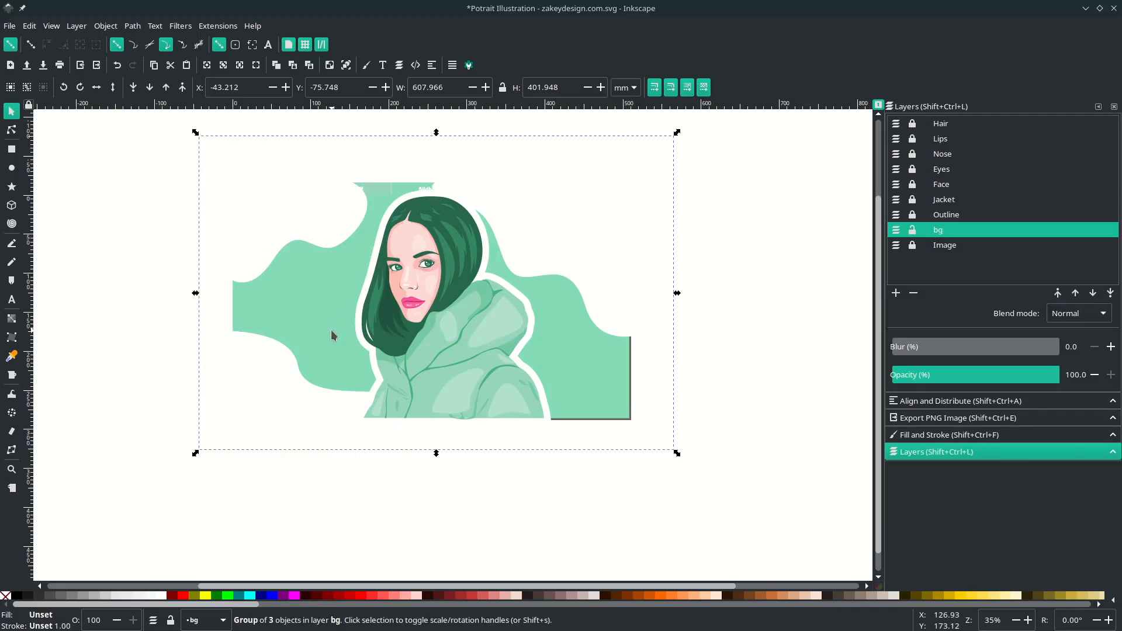
Step: Clip the white wavy group with a duplicate of the green background rectangle, deselect it and save the document
{"action": "left_click", "coordinate": [330, 322]}
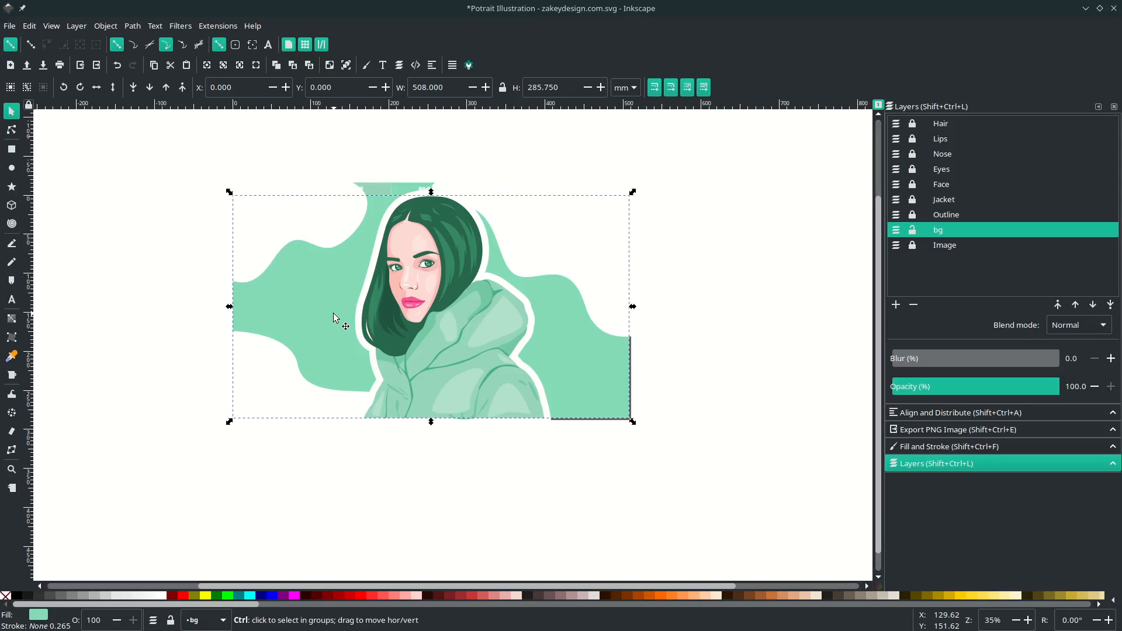
{"action": "key", "text": "ctrl+d"}
{"action": "left_click", "coordinate": [553, 186], "text": "shift"}
{"action": "right_click", "coordinate": [553, 186]}
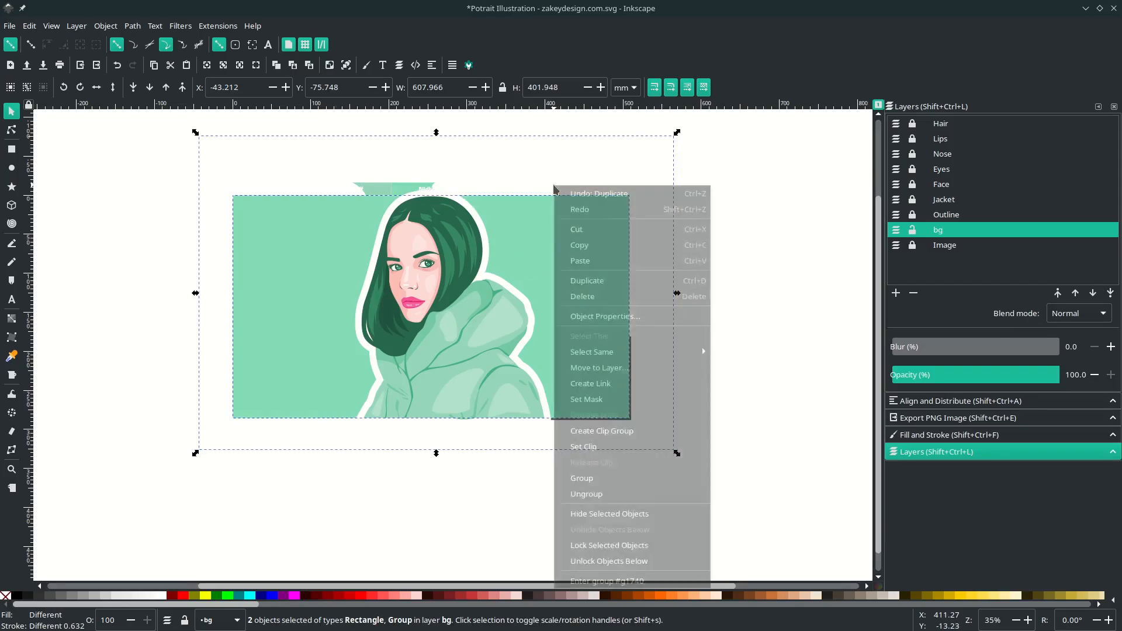
{"action": "left_click", "coordinate": [629, 447]}
{"action": "left_click", "coordinate": [713, 411]}
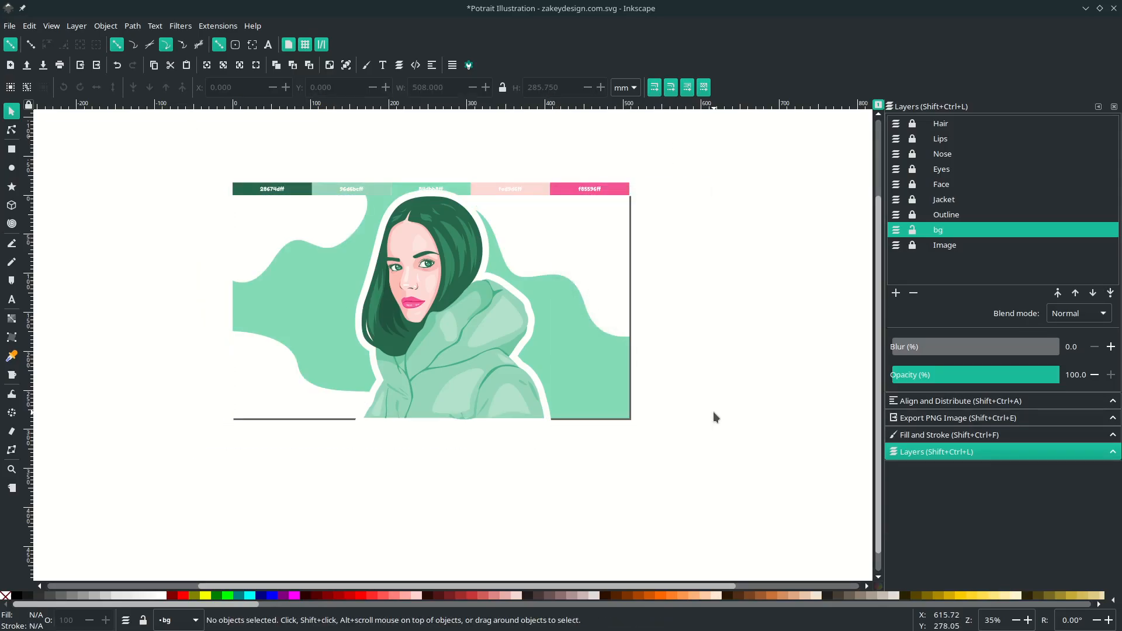
{"action": "key", "text": "ctrl+s"}
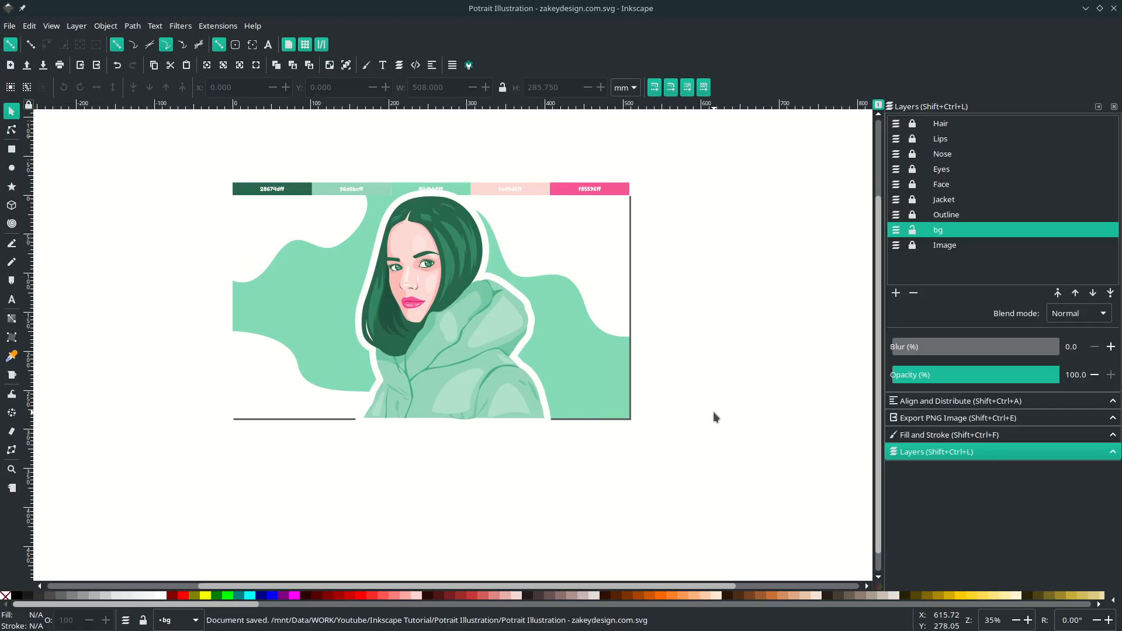